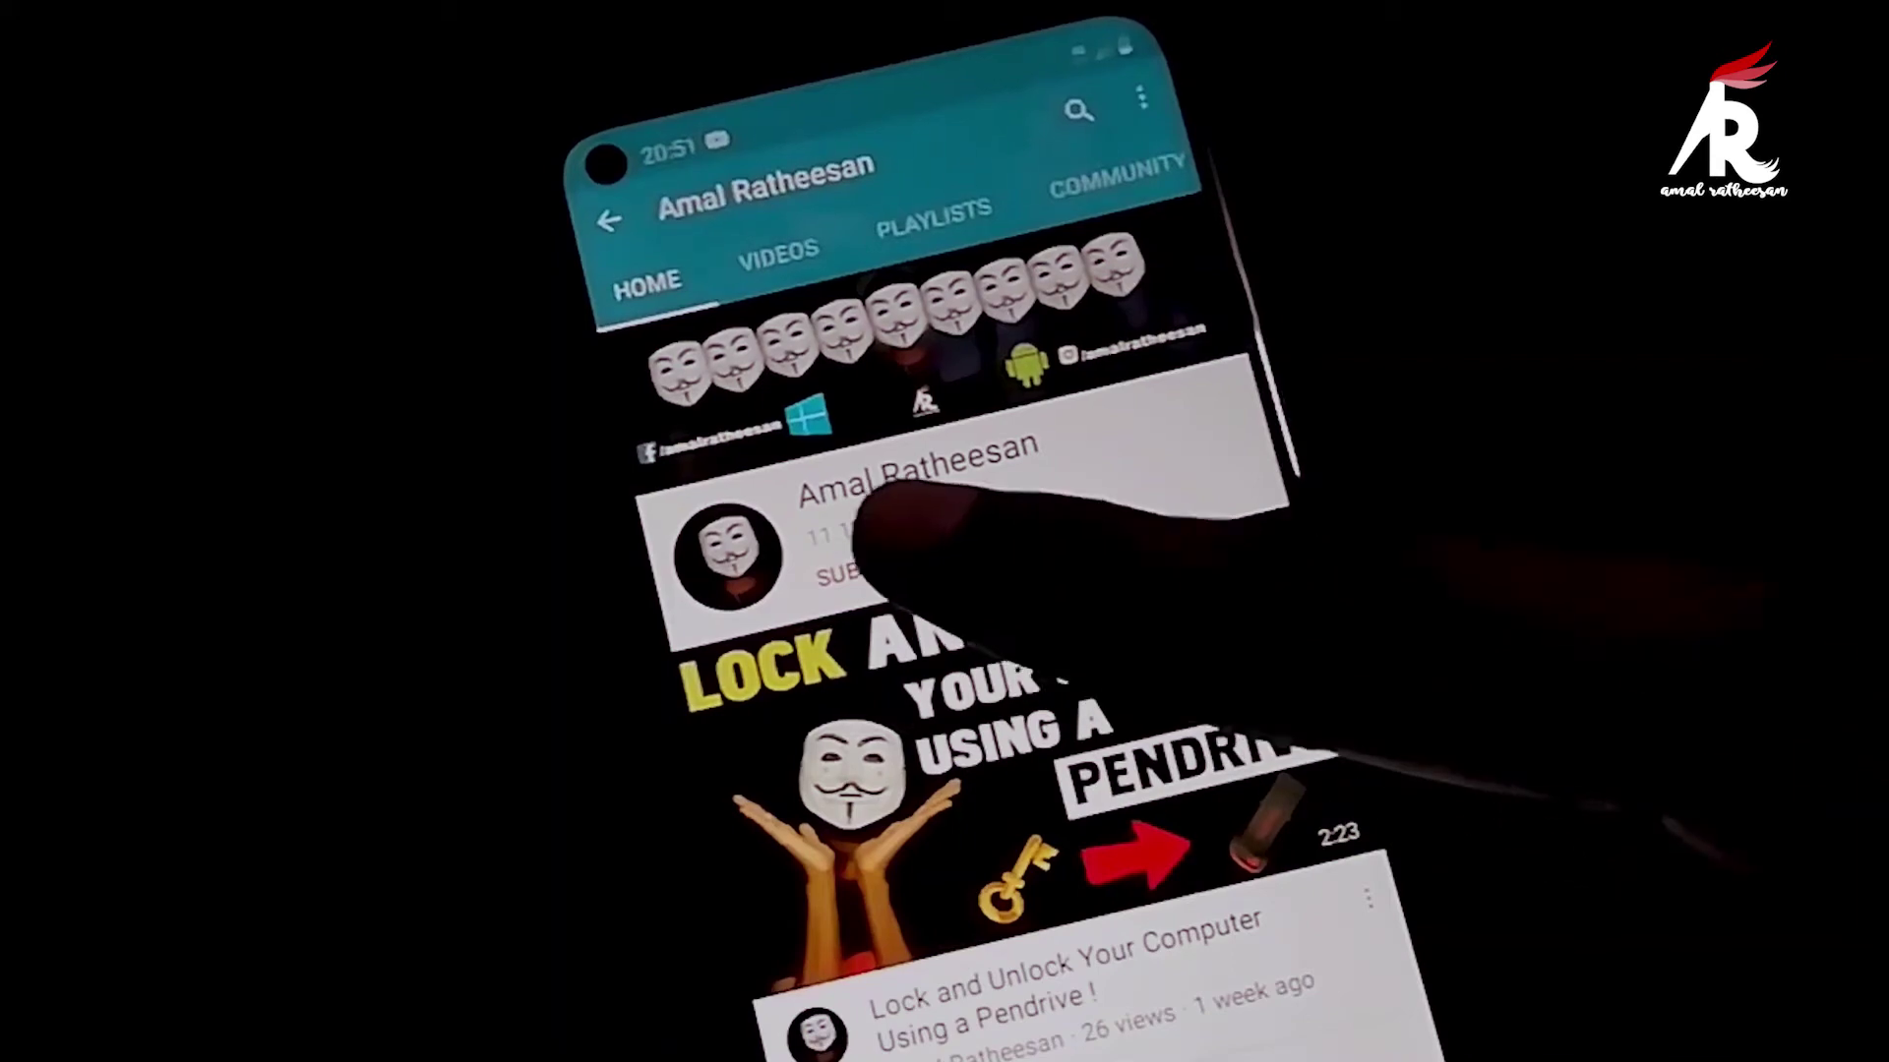
Step: Subscribe to the YouTube channel and bring up its bell notification options
left_click(878, 557)
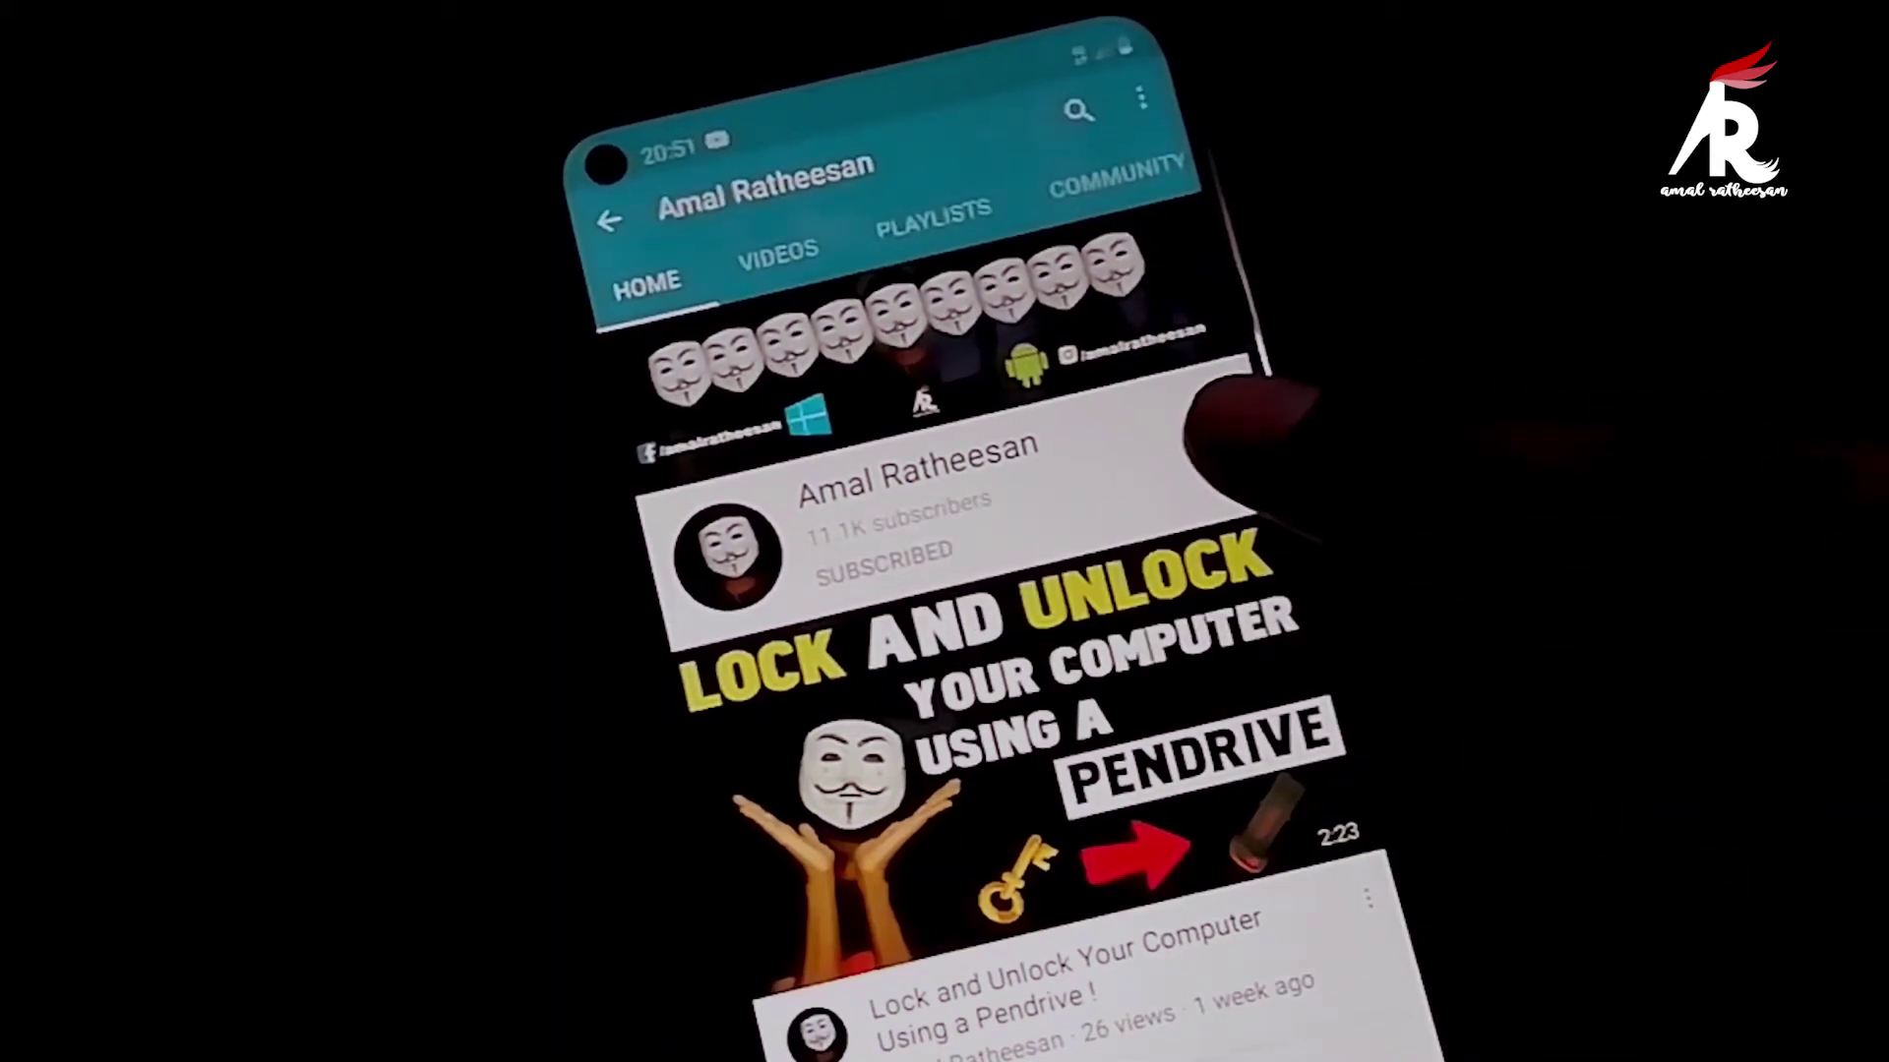
left_click(1234, 470)
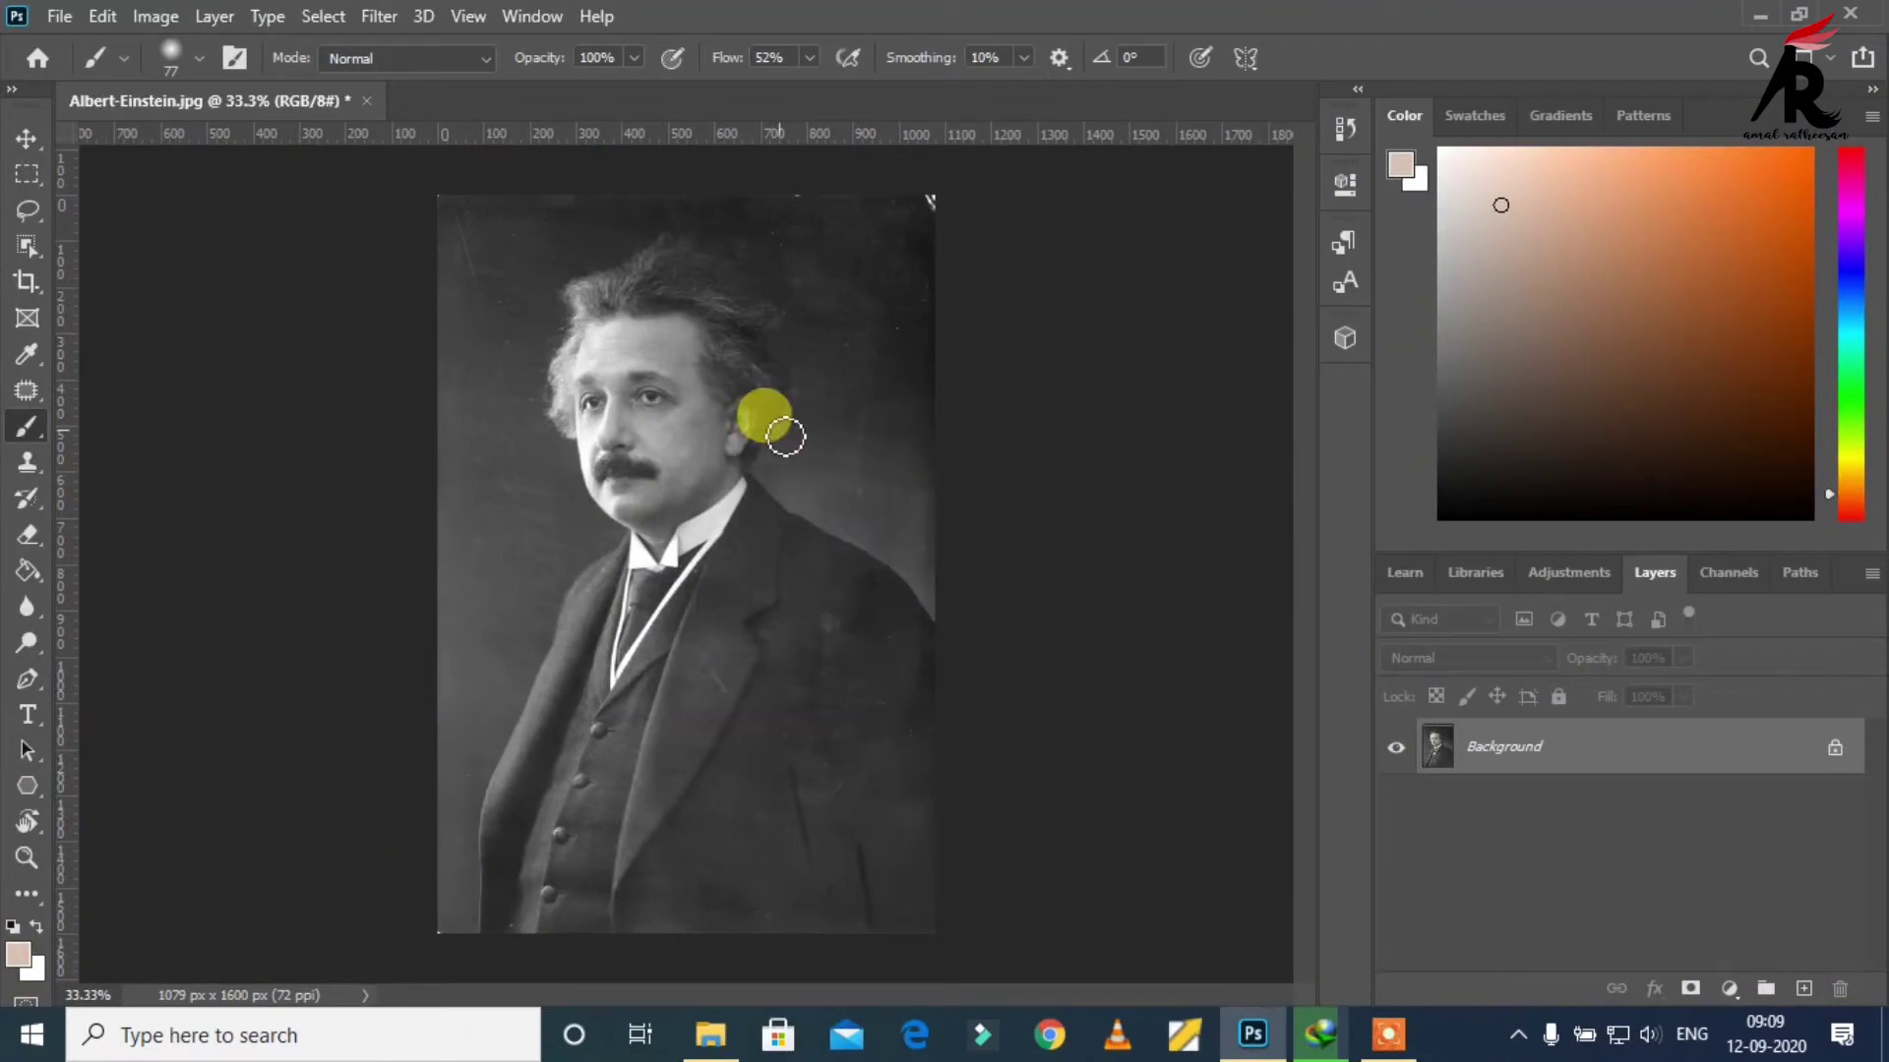
mouse_move(710, 1036)
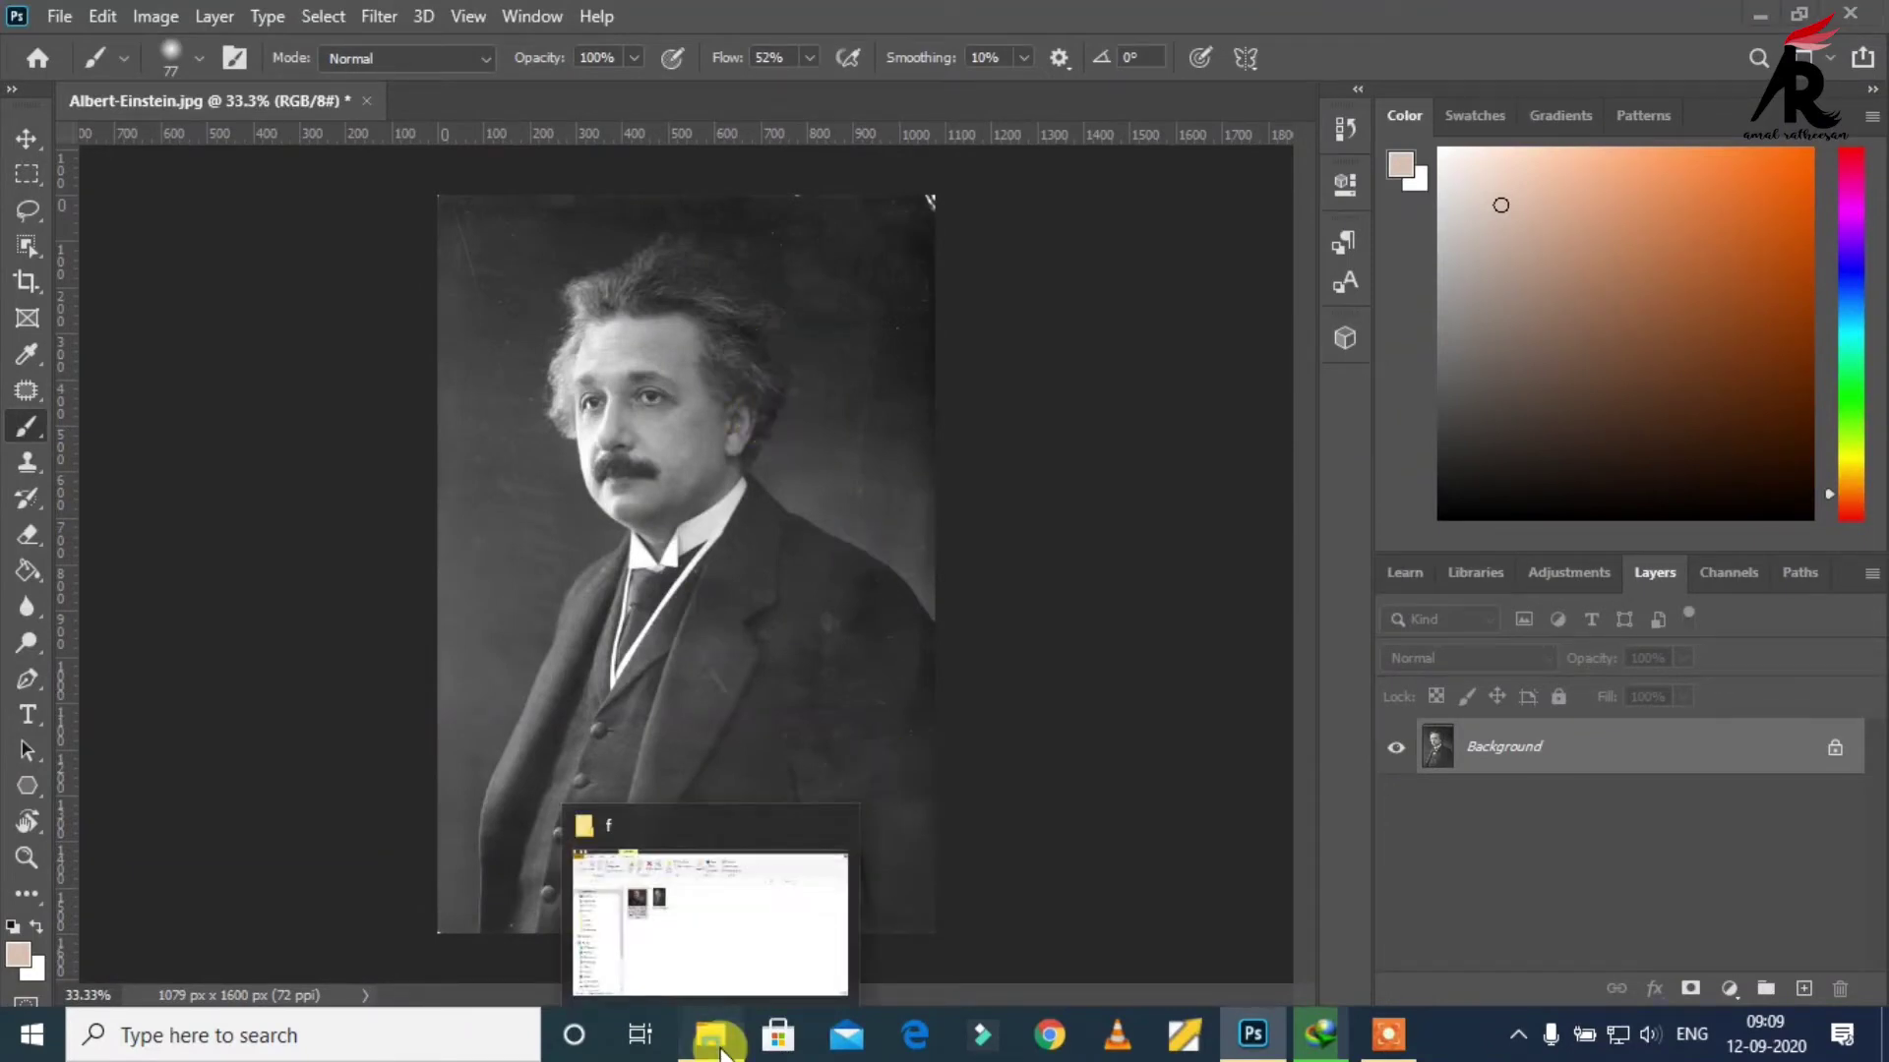
Step: Drag the colour Einstein photo from File Explorer onto the portrait and commit its placement
left_click(722, 1048)
mouse_move(434, 345)
left_mouse_down()
mouse_move(1305, 942)
mouse_move(733, 503)
mouse_move(764, 566)
left_mouse_up()
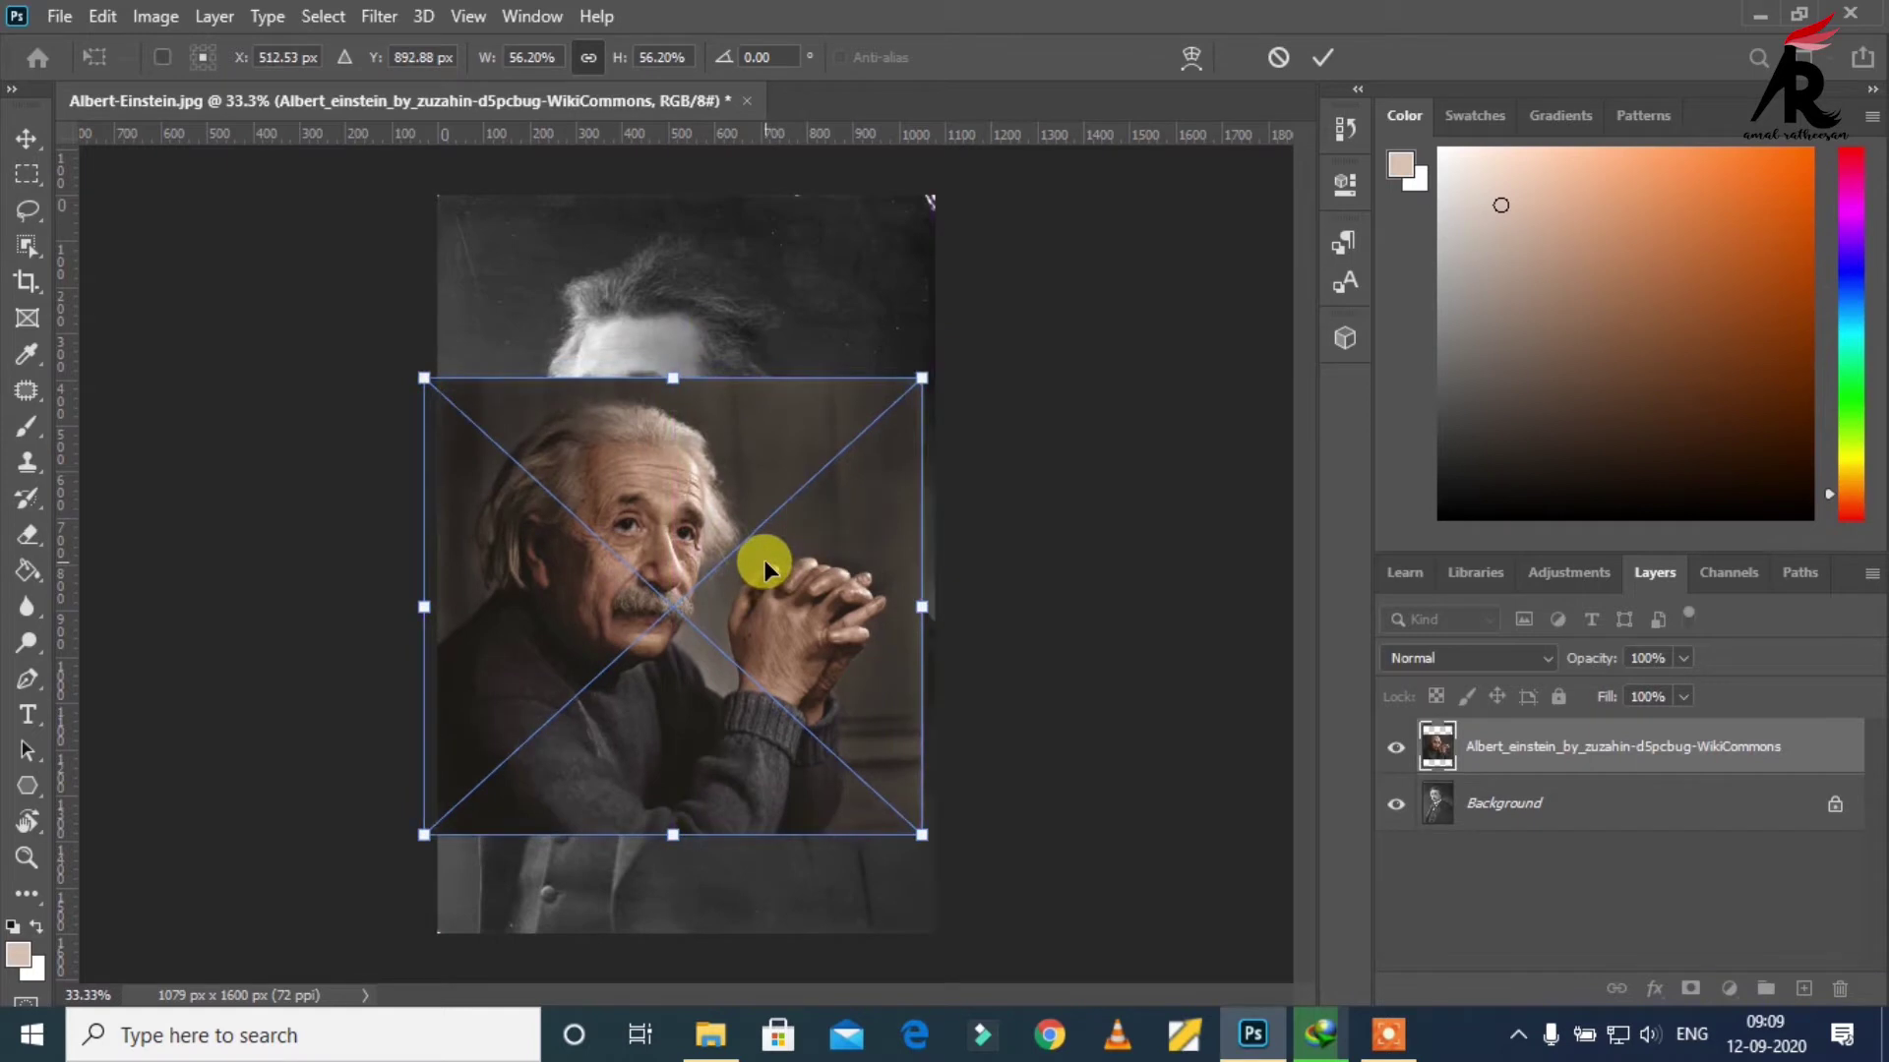
key("Return")
Step: Add a new layer and merge the colour photo into it as Layer 1
key("b")
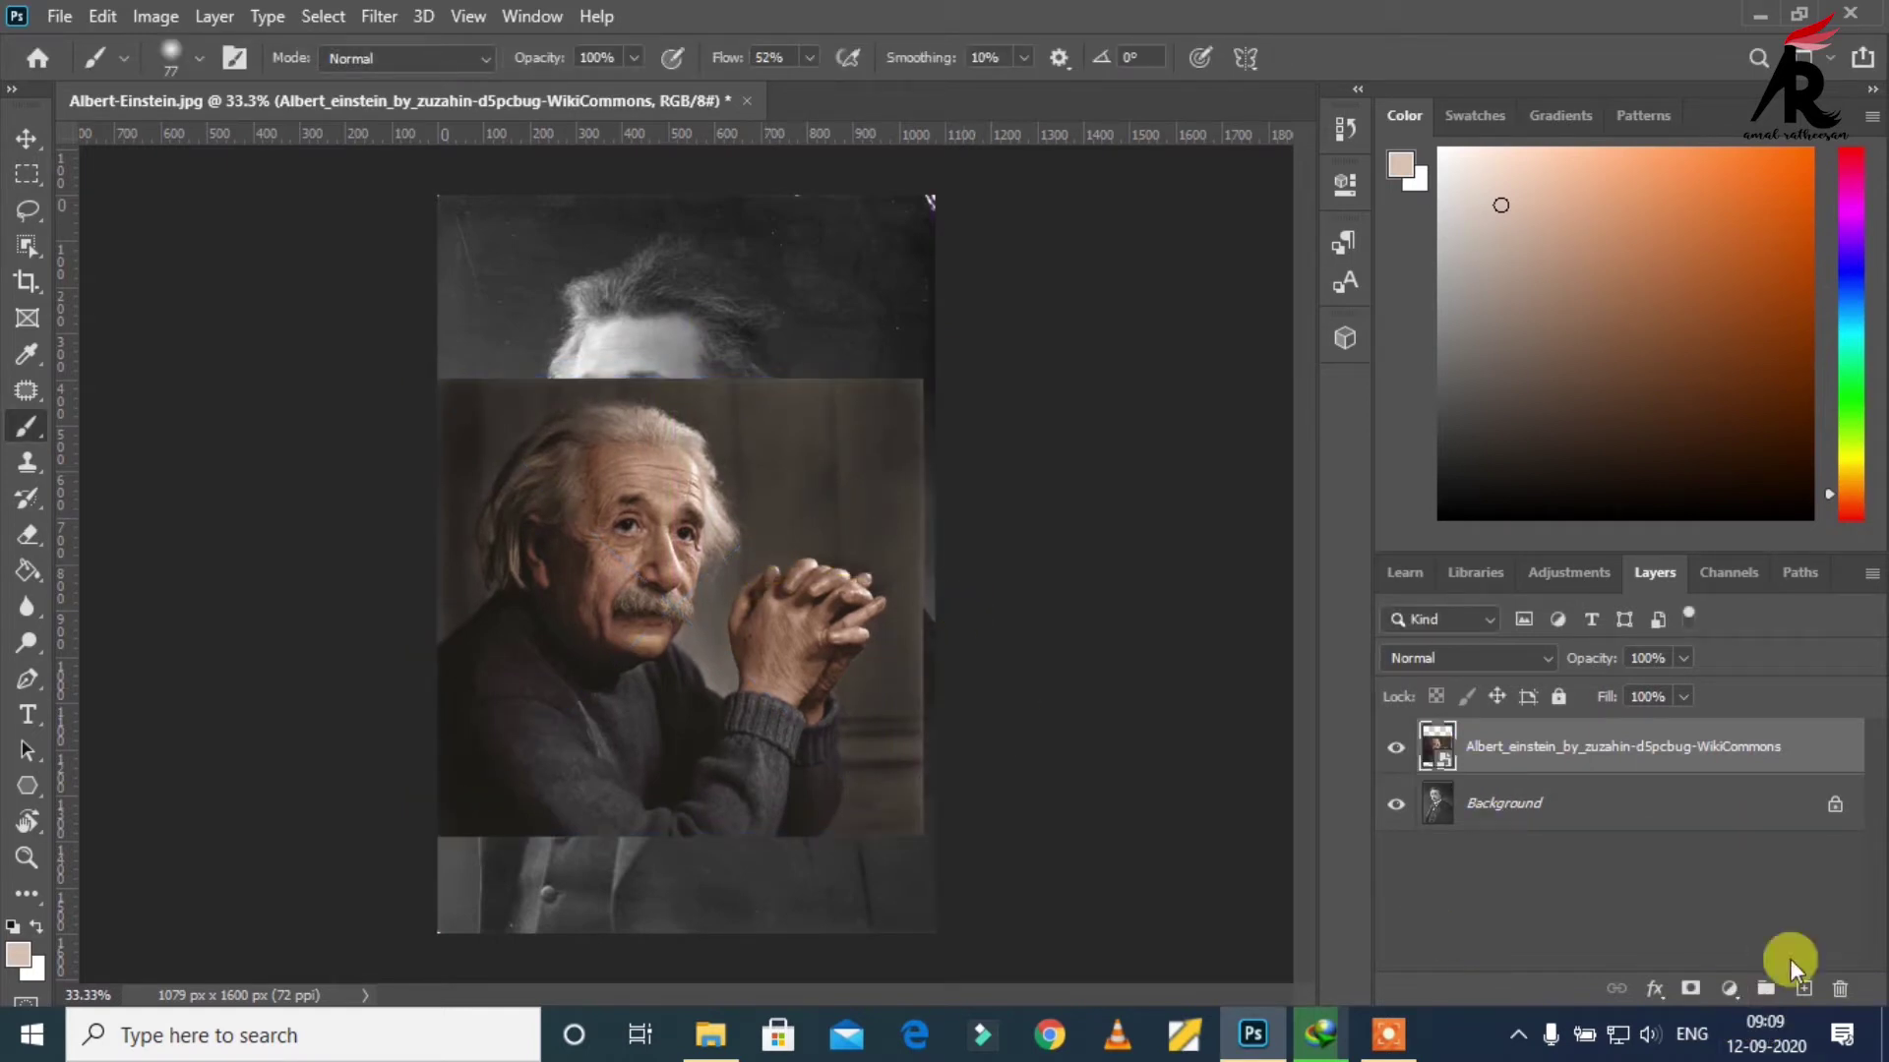
left_click(1803, 989)
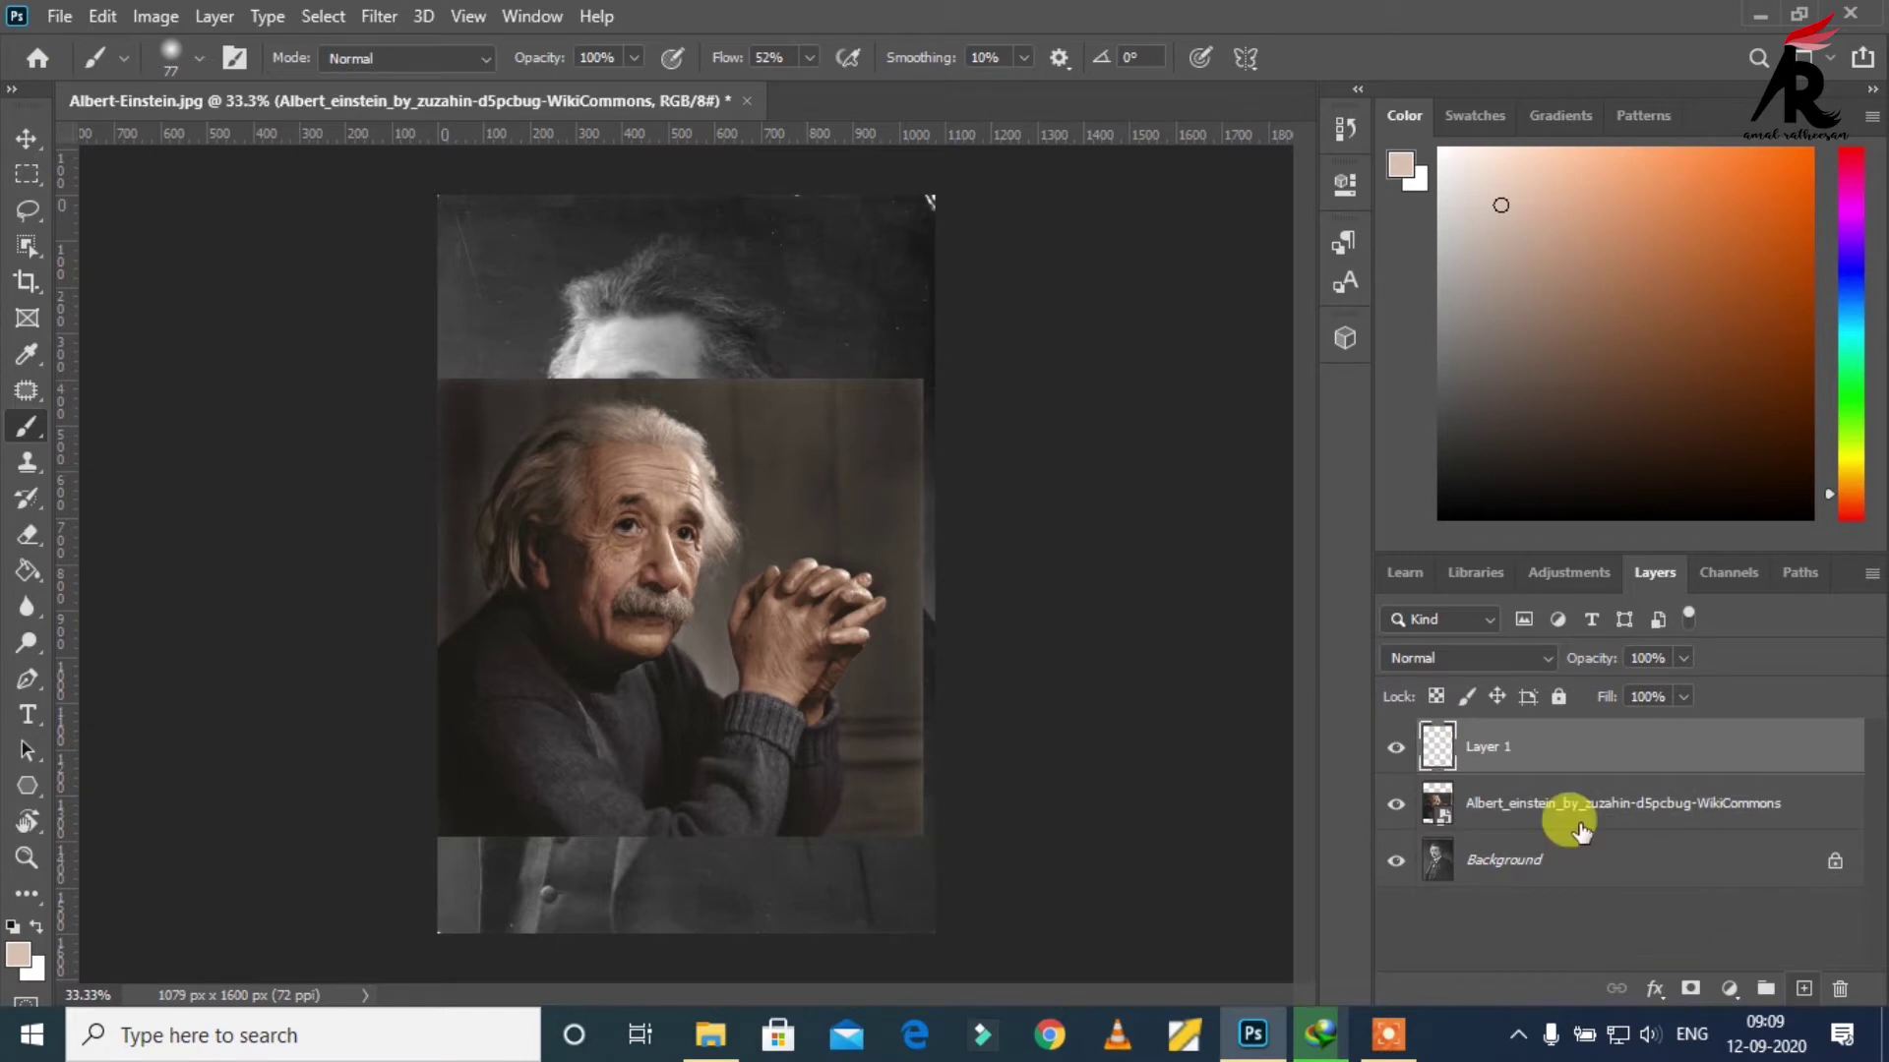
right_click(1531, 795)
left_click(1312, 852)
key("ctrl+alt+shift+e")
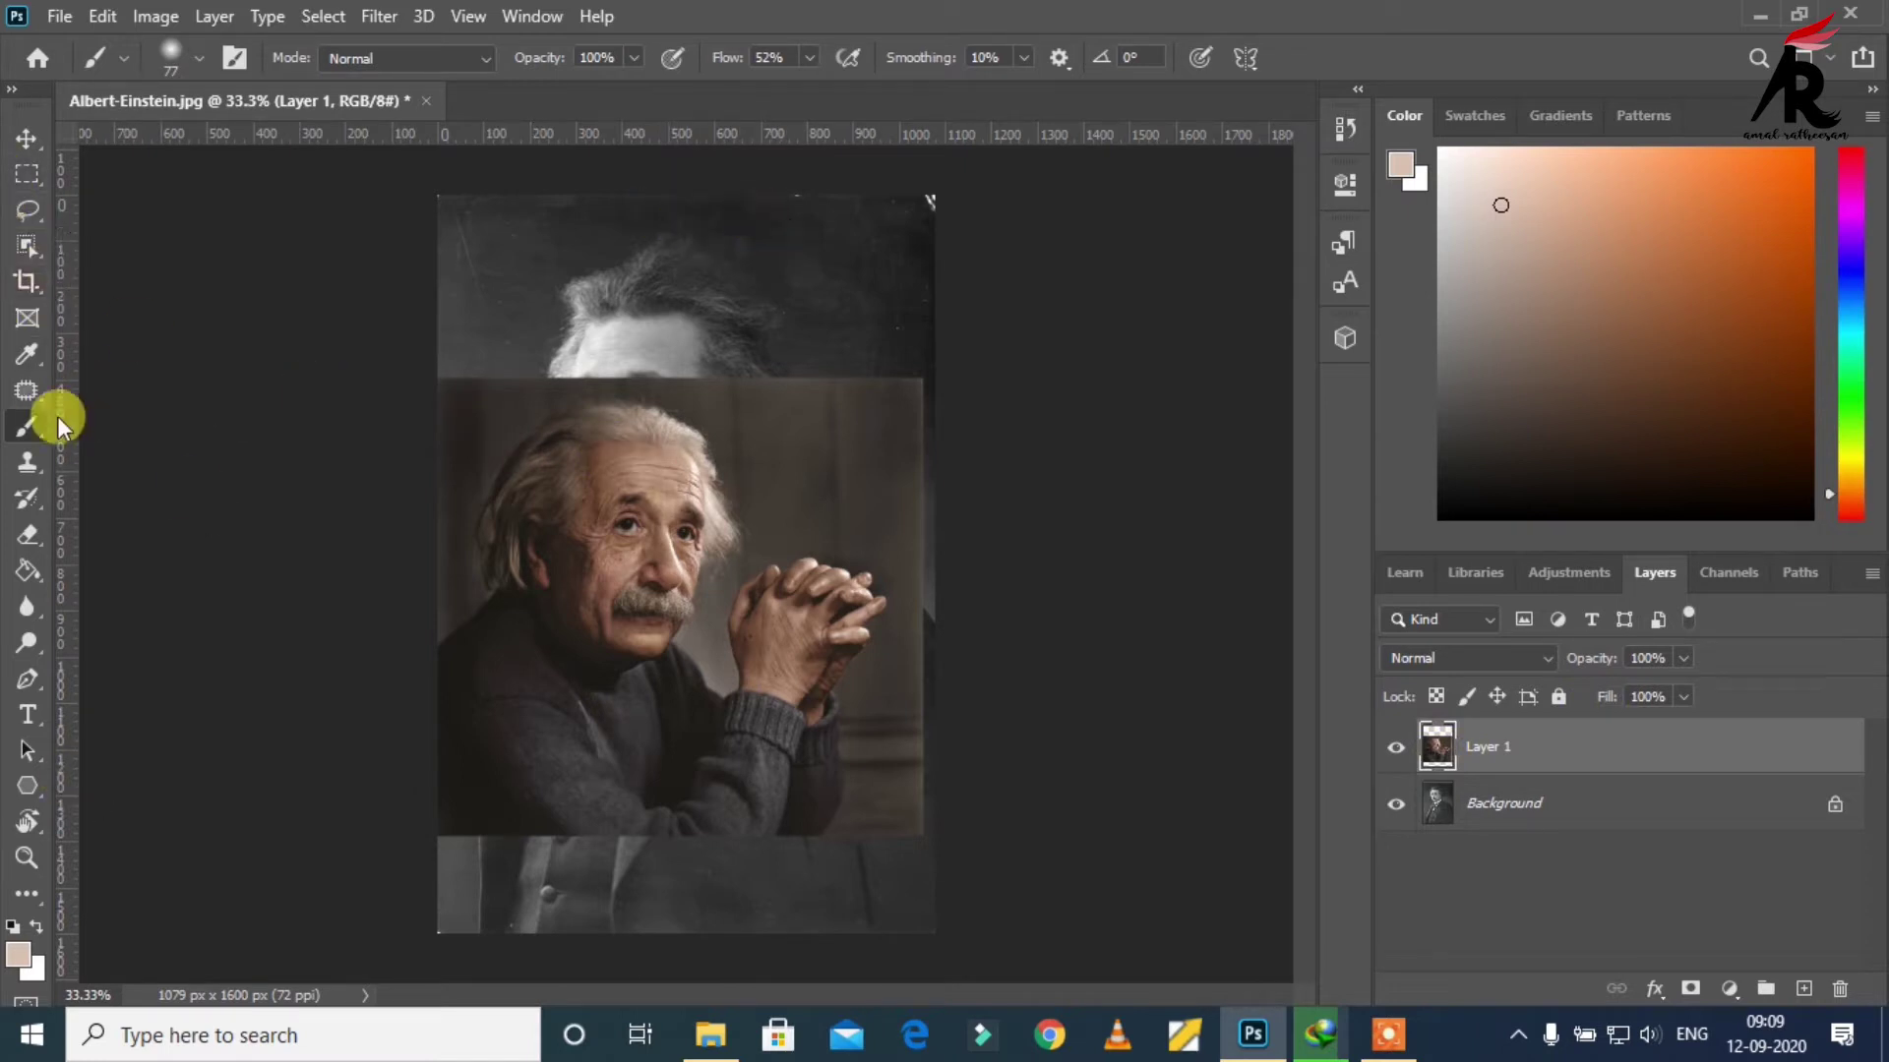
Step: Set eyedropper sampling to 5 by 5 Average and paint a pale forehead skin-tone swatch
left_click(21, 954)
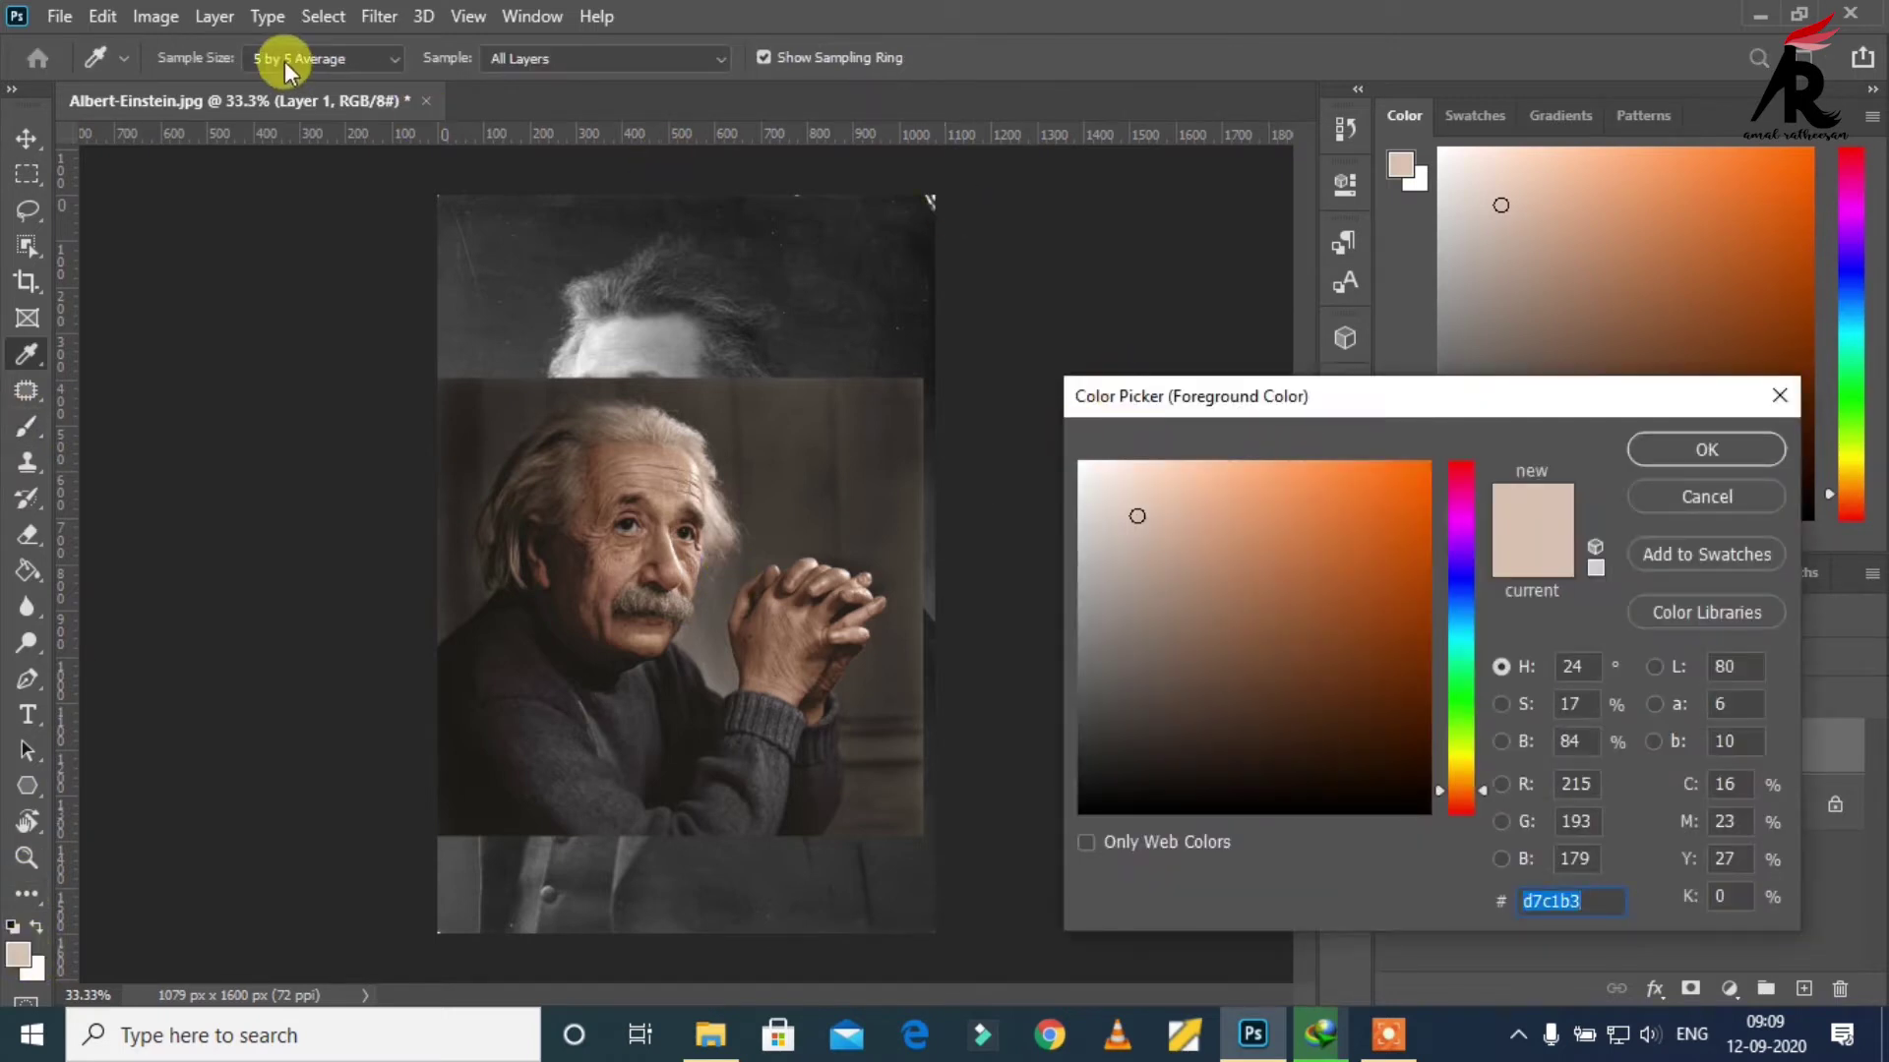
left_click(398, 58)
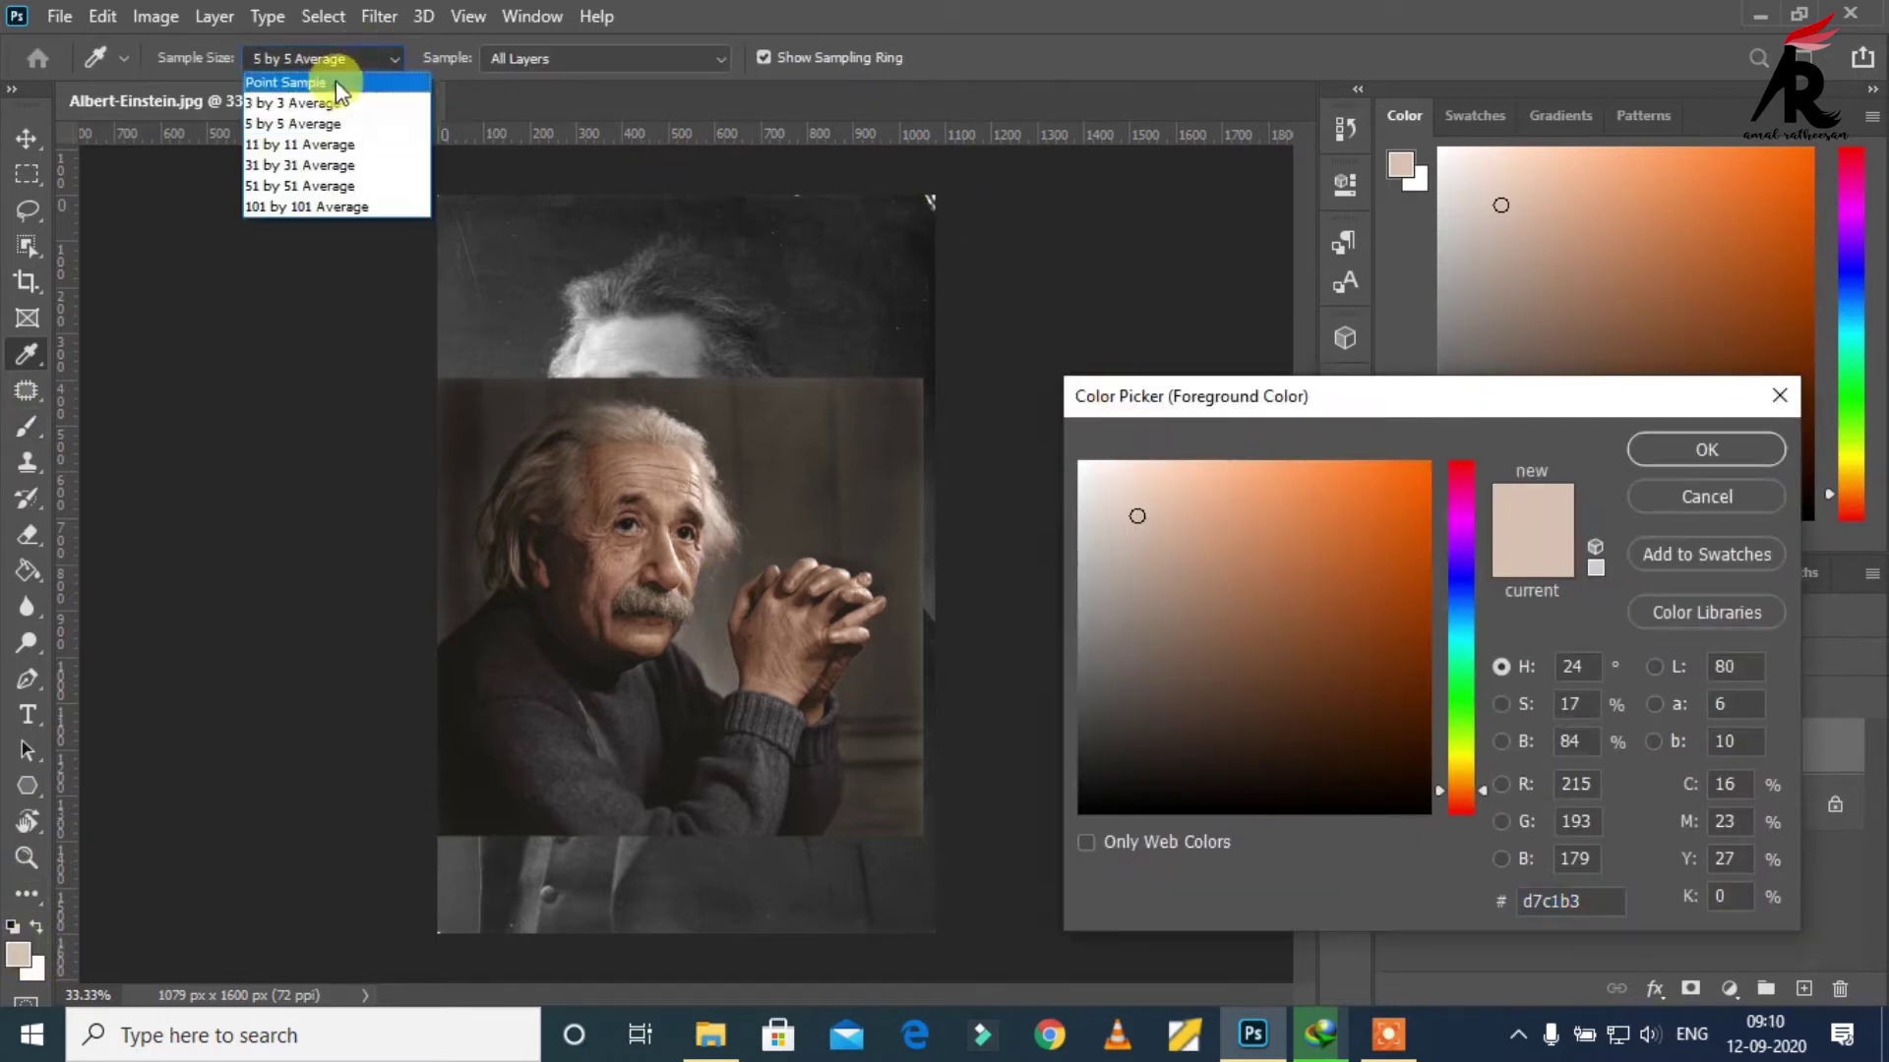
left_click(291, 124)
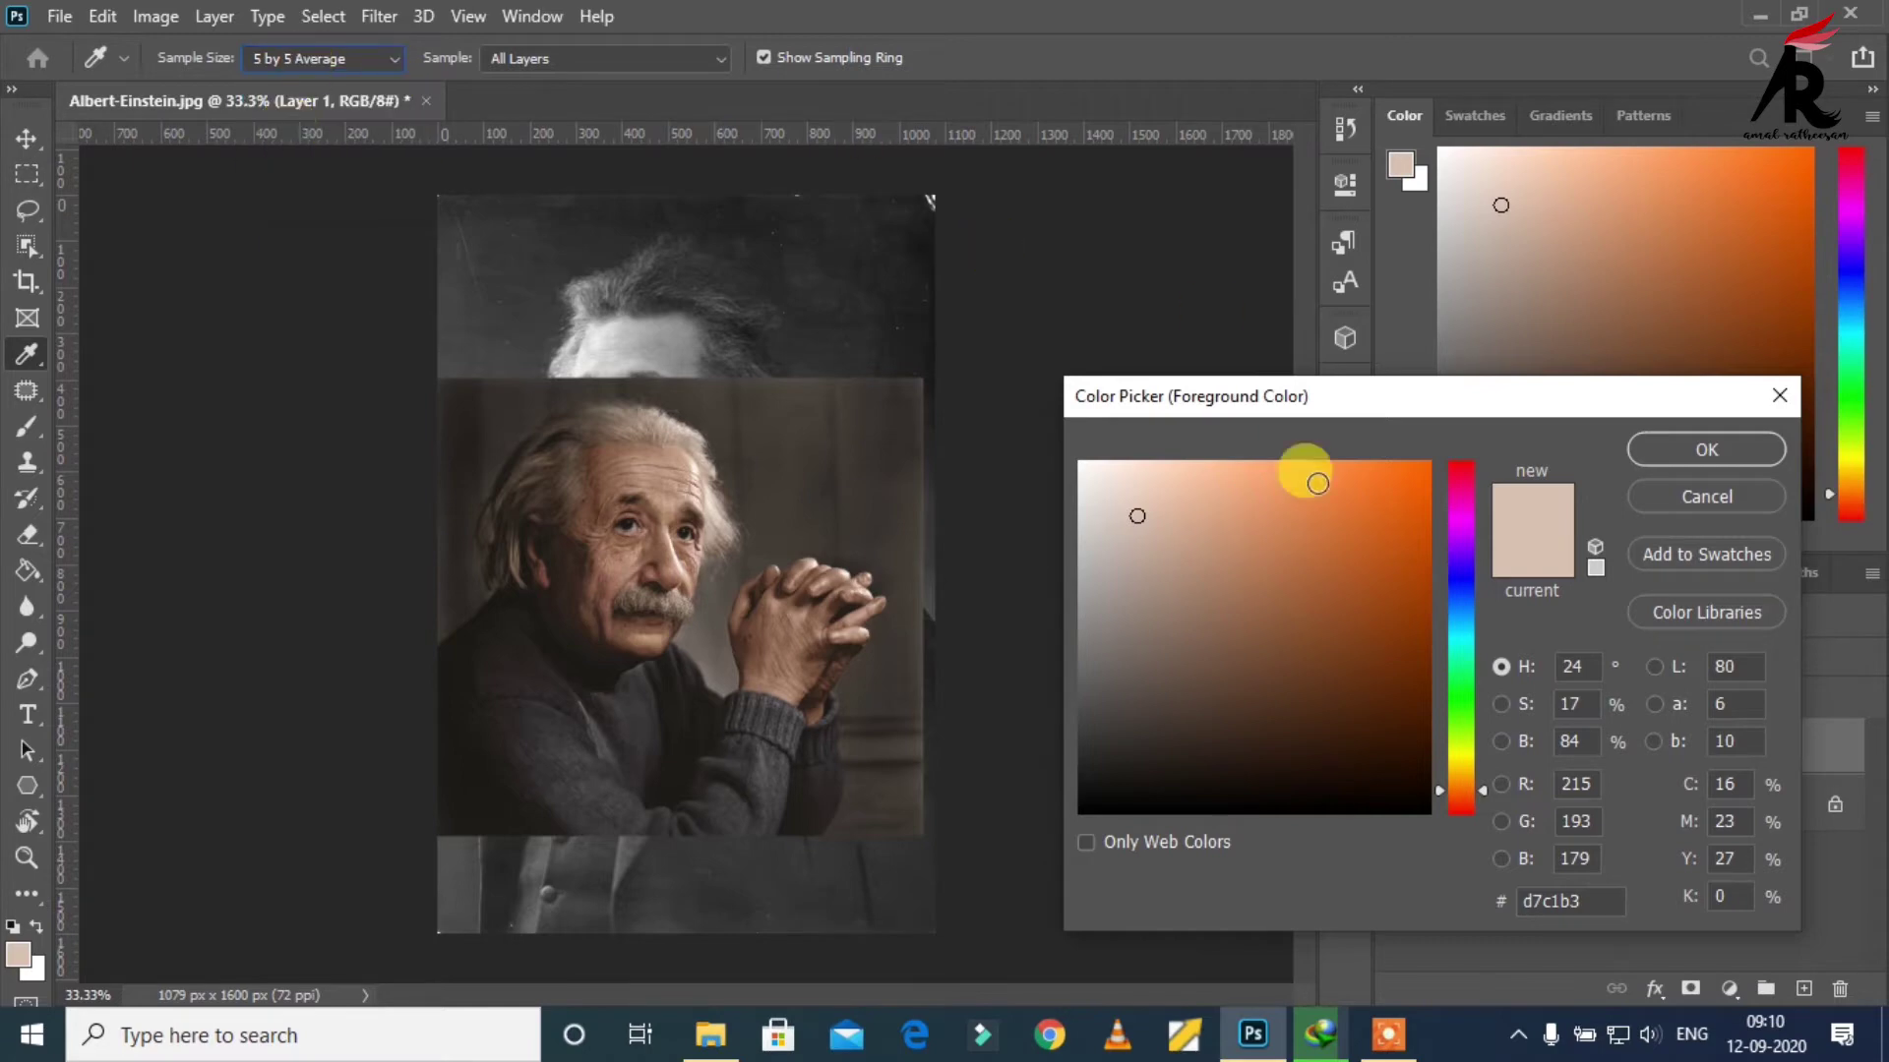
left_click(695, 468)
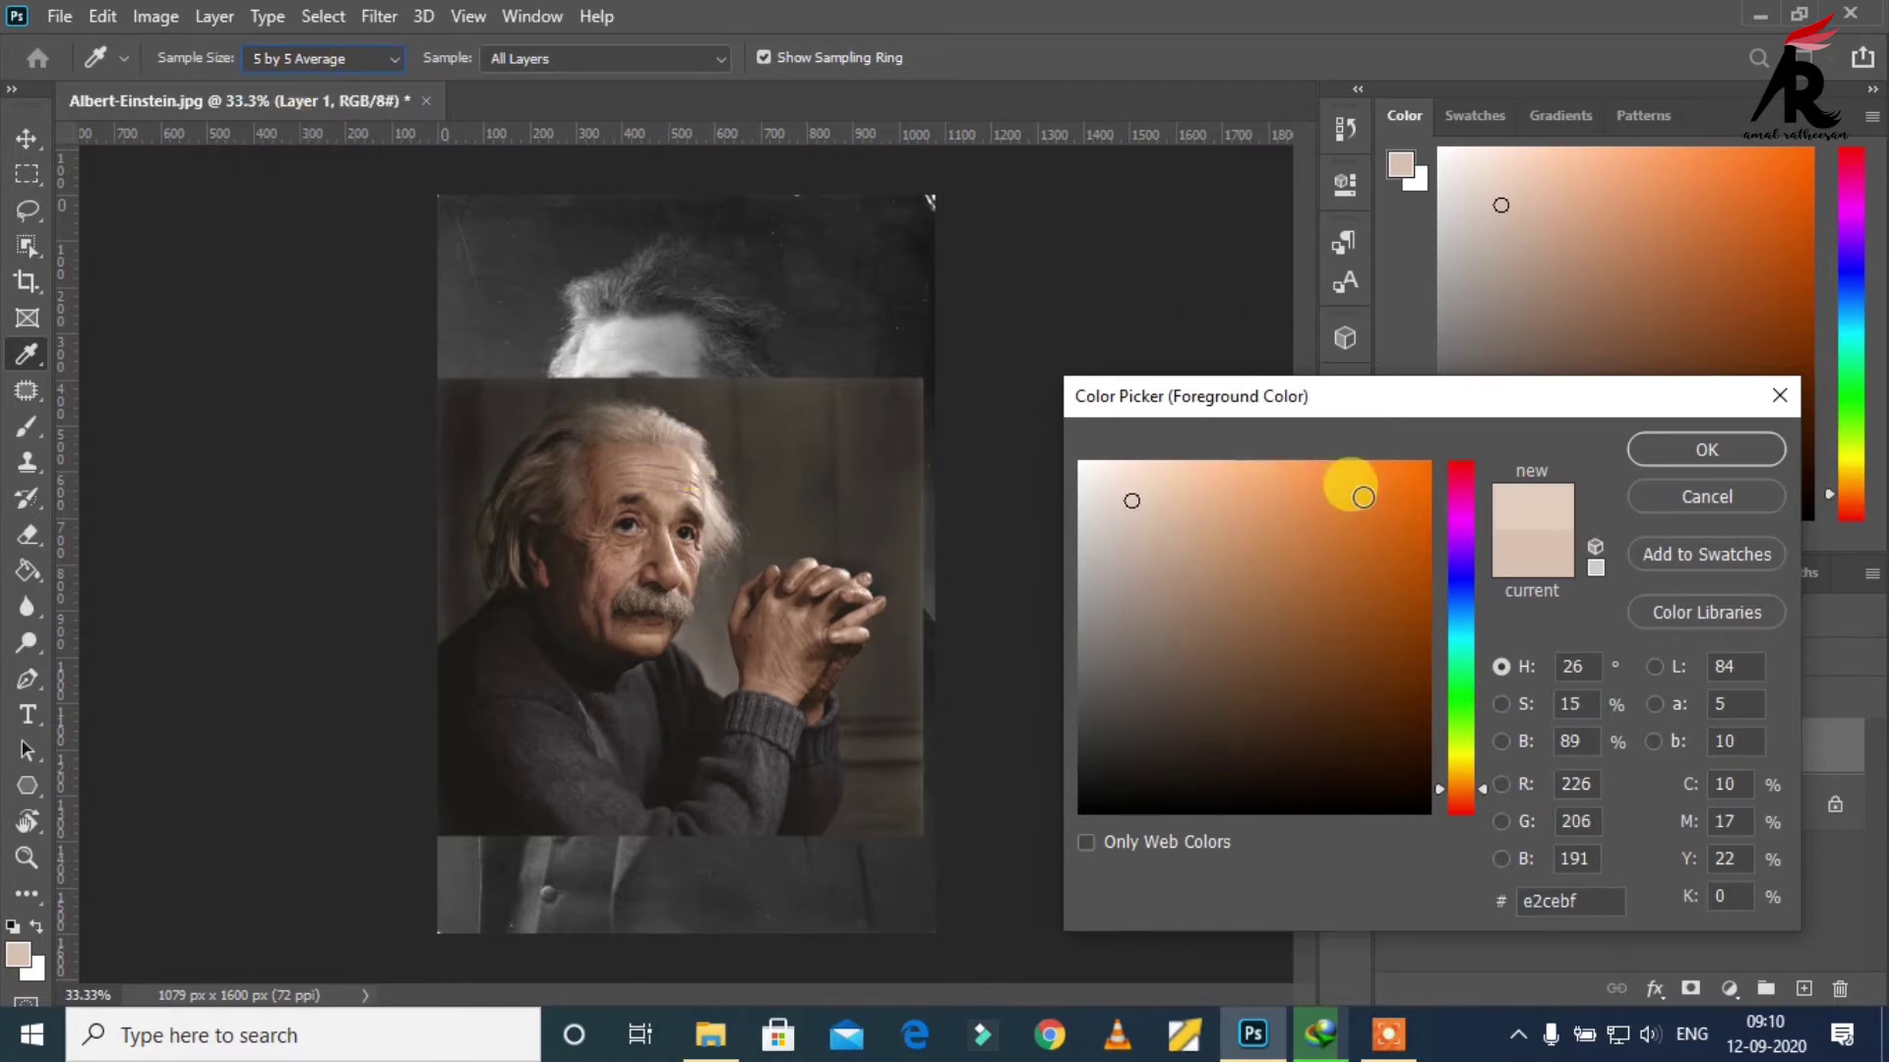
left_click(1672, 450)
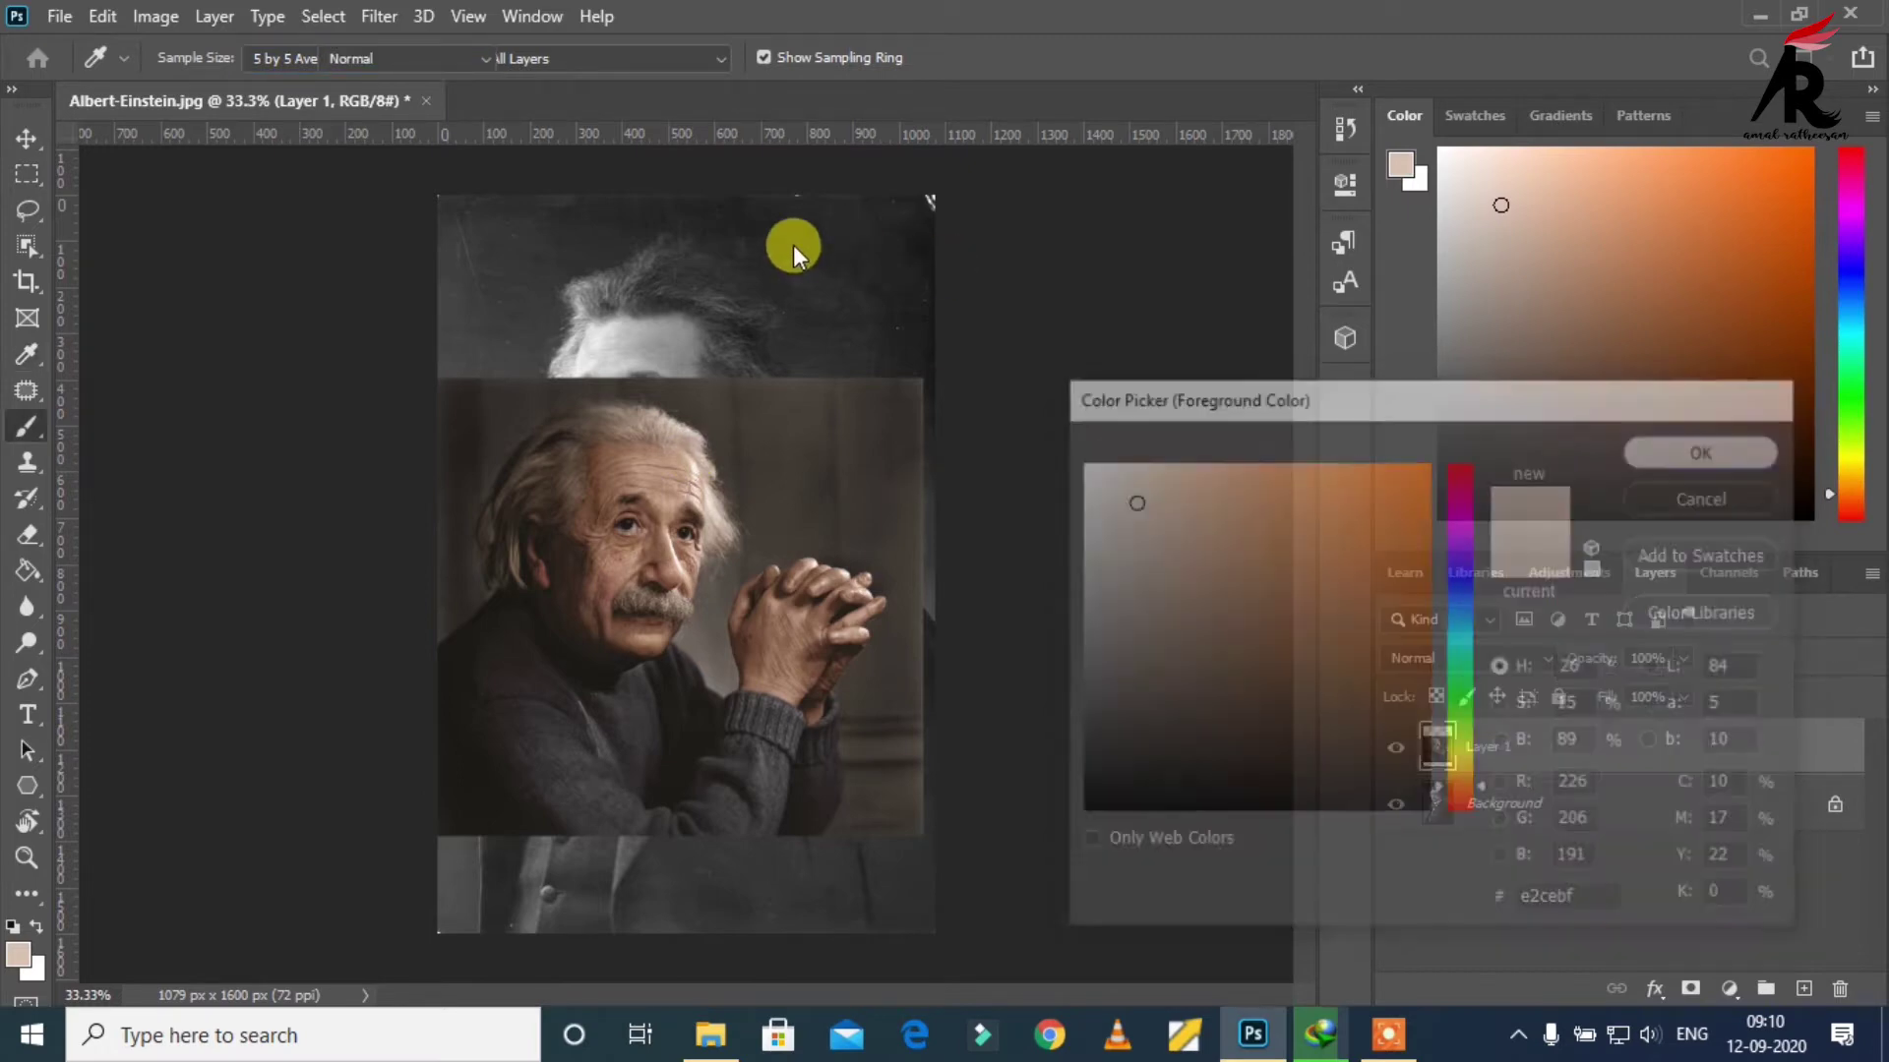
key("b")
left_click_drag(799, 225, 799, 229)
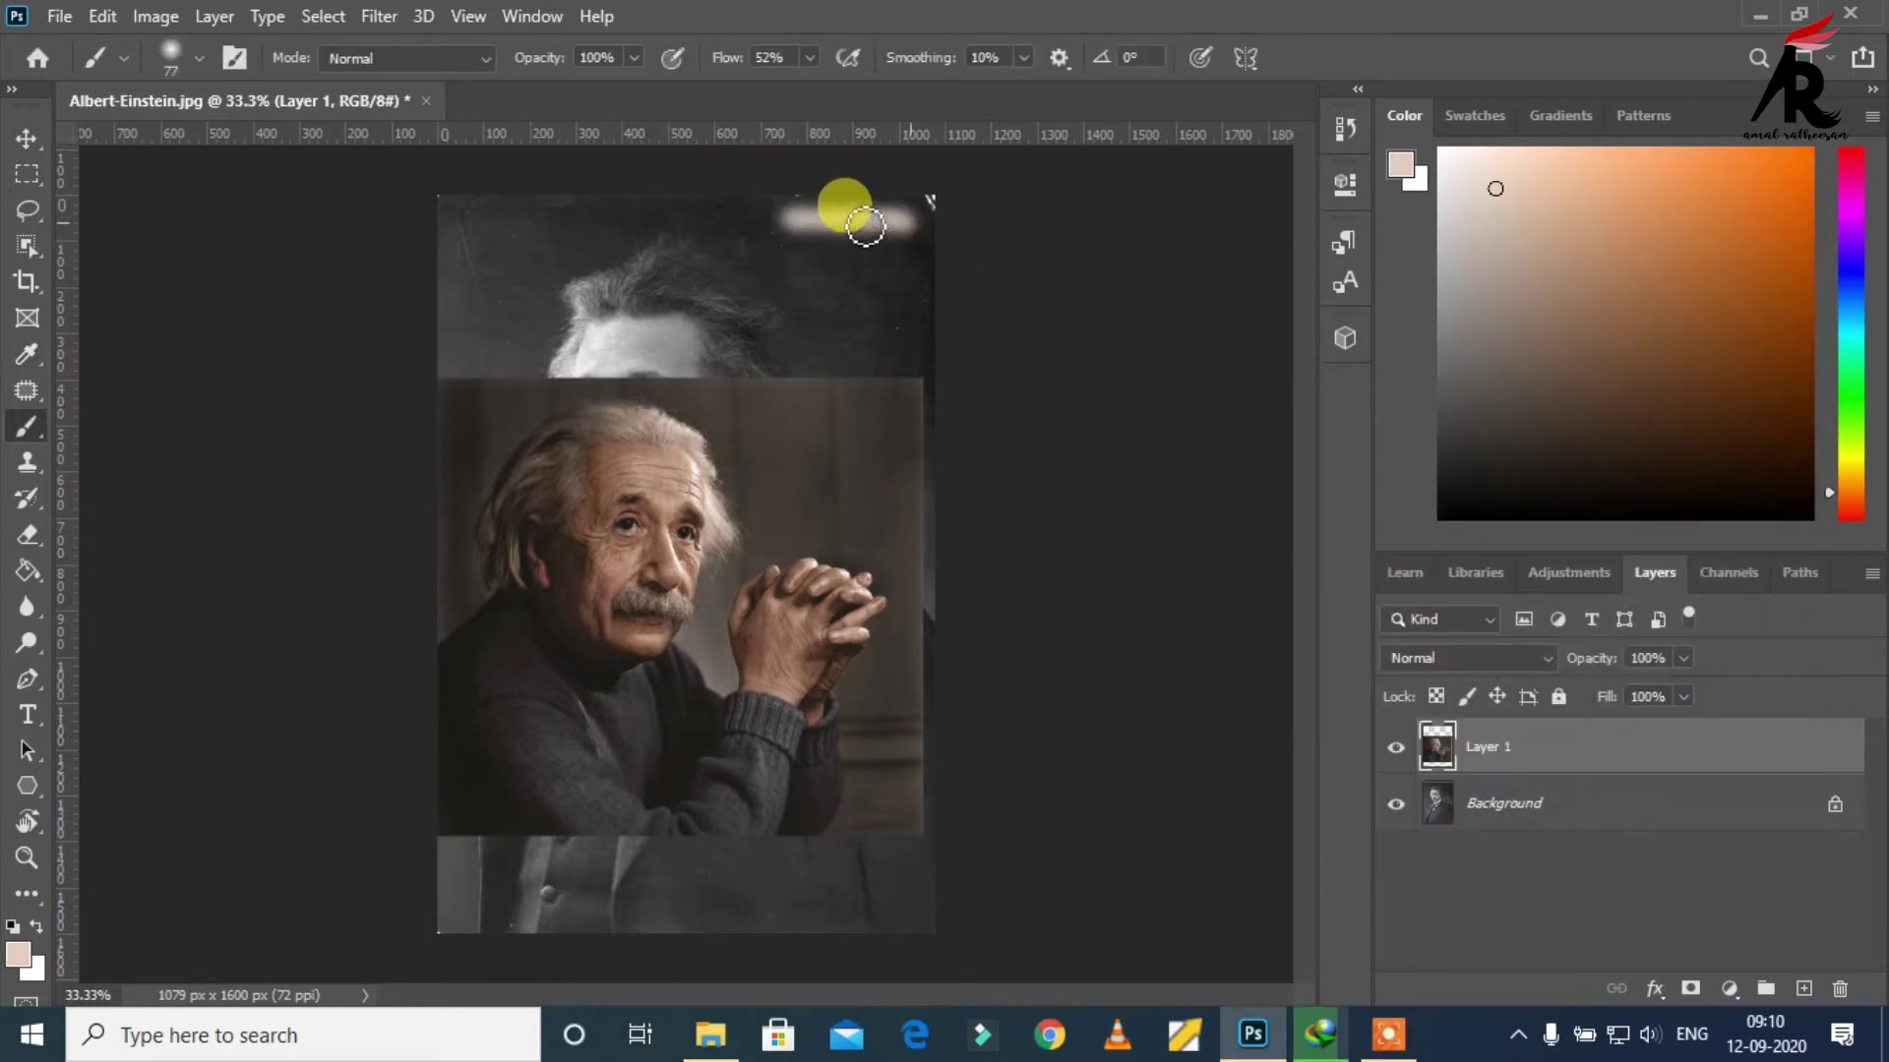
Step: Sample and paint medium brownish and darker forehead skin-tone swatches below the first
left_click(17, 954)
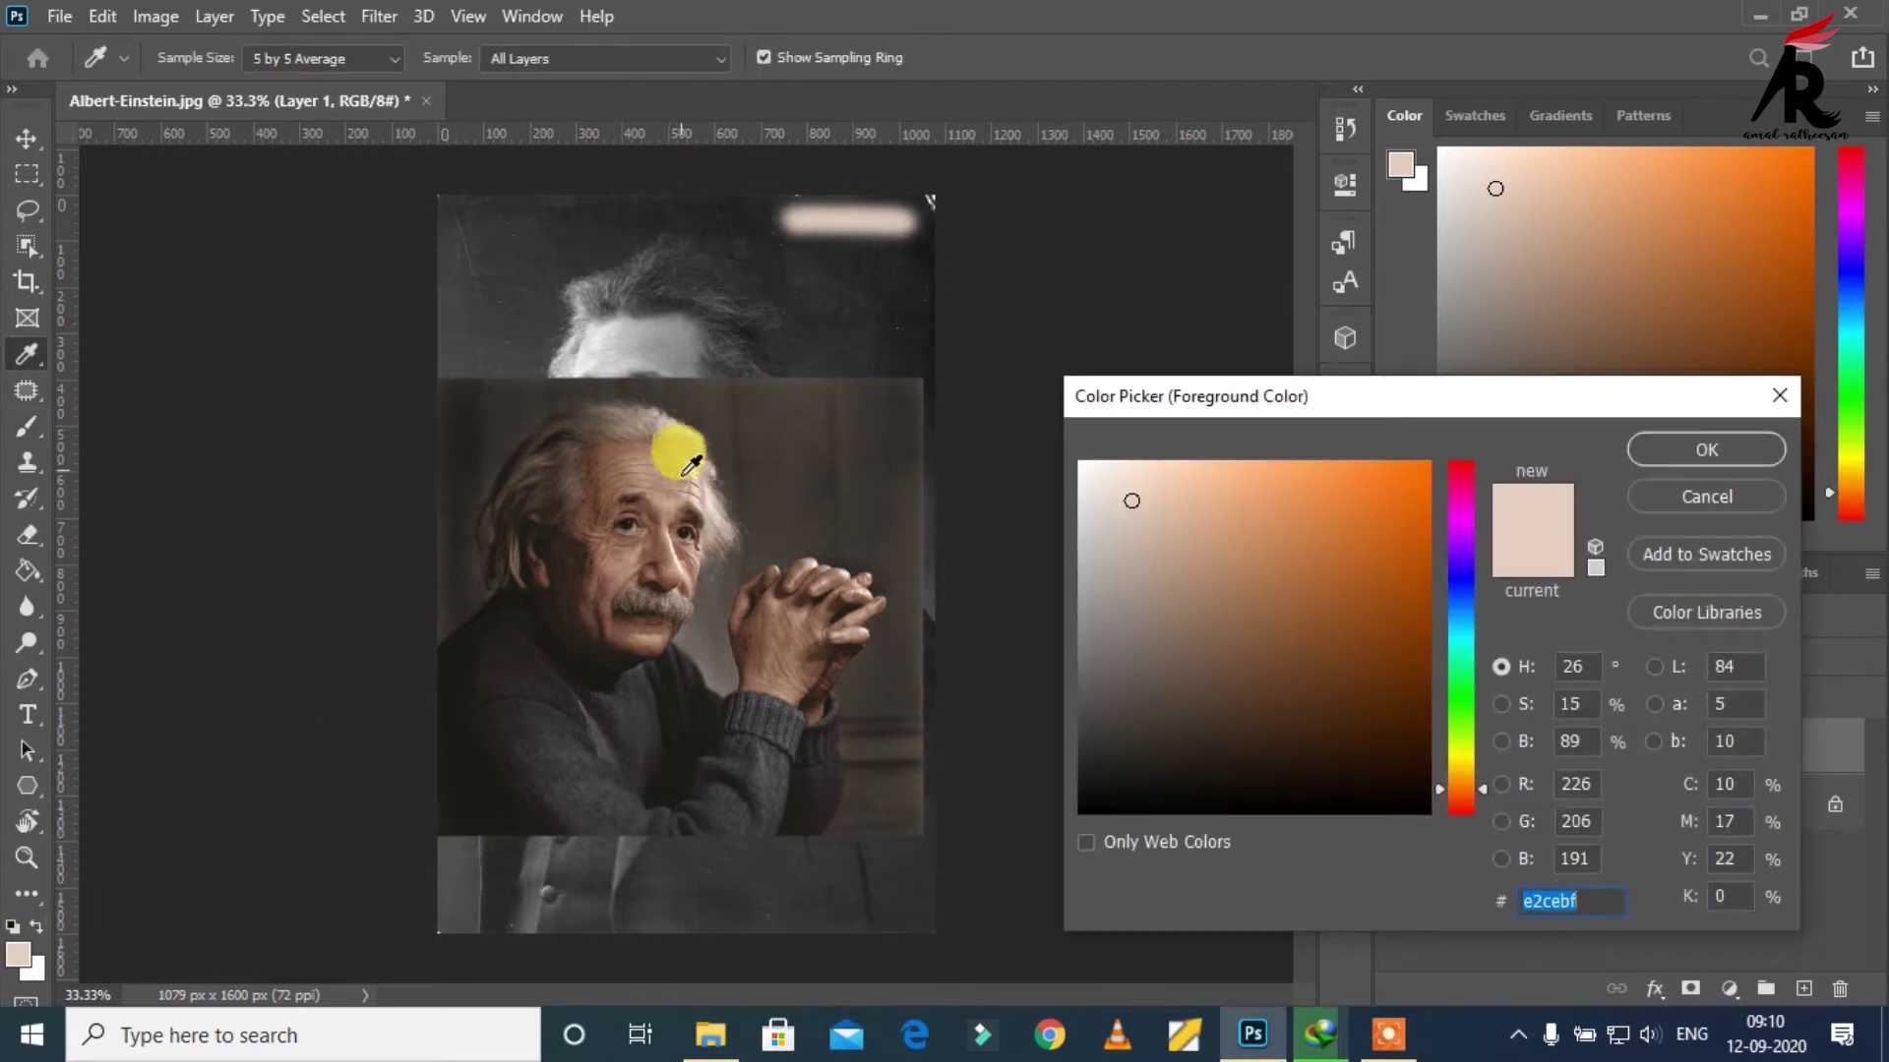
left_click(689, 470)
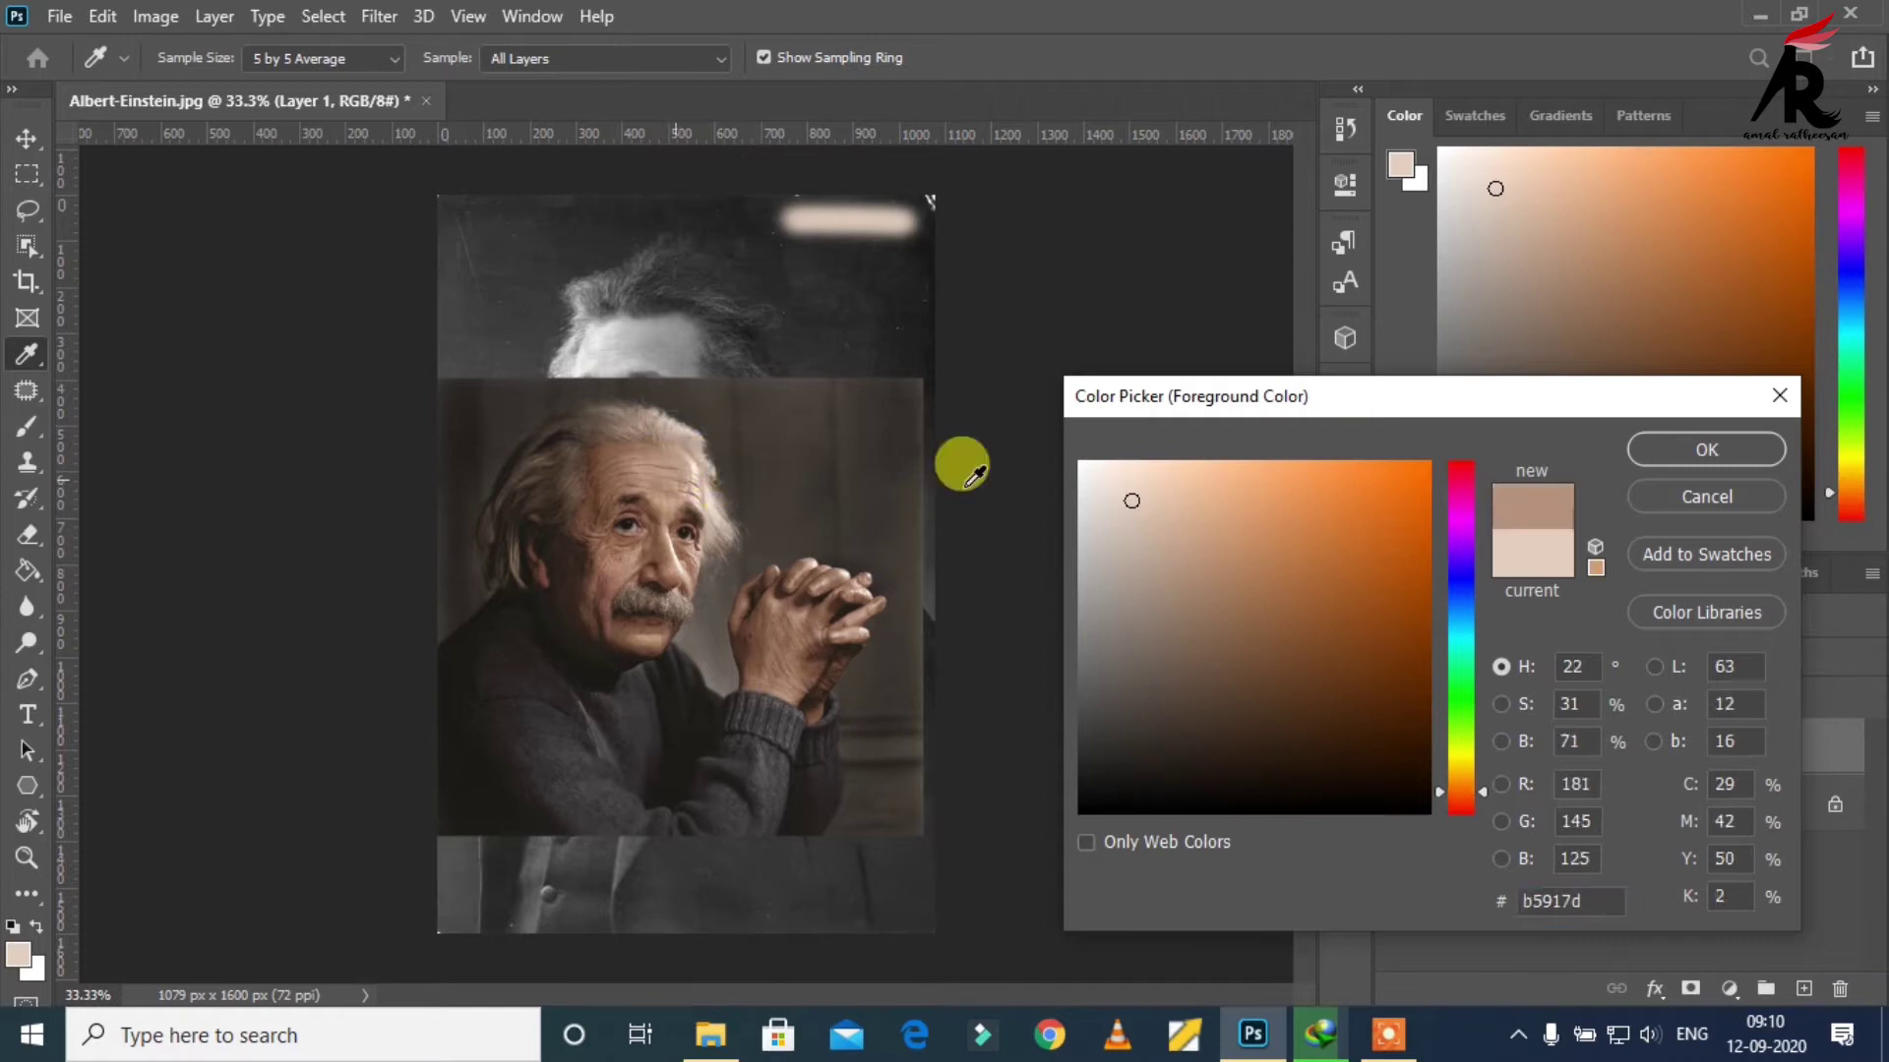
left_click(1705, 450)
key("b")
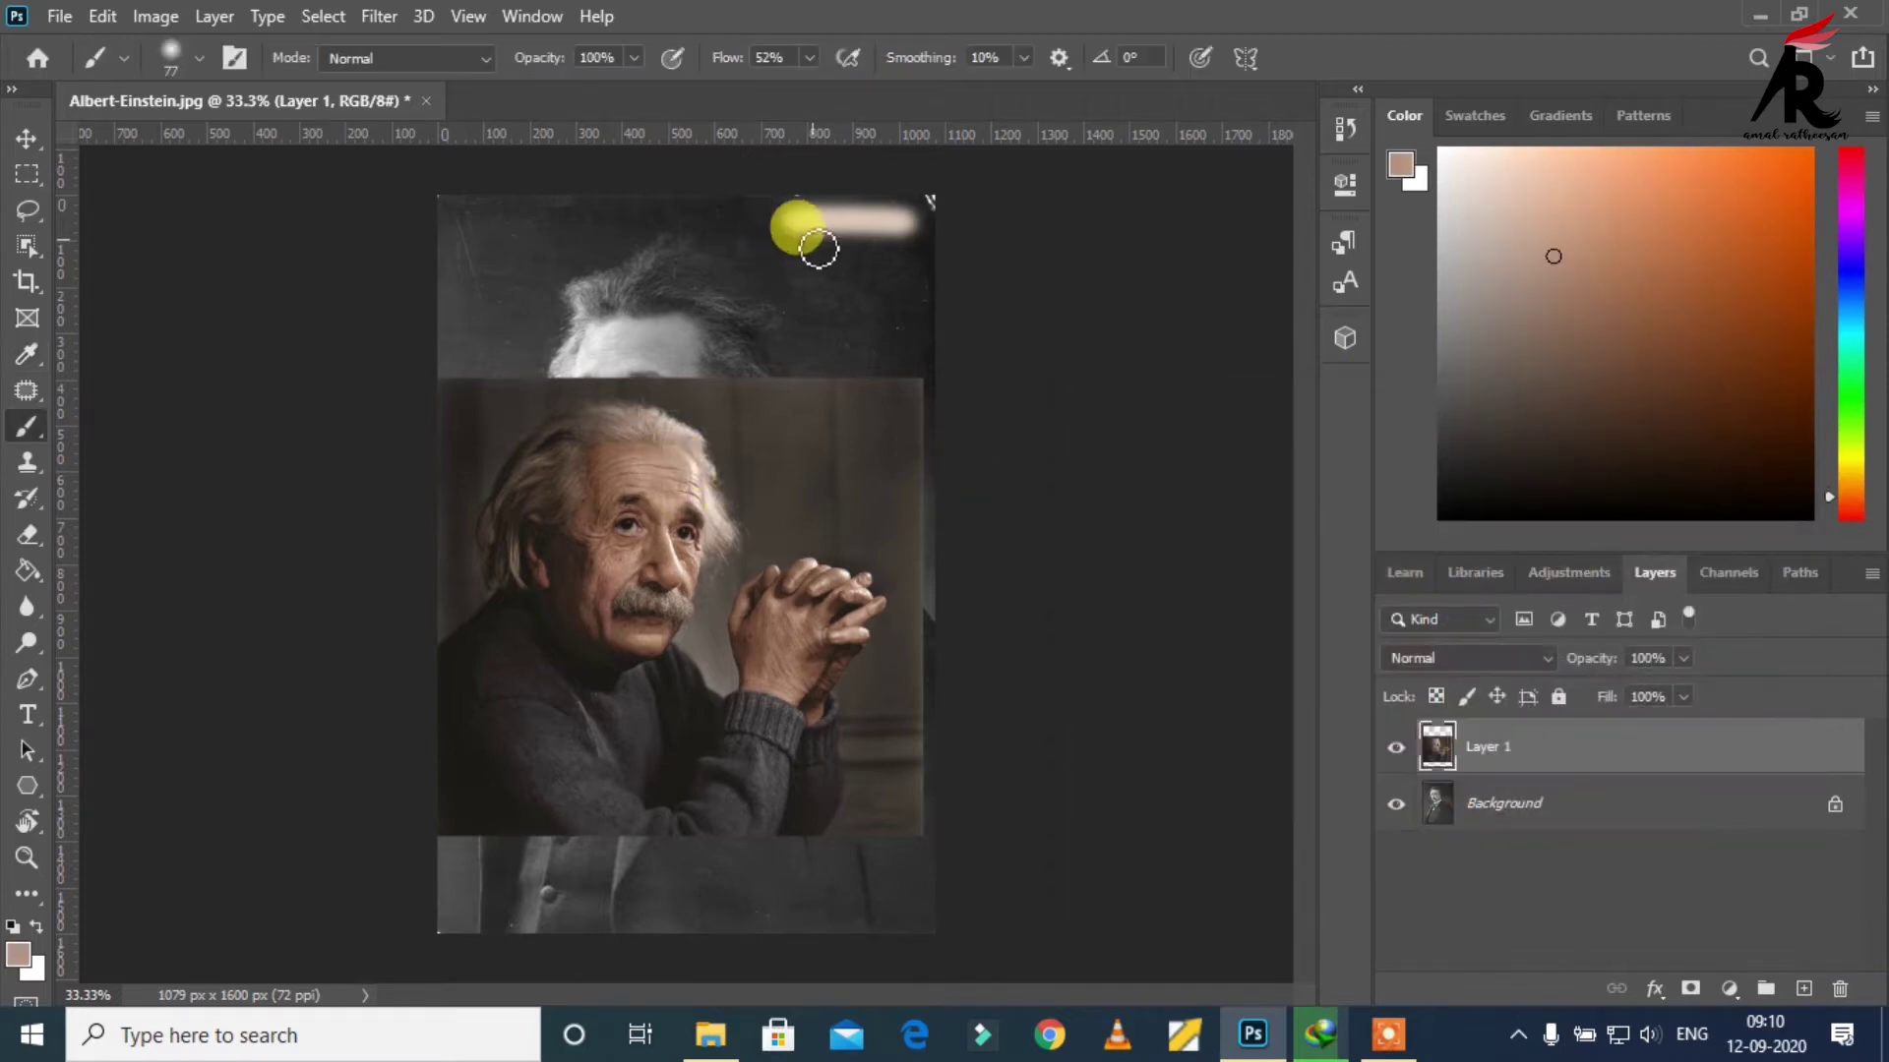
mouse_move(906, 257)
left_mouse_down()
mouse_move(802, 253)
mouse_move(906, 253)
left_mouse_up()
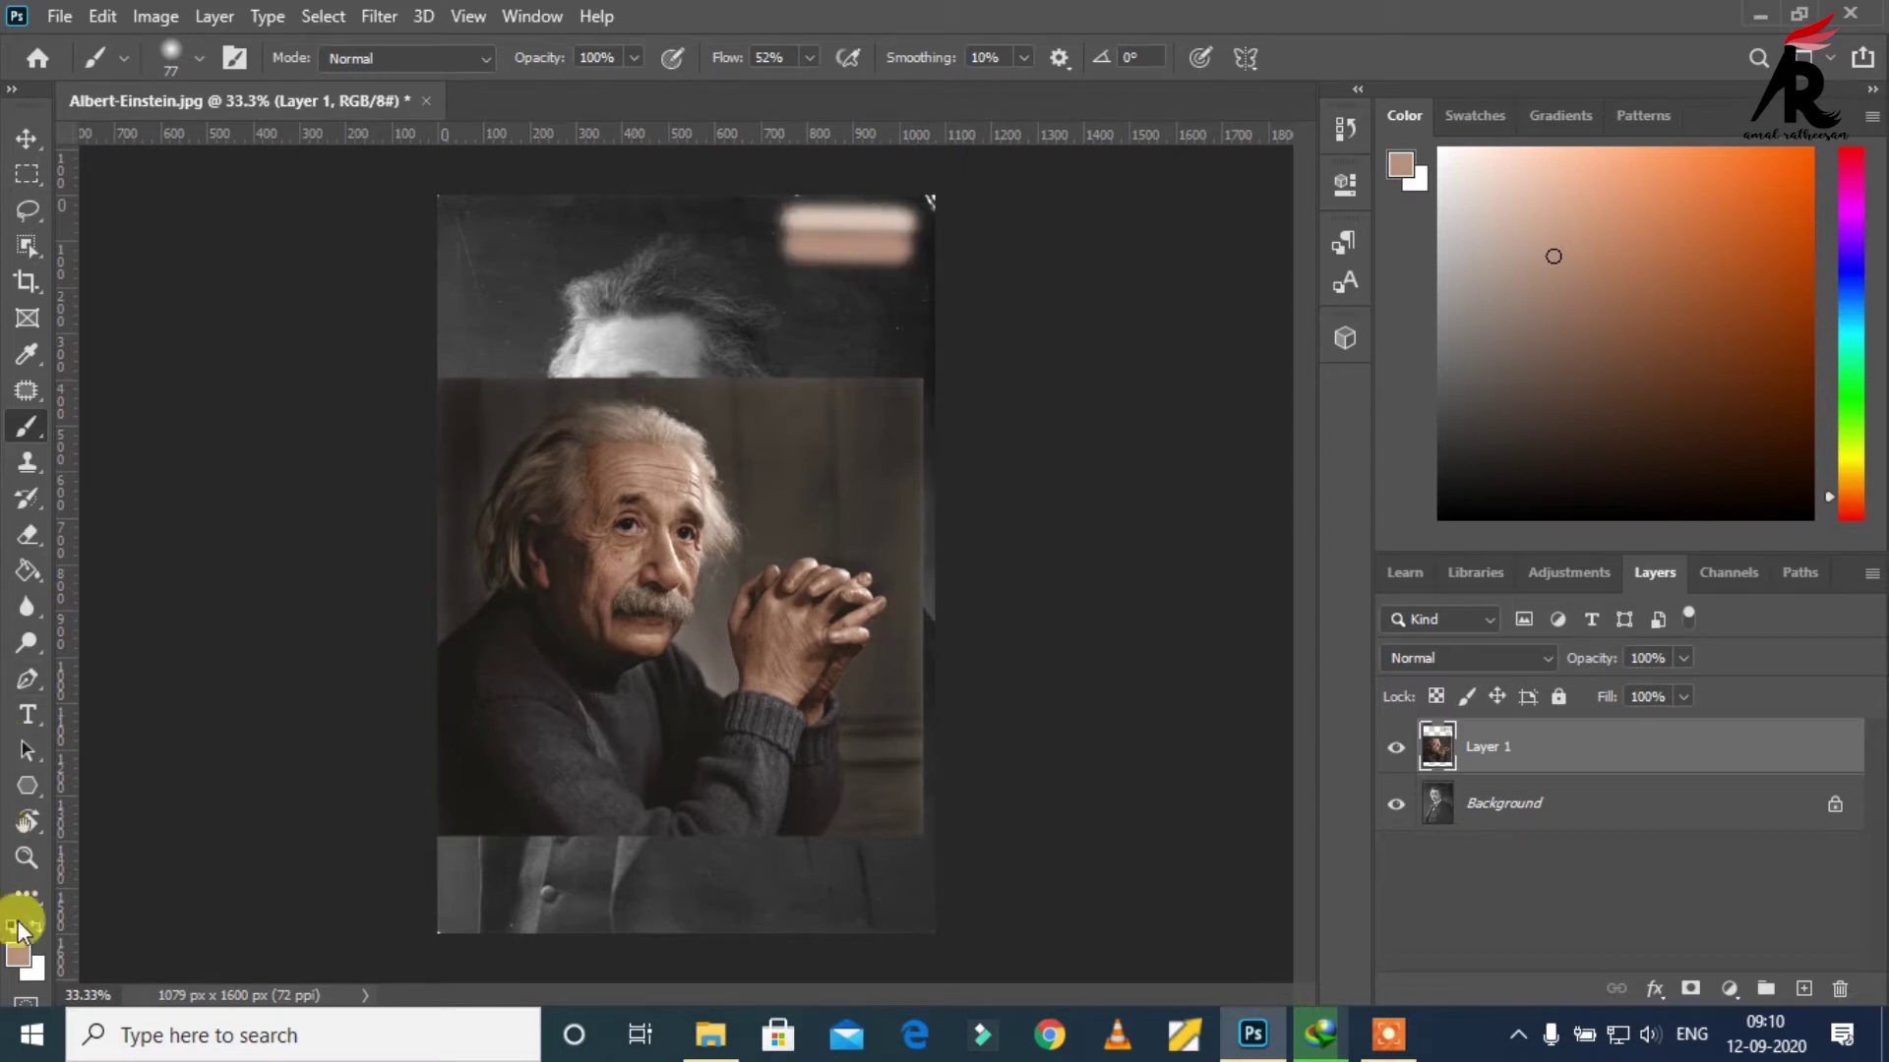
left_click(17, 952)
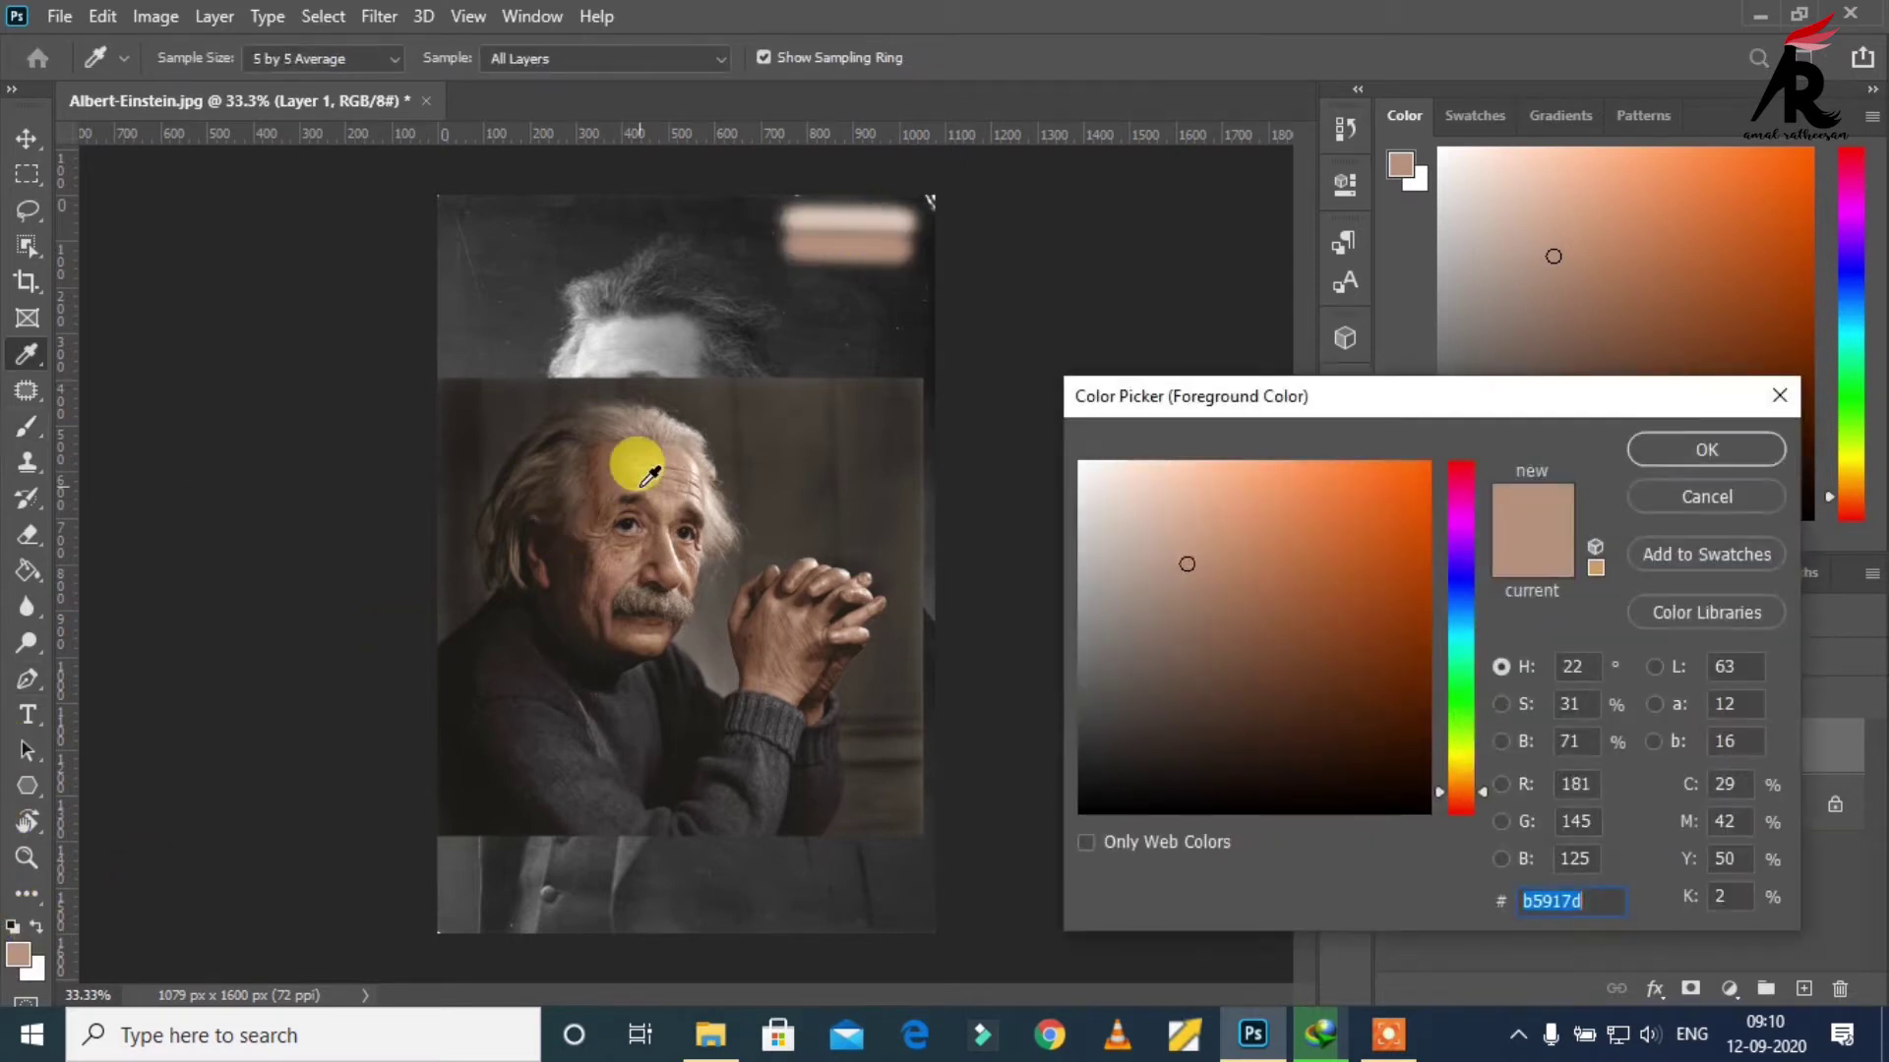
left_click(620, 442)
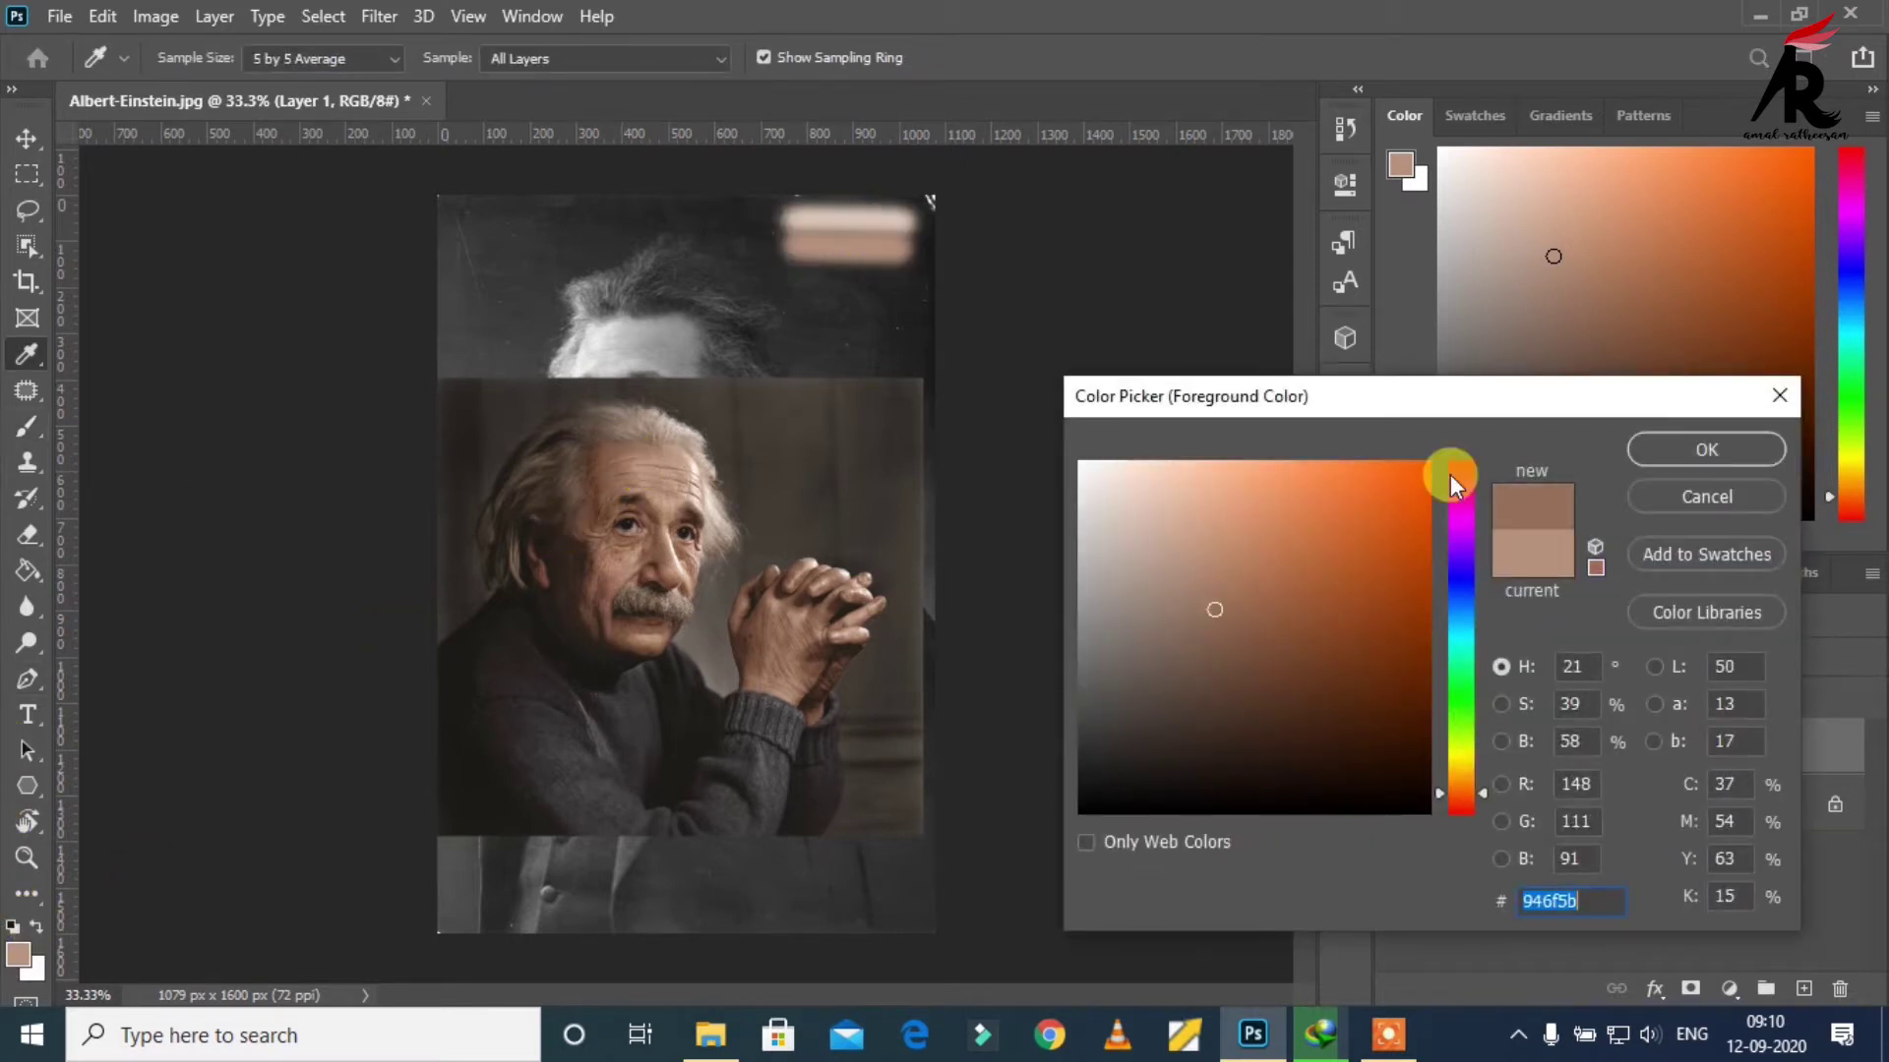
left_click(1703, 451)
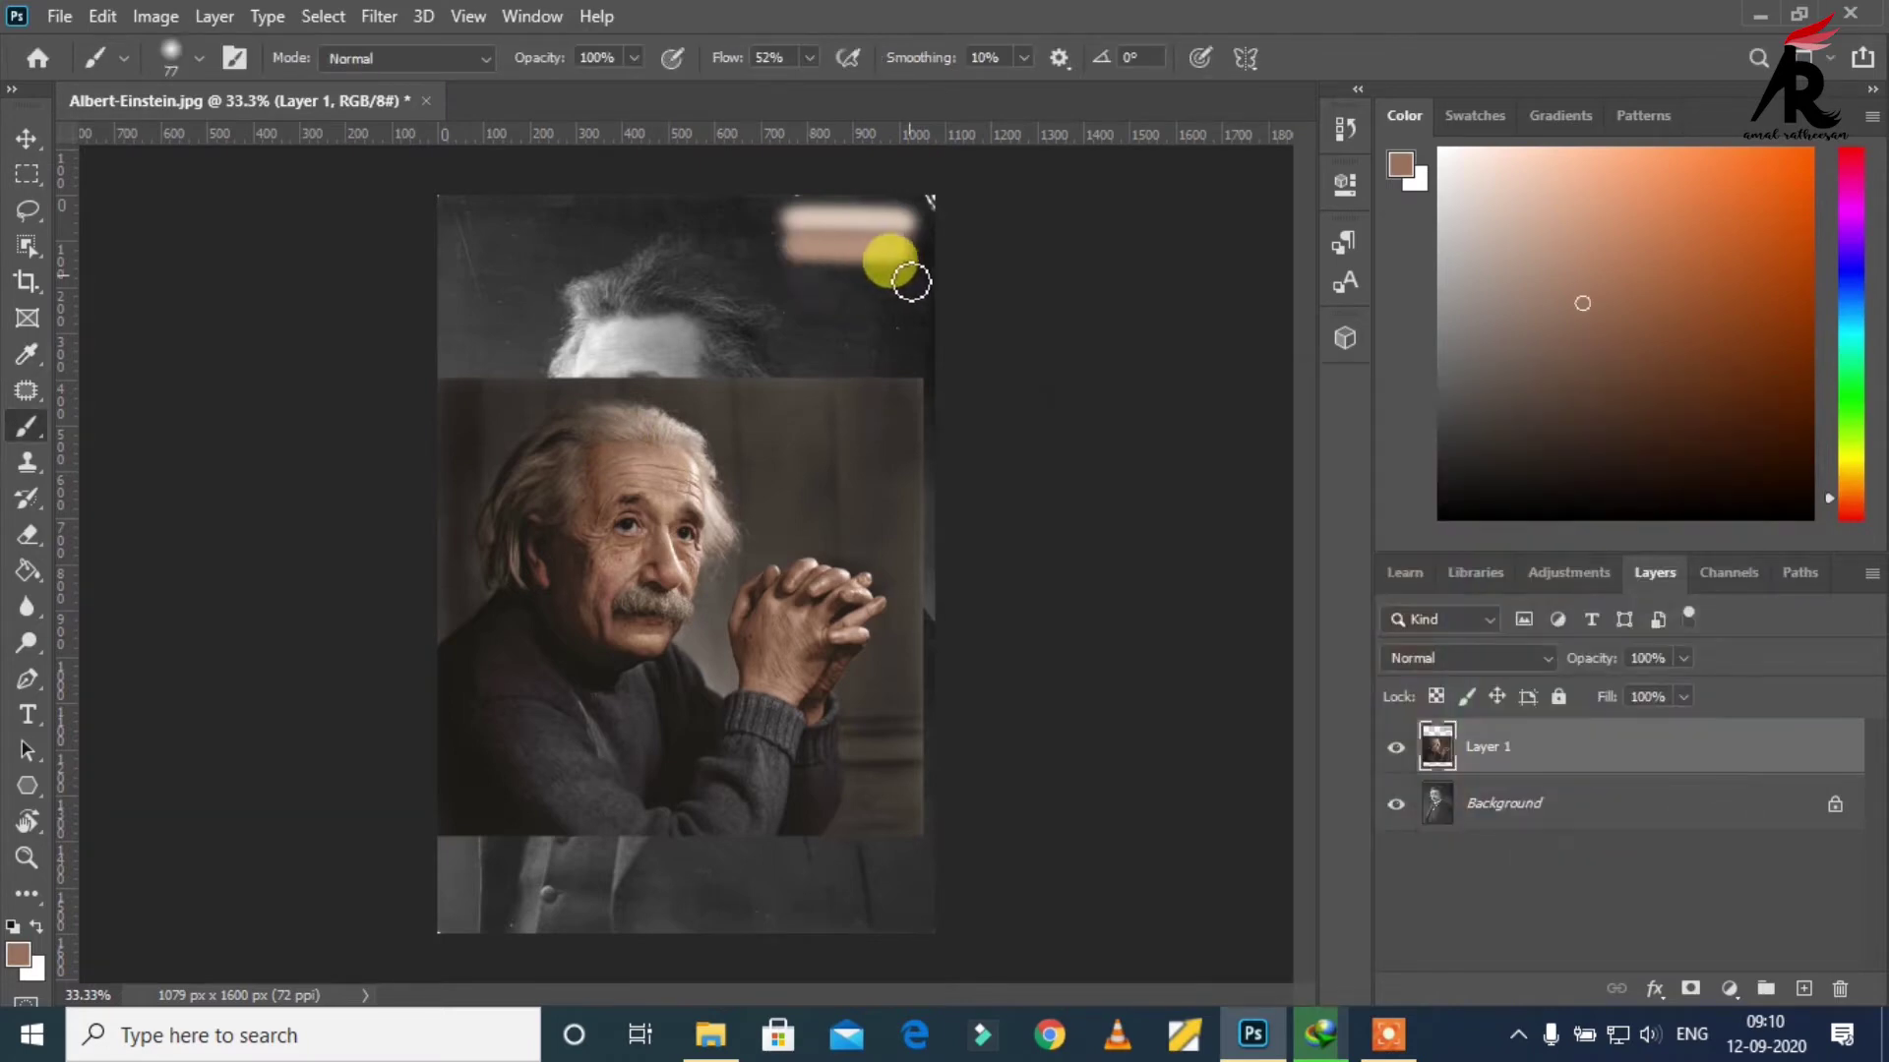
left_click_drag(911, 284, 922, 297)
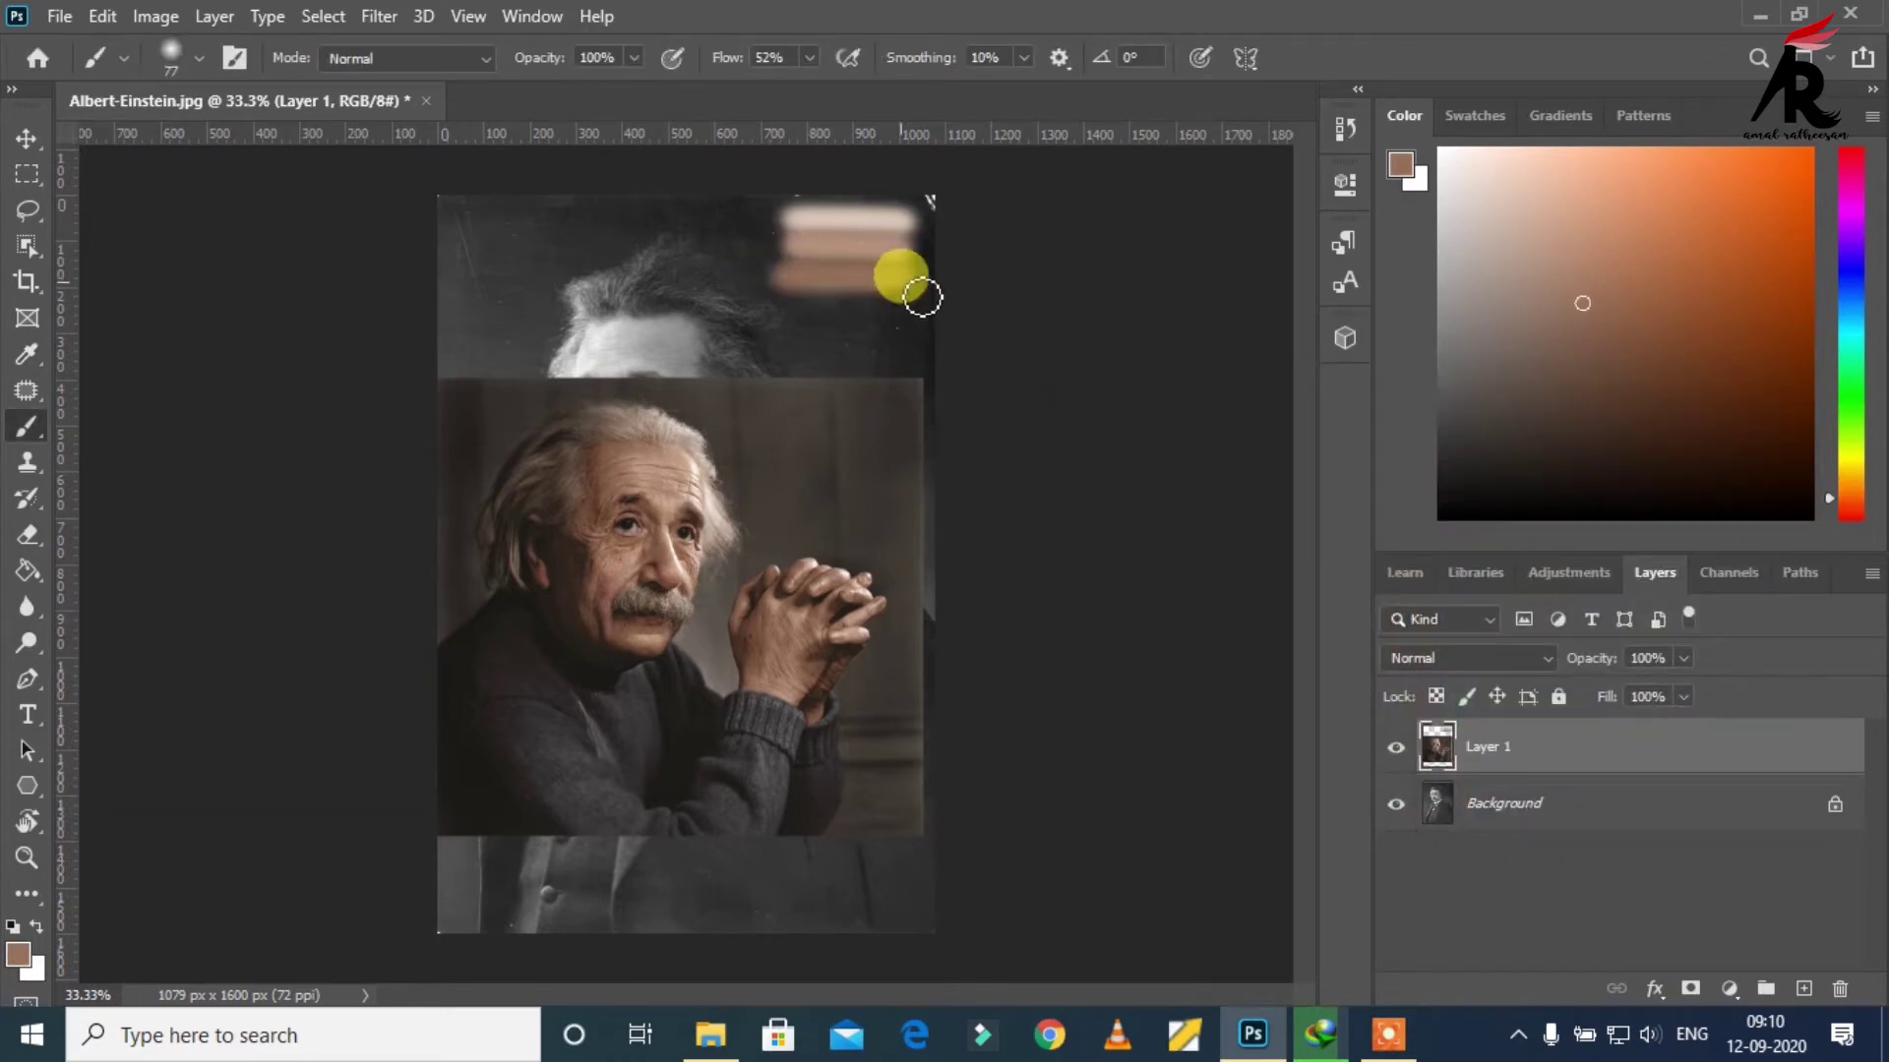
Step: Add deeper brown and dark brown shadow swatches at the bottom of the strip
left_click(18, 954)
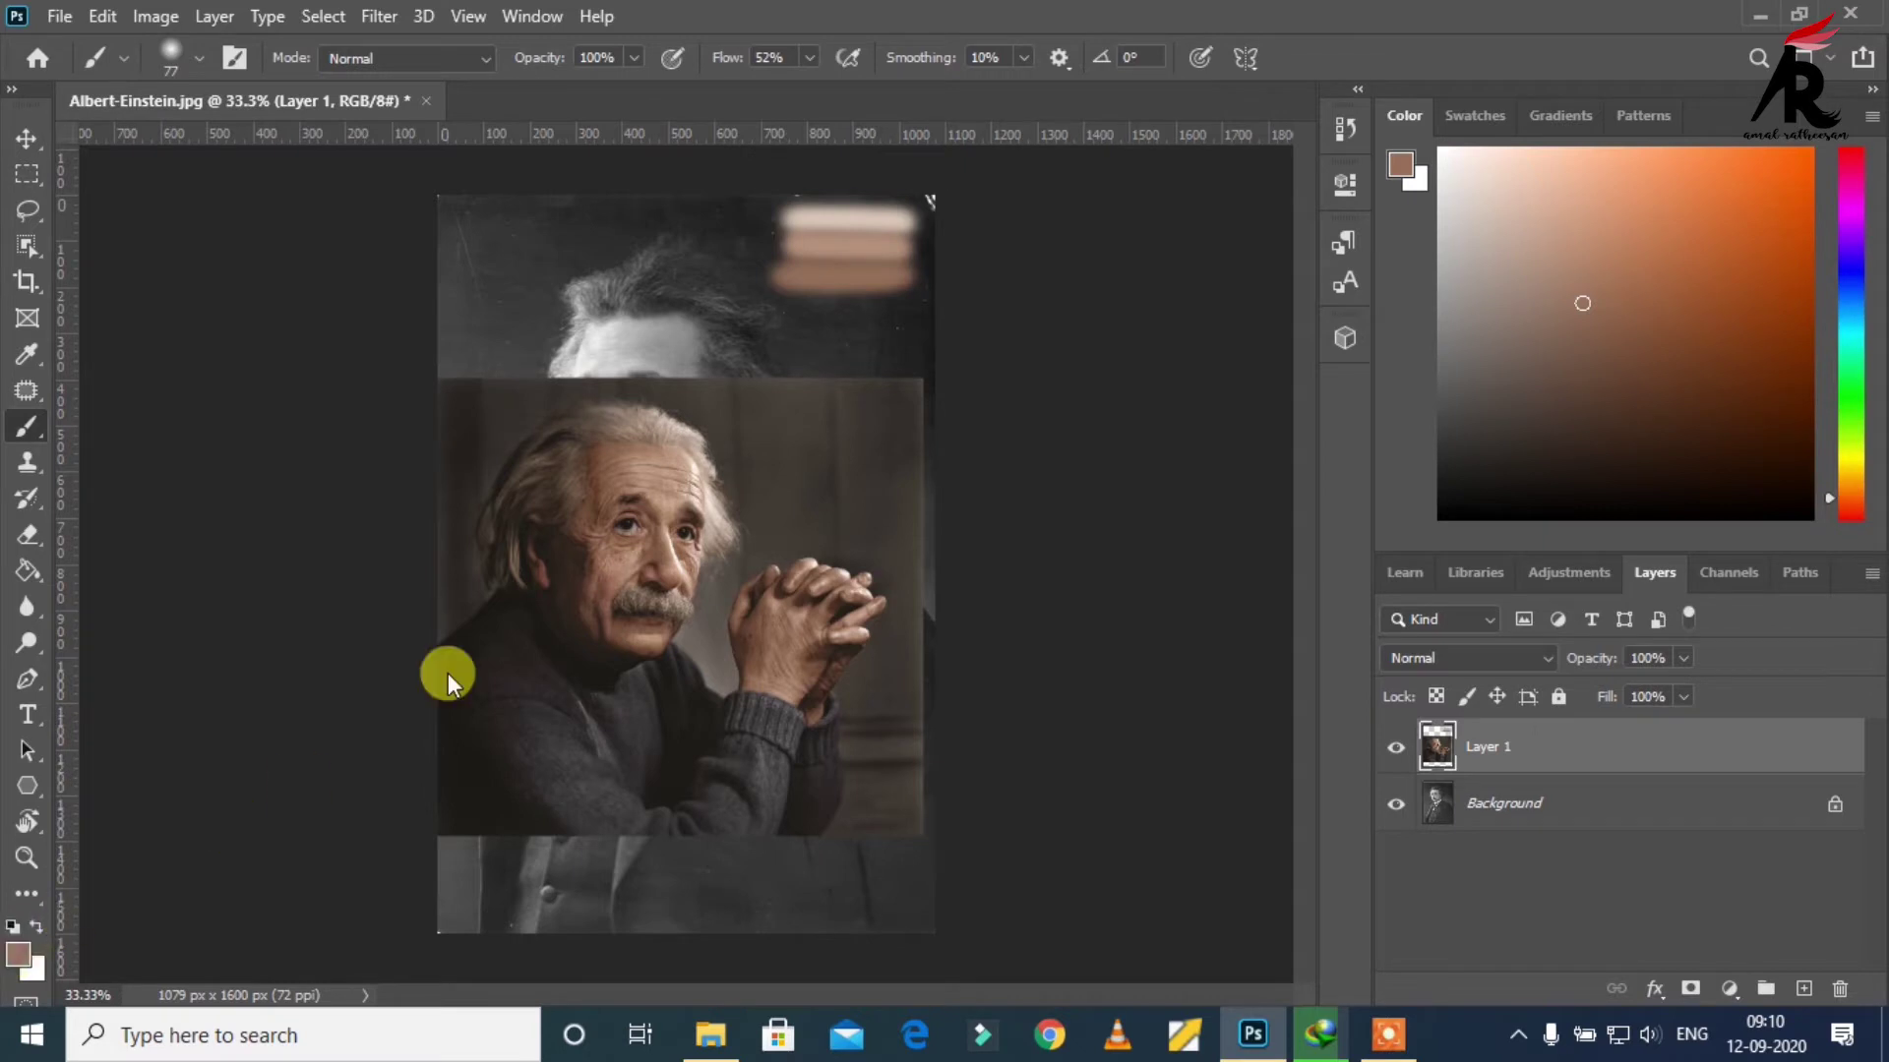
left_click(608, 533)
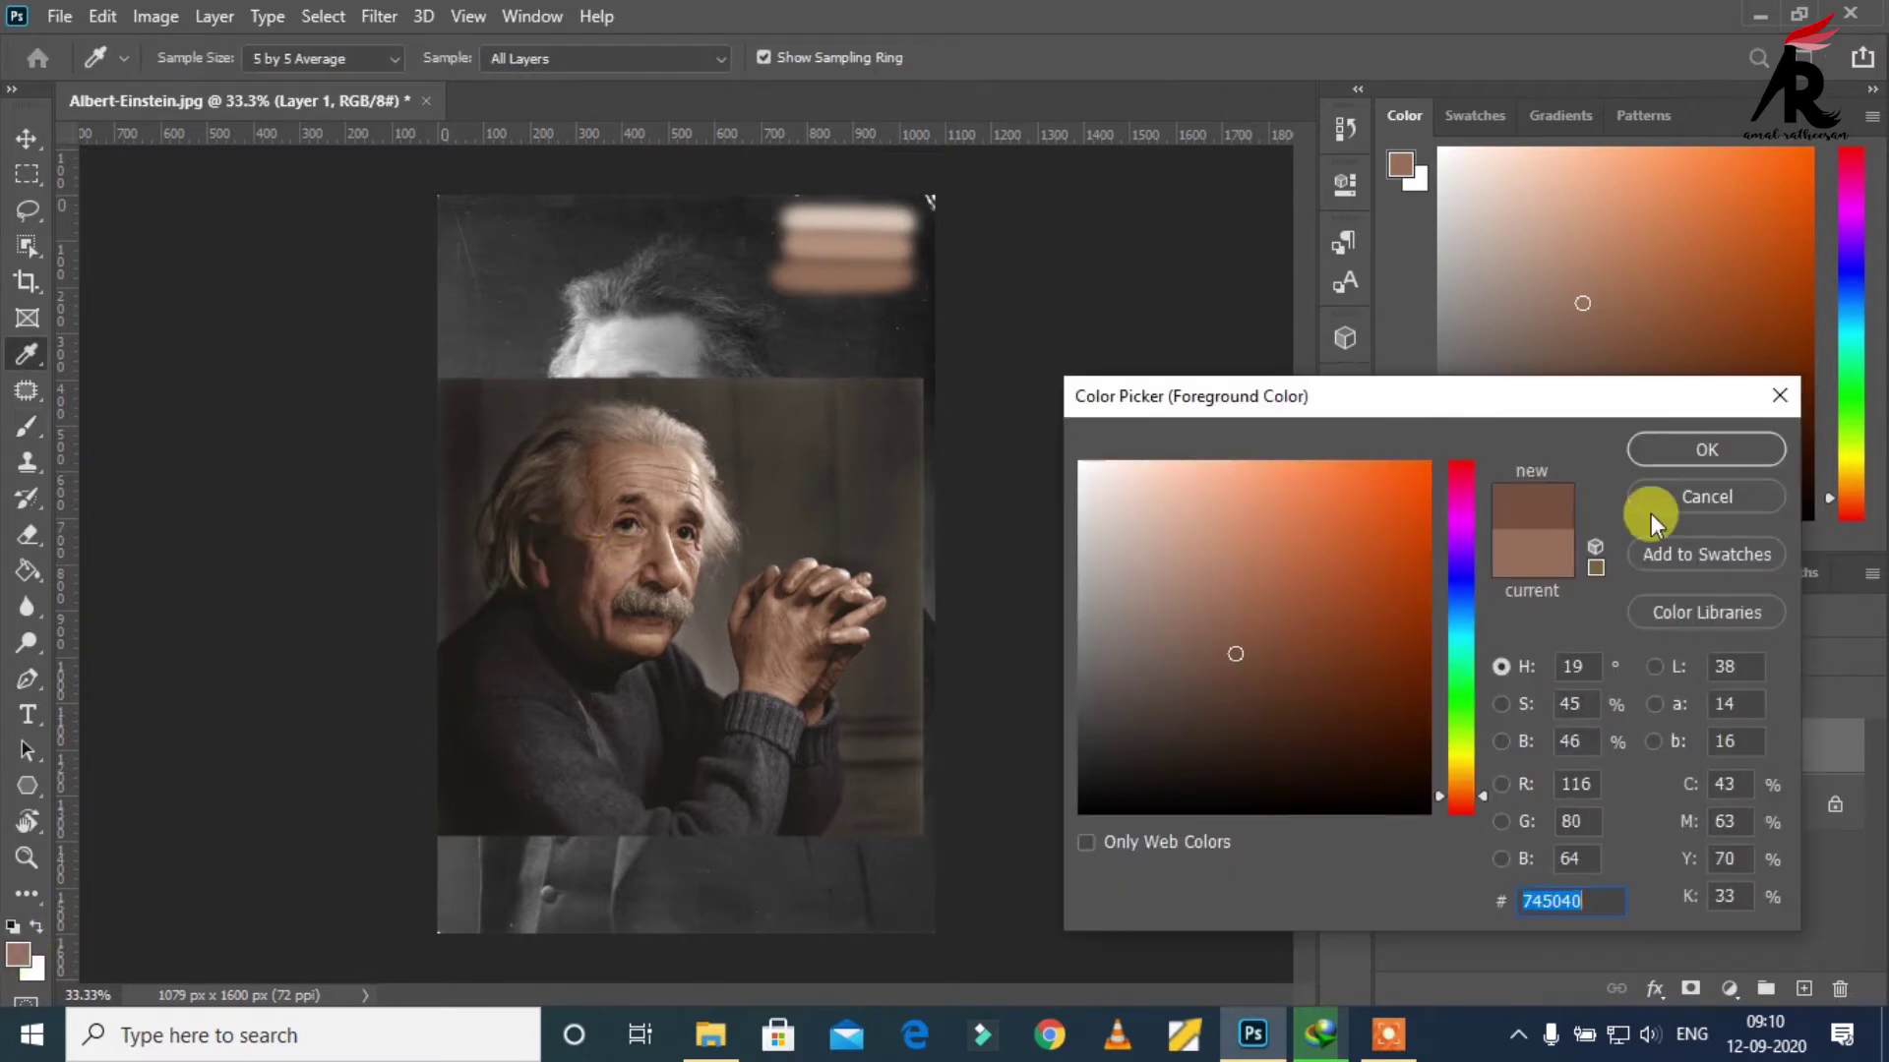
left_click(1673, 451)
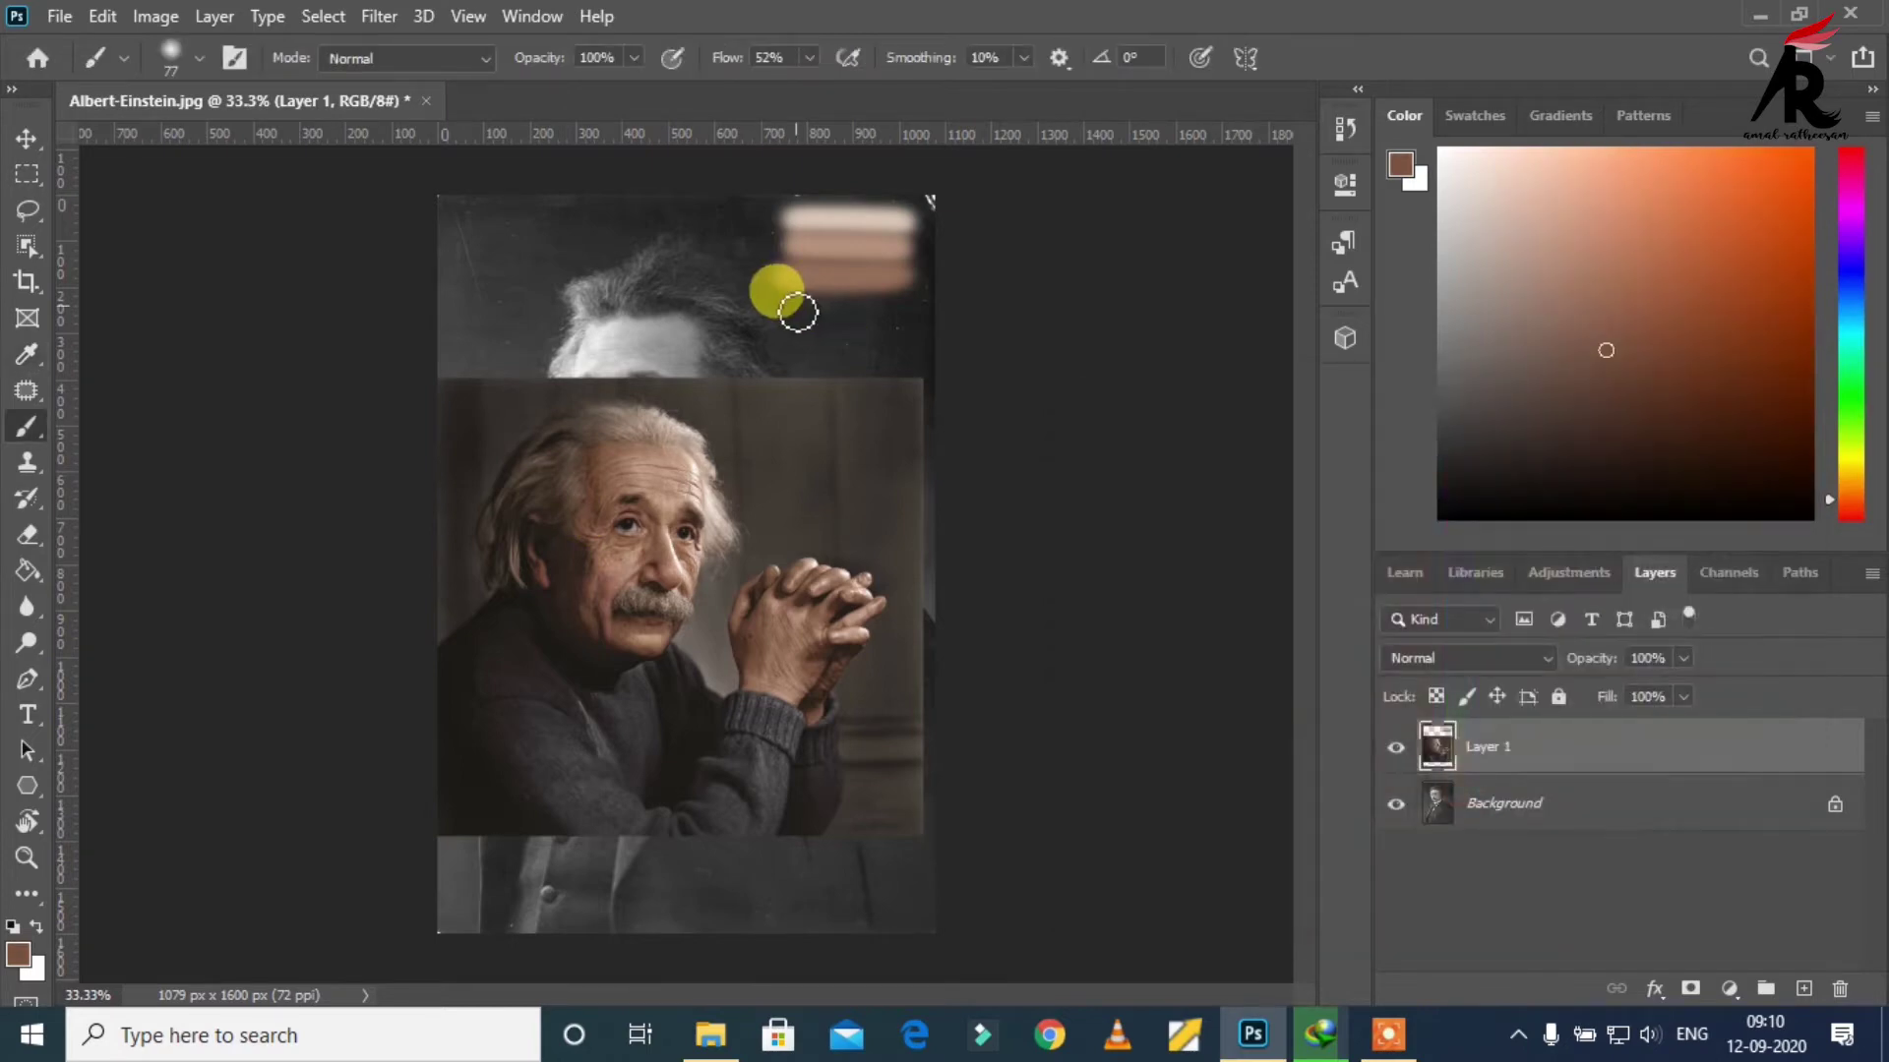
left_click_drag(798, 313, 898, 308)
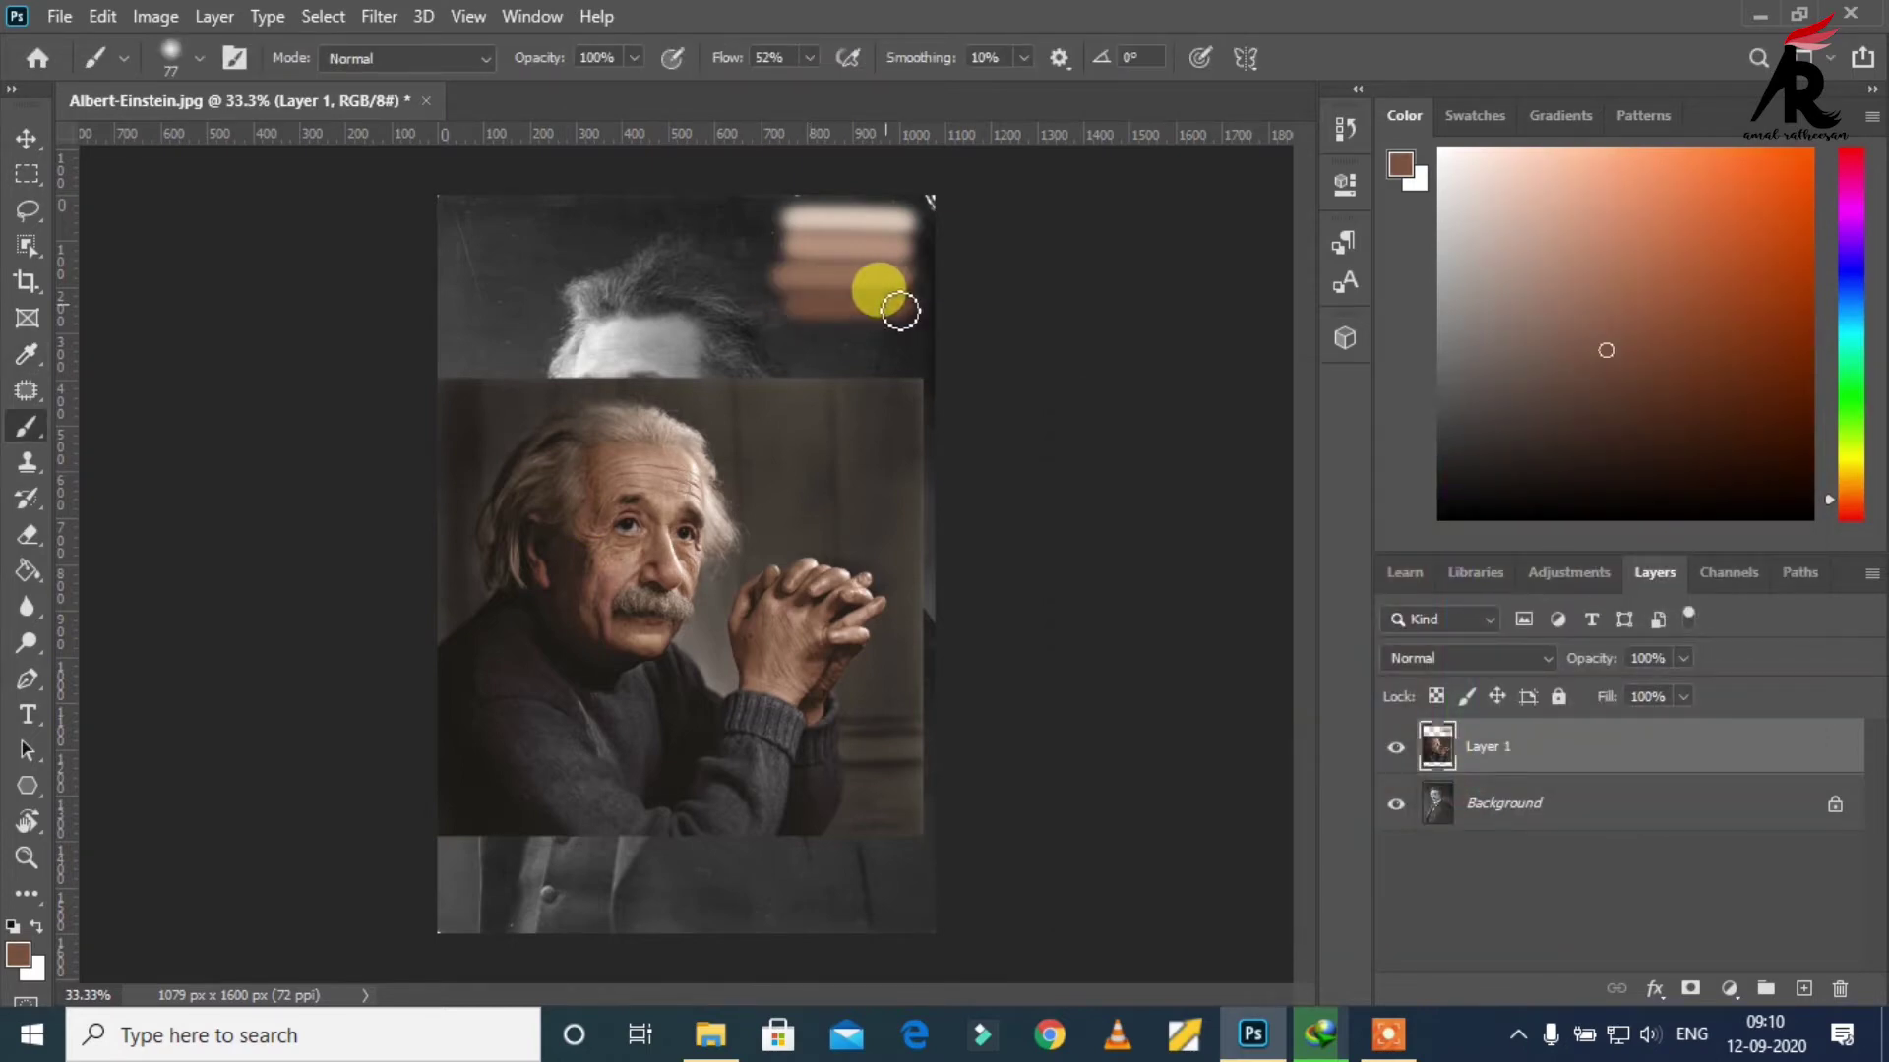
left_click(28, 940)
left_click(565, 553)
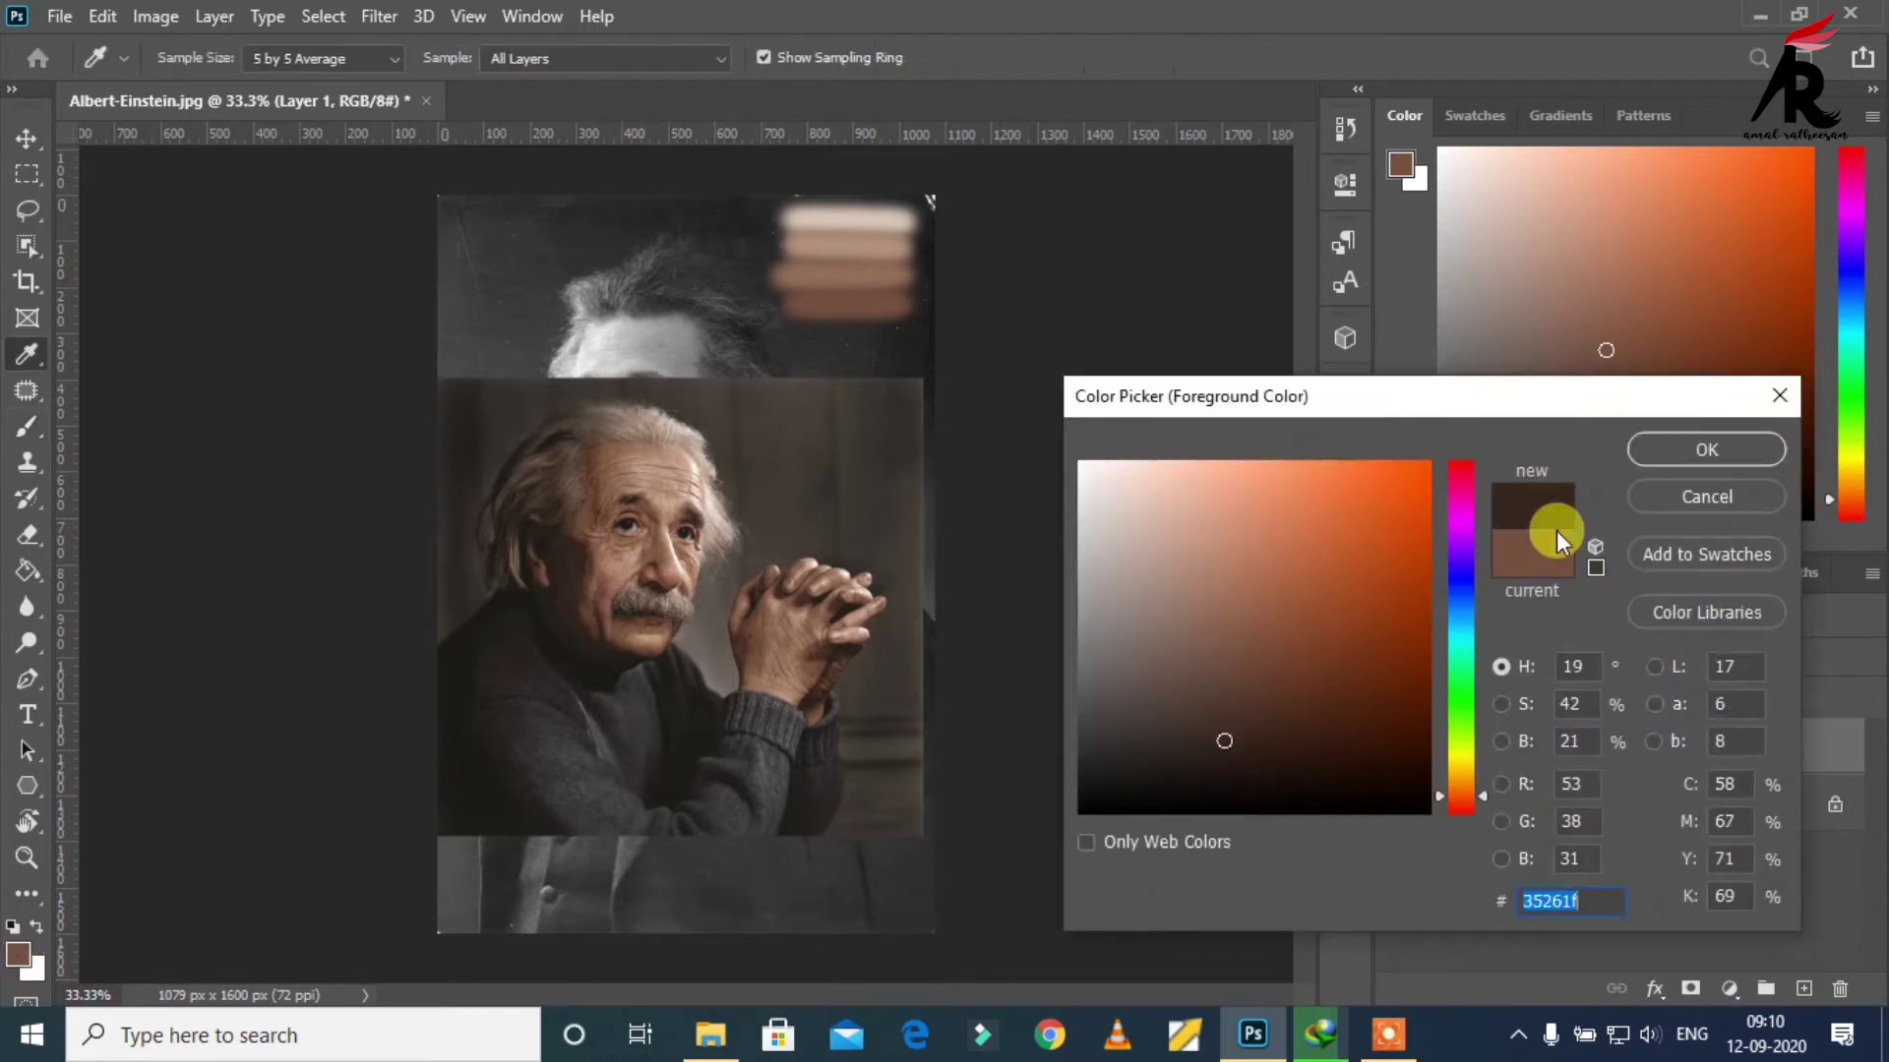
left_click(1678, 450)
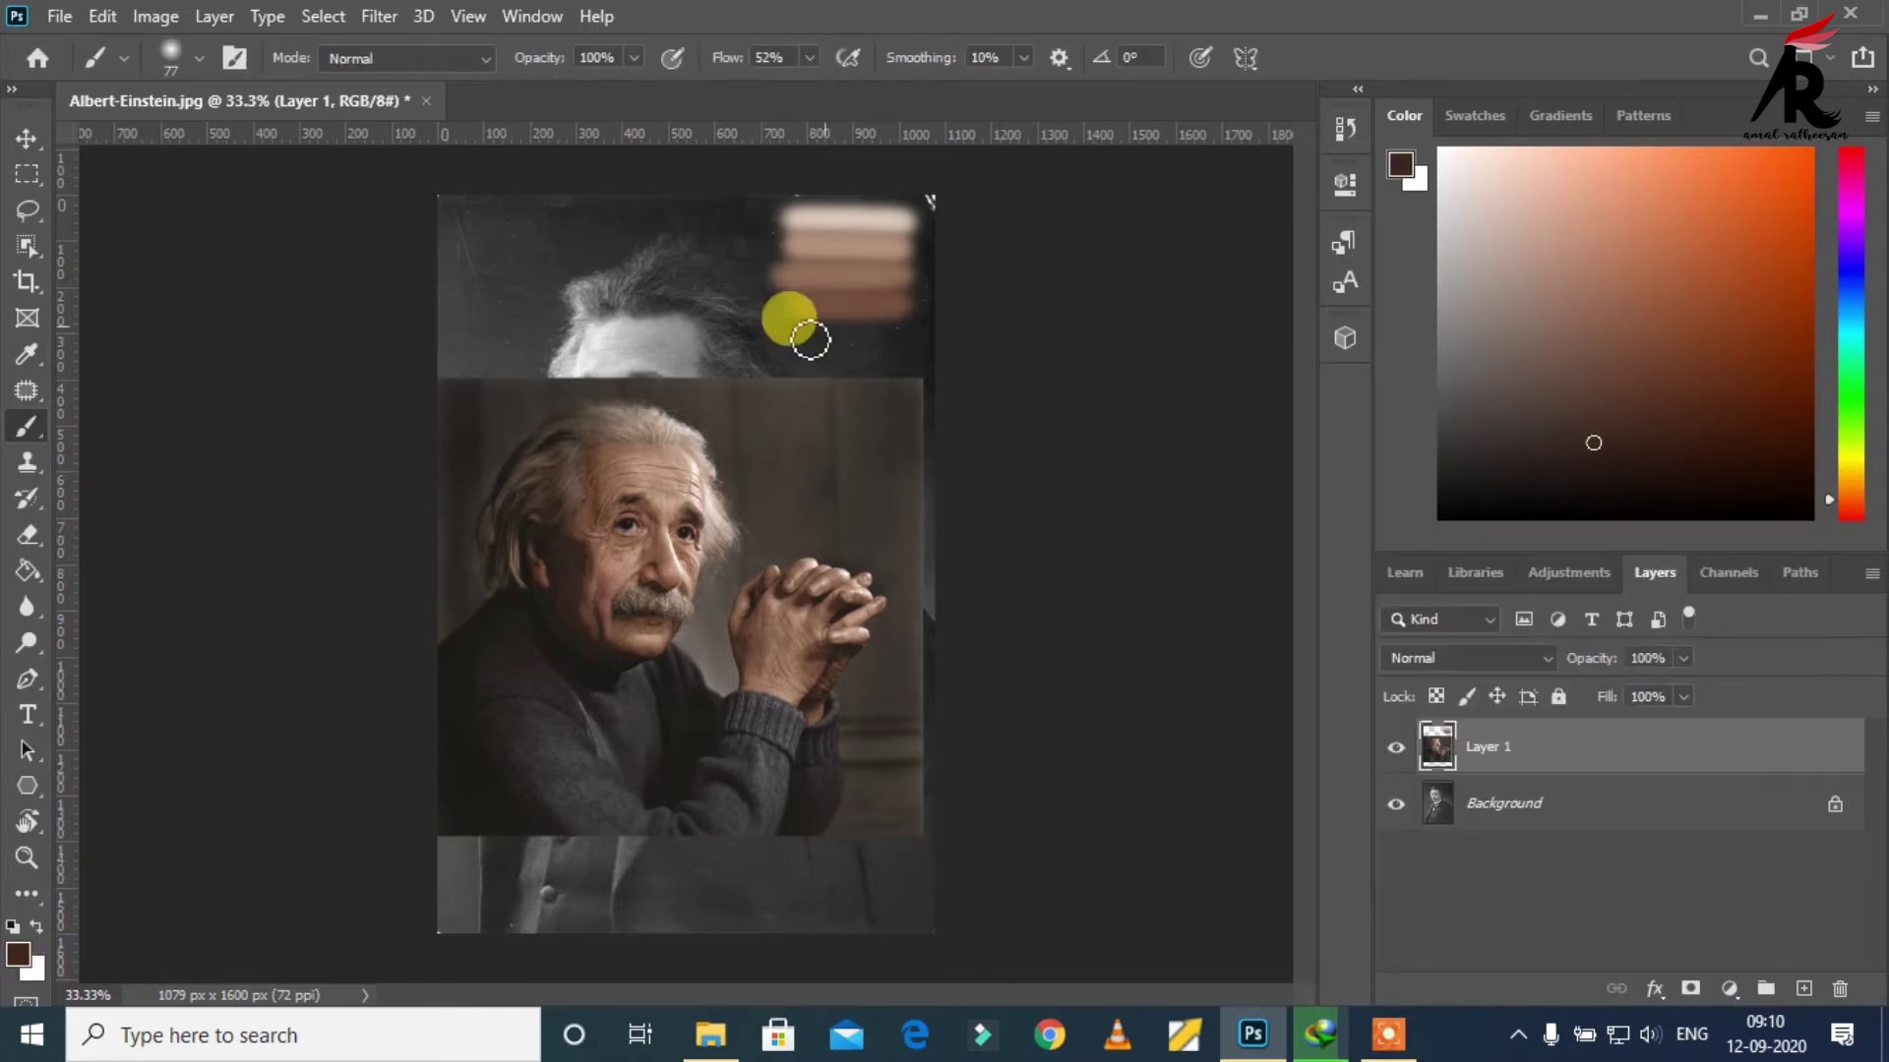
mouse_move(811, 340)
left_mouse_down()
mouse_move(914, 330)
mouse_move(807, 338)
left_mouse_up()
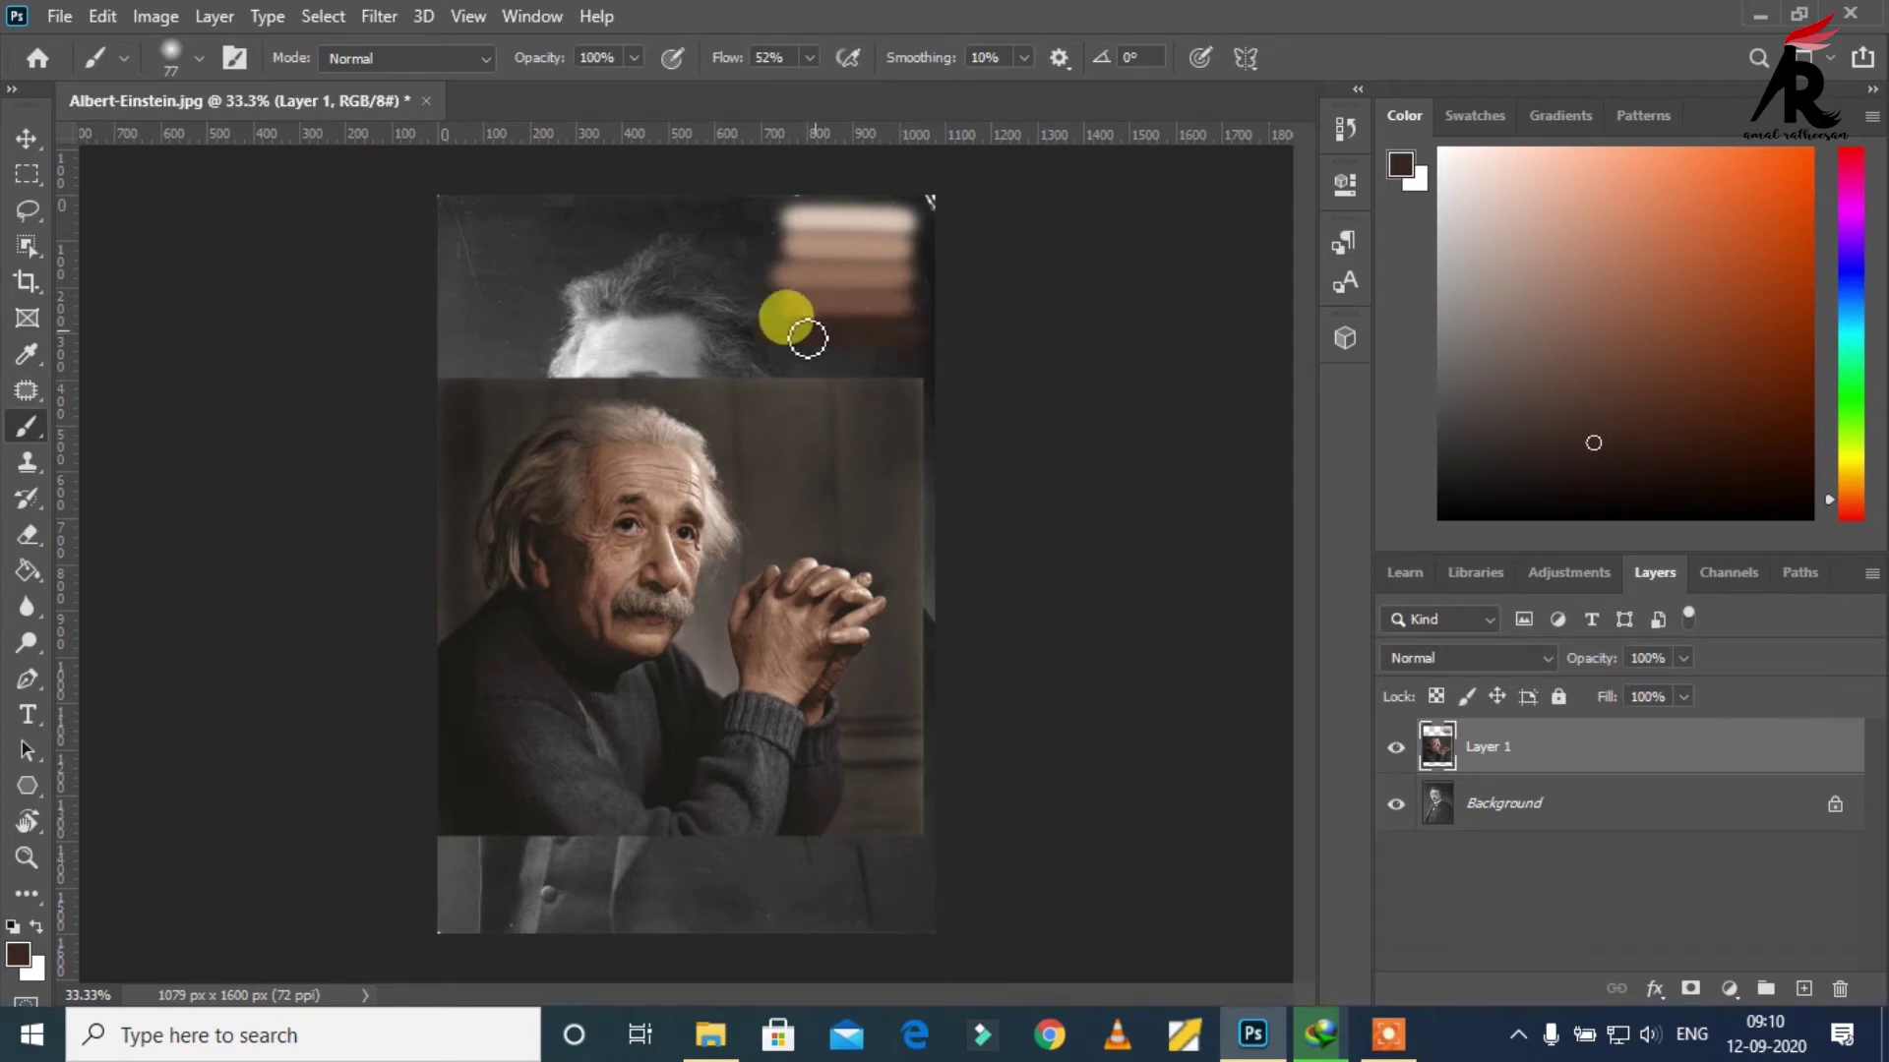
left_click(26, 177)
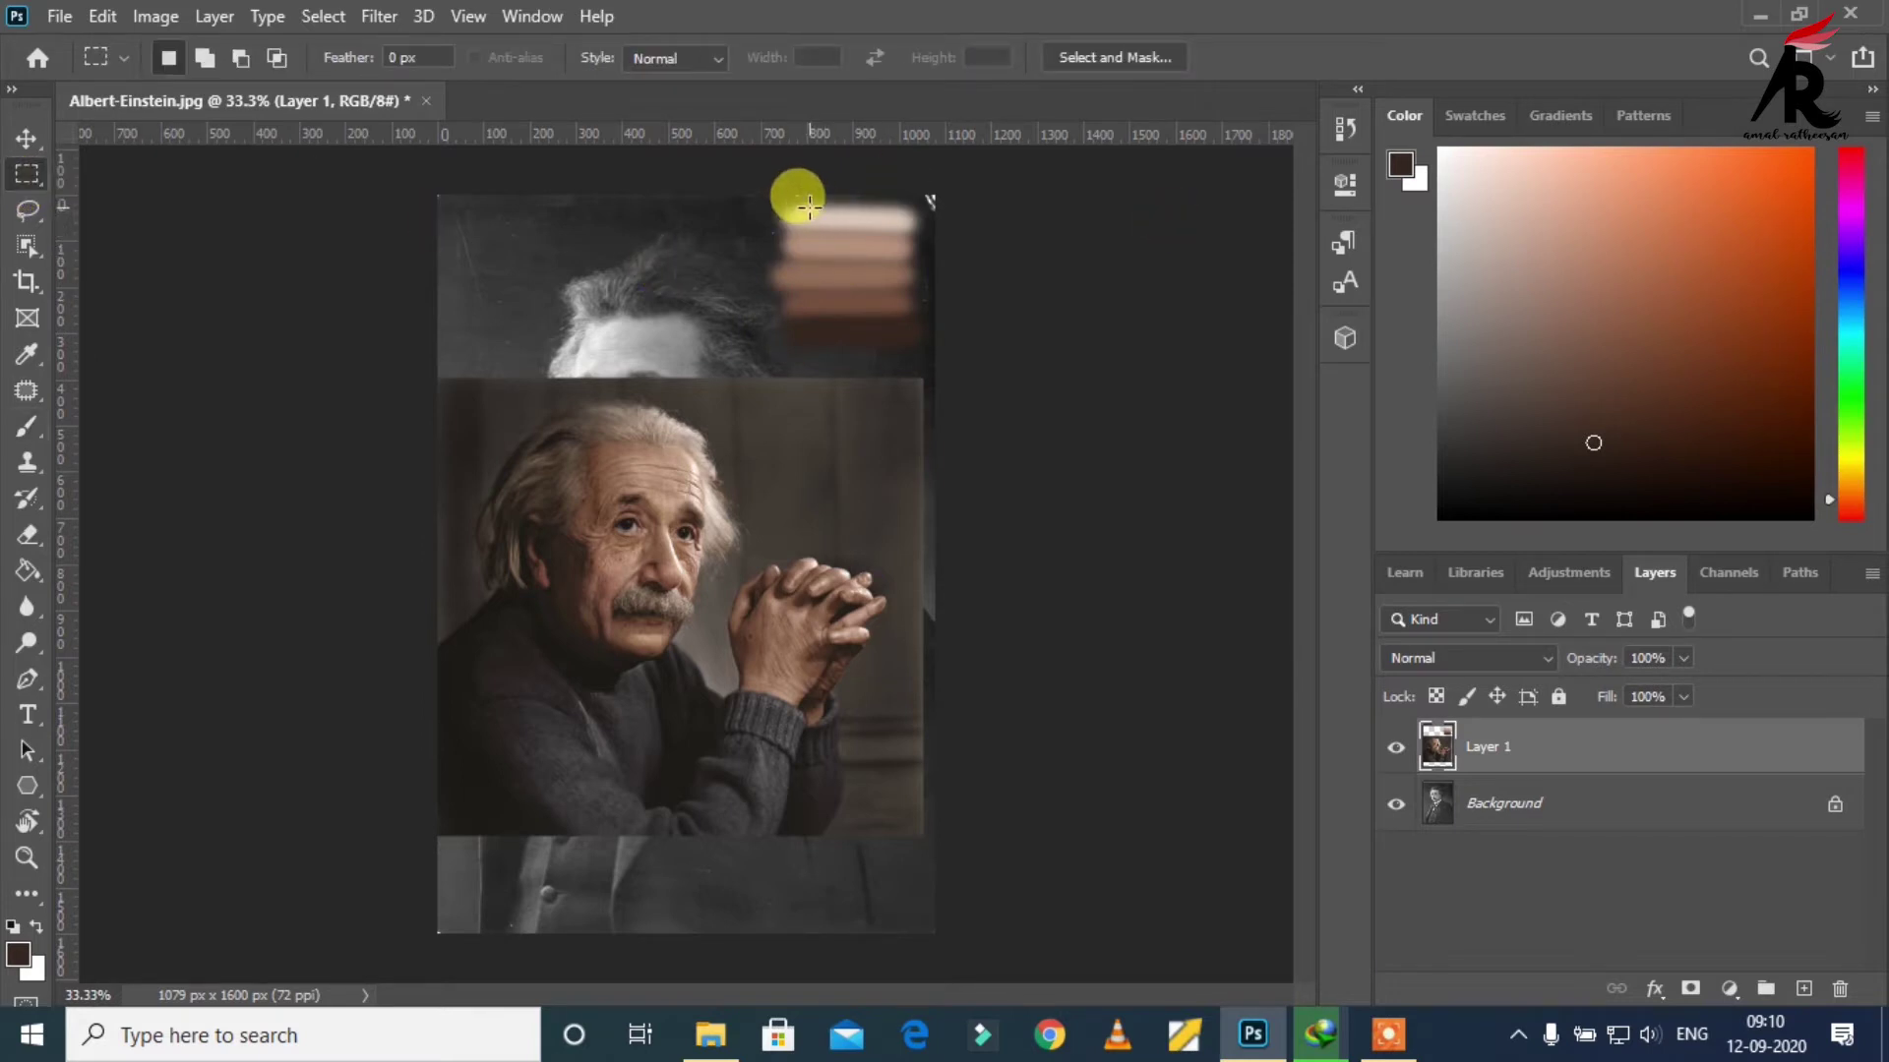
Step: Copy the painted swatches onto their own layer and delete the colourised reference Layer 1
mouse_move(809, 205)
left_mouse_down()
mouse_move(909, 339)
mouse_move(889, 343)
left_mouse_up()
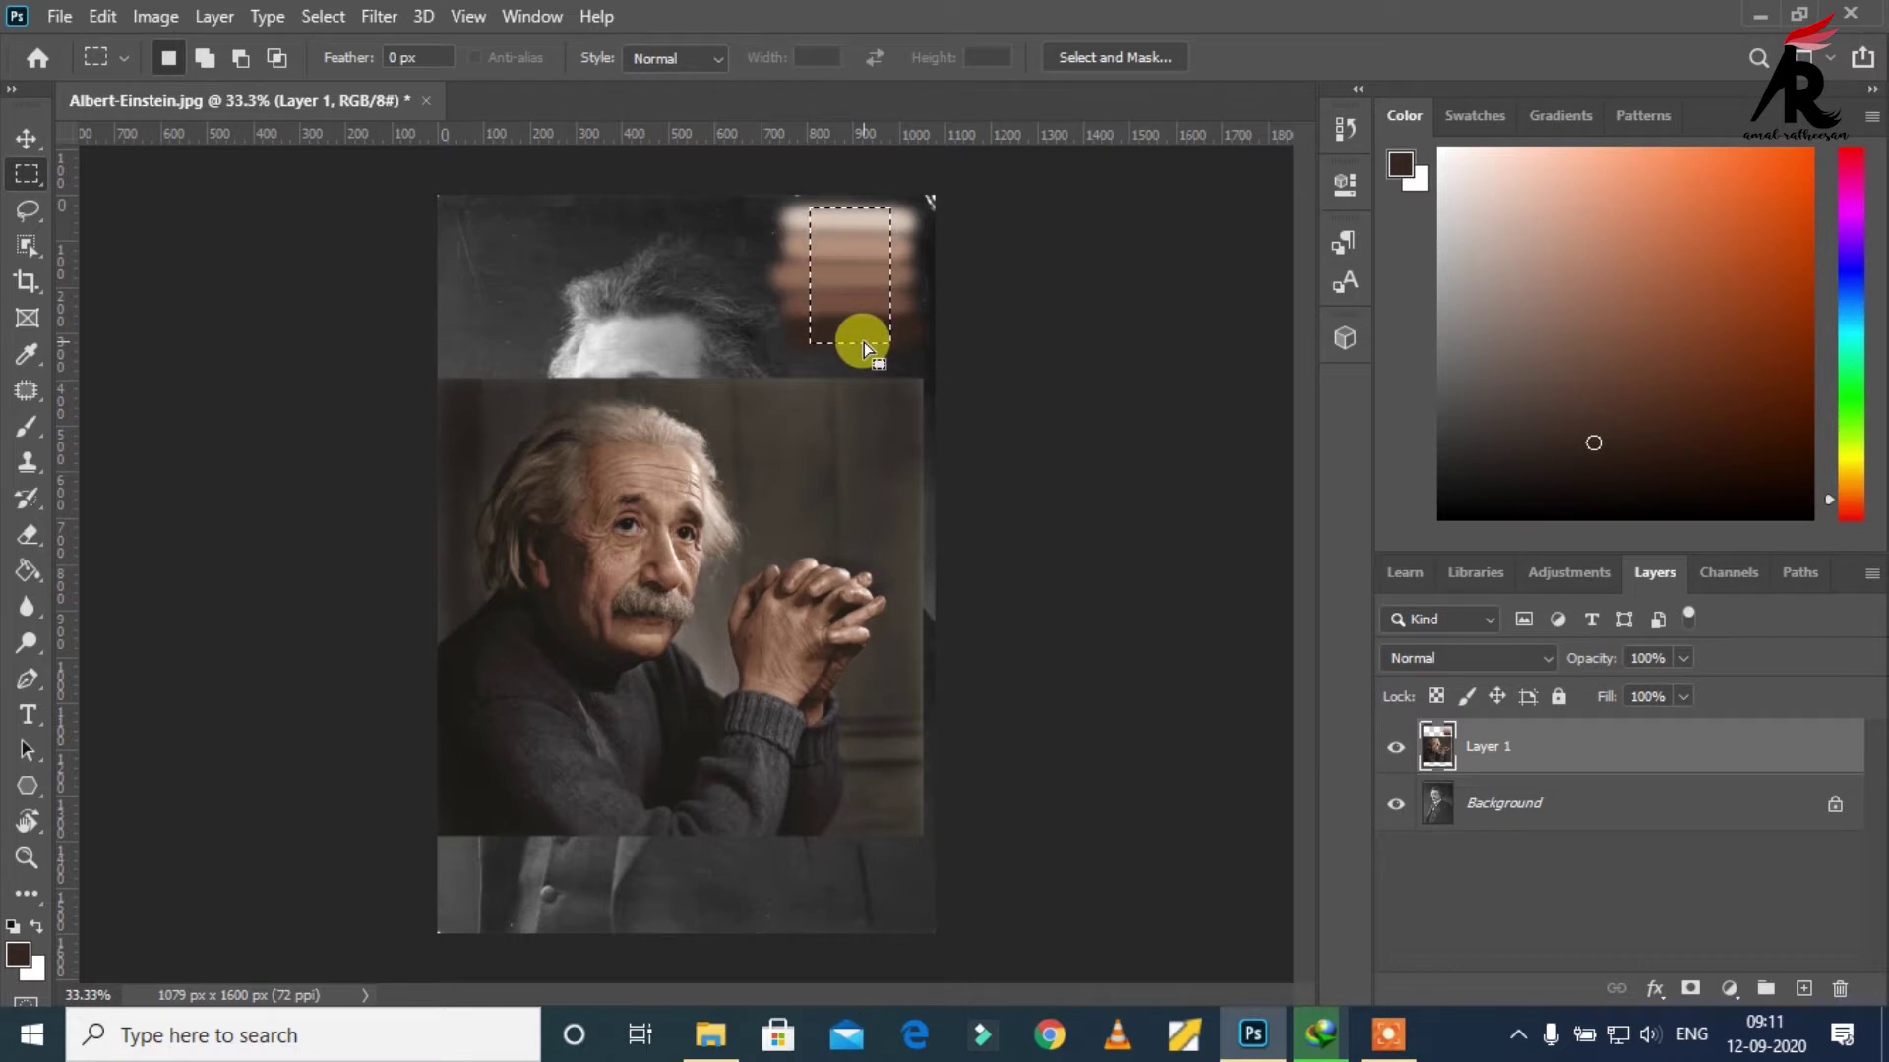
key("ctrl+j")
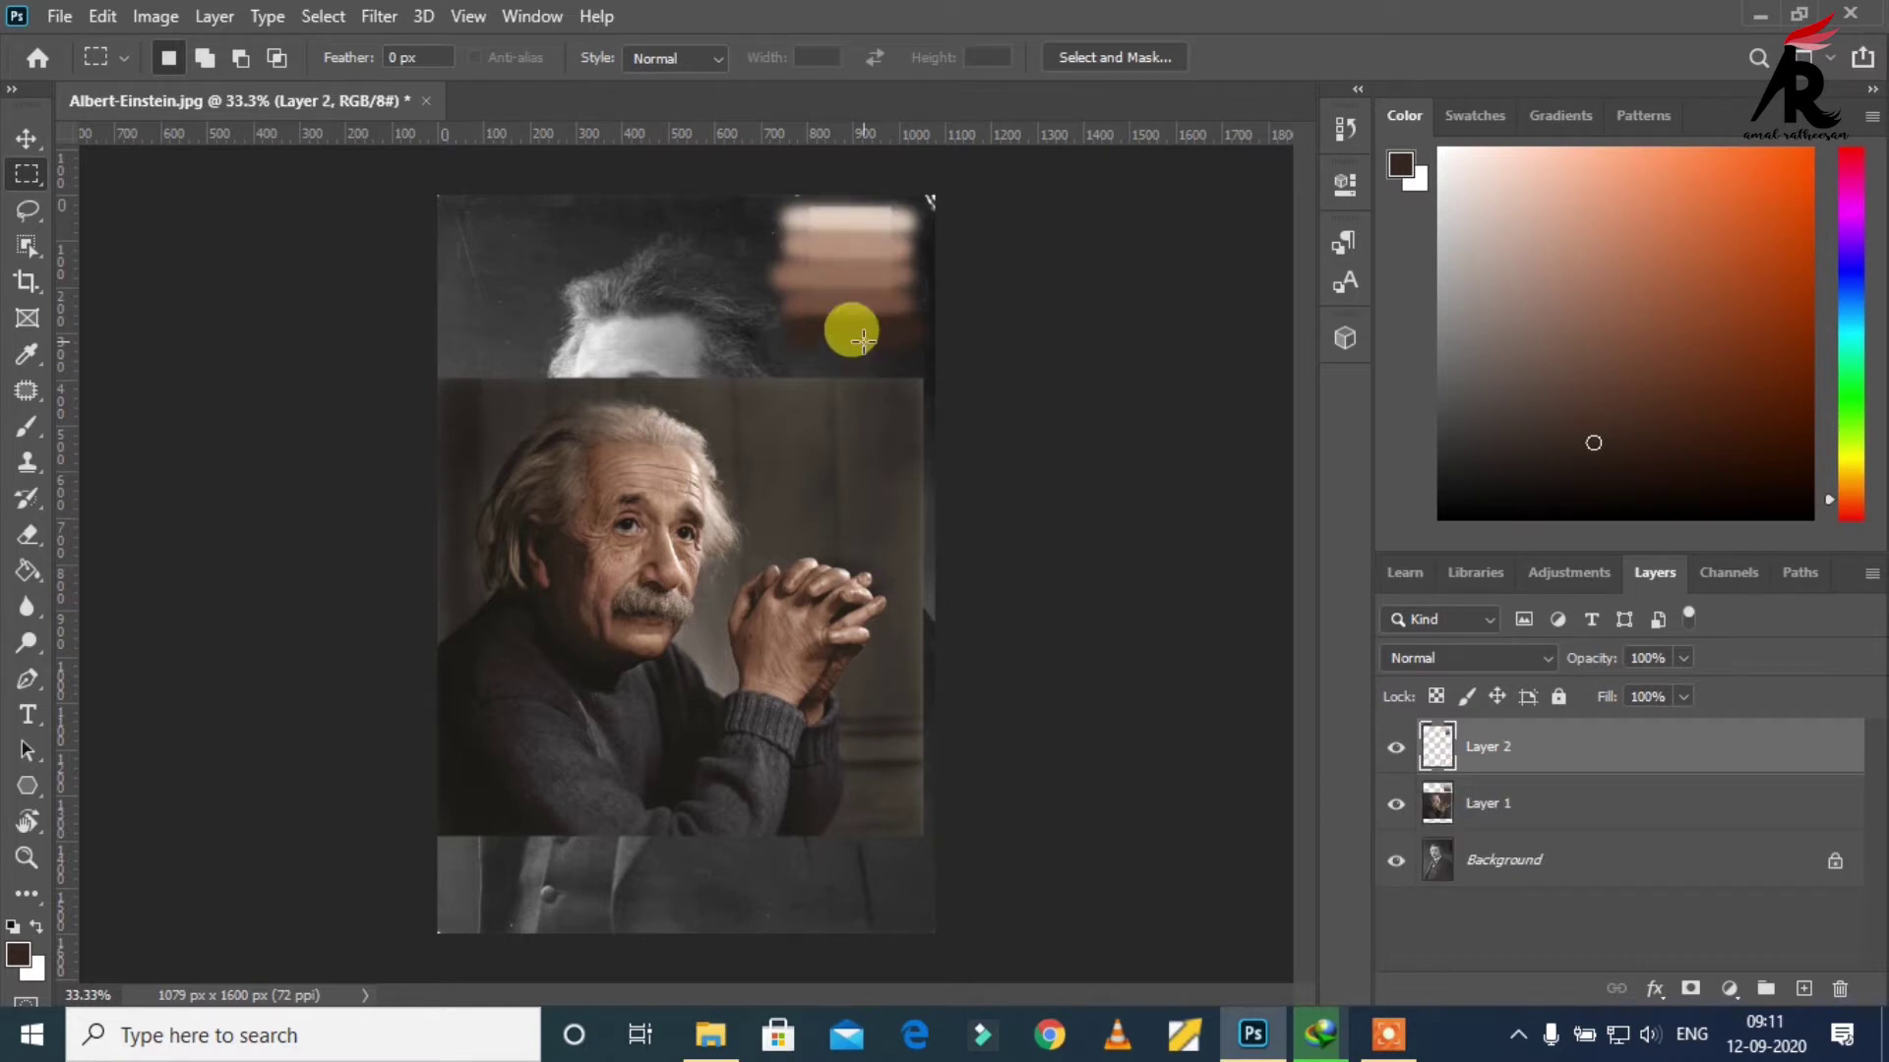
left_click(1551, 813)
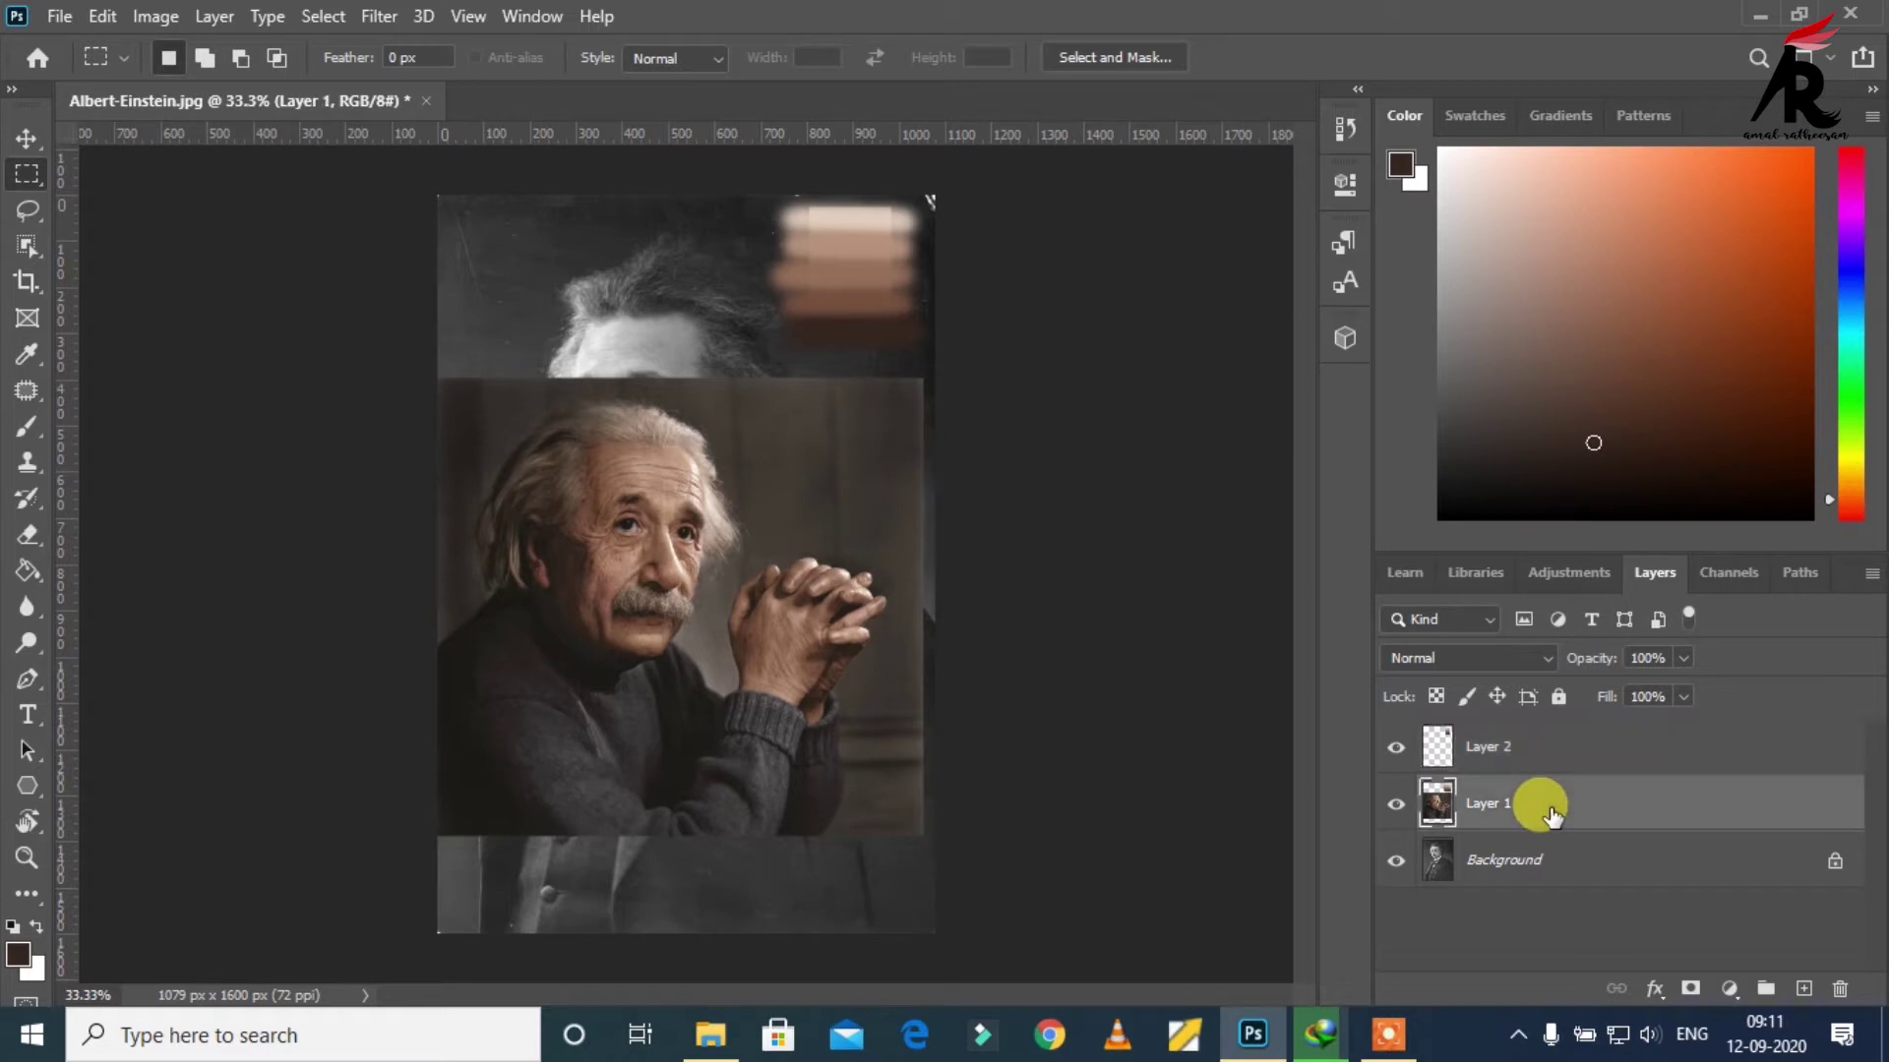
left_click(1840, 988)
left_click(767, 399)
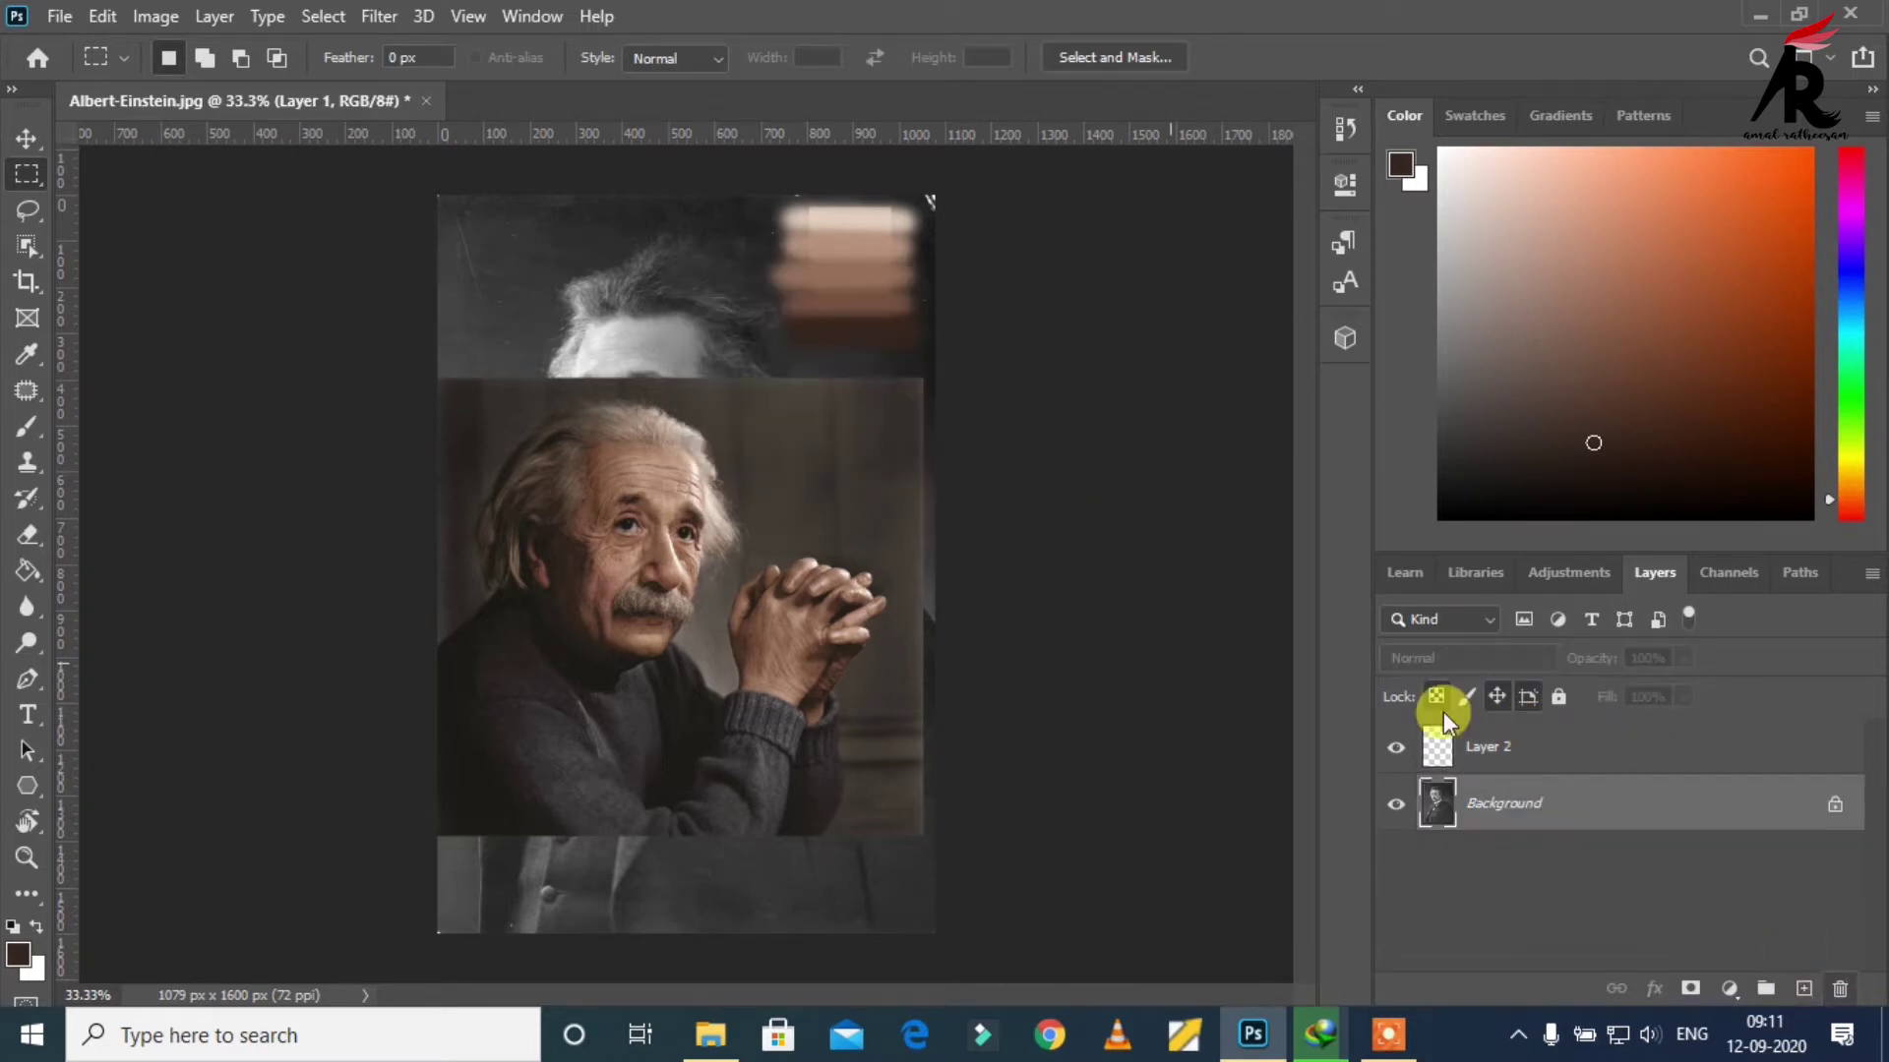
Step: Toggle the swatch layer's visibility, then select the Background layer
left_click(1438, 743)
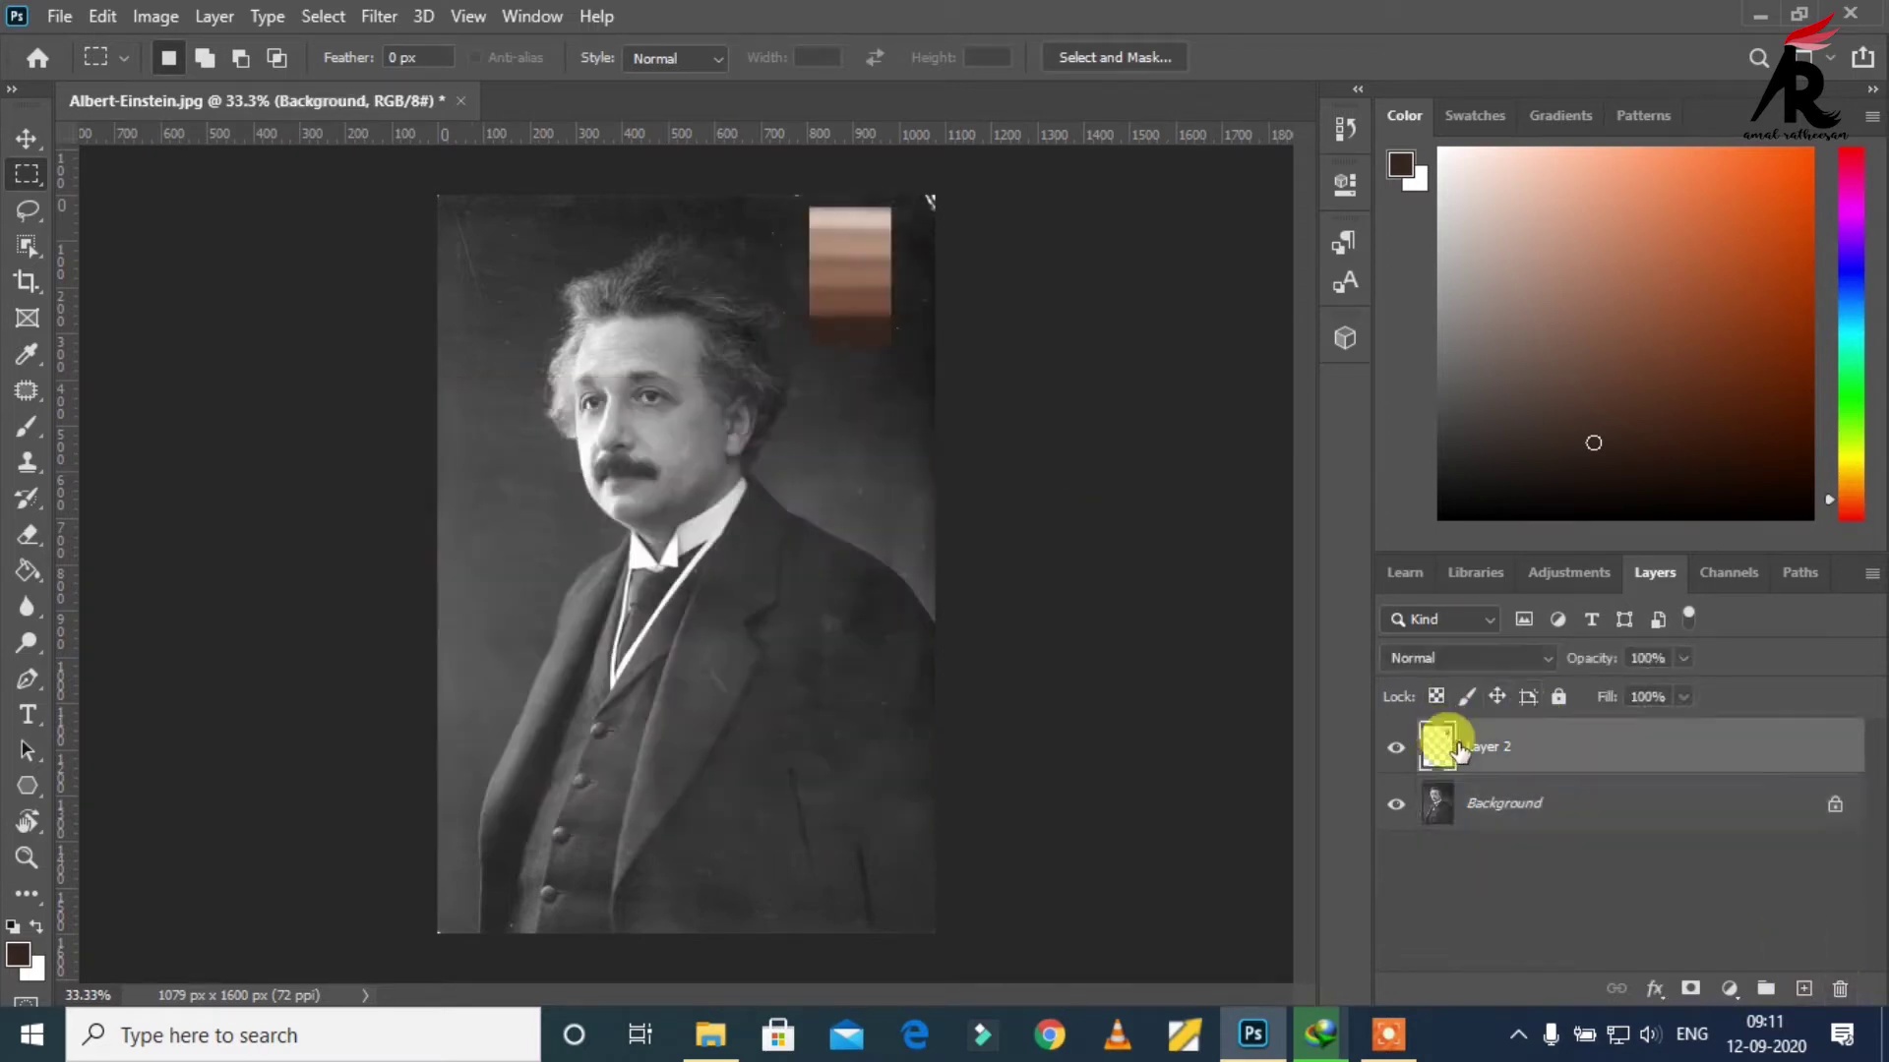
left_click(1397, 749)
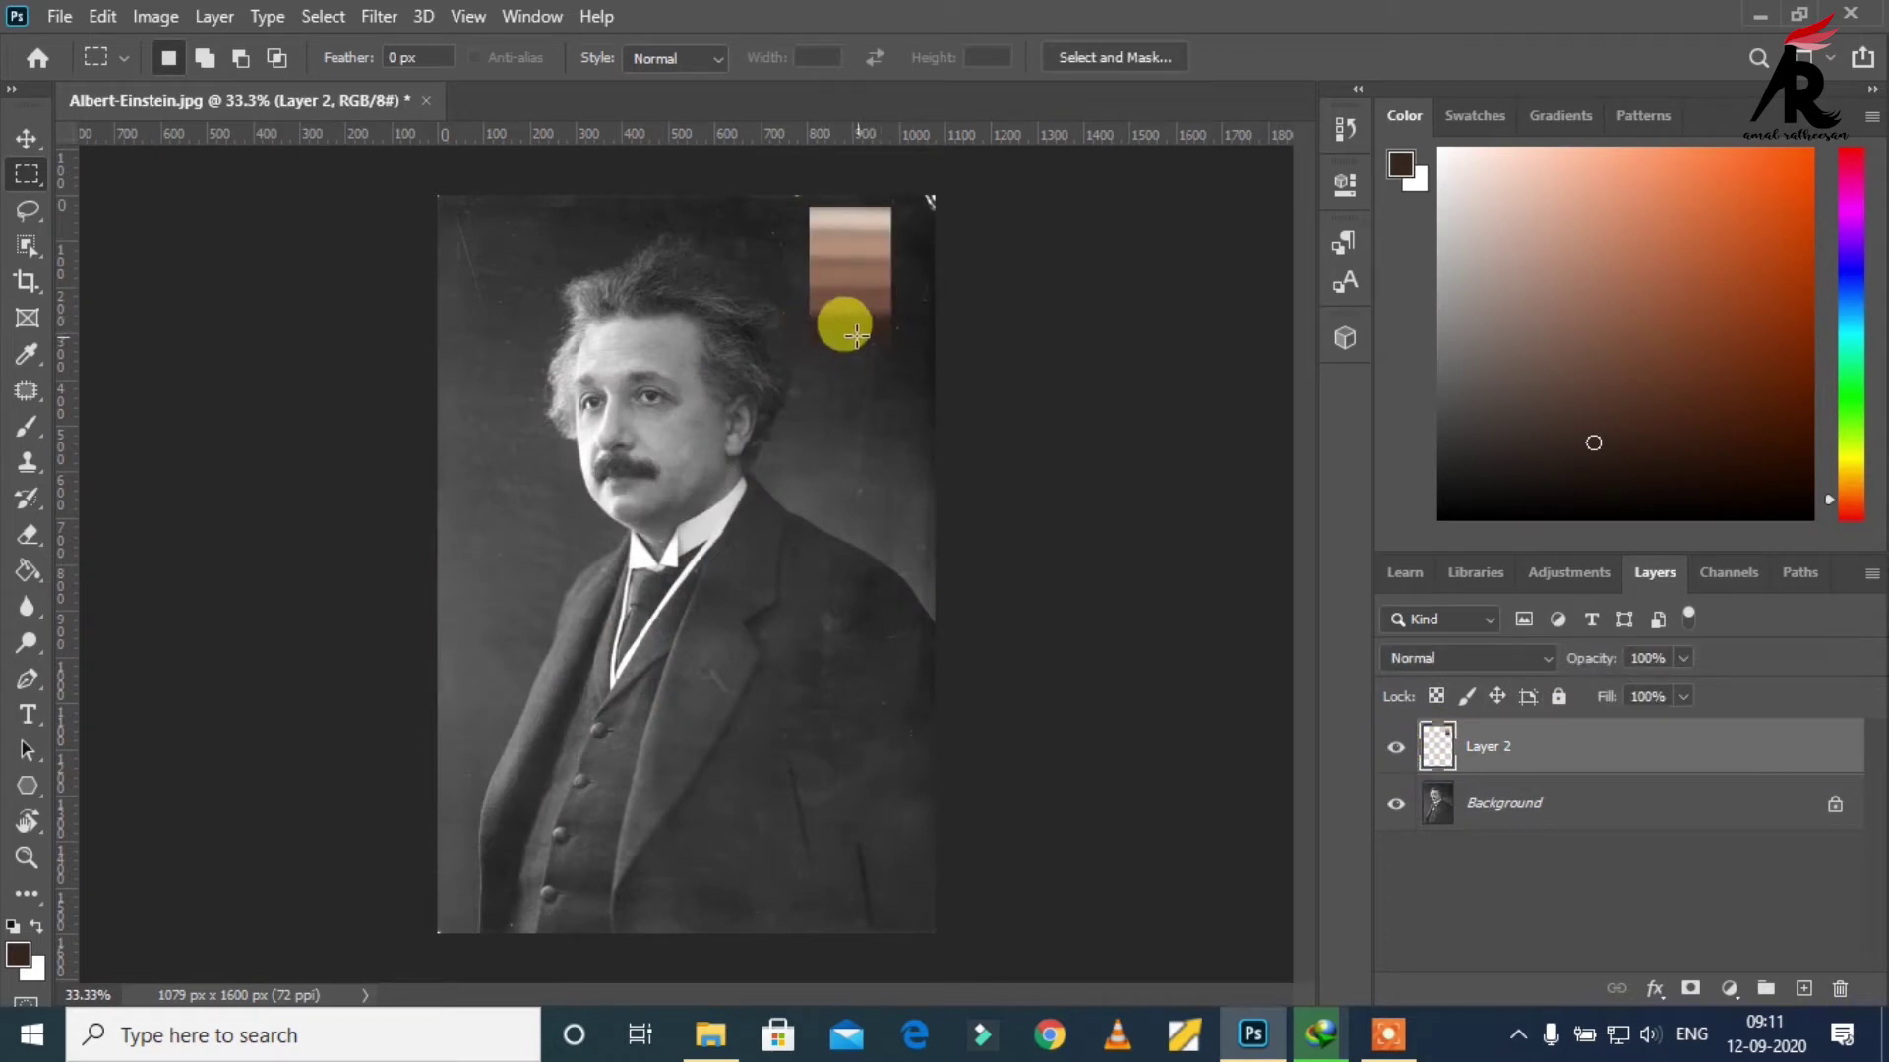
left_click(1504, 825)
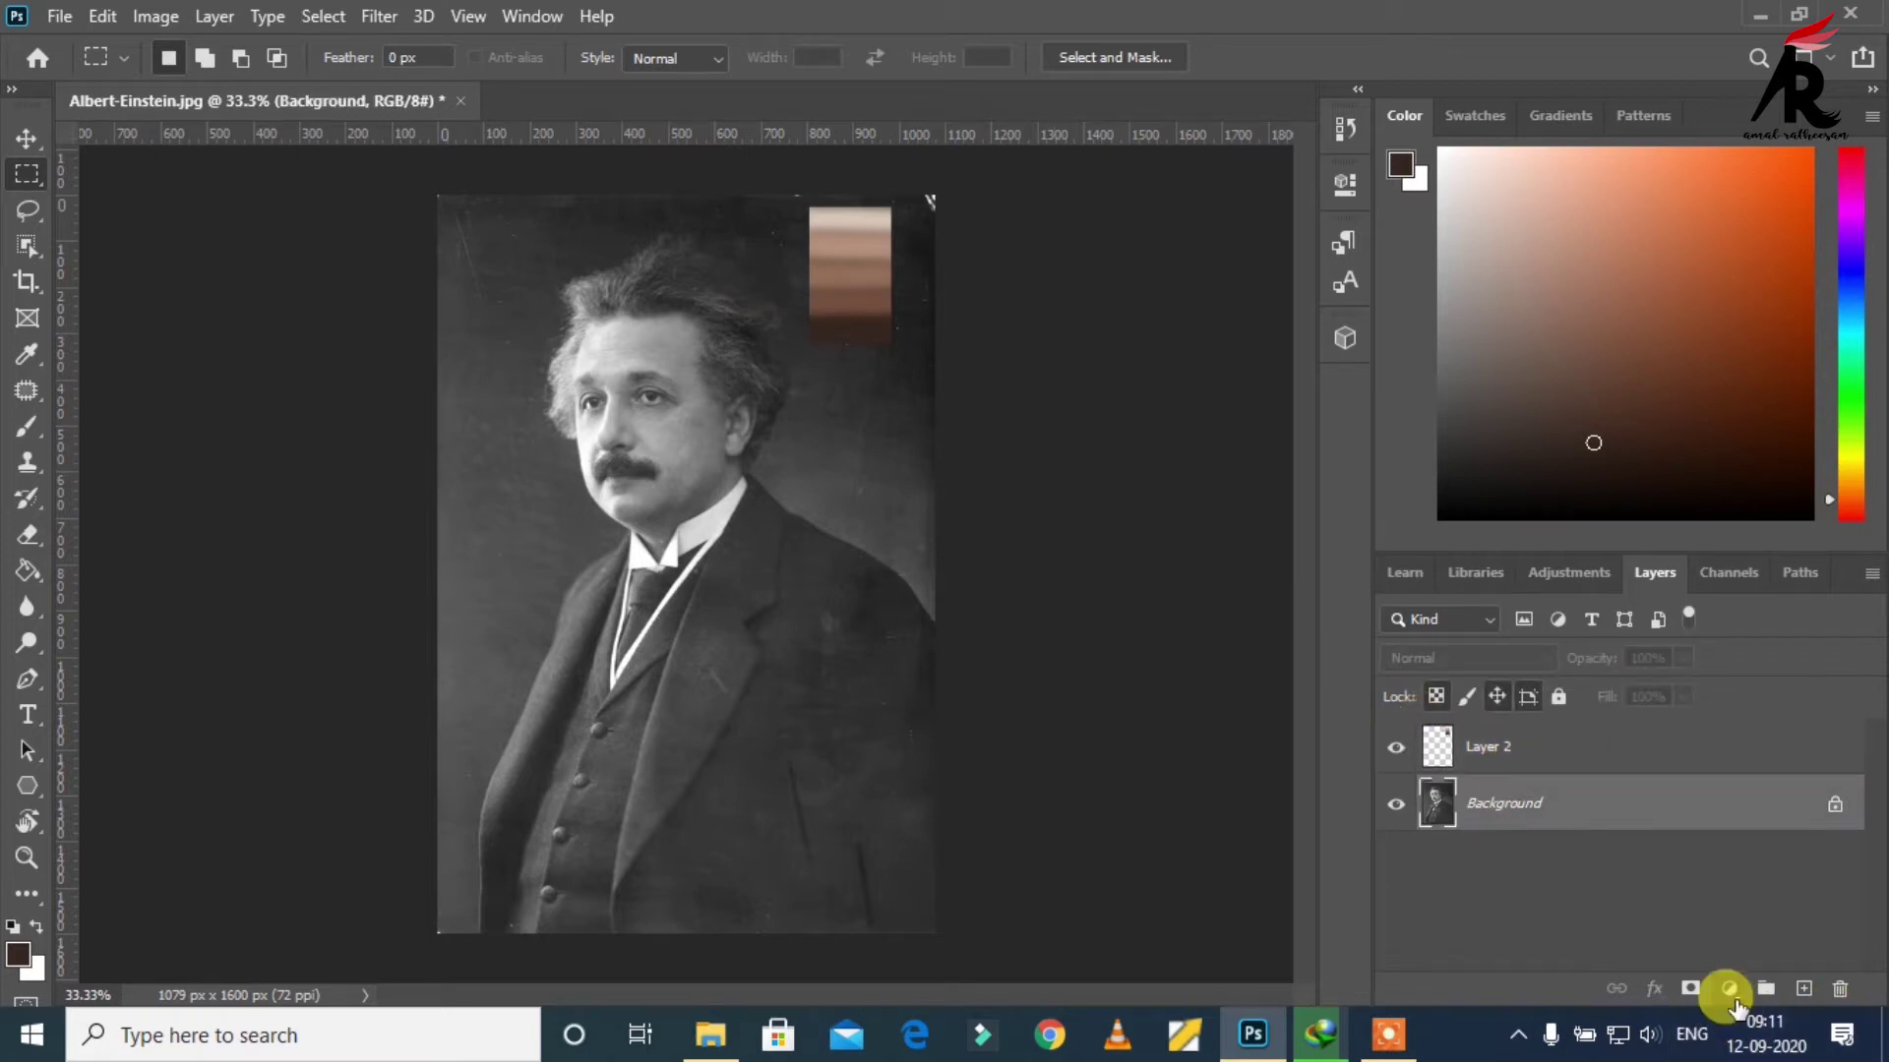
Step: Add a Gradient Map adjustment and set its darkest stop to the sampled dark brown
left_click(1732, 991)
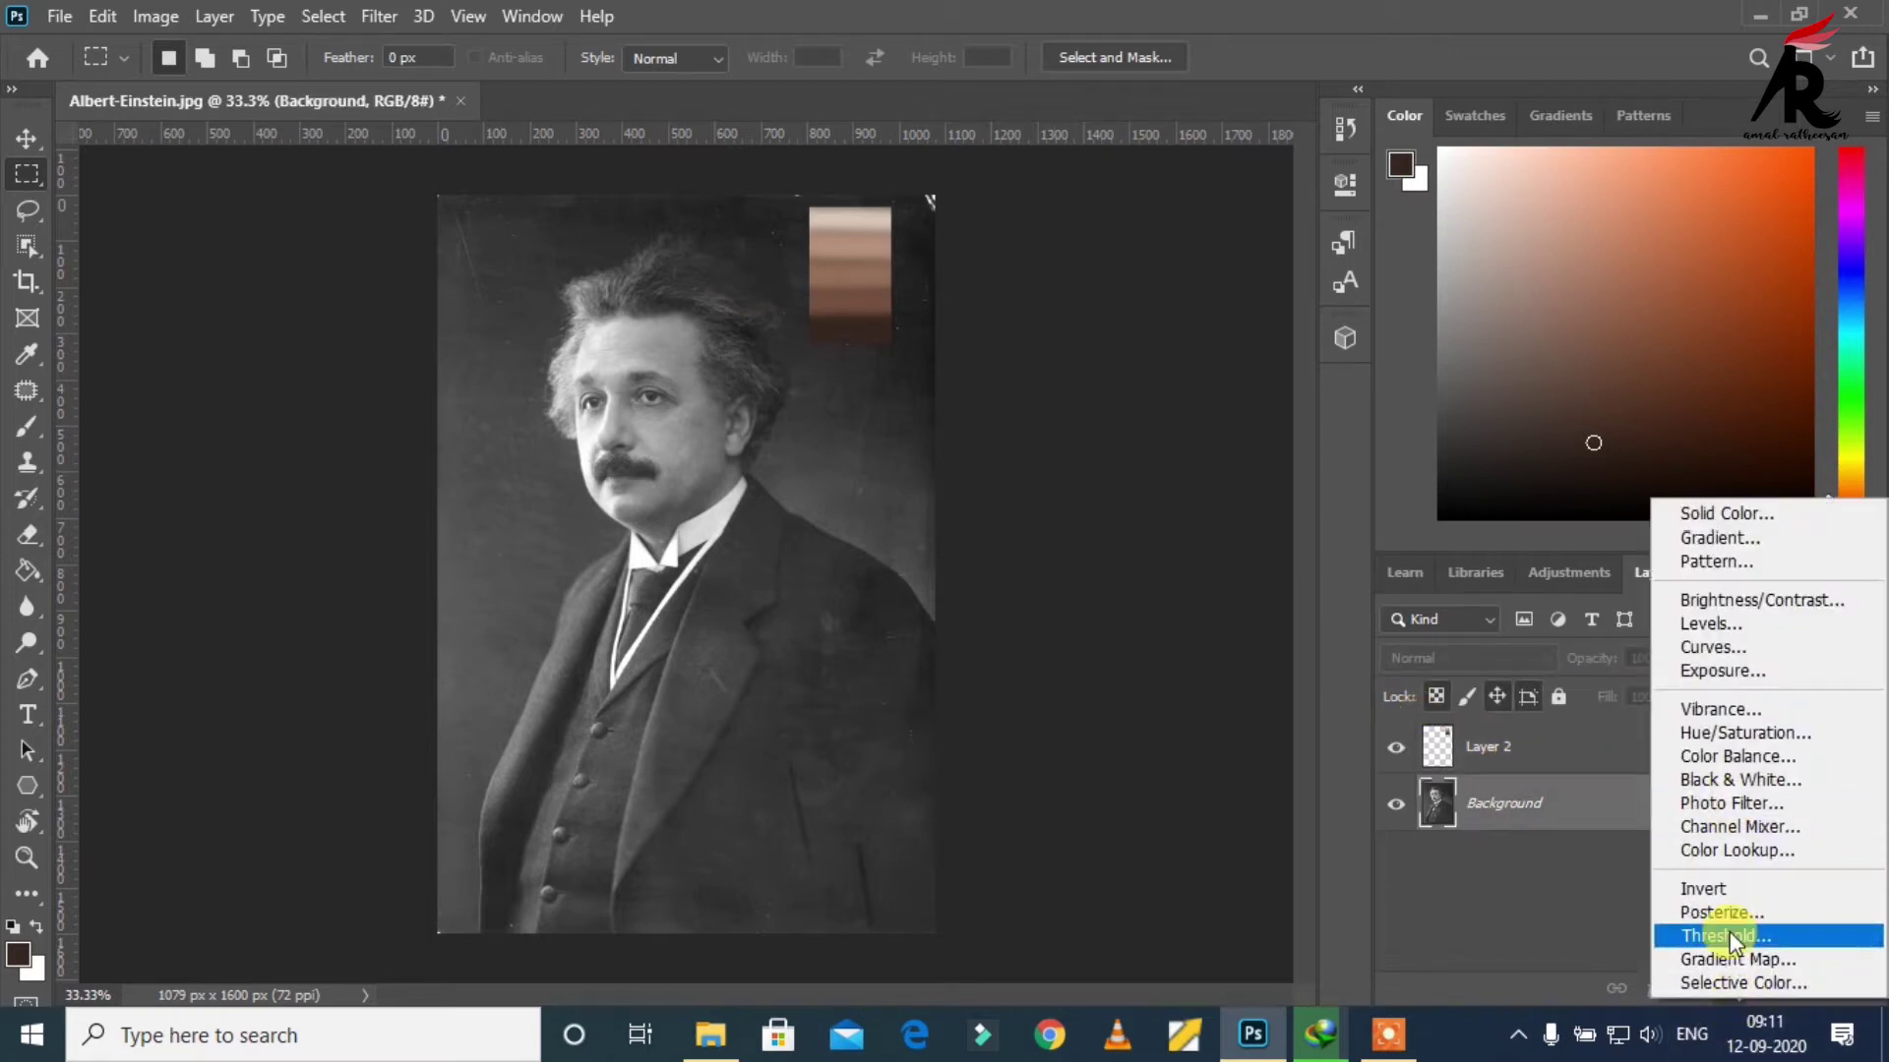
left_click(1727, 959)
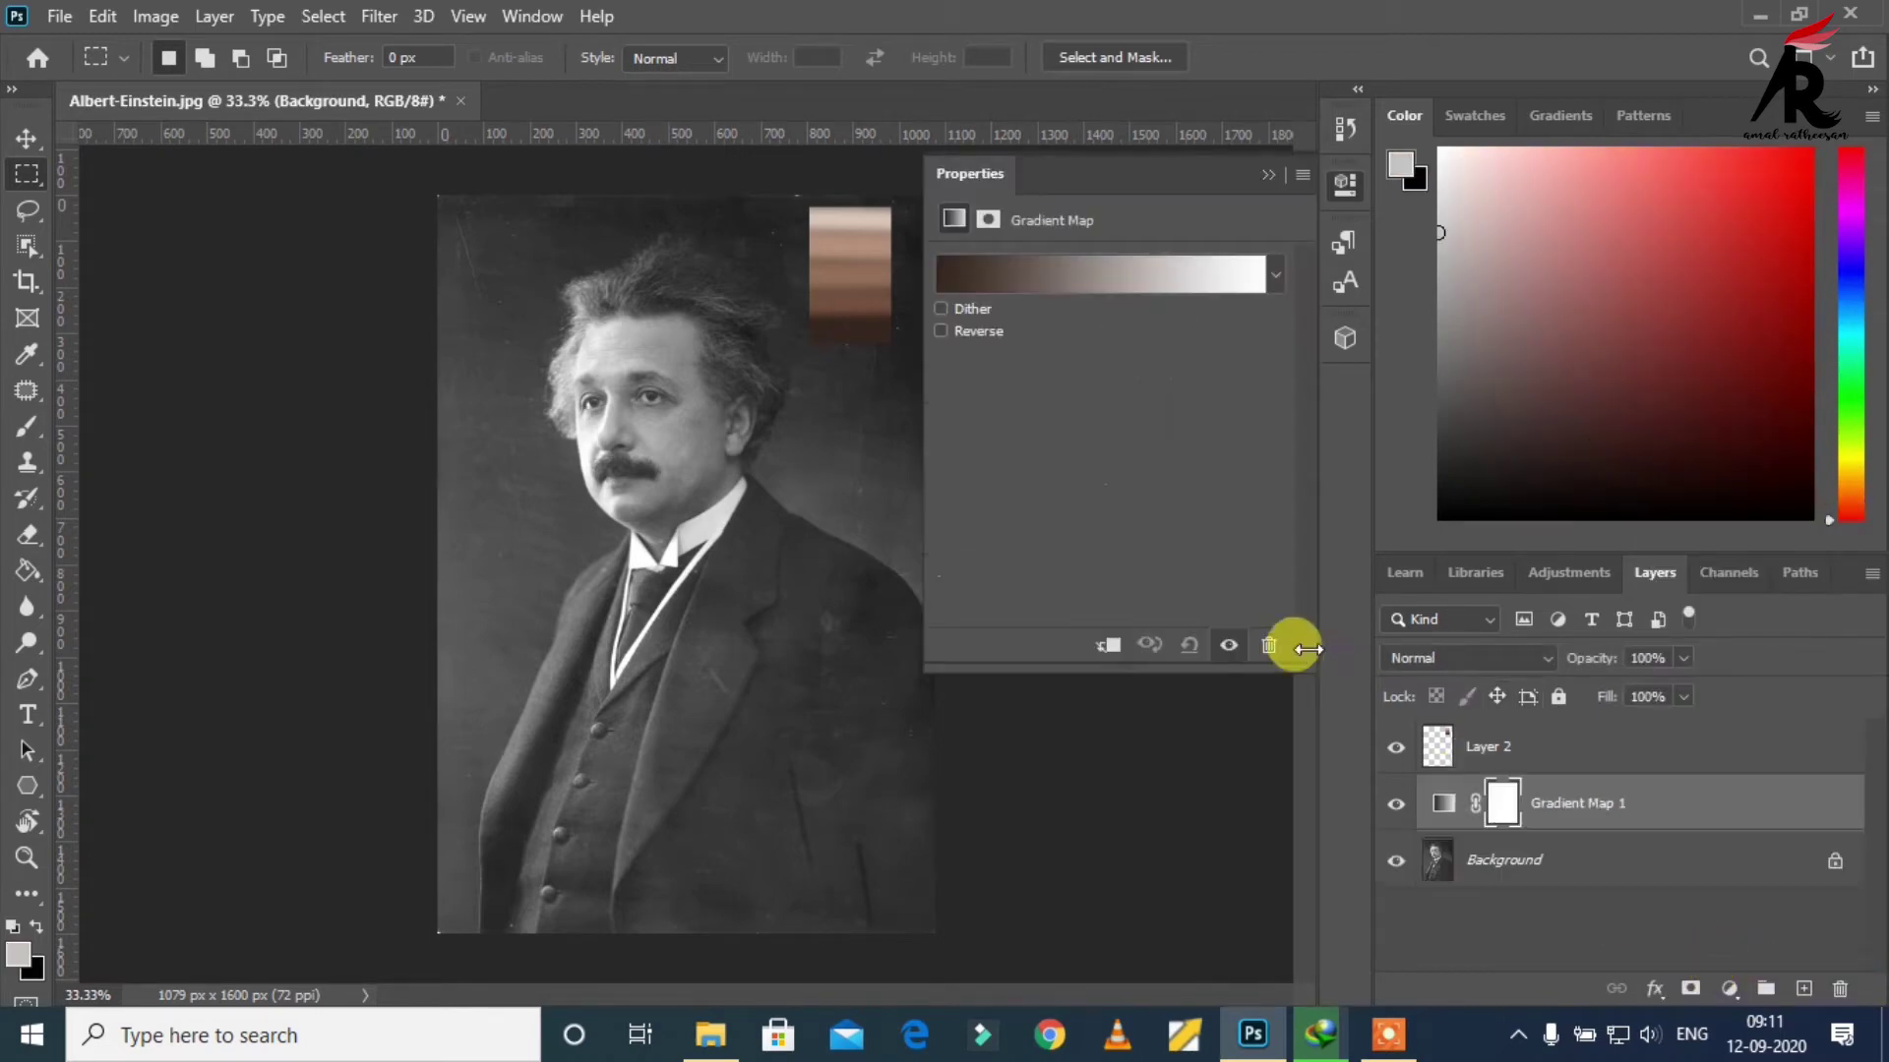
left_click(1443, 802)
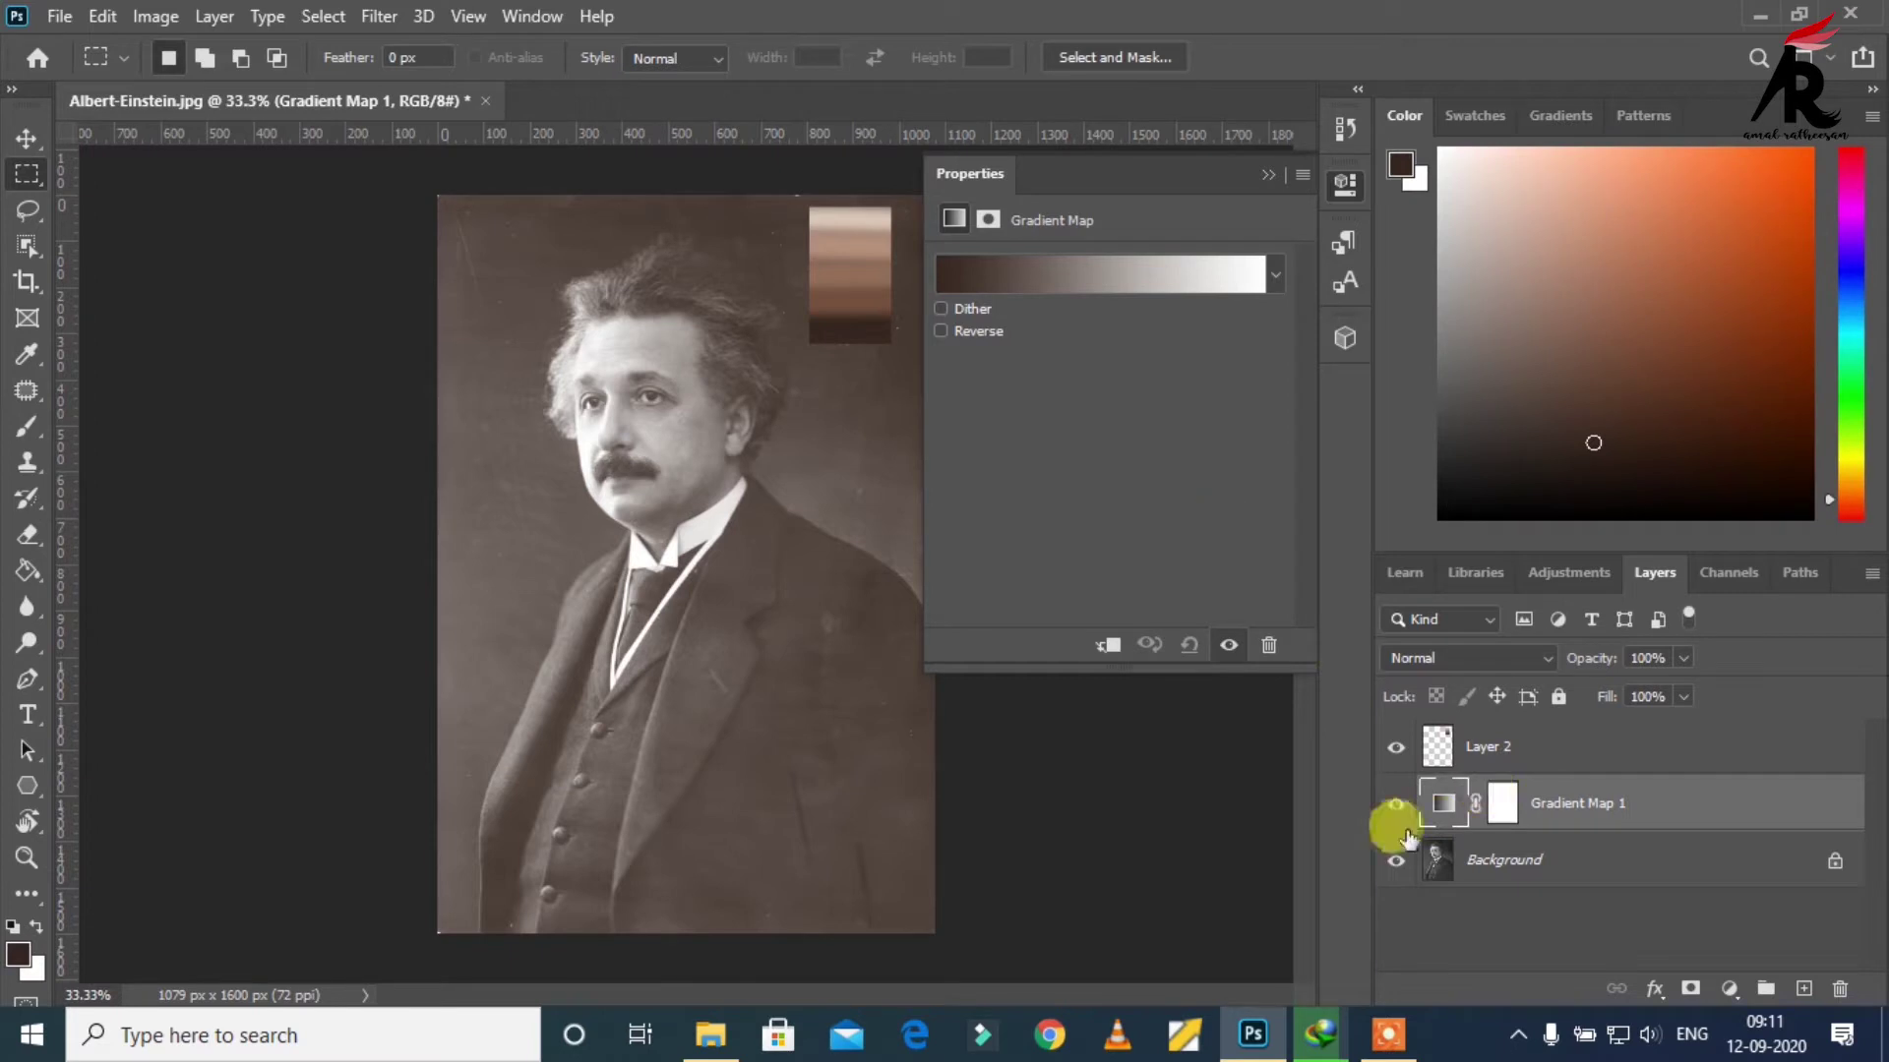
left_click(1001, 281)
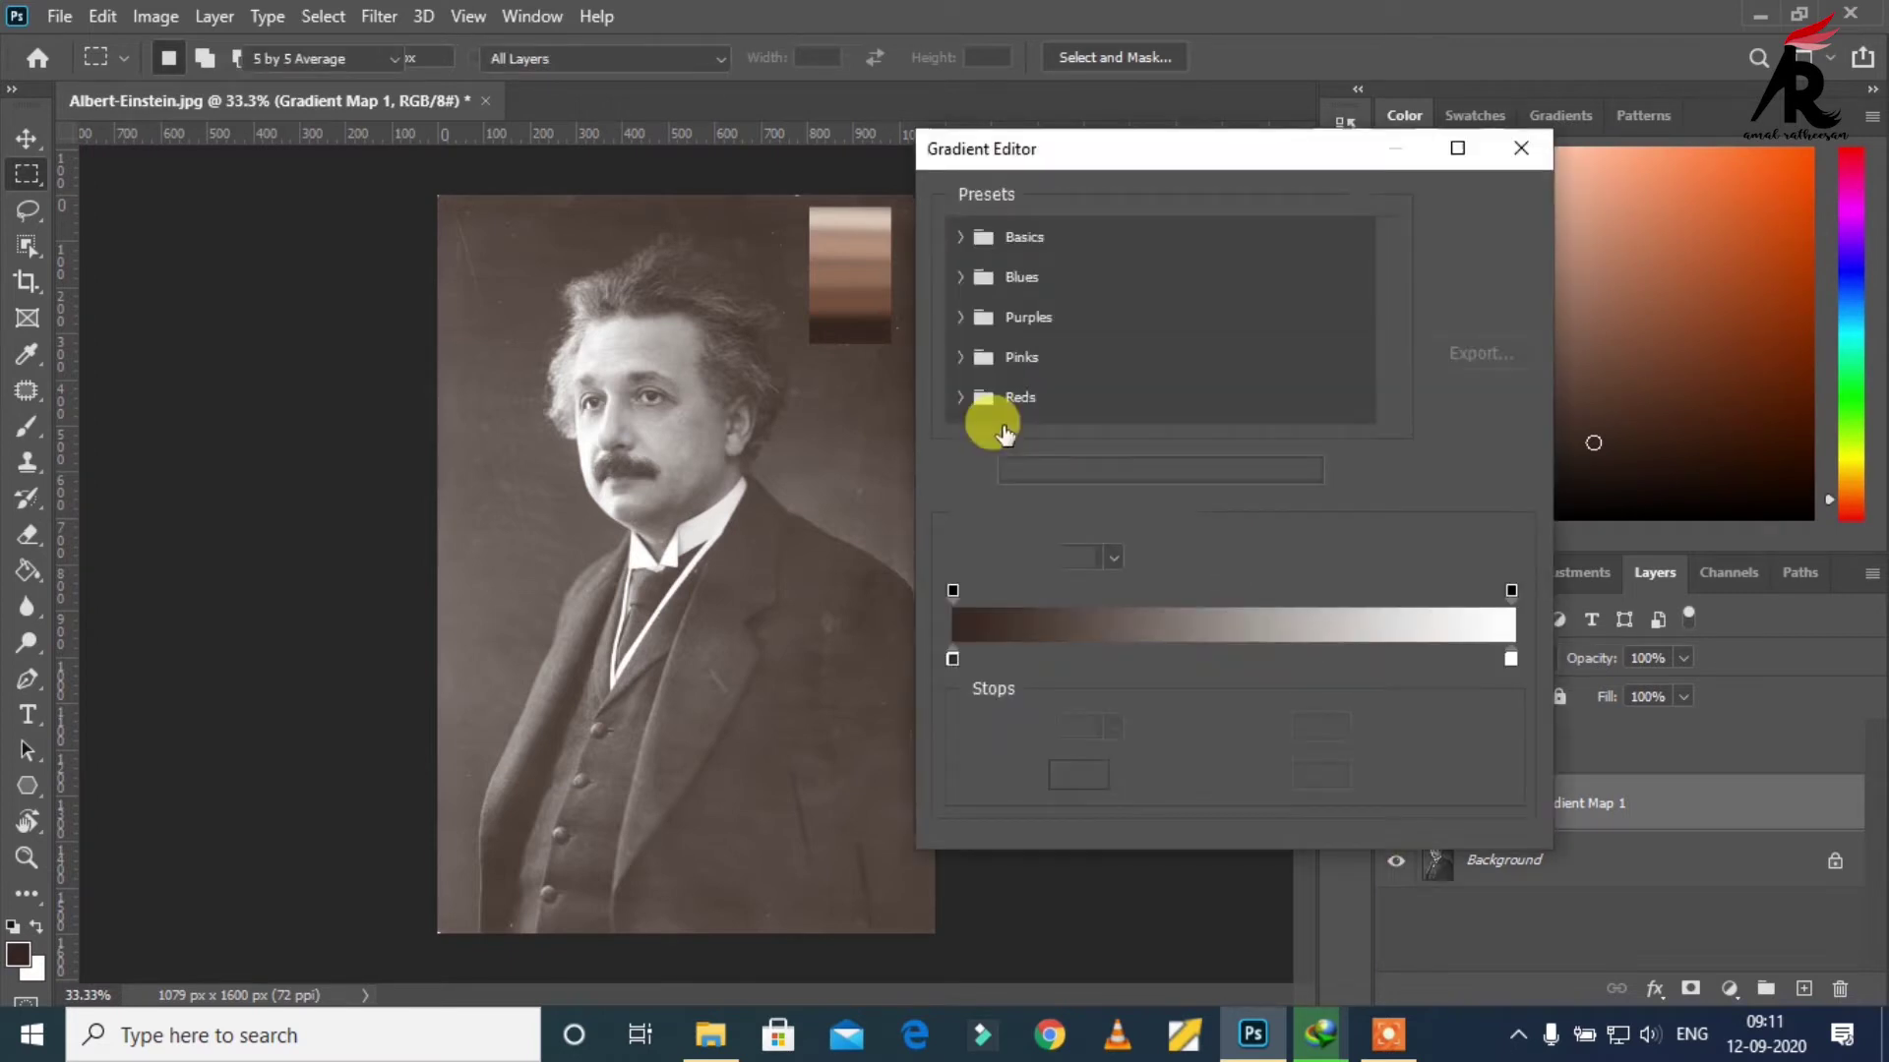
left_click(950, 658)
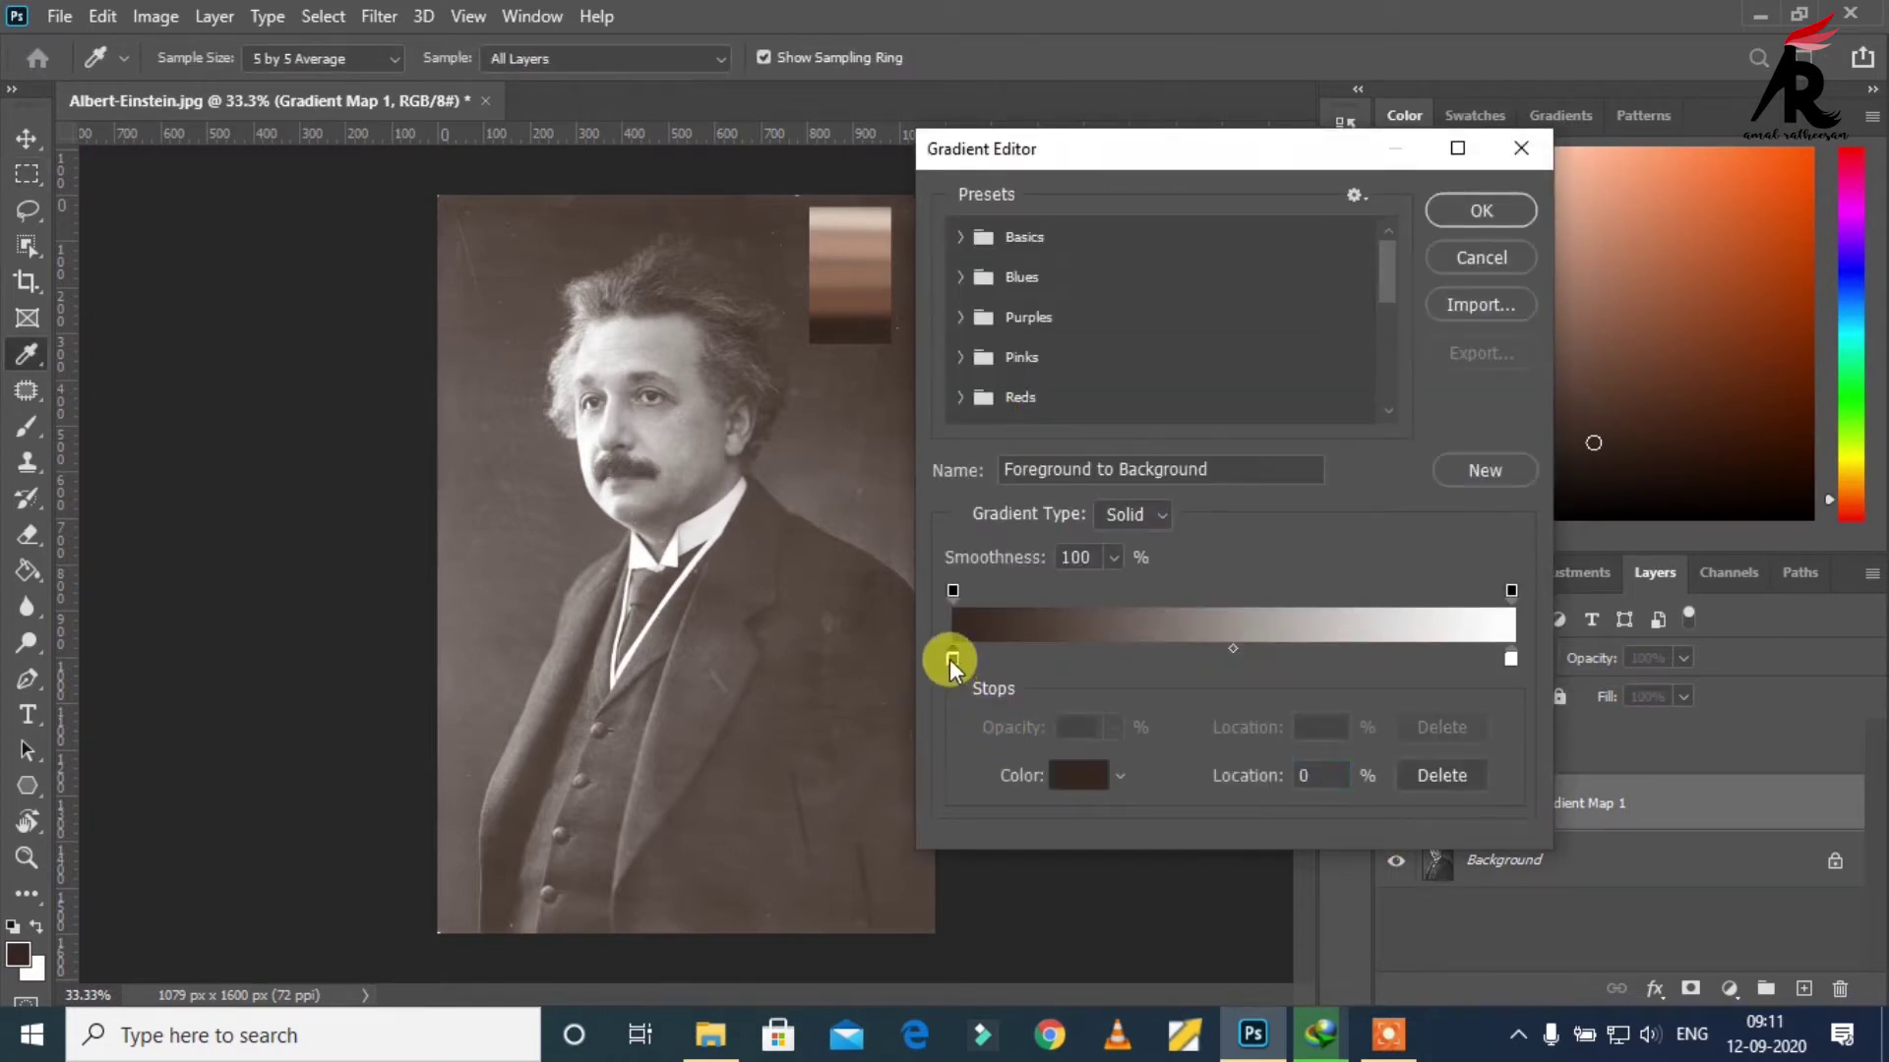
left_click(1062, 775)
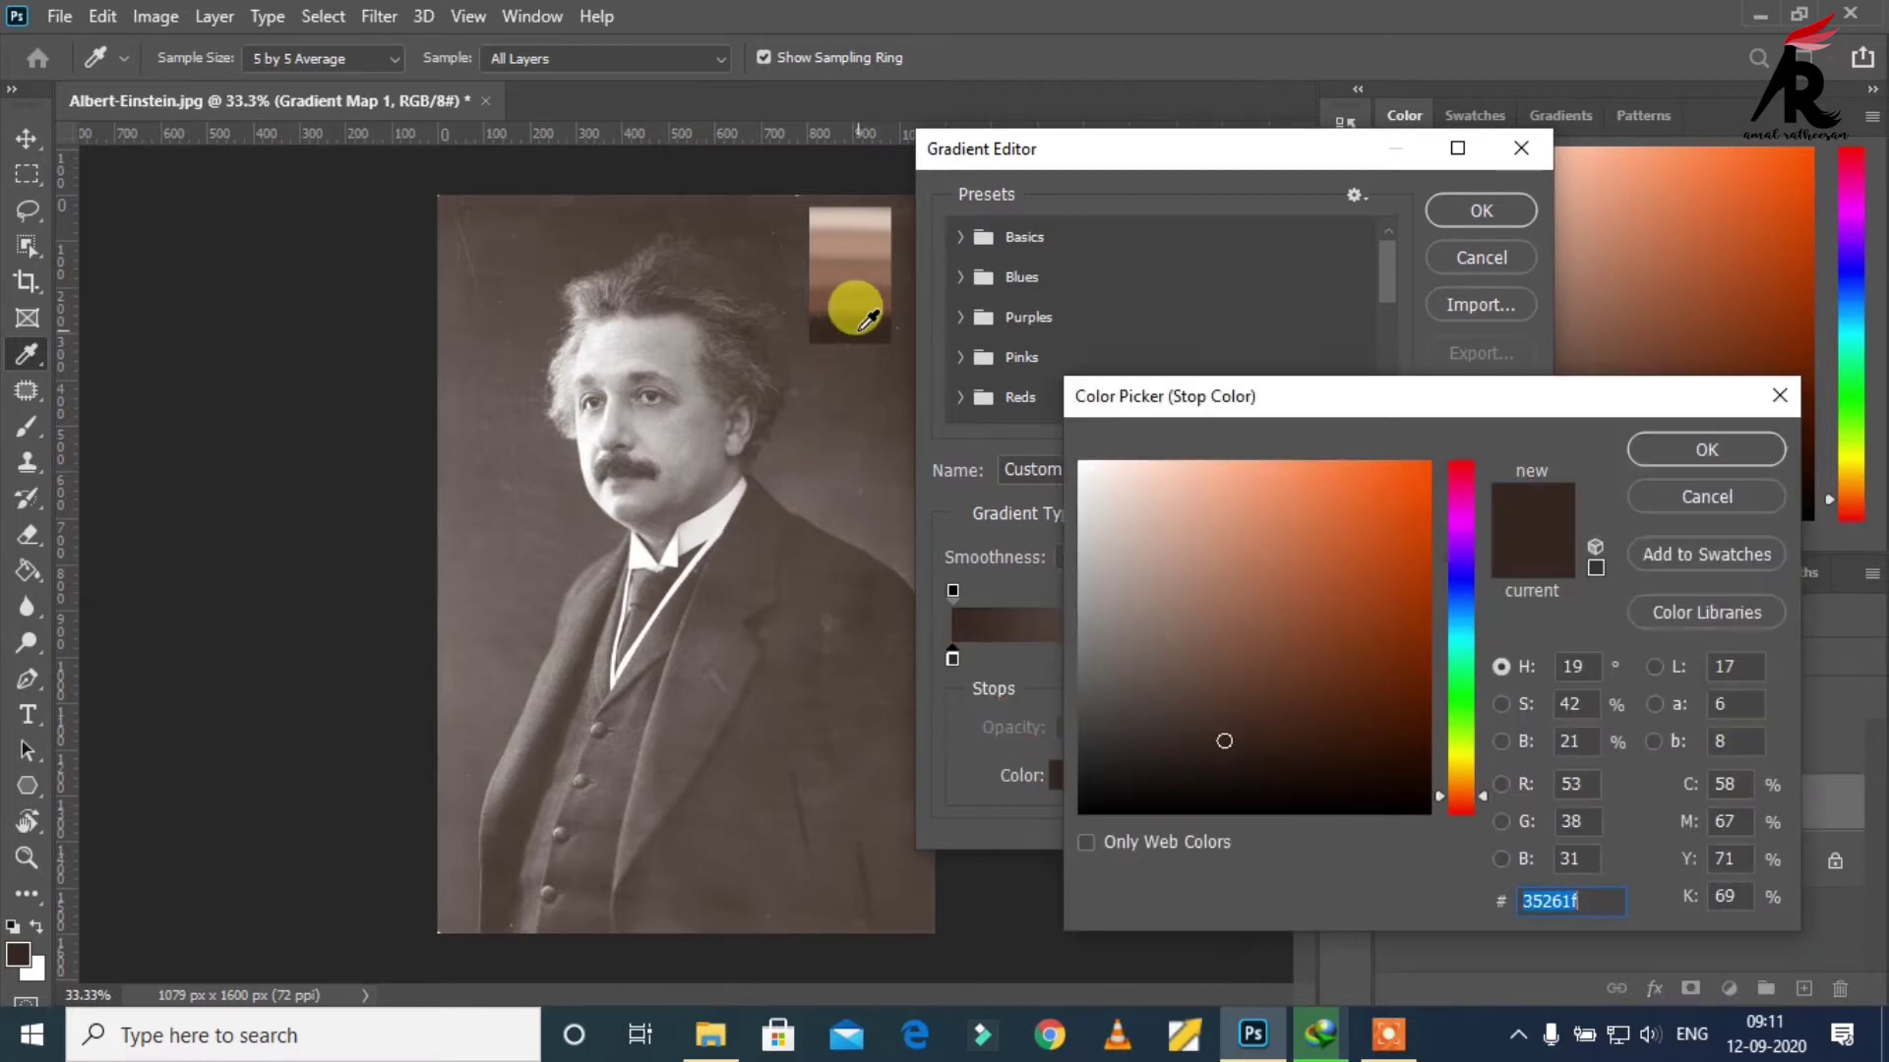
left_click(1775, 486)
Step: Add a gradient stop near the dark end coloured with a lighter brown from the swatches
left_click(1094, 657)
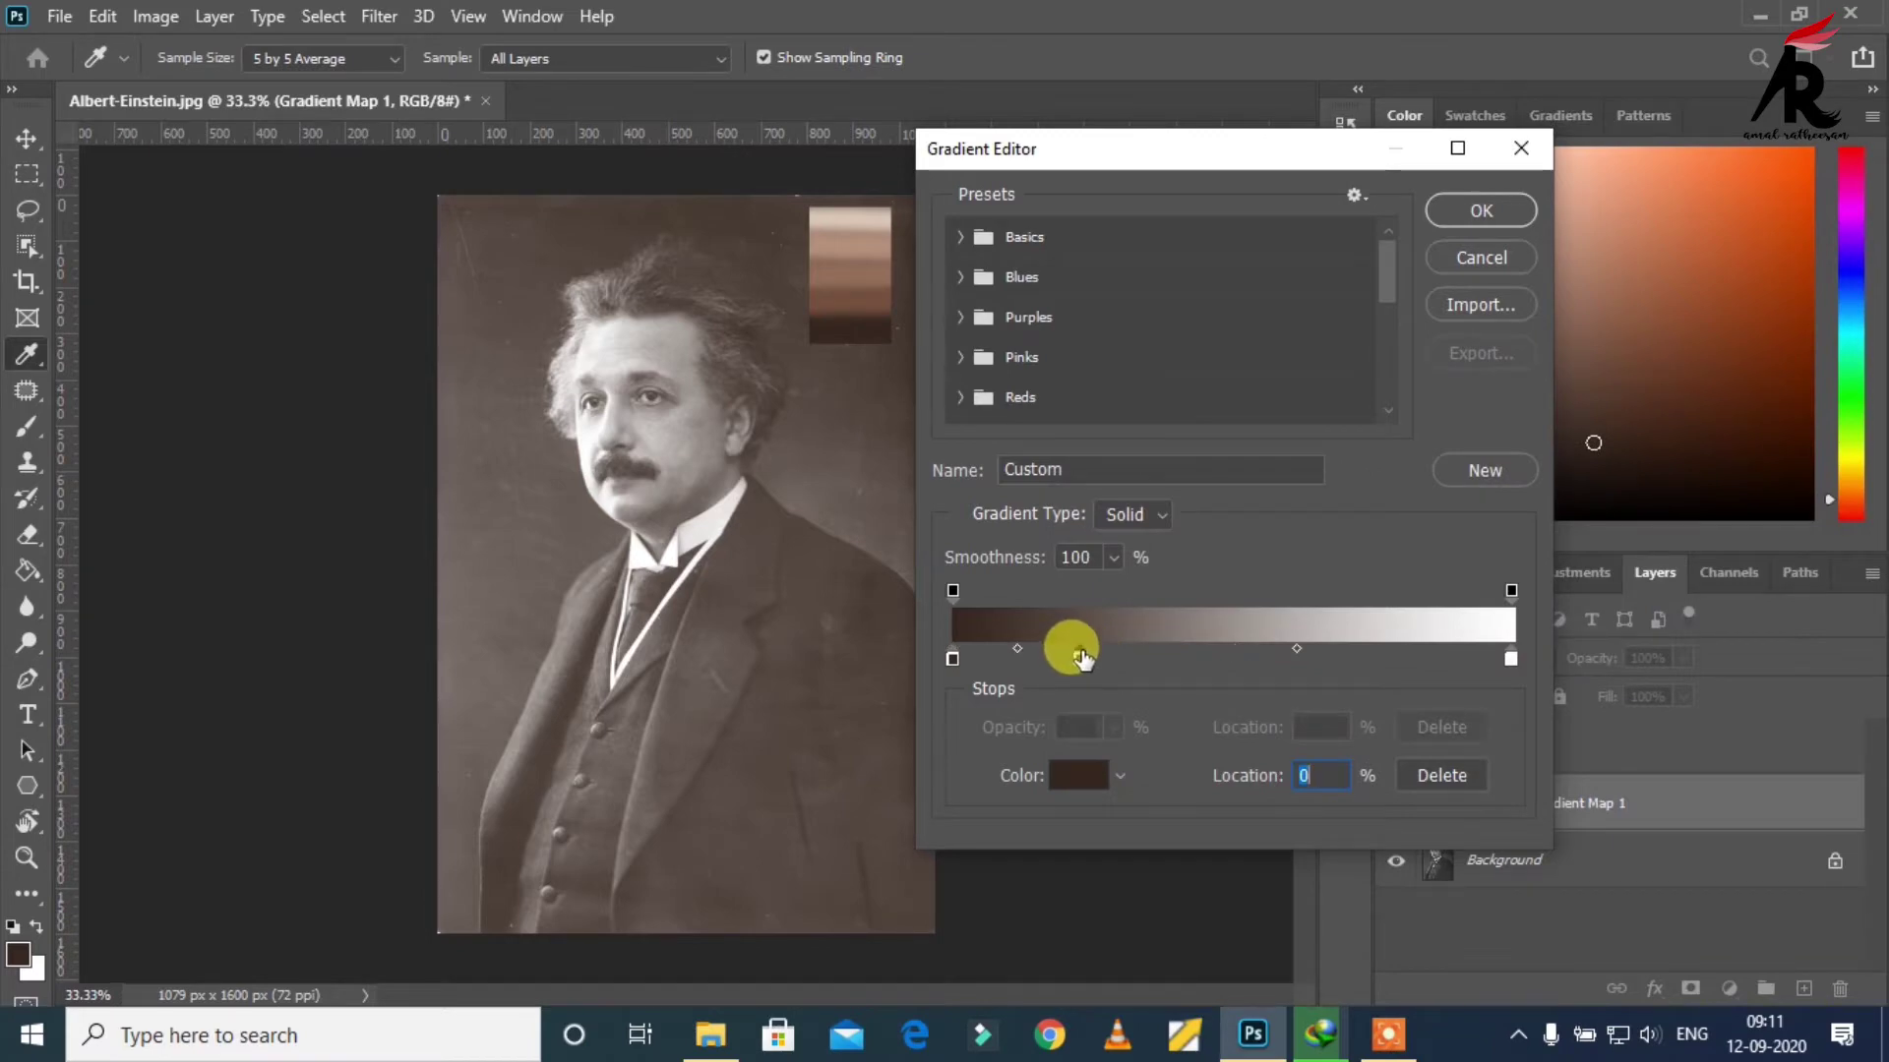
left_click(1073, 776)
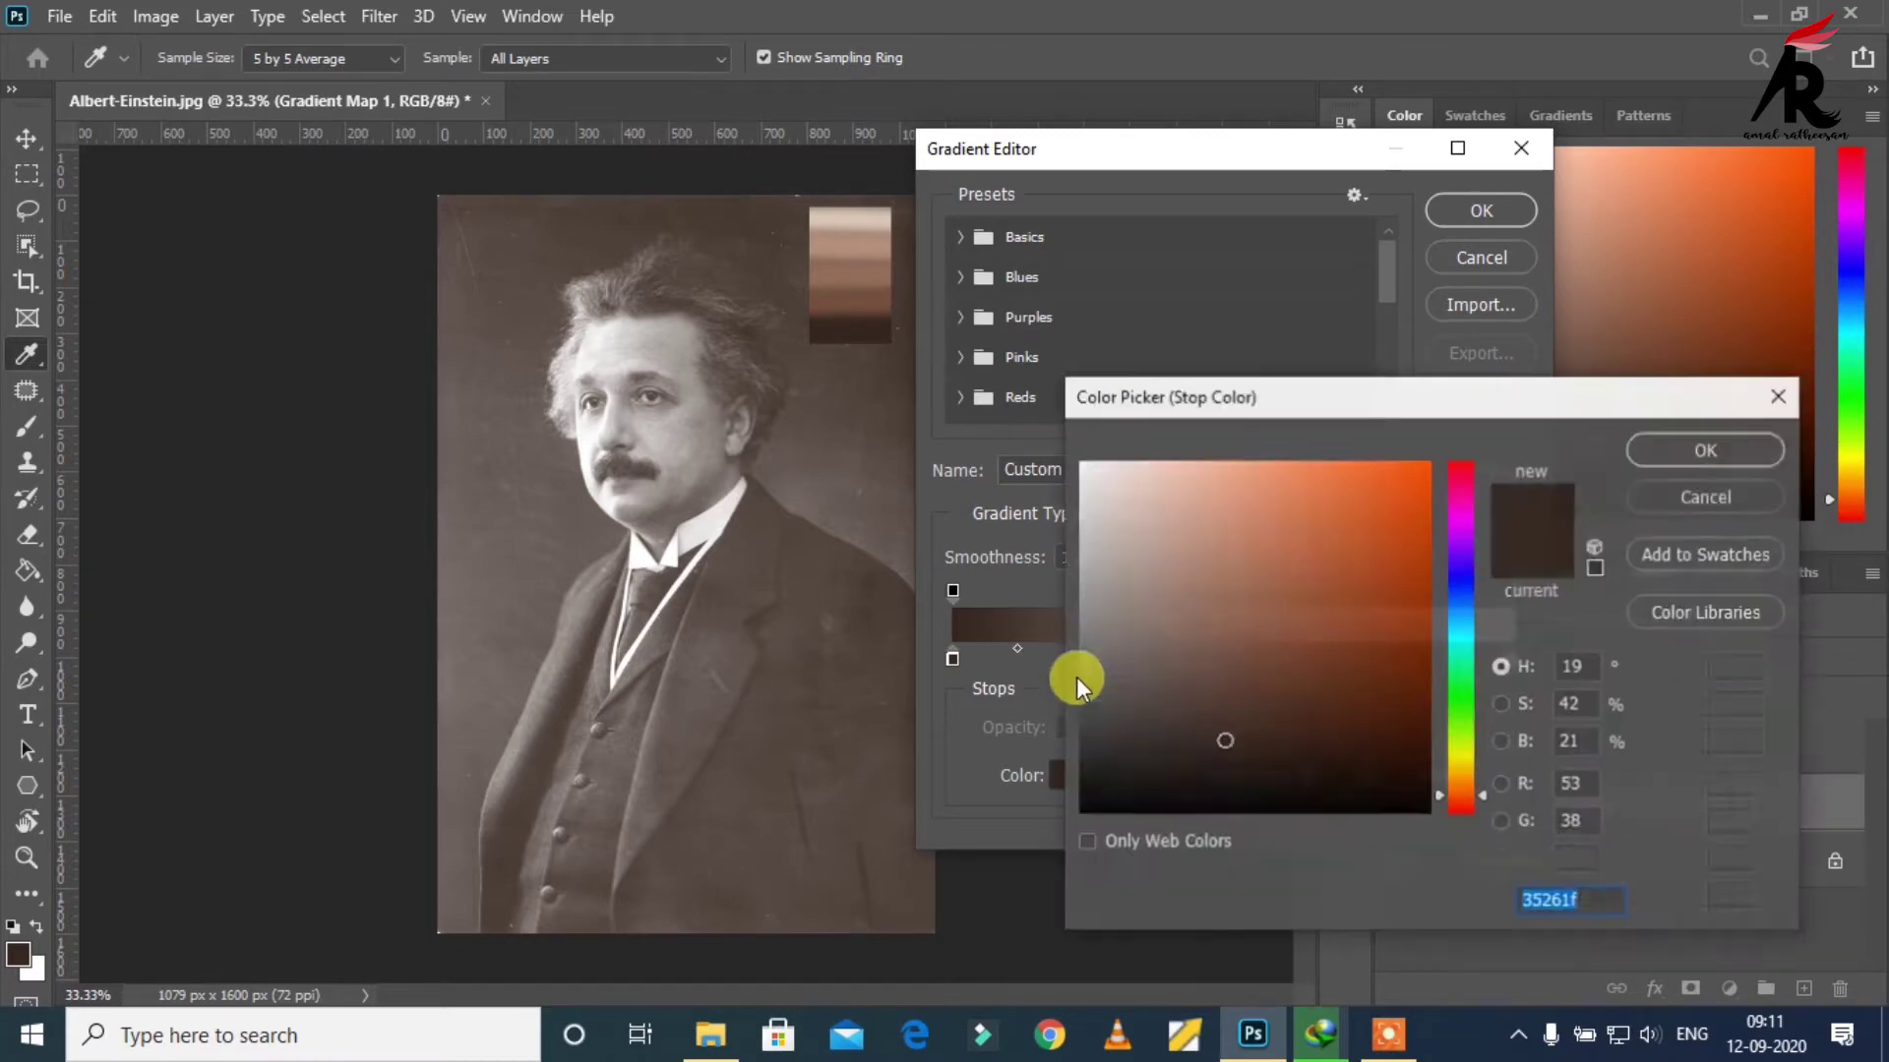
left_click(867, 295)
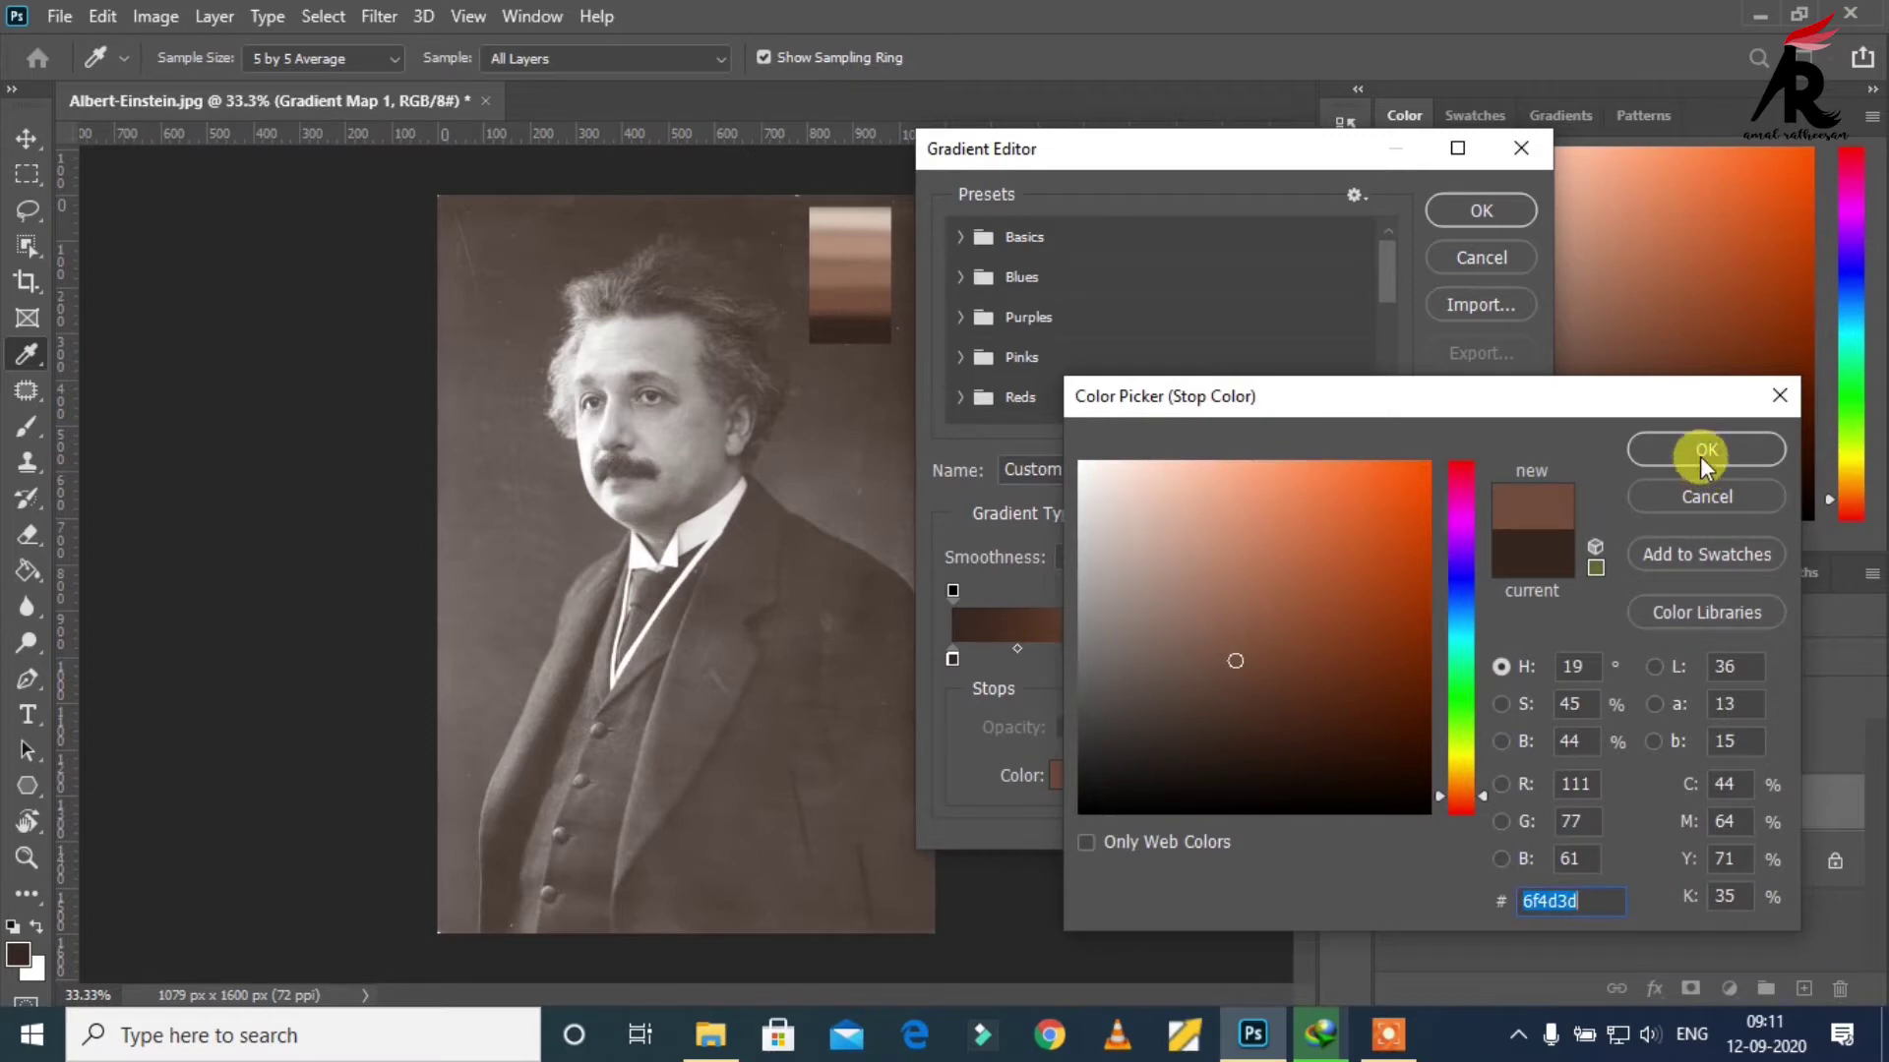
left_click(1700, 455)
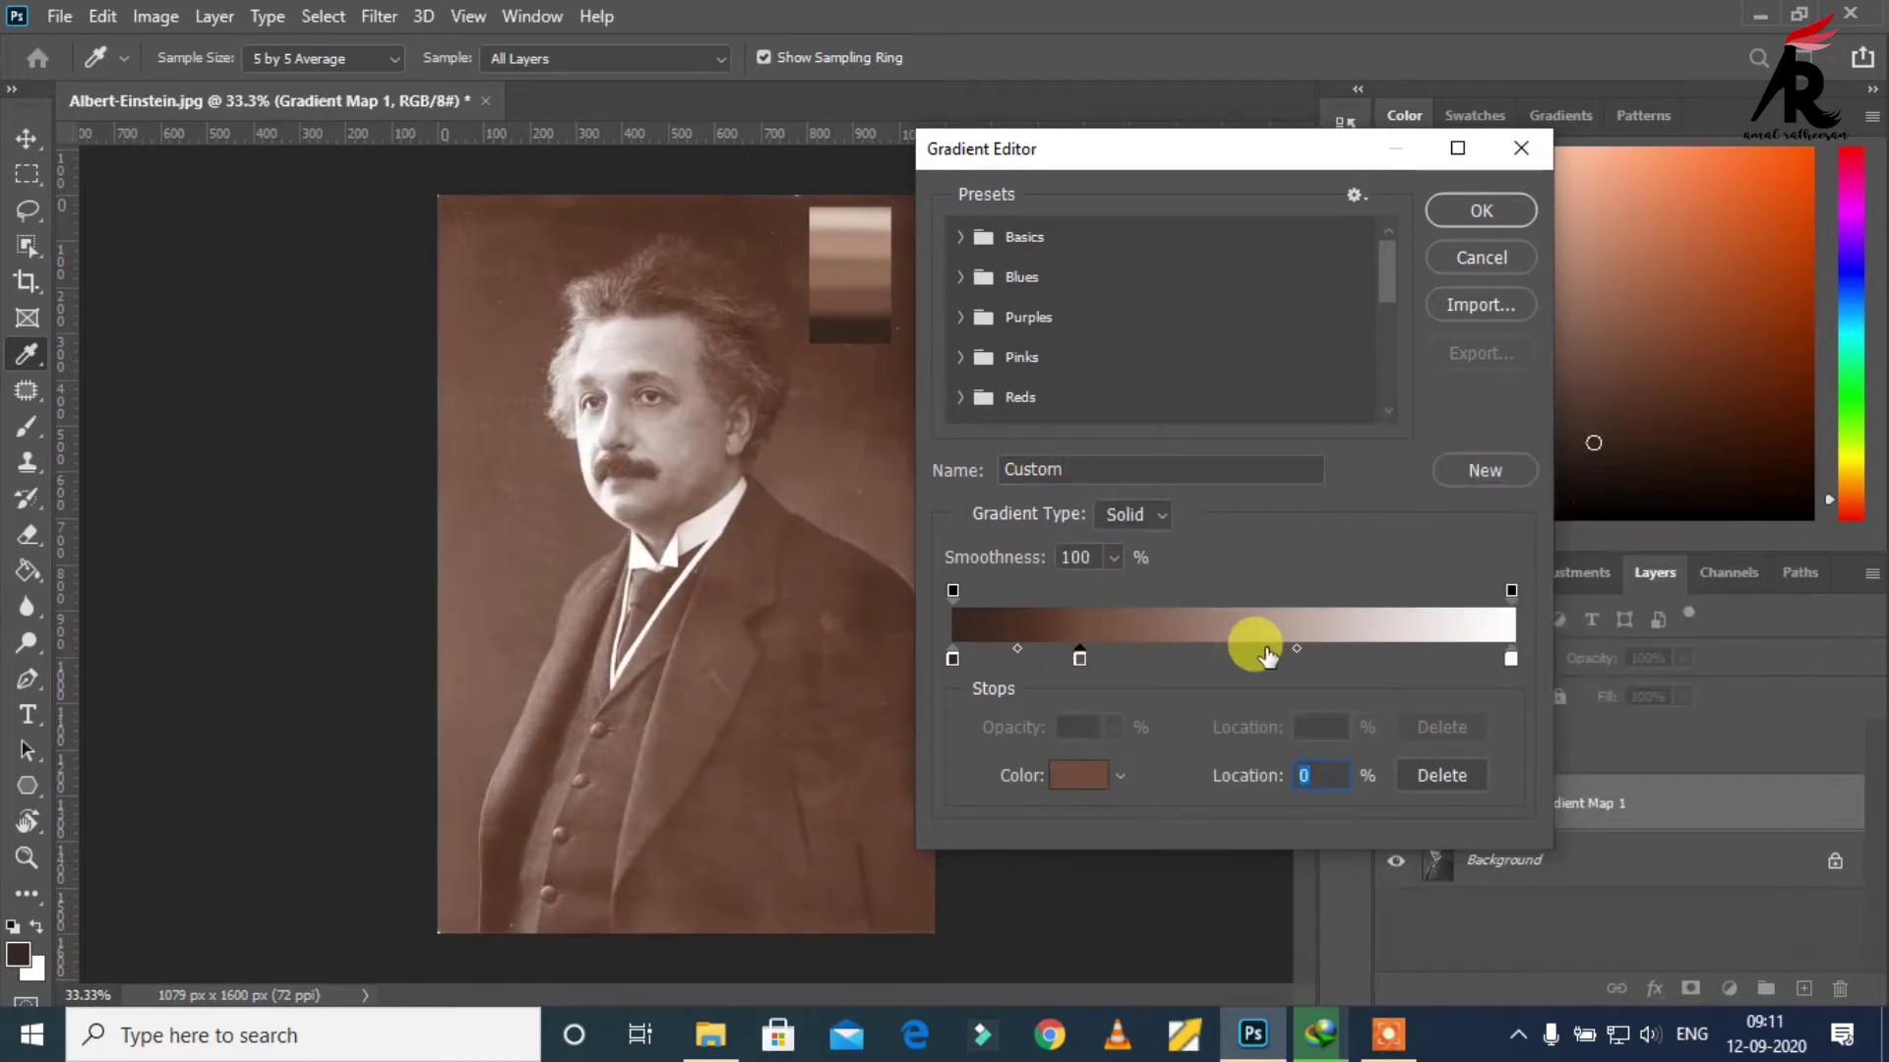
left_click(1079, 774)
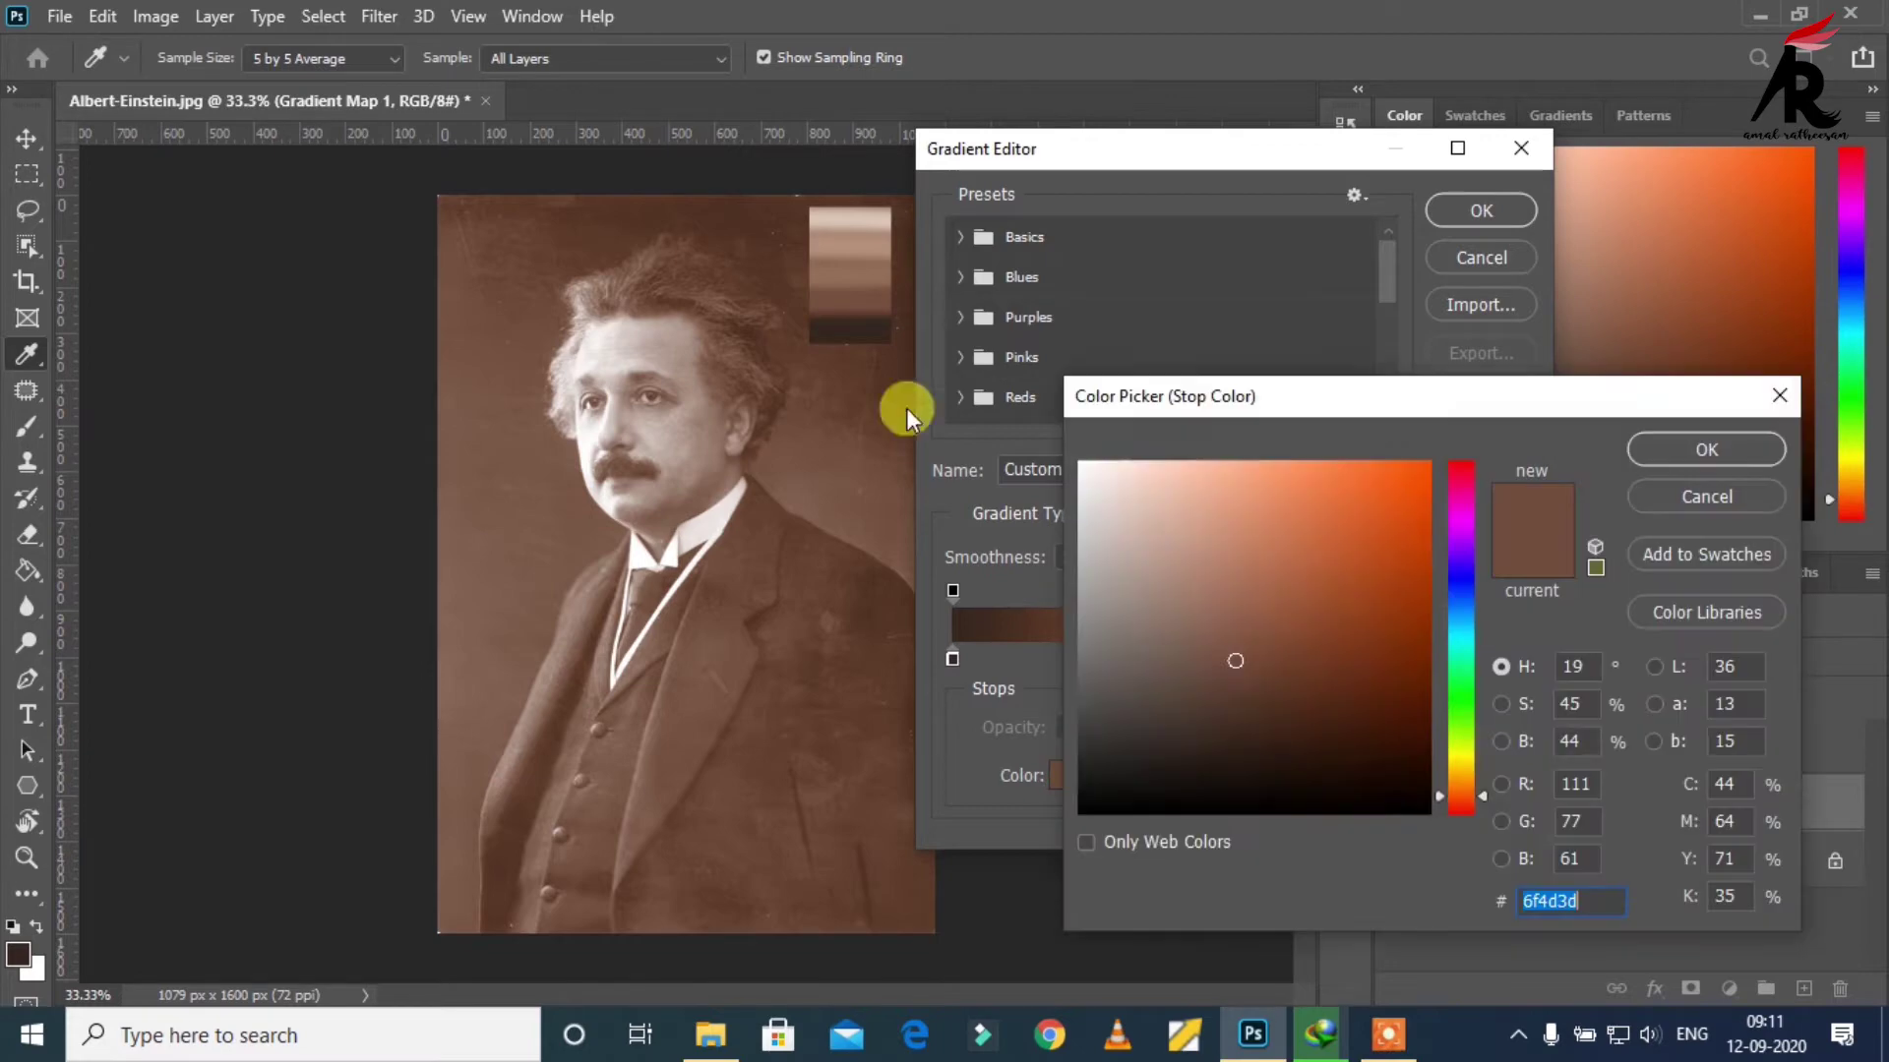
left_click(882, 266)
left_click(1669, 445)
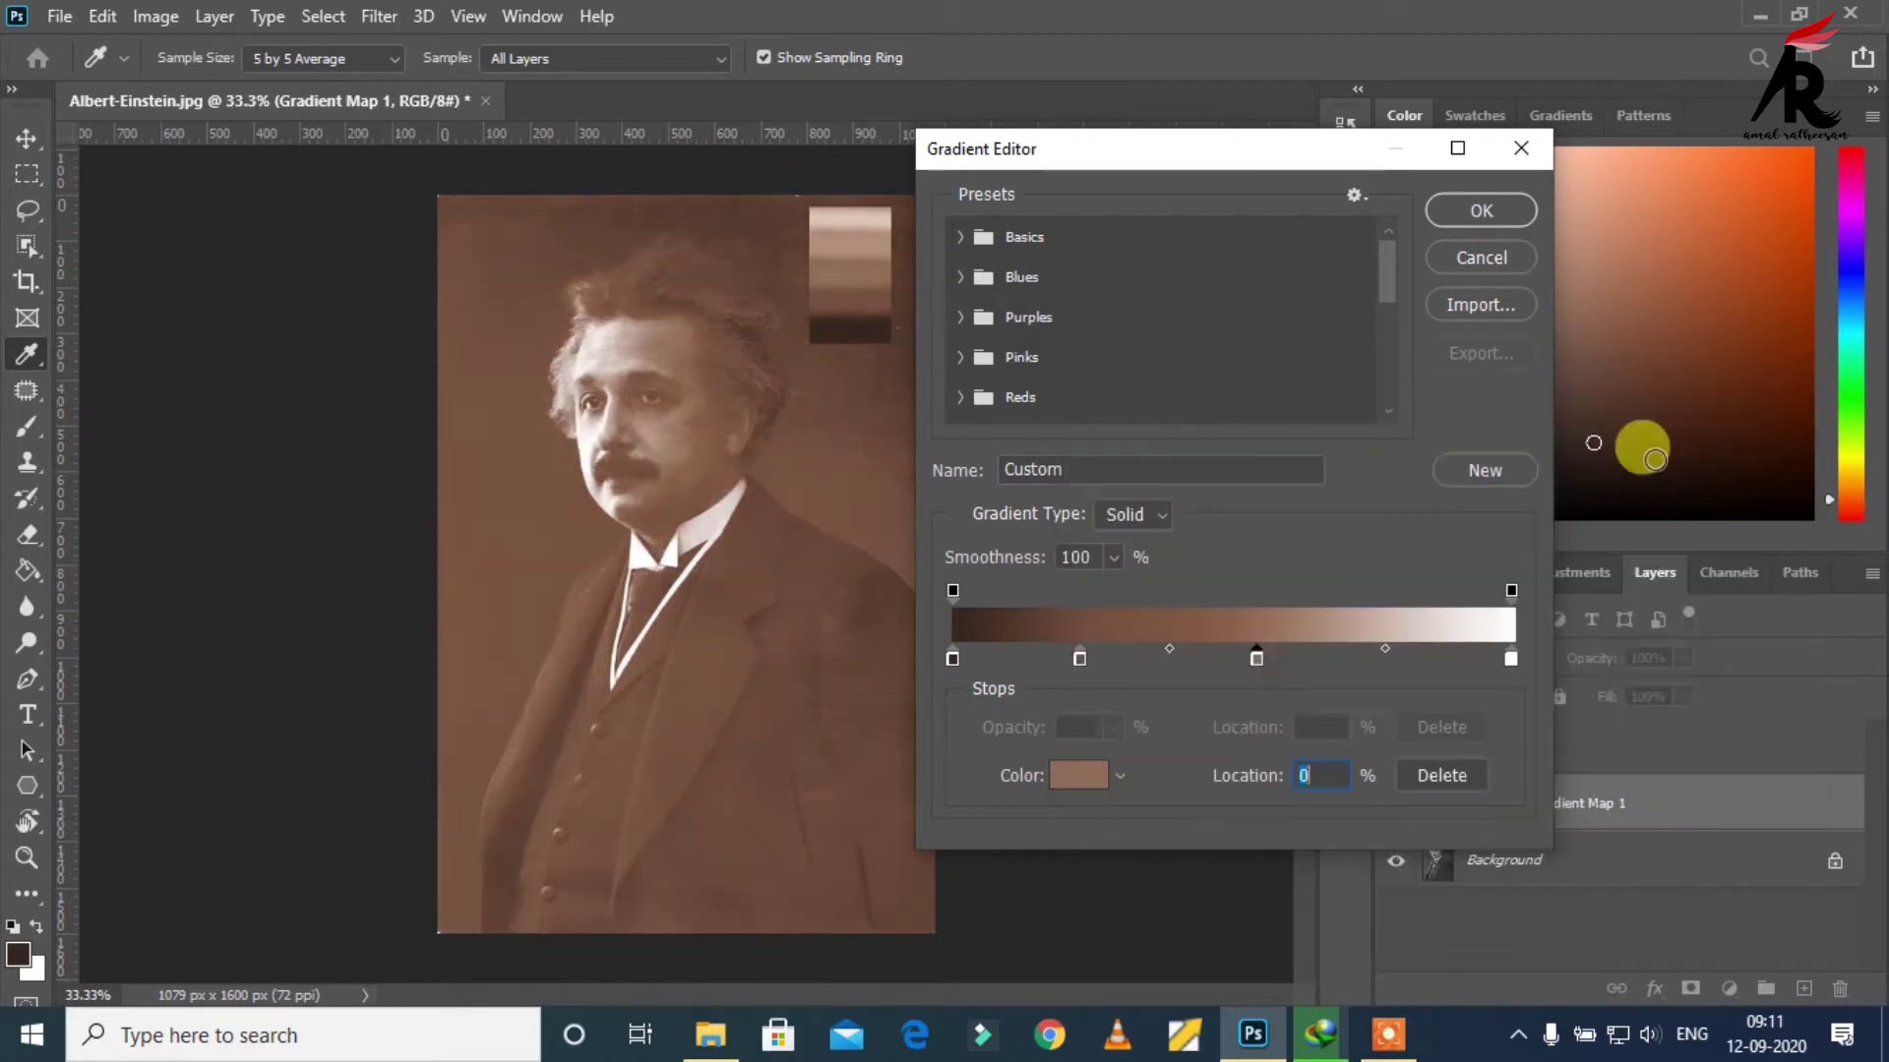
Step: Add a light skin-tone stop at about 74% sampled from the swatch strip
left_click(1371, 659)
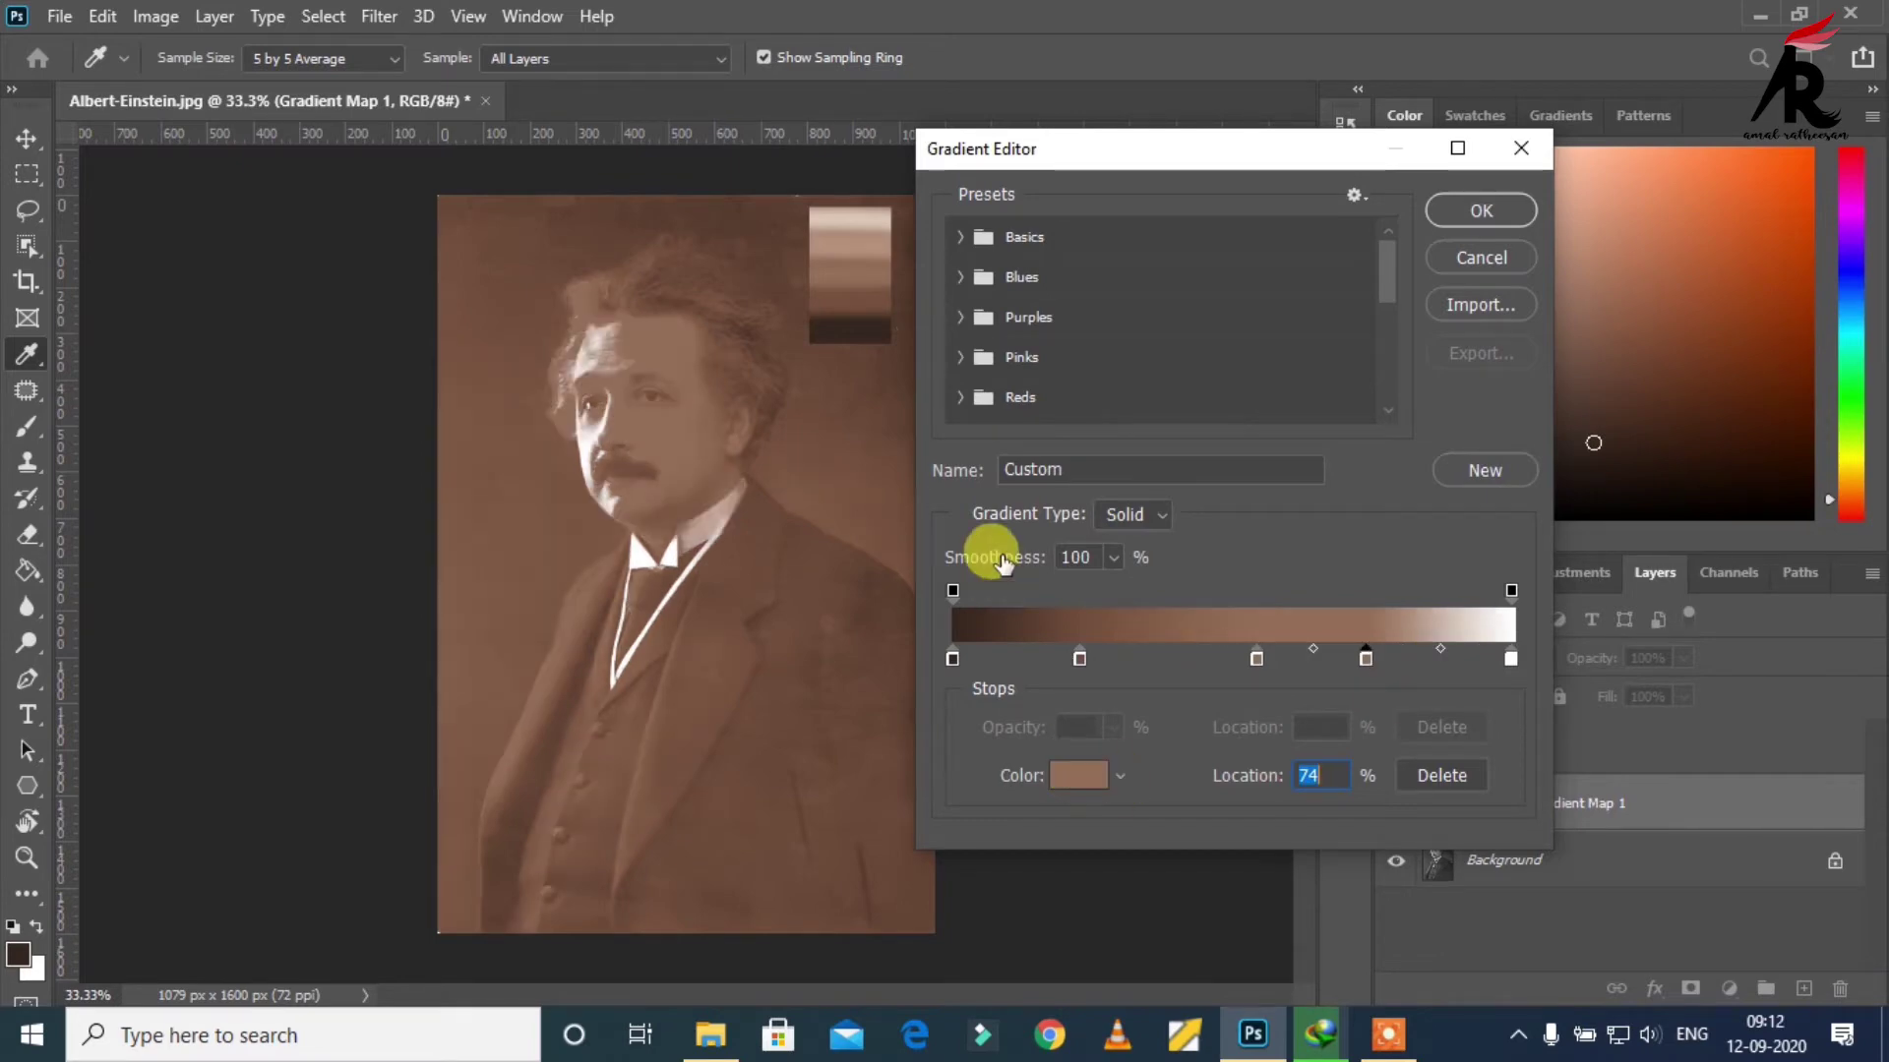
left_click(1078, 776)
left_click(866, 244)
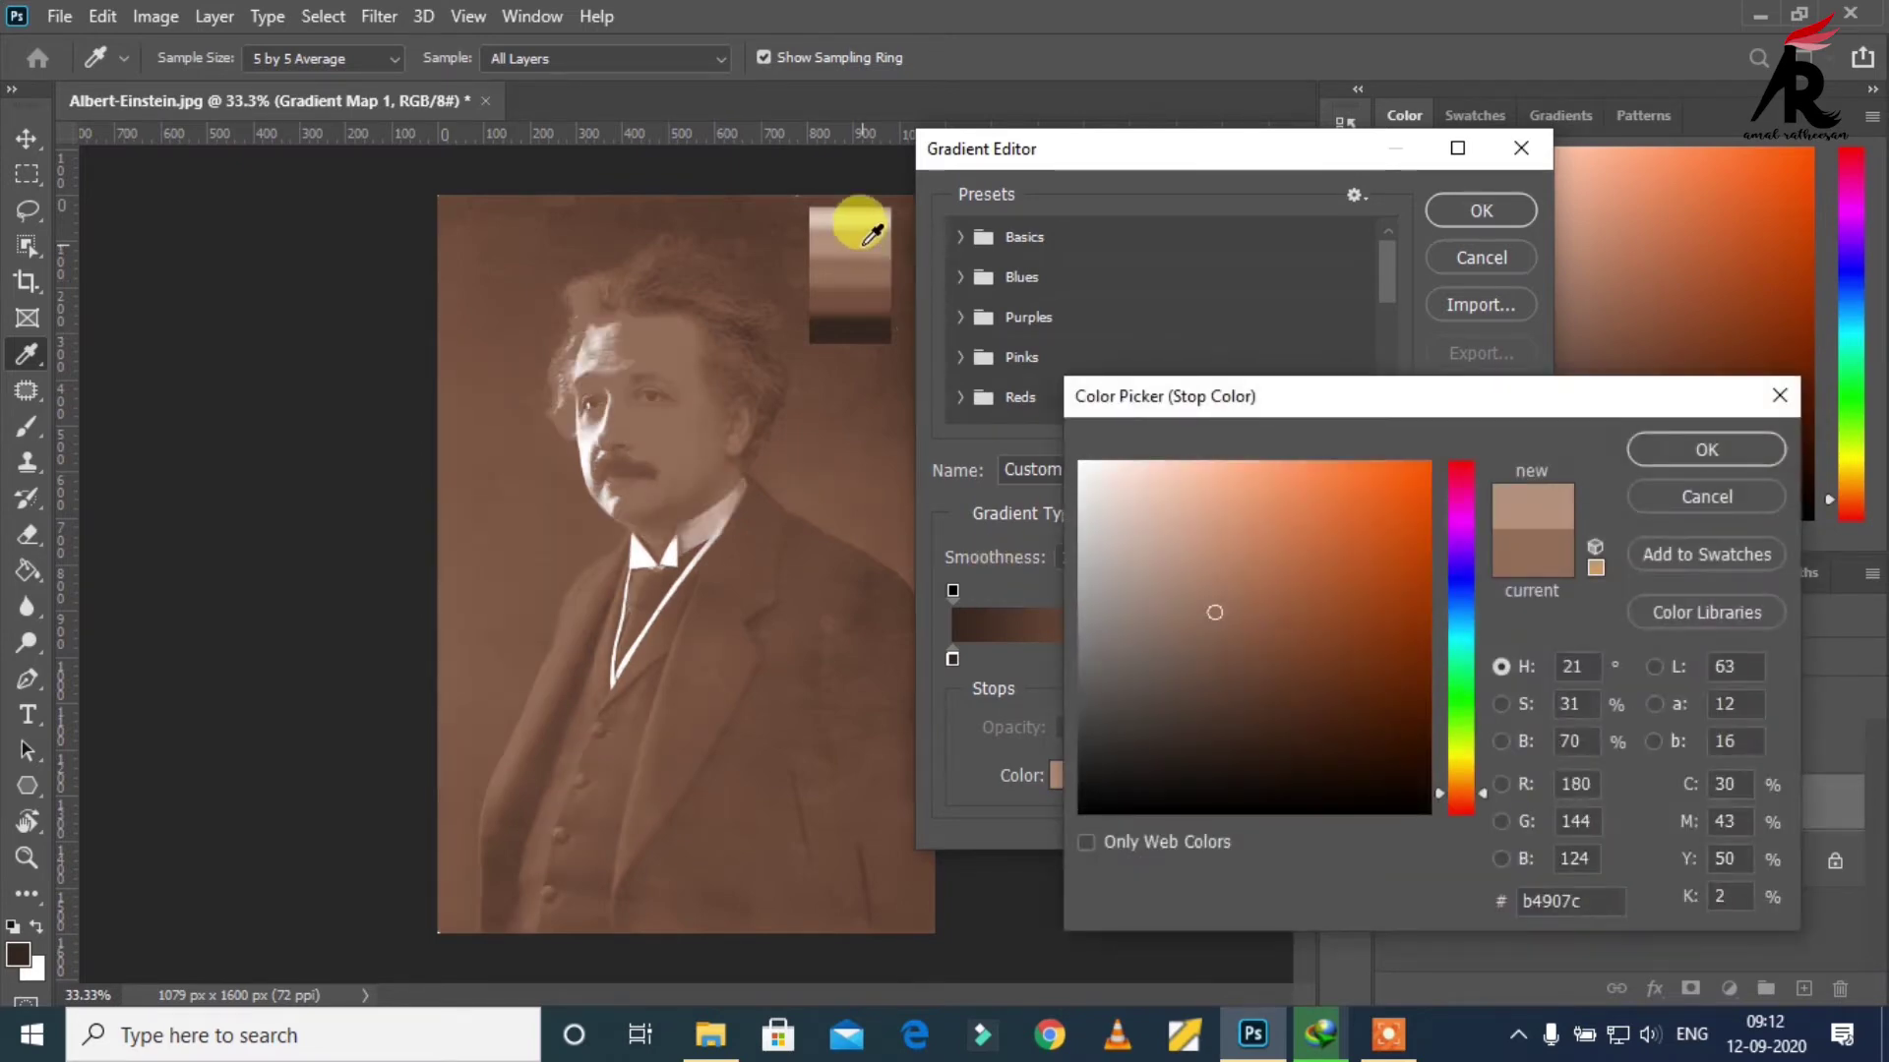
left_click(1706, 448)
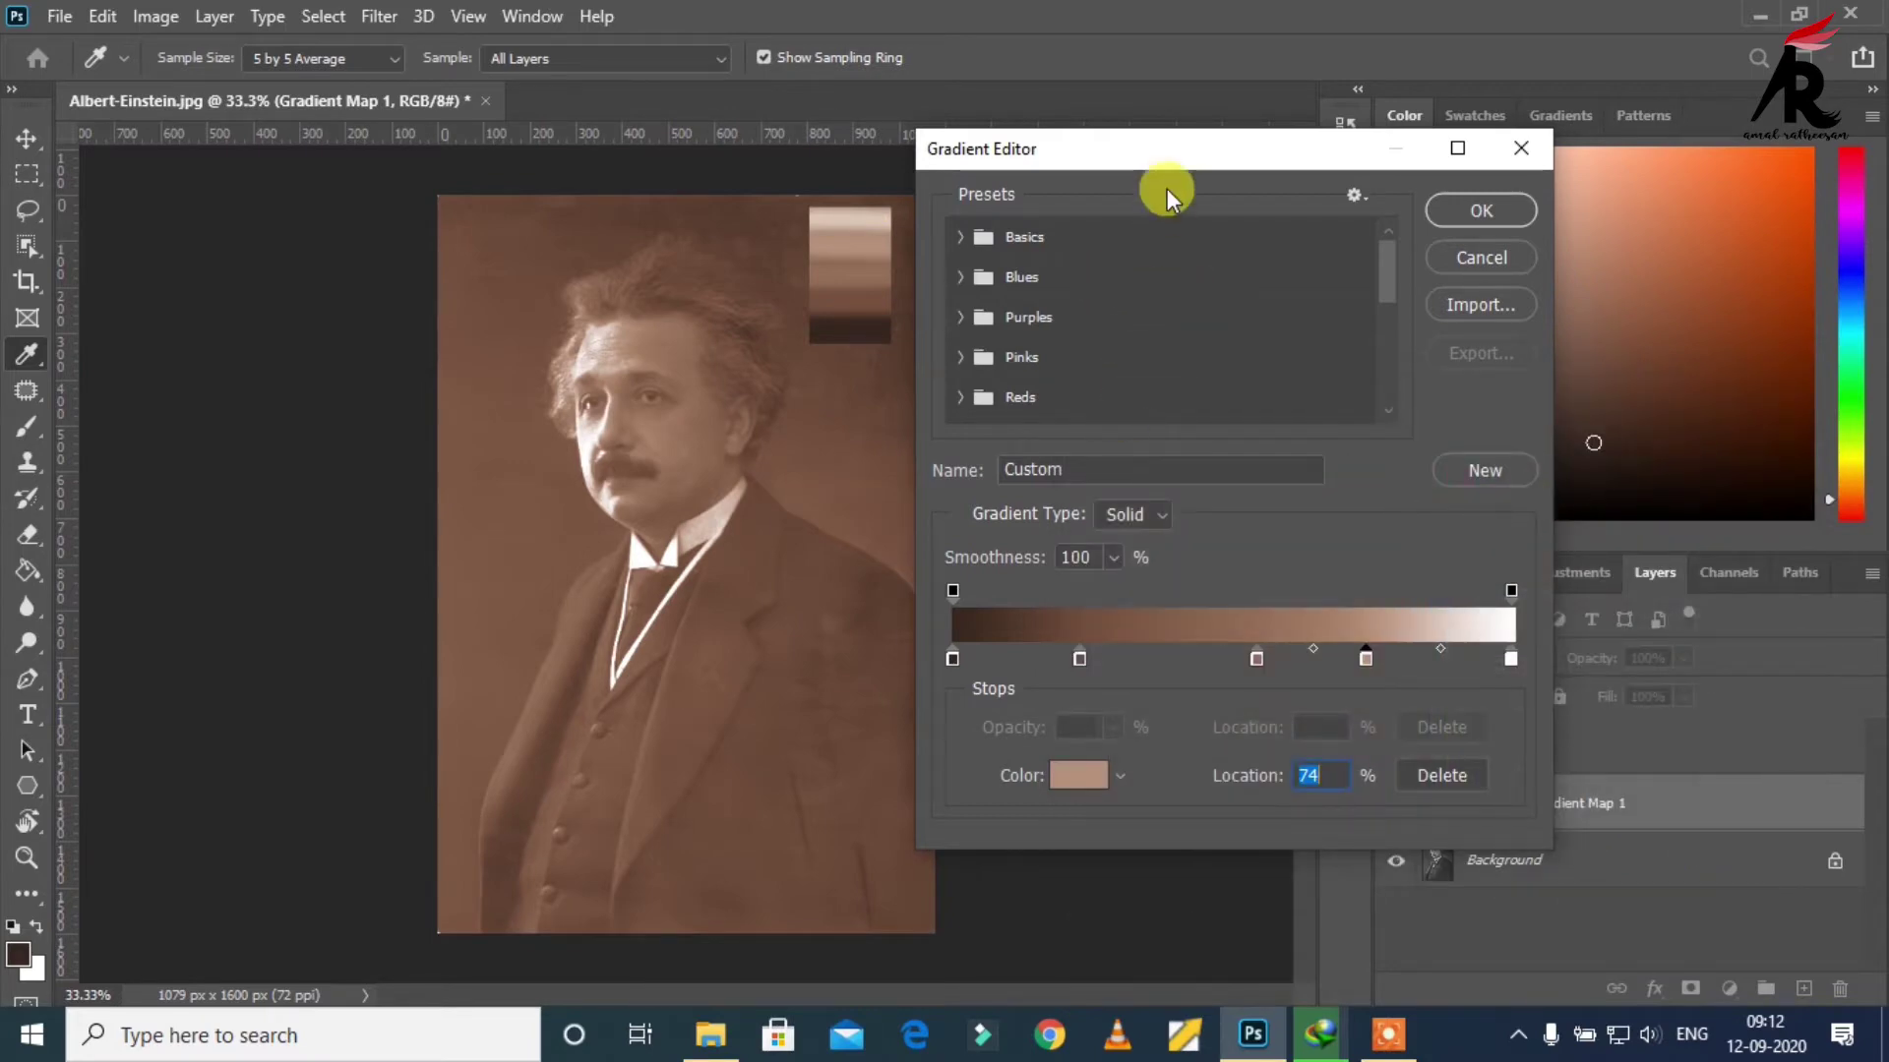
left_click_drag(1161, 161, 1140, 225)
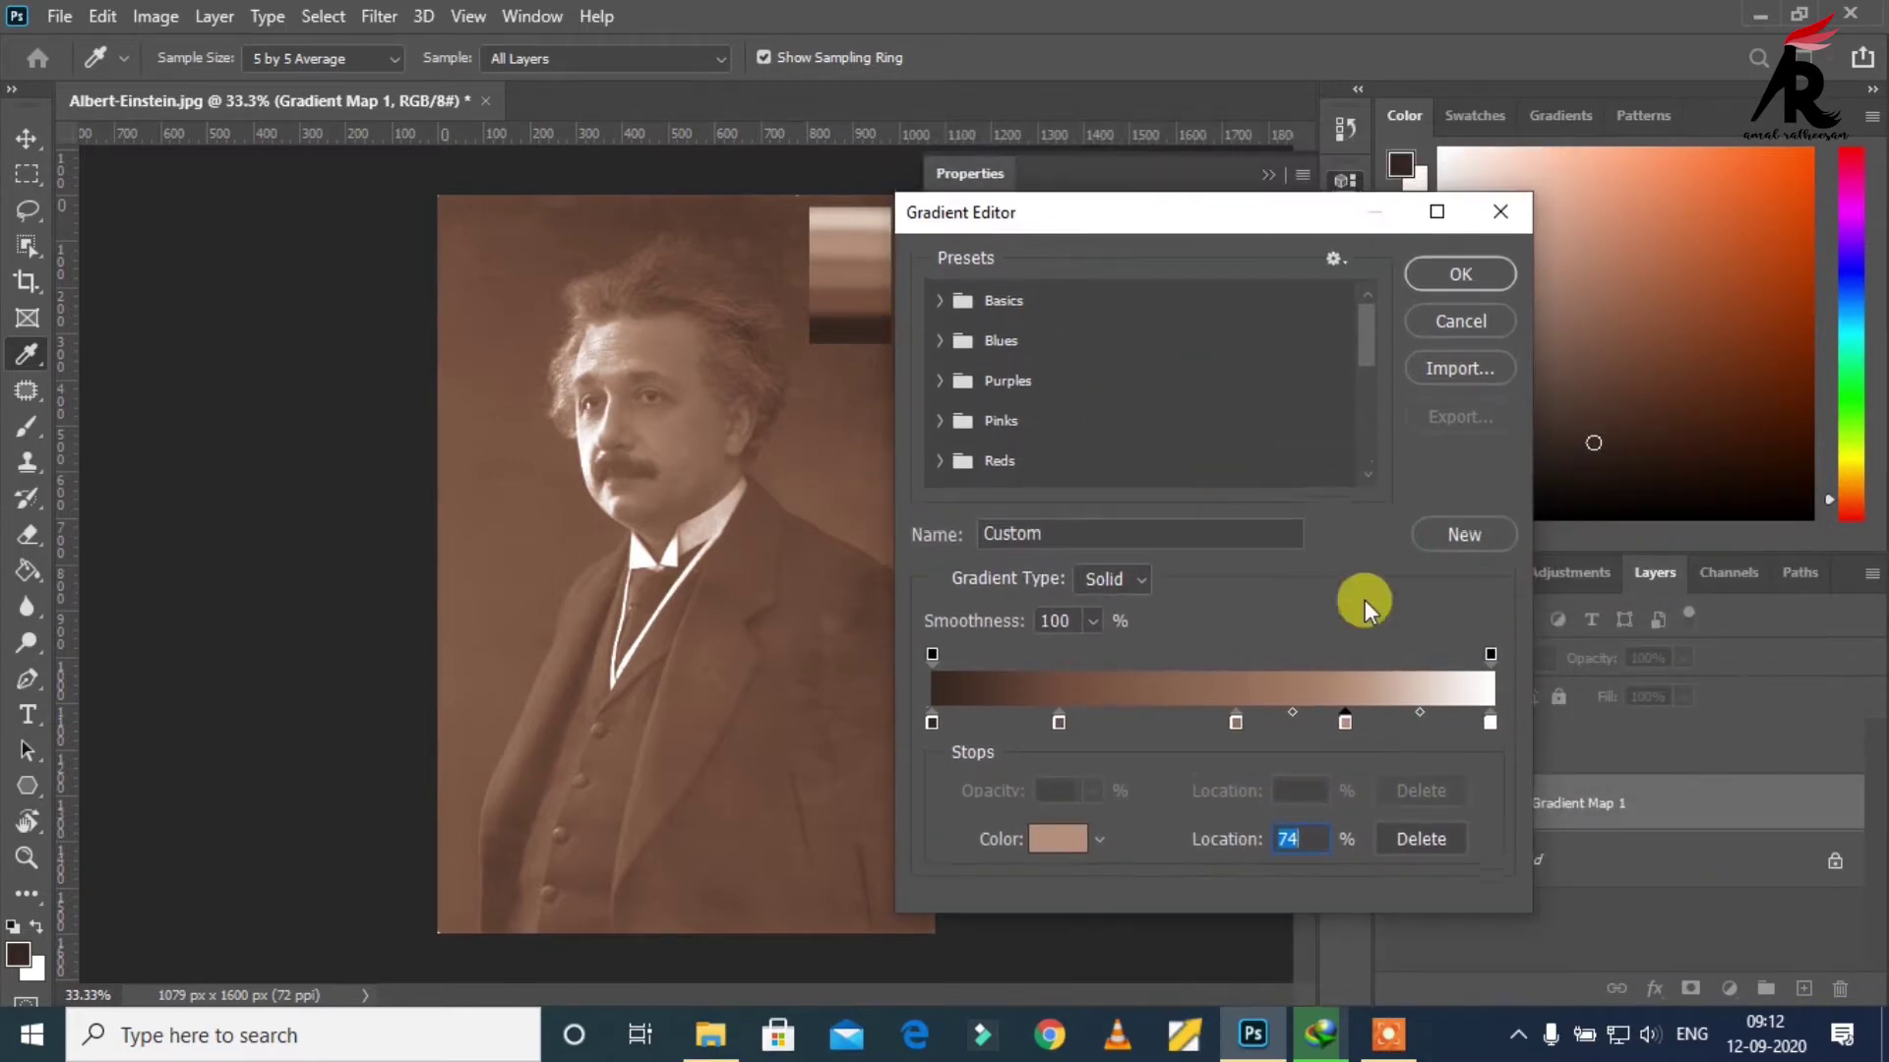
Step: Reposition the stops: darkest nudged inward, tan at about 79%, mid-brown at 57%
mouse_move(1342, 722)
left_mouse_down()
mouse_move(1369, 730)
mouse_move(1354, 726)
left_mouse_up()
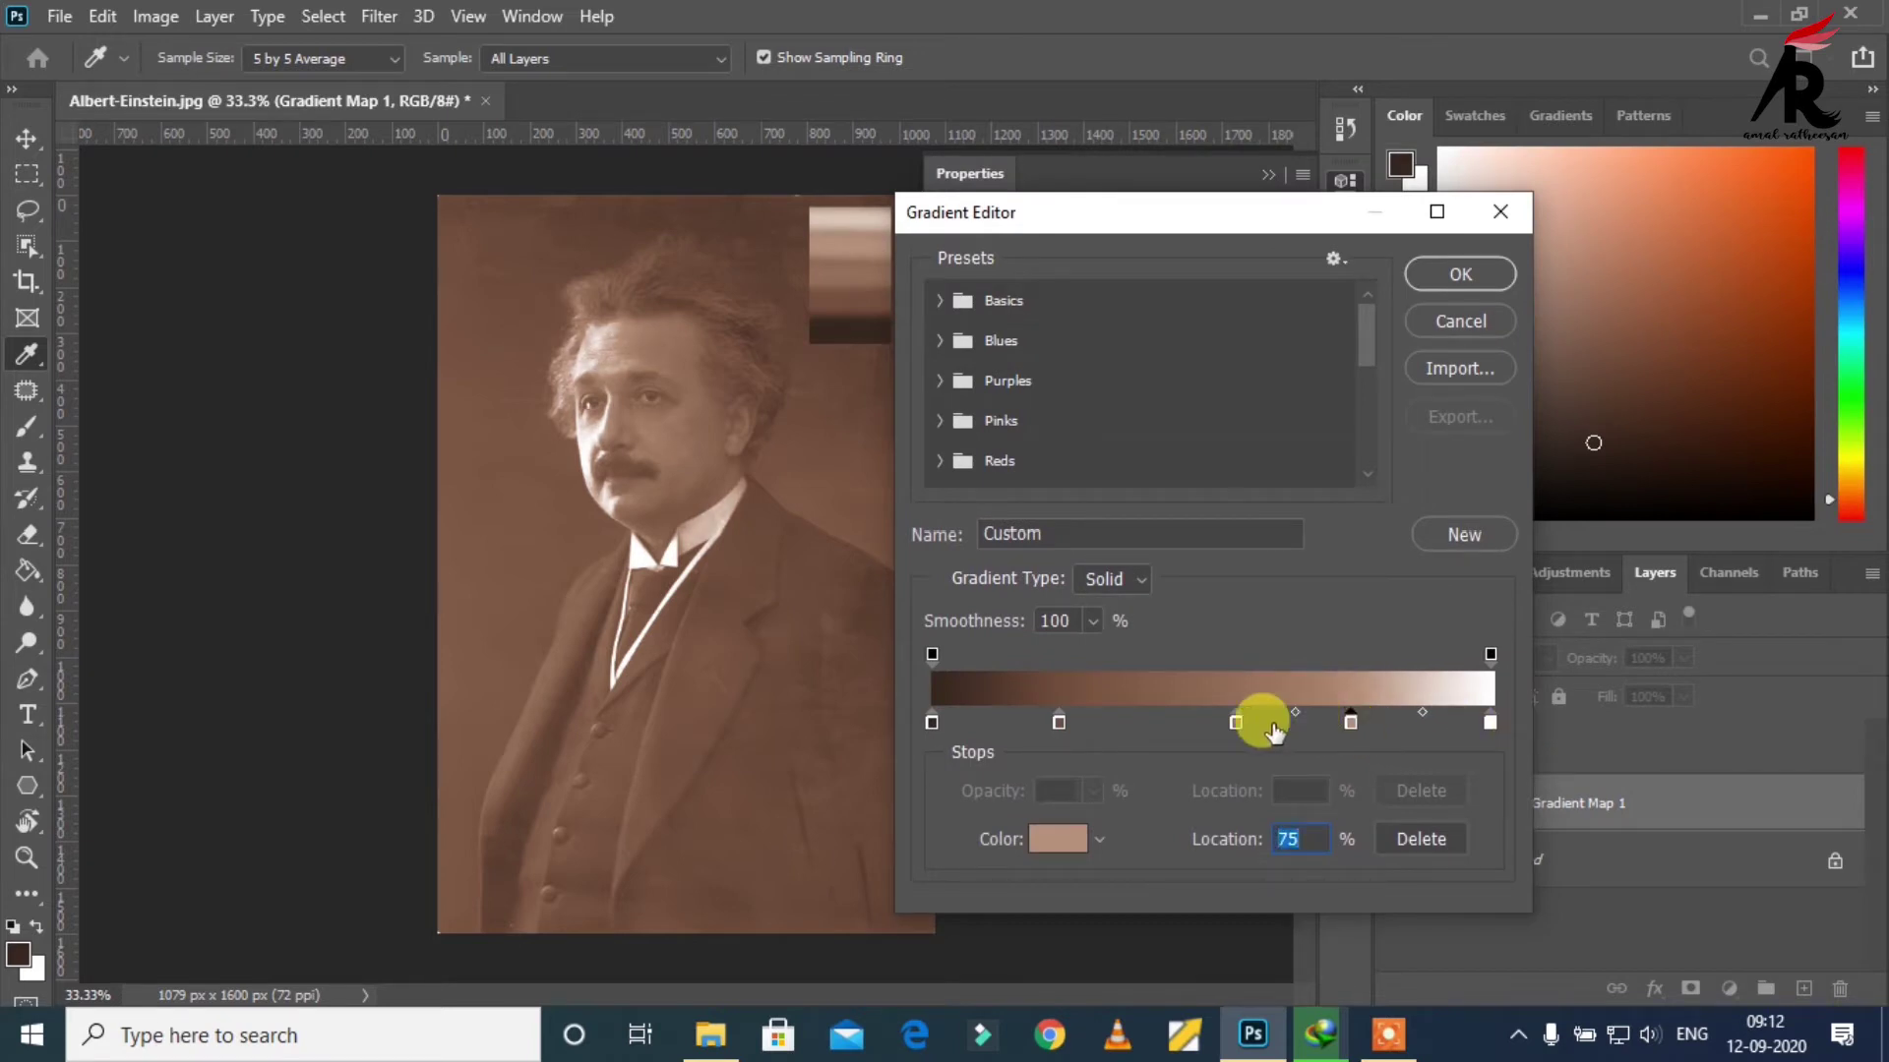
left_click_drag(1056, 724, 1115, 729)
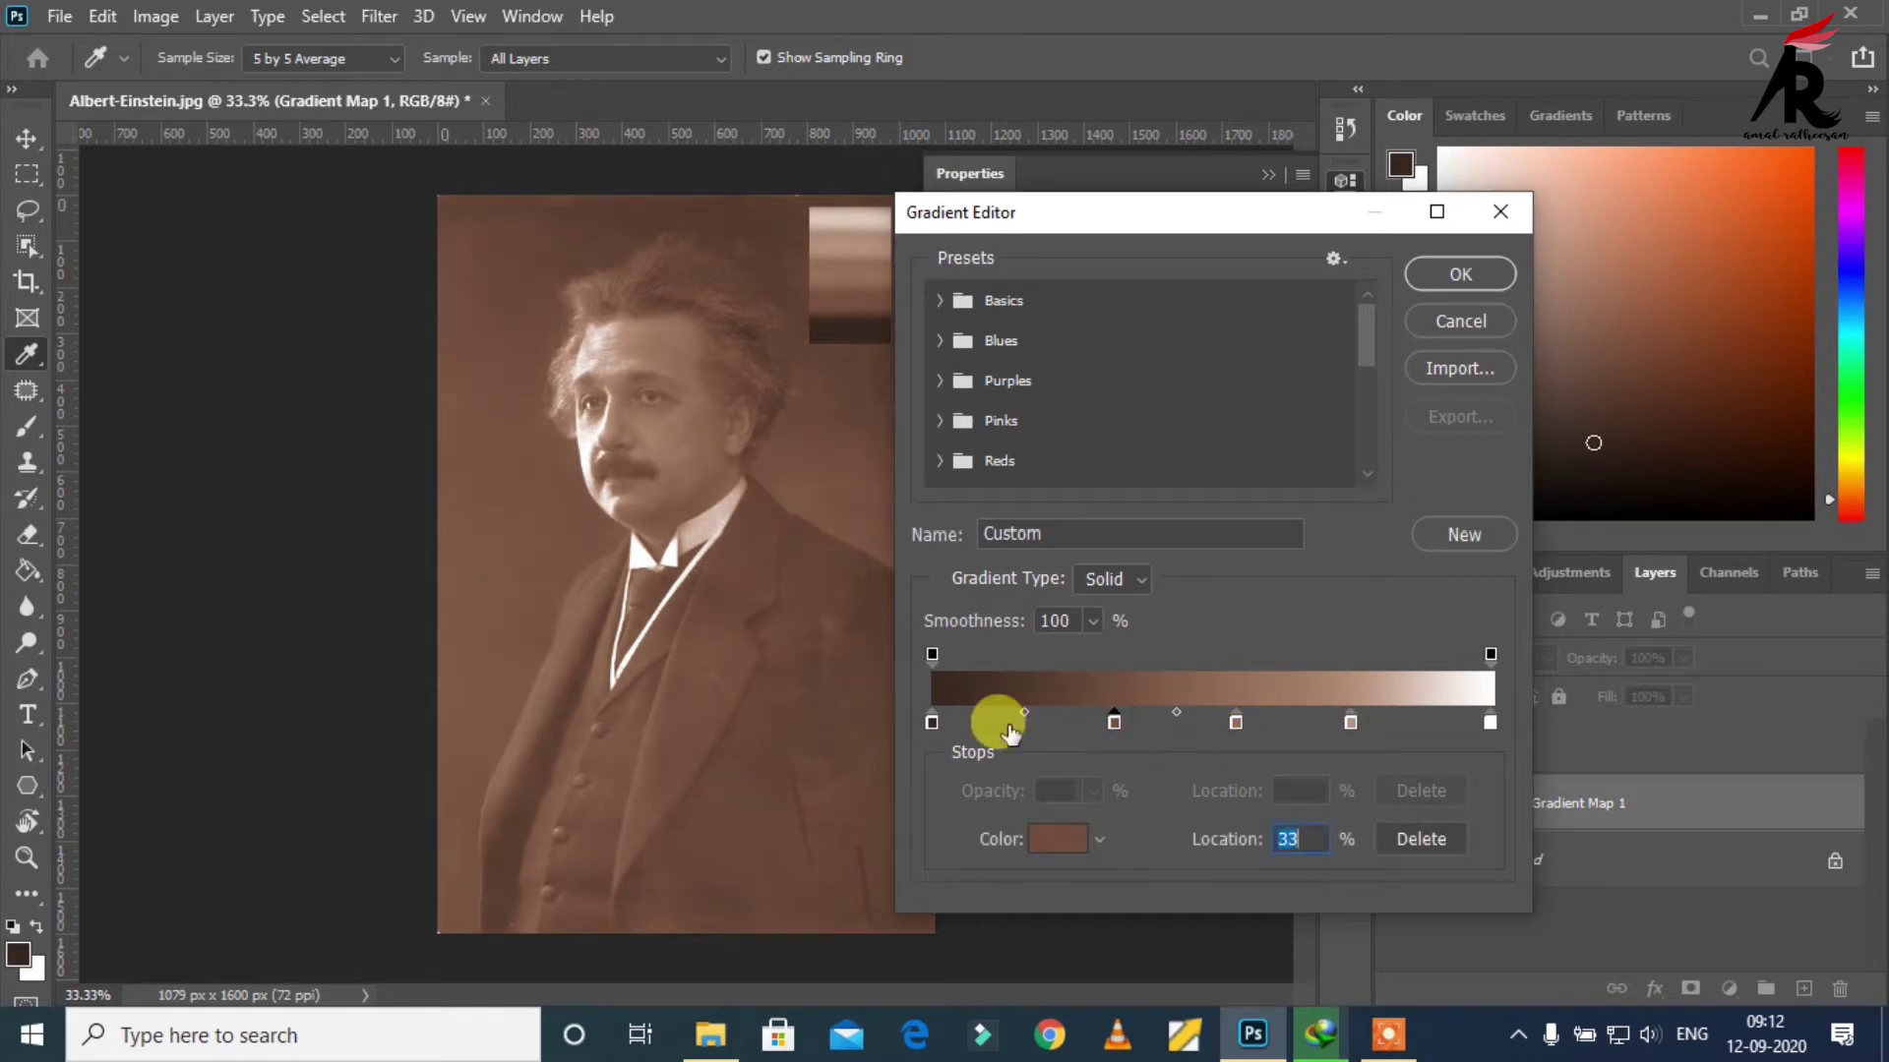
left_click_drag(927, 724, 949, 724)
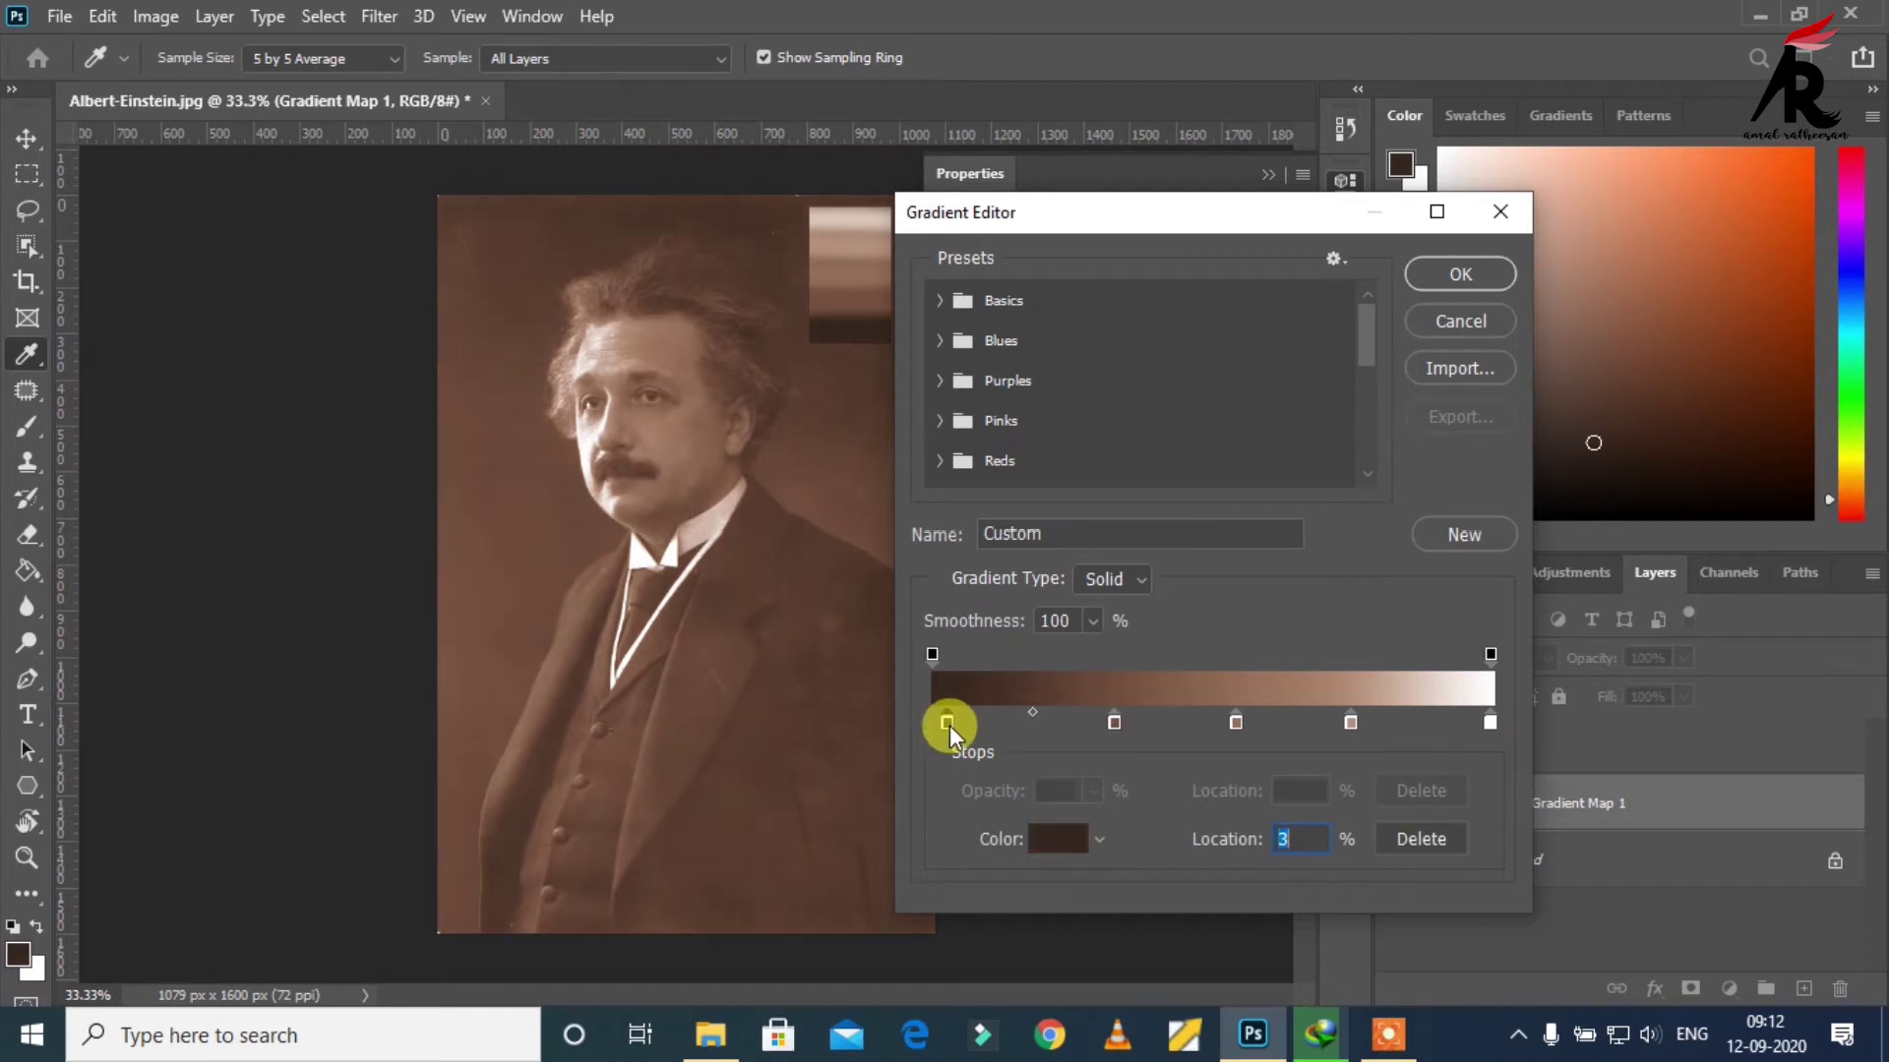
left_click_drag(948, 724, 974, 728)
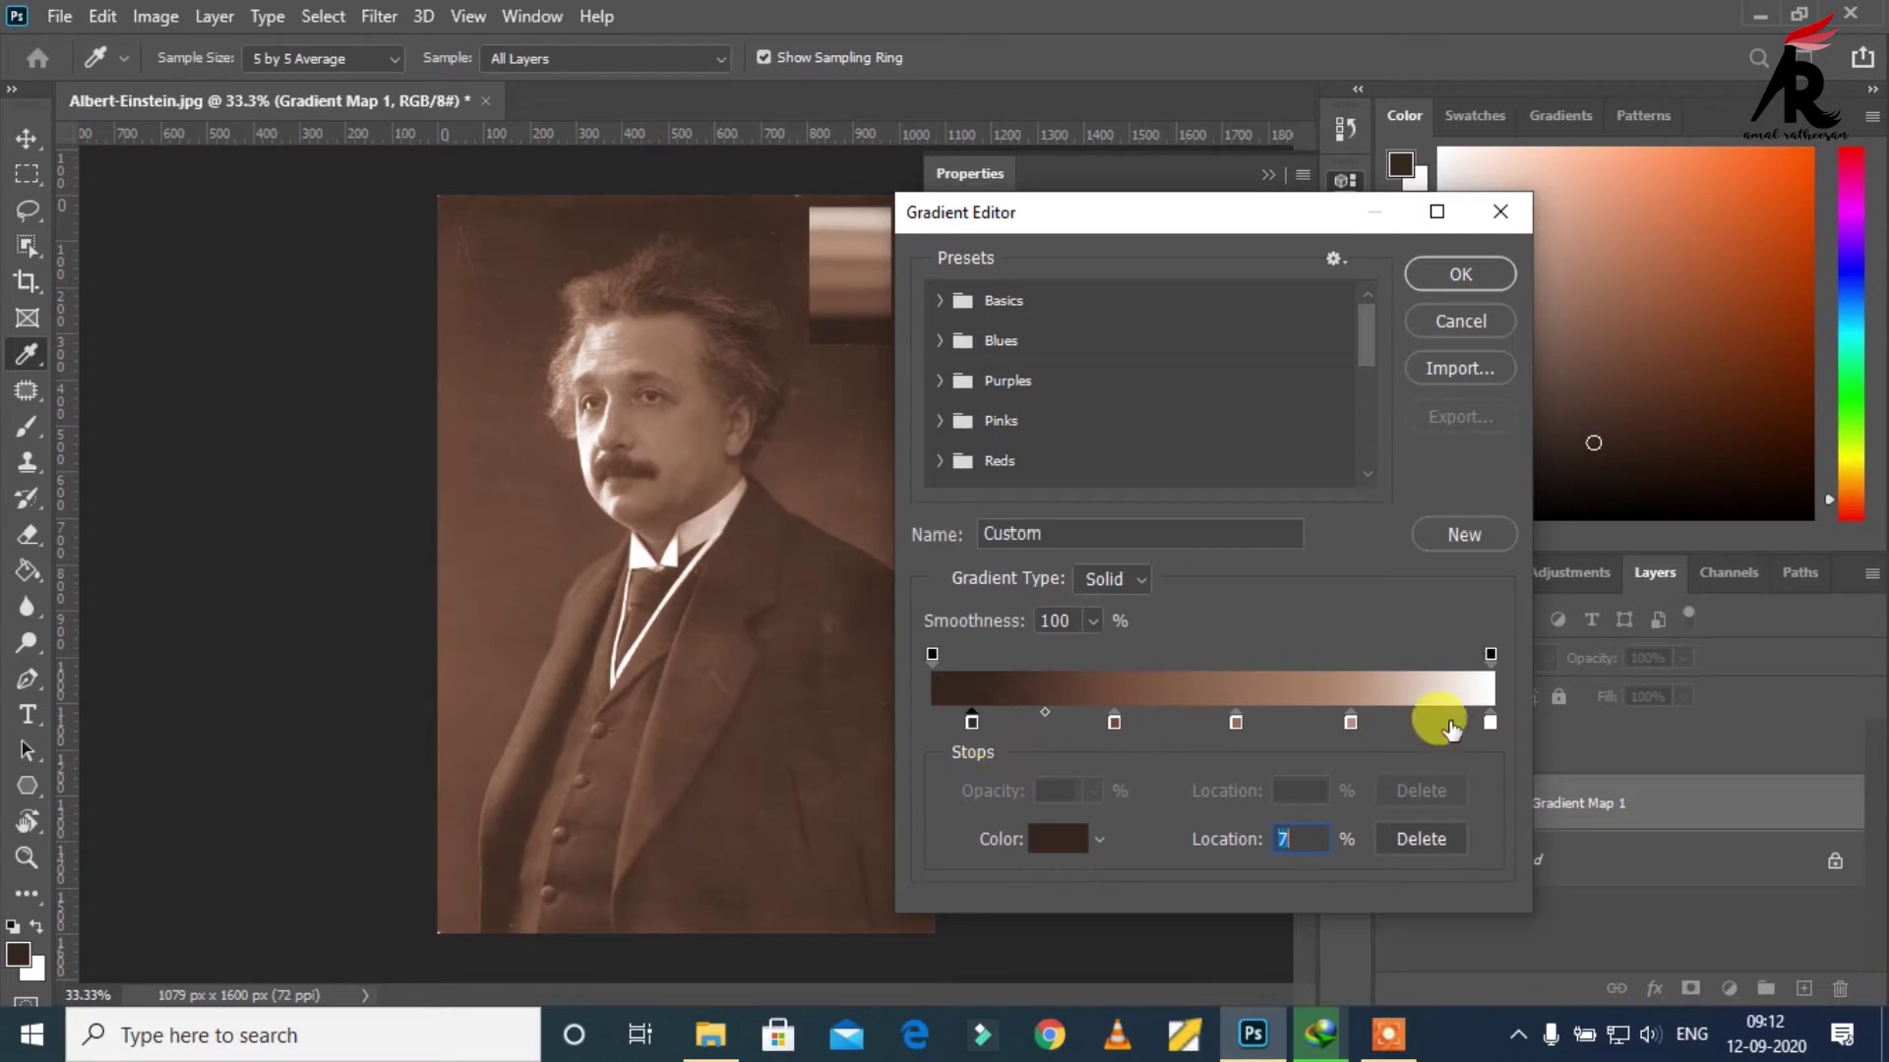
mouse_move(1490, 723)
left_mouse_down()
mouse_move(1466, 724)
mouse_move(1490, 724)
left_mouse_up()
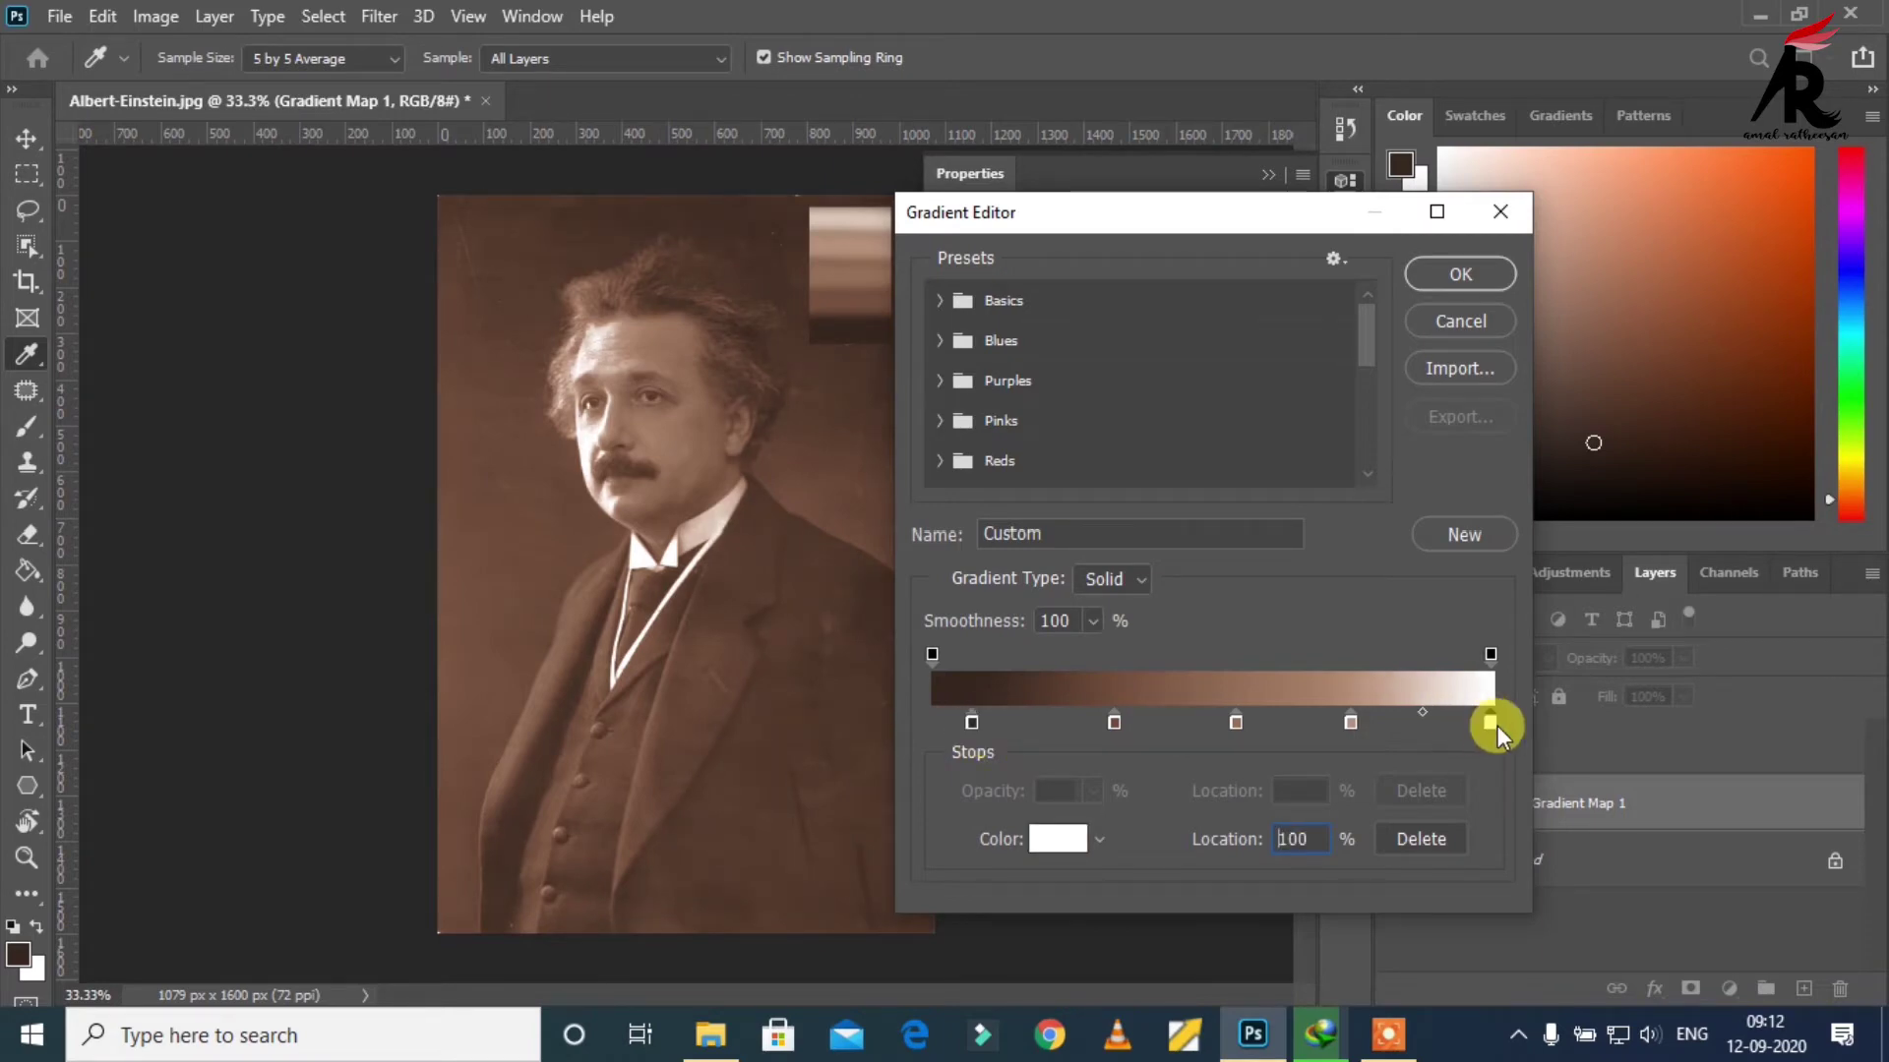
left_click_drag(1350, 724, 1393, 734)
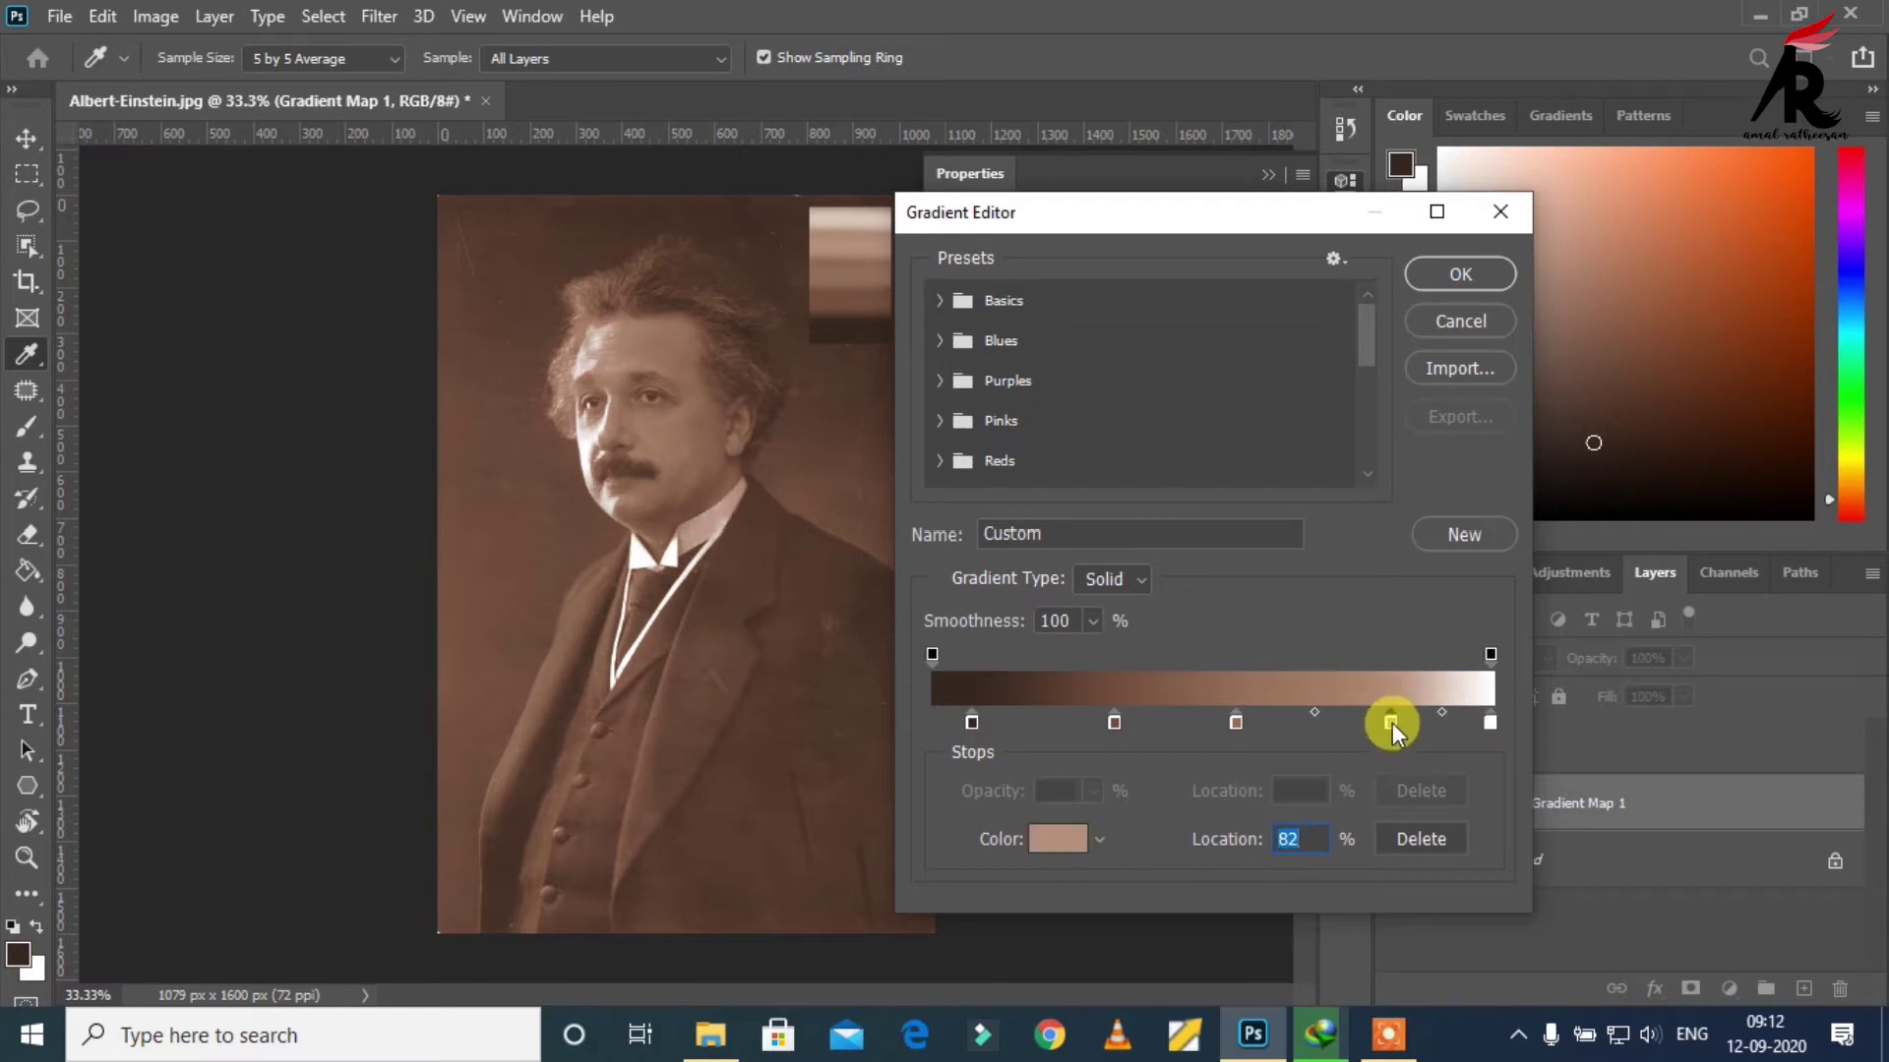
left_click_drag(1391, 723, 1378, 722)
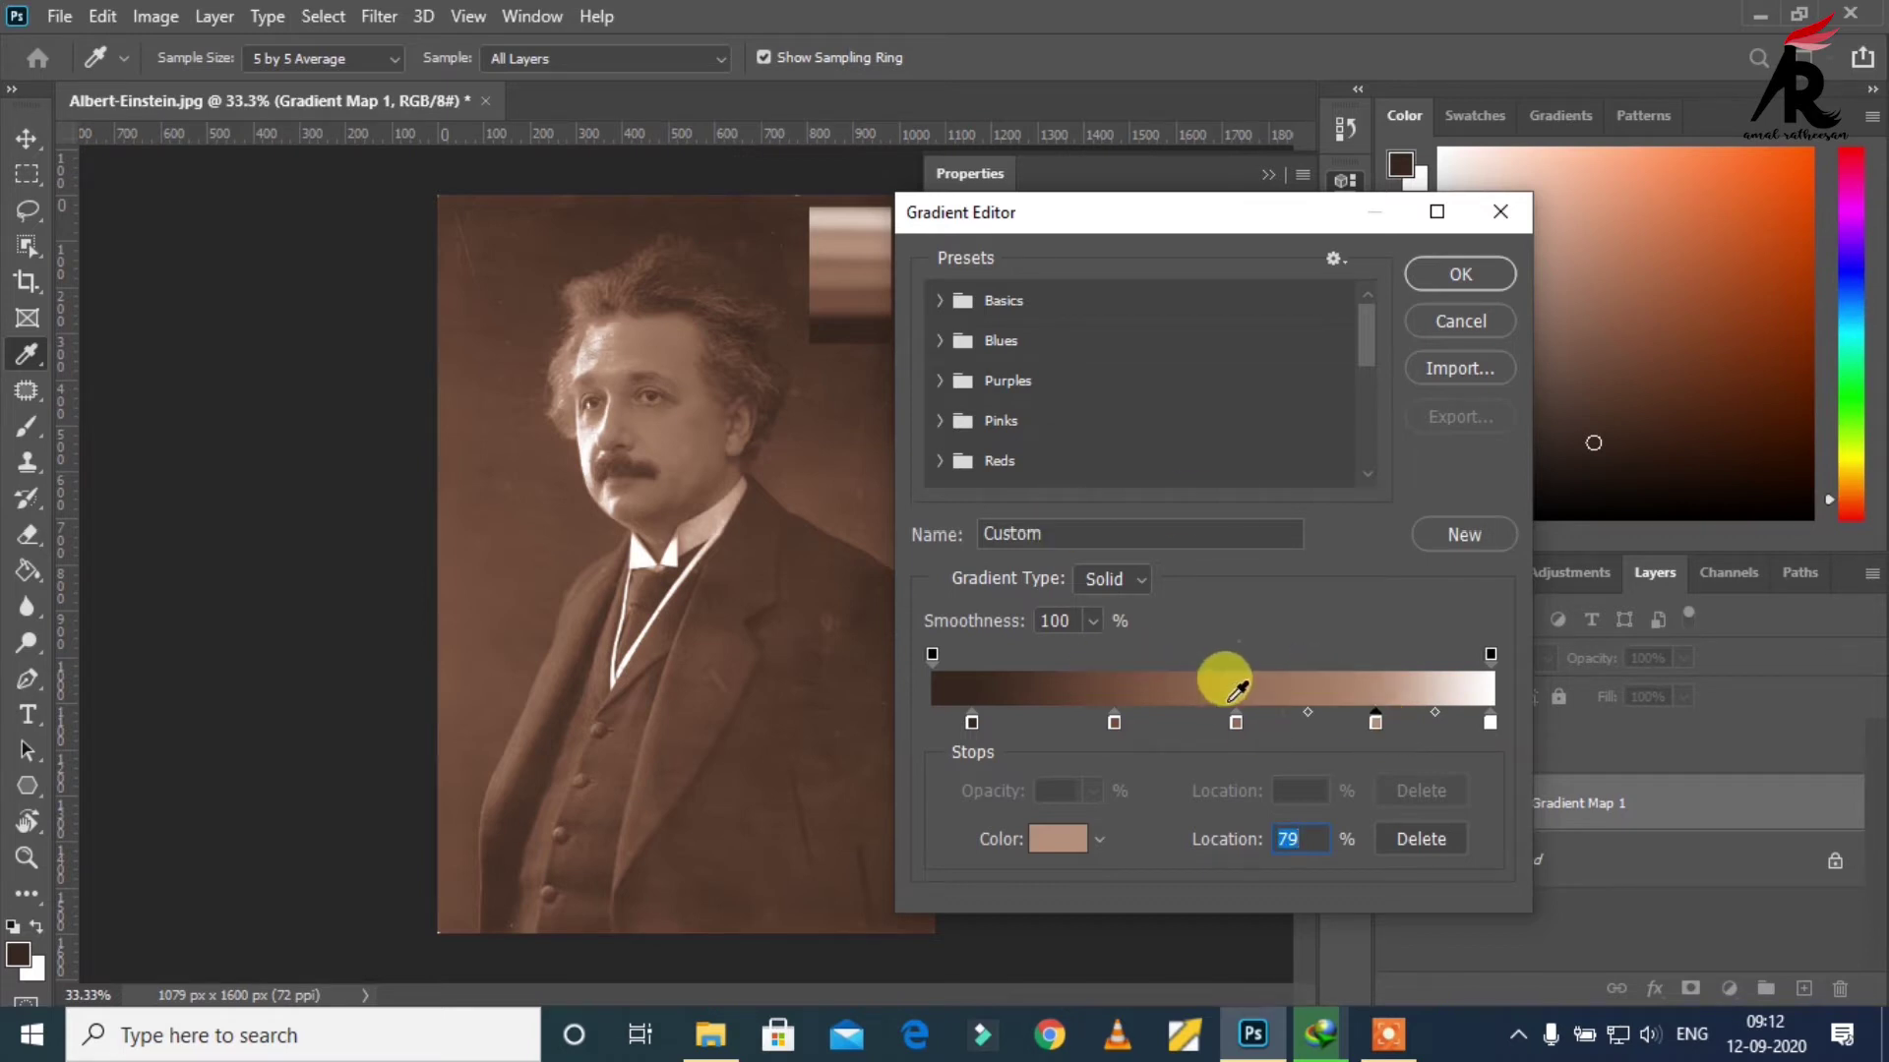
left_click_drag(1236, 724, 1249, 728)
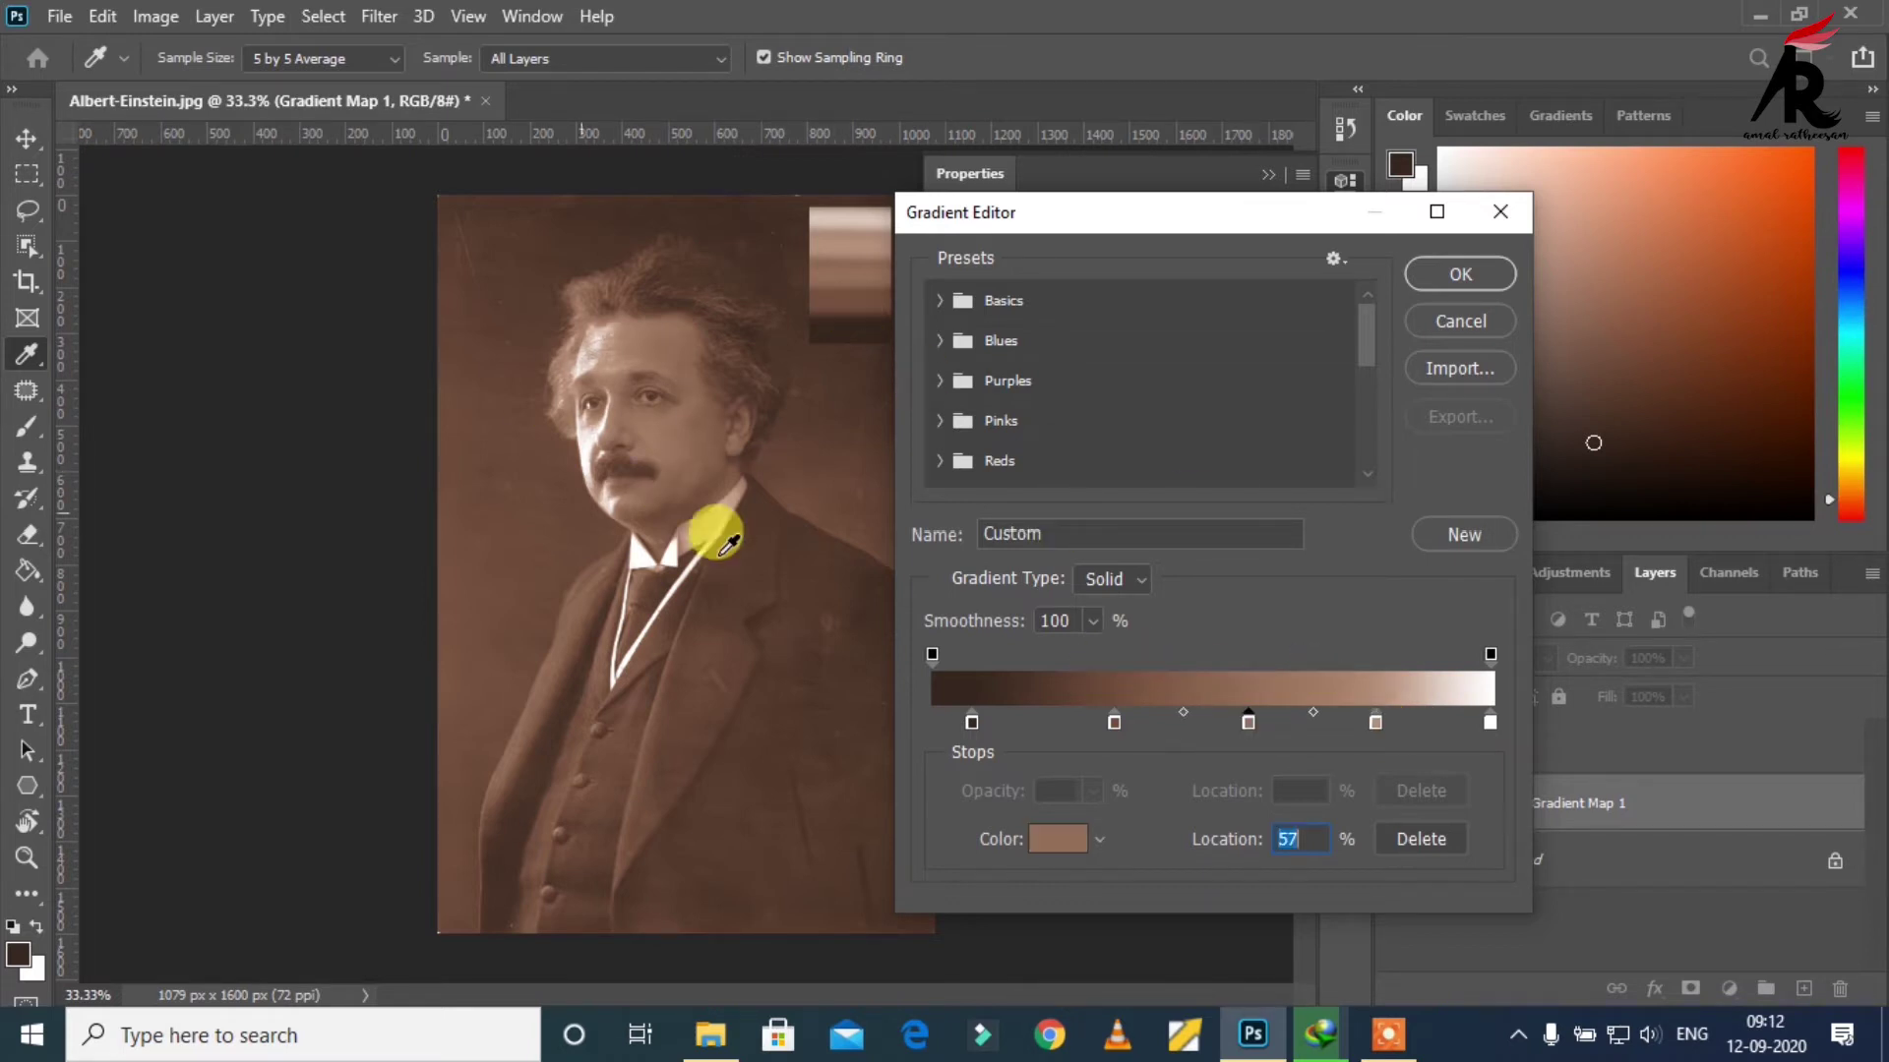
Step: Apply the skin-tone gradient and invert its mask to black, hiding the tint
left_click(1439, 276)
left_click(1267, 176)
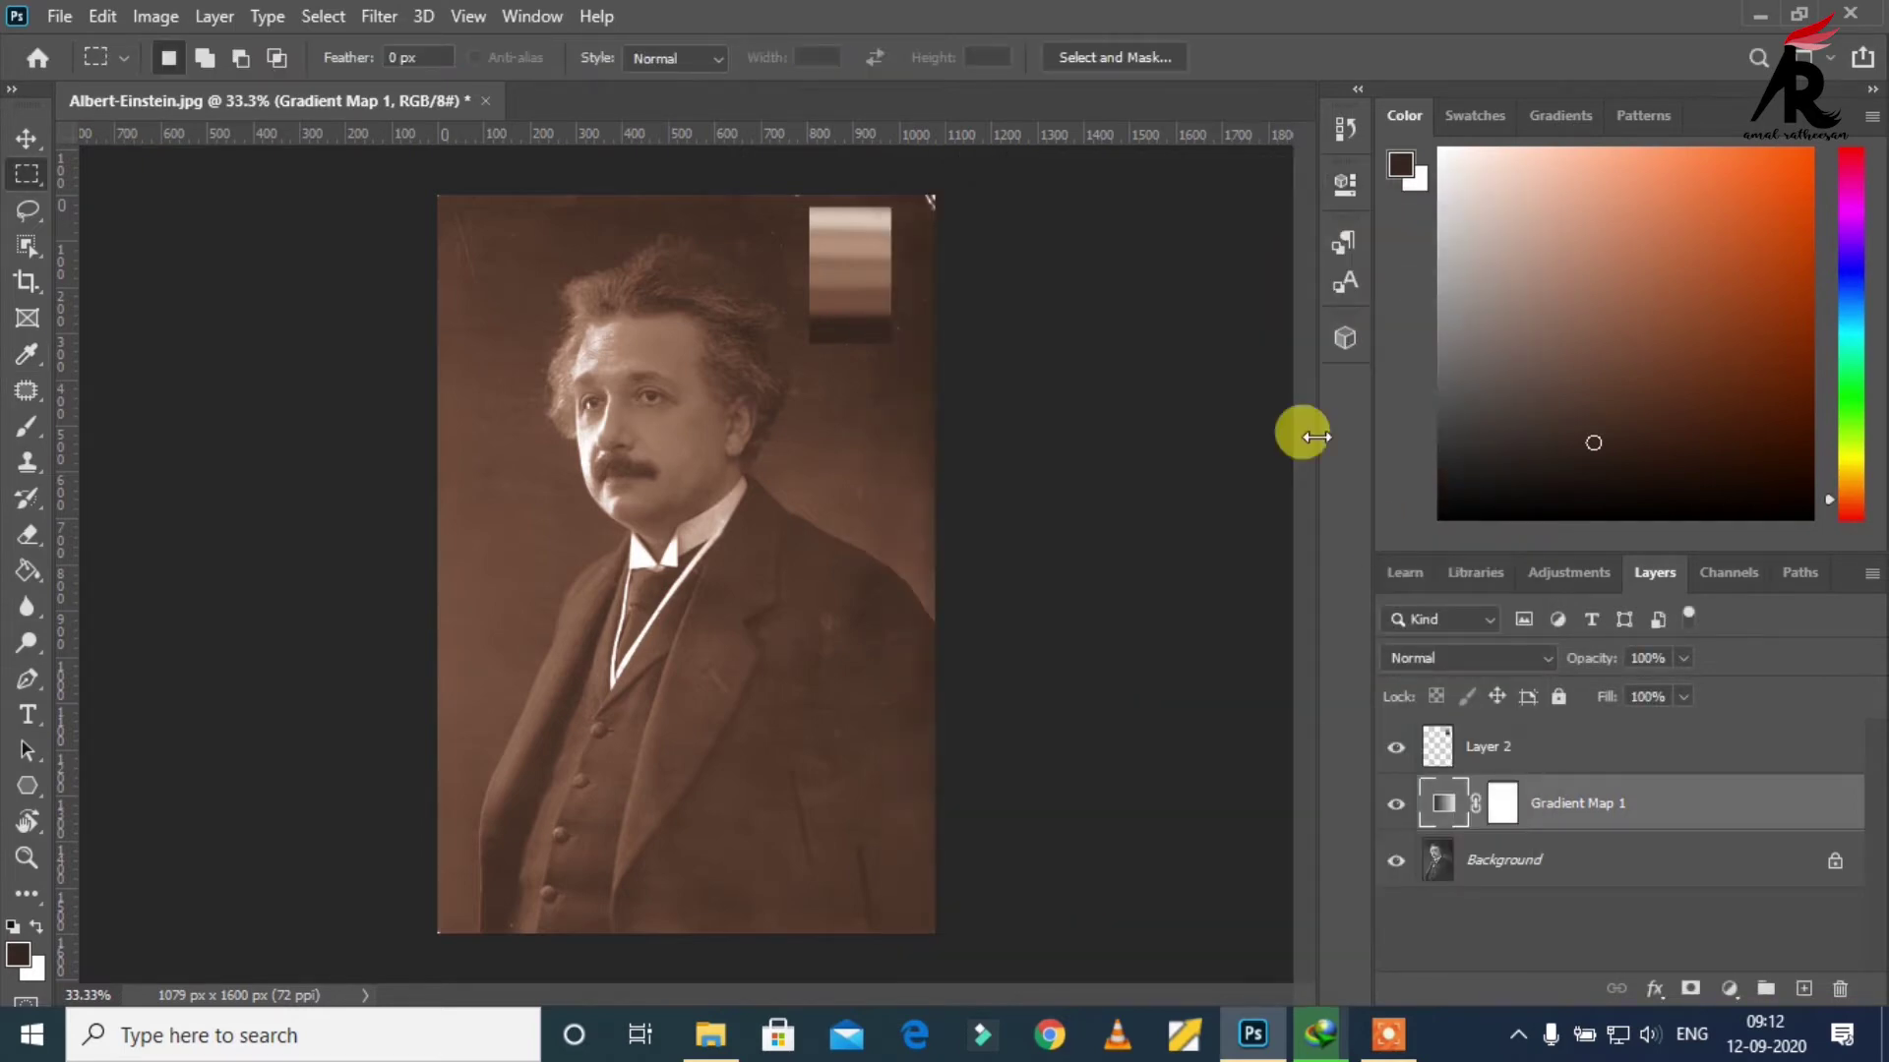
left_click(1510, 812)
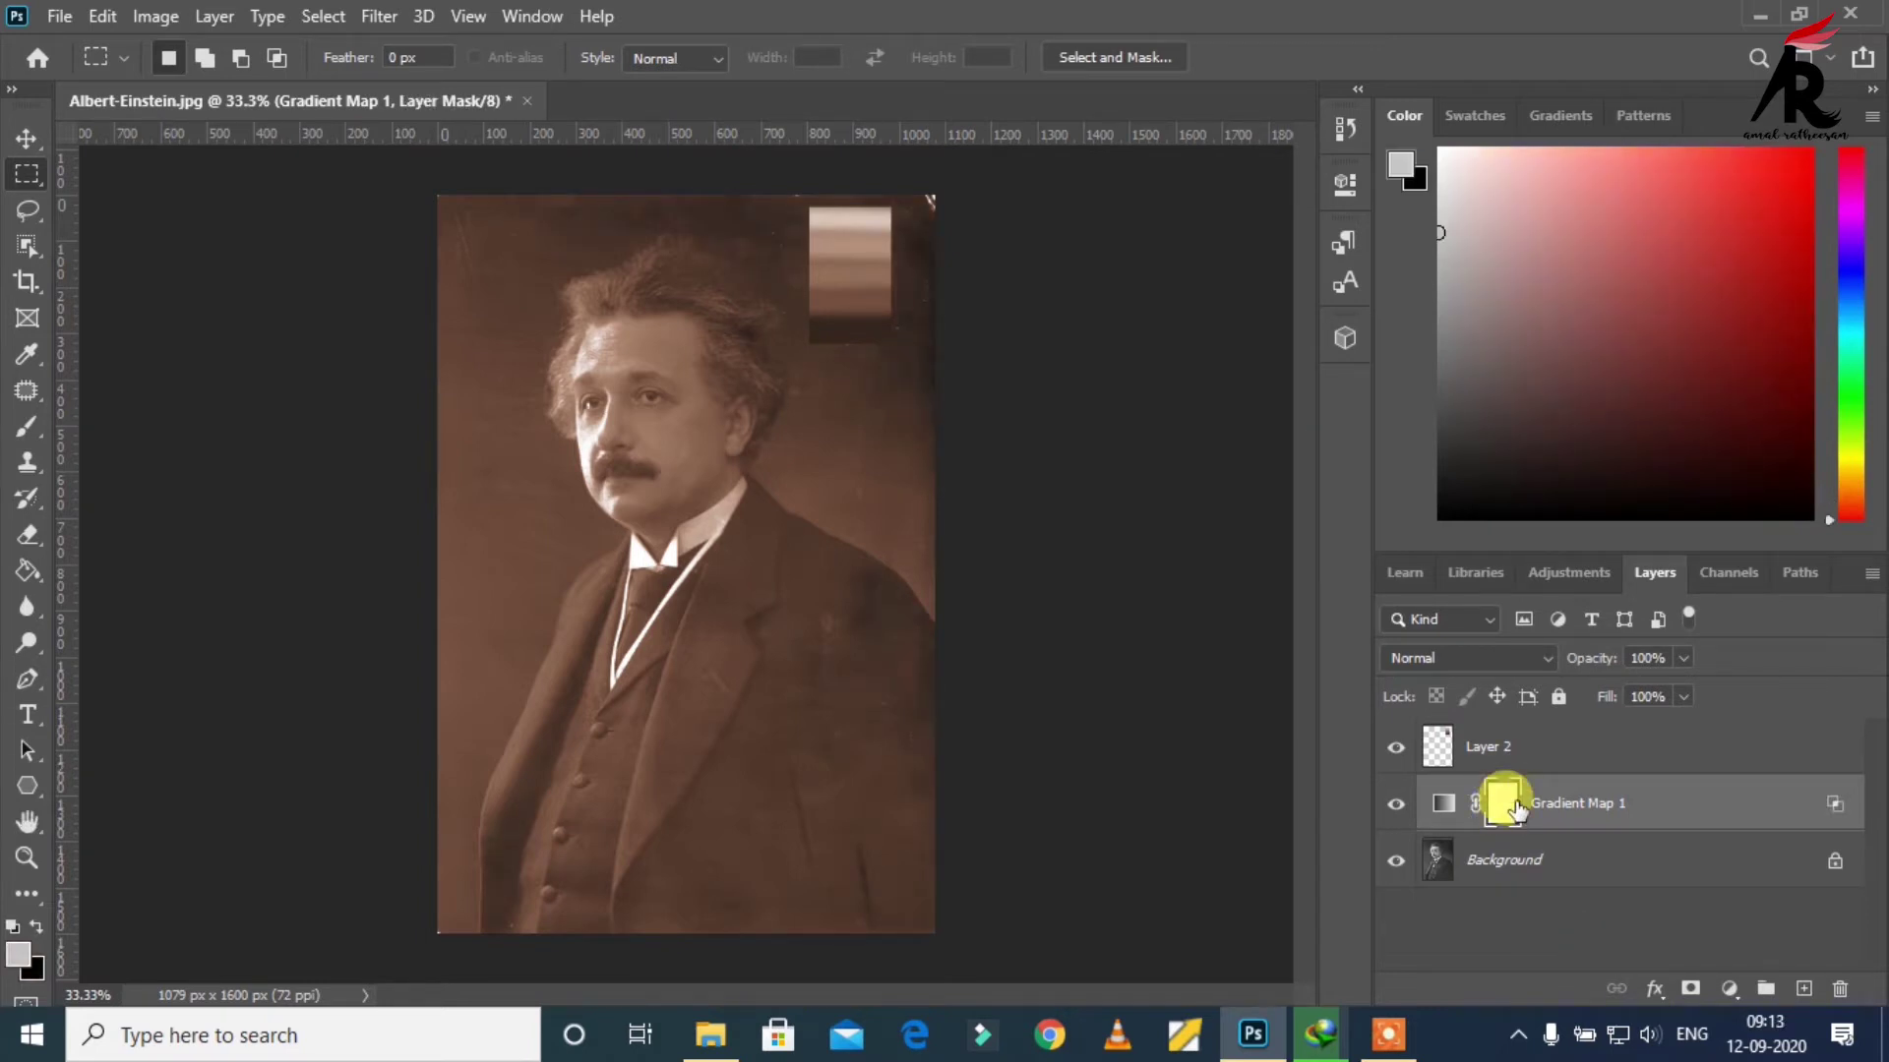
key("ctrl+i")
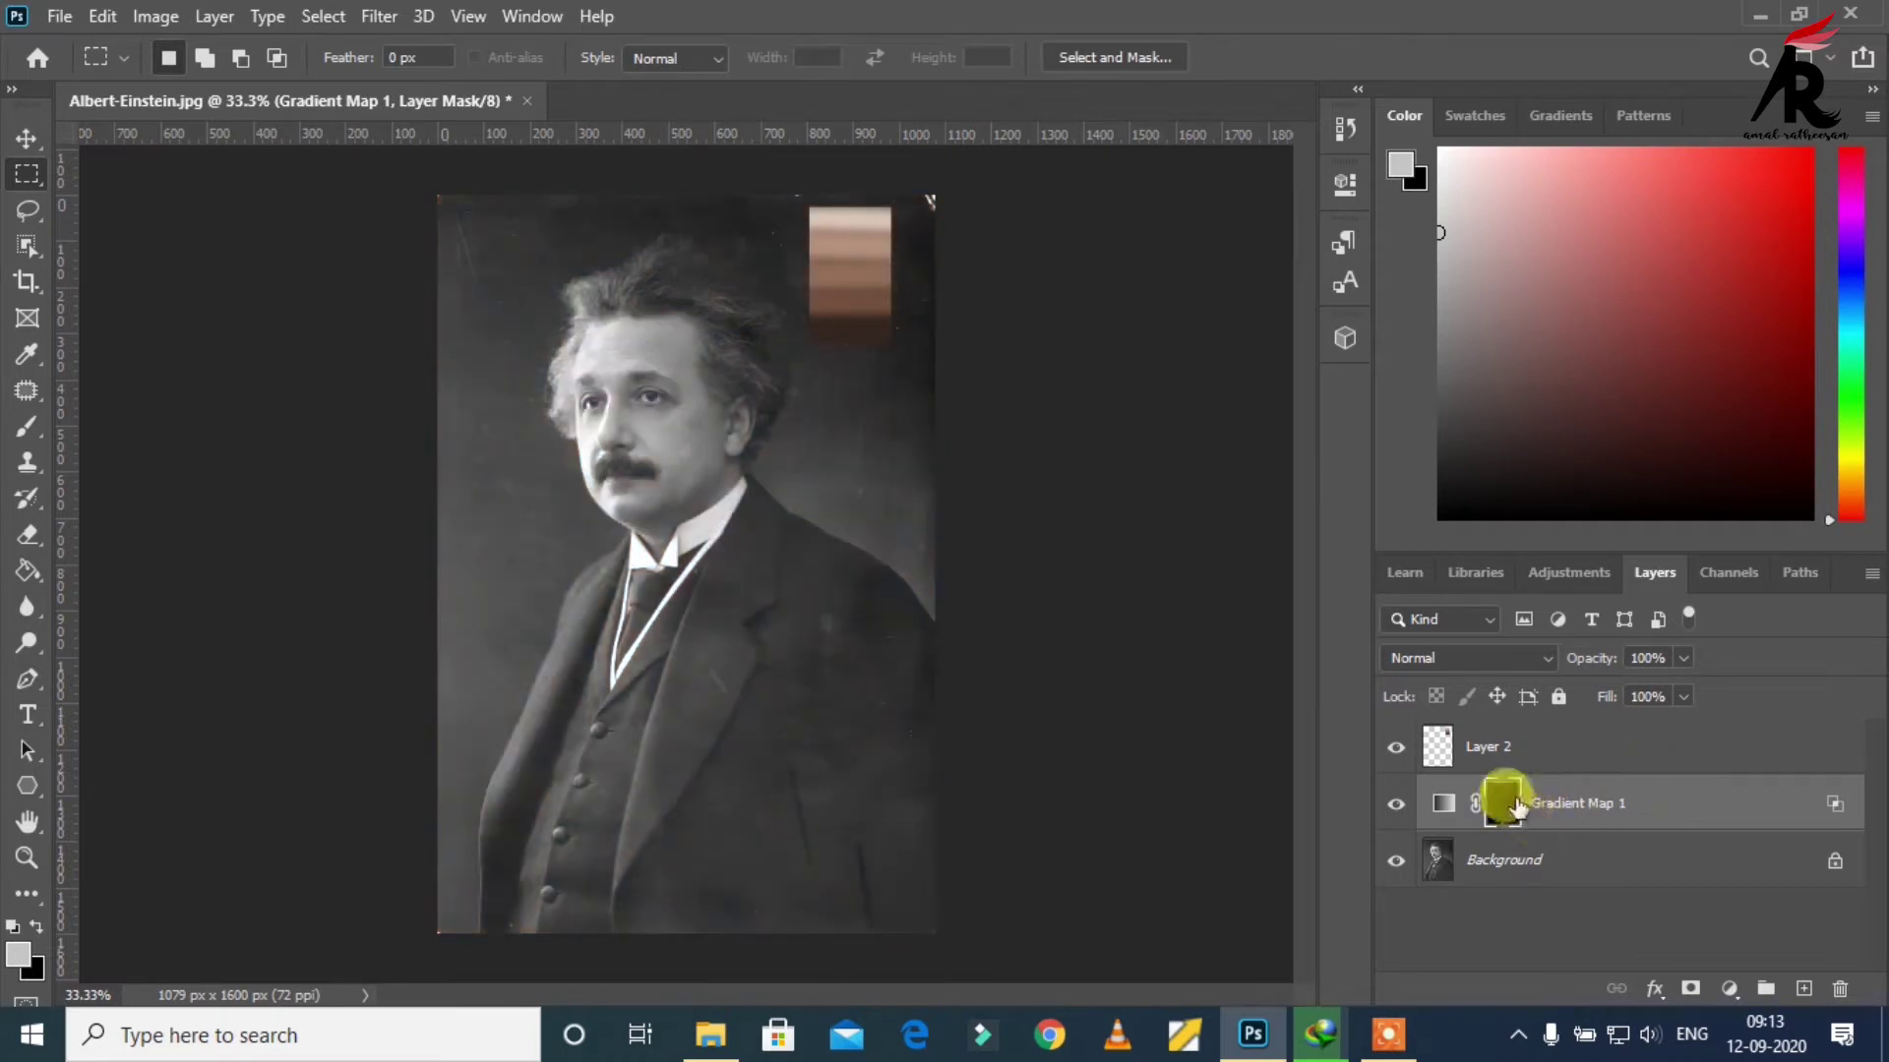
Step: Rename the Gradient Map 1 layer to 'Face'
left_click_drag(1496, 809, 1587, 812)
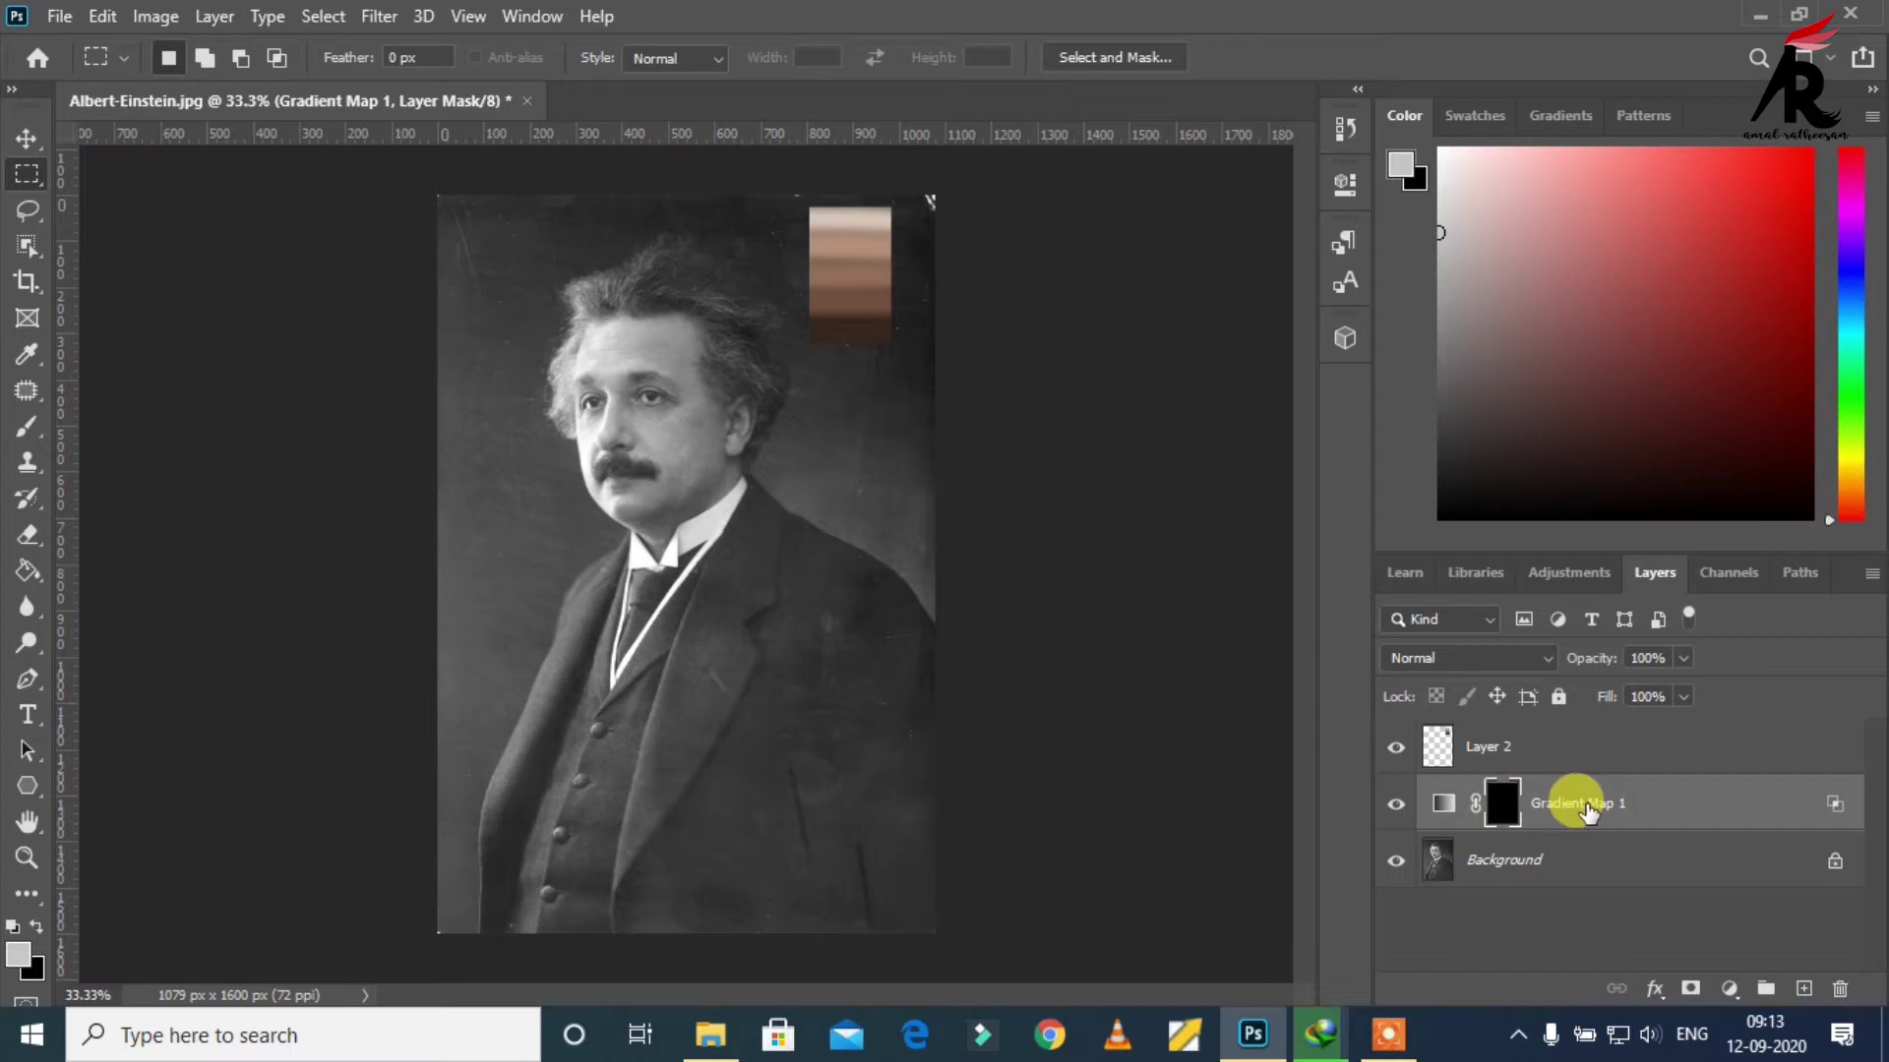
double_click(1586, 804)
type("Face")
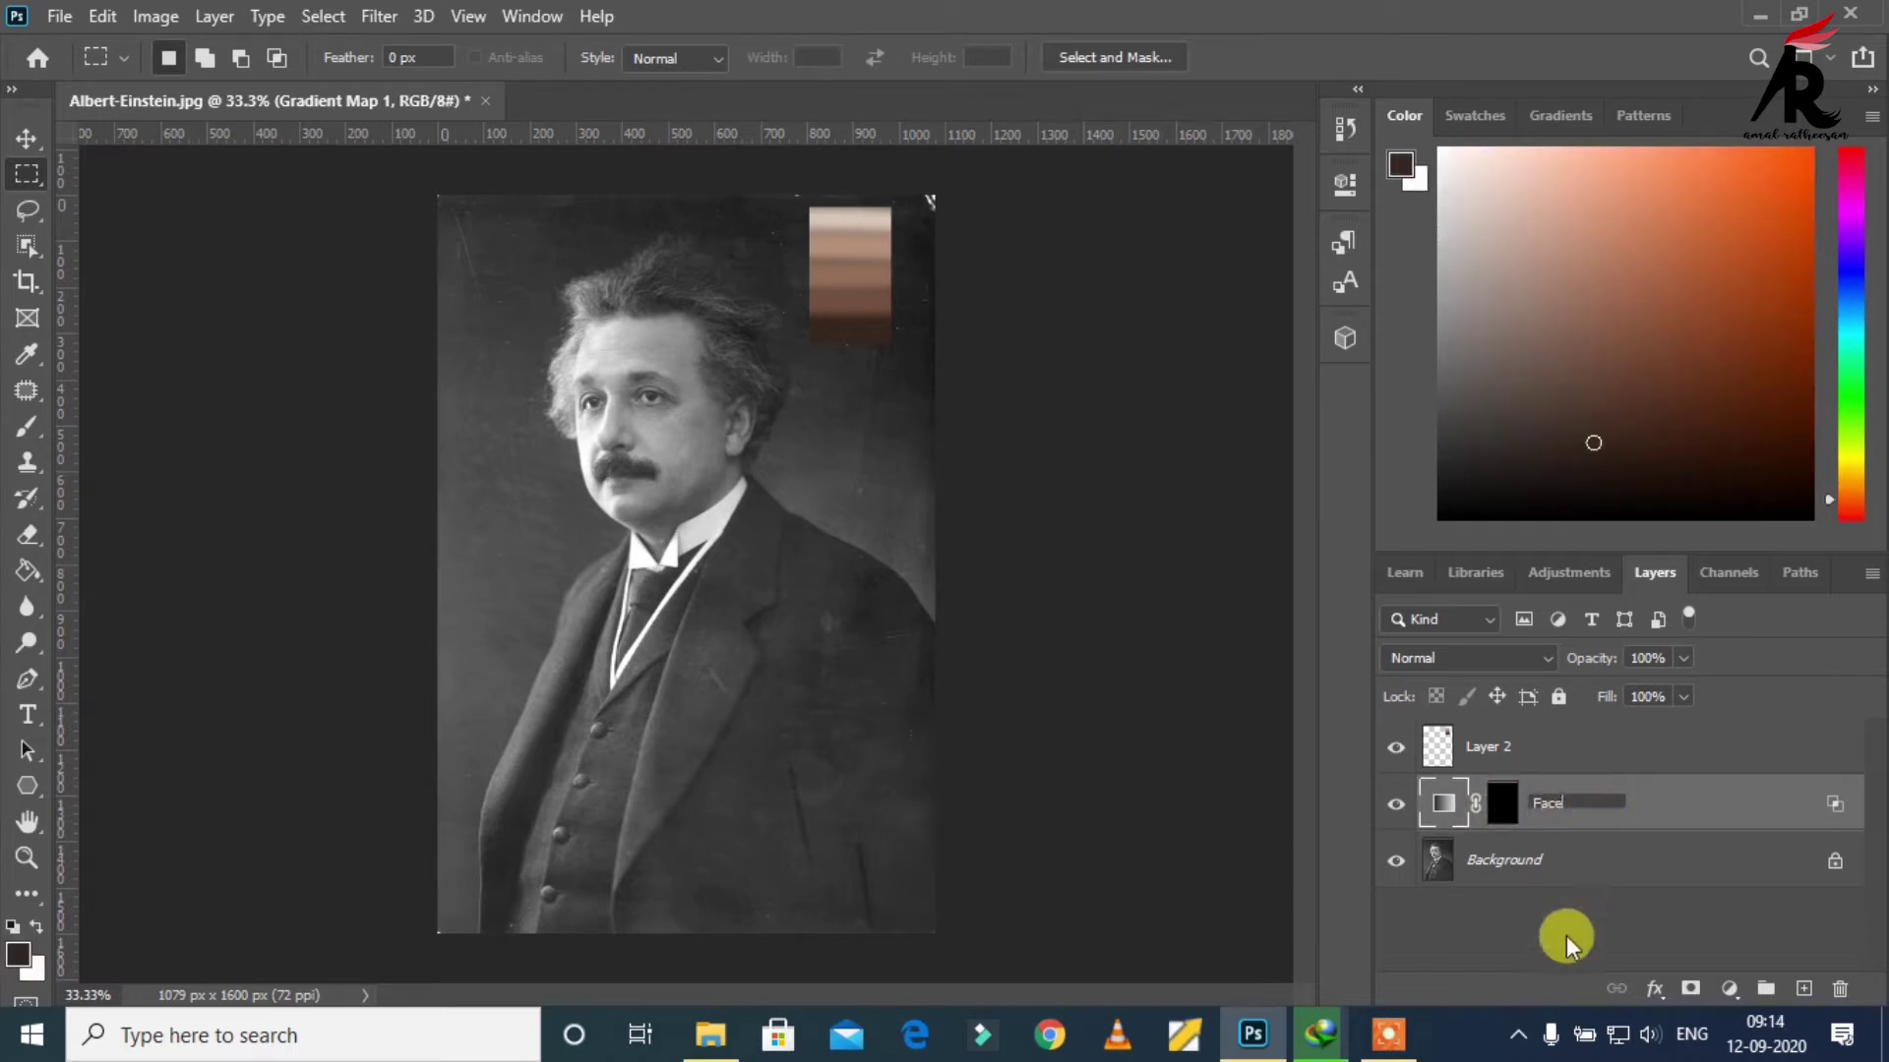
left_click(1566, 935)
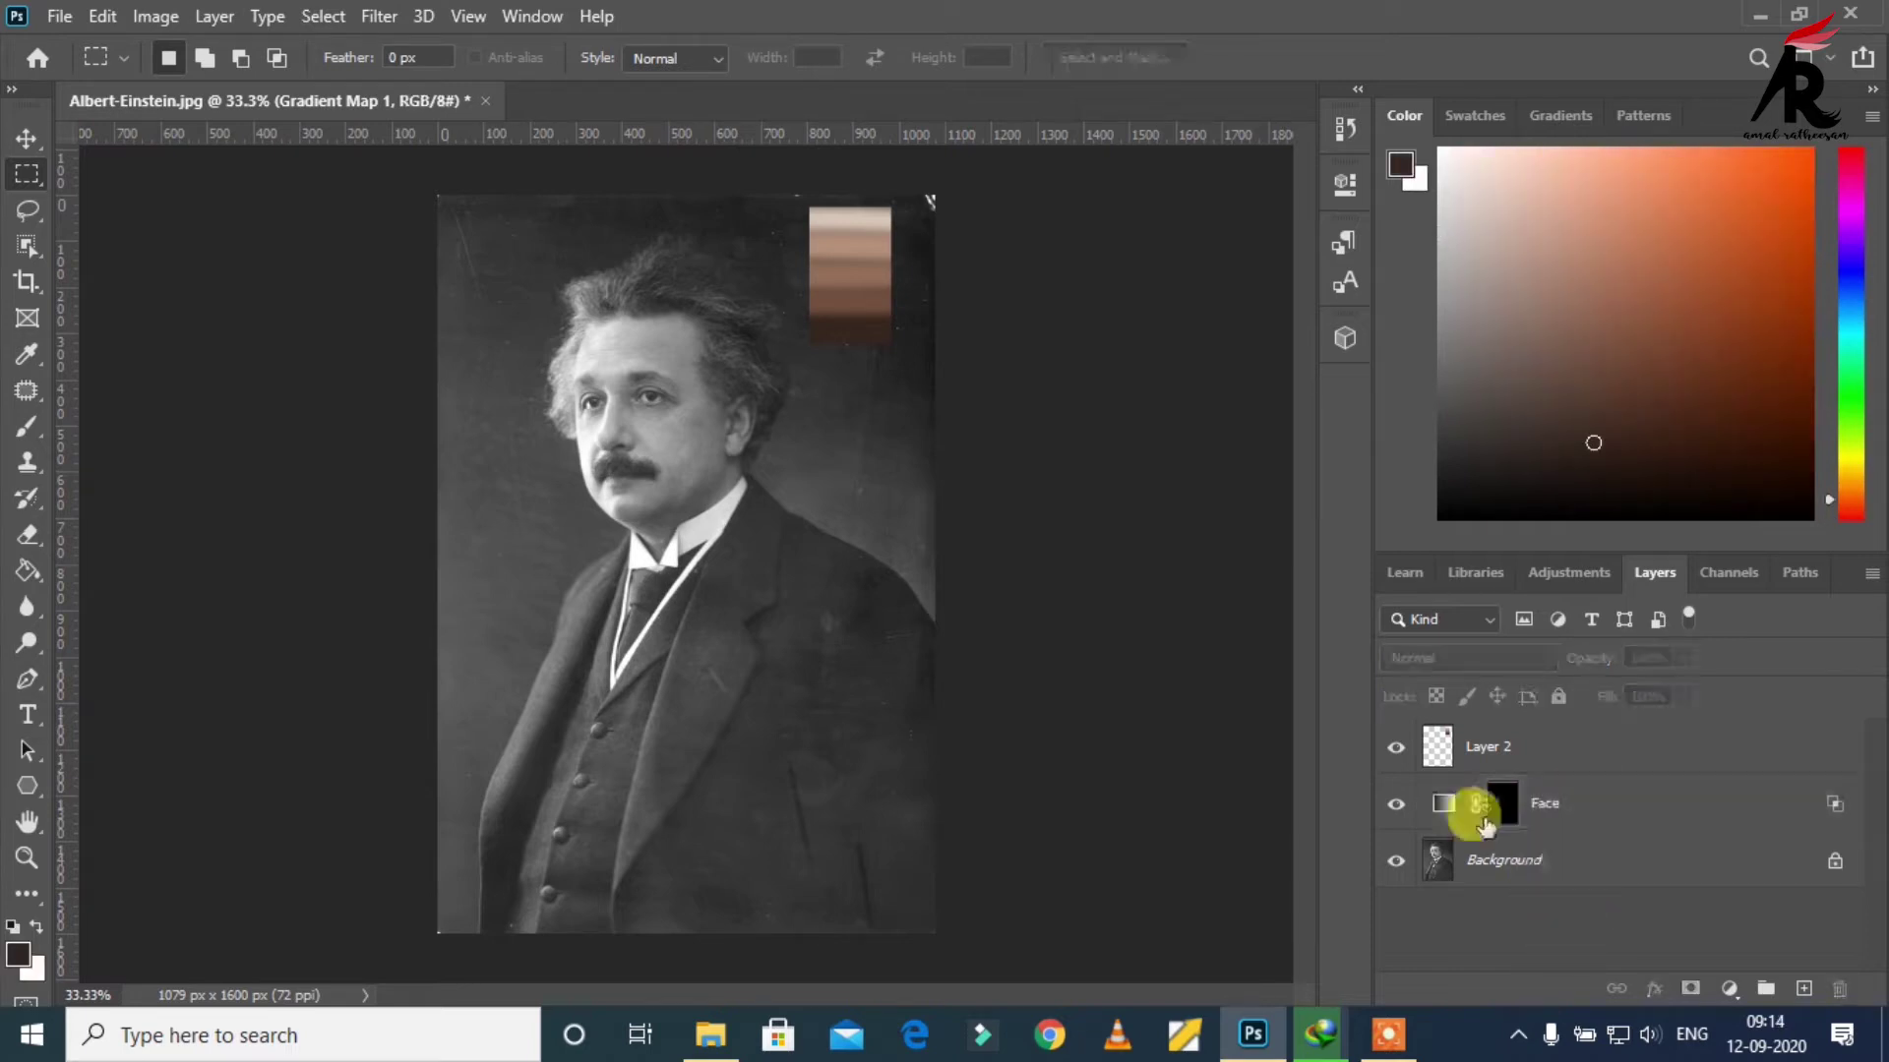
Step: Zoom and pan to frame Einstein's forehead and hair
left_click(611, 461)
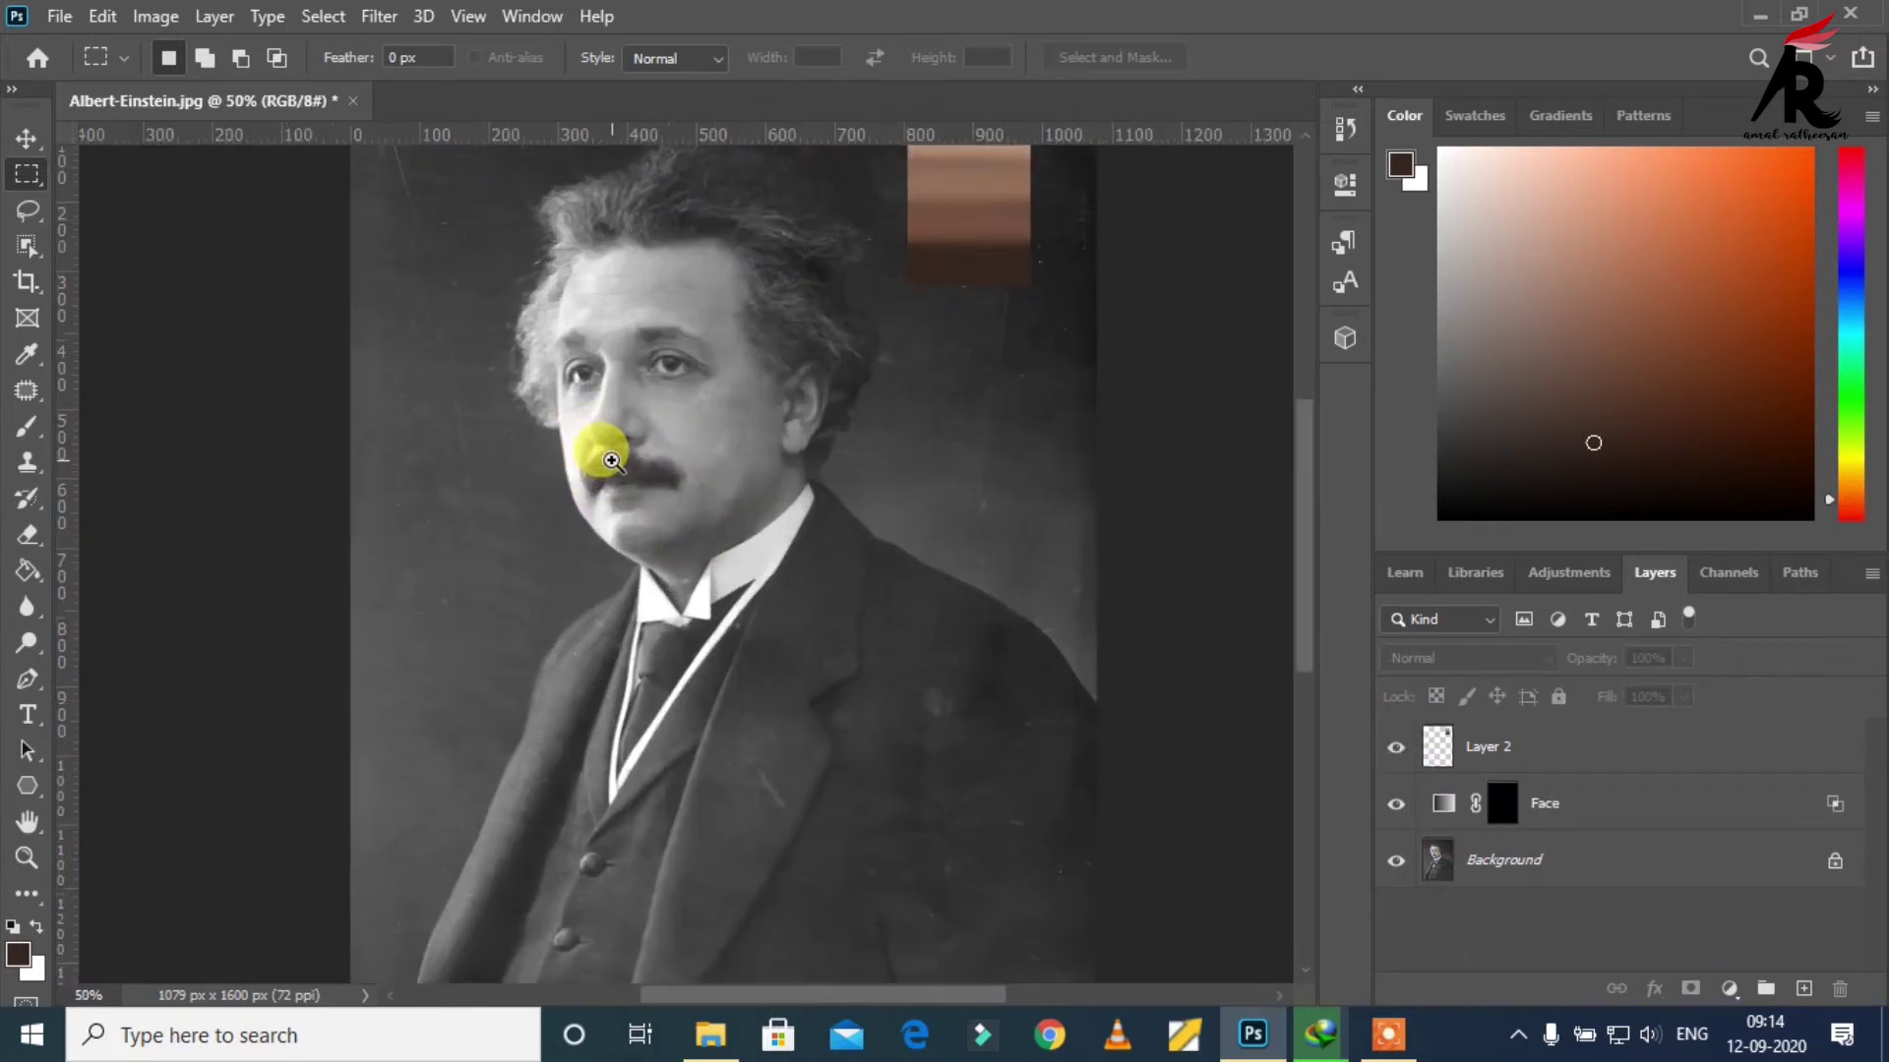
left_click(611, 422)
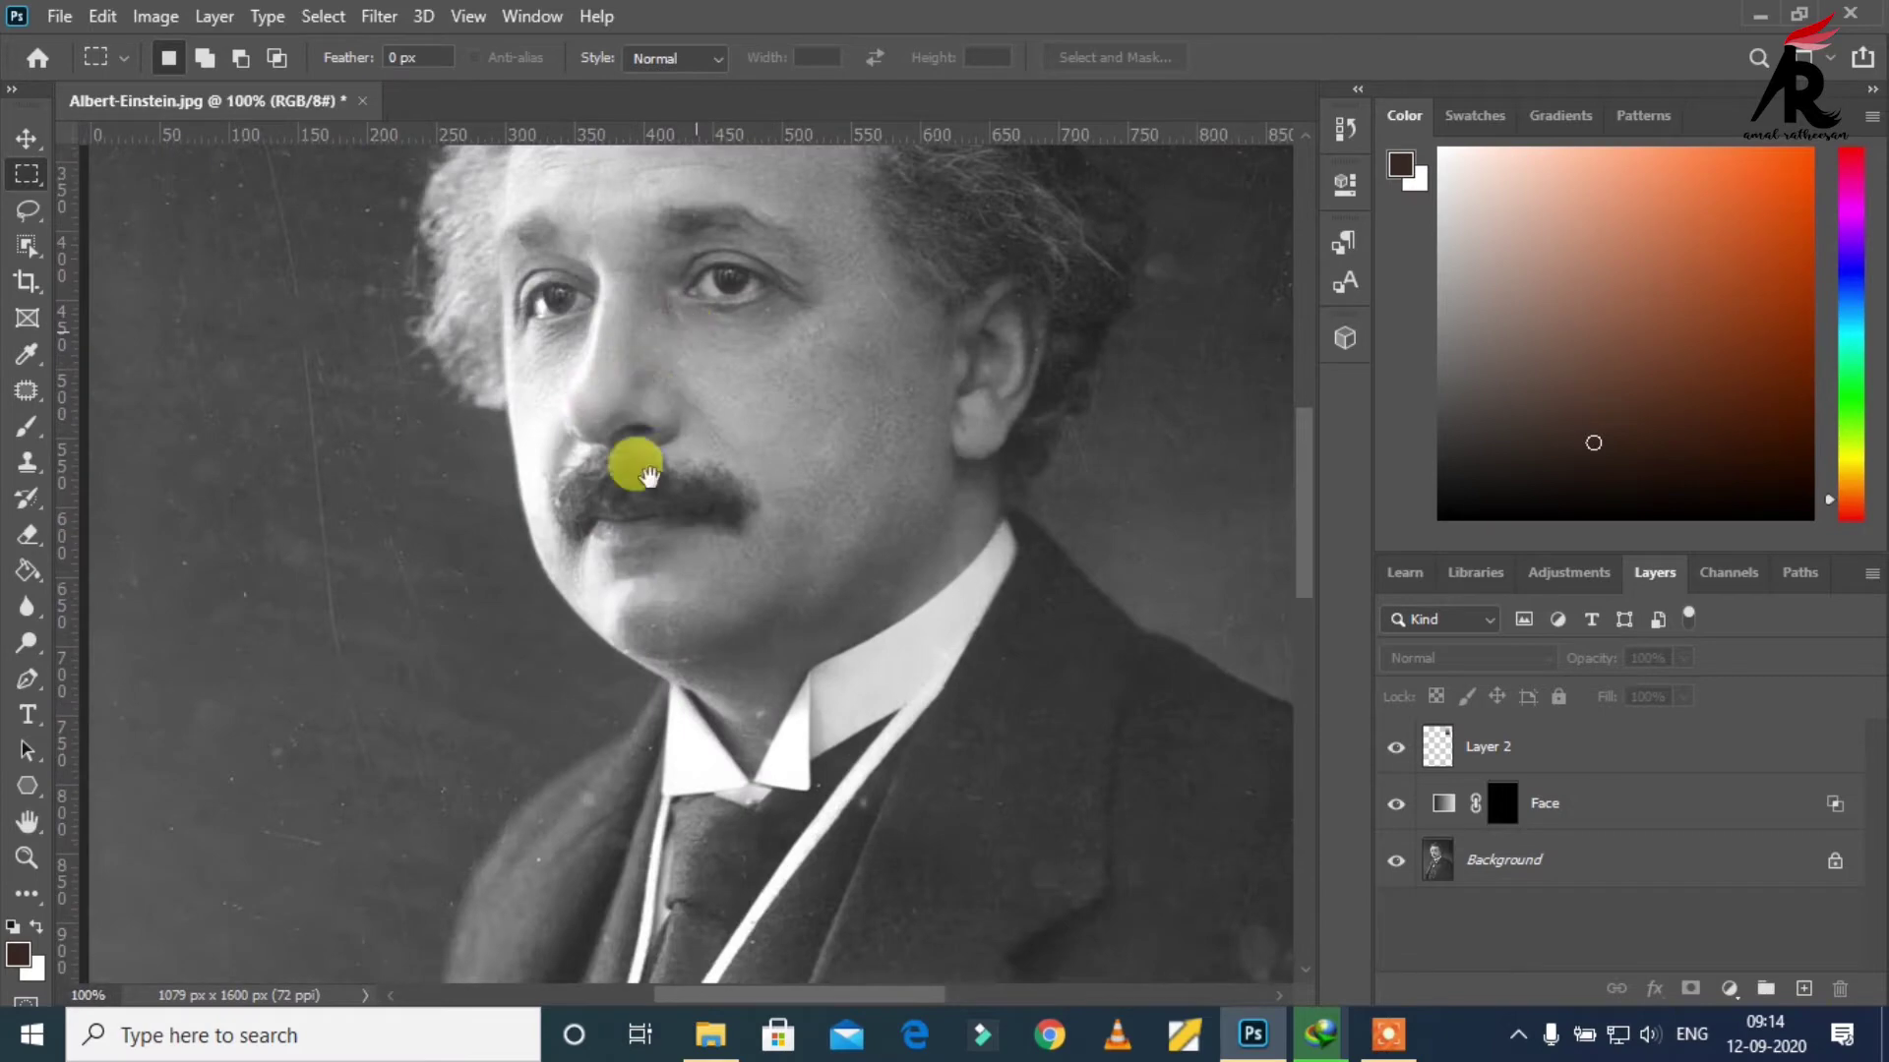
left_click(624, 532)
left_click(637, 539)
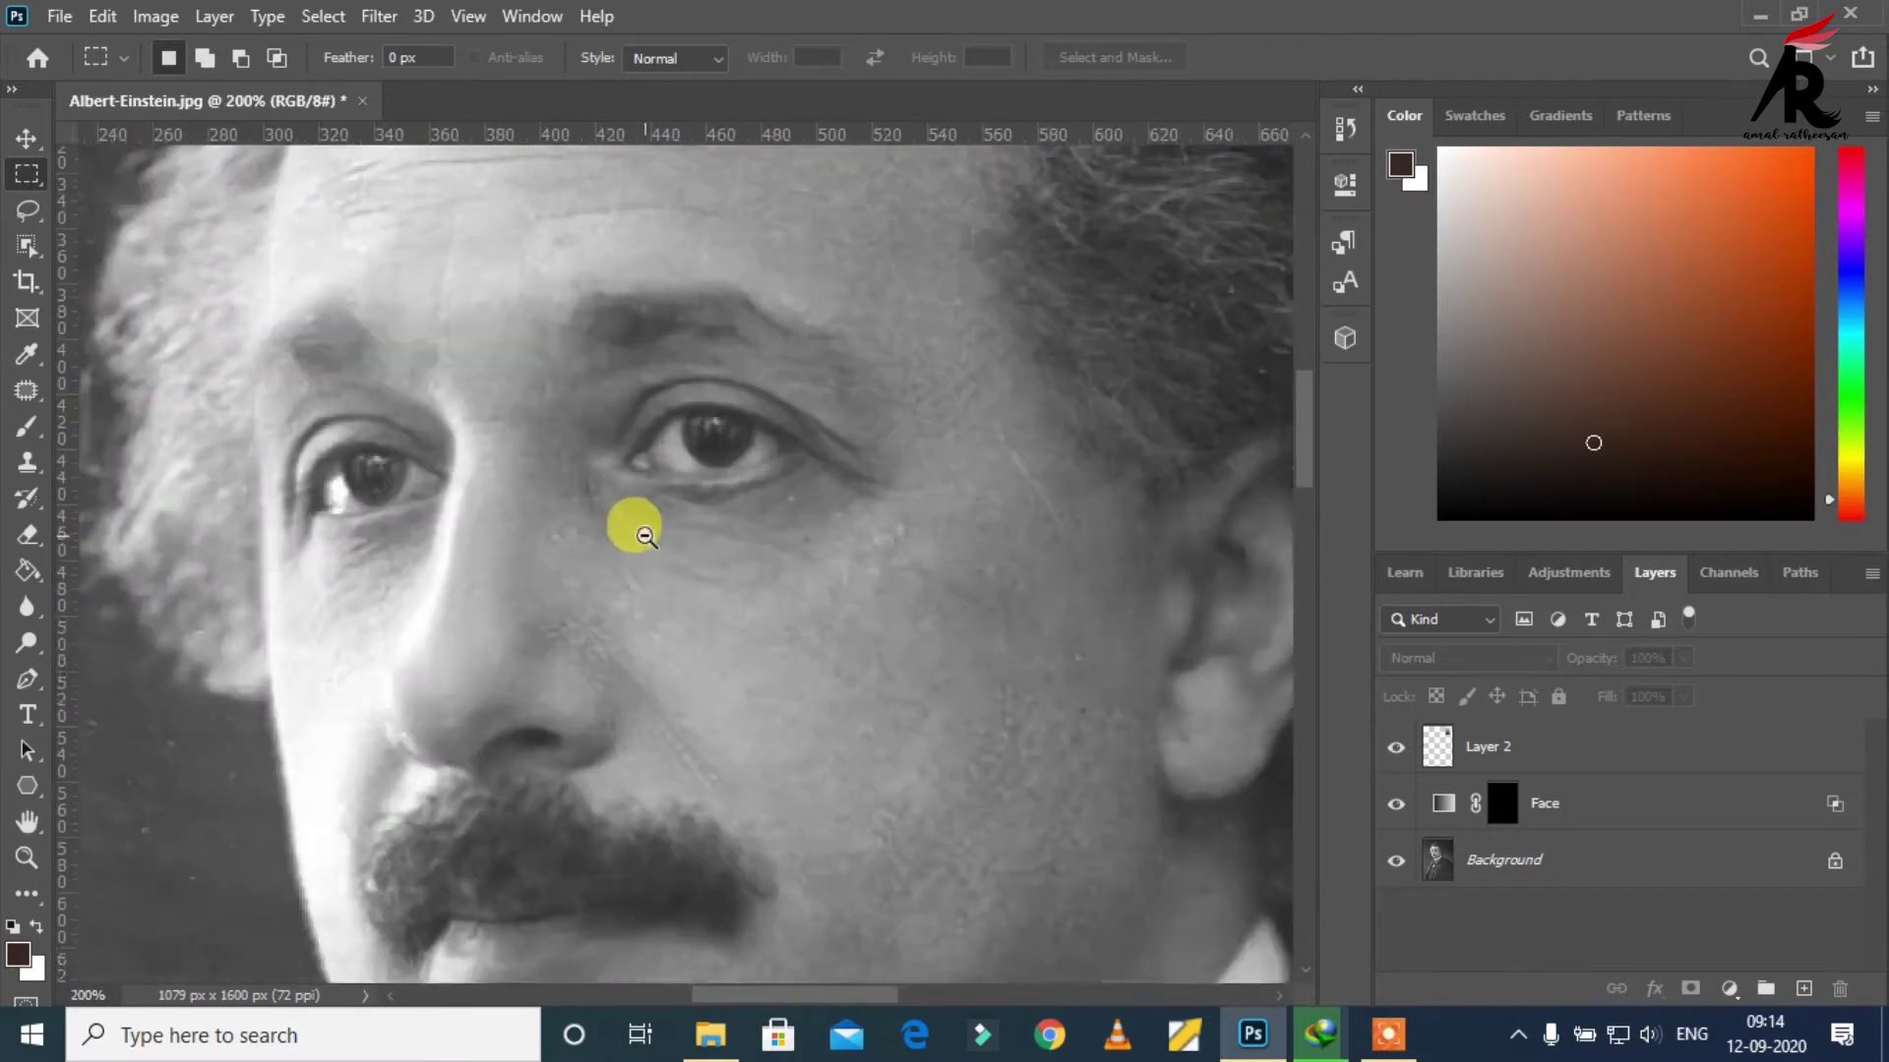
left_click(644, 534, "alt")
left_click(618, 526)
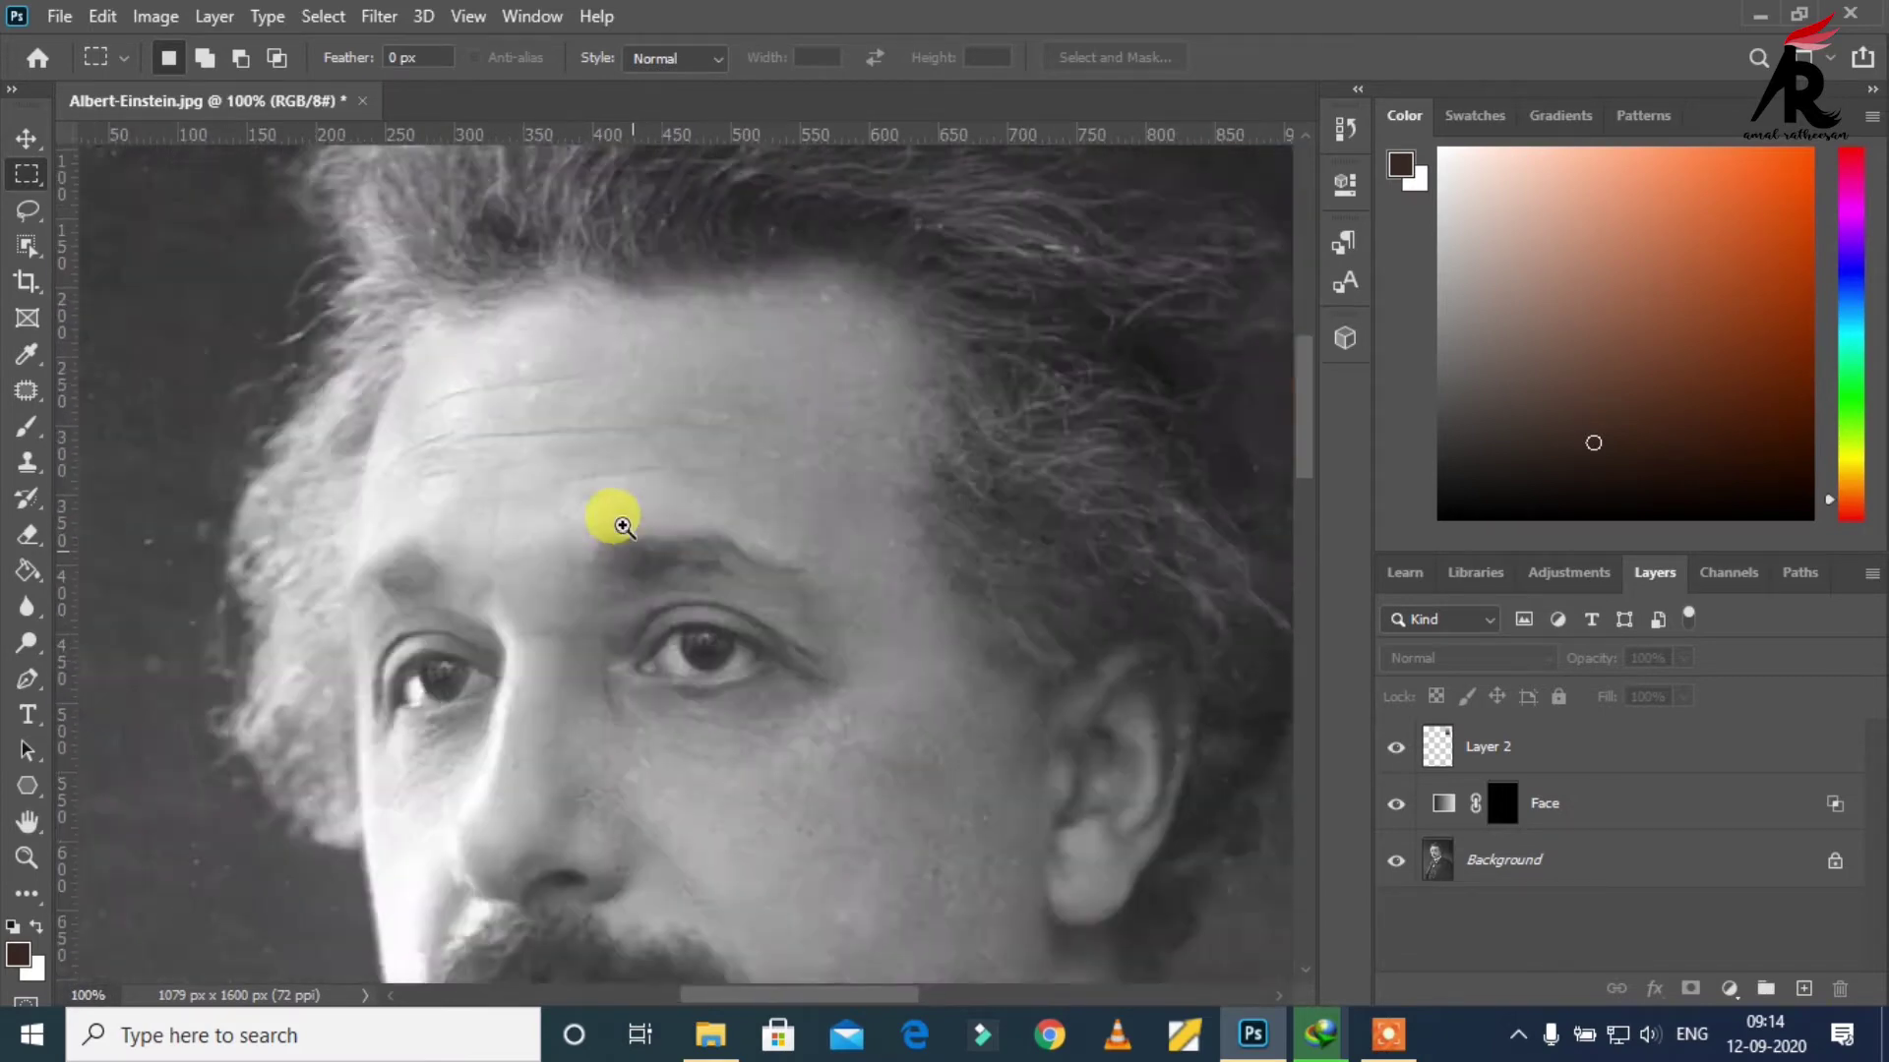
left_click_drag(634, 479, 666, 540)
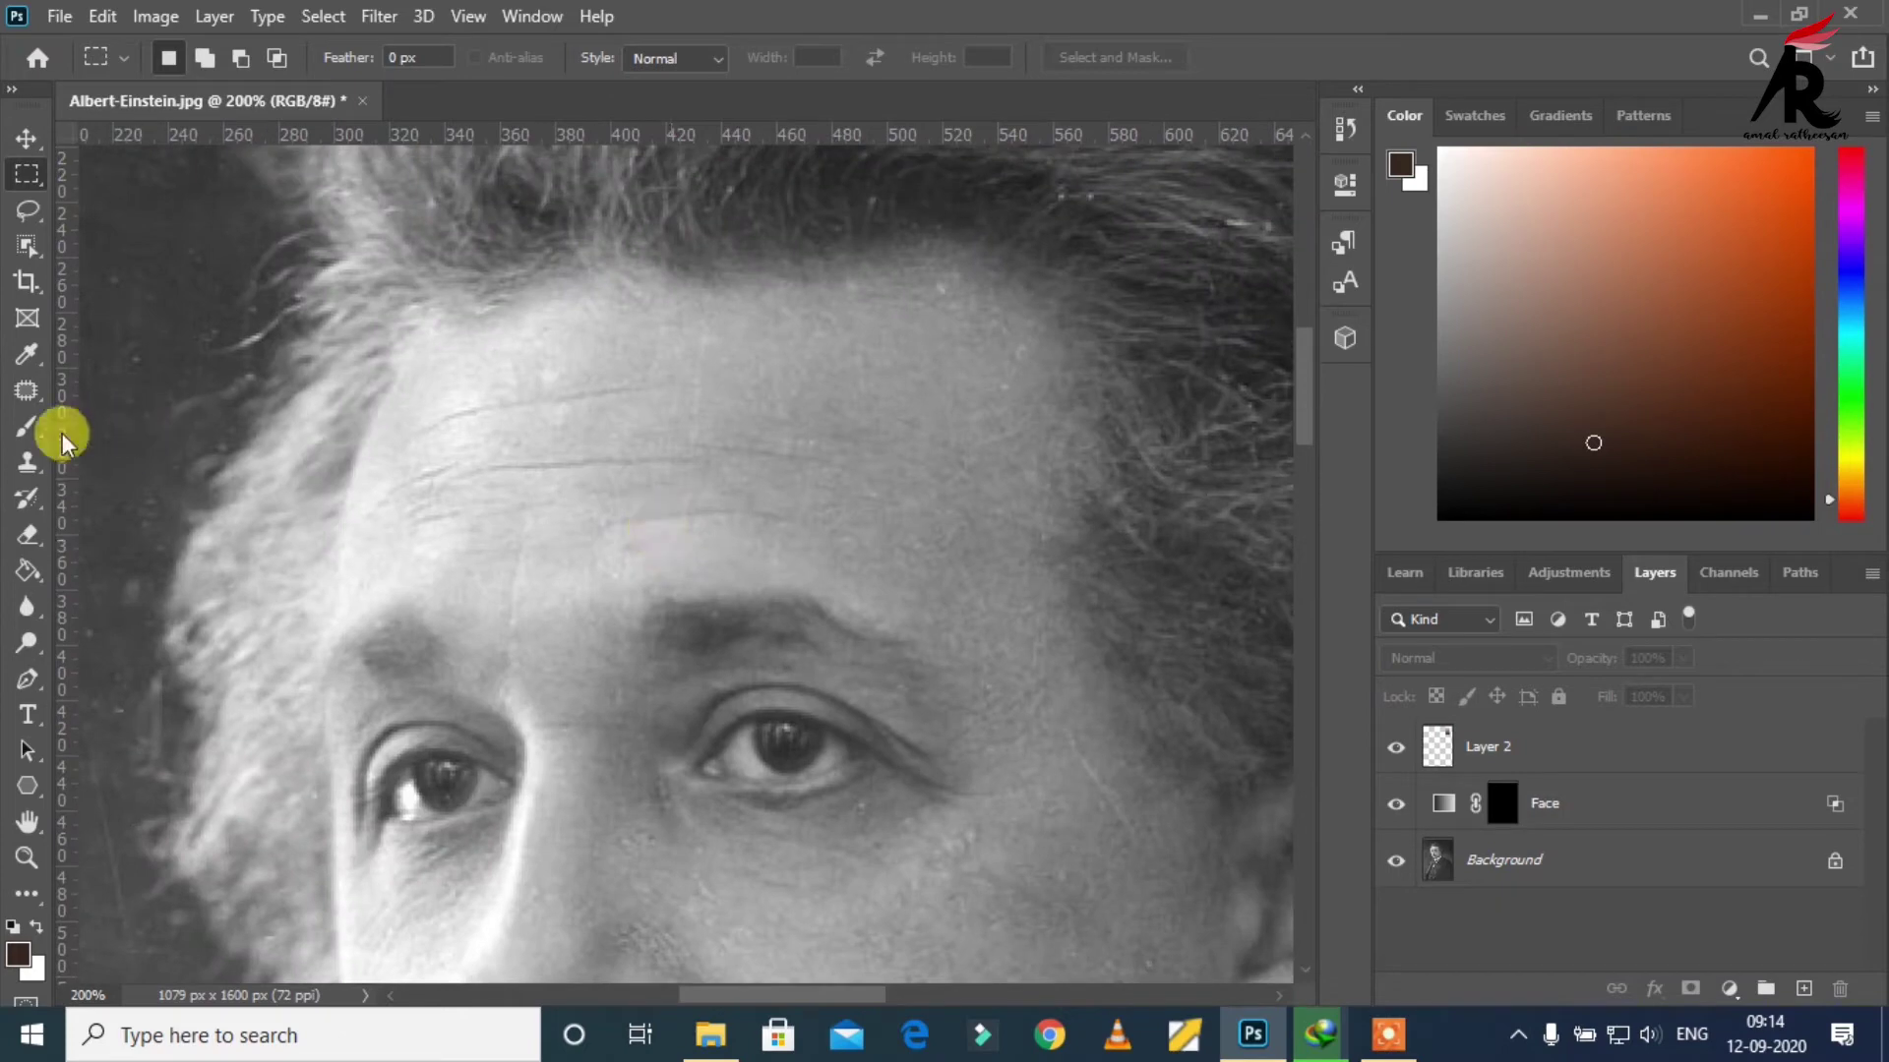
Step: Pick the Brush tool and target the Face layer's mask for painting
left_click(34, 432)
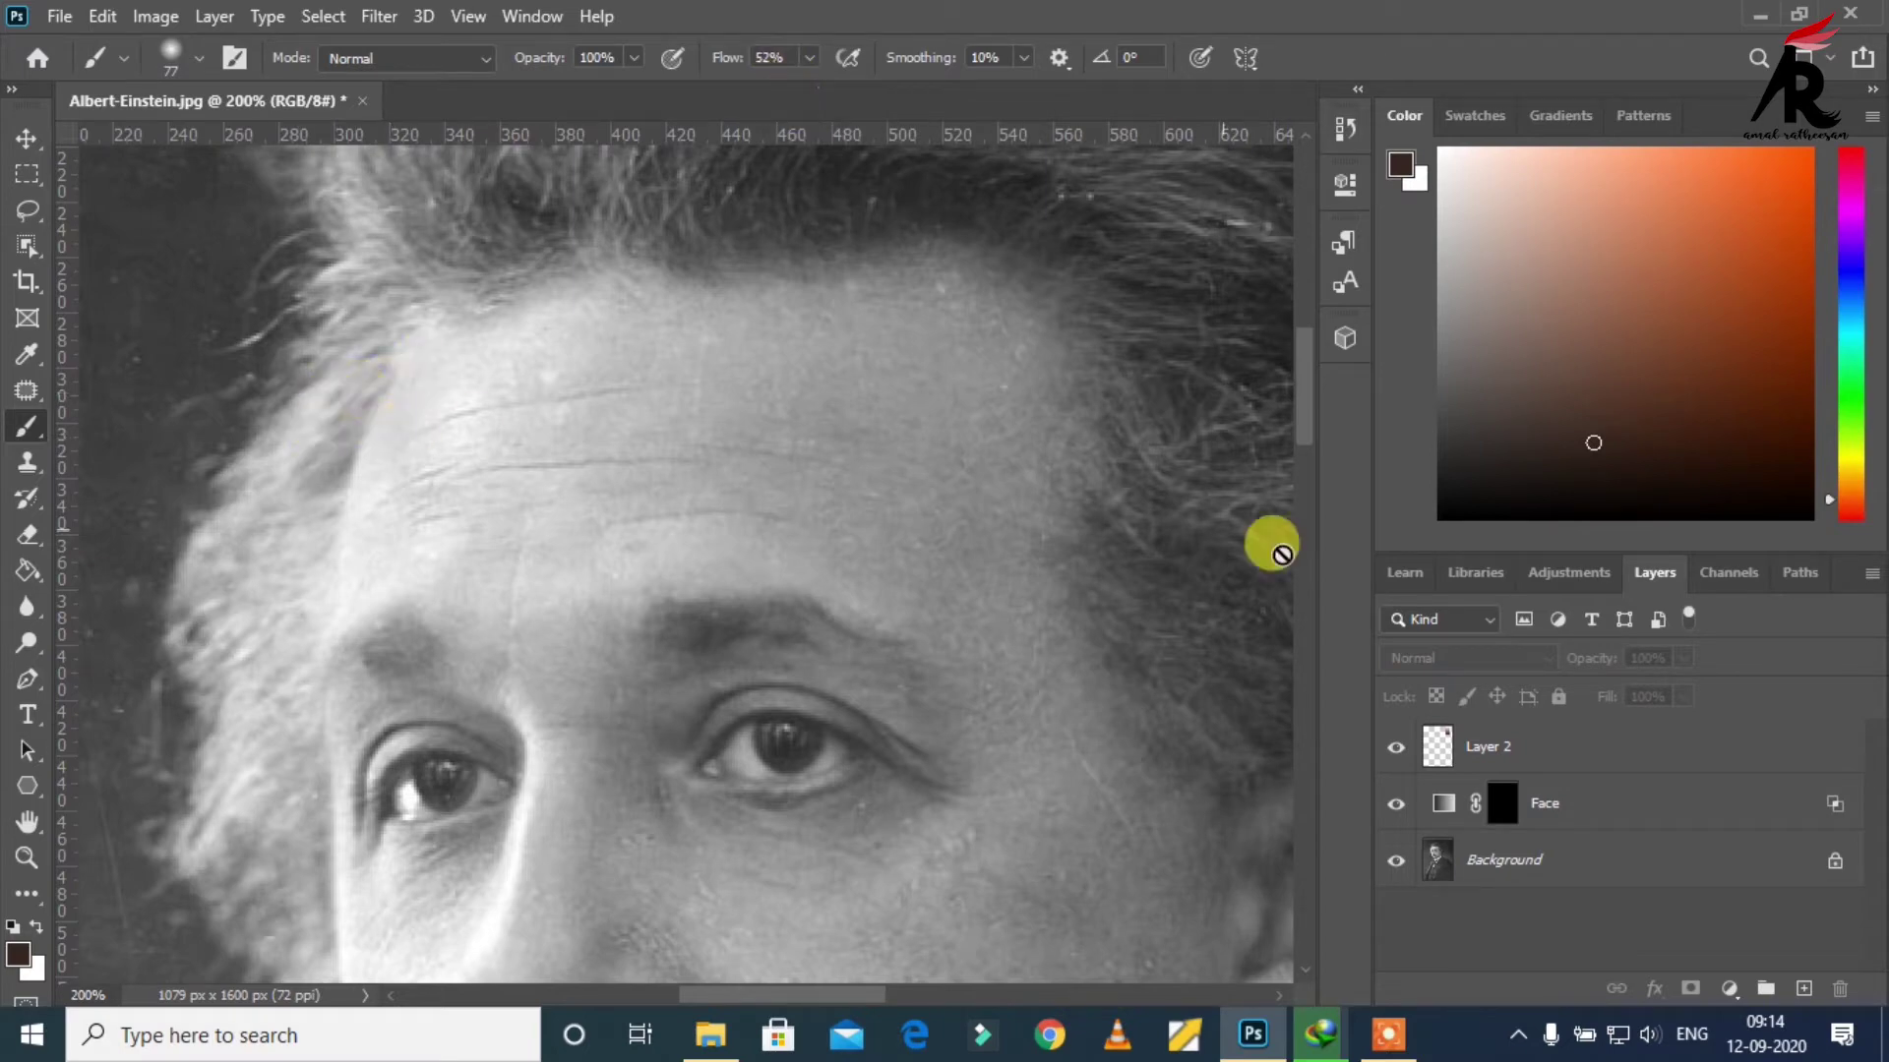
left_click(1512, 886)
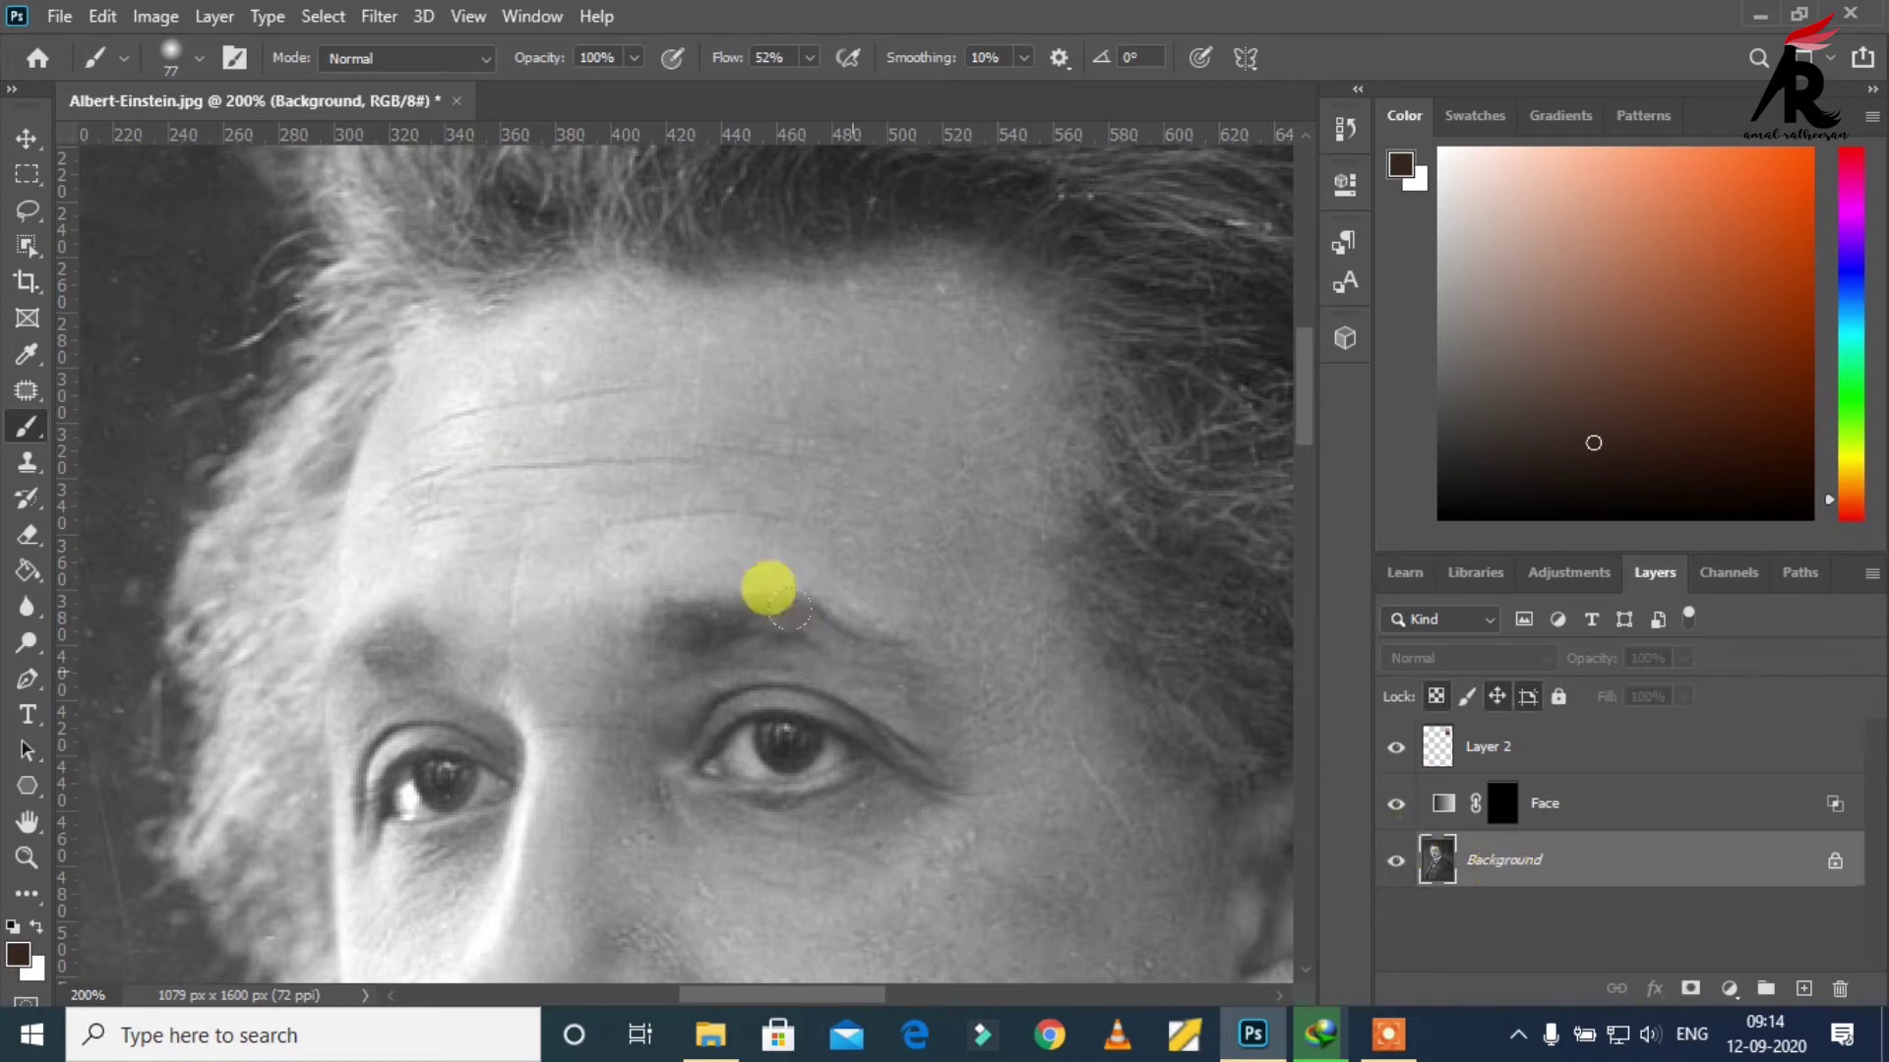
left_click(1541, 804)
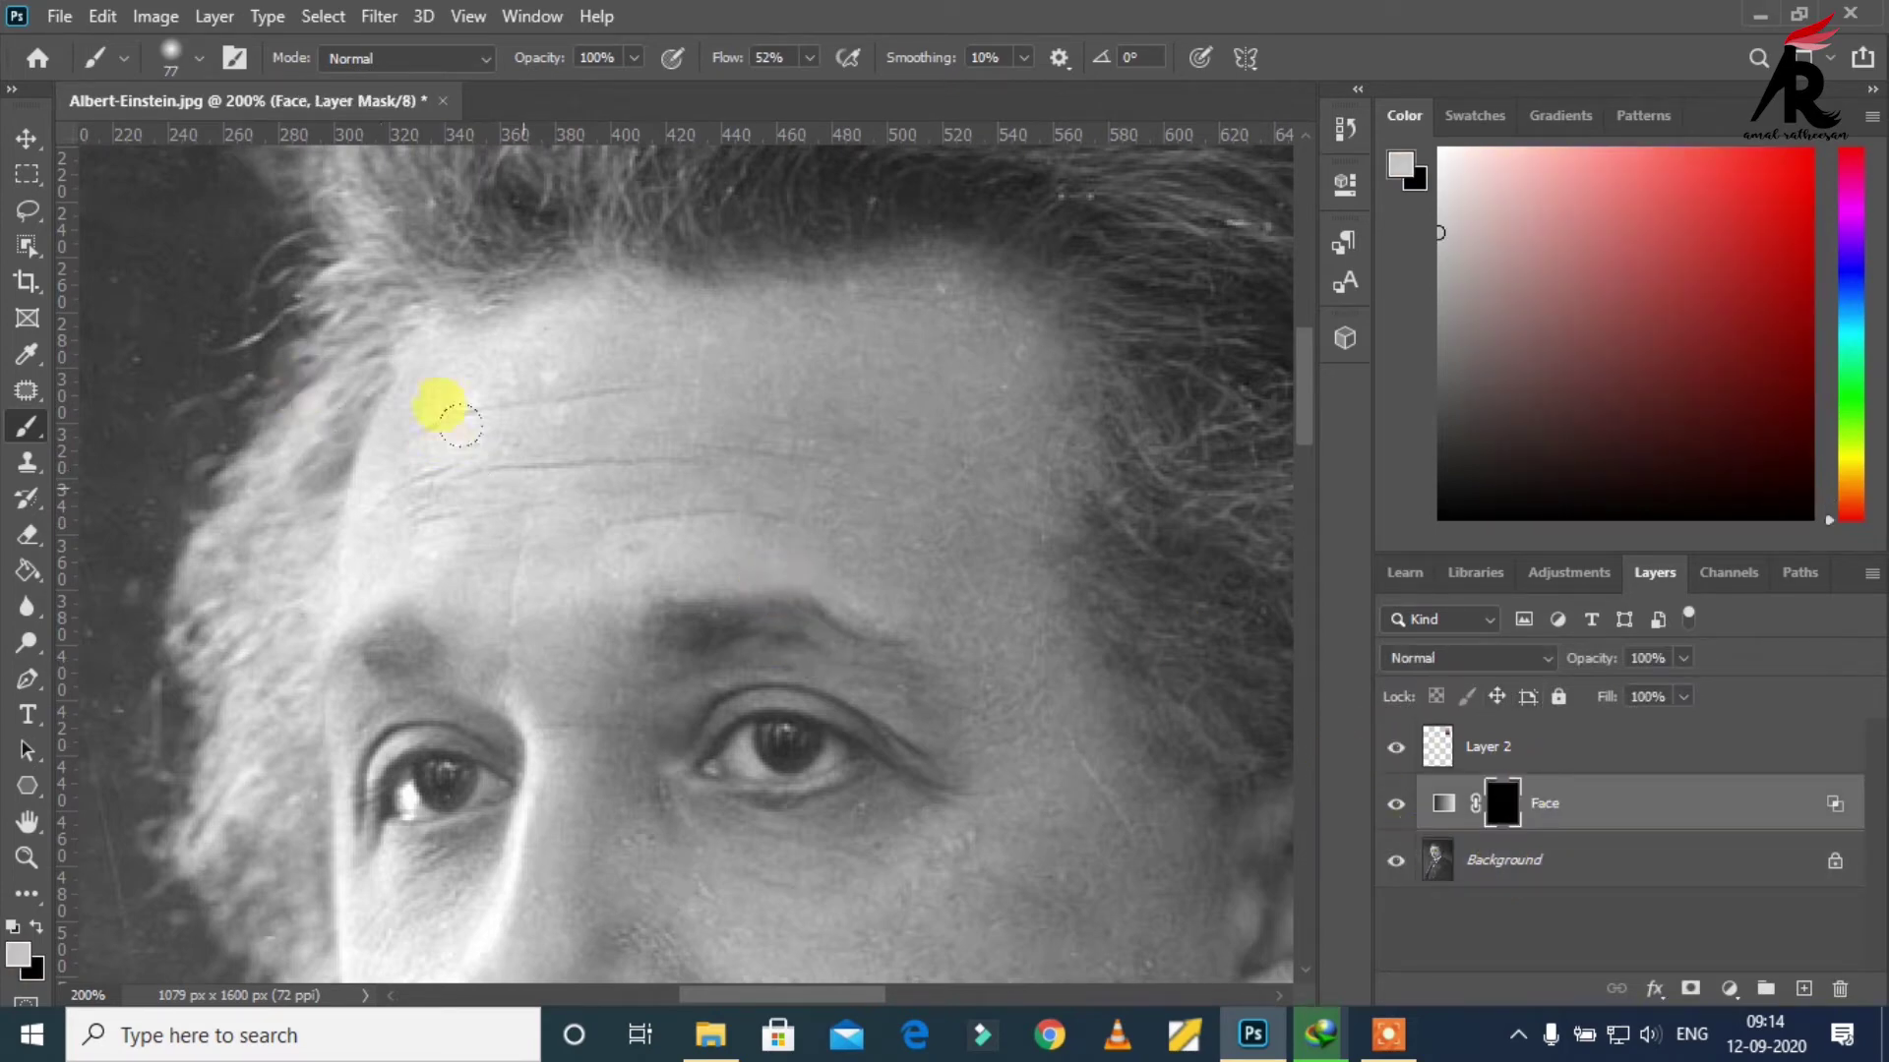
Step: Set the brush to 45 px and paint skin tone across the forehead
right_click(590, 511)
left_click_drag(733, 558, 710, 557)
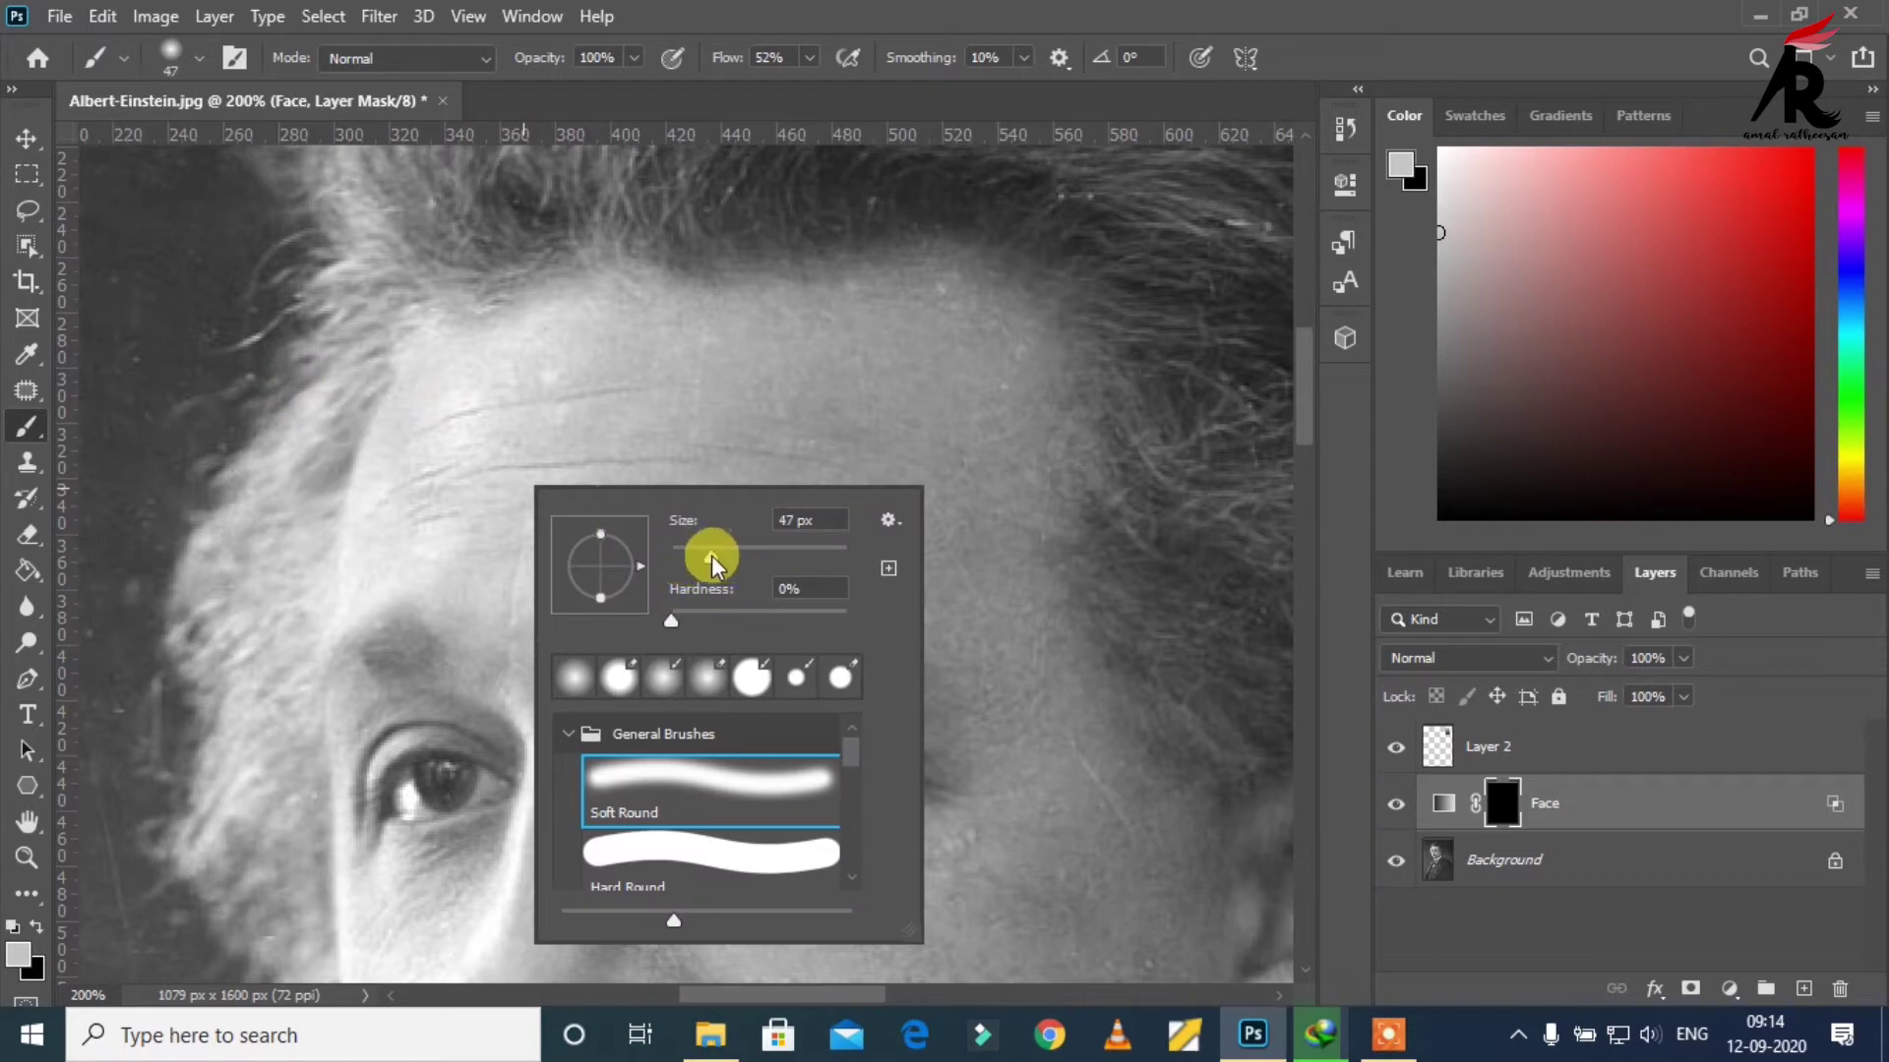
left_click(382, 475)
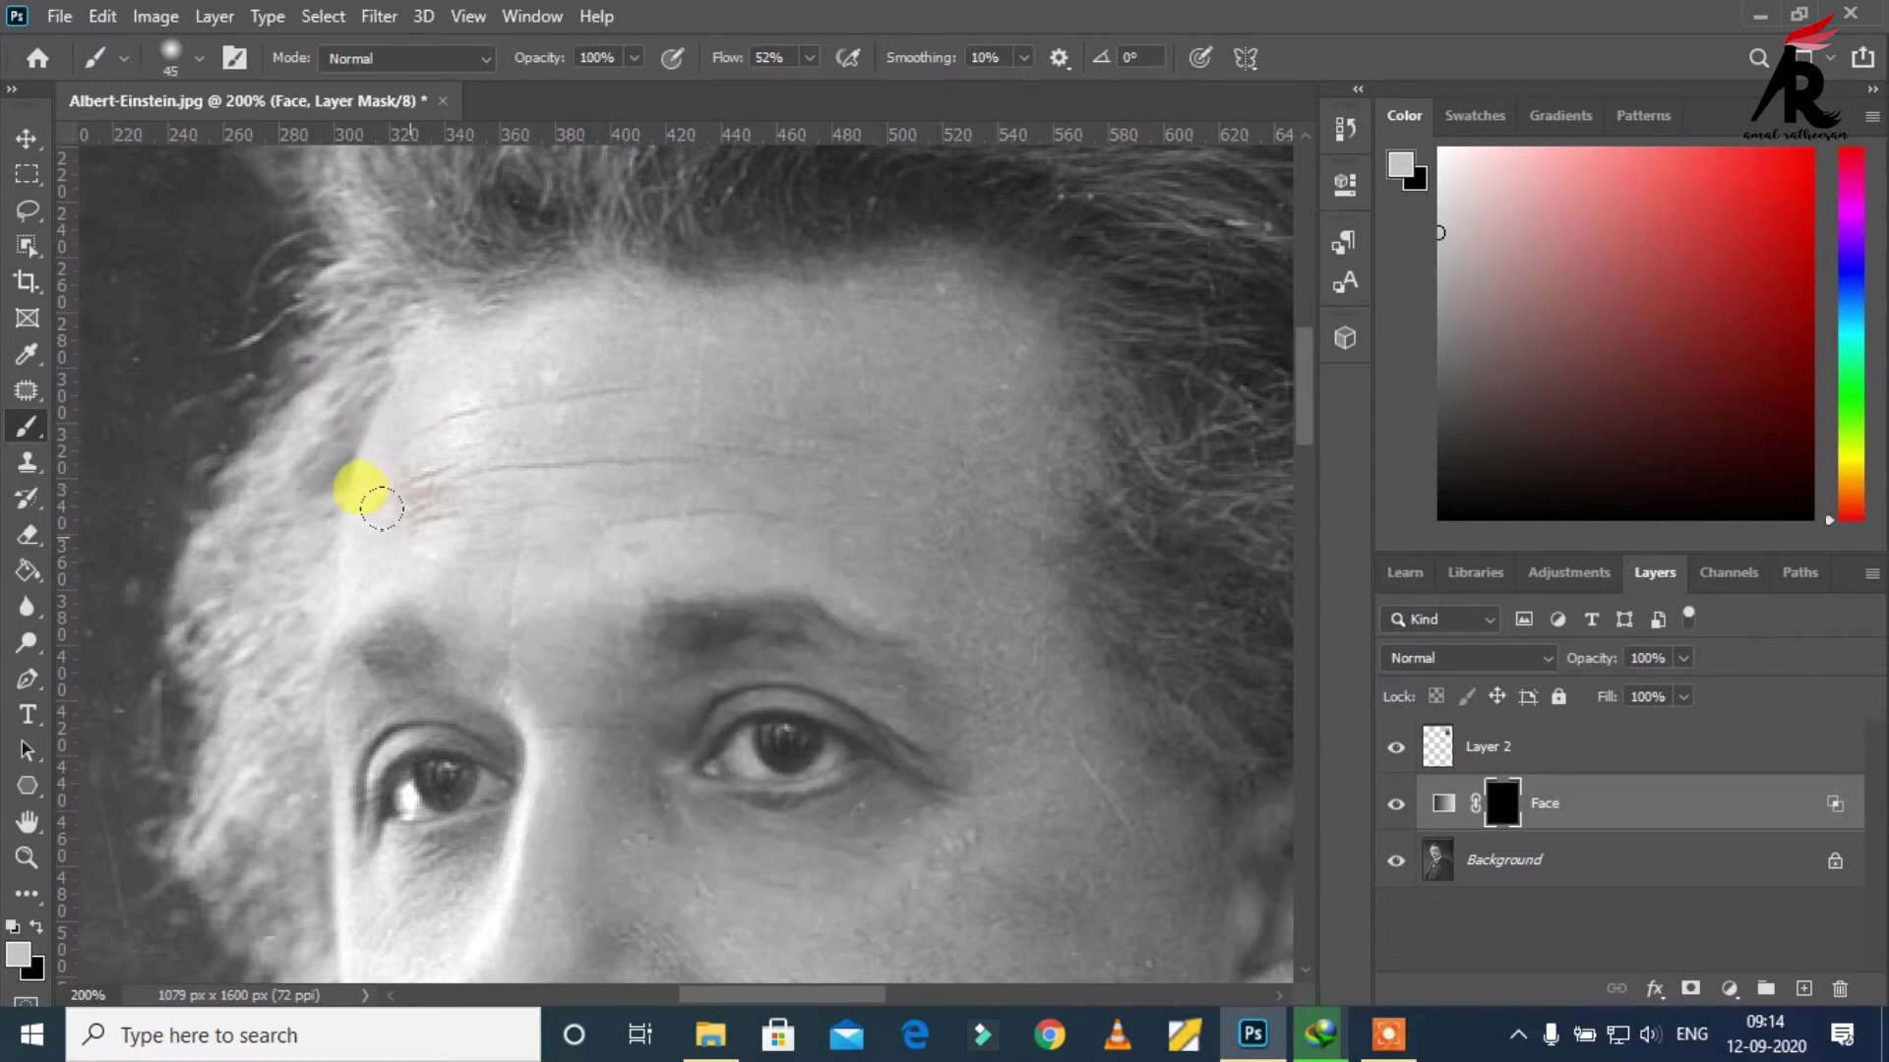
mouse_move(387, 471)
left_mouse_down()
mouse_move(406, 401)
mouse_move(389, 448)
mouse_move(527, 330)
mouse_move(423, 388)
left_mouse_up()
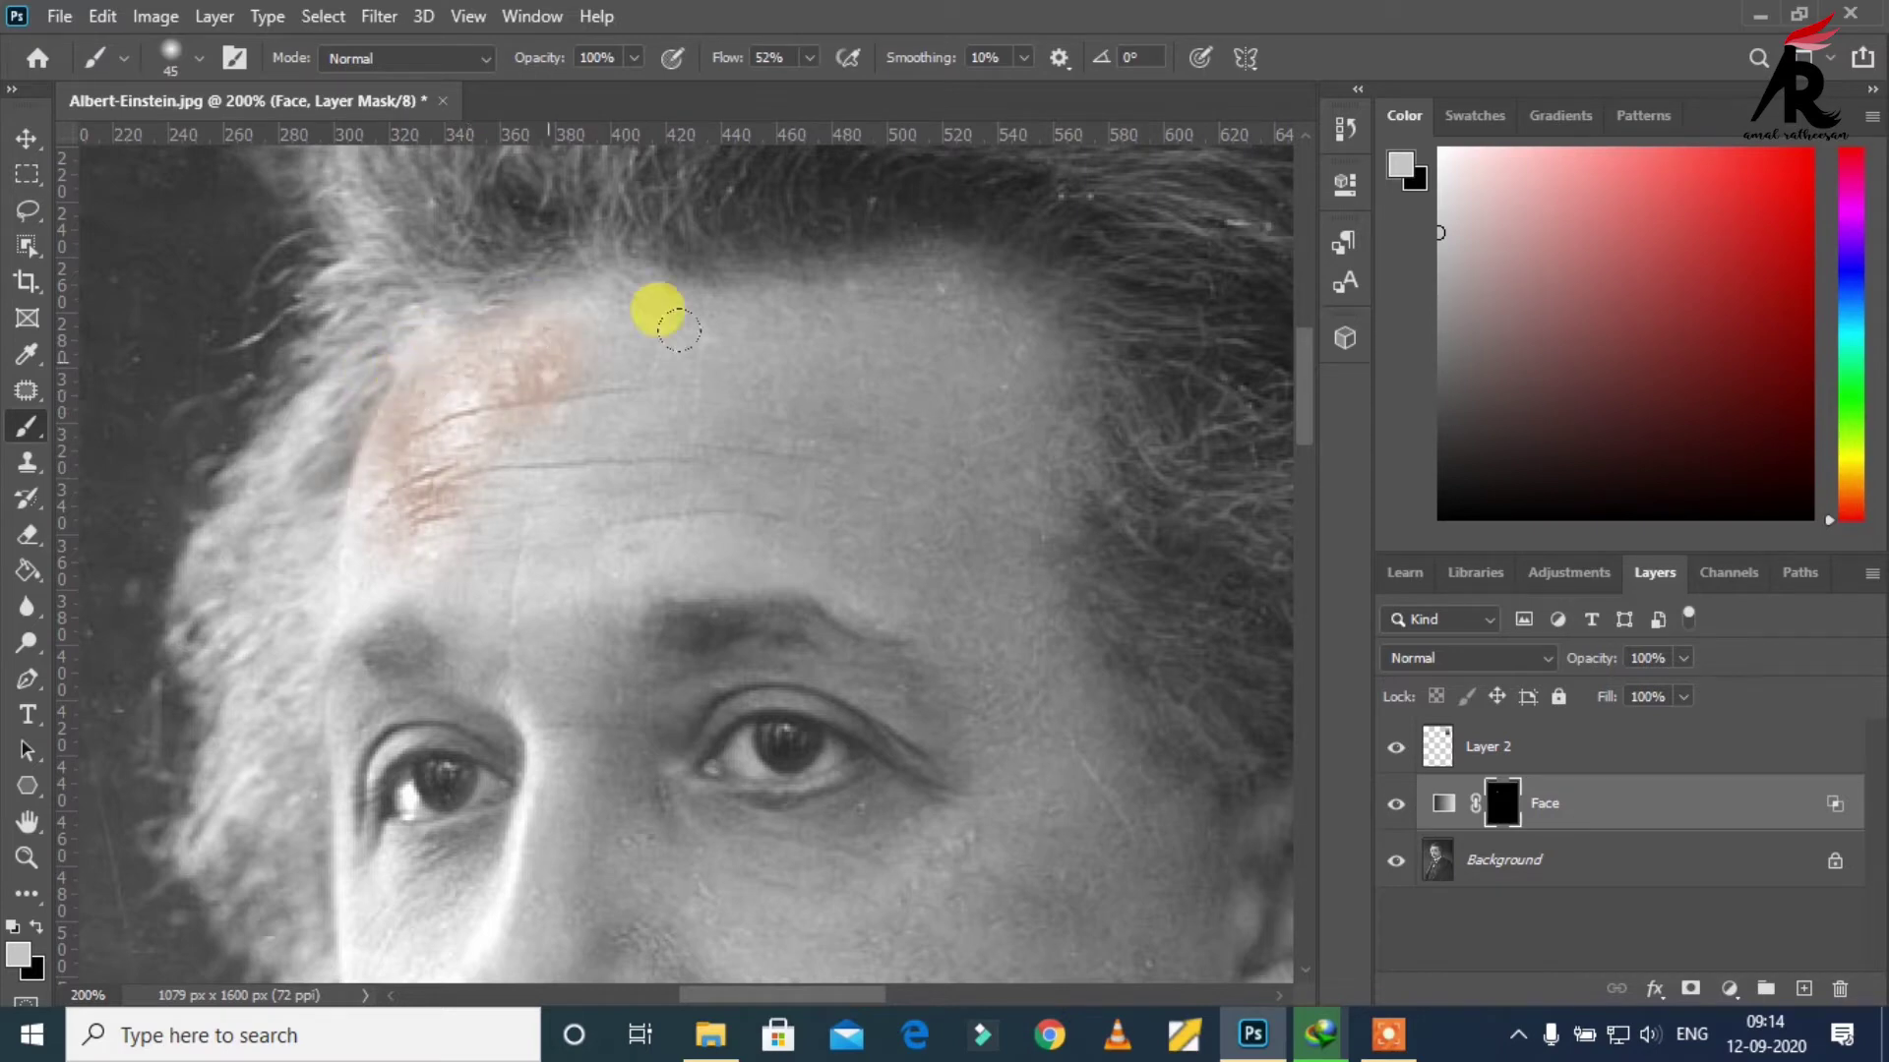
mouse_move(678, 329)
left_mouse_down()
mouse_move(585, 325)
mouse_move(708, 316)
mouse_move(519, 315)
mouse_move(877, 278)
mouse_move(940, 316)
mouse_move(987, 380)
mouse_move(992, 556)
mouse_move(1038, 690)
left_mouse_up()
Step: Paint skin tone down the right temple, around the ear, along the jaw and chin, undoing one stray stroke
mouse_move(966, 615)
left_mouse_down()
mouse_move(902, 511)
mouse_move(736, 340)
mouse_move(860, 472)
mouse_move(894, 484)
mouse_move(966, 454)
left_mouse_up()
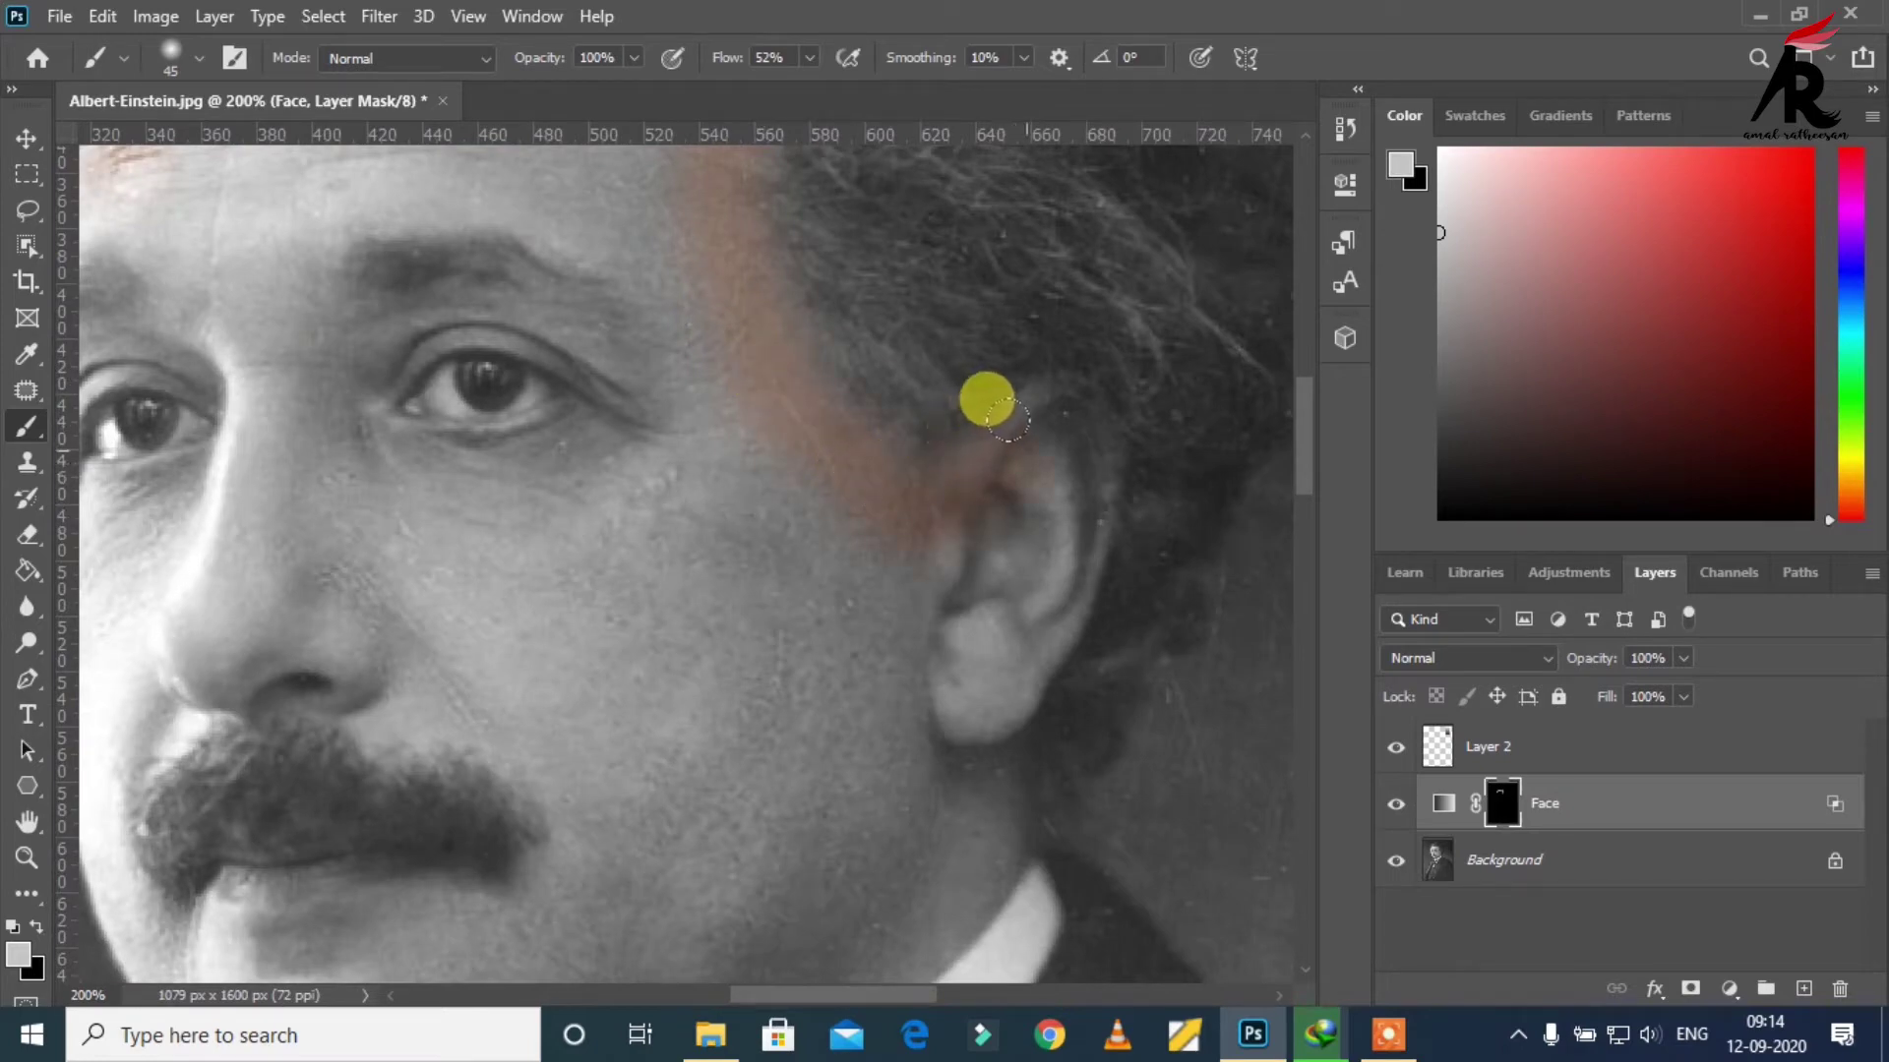
mouse_move(1013, 410)
left_mouse_down()
mouse_move(950, 472)
mouse_move(1013, 417)
mouse_move(982, 548)
mouse_move(949, 590)
mouse_move(943, 673)
mouse_move(981, 619)
mouse_move(931, 695)
mouse_move(986, 519)
mouse_move(877, 658)
mouse_move(865, 645)
mouse_move(898, 708)
left_mouse_up()
mouse_move(897, 618)
left_mouse_down()
mouse_move(793, 333)
mouse_move(850, 489)
mouse_move(764, 588)
mouse_move(828, 561)
mouse_move(861, 497)
mouse_move(626, 694)
mouse_move(717, 654)
mouse_move(481, 763)
mouse_move(548, 741)
mouse_move(798, 561)
mouse_move(567, 754)
left_mouse_up()
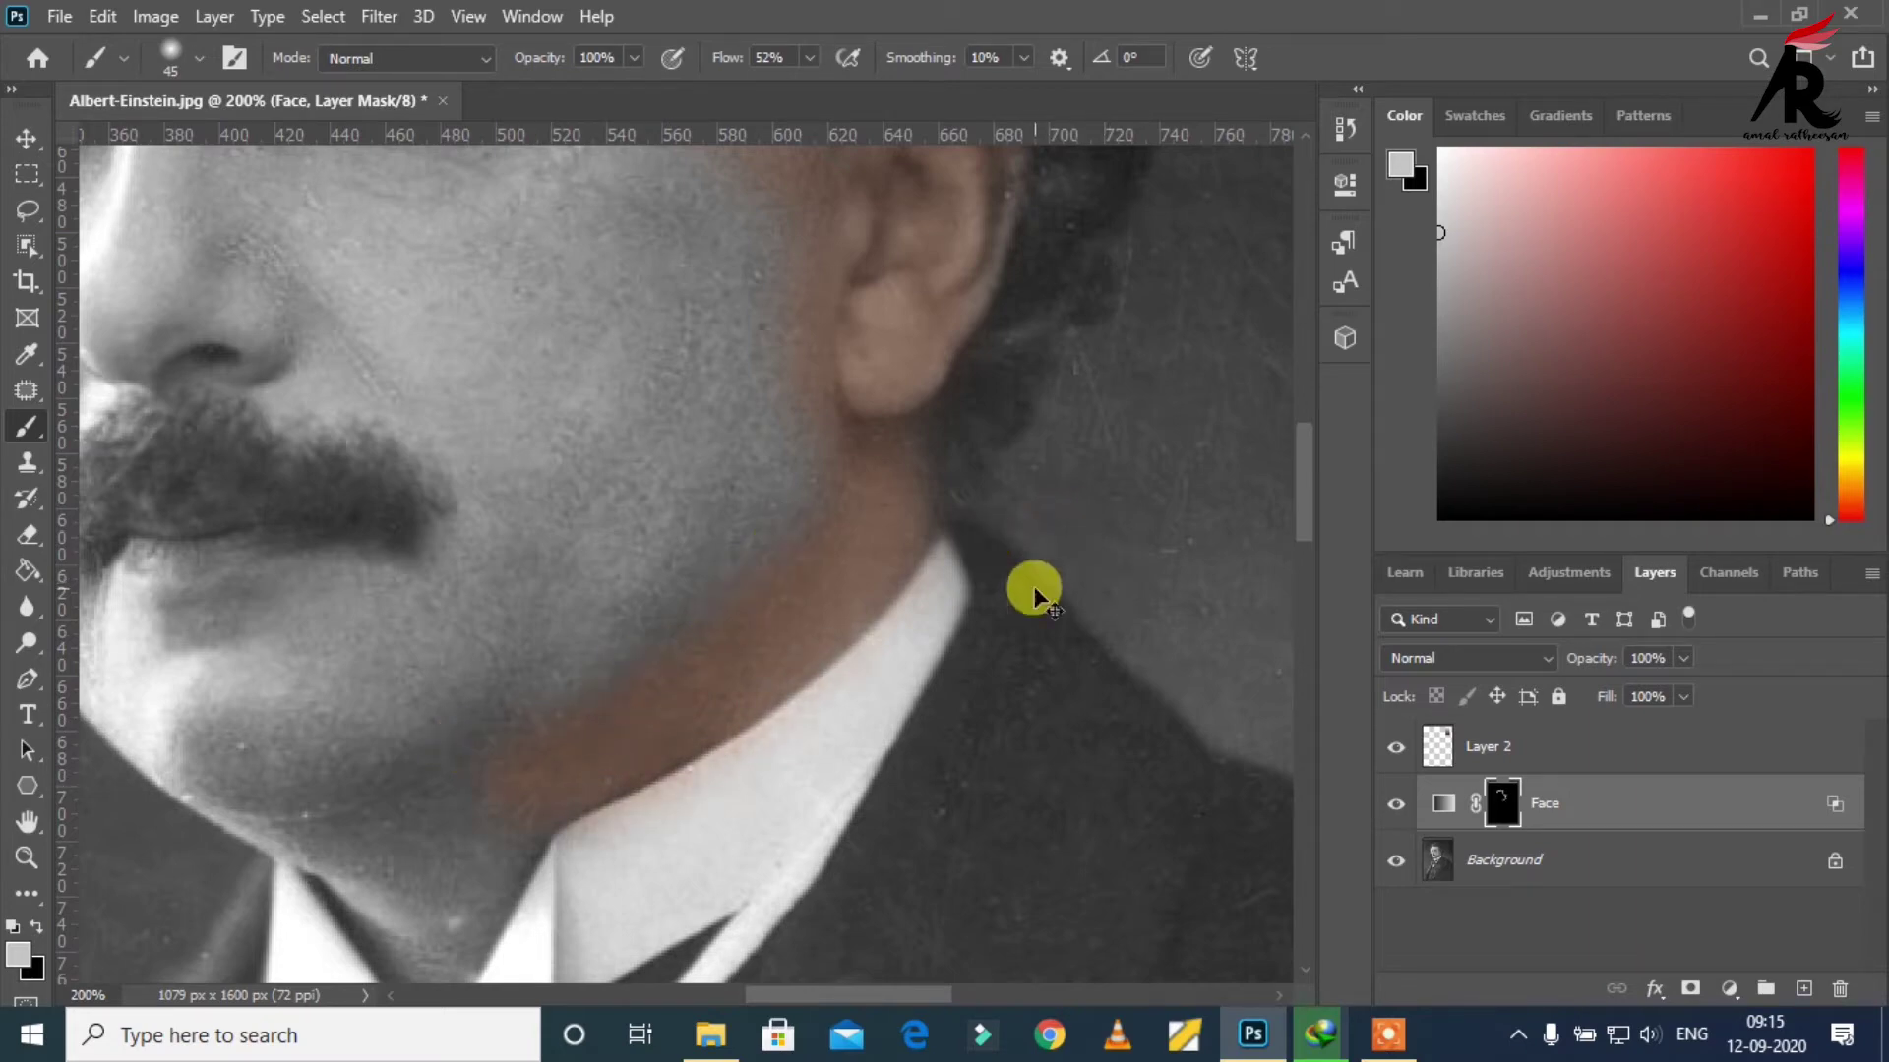
key("ctrl+z")
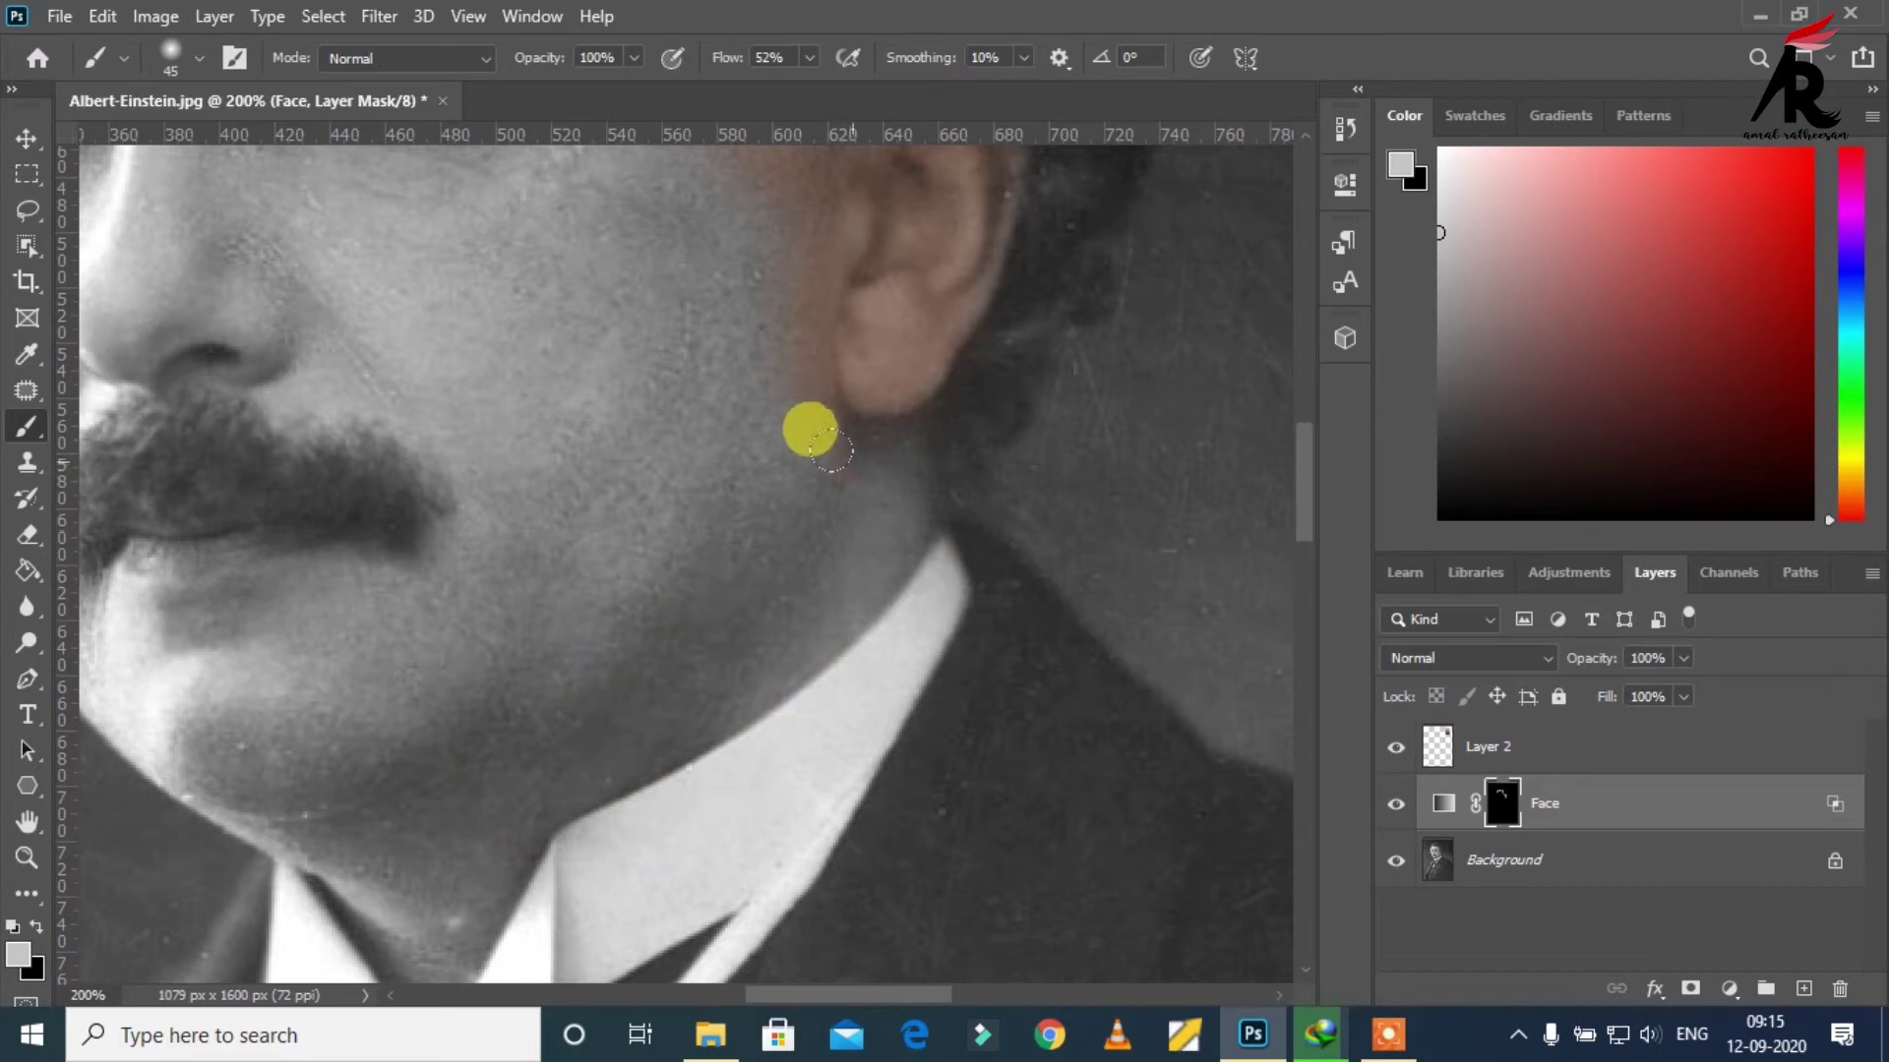
mouse_move(832, 450)
left_mouse_down()
mouse_move(844, 503)
mouse_move(739, 612)
mouse_move(540, 745)
mouse_move(758, 492)
mouse_move(712, 594)
mouse_move(582, 670)
mouse_move(759, 521)
mouse_move(797, 515)
mouse_move(641, 659)
mouse_move(882, 474)
mouse_move(843, 474)
left_mouse_up()
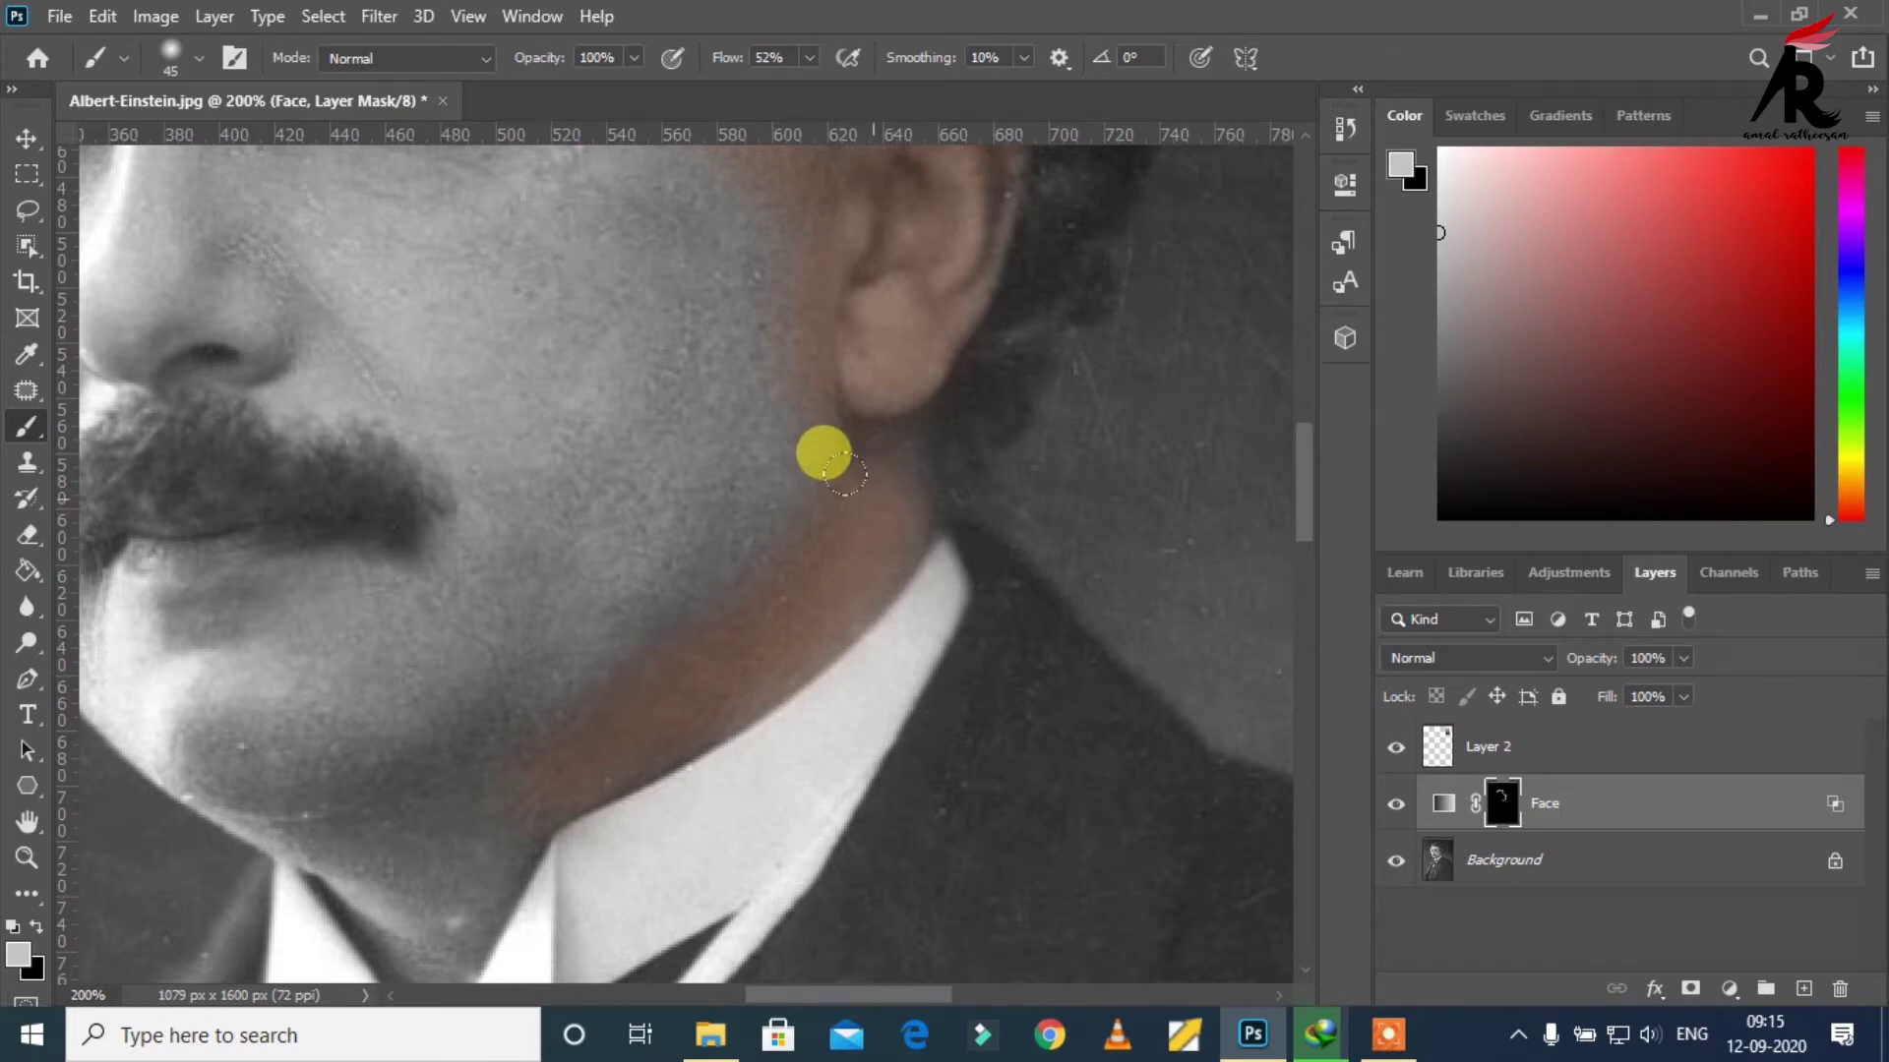
scroll(826, 317, "down", 3)
scroll(734, 465, "down", 2)
left_click_drag(558, 515, 358, 535)
Step: Set the brush to 18 px and paint the neck between the collar points
right_click(482, 478)
left_click_drag(731, 594, 694, 588)
left_click(409, 621)
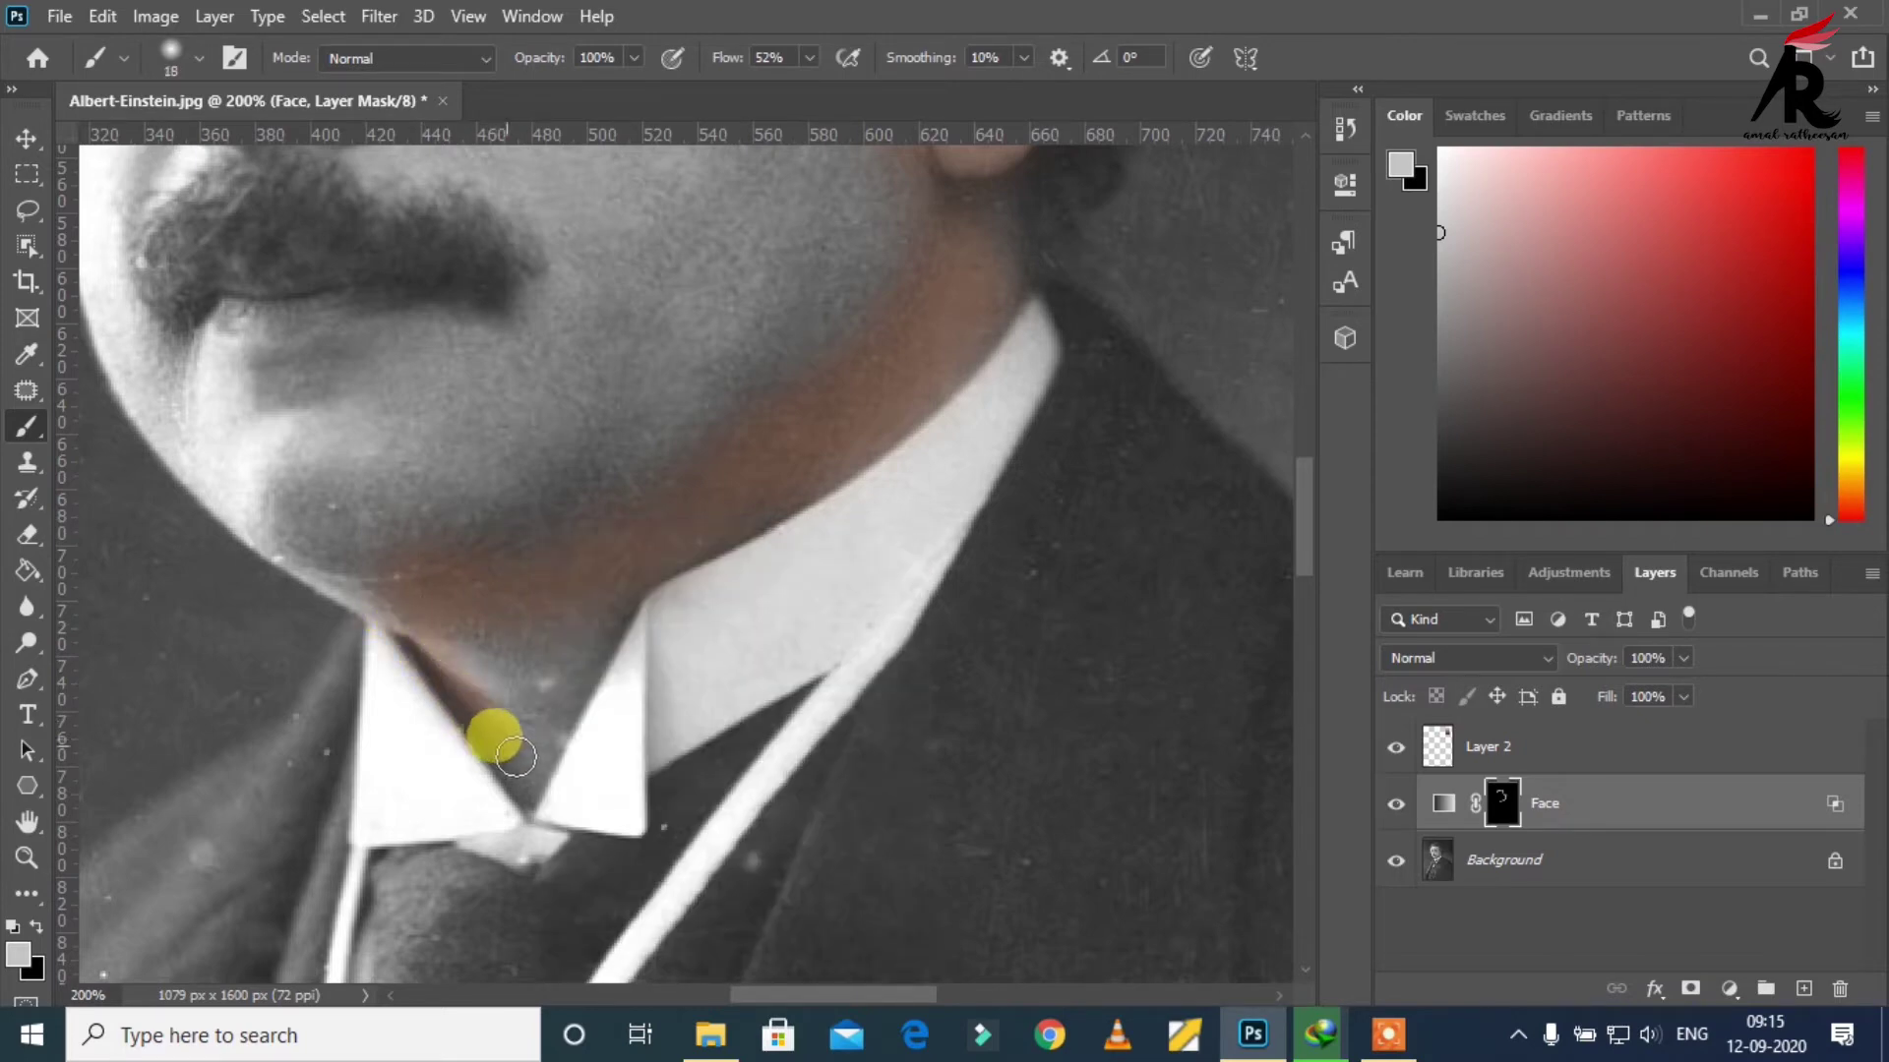
mouse_move(526, 787)
left_mouse_down()
mouse_move(510, 738)
mouse_move(561, 653)
mouse_move(623, 607)
mouse_move(523, 708)
mouse_move(591, 548)
mouse_move(511, 695)
mouse_move(453, 659)
mouse_move(526, 725)
mouse_move(543, 666)
mouse_move(502, 607)
mouse_move(449, 624)
mouse_move(505, 736)
mouse_move(552, 570)
mouse_move(637, 518)
left_mouse_up()
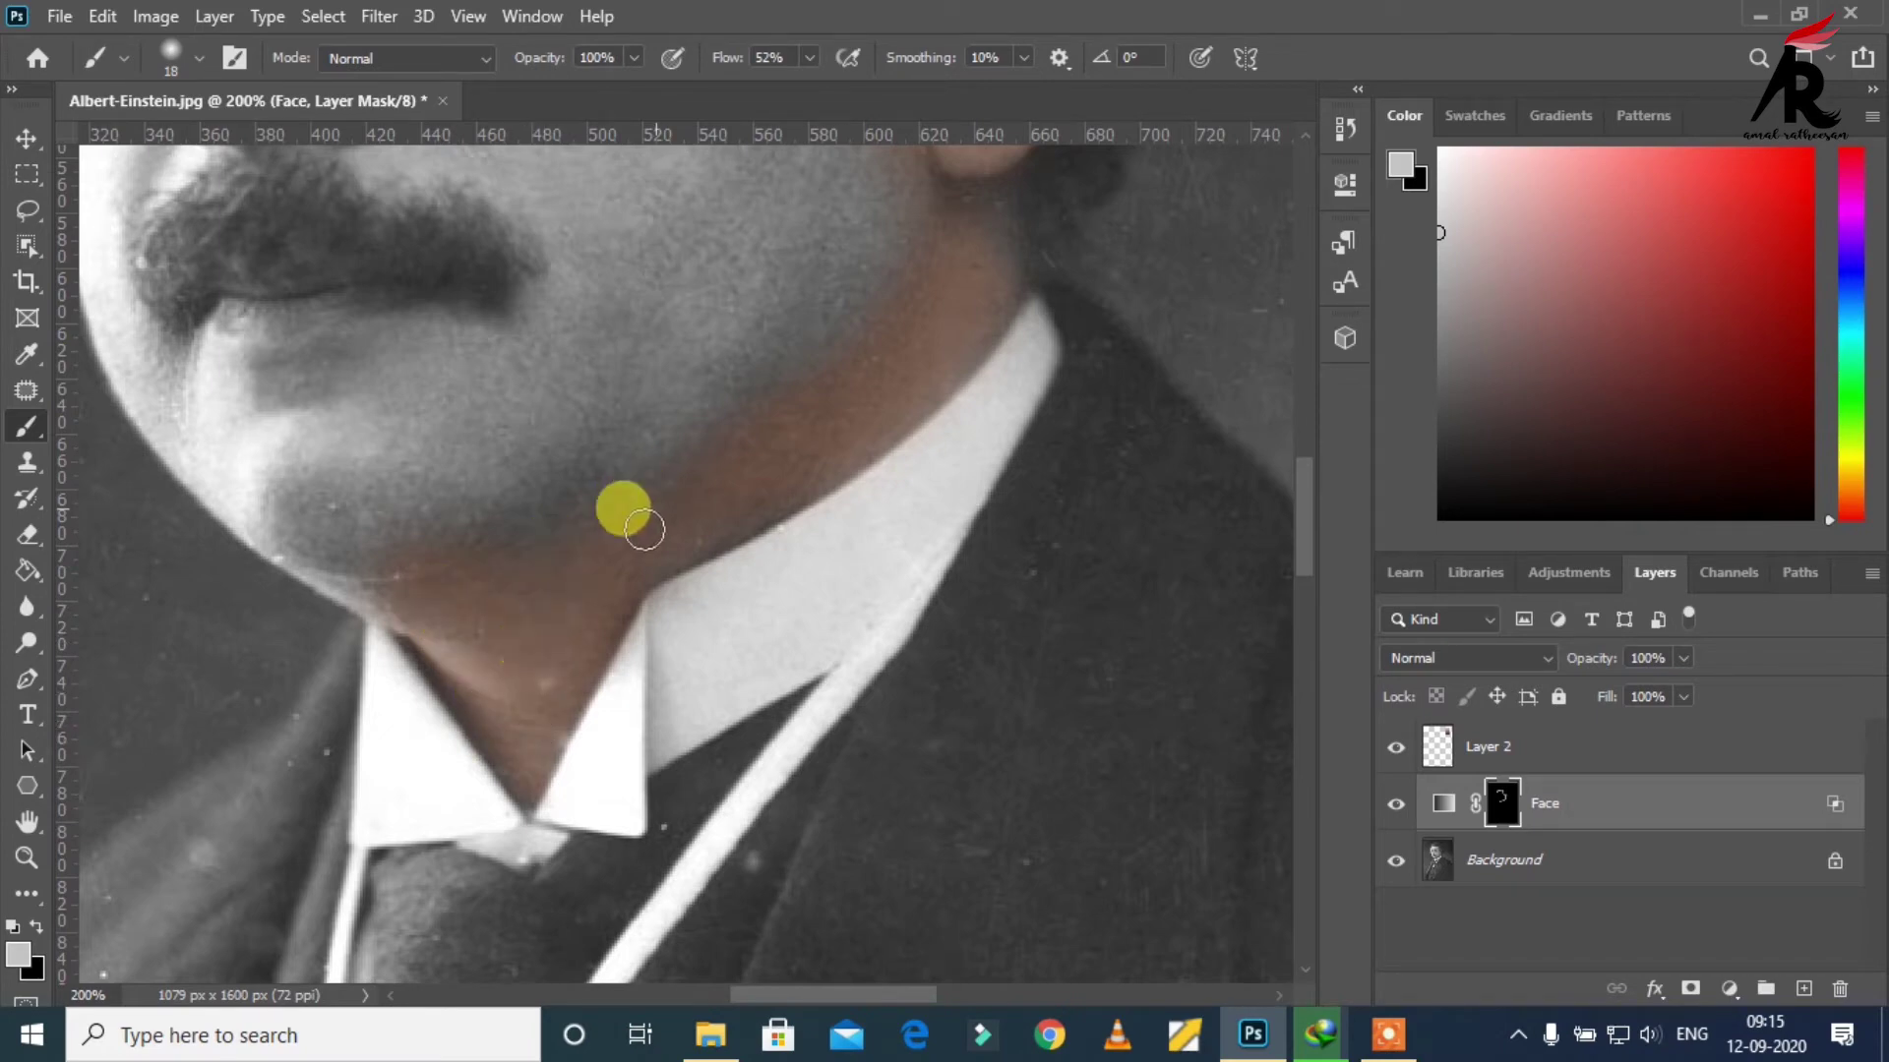
mouse_move(1003, 259)
left_mouse_down()
mouse_move(994, 198)
mouse_move(978, 316)
mouse_move(946, 377)
mouse_move(648, 565)
left_mouse_up()
mouse_move(514, 472)
left_mouse_down()
mouse_move(823, 531)
mouse_move(931, 607)
left_mouse_up()
Step: At 26 px brush size, paint the jawline, cheek edge and the area above the moustache
right_click(907, 636)
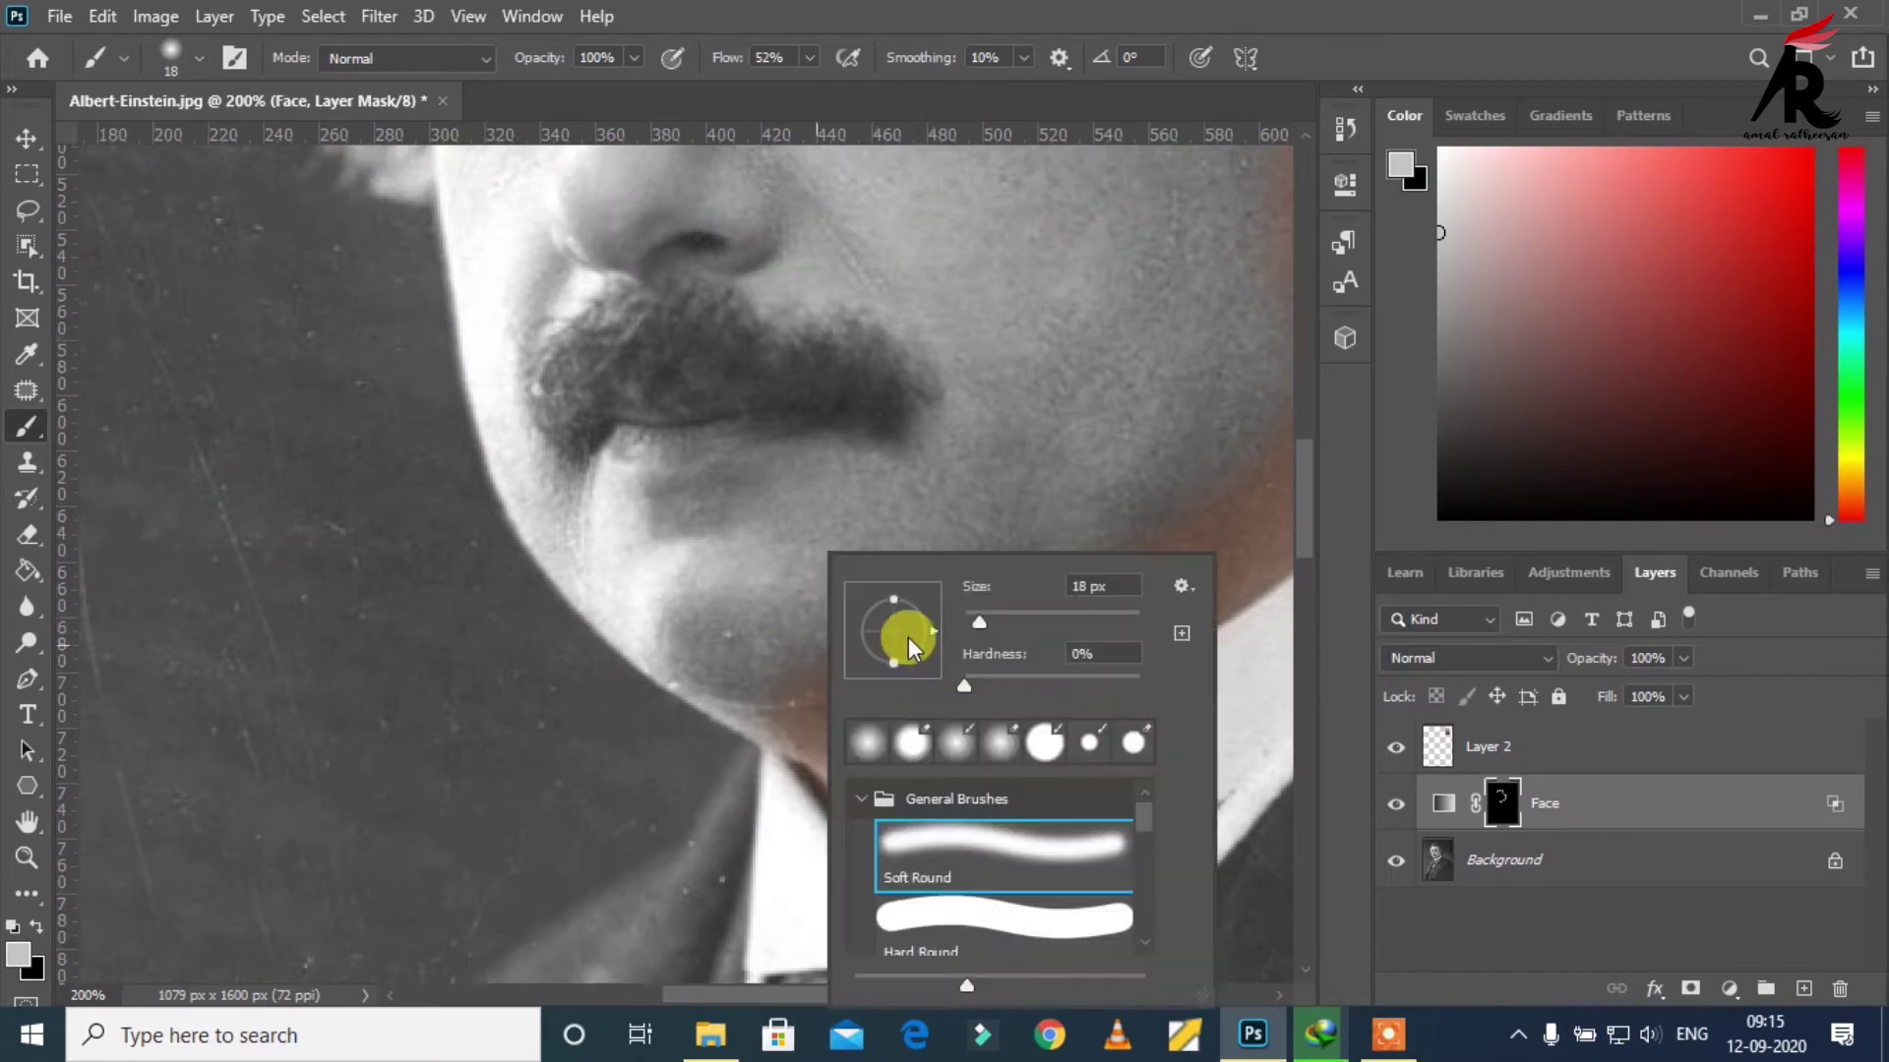
left_click_drag(978, 622, 984, 621)
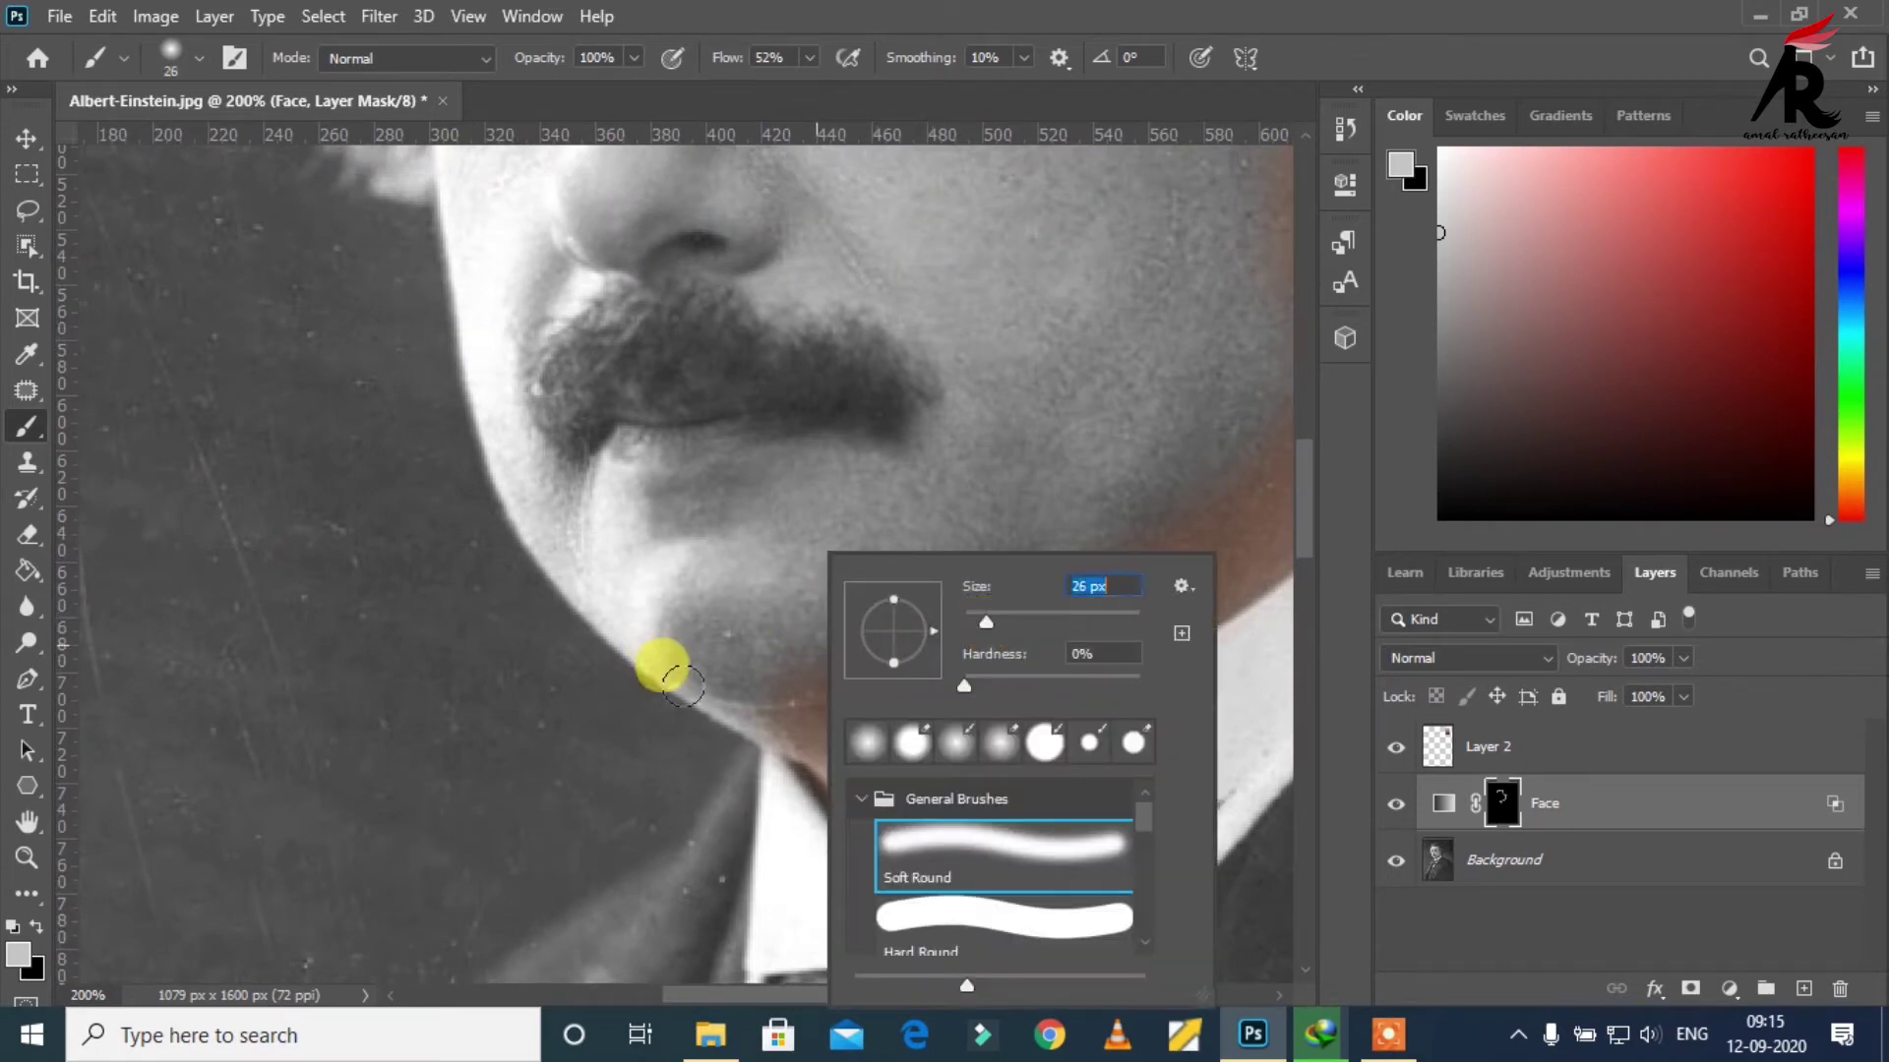
left_click(769, 654)
mouse_move(800, 734)
left_mouse_down()
mouse_move(656, 644)
mouse_move(840, 776)
left_mouse_up()
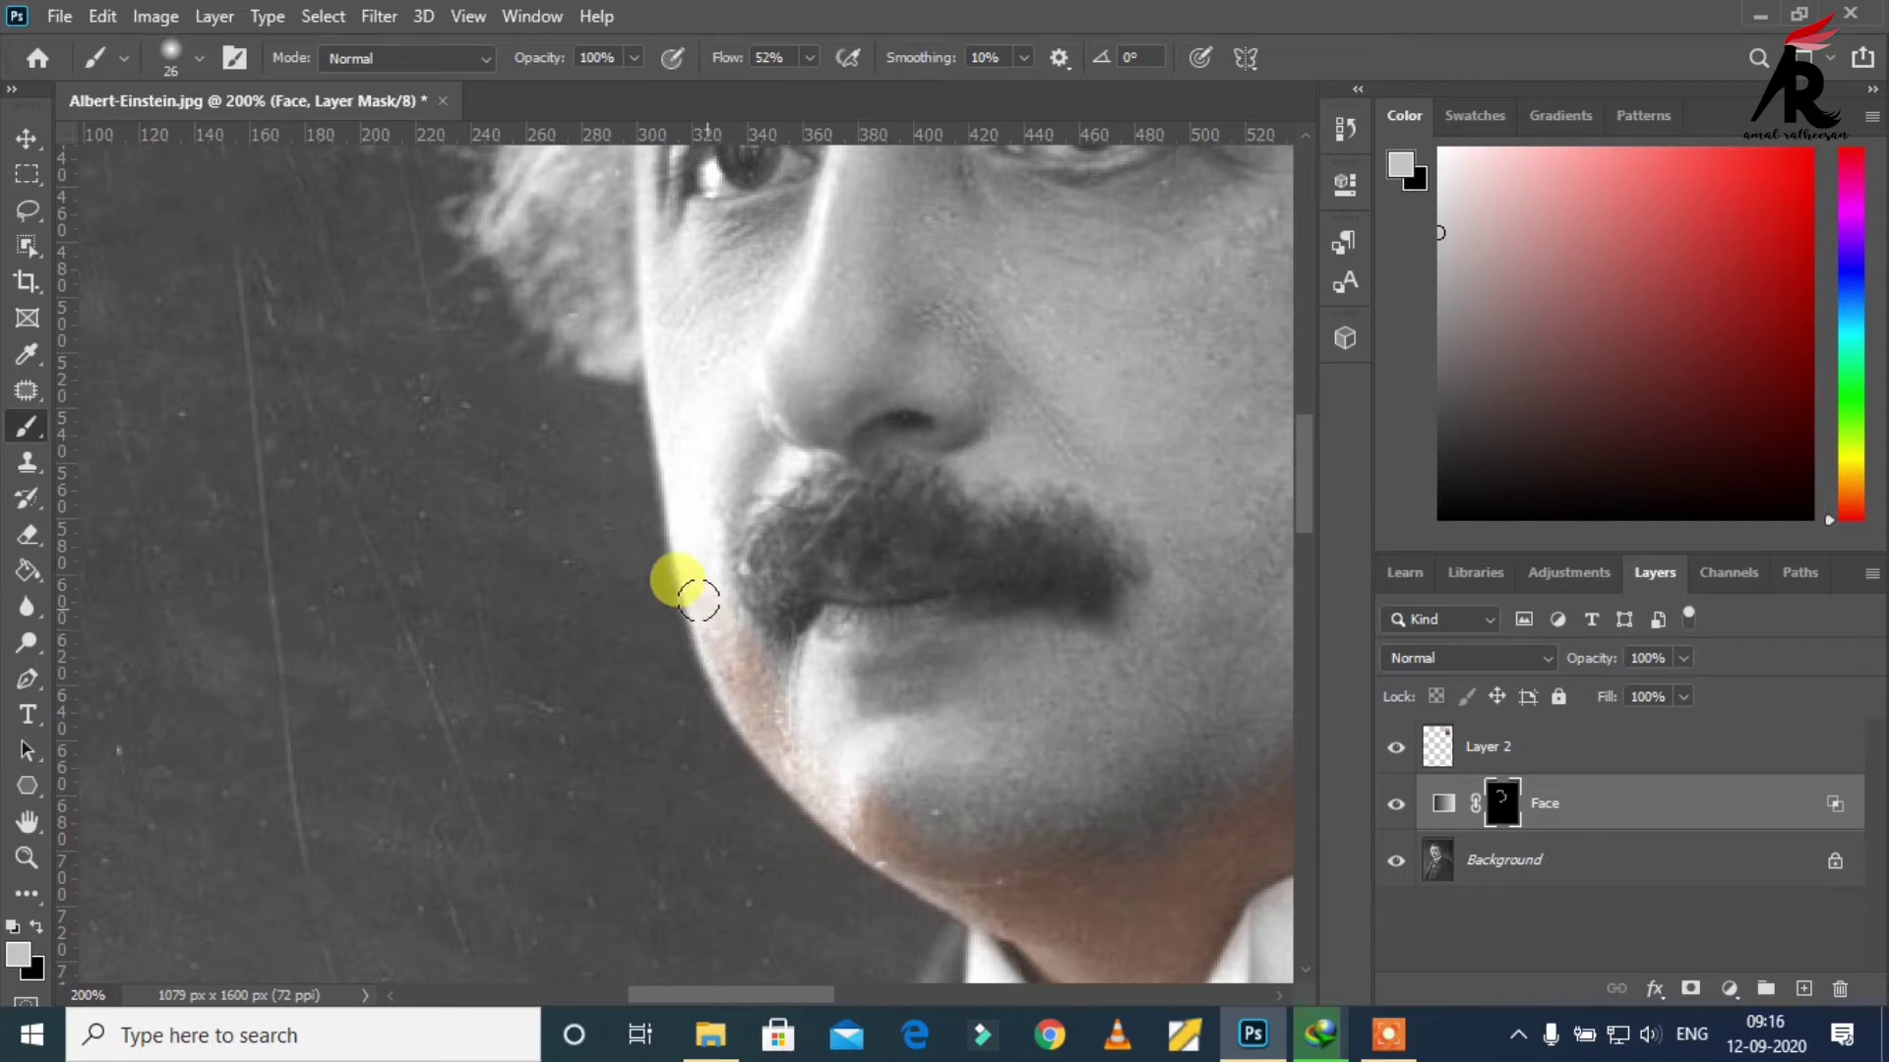
mouse_move(699, 597)
left_mouse_down()
mouse_move(674, 505)
mouse_move(725, 834)
mouse_move(701, 740)
left_mouse_up()
mouse_move(708, 822)
left_mouse_down()
mouse_move(688, 751)
mouse_move(696, 546)
mouse_move(668, 718)
left_mouse_up()
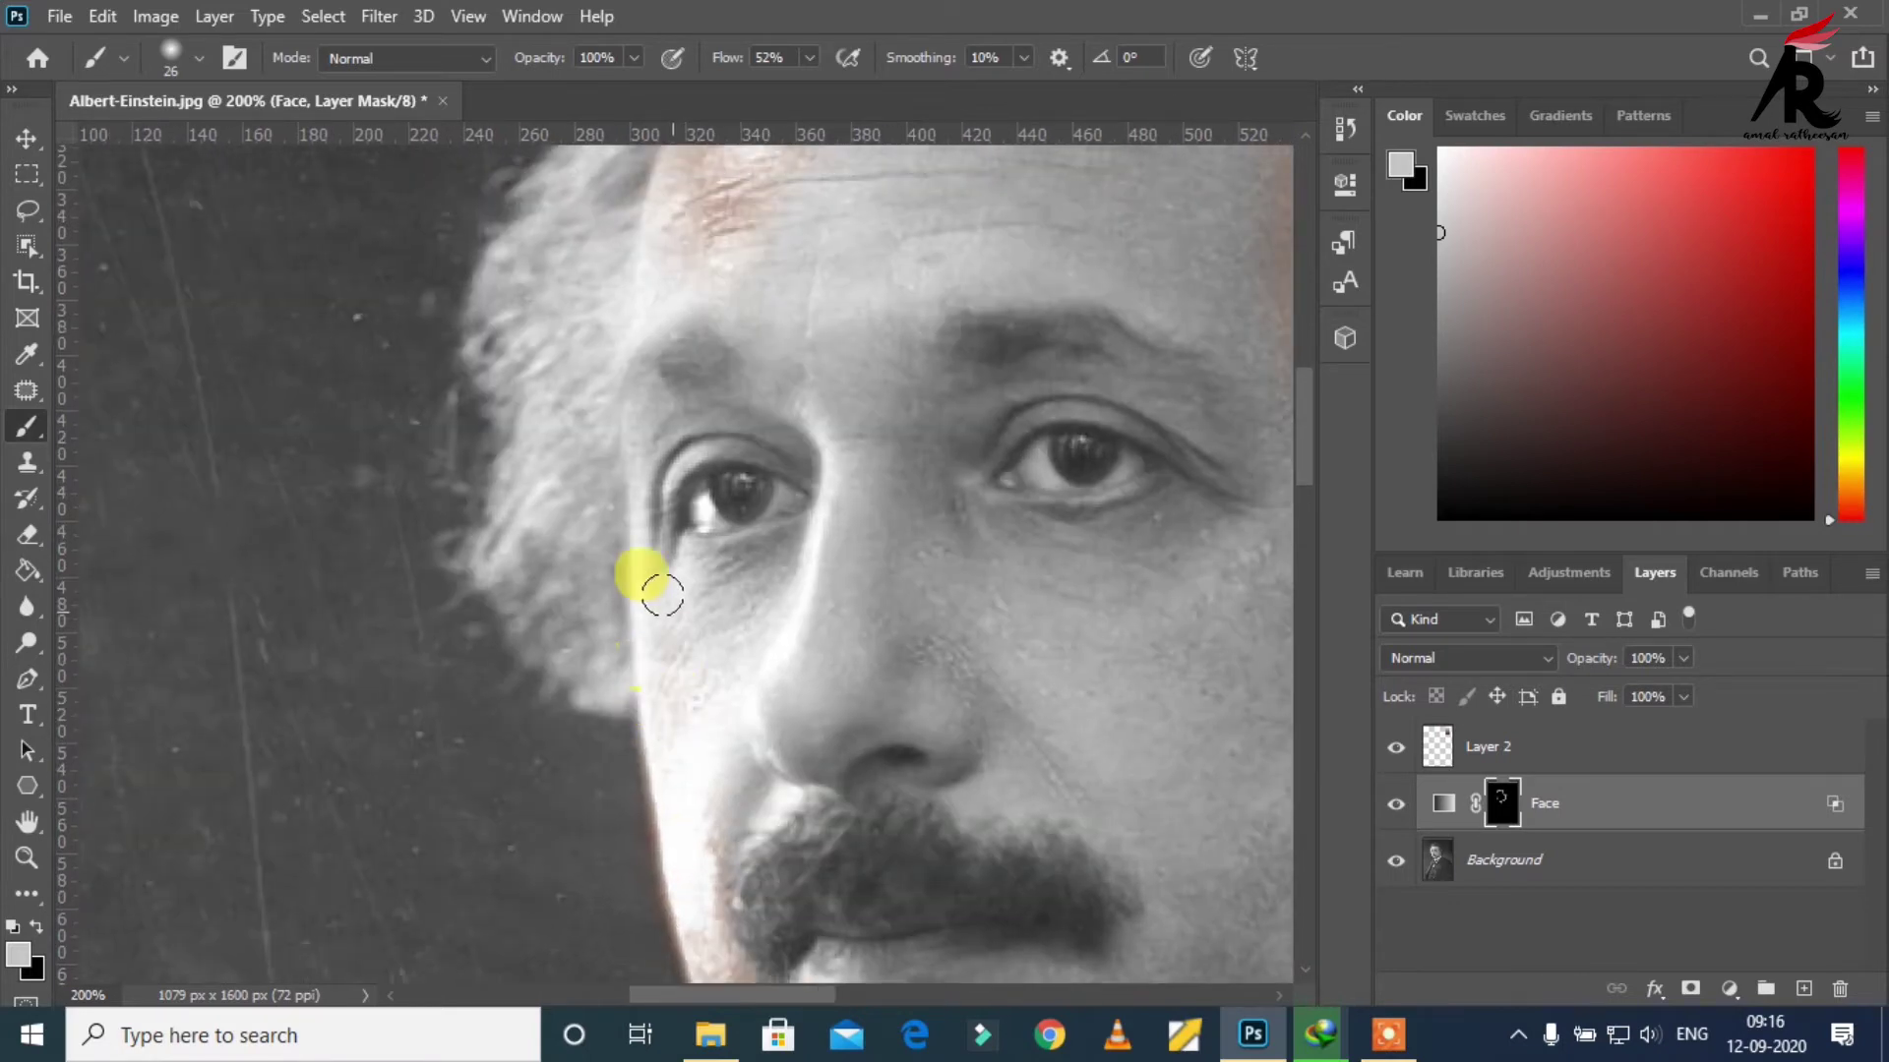
mouse_move(662, 594)
left_mouse_down()
mouse_move(653, 751)
mouse_move(687, 788)
mouse_move(708, 729)
mouse_move(705, 808)
mouse_move(695, 793)
mouse_move(777, 773)
mouse_move(822, 780)
mouse_move(755, 806)
mouse_move(993, 778)
mouse_move(1130, 831)
mouse_move(957, 780)
mouse_move(927, 751)
left_mouse_up()
mouse_move(1013, 888)
left_mouse_down()
mouse_move(881, 731)
mouse_move(956, 849)
left_mouse_up()
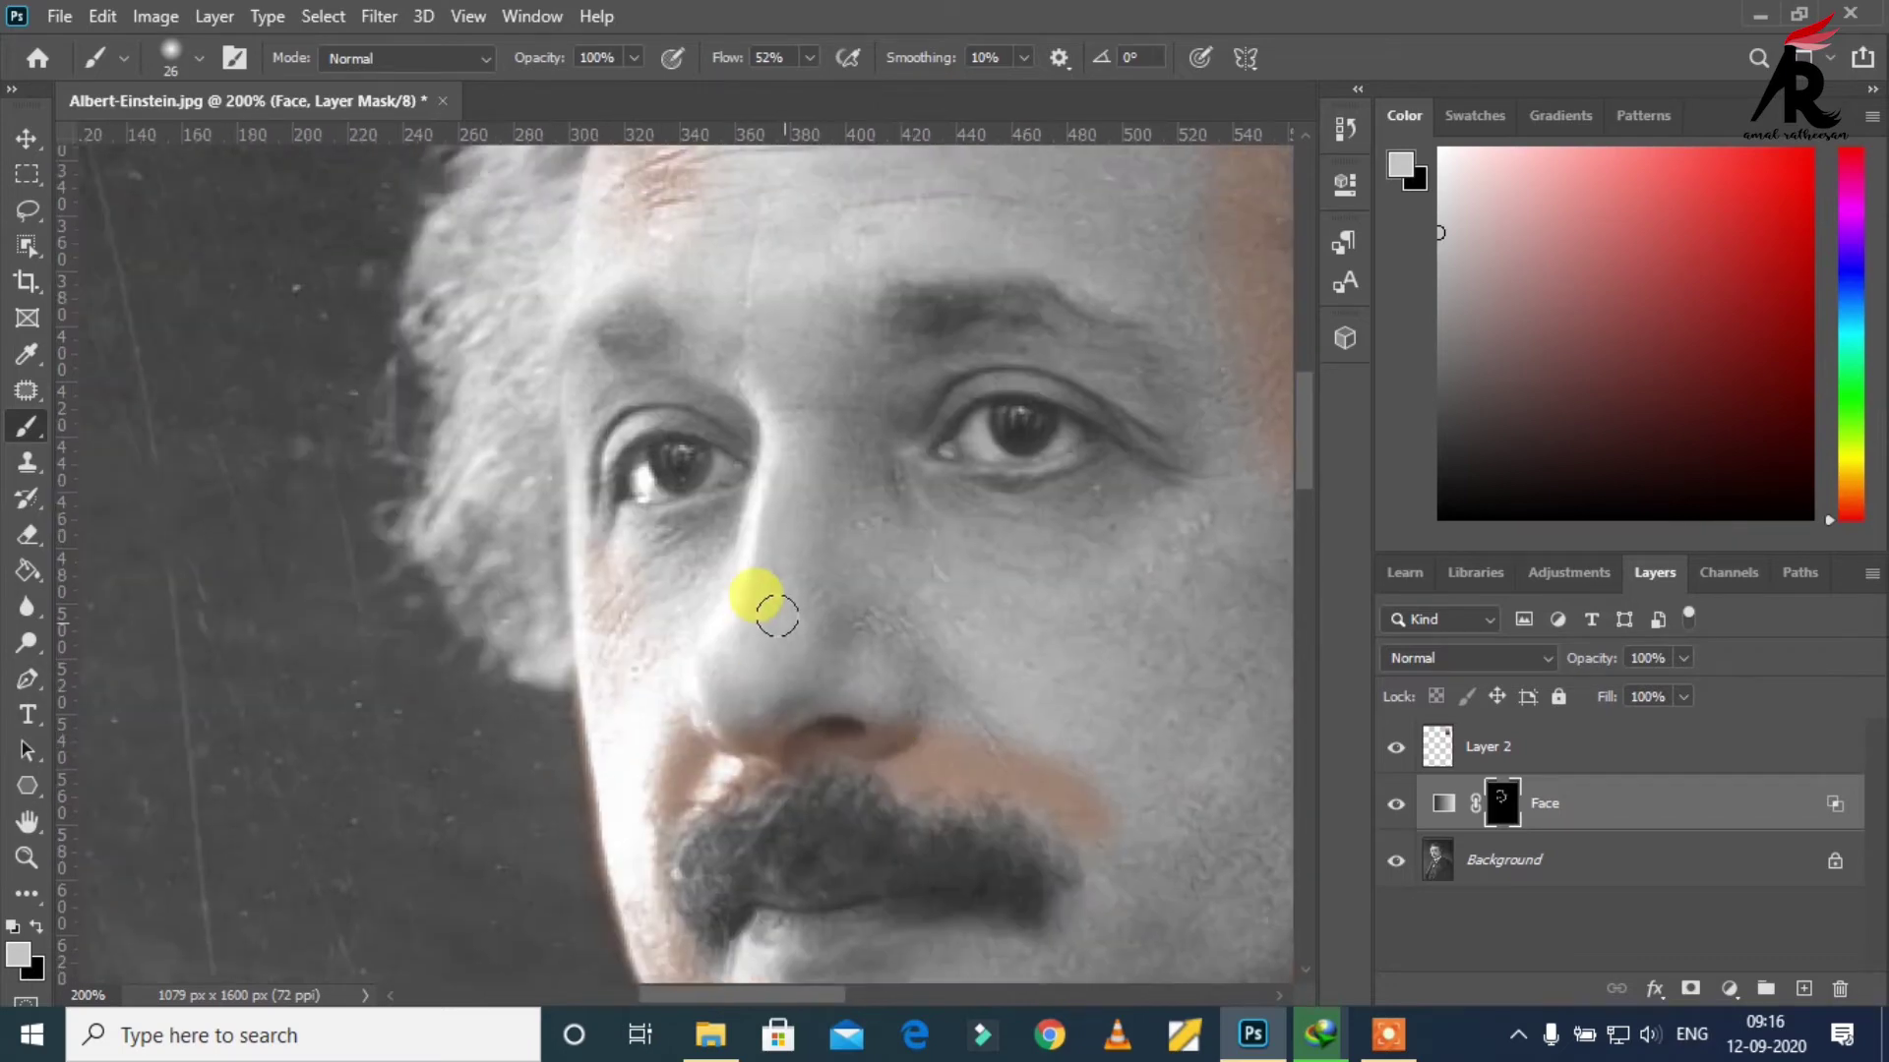
right_click(777, 581)
Step: With a 48 px brush, paint the cheek, nose bridge, outer eye corner and beside the brows
left_click_drag(976, 628, 972, 629)
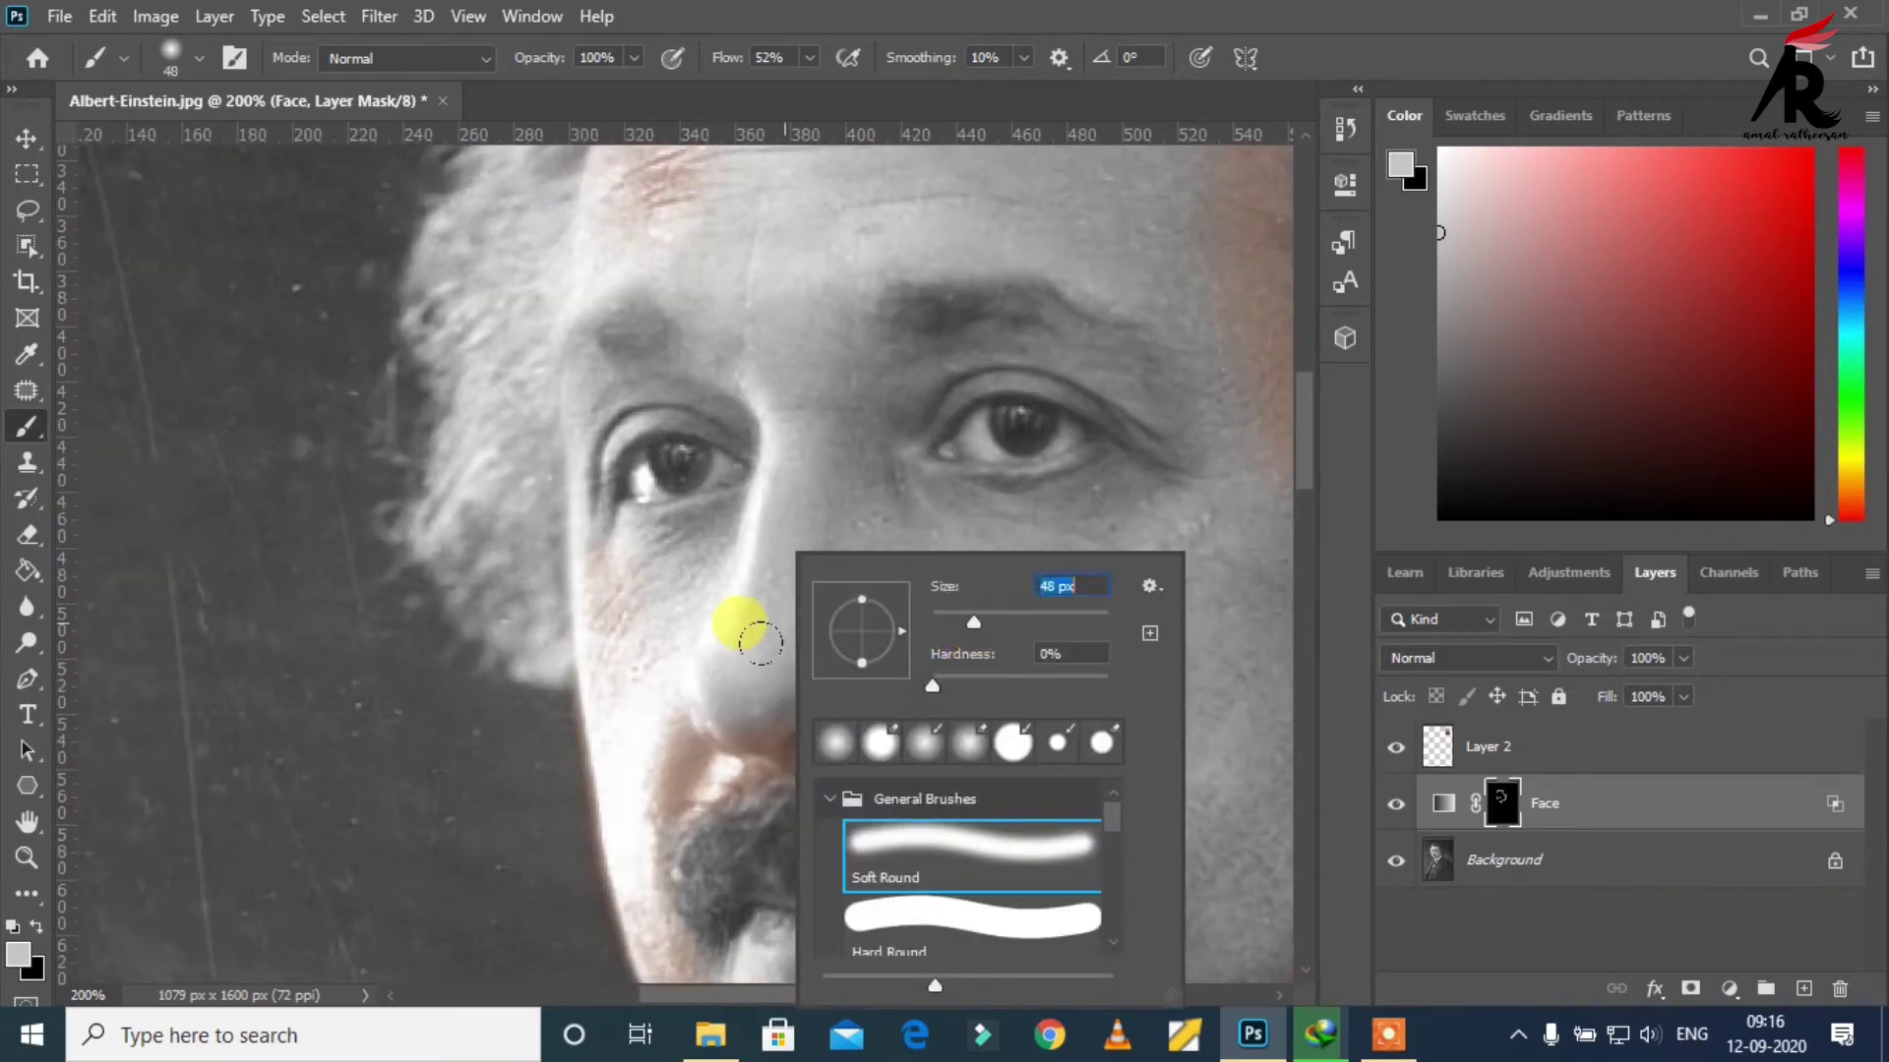
left_click(635, 674)
mouse_move(607, 554)
left_mouse_down()
mouse_move(662, 590)
mouse_move(747, 476)
mouse_move(723, 277)
mouse_move(738, 370)
mouse_move(831, 540)
mouse_move(839, 603)
mouse_move(698, 656)
mouse_move(910, 640)
mouse_move(662, 623)
mouse_move(991, 637)
mouse_move(548, 492)
mouse_move(734, 620)
mouse_move(531, 510)
mouse_move(654, 703)
mouse_move(834, 573)
mouse_move(831, 590)
mouse_move(920, 573)
mouse_move(878, 582)
mouse_move(848, 357)
mouse_move(780, 348)
mouse_move(759, 525)
mouse_move(372, 287)
mouse_move(550, 333)
mouse_move(654, 277)
mouse_move(477, 320)
mouse_move(468, 354)
mouse_move(680, 323)
mouse_move(708, 527)
mouse_move(623, 801)
mouse_move(755, 687)
mouse_move(866, 753)
mouse_move(708, 793)
mouse_move(603, 629)
mouse_move(785, 701)
mouse_move(868, 956)
left_mouse_up()
mouse_move(854, 801)
left_mouse_down()
mouse_move(802, 430)
mouse_move(846, 493)
mouse_move(812, 411)
mouse_move(799, 492)
mouse_move(962, 817)
mouse_move(882, 717)
mouse_move(999, 894)
left_mouse_up()
mouse_move(843, 646)
left_mouse_down()
mouse_move(812, 590)
mouse_move(813, 426)
mouse_move(776, 438)
mouse_move(607, 400)
mouse_move(497, 427)
mouse_move(781, 257)
mouse_move(645, 262)
mouse_move(480, 406)
mouse_move(392, 374)
mouse_move(396, 402)
left_mouse_up()
mouse_move(420, 485)
left_mouse_down()
mouse_move(455, 519)
mouse_move(460, 644)
mouse_move(632, 302)
mouse_move(760, 378)
mouse_move(514, 440)
mouse_move(688, 409)
mouse_move(847, 506)
mouse_move(914, 708)
mouse_move(996, 743)
mouse_move(1055, 683)
mouse_move(590, 519)
left_mouse_up()
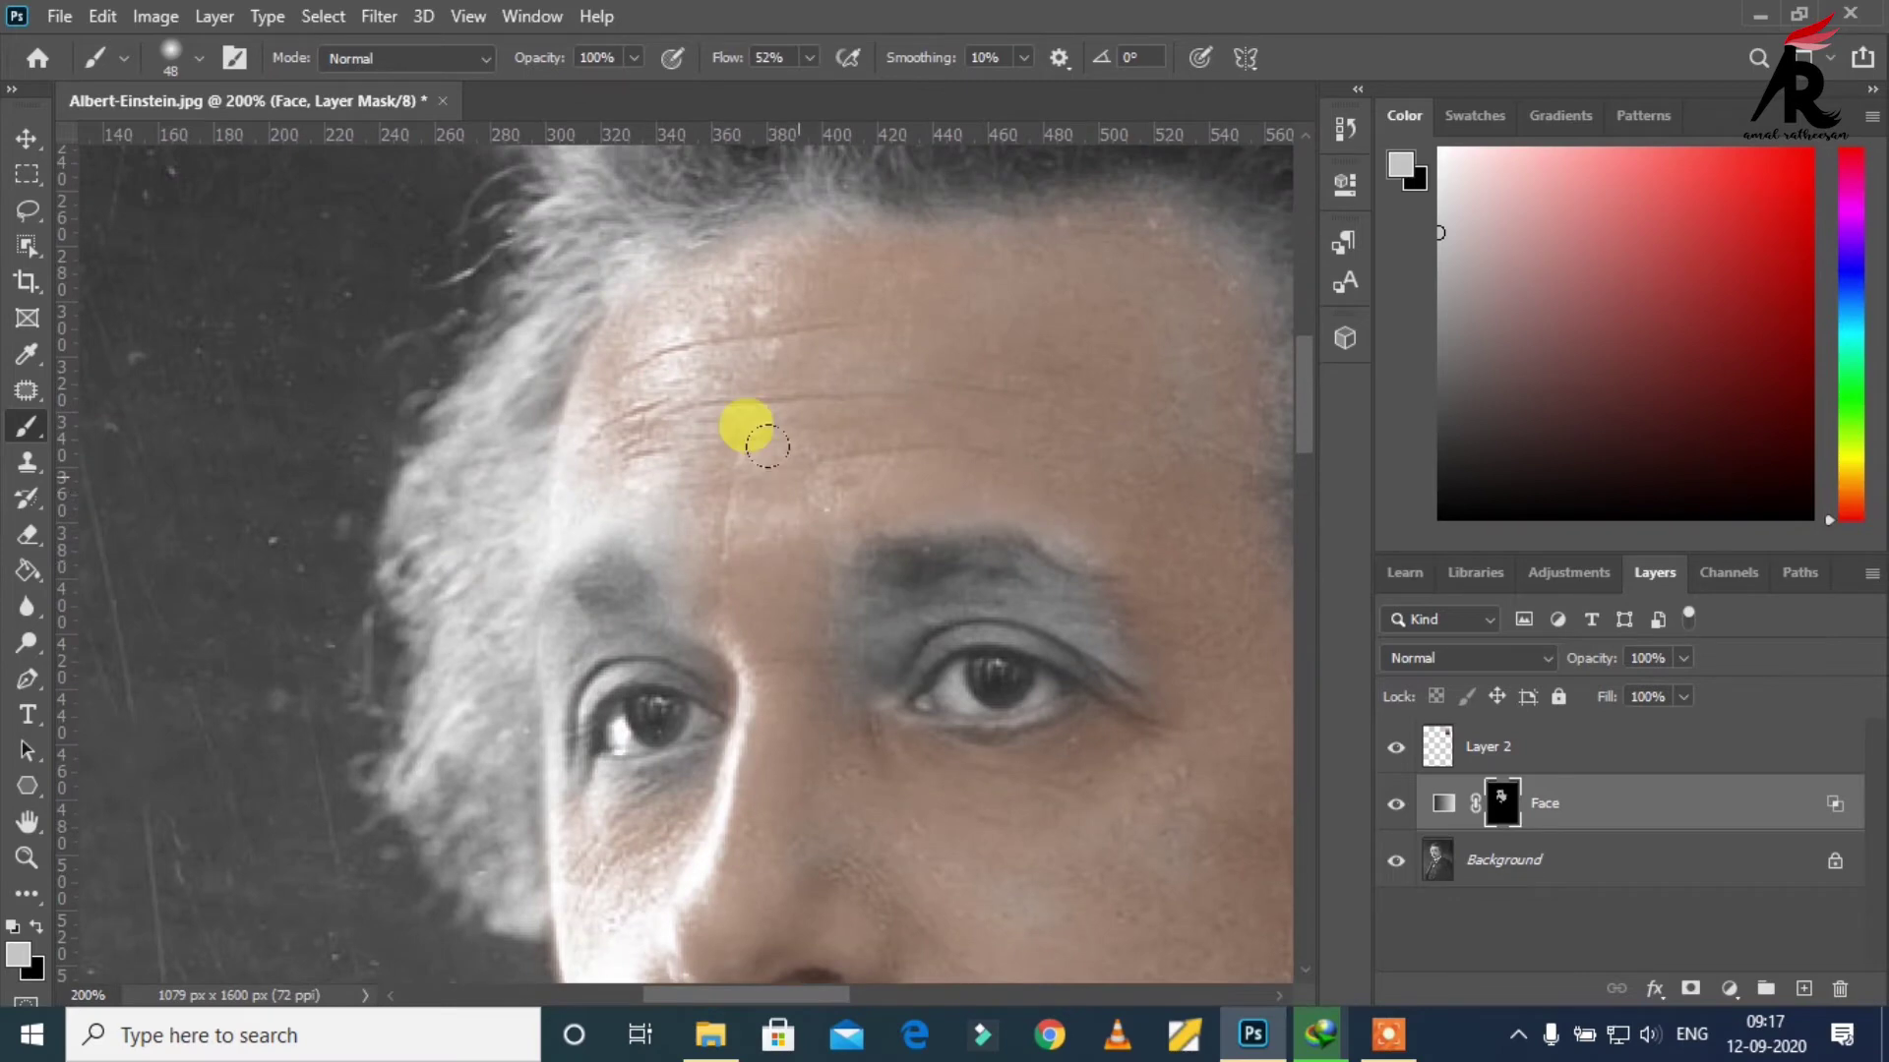
Step: Switch to a 20 px brush and paint the forehead, between the brows and up to the left eyebrow
right_click(816, 482)
mouse_move(983, 542)
left_mouse_down()
mouse_move(954, 542)
mouse_move(970, 555)
left_mouse_up()
left_click(581, 492)
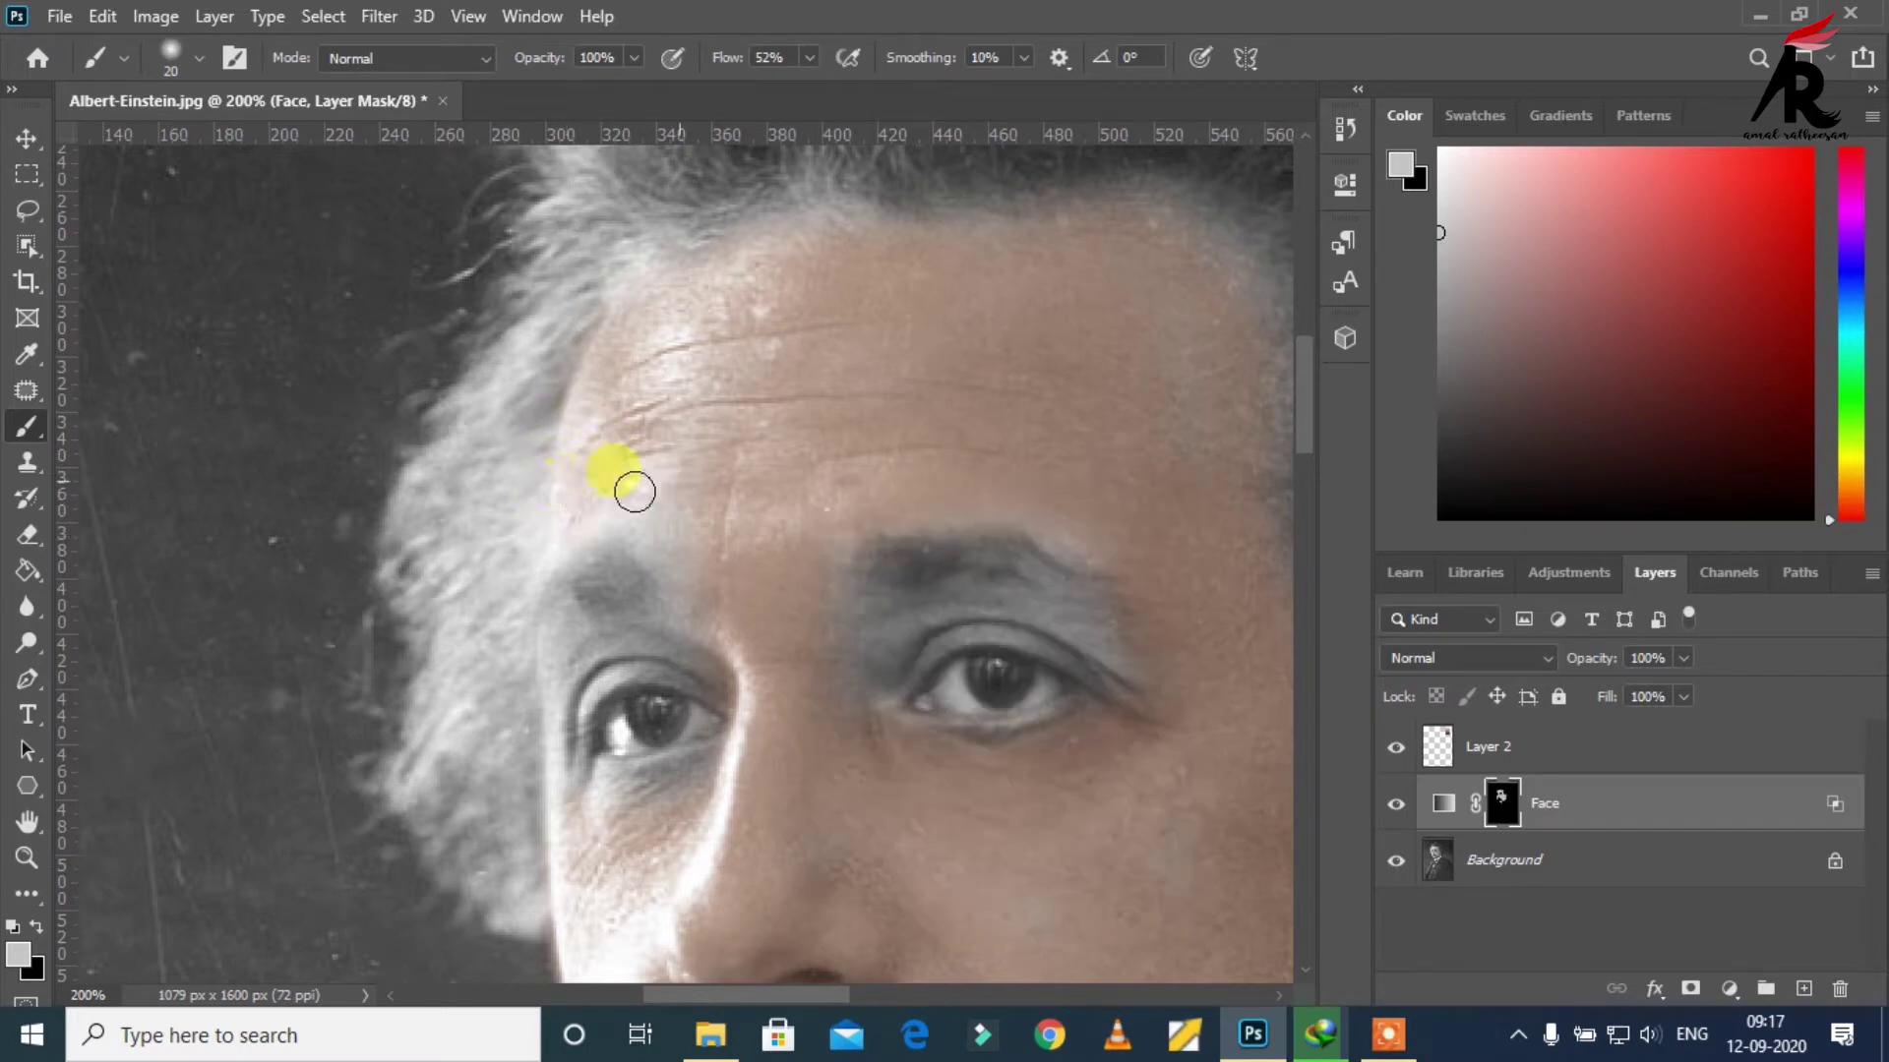
mouse_move(710, 479)
left_mouse_down()
mouse_move(658, 363)
mouse_move(615, 561)
mouse_move(627, 495)
left_mouse_up()
mouse_move(726, 531)
left_mouse_down()
mouse_move(708, 624)
mouse_move(576, 674)
mouse_move(603, 628)
mouse_move(688, 640)
mouse_move(645, 640)
mouse_move(594, 677)
mouse_move(700, 630)
mouse_move(669, 536)
left_mouse_up()
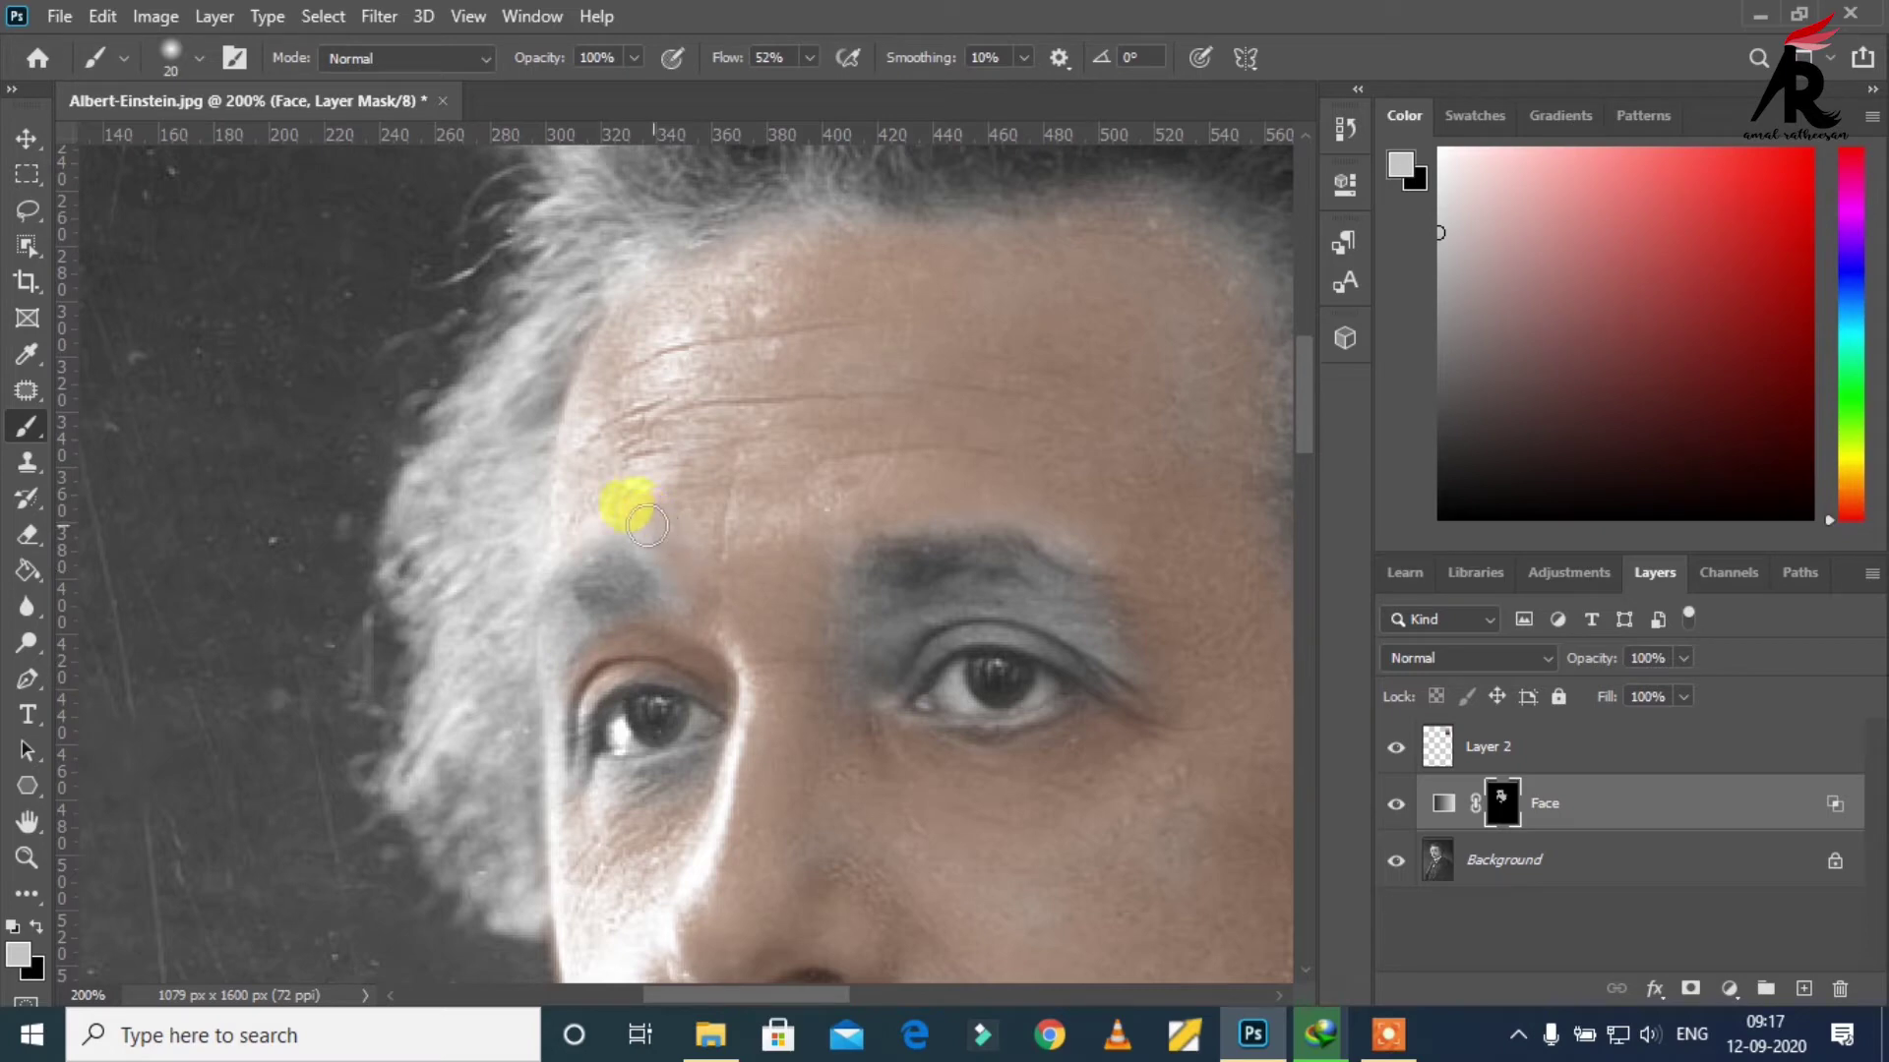
mouse_move(745, 611)
left_mouse_down()
mouse_move(574, 649)
mouse_move(675, 624)
mouse_move(683, 560)
mouse_move(649, 548)
mouse_move(654, 652)
mouse_move(721, 597)
mouse_move(582, 652)
mouse_move(562, 848)
mouse_move(552, 620)
mouse_move(644, 604)
mouse_move(632, 586)
mouse_move(565, 594)
mouse_move(717, 562)
mouse_move(608, 484)
mouse_move(688, 515)
mouse_move(632, 493)
mouse_move(775, 511)
mouse_move(809, 446)
mouse_move(861, 462)
mouse_move(827, 535)
mouse_move(845, 490)
mouse_move(839, 505)
mouse_move(975, 446)
mouse_move(1119, 504)
mouse_move(1025, 468)
mouse_move(1092, 518)
mouse_move(911, 570)
mouse_move(813, 552)
mouse_move(1025, 547)
left_mouse_up()
scroll(541, 708, "down", 3)
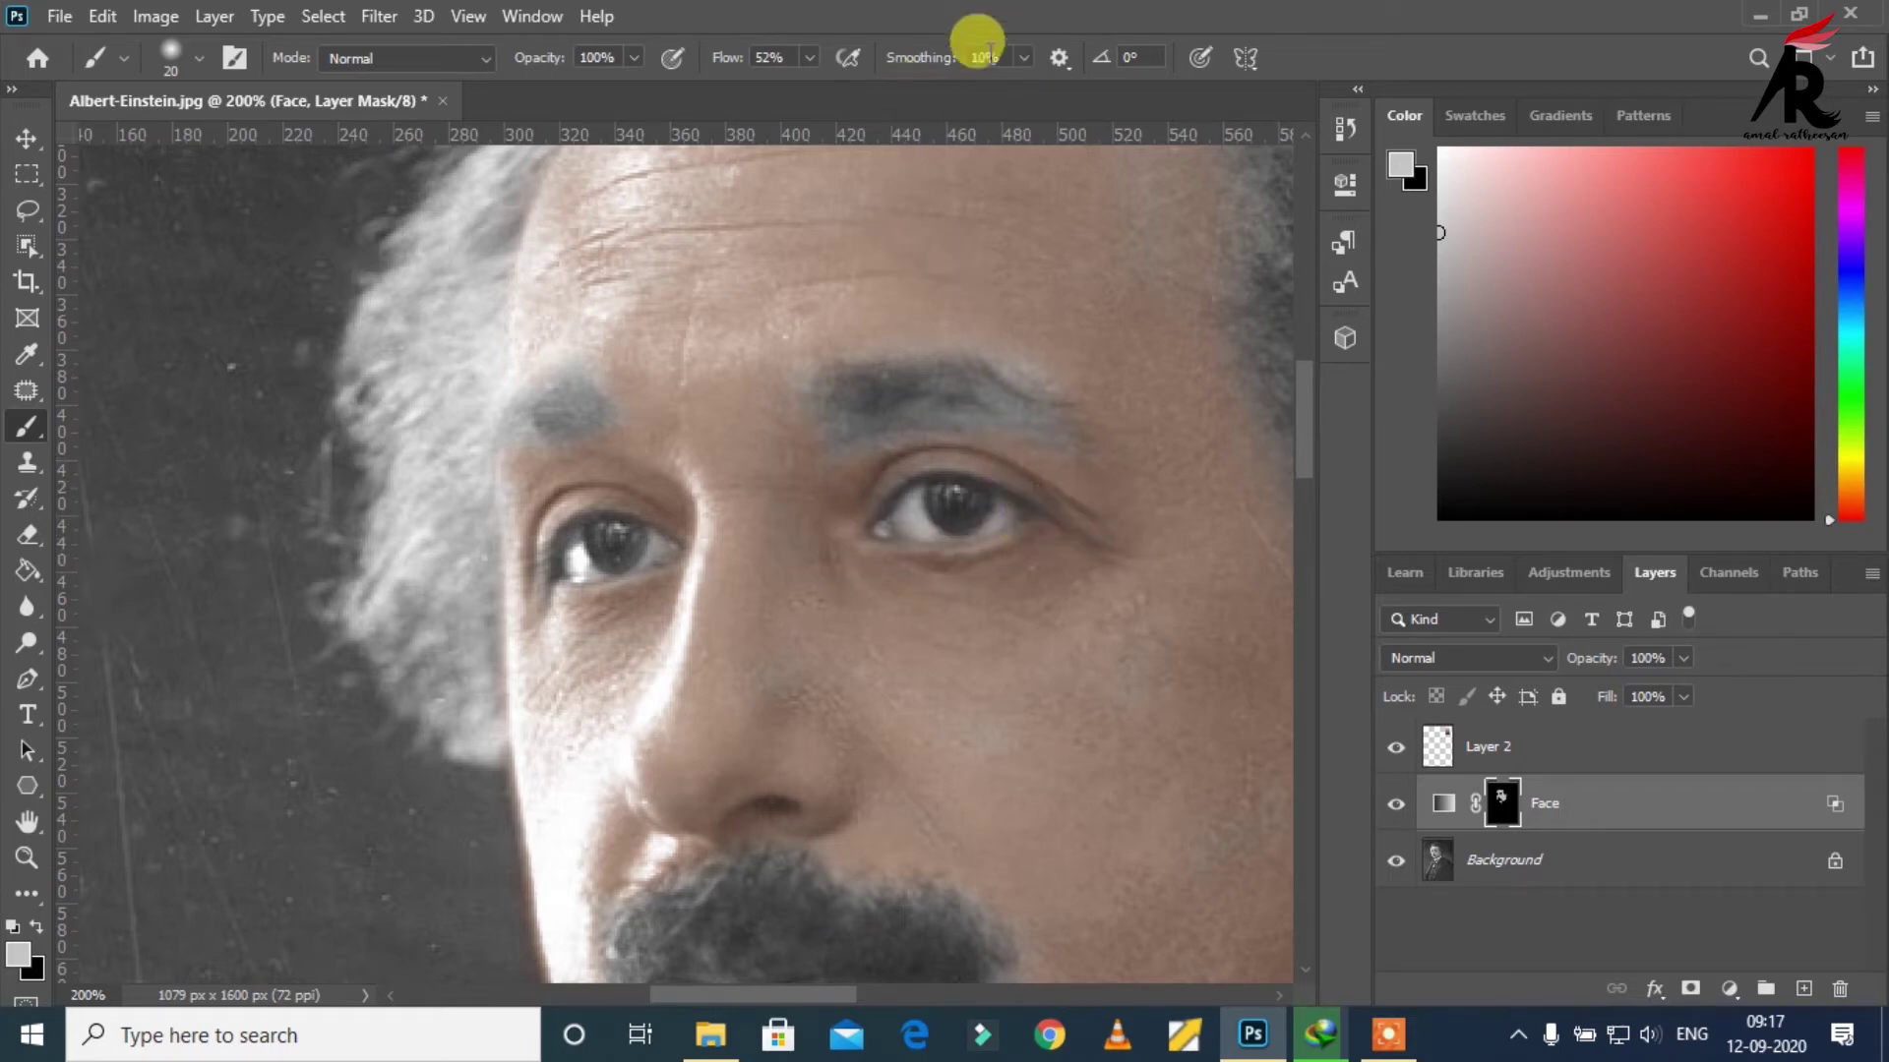
Step: Paint lightly at 10% flow over the right eyebrow and along the top of the moustache
left_click(755, 87)
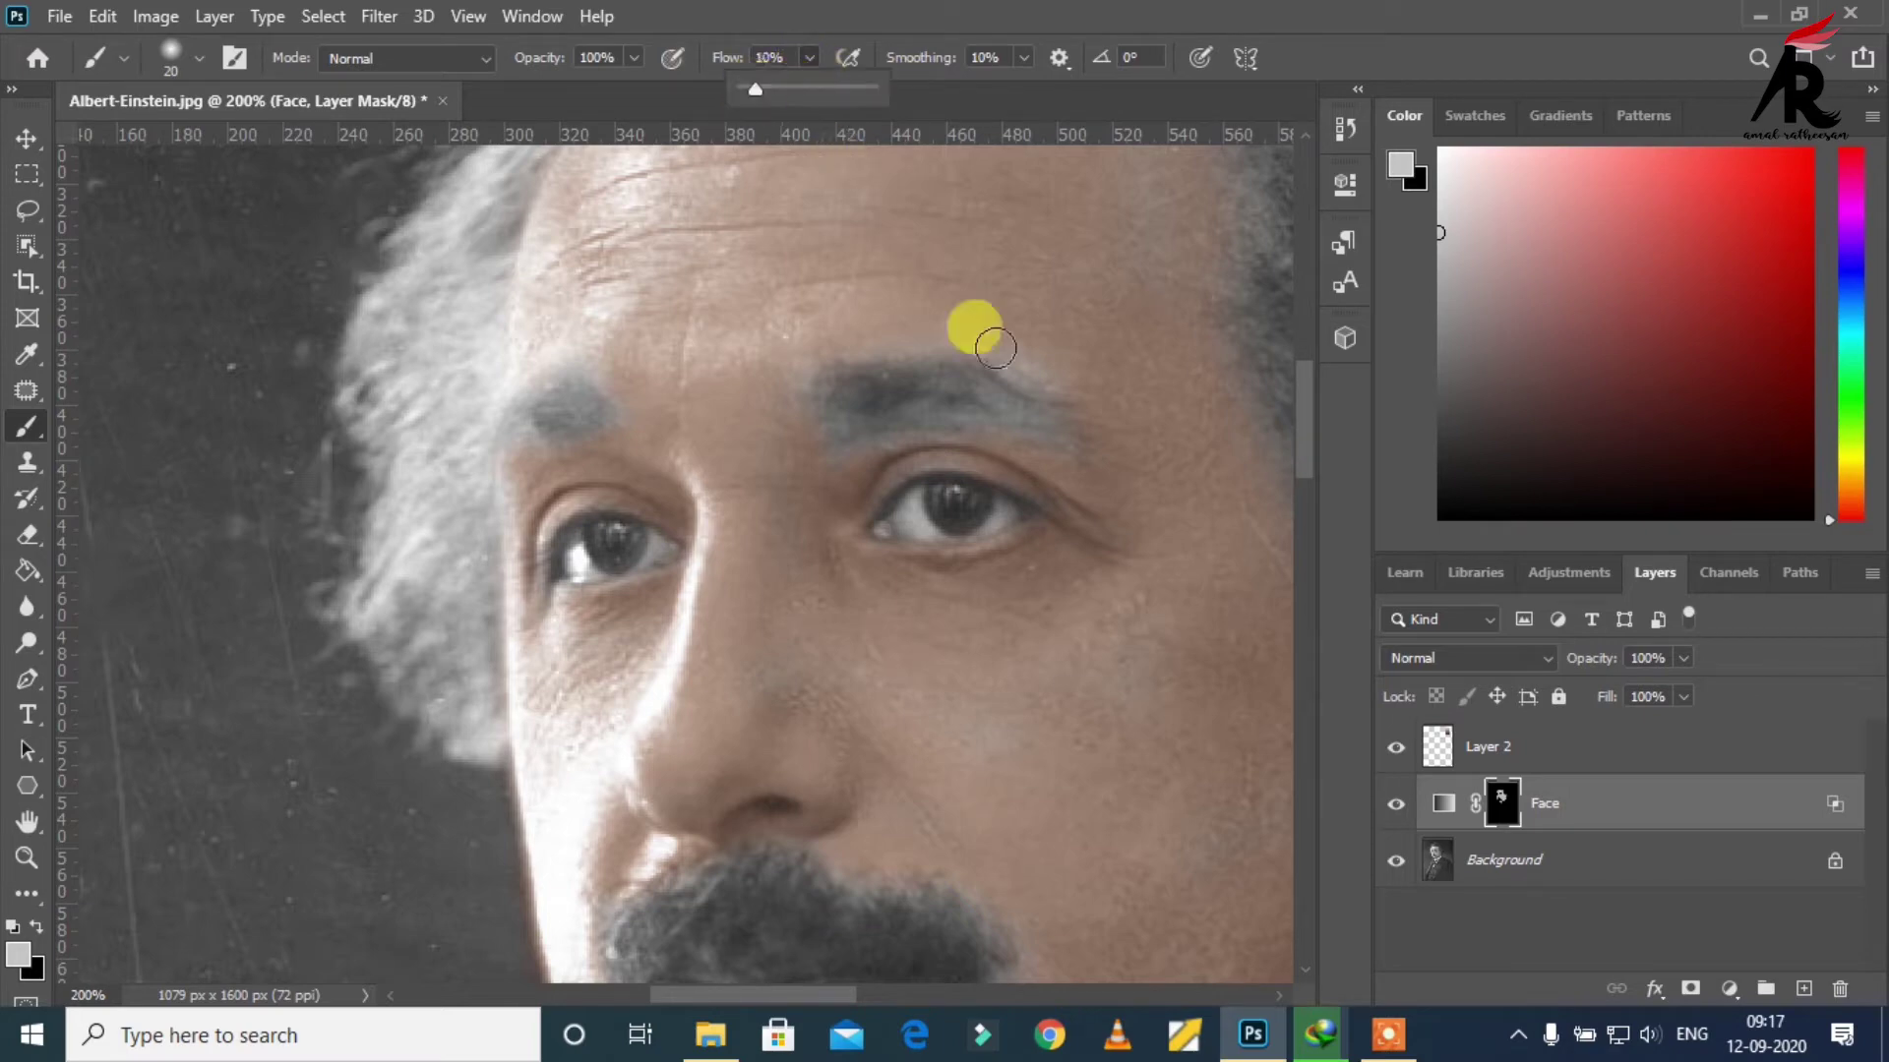
mouse_move(930, 412)
left_mouse_down()
mouse_move(1058, 433)
mouse_move(1074, 391)
mouse_move(893, 340)
mouse_move(800, 375)
mouse_move(784, 451)
mouse_move(978, 409)
mouse_move(1083, 430)
mouse_move(1046, 375)
mouse_move(819, 417)
mouse_move(804, 443)
mouse_move(940, 421)
mouse_move(1015, 438)
mouse_move(1041, 429)
mouse_move(780, 390)
mouse_move(975, 429)
mouse_move(574, 428)
mouse_move(591, 386)
mouse_move(523, 451)
mouse_move(666, 426)
mouse_move(809, 447)
mouse_move(784, 370)
mouse_move(874, 456)
mouse_move(907, 437)
mouse_move(1117, 501)
mouse_move(860, 476)
mouse_move(927, 585)
mouse_move(966, 590)
mouse_move(962, 684)
mouse_move(773, 380)
mouse_move(784, 367)
left_mouse_up()
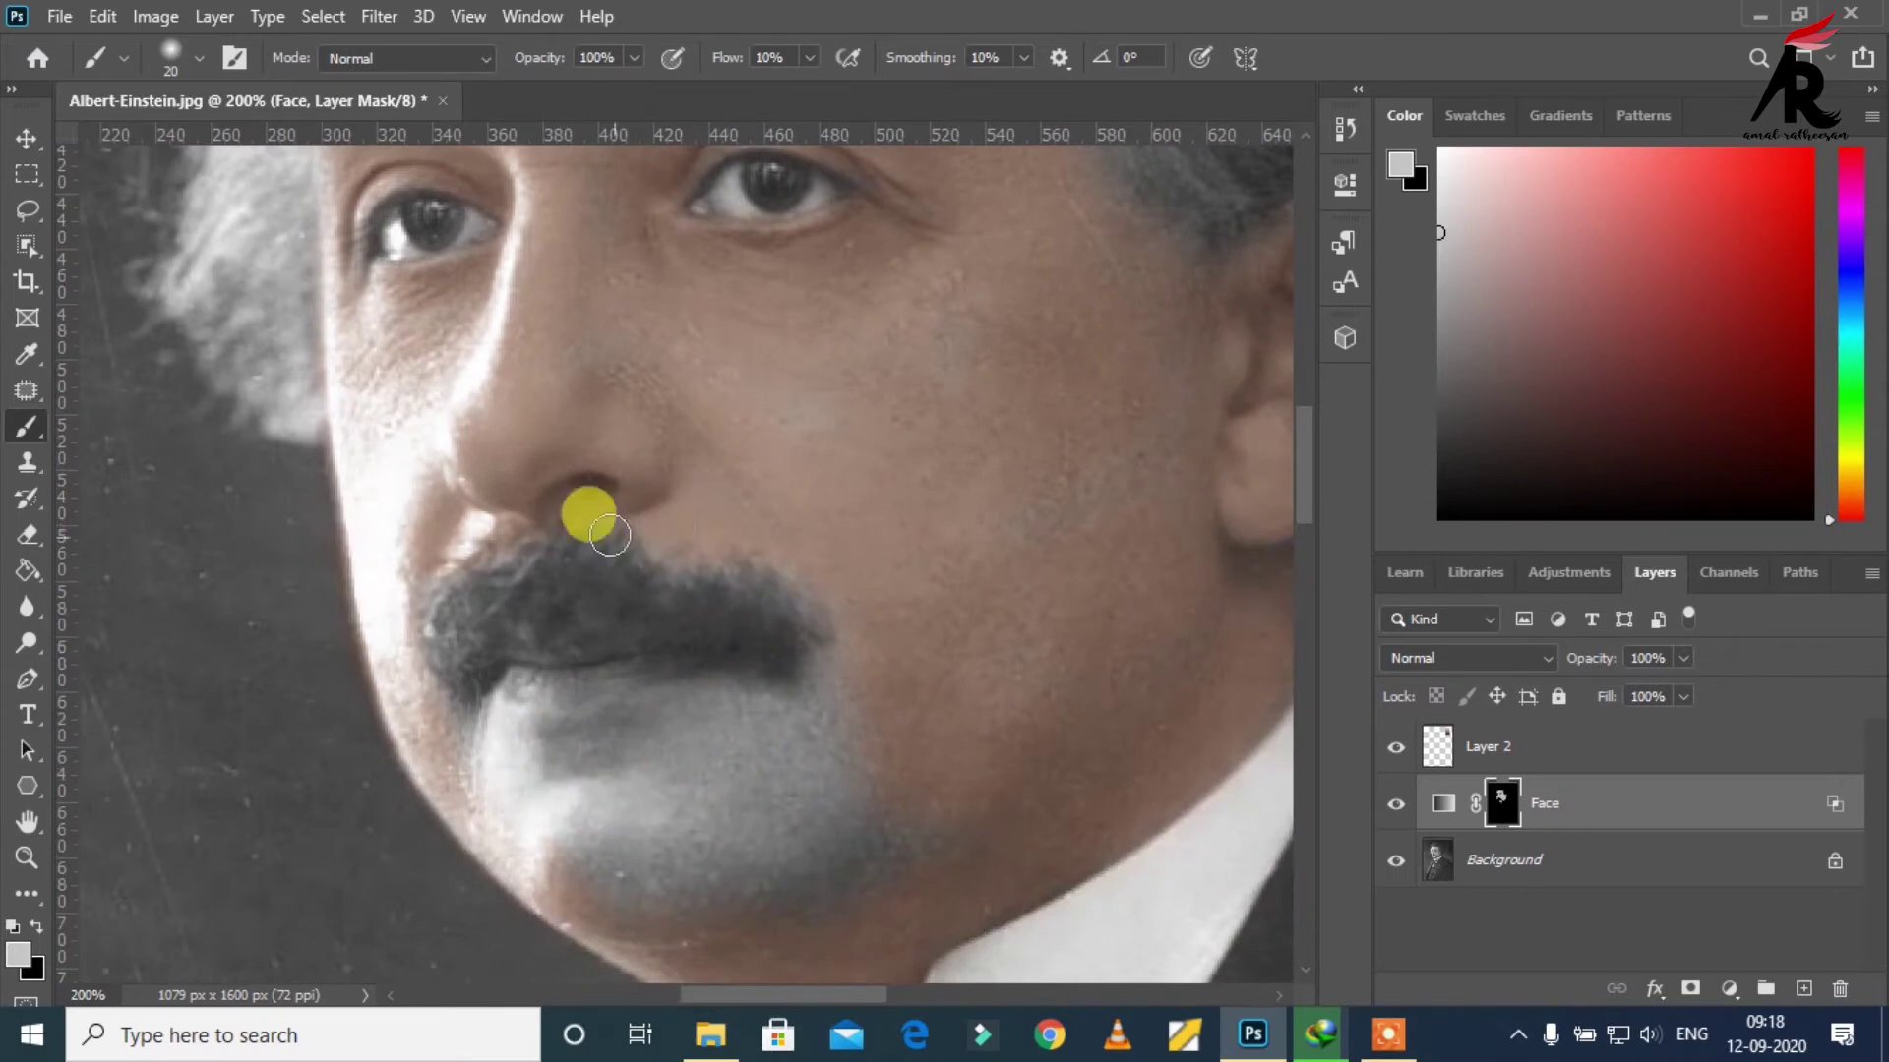
mouse_move(586, 510)
left_mouse_down()
mouse_move(780, 581)
mouse_move(594, 526)
mouse_move(419, 578)
mouse_move(505, 531)
mouse_move(827, 574)
mouse_move(506, 710)
mouse_move(426, 718)
mouse_move(501, 729)
mouse_move(679, 585)
mouse_move(676, 241)
mouse_move(716, 126)
mouse_move(793, 138)
mouse_move(860, 93)
left_mouse_up()
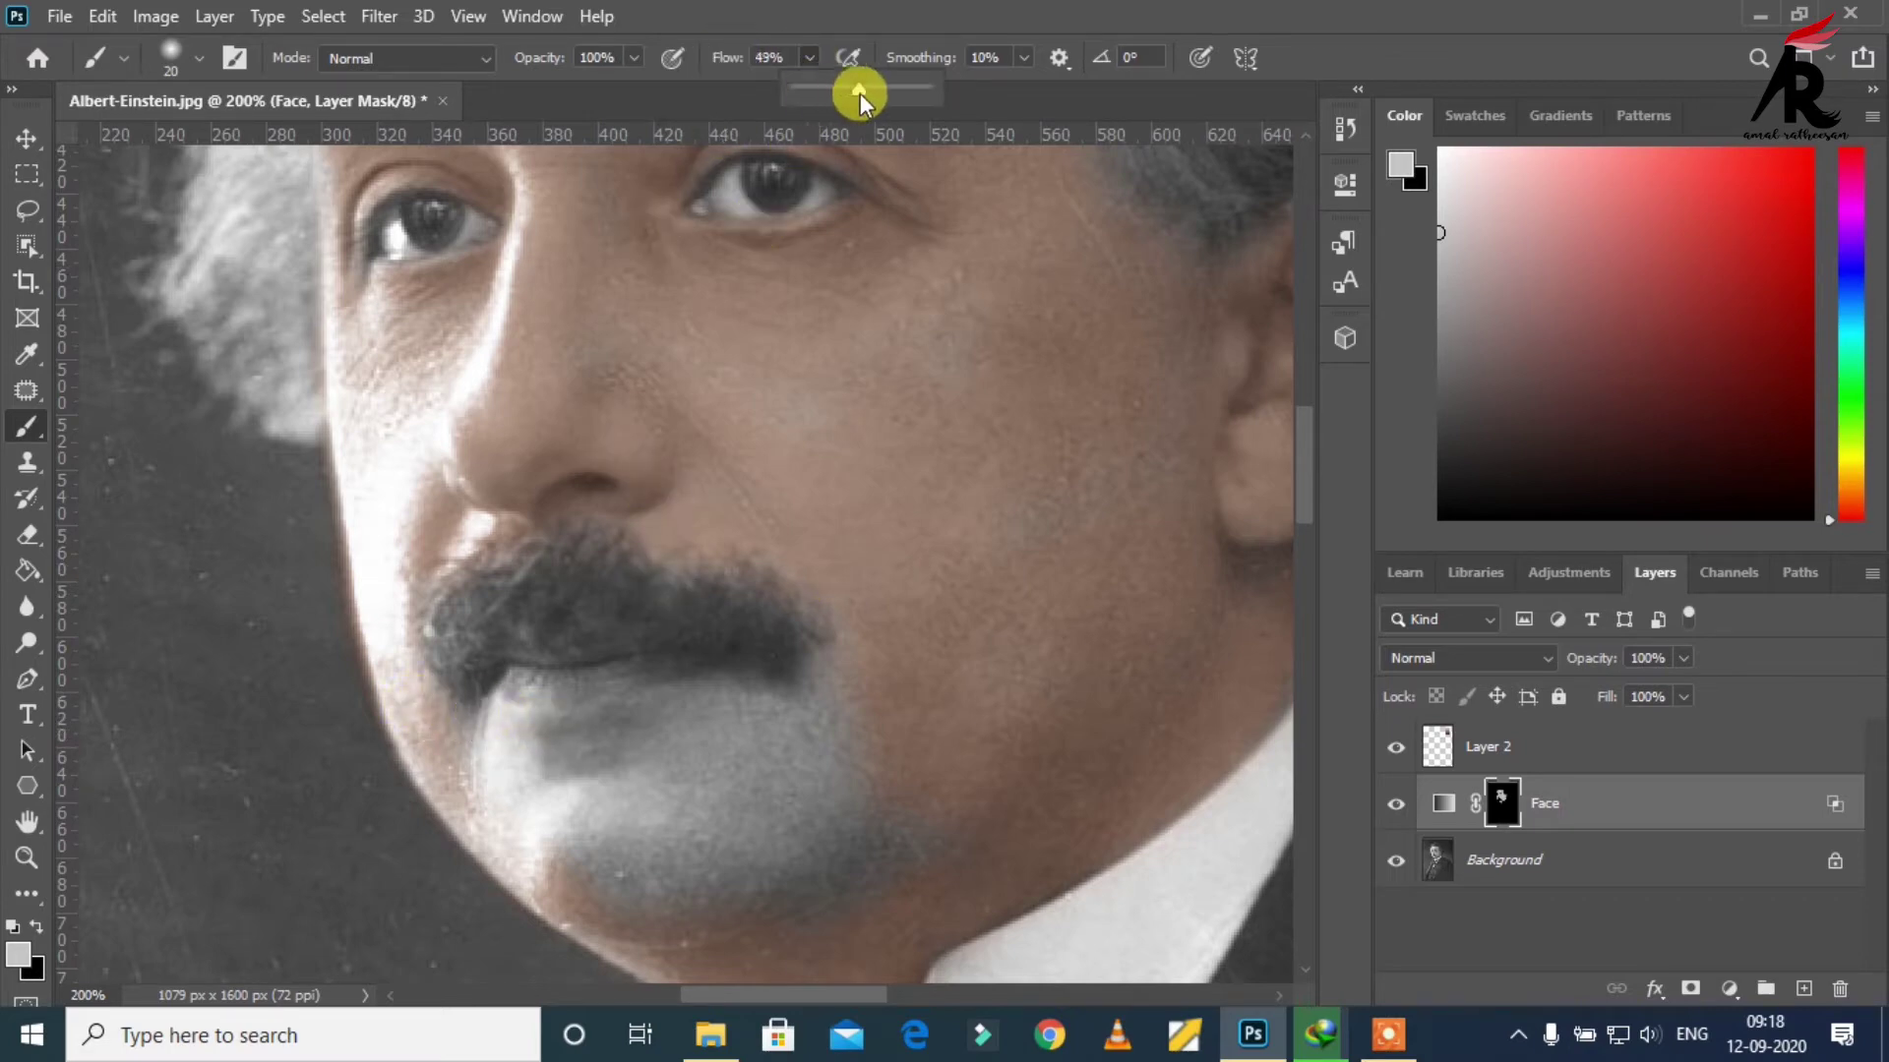
Step: Raise flow to 51% and paint skin tone over the lower lip and chin
left_click_drag(591, 649, 502, 732)
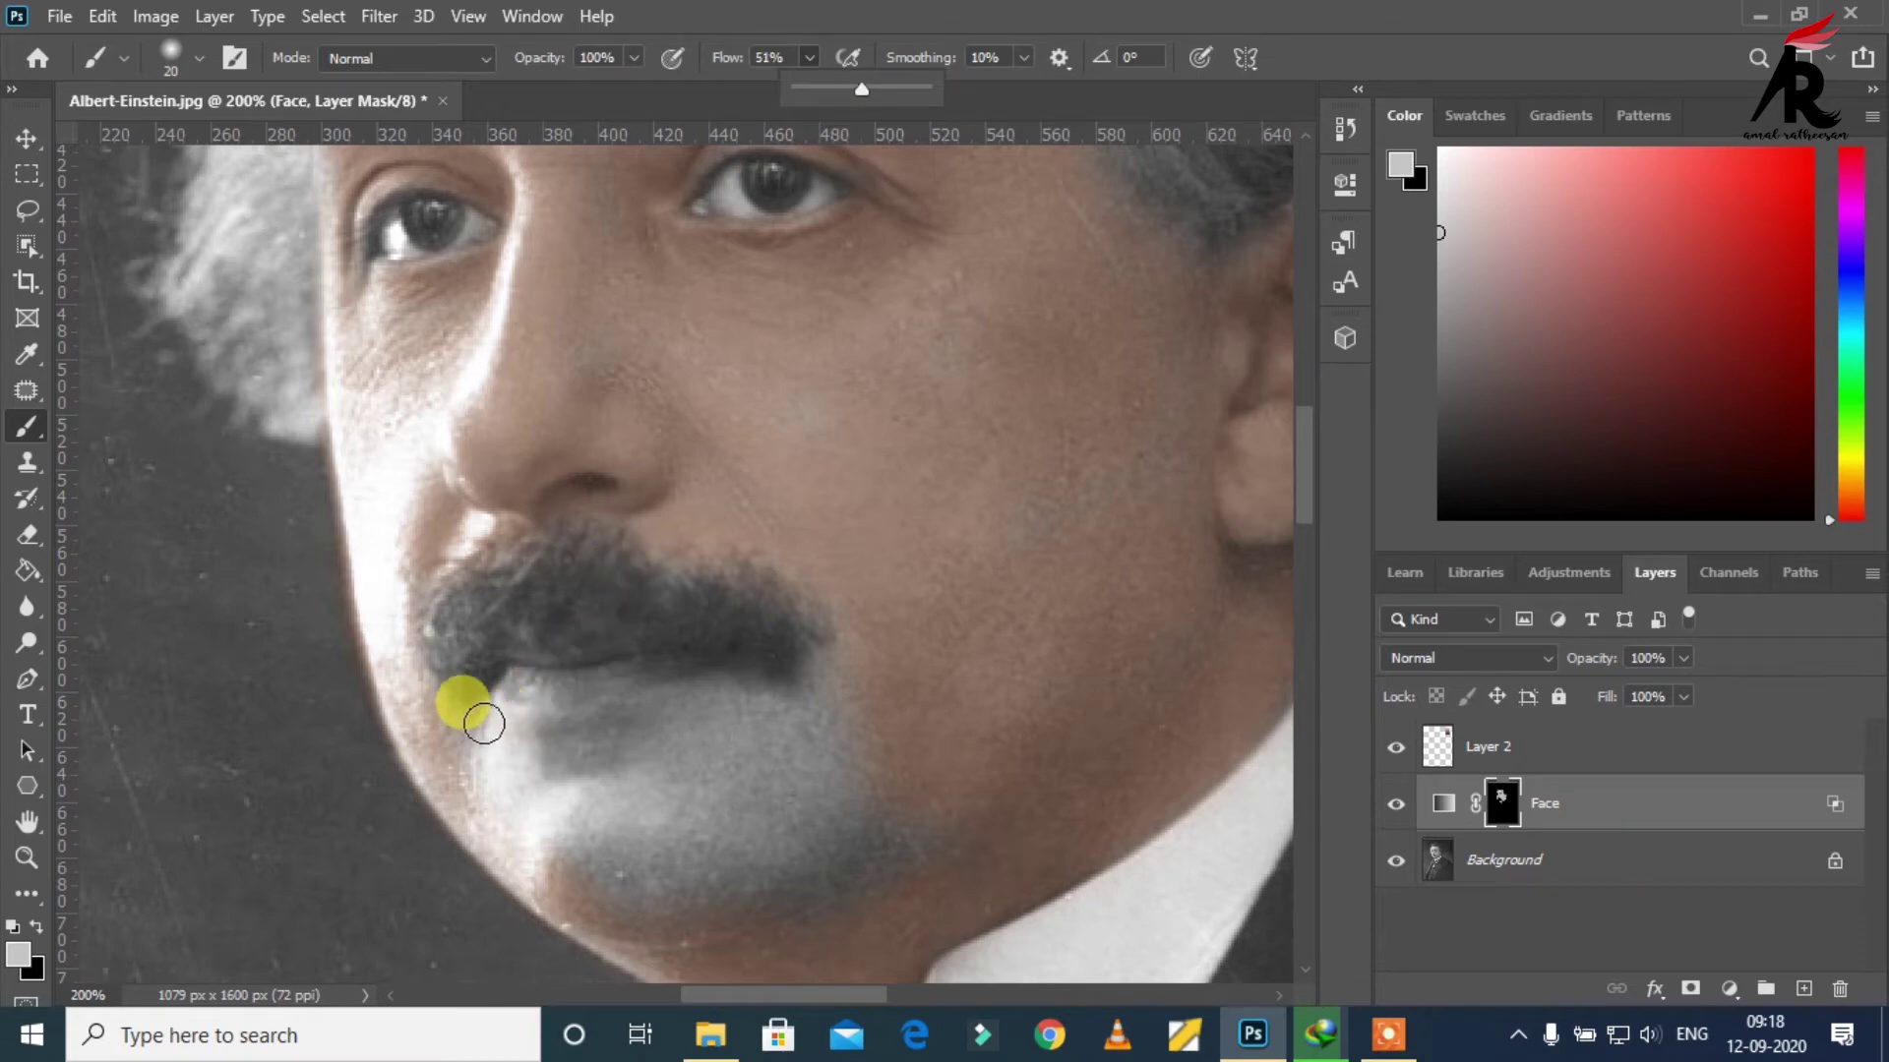
right_click(472, 716)
left_click(464, 710)
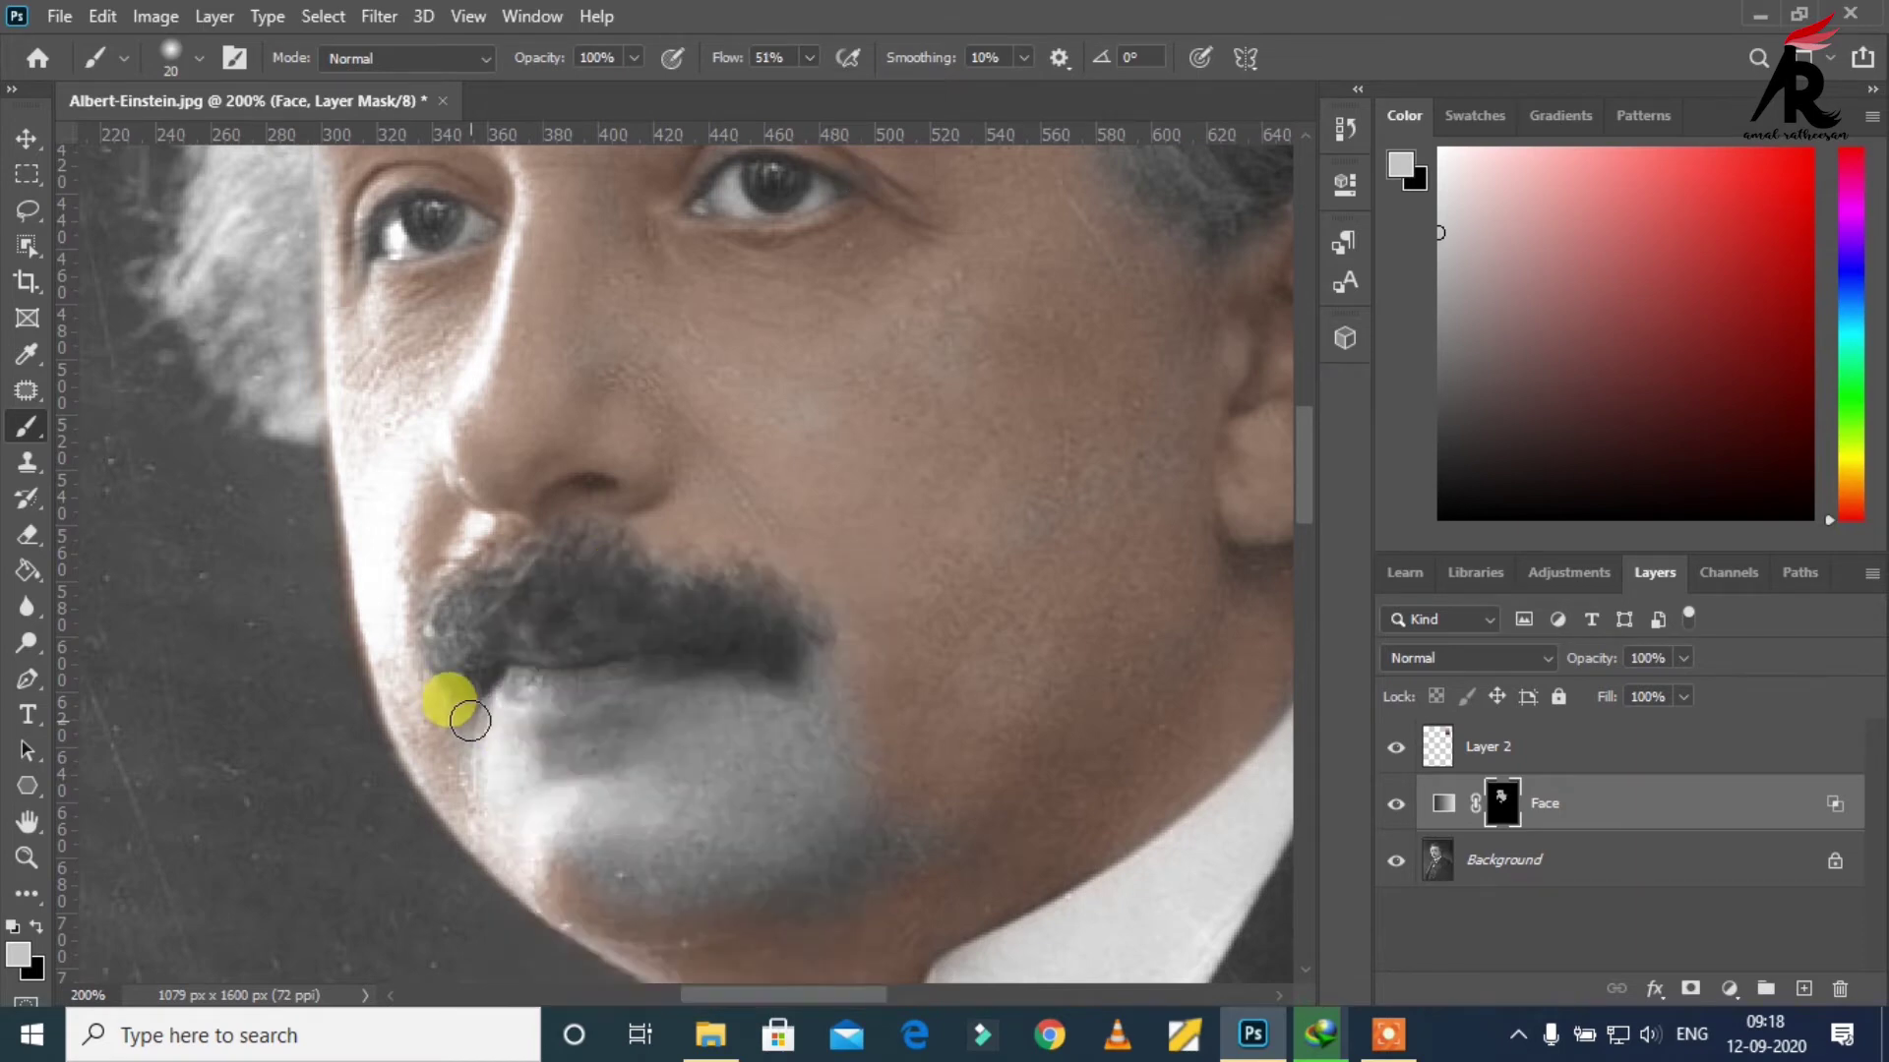
mouse_move(463, 710)
left_mouse_down()
mouse_move(521, 733)
mouse_move(489, 725)
mouse_move(761, 704)
mouse_move(835, 658)
mouse_move(796, 721)
mouse_move(485, 771)
mouse_move(624, 886)
mouse_move(640, 813)
mouse_move(530, 771)
mouse_move(717, 718)
mouse_move(645, 830)
mouse_move(707, 886)
mouse_move(785, 756)
mouse_move(818, 763)
mouse_move(787, 883)
mouse_move(936, 816)
mouse_move(882, 745)
mouse_move(671, 798)
mouse_move(645, 763)
mouse_move(561, 729)
mouse_move(493, 771)
mouse_move(857, 689)
mouse_move(856, 737)
mouse_move(965, 728)
mouse_move(886, 859)
mouse_move(962, 744)
mouse_move(1023, 471)
mouse_move(994, 315)
mouse_move(1058, 497)
mouse_move(1160, 371)
mouse_move(1141, 472)
mouse_move(775, 861)
mouse_move(697, 913)
mouse_move(902, 857)
mouse_move(818, 911)
mouse_move(965, 831)
mouse_move(894, 869)
mouse_move(738, 741)
mouse_move(771, 787)
left_mouse_up()
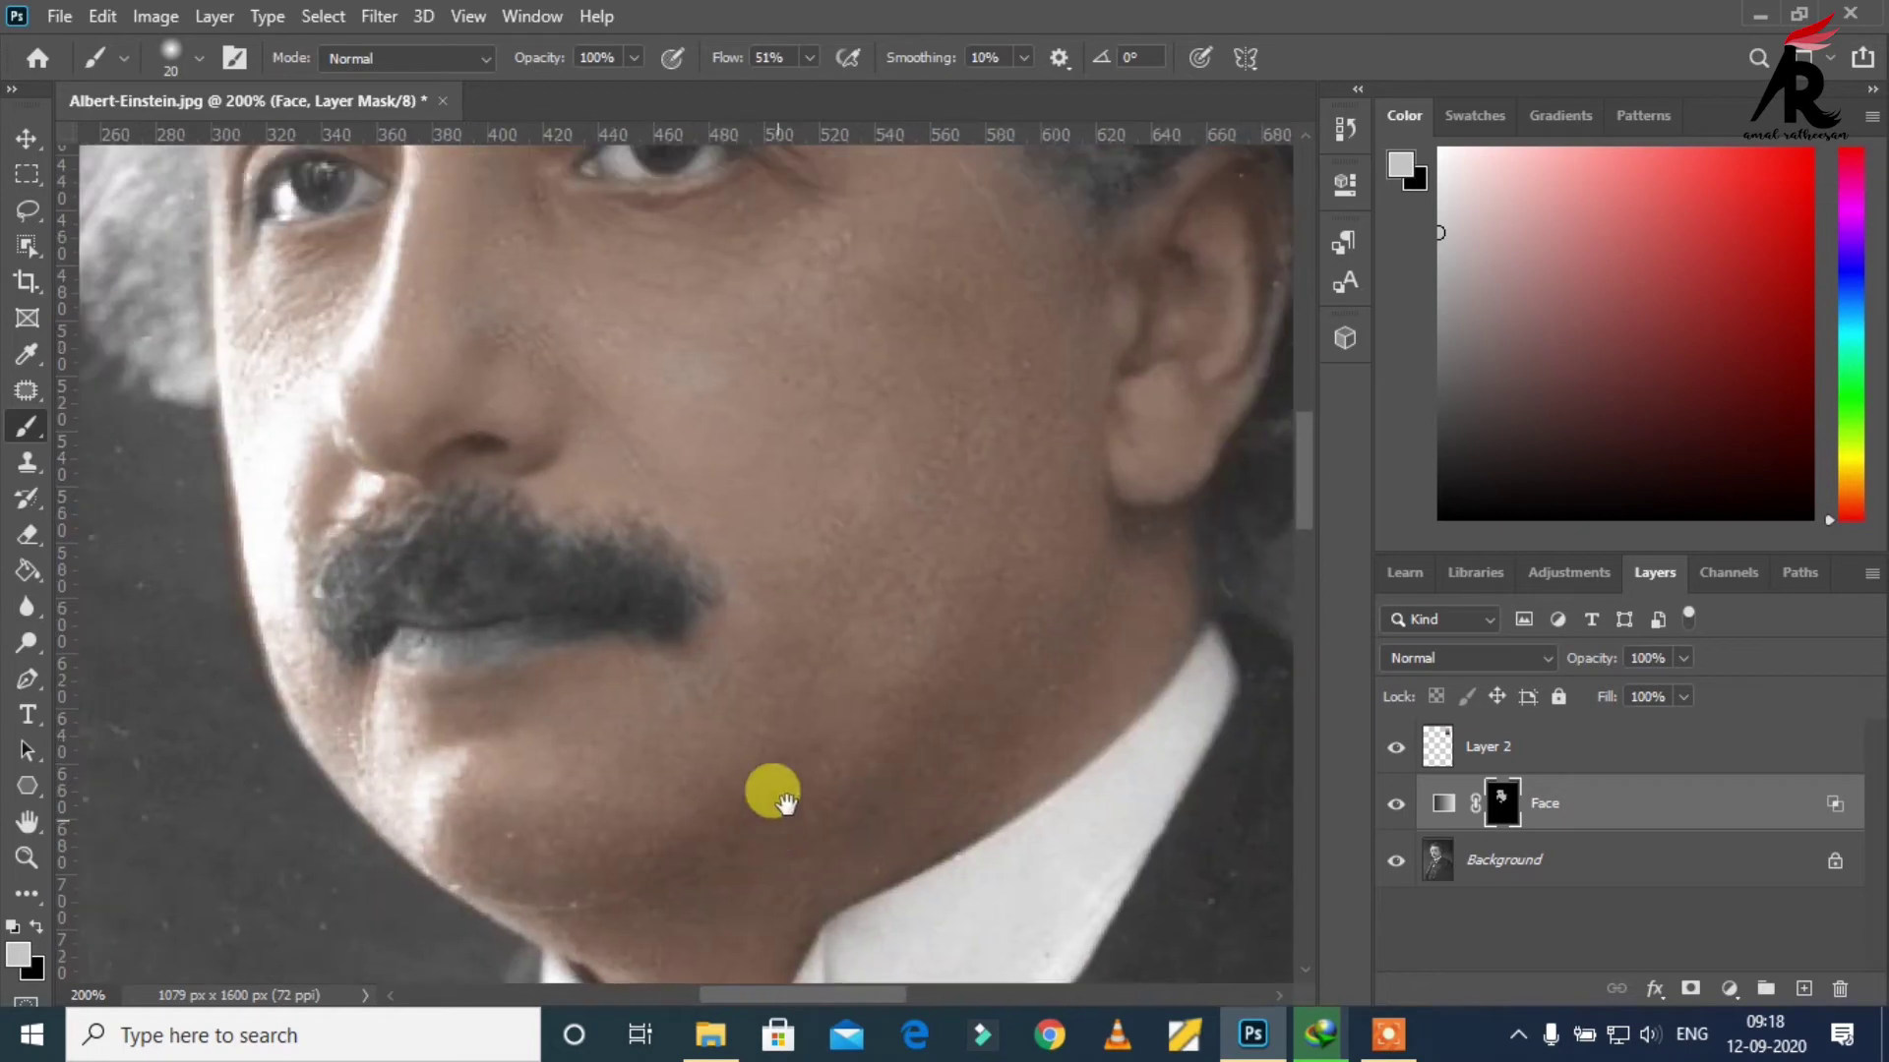
Step: Enlarge the brush to 61 px and paint skin tone over the cheek
right_click(958, 631)
left_click_drag(1023, 632, 1070, 635)
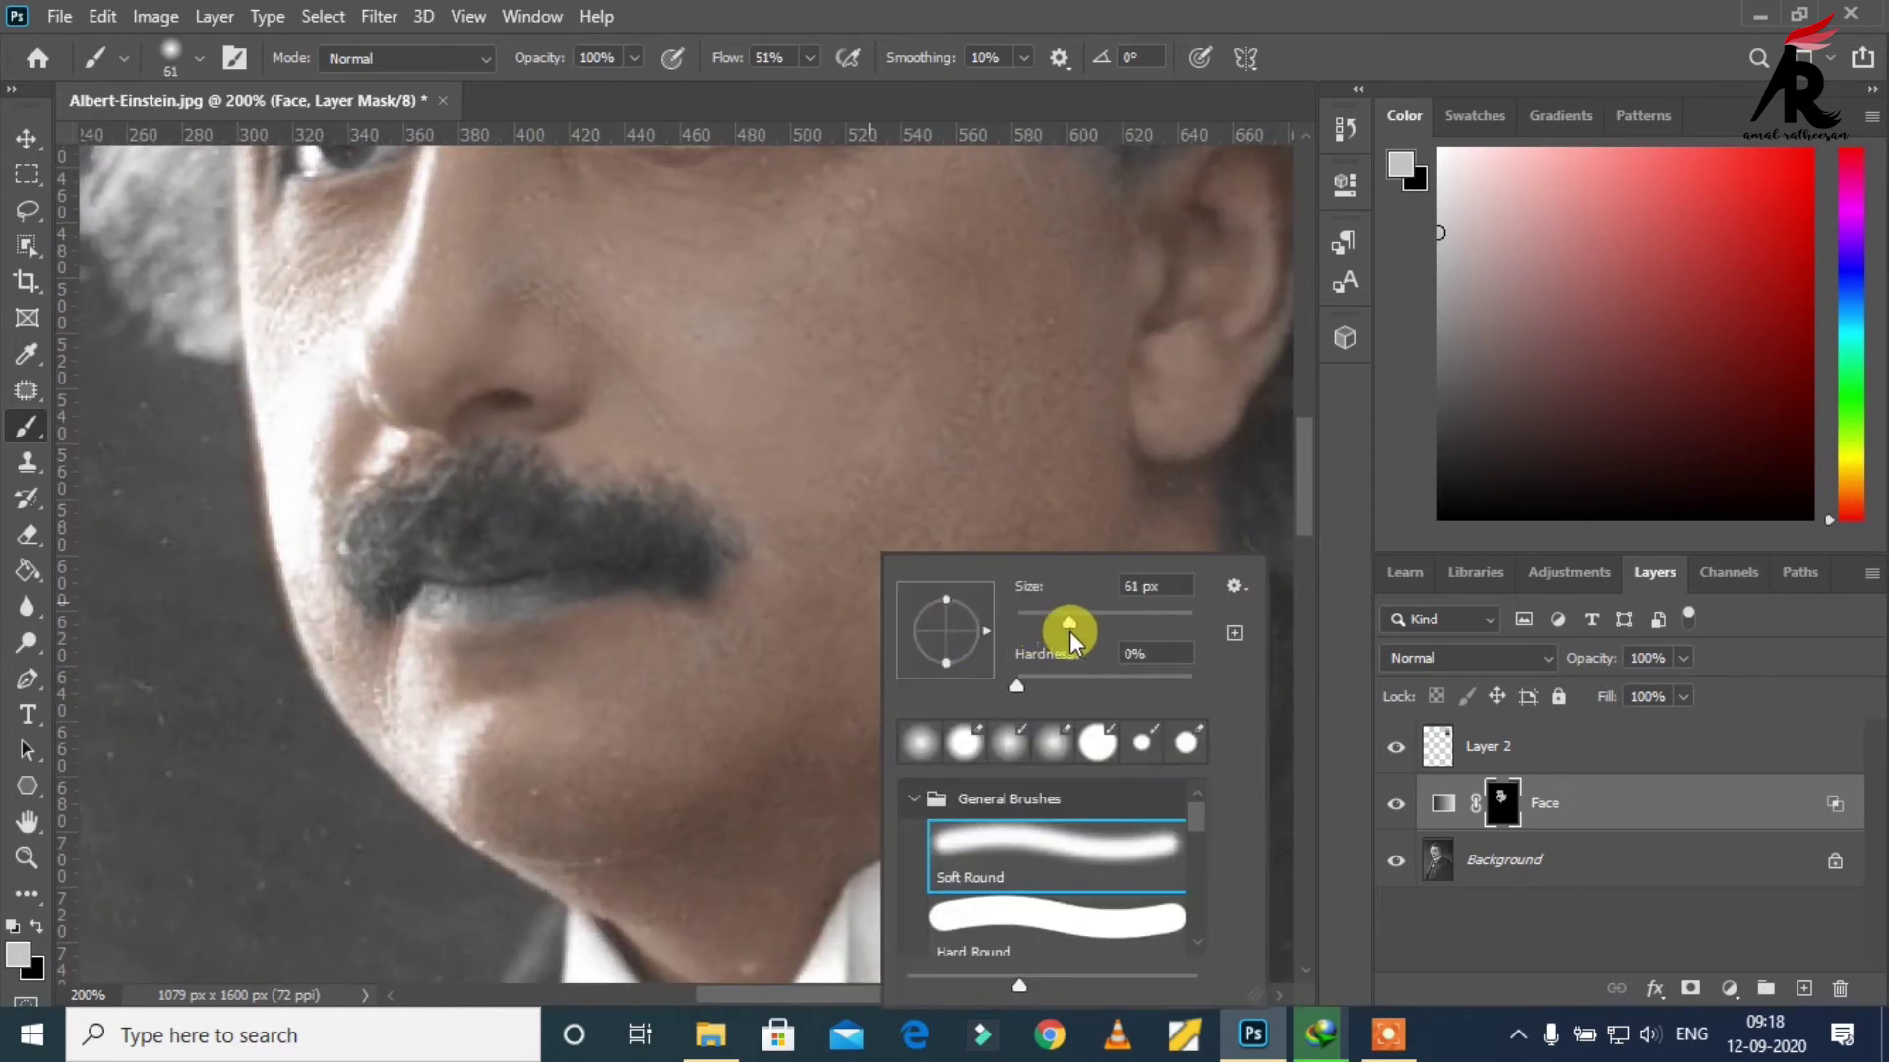
left_click(693, 248)
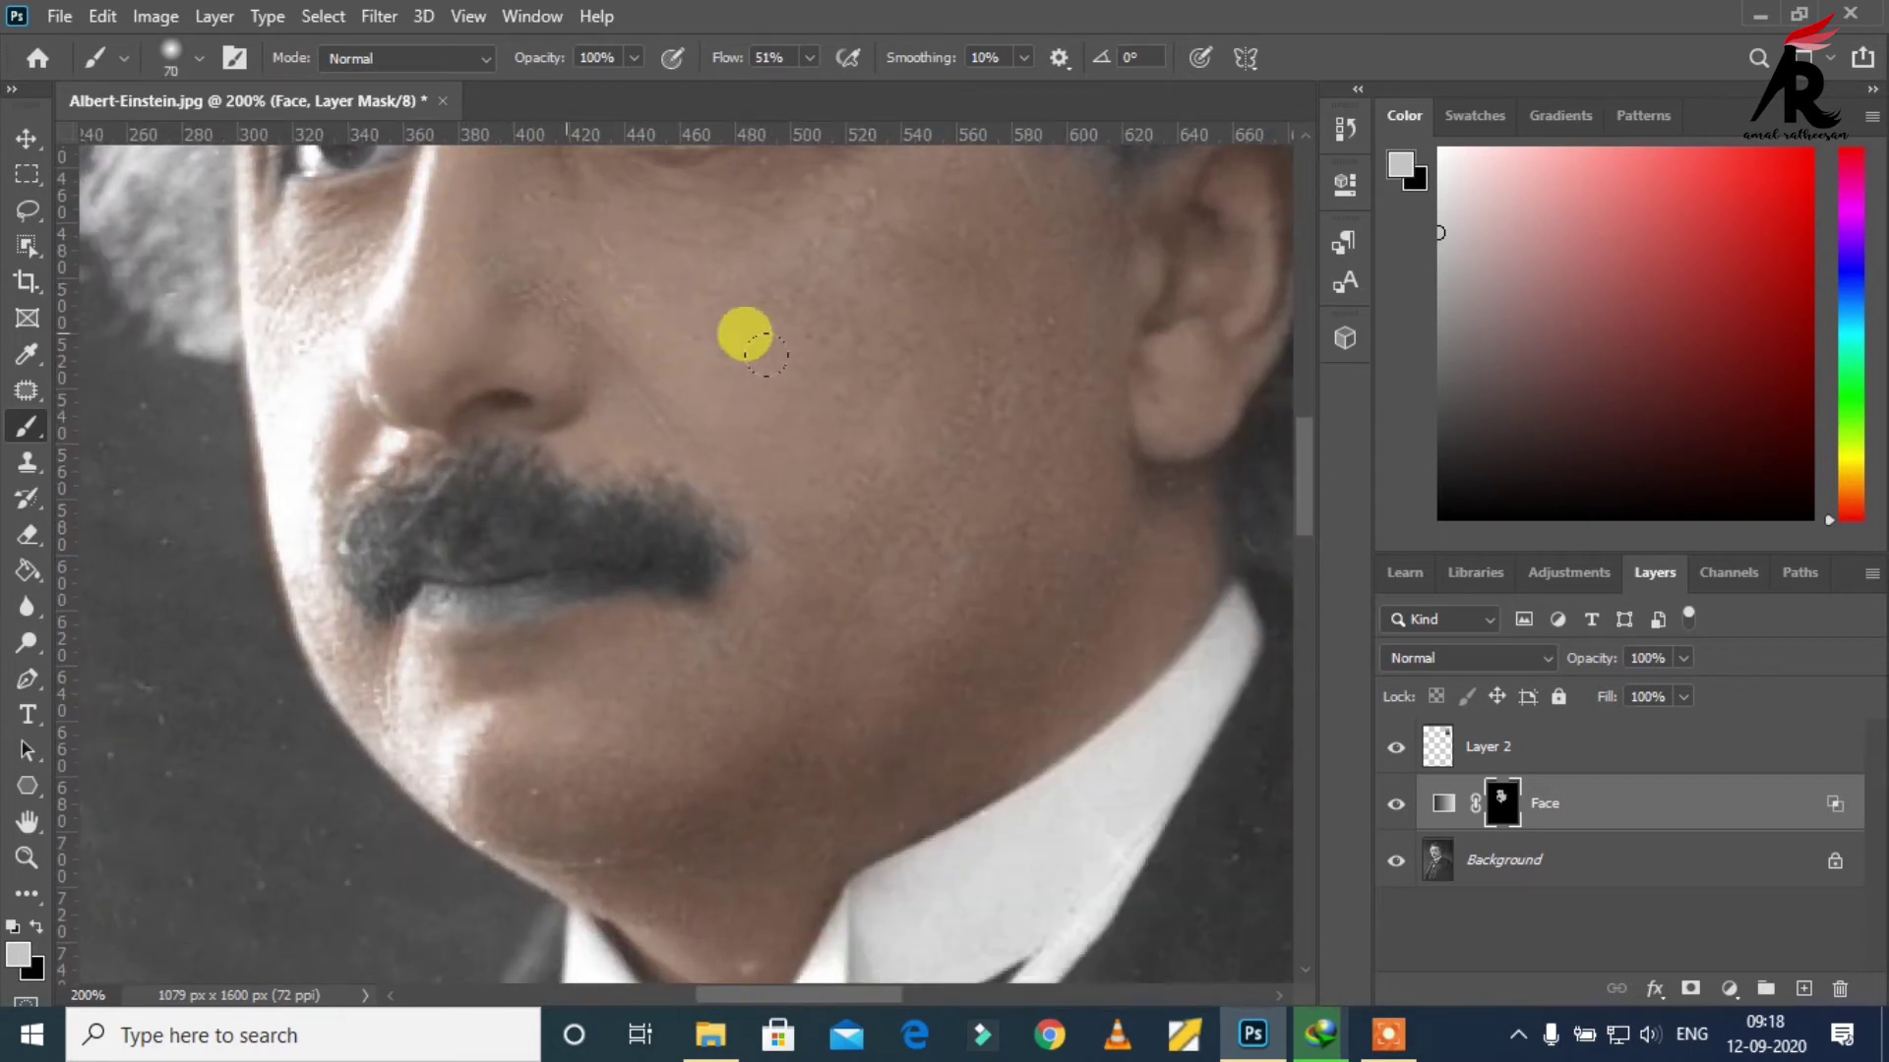
left_click_drag(443, 654, 472, 689)
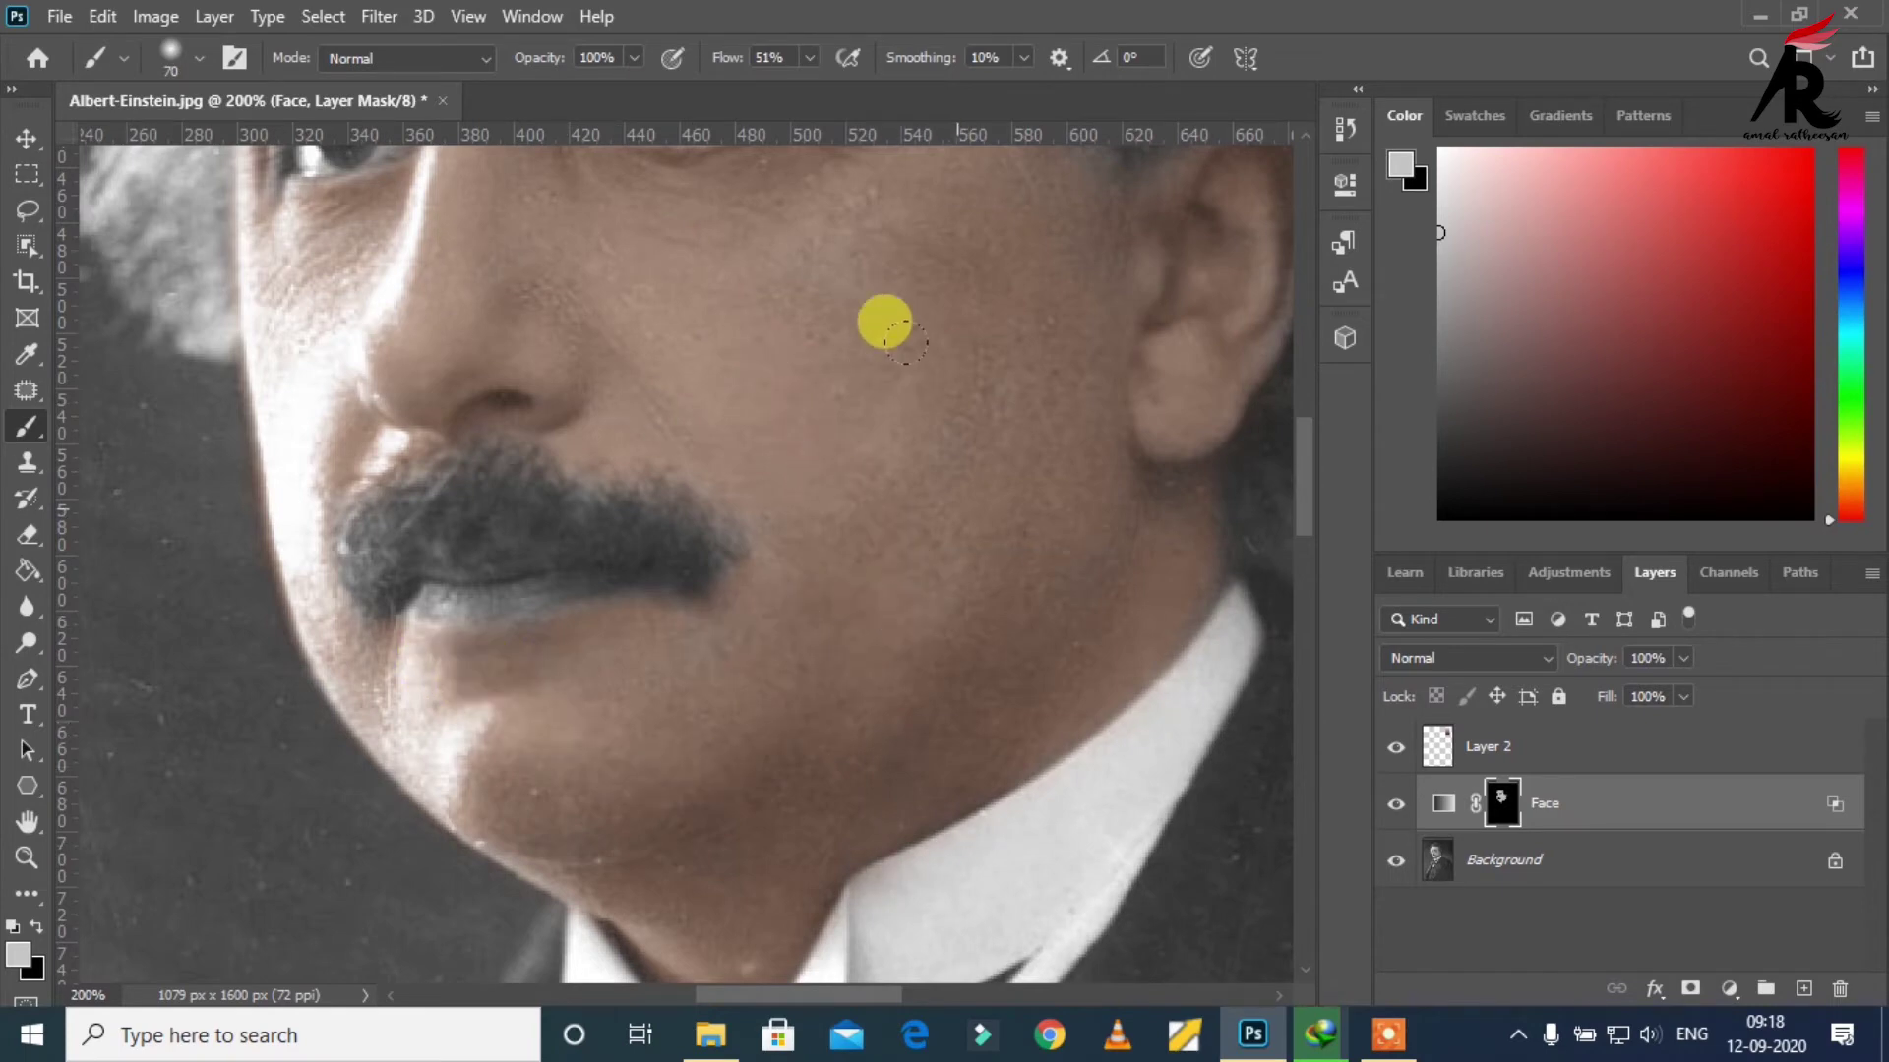
Step: Paint skin tone across the forehead up to the hairline
mouse_move(812, 373)
left_mouse_down()
mouse_move(1003, 771)
mouse_move(960, 935)
left_mouse_up()
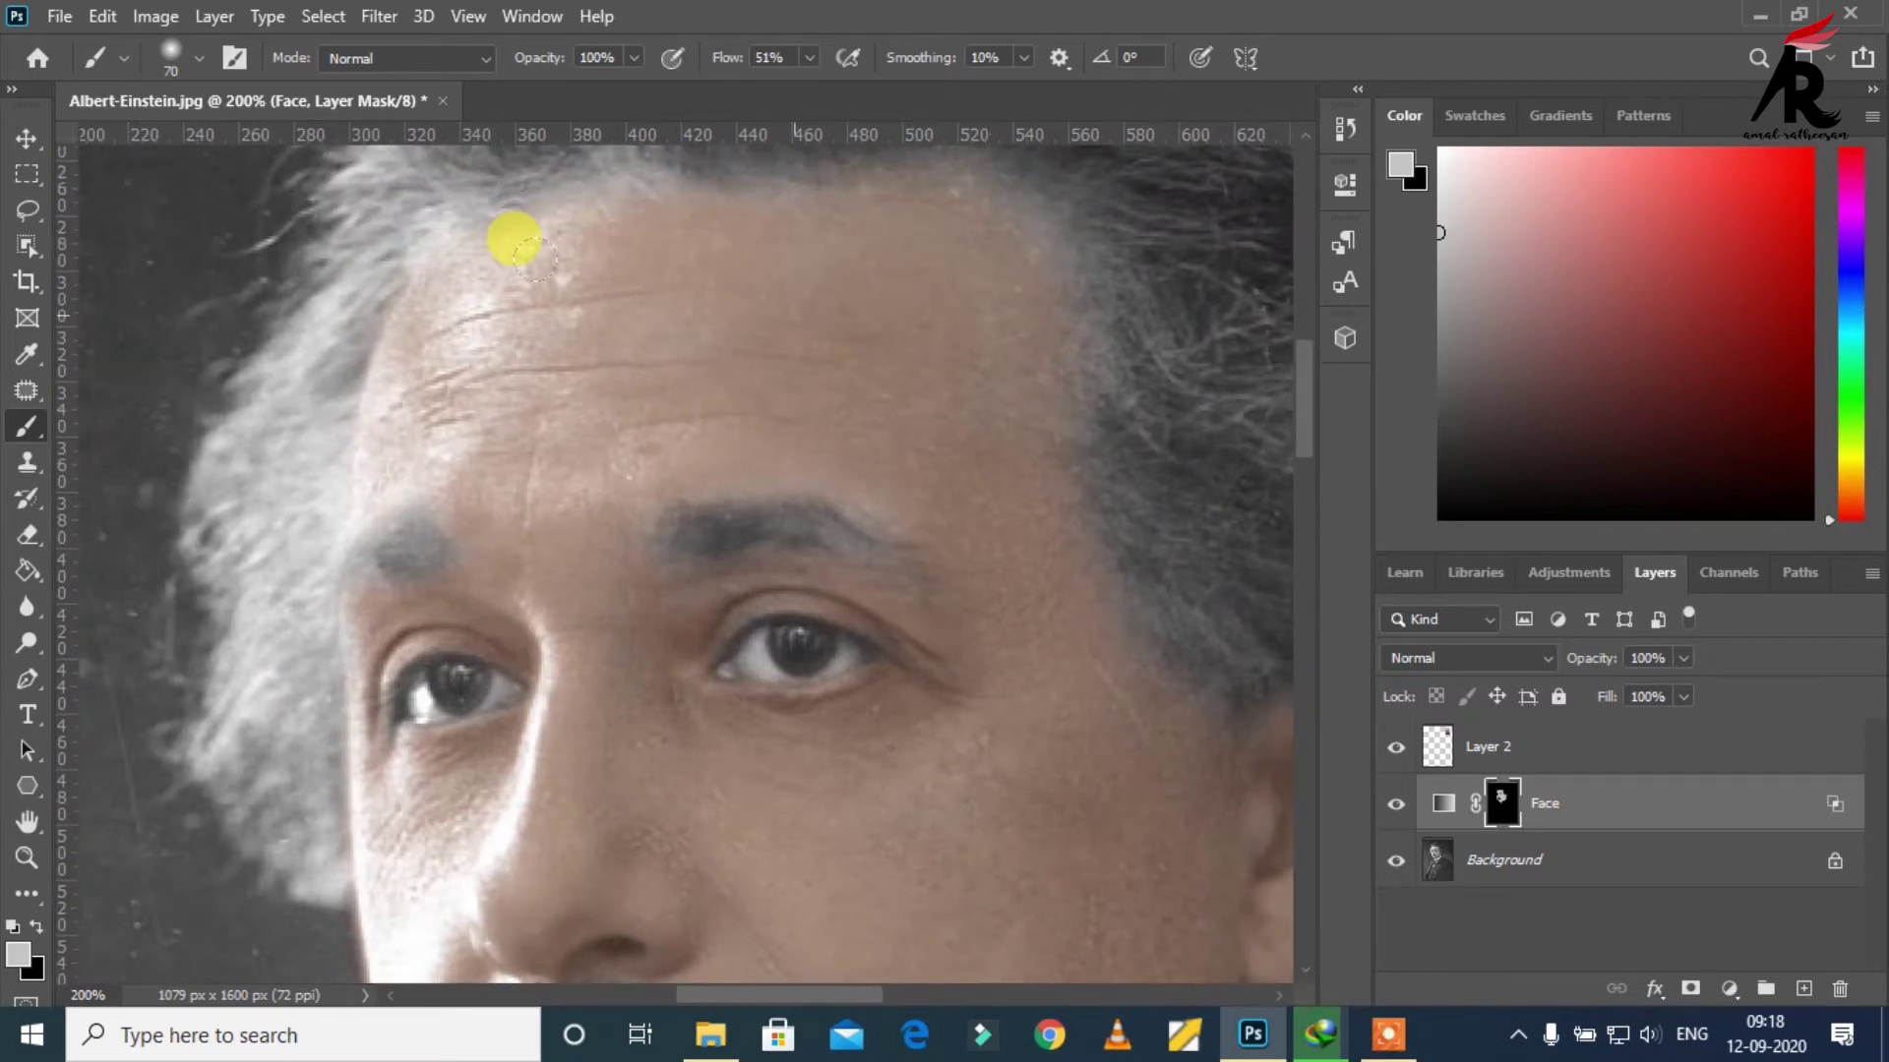
left_click_drag(423, 315, 382, 377)
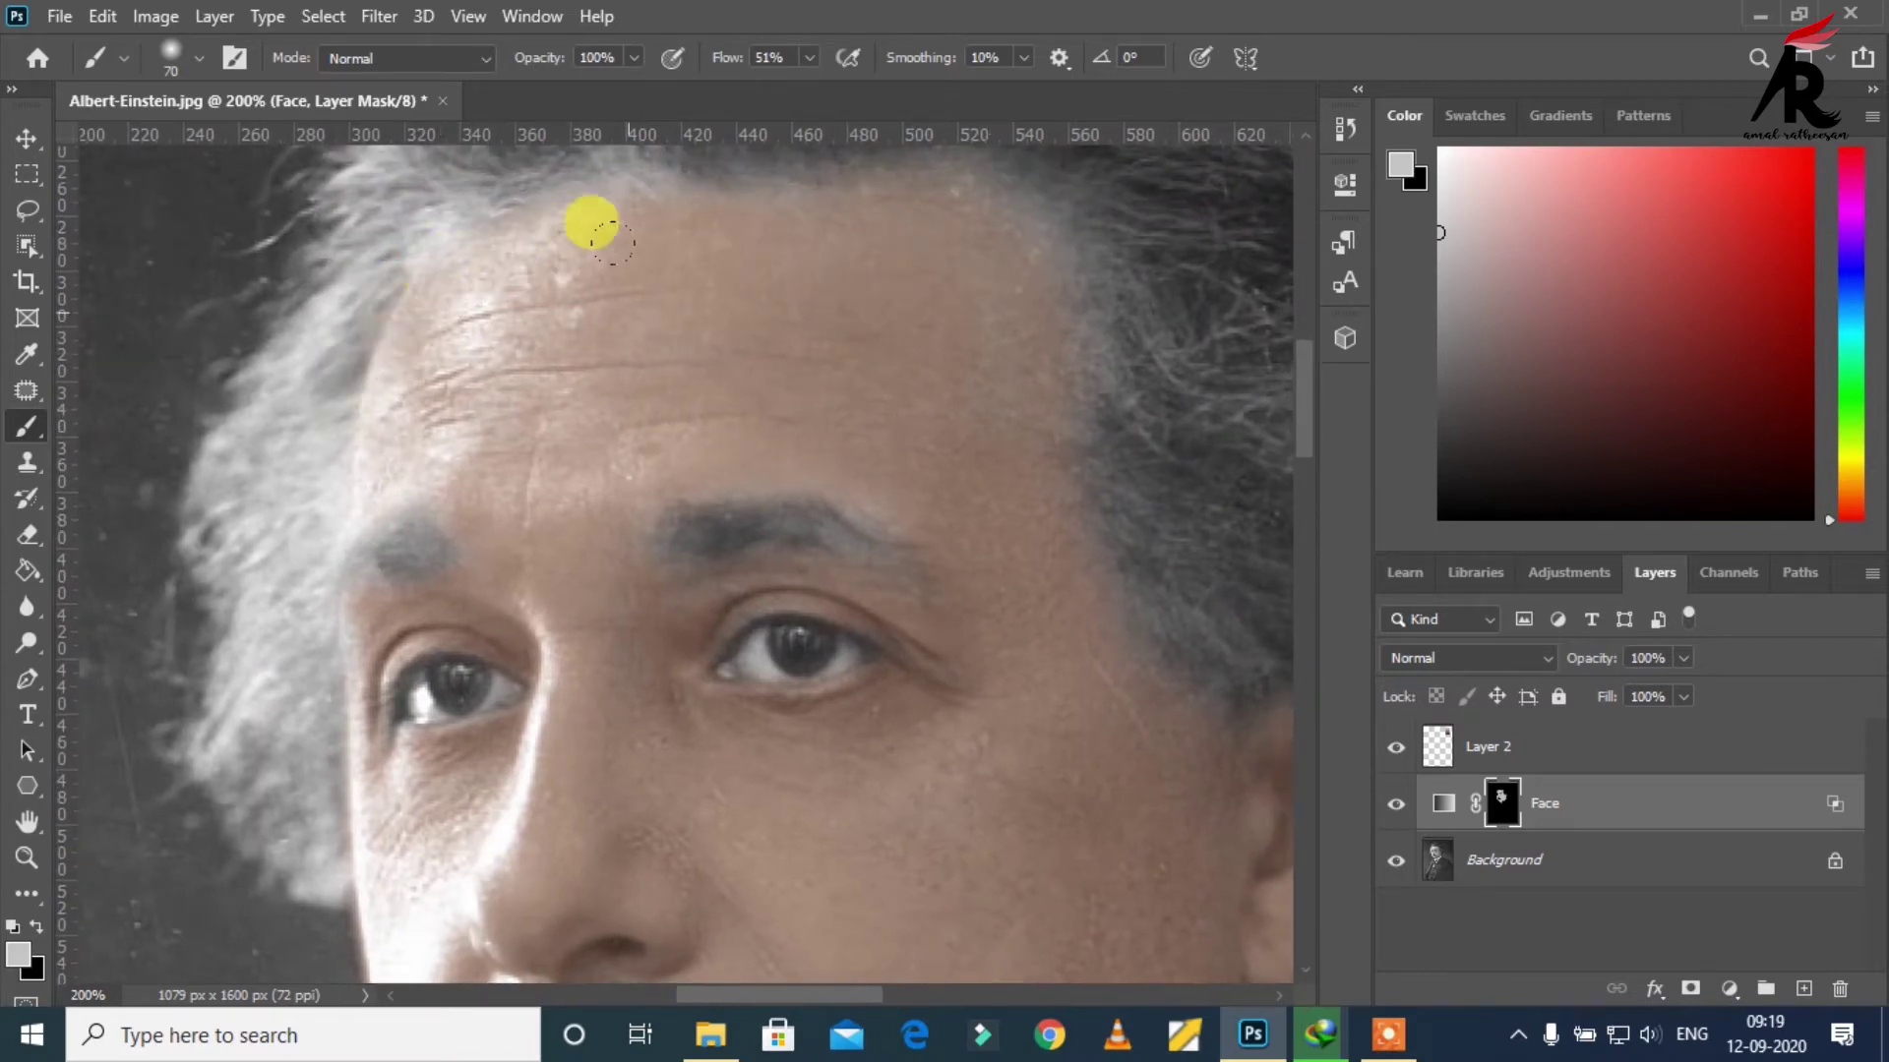
mouse_move(612, 242)
left_mouse_down()
mouse_move(695, 324)
mouse_move(863, 384)
left_mouse_up()
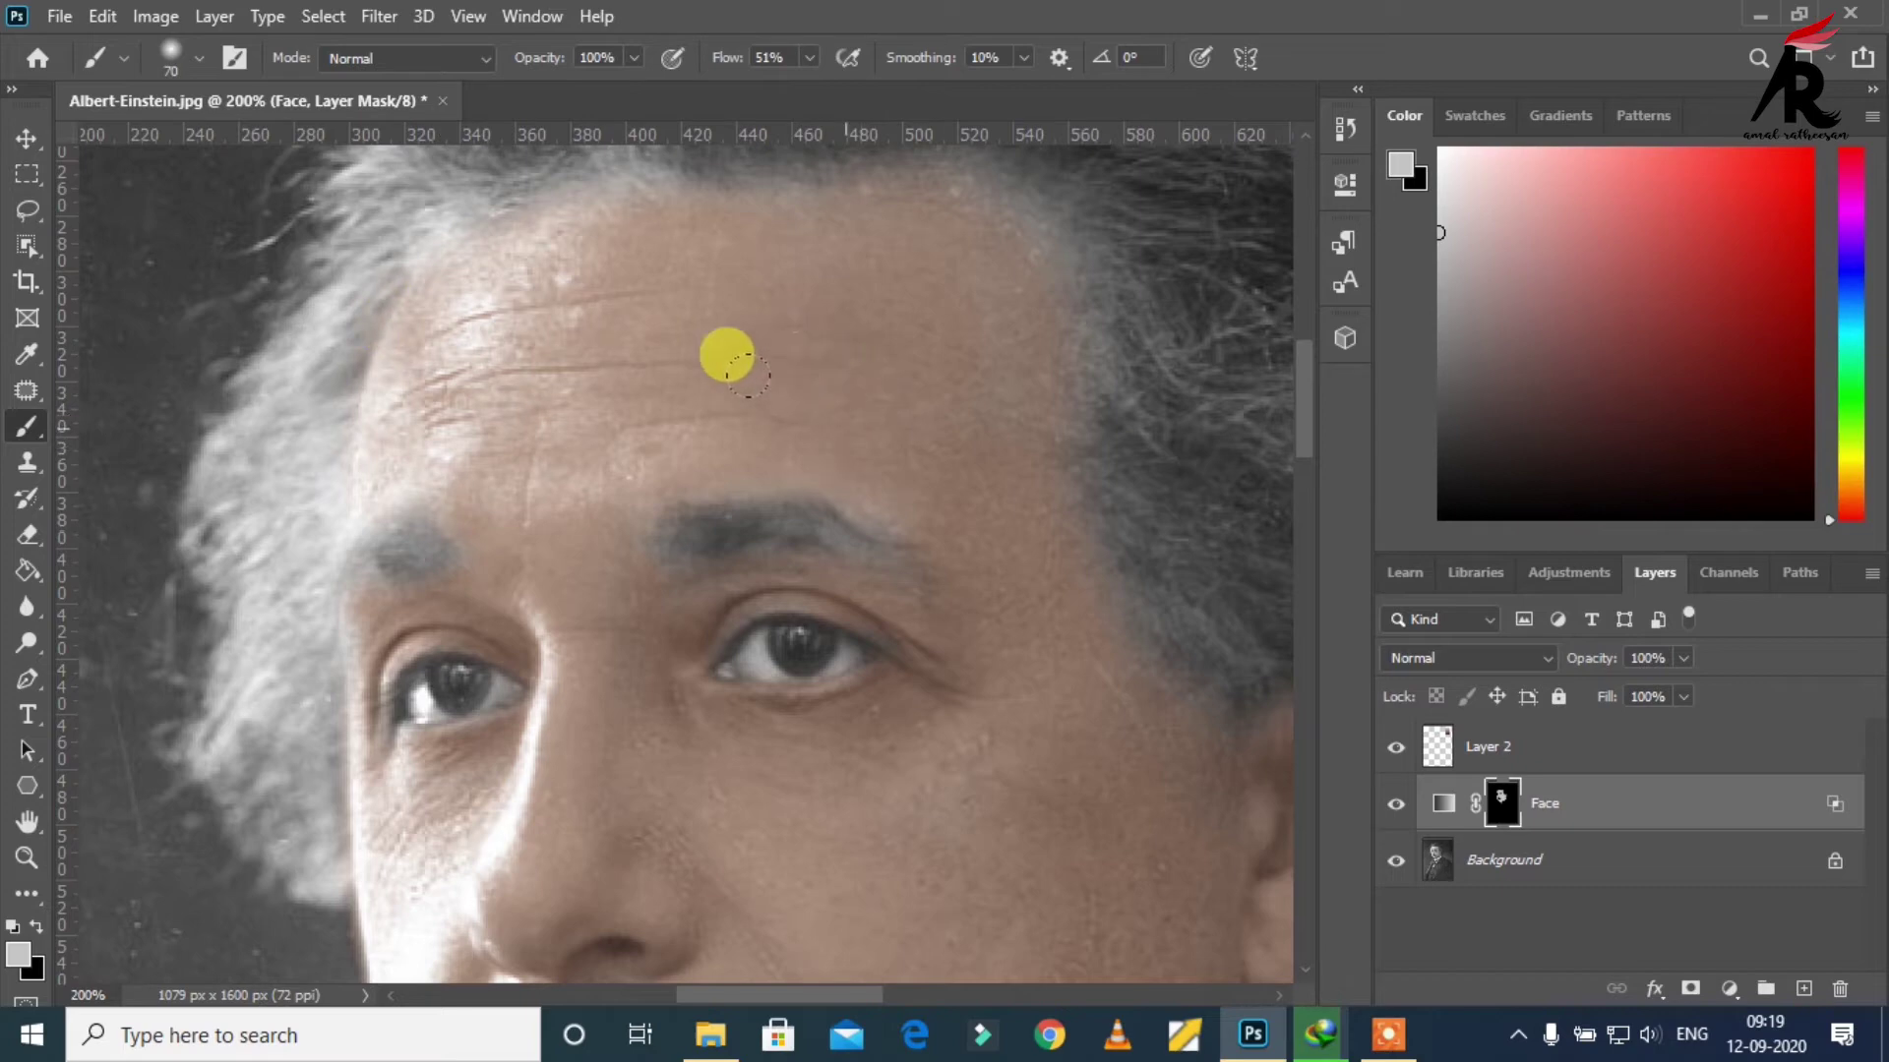
mouse_move(809, 538)
left_mouse_down()
mouse_move(836, 570)
mouse_move(759, 686)
left_mouse_up()
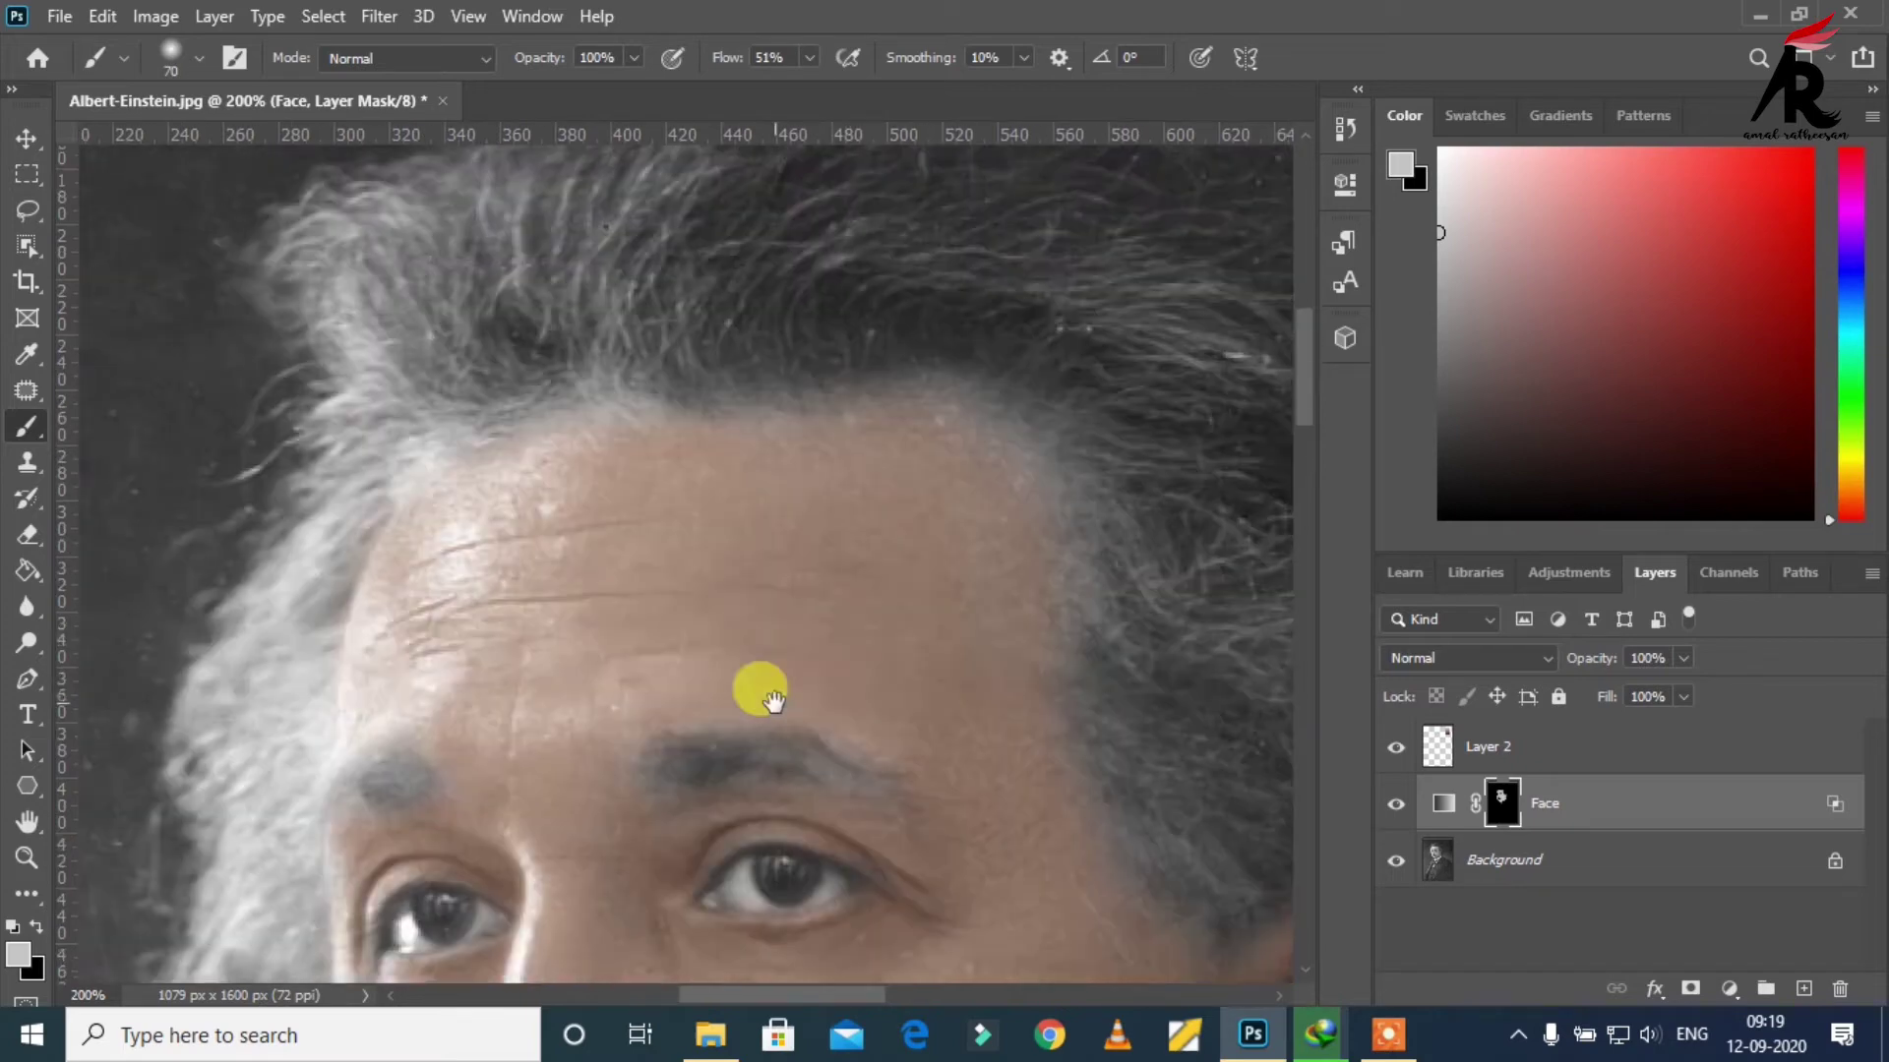
Step: Lower the brush flow to 10%
right_click(831, 430)
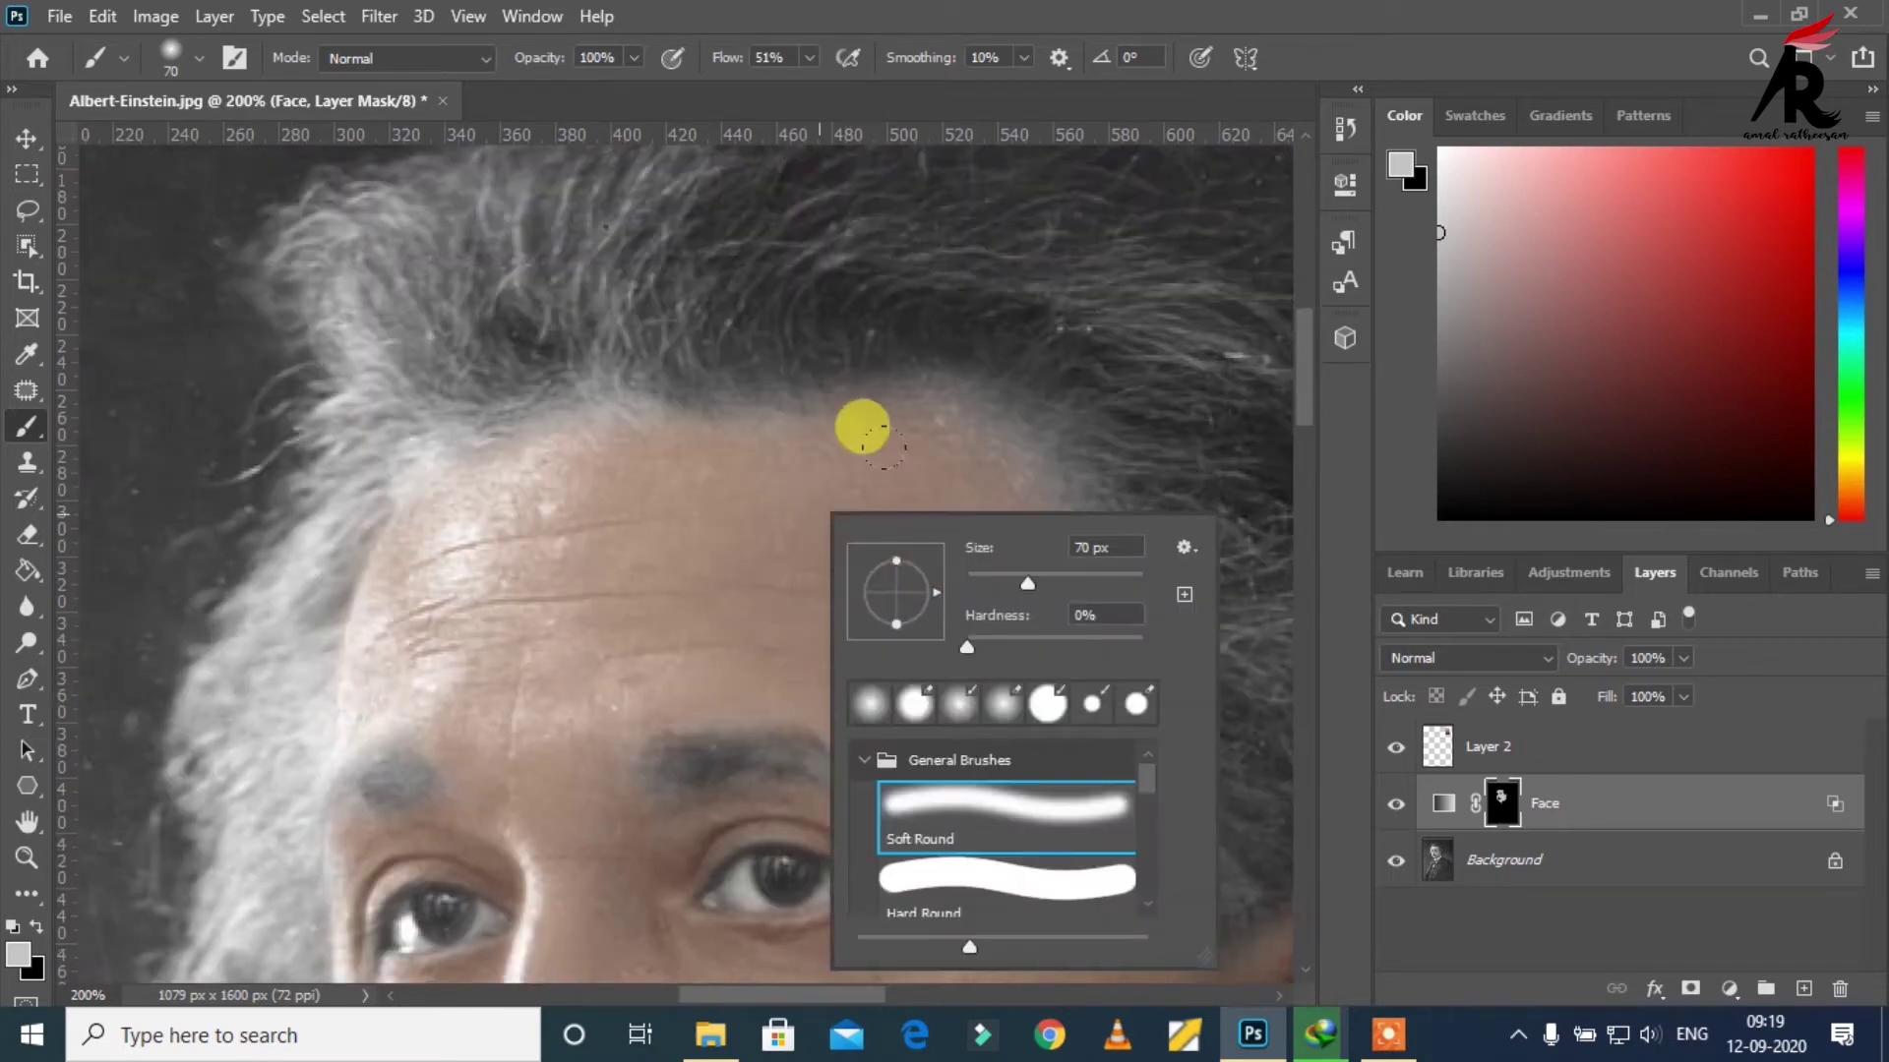
left_click(793, 56)
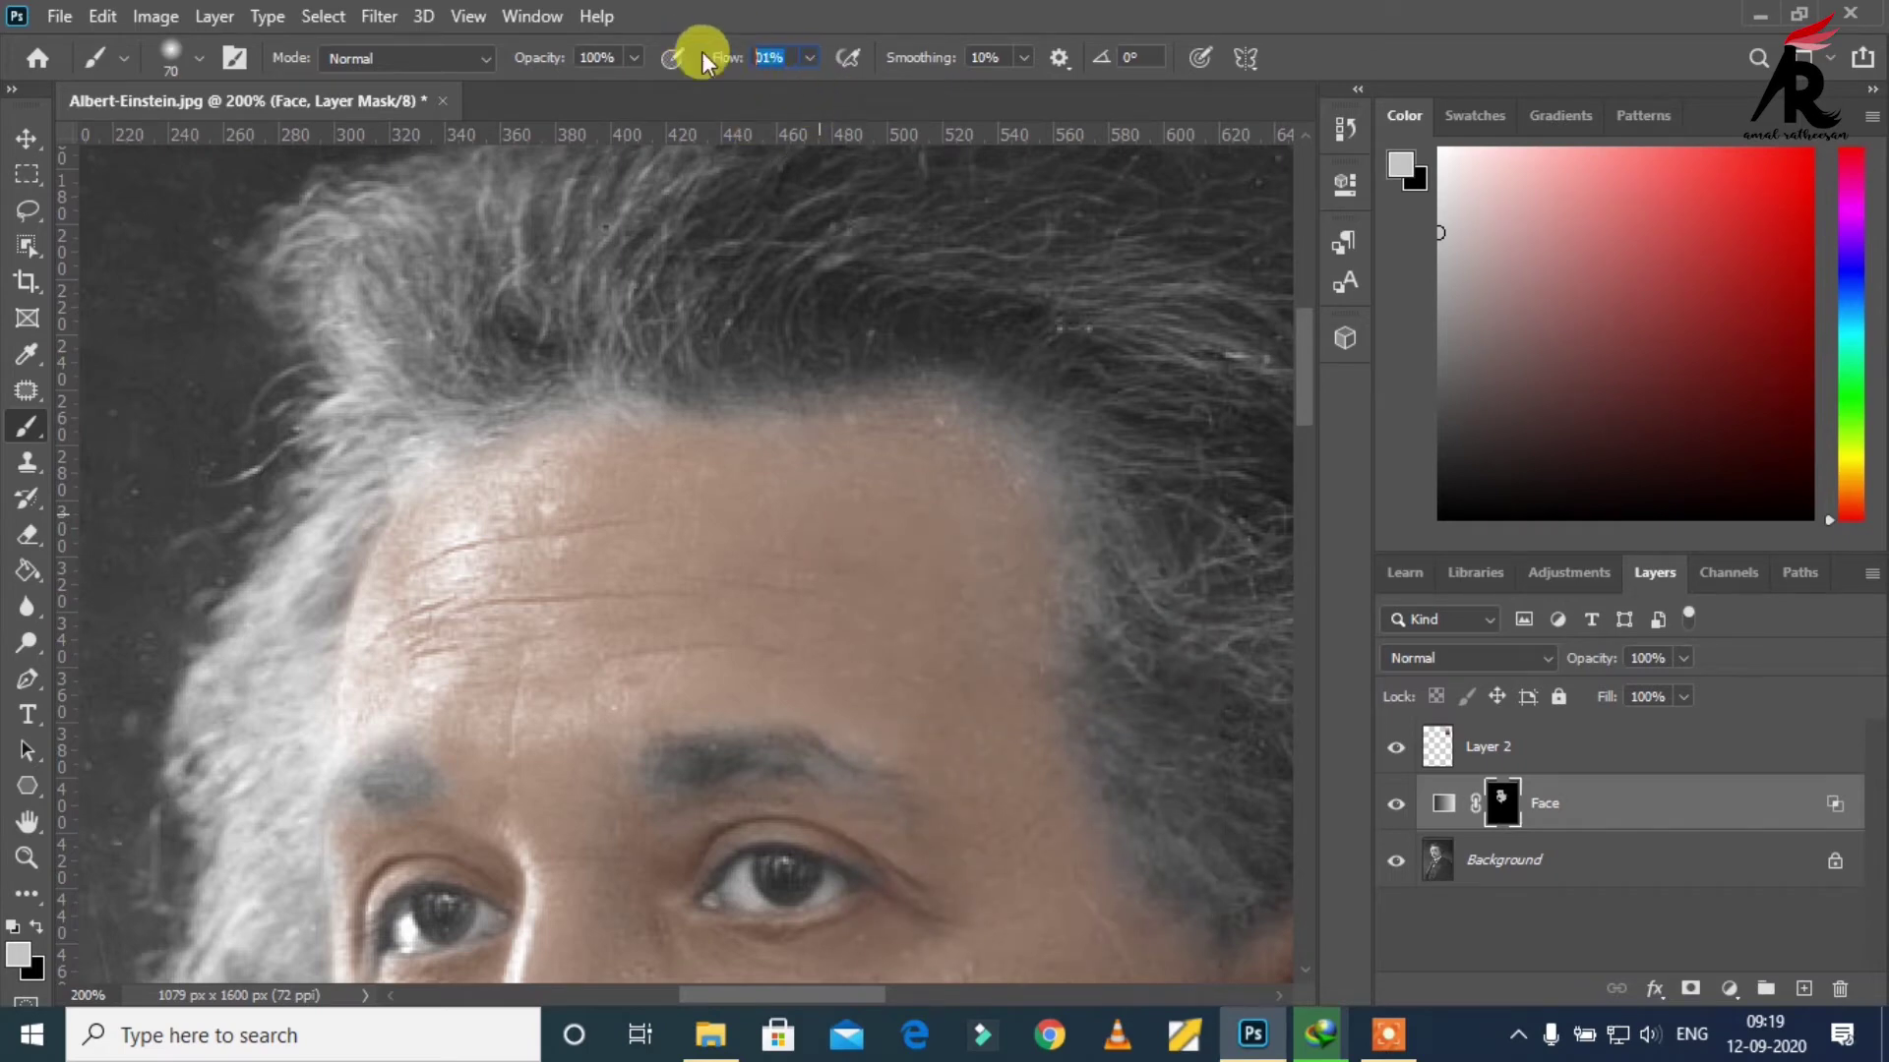
type("10")
key("Return")
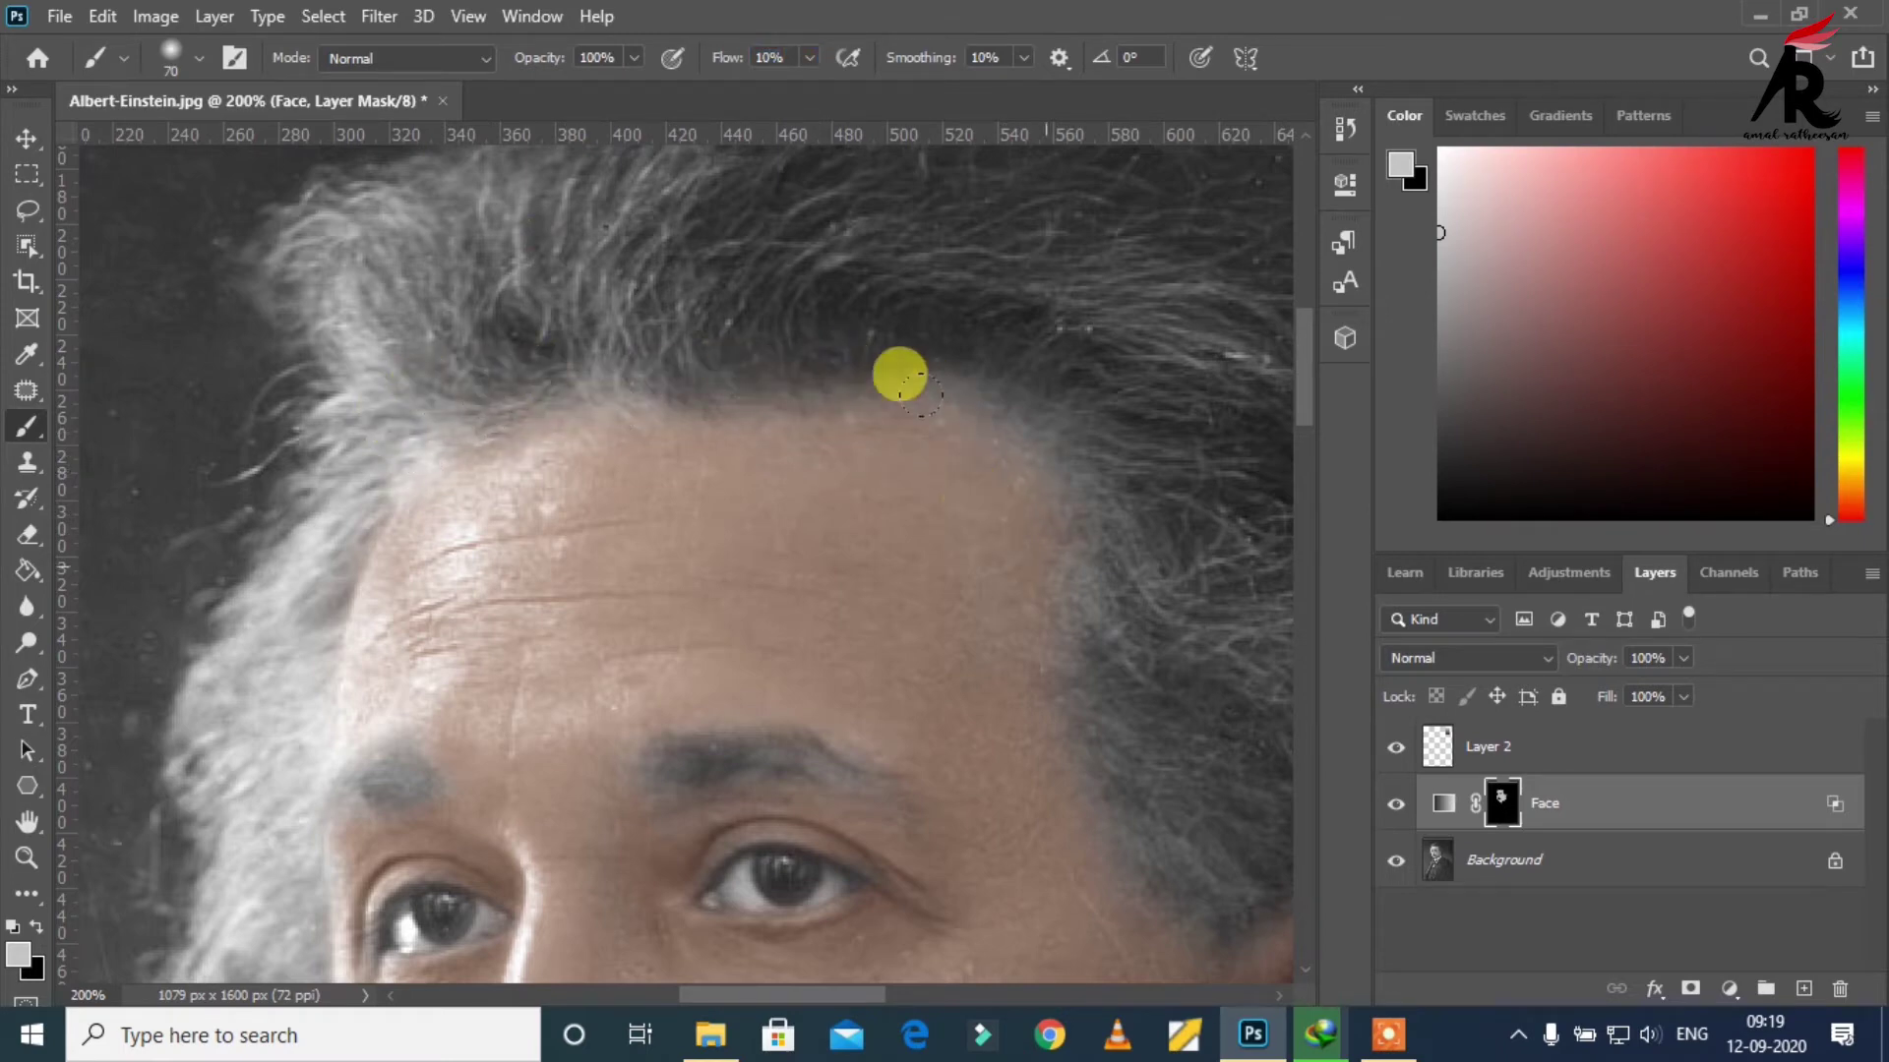
Step: Feather the skin tone along the hairline, then zoom out toward the whole portrait
left_click_drag(884, 493, 766, 399)
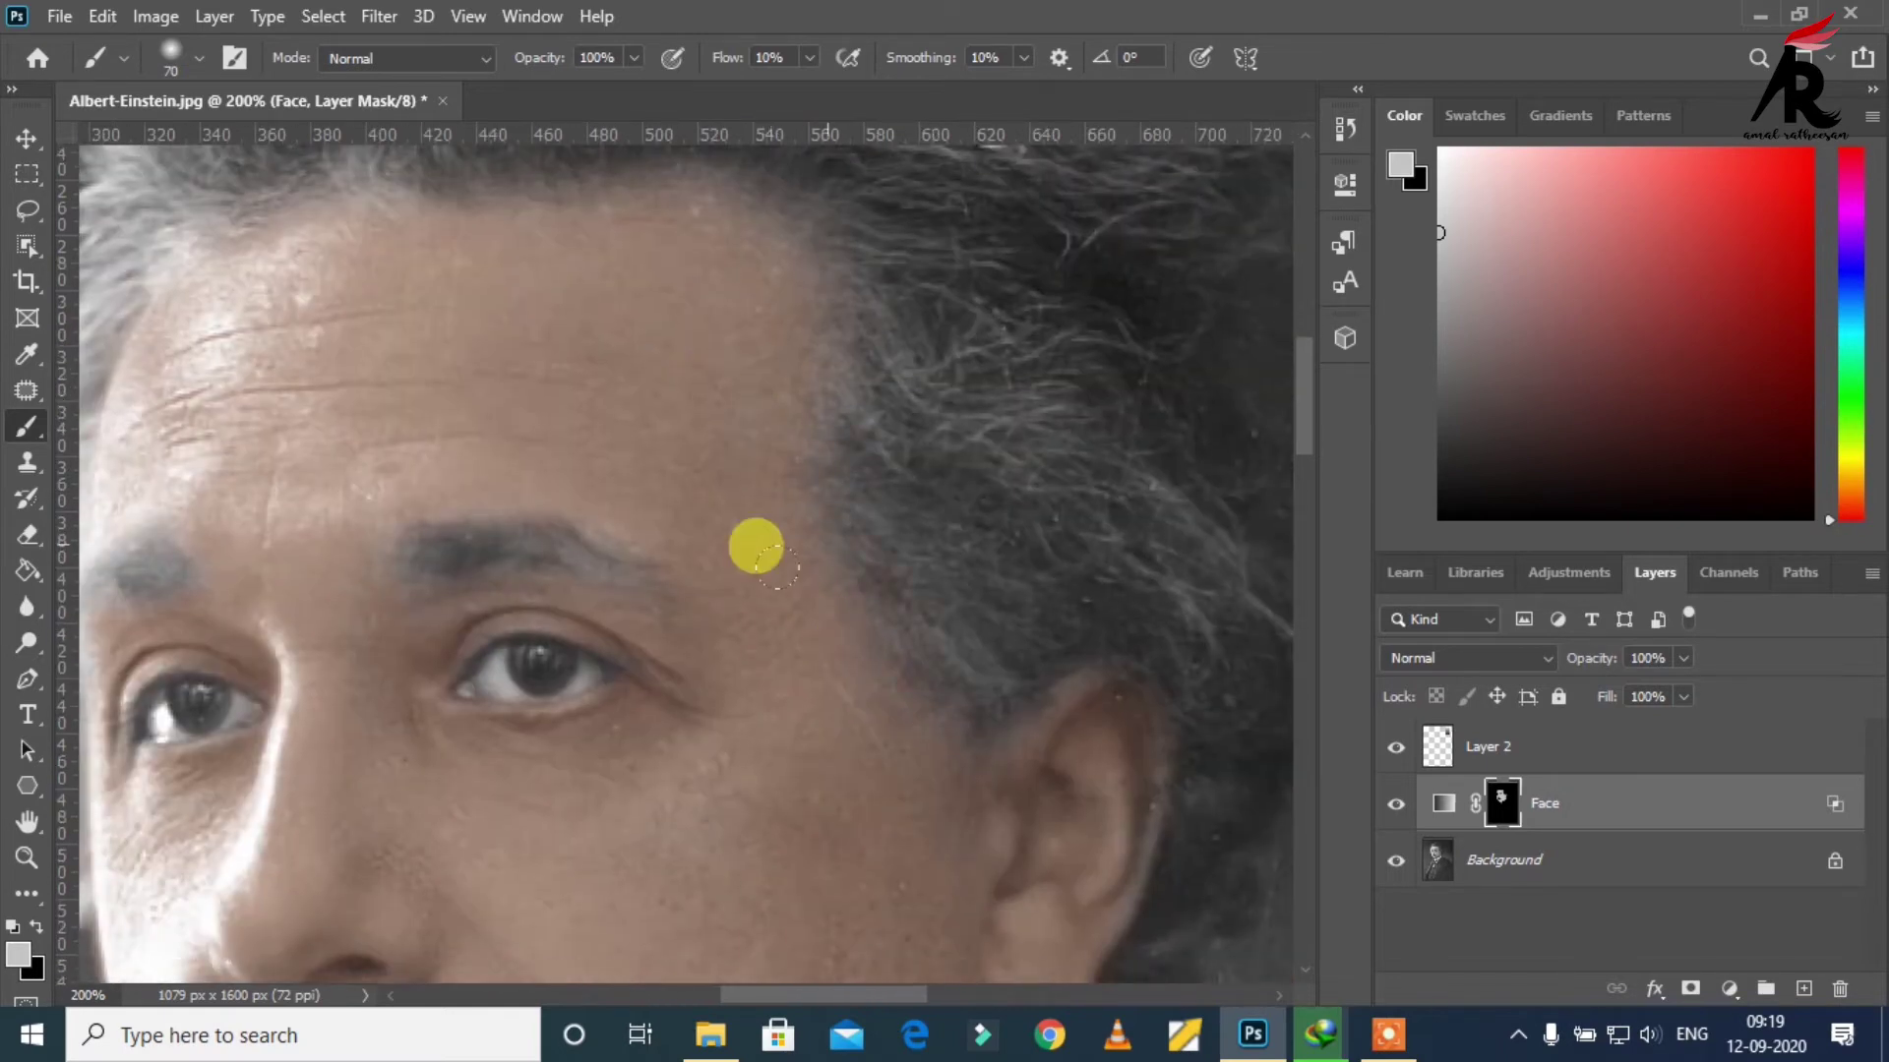
mouse_move(754, 544)
left_mouse_down()
mouse_move(799, 474)
mouse_move(695, 401)
mouse_move(857, 747)
left_mouse_up()
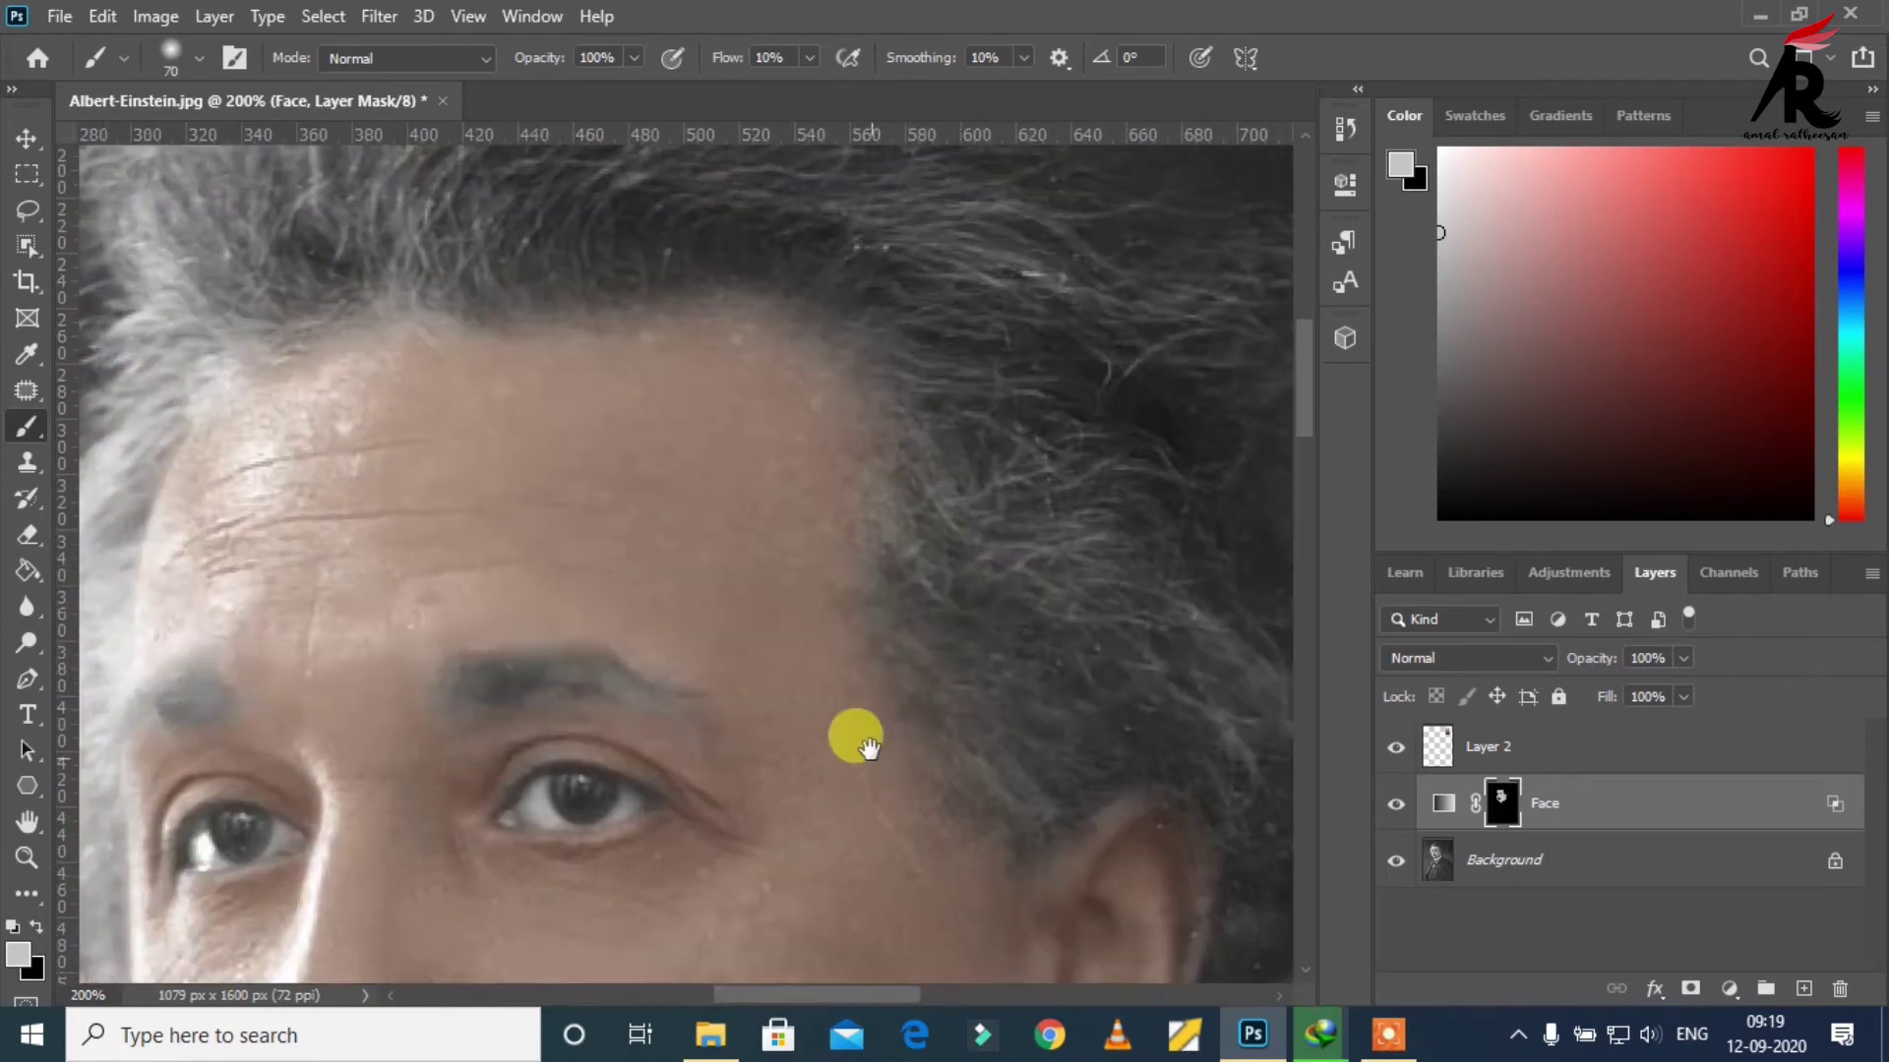
left_click_drag(679, 468, 961, 570)
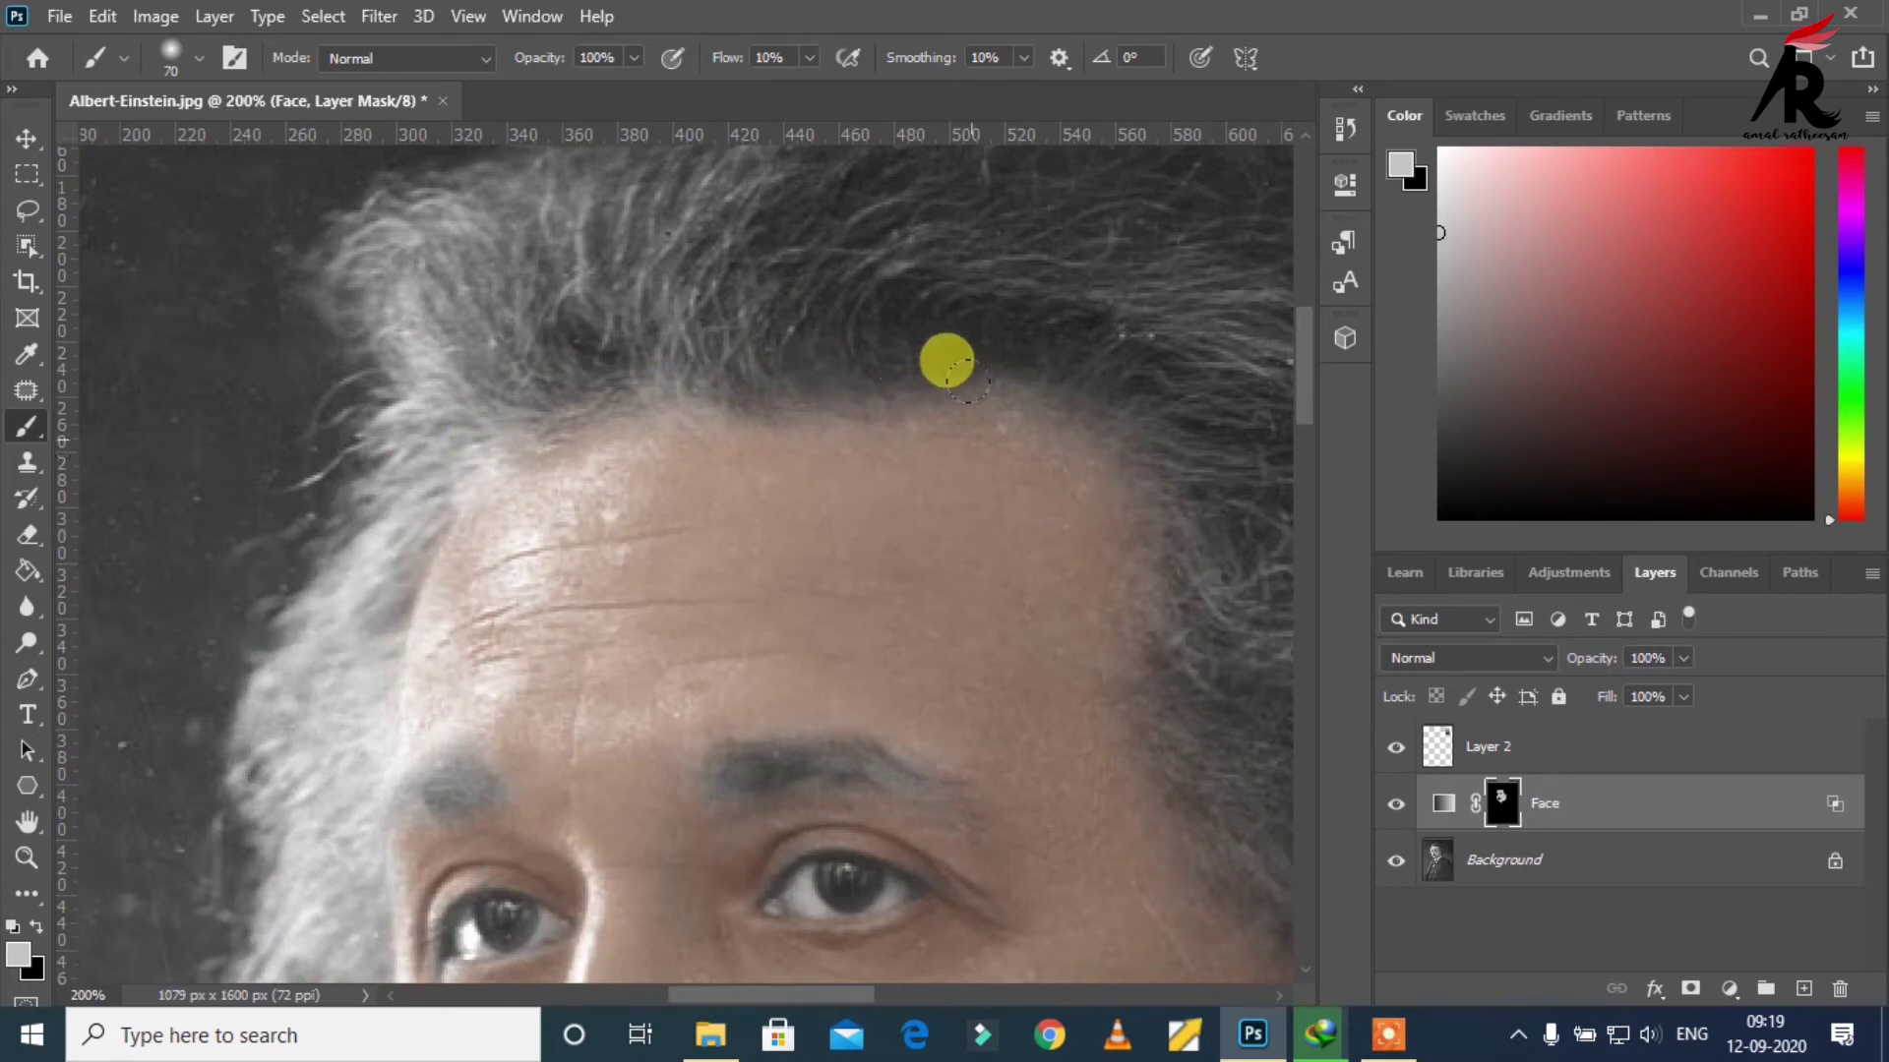
left_click(675, 473, "alt")
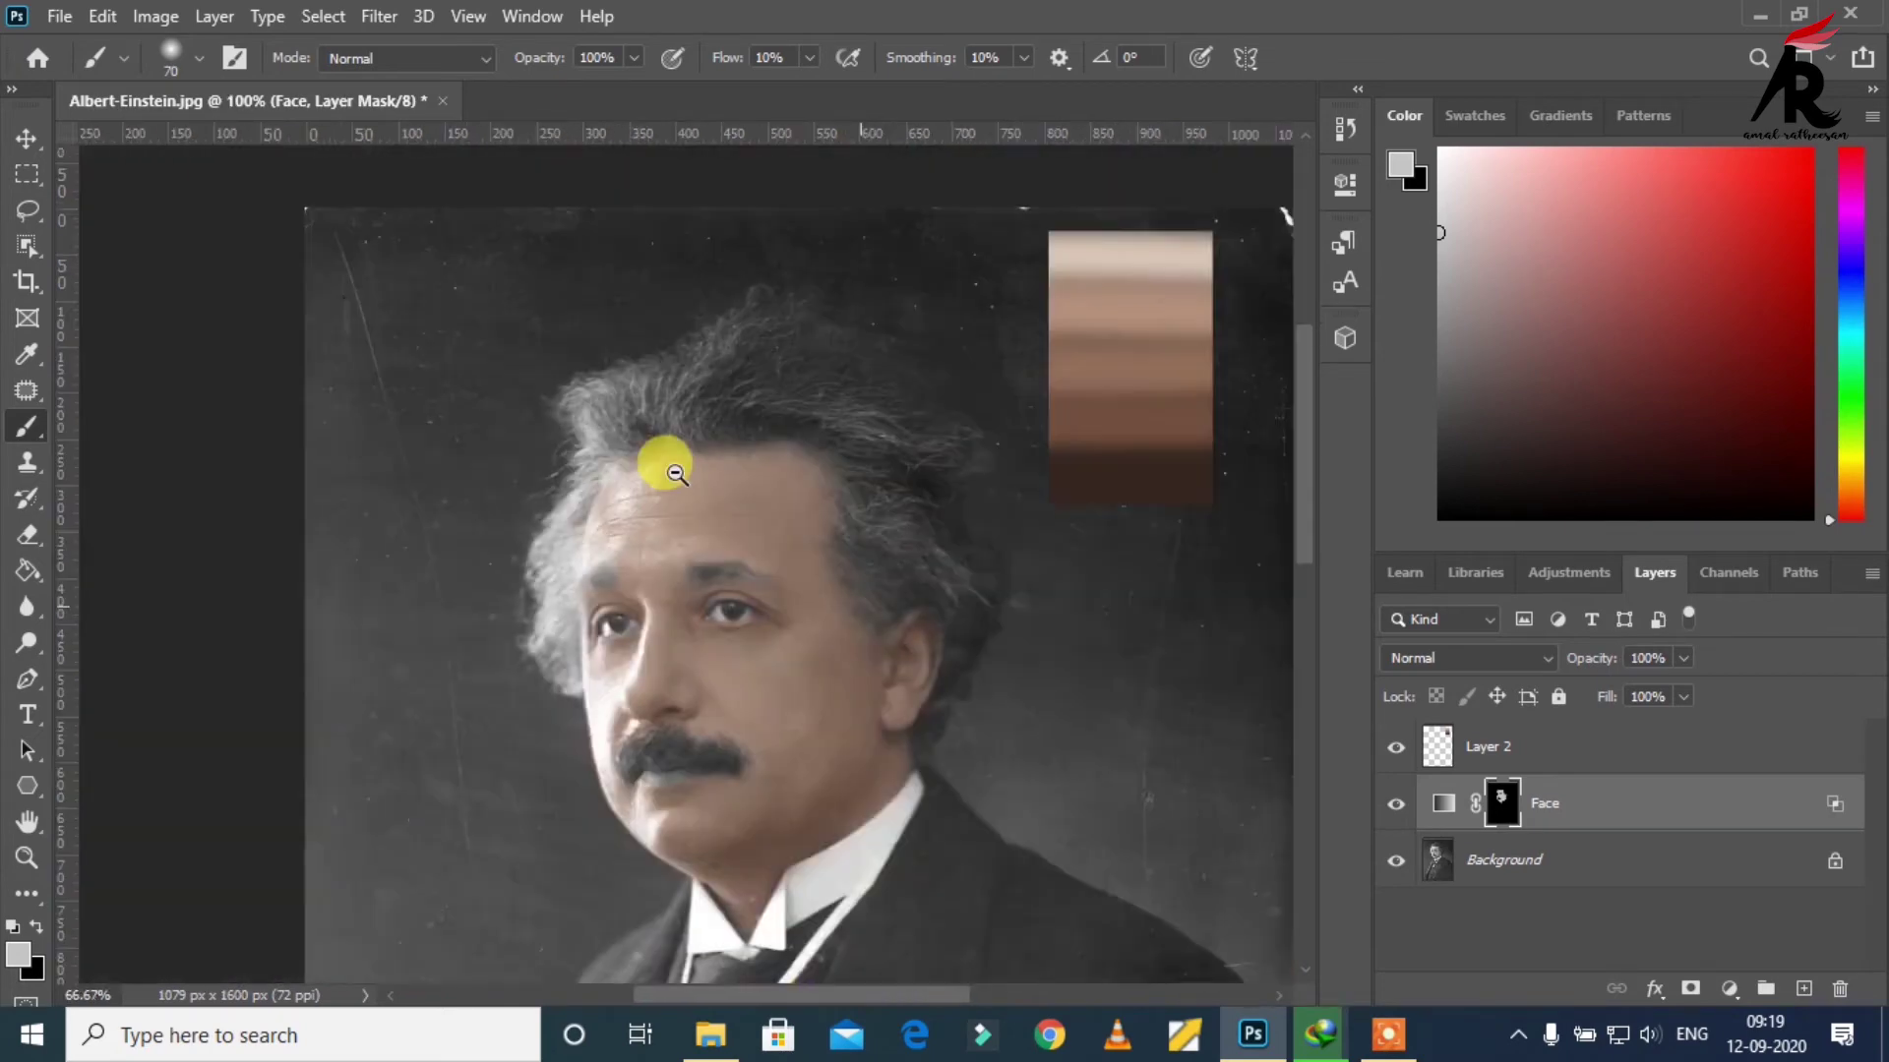
Step: Delete the skin-tone swatch Layer 2, then select the Face layer's mask
left_click(669, 470, "alt")
left_click(775, 595, "alt")
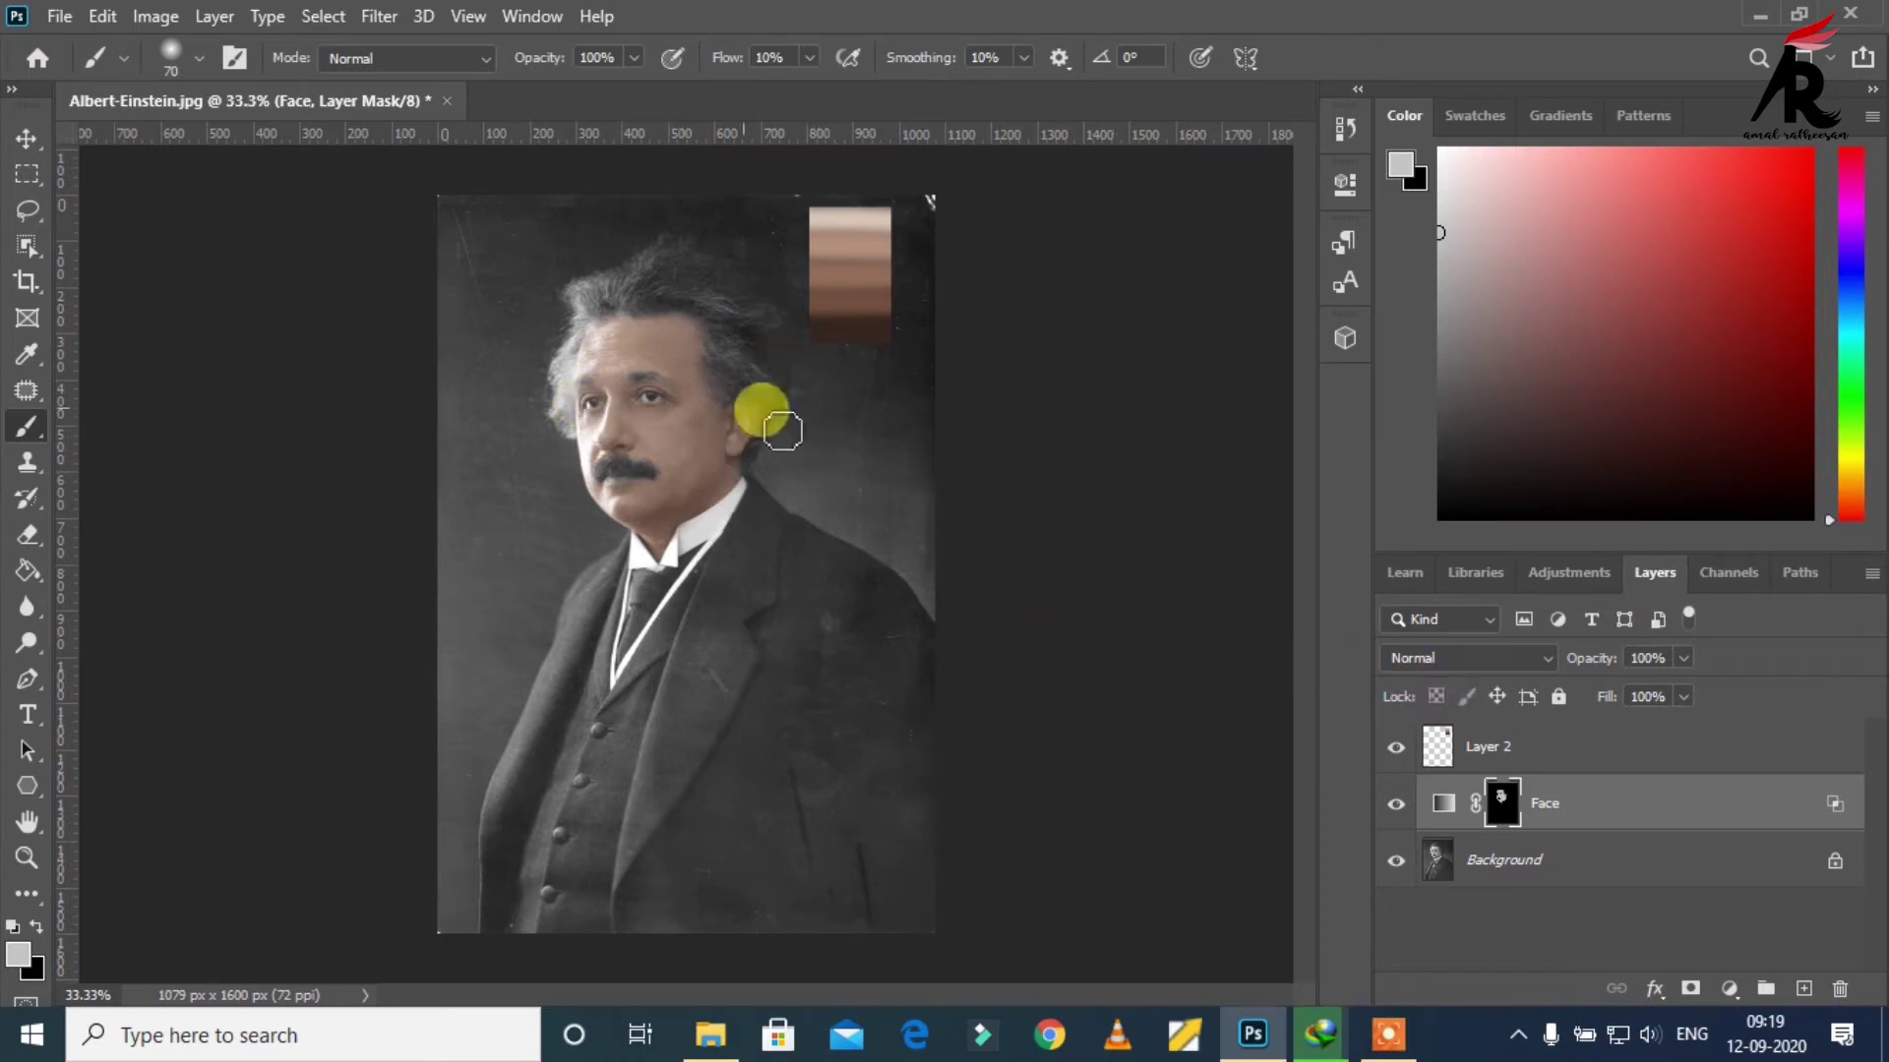
left_click(1566, 745)
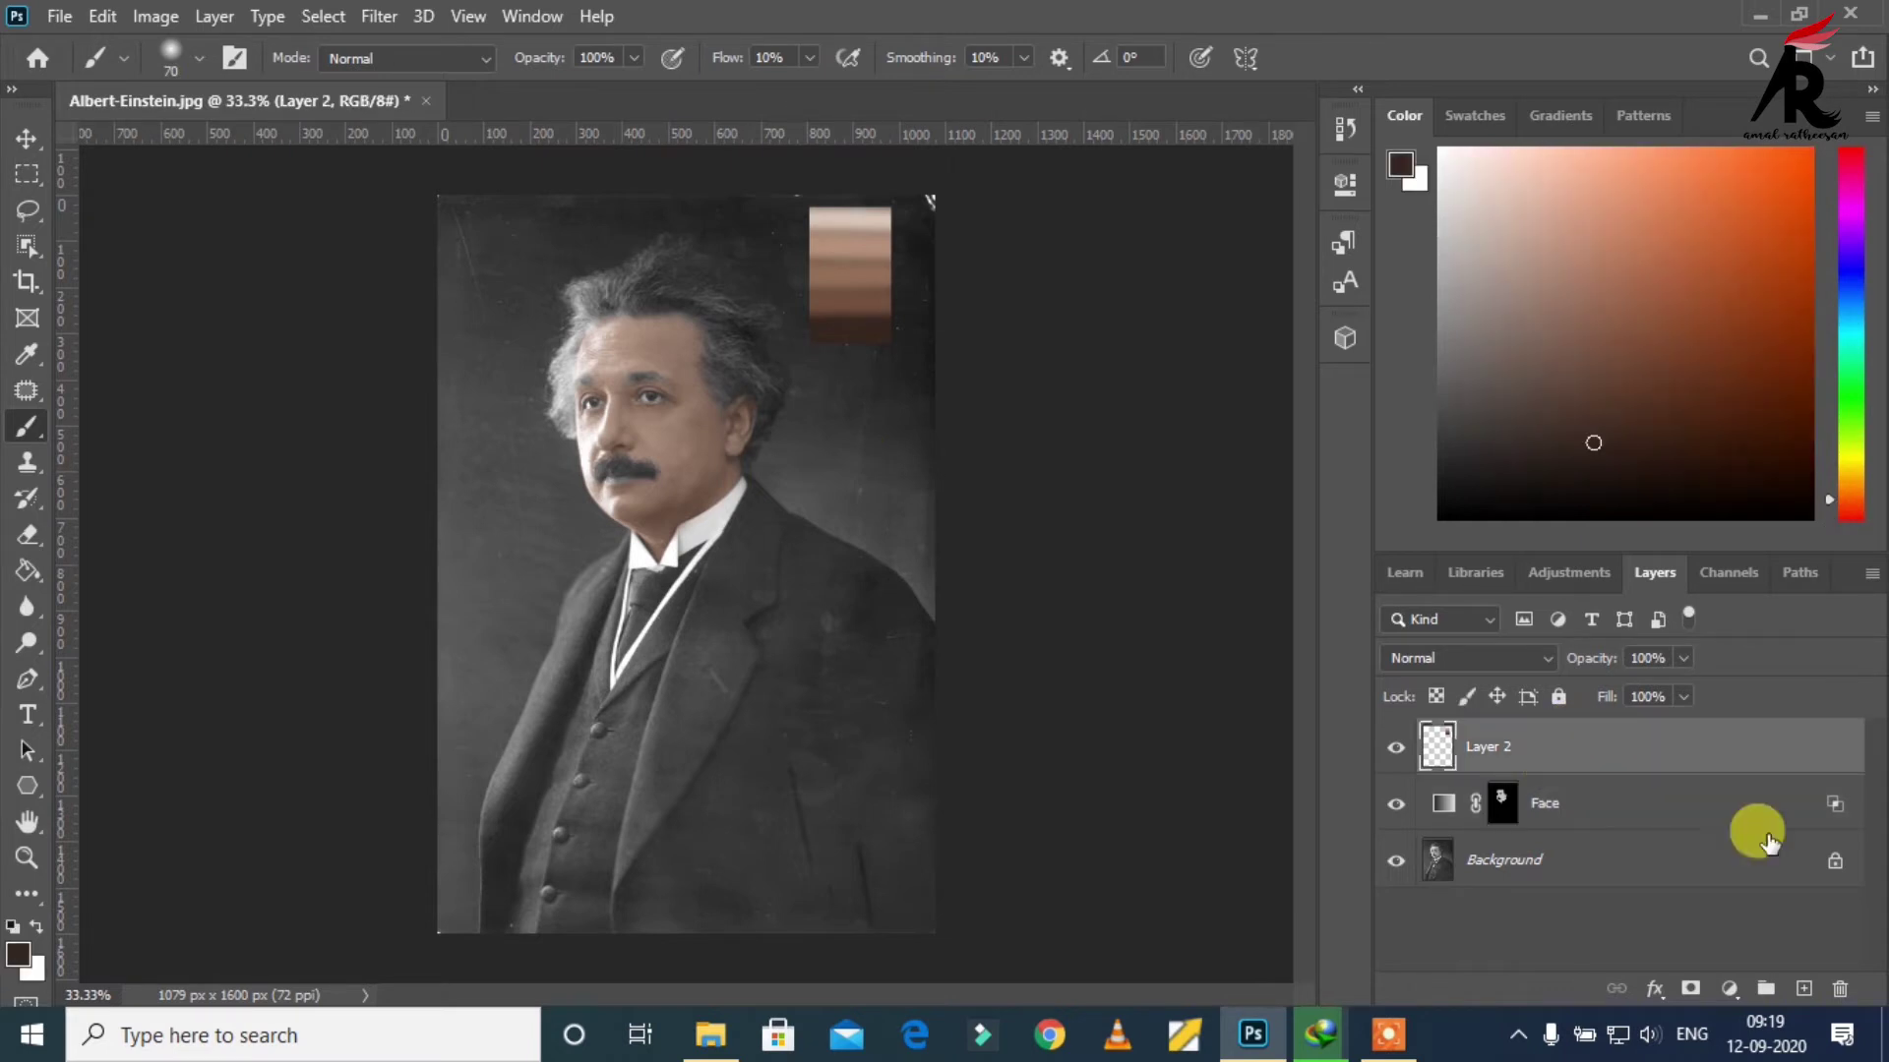
left_click(1838, 990)
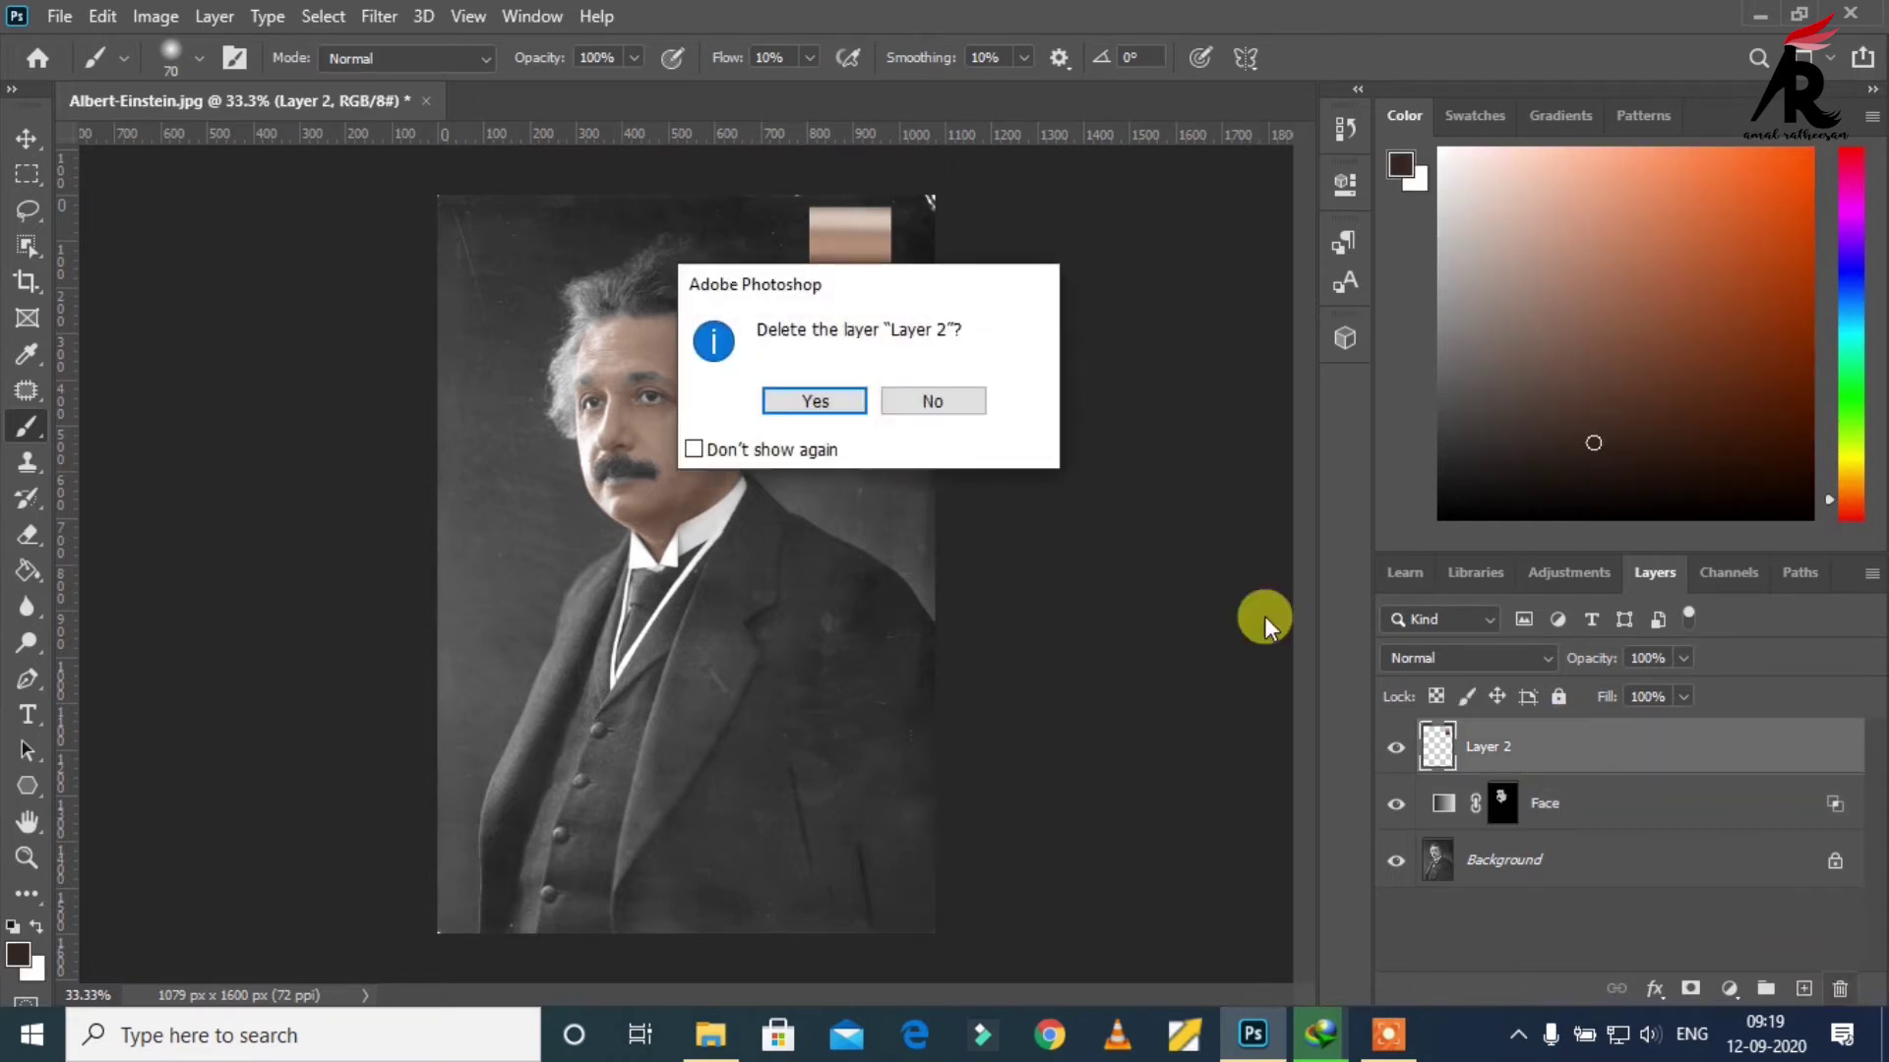
left_click(816, 400)
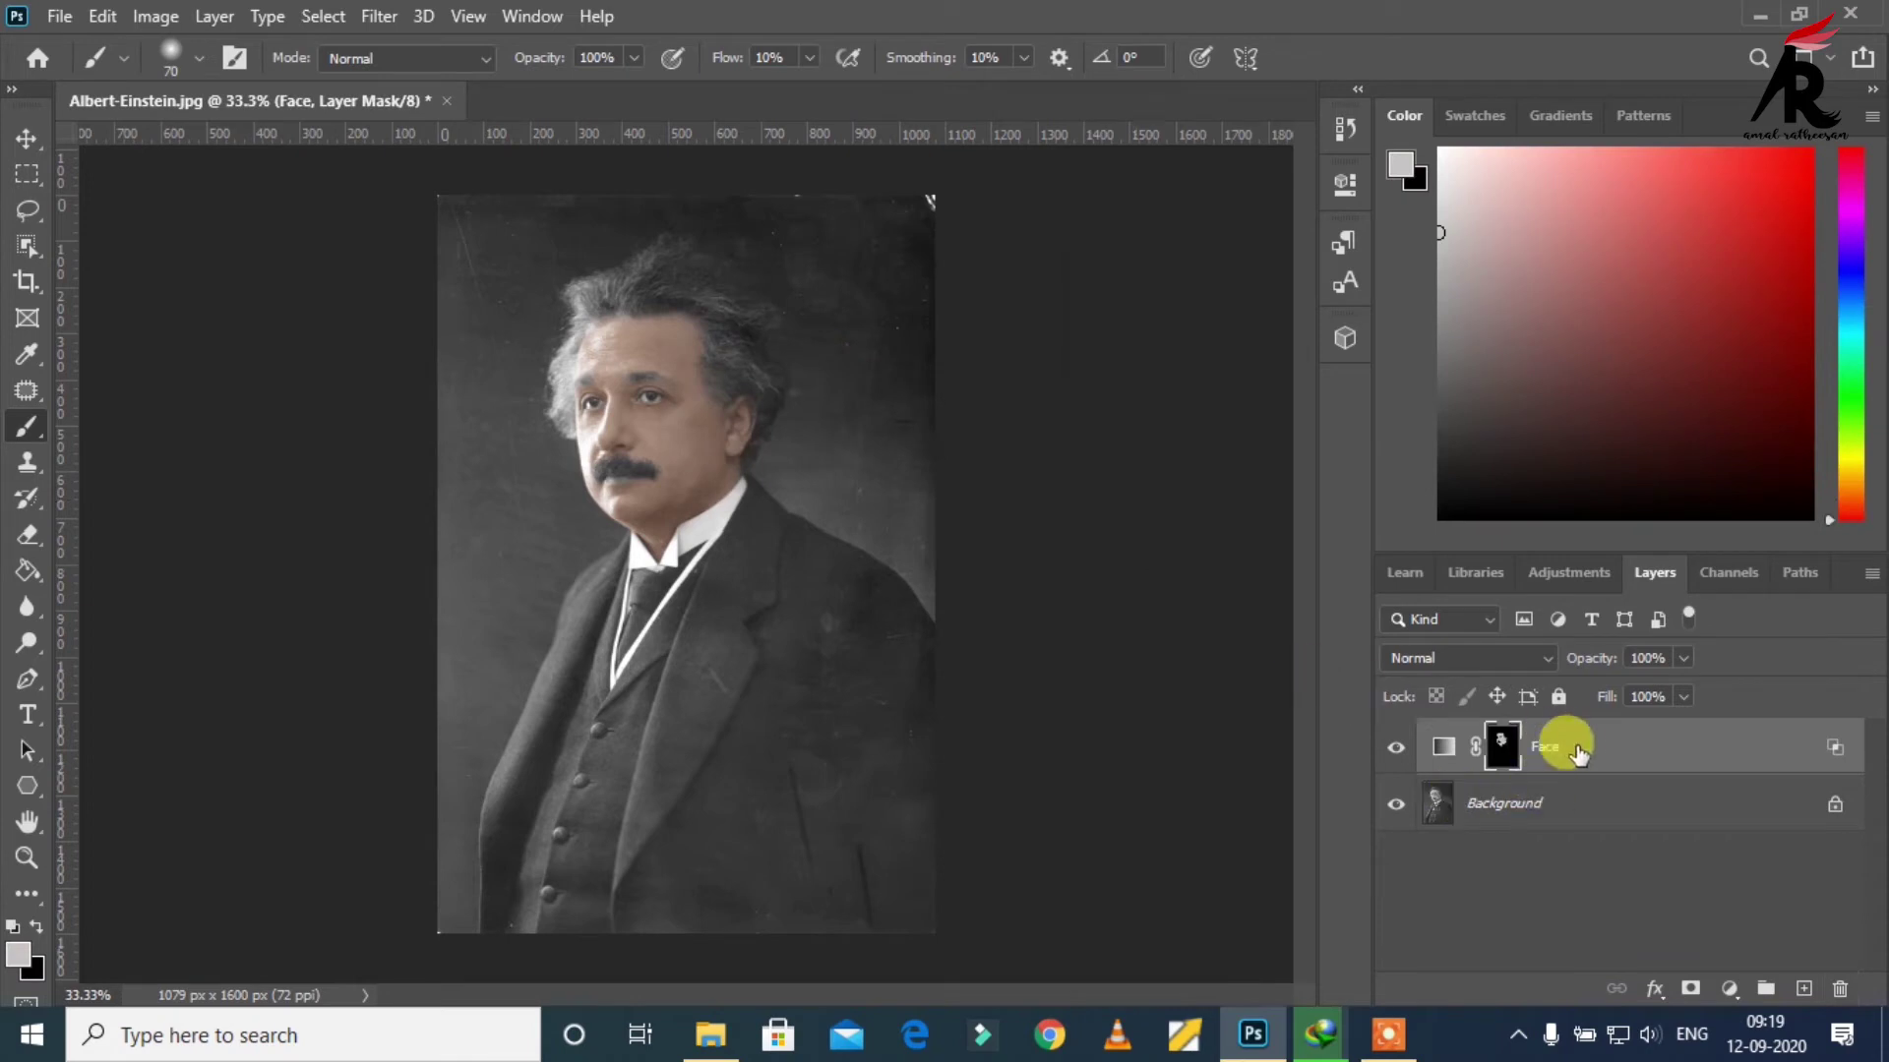
left_click(1448, 748)
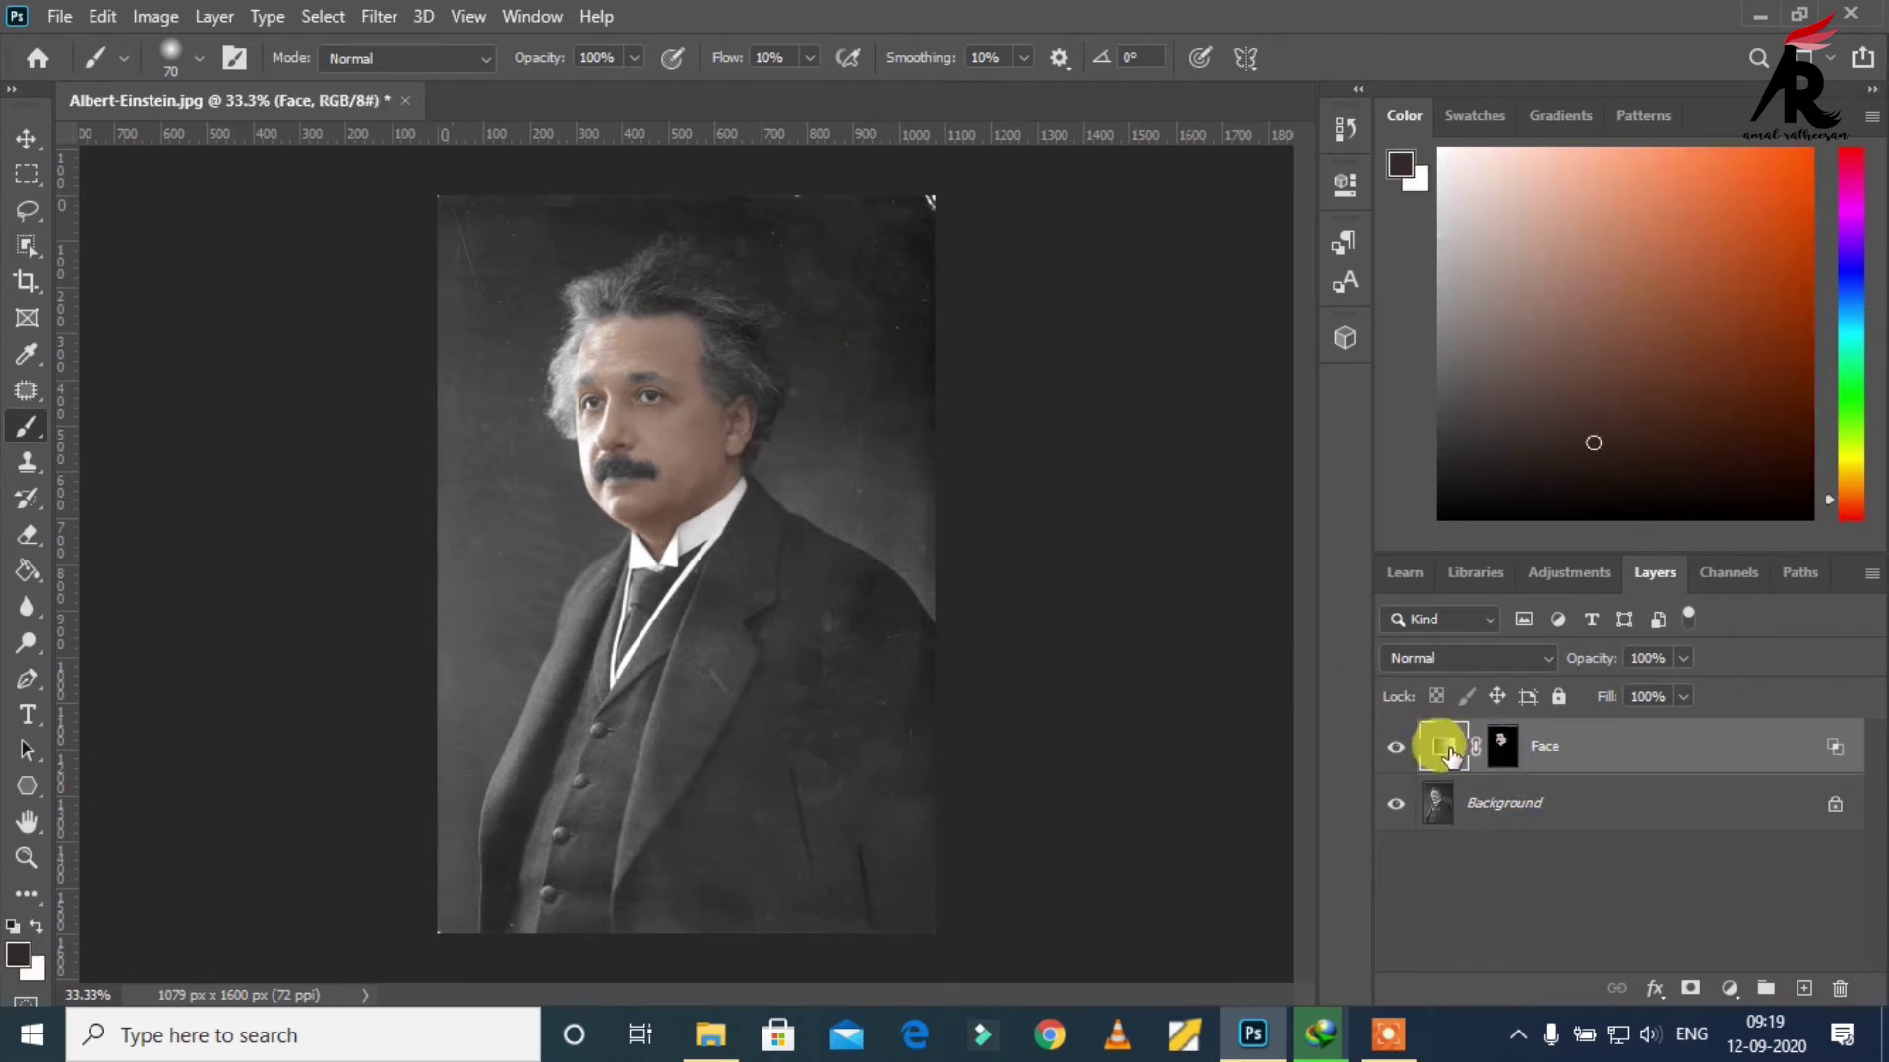
left_click(1502, 748)
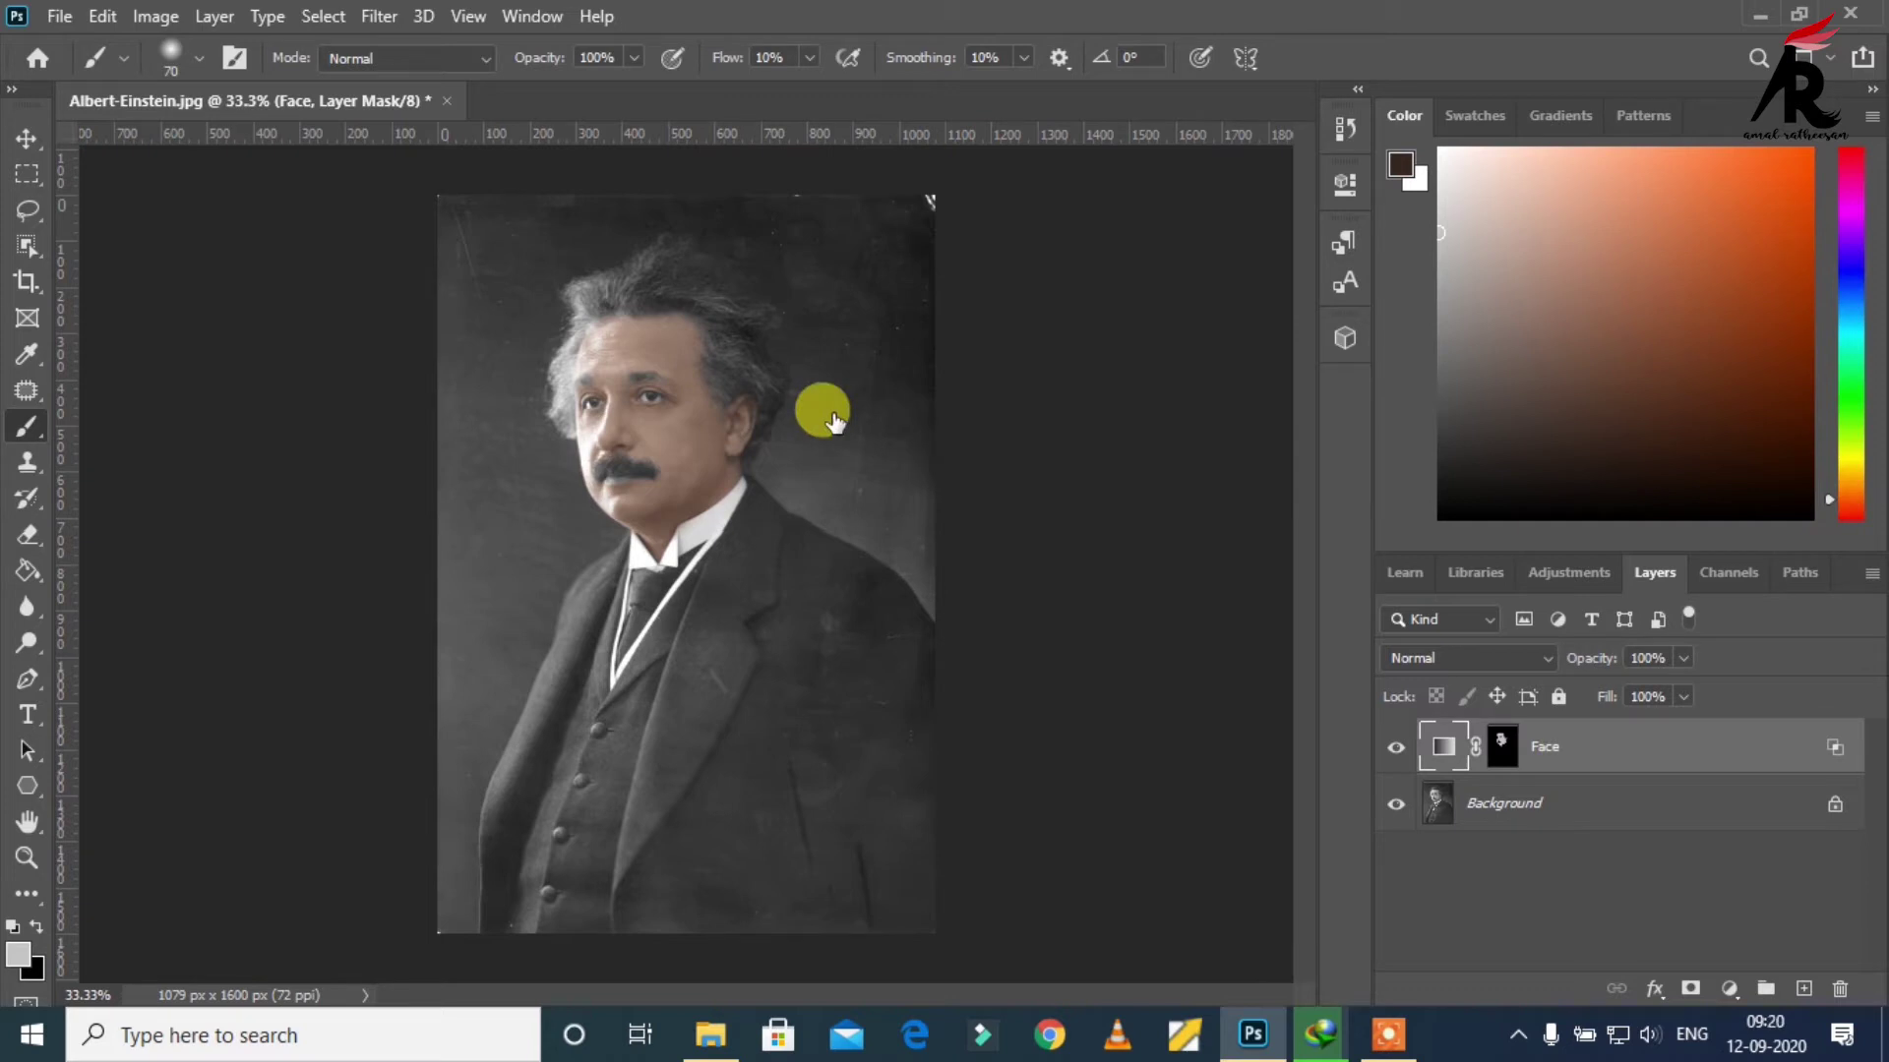
Step: Split the Face layer's Underlying Layer black slider to 60/92 in Blending Options and apply
key("h")
left_click_drag(601, 224, 1136, 211)
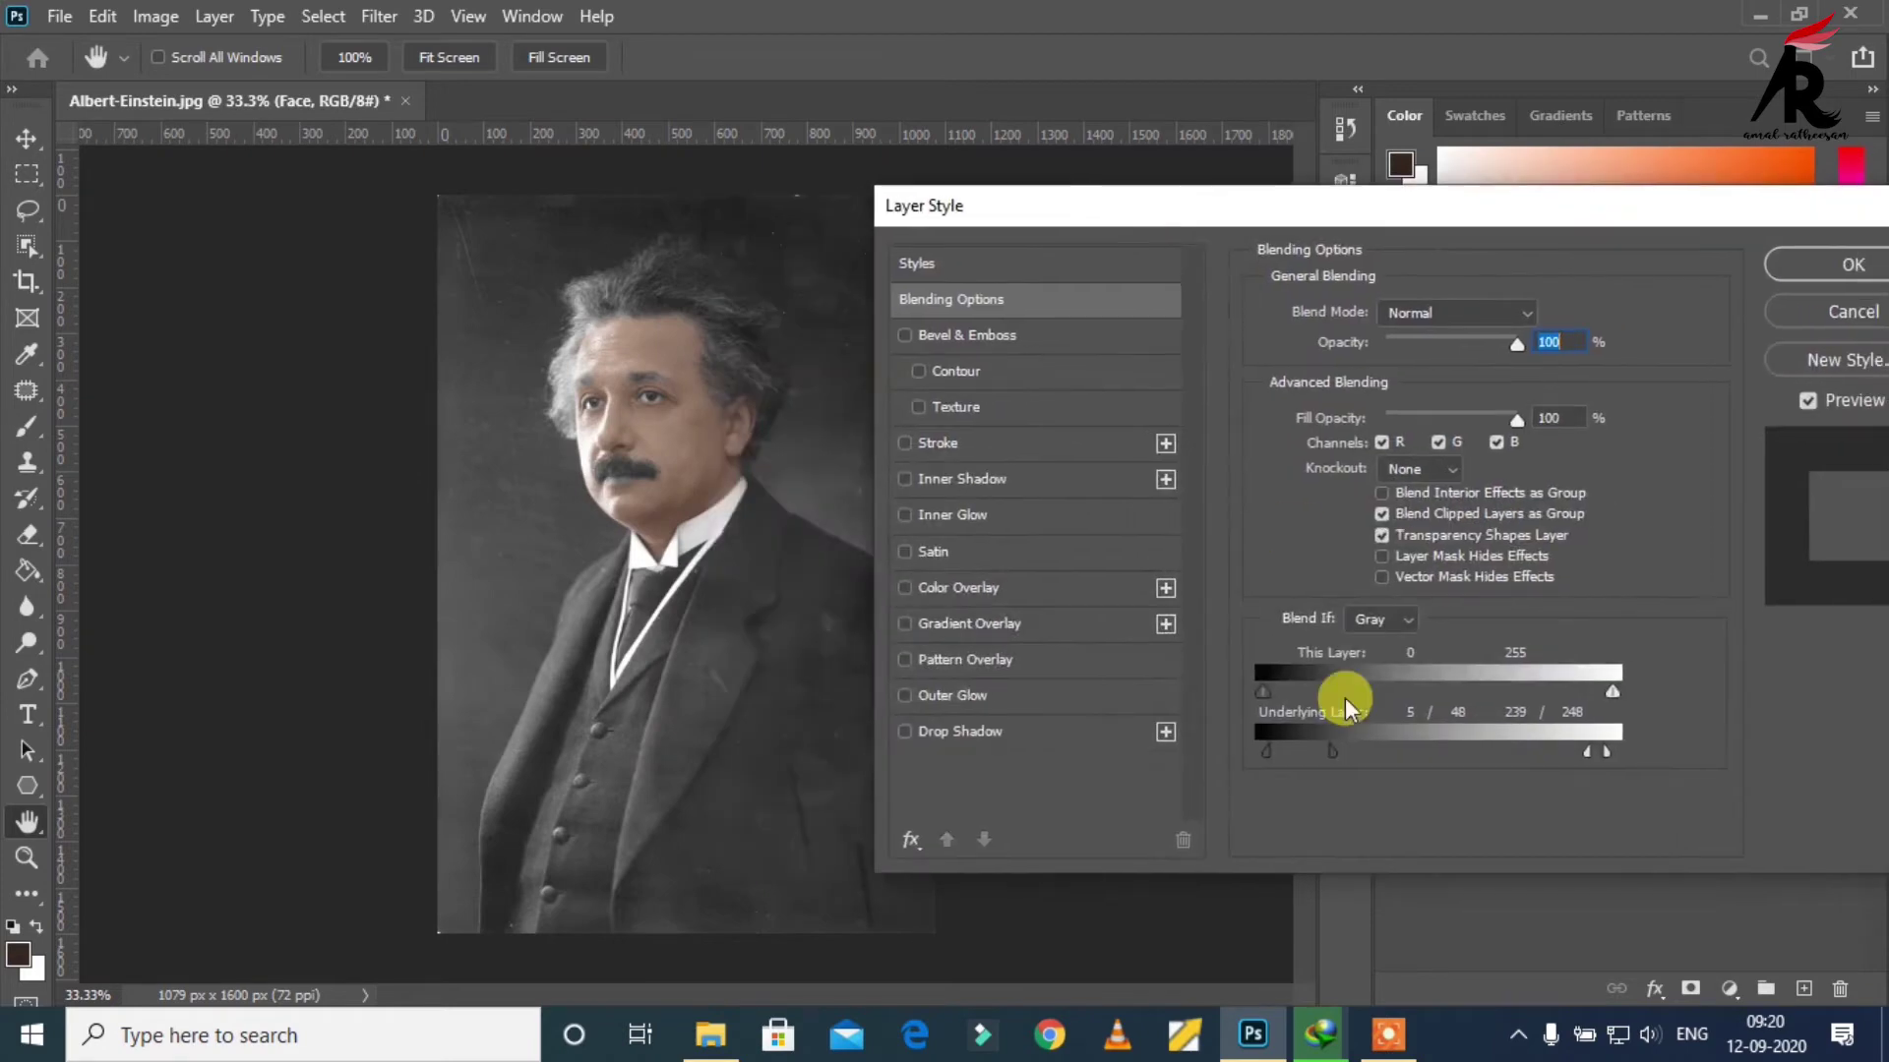
mouse_move(1320, 751)
left_mouse_down()
mouse_move(1343, 755)
mouse_move(1289, 752)
left_mouse_up()
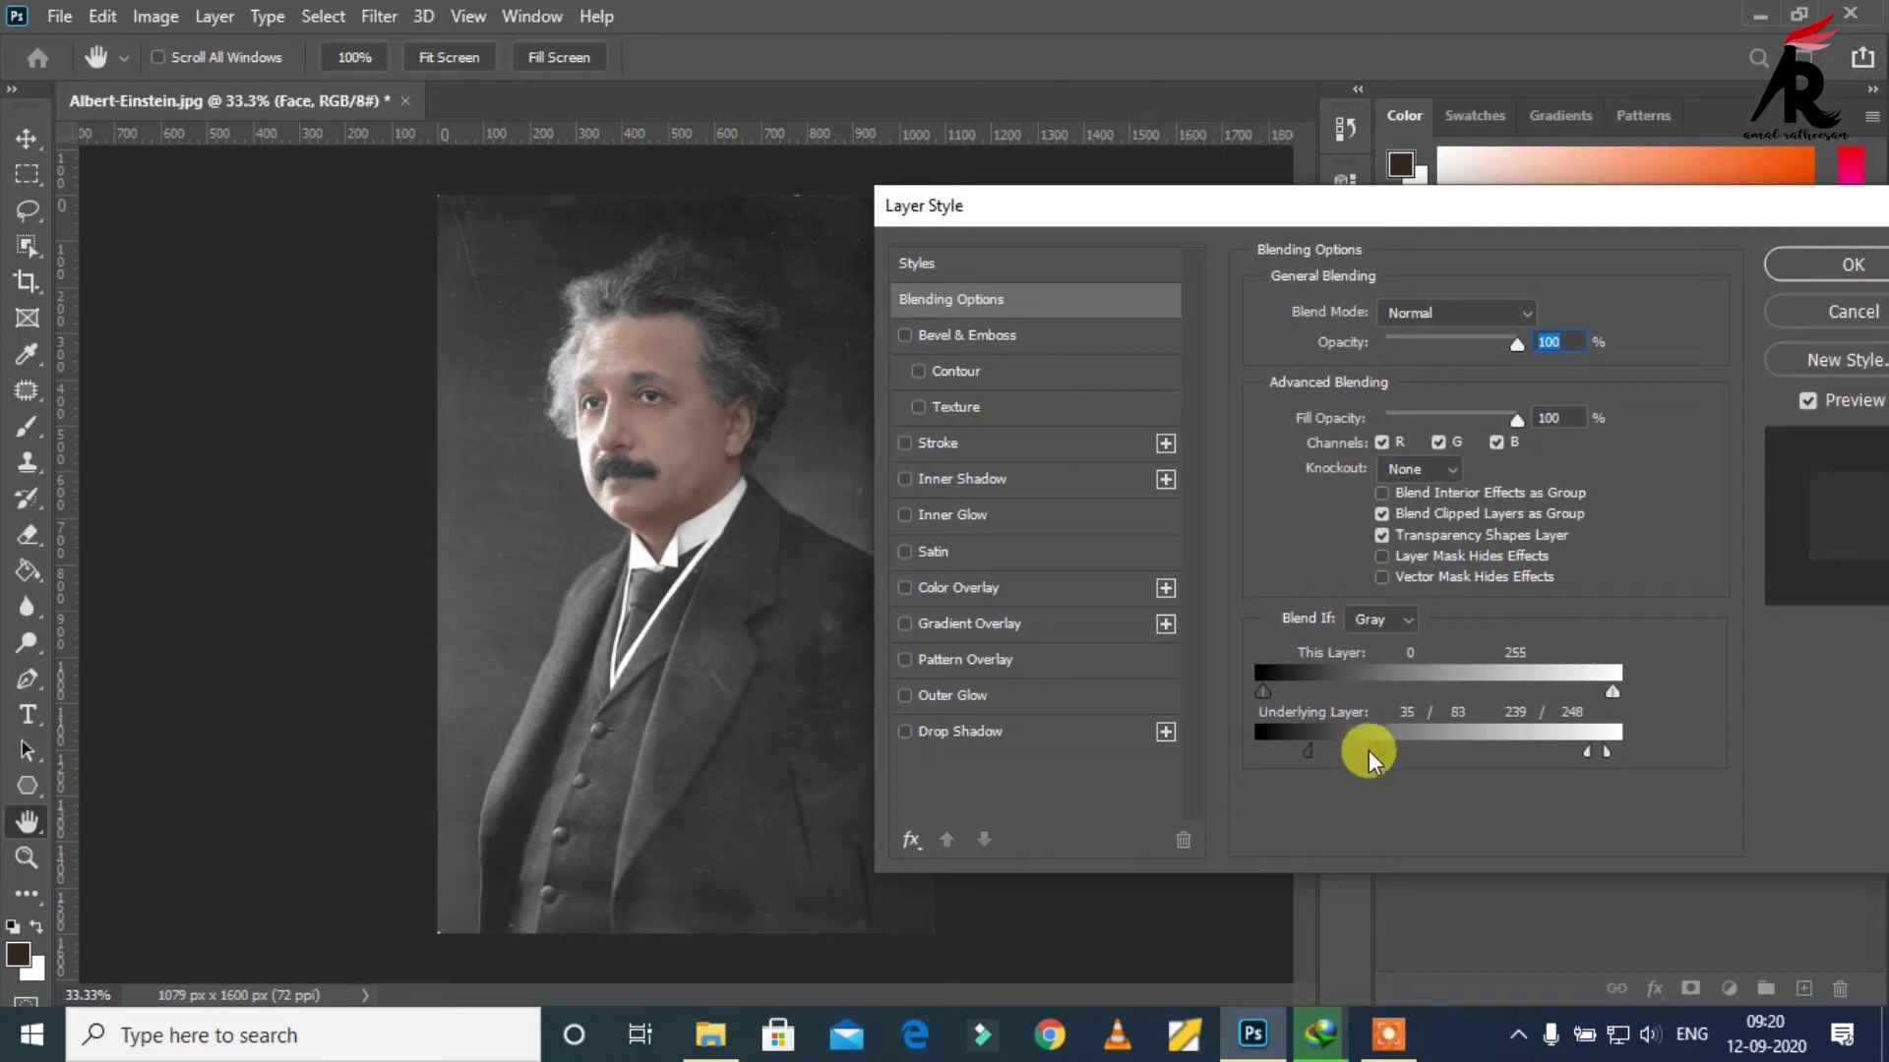
left_click_drag(1308, 749, 1348, 756)
left_click_drag(1602, 758, 1625, 759)
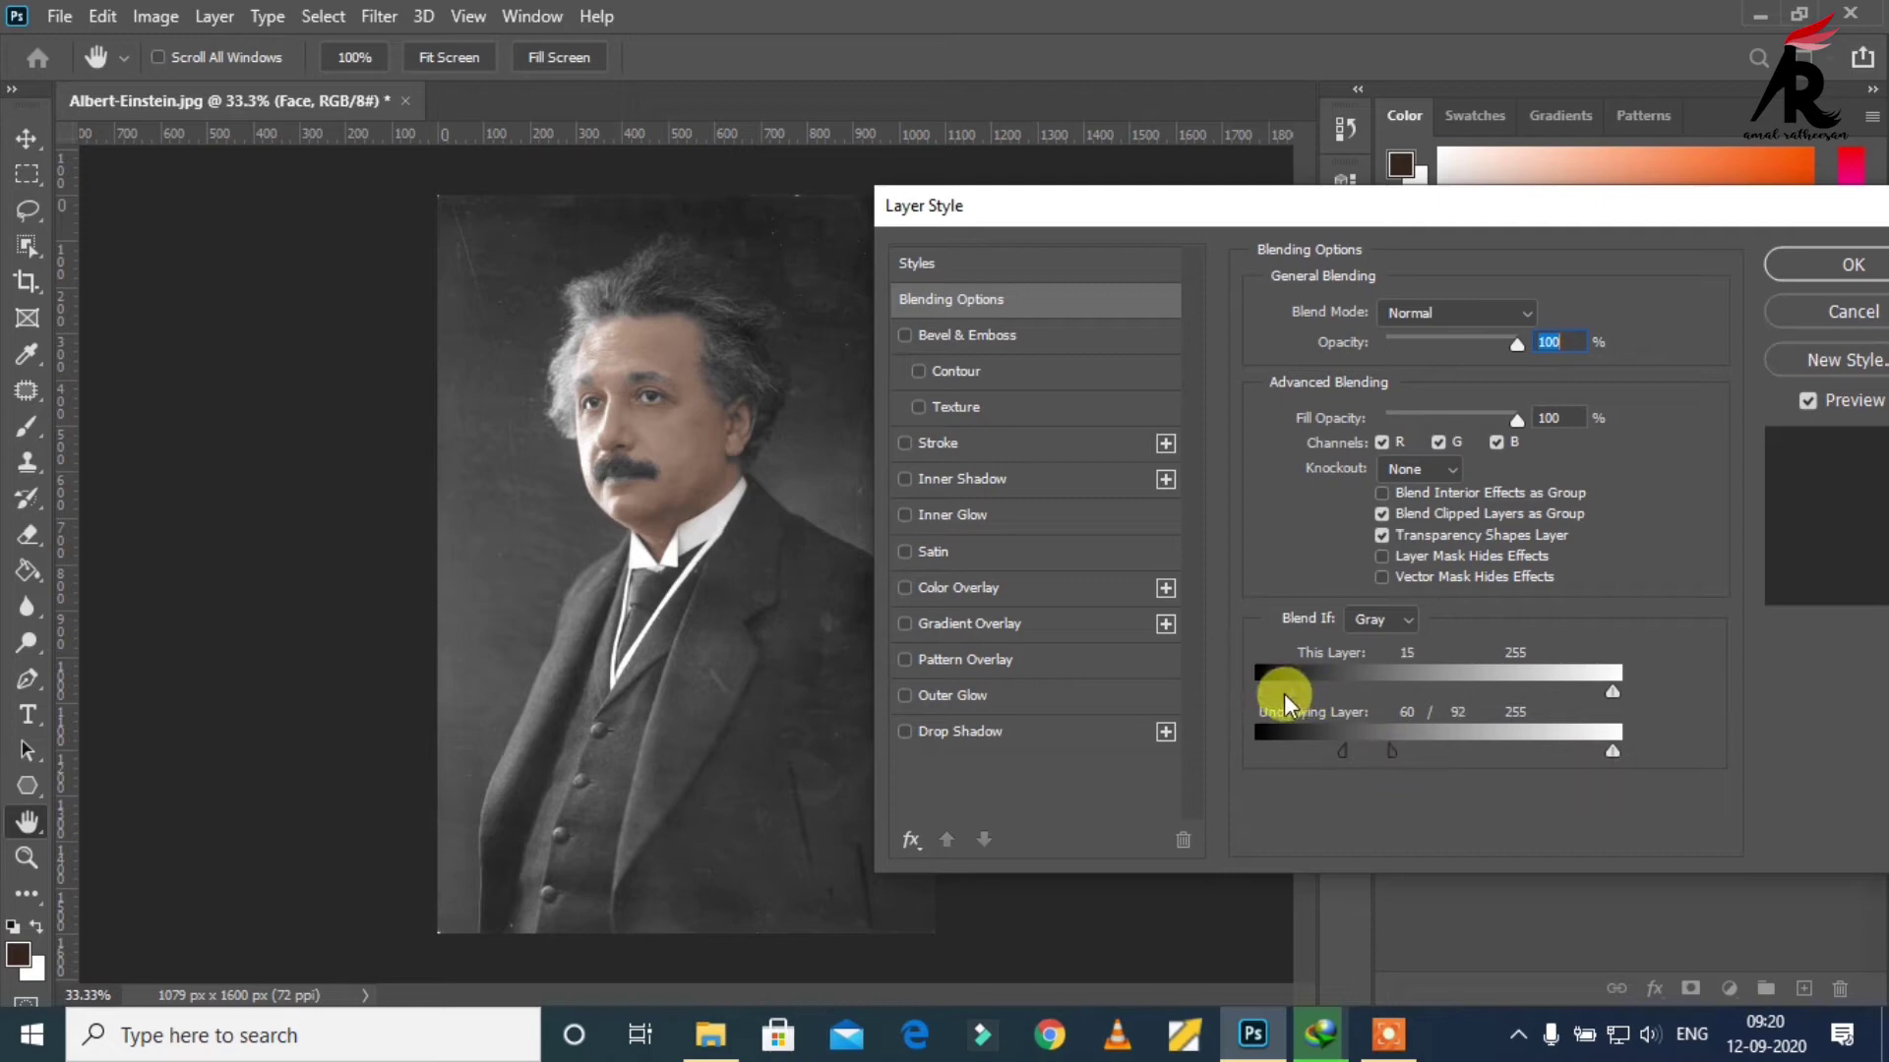
mouse_move(1306, 693)
left_mouse_down()
mouse_move(1385, 693)
mouse_move(1271, 690)
left_mouse_up()
left_click_drag(1396, 234, 974, 256)
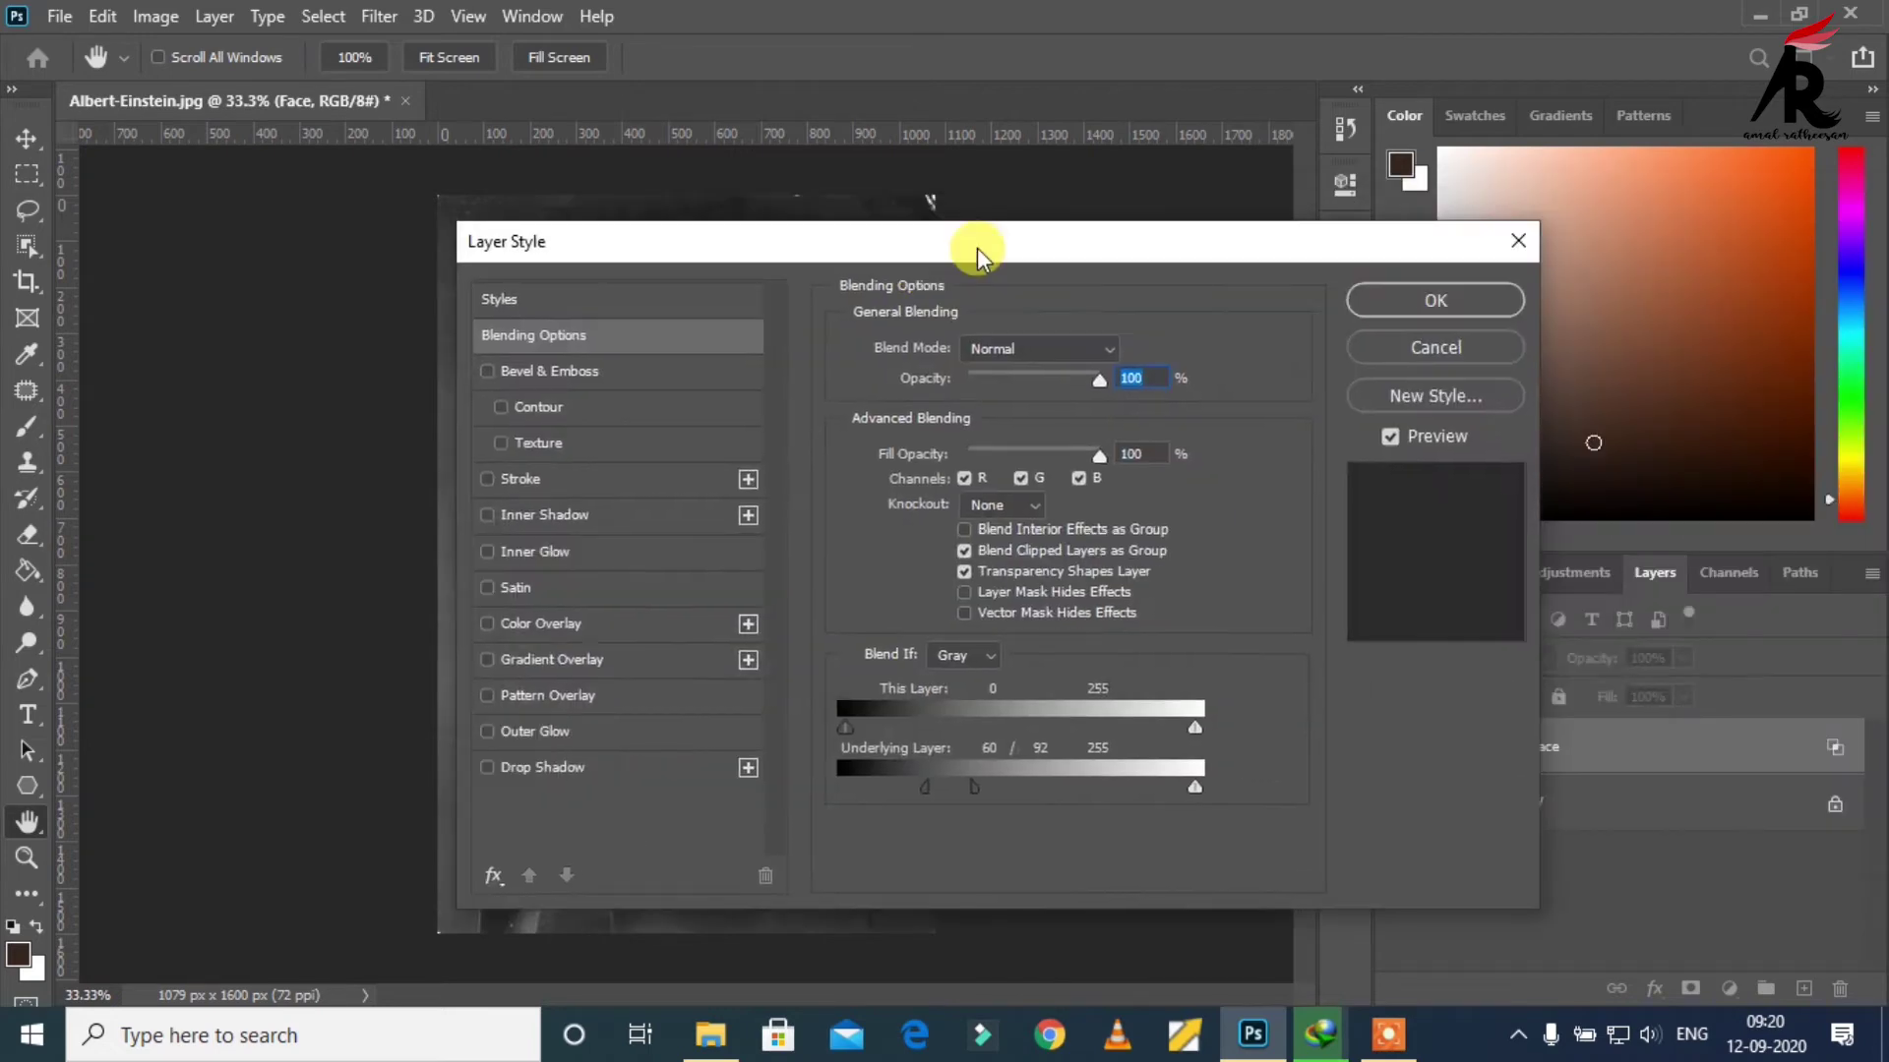
left_click(1438, 293)
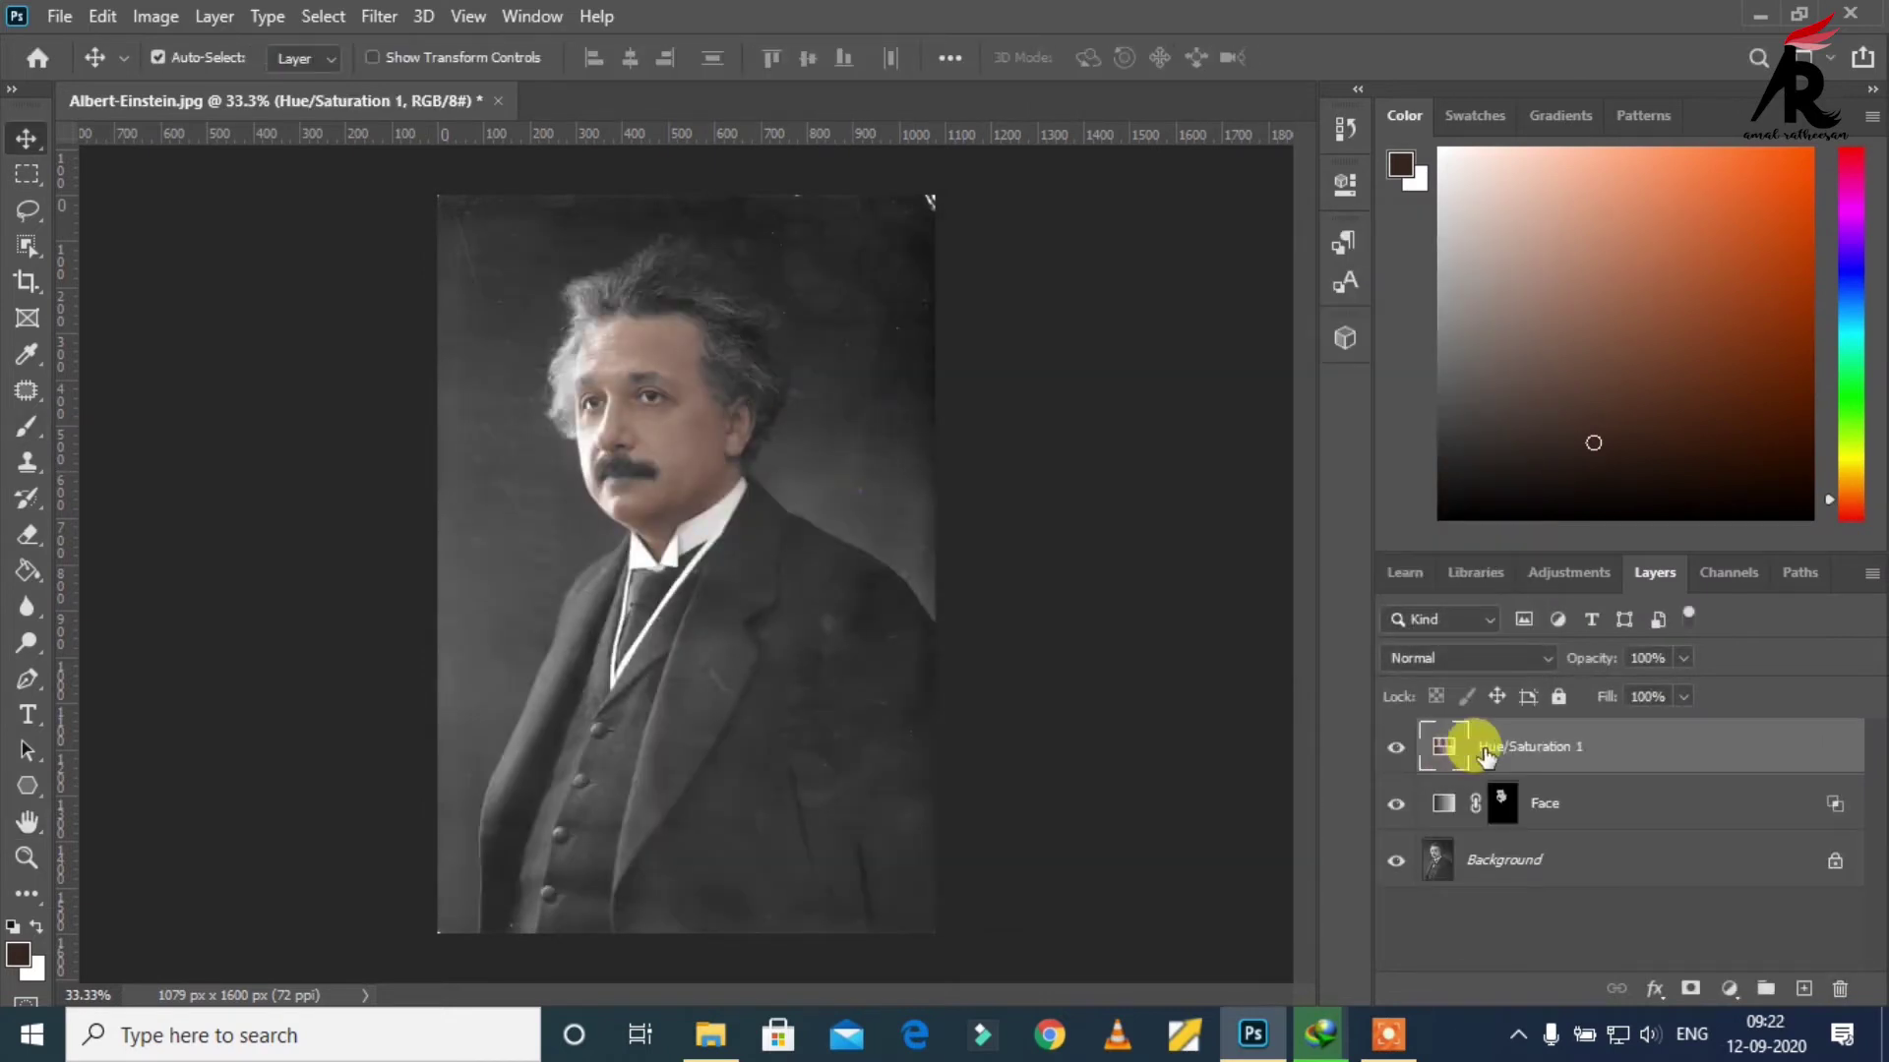
Step: Replace the Hue/Saturation 1 layer with a fresh Hue/Saturation adjustment layer
left_click(1838, 988)
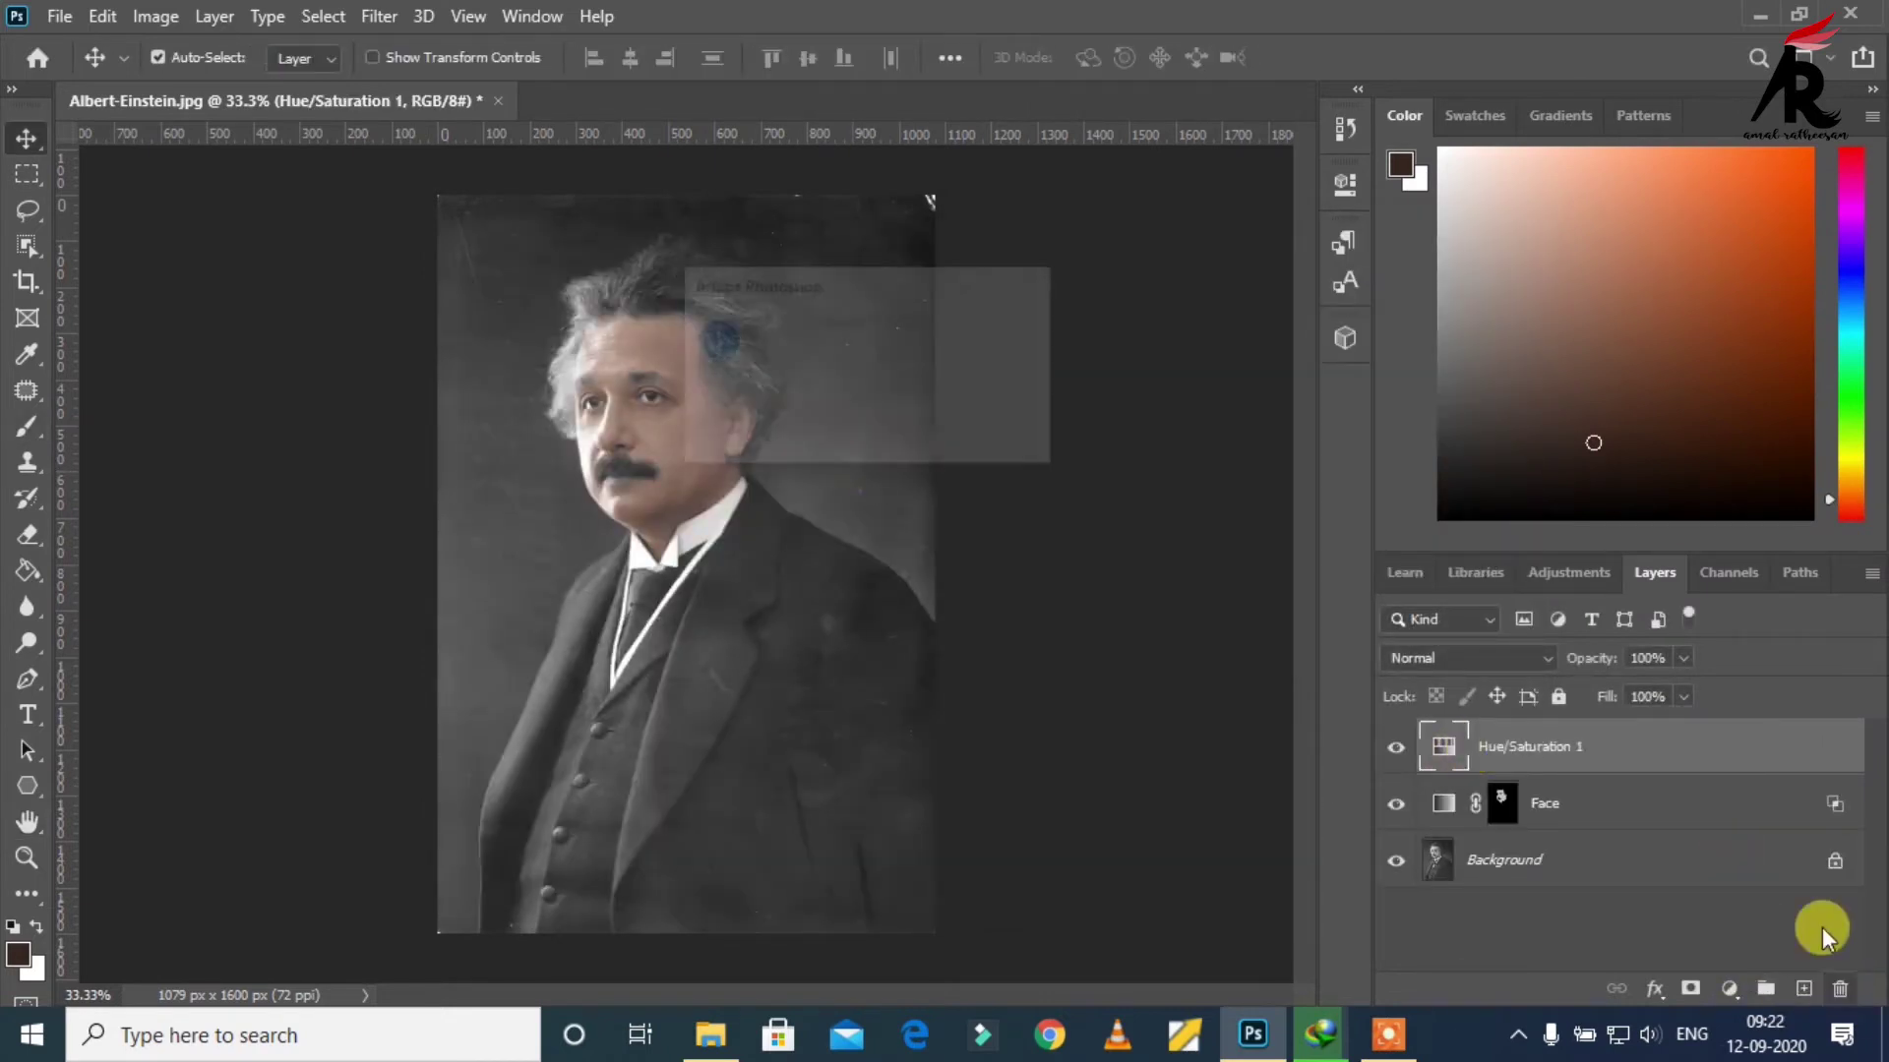
left_click(826, 398)
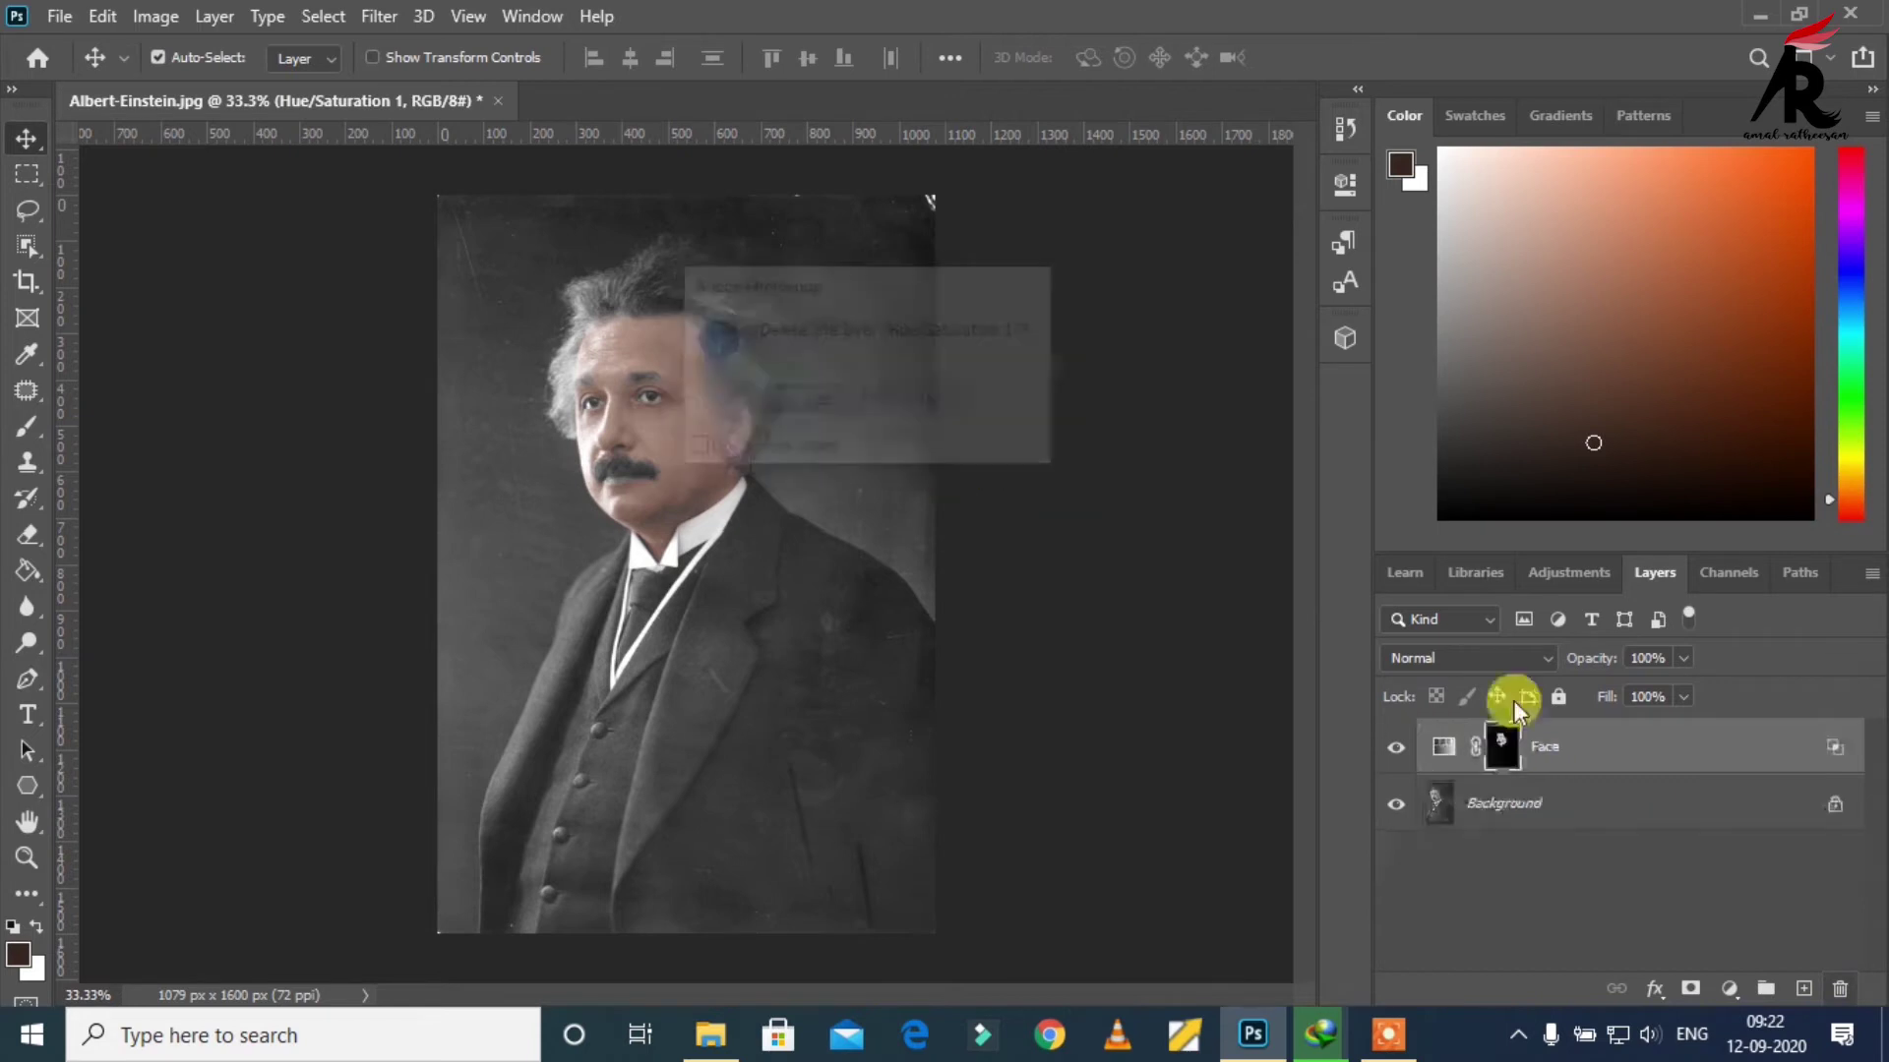
left_click(1729, 989)
left_click(1723, 725)
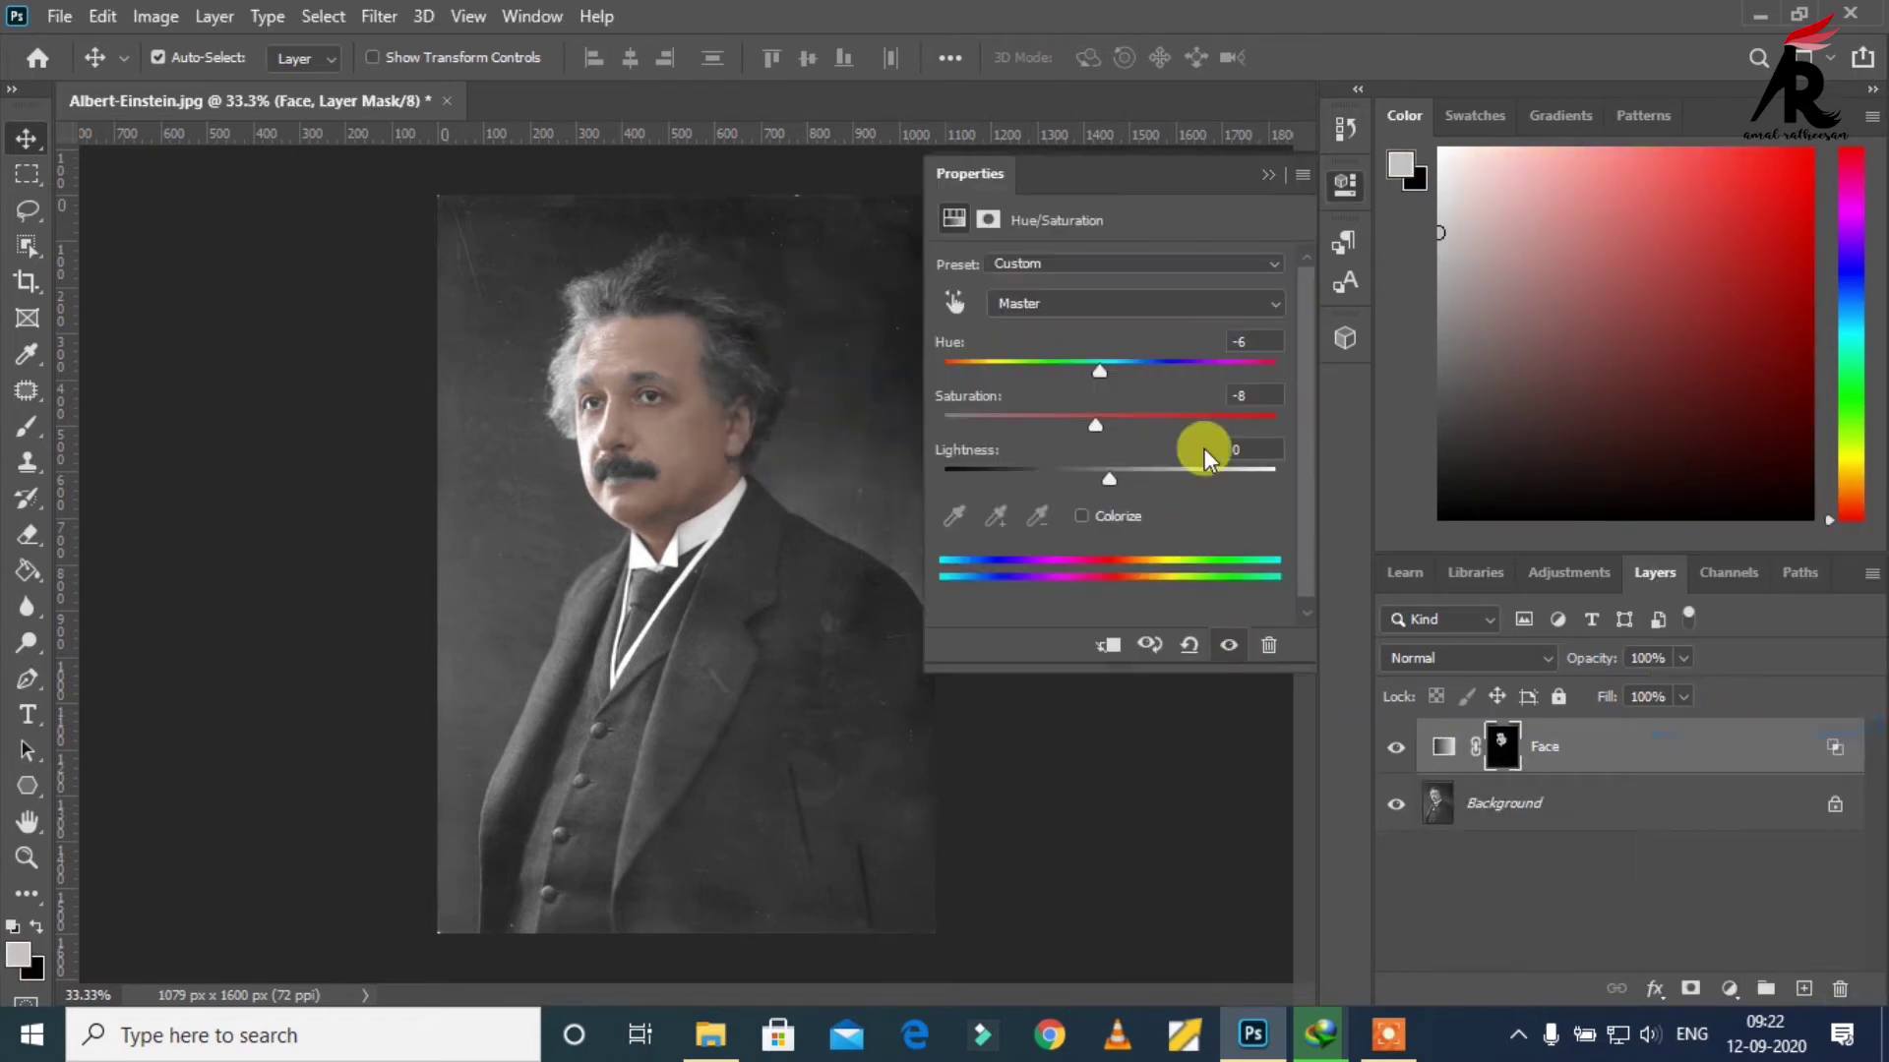
Step: Colorize it with lightness about -91, then invert its mask to black
left_click(1095, 511)
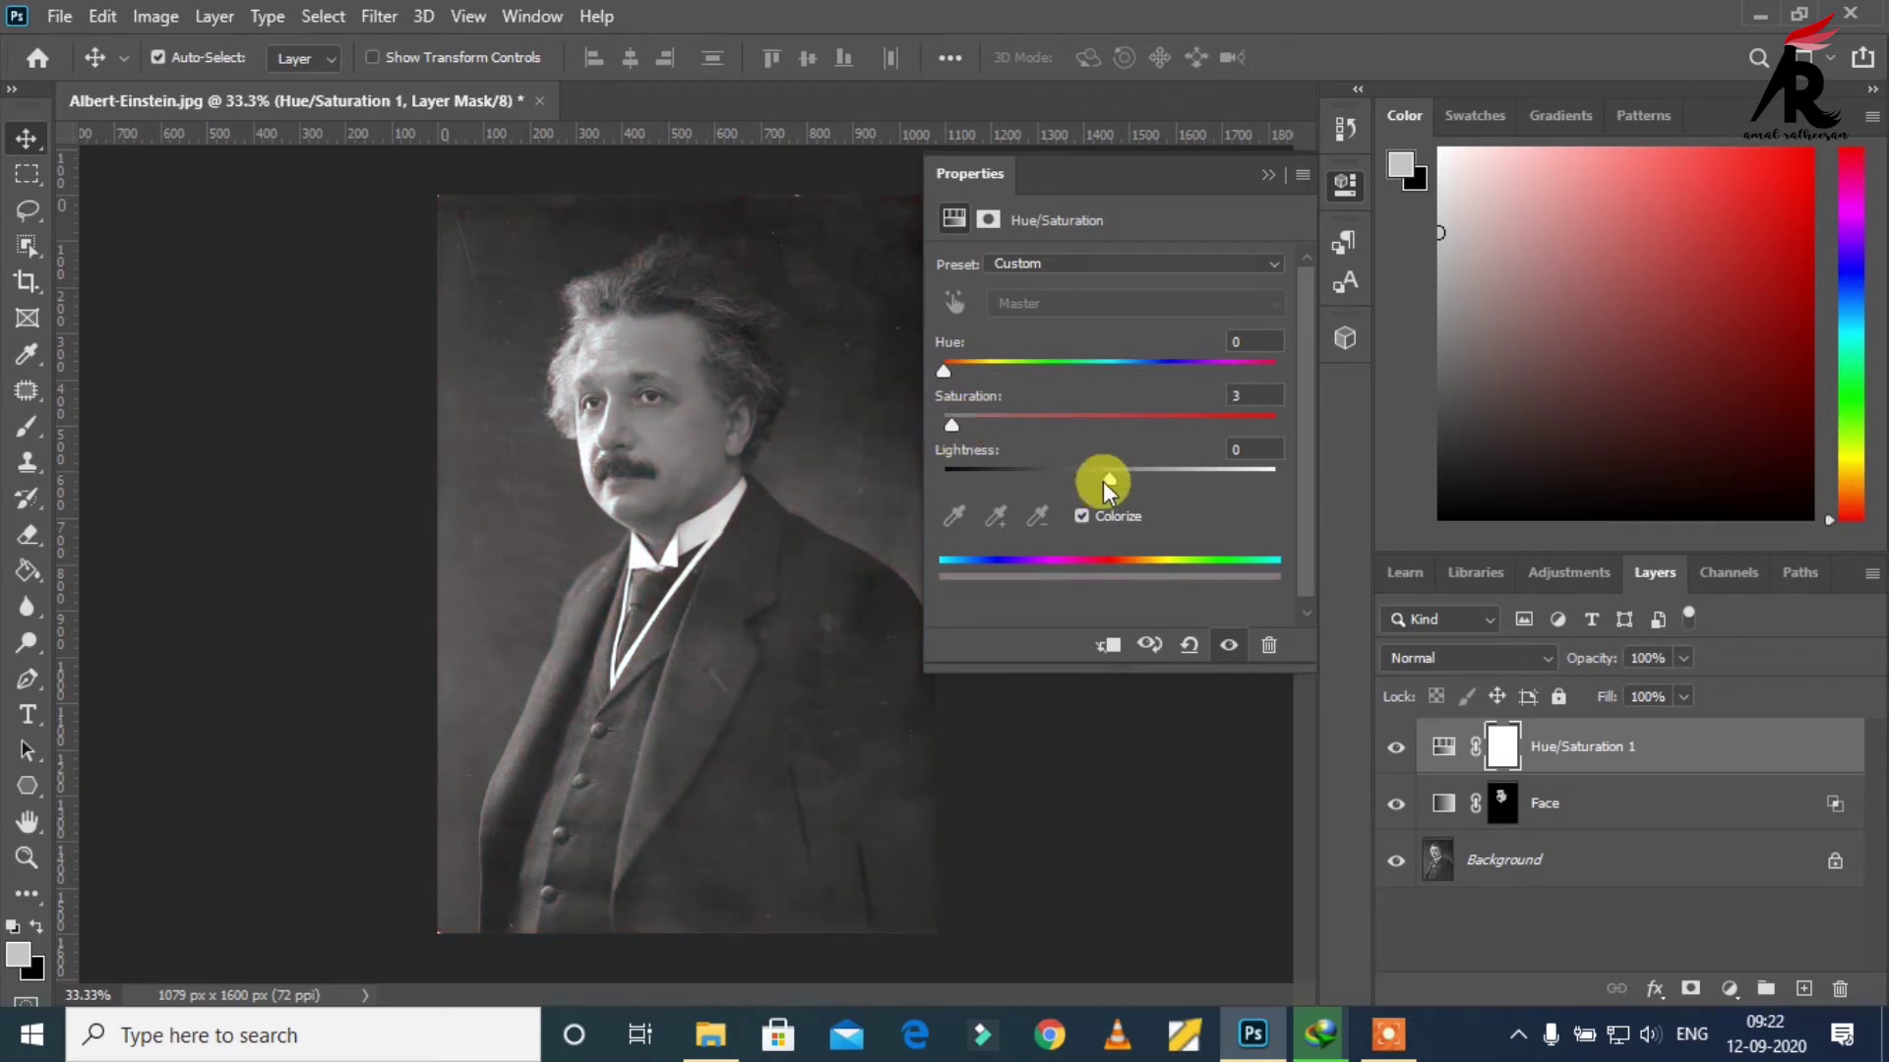
left_click_drag(1109, 479, 966, 478)
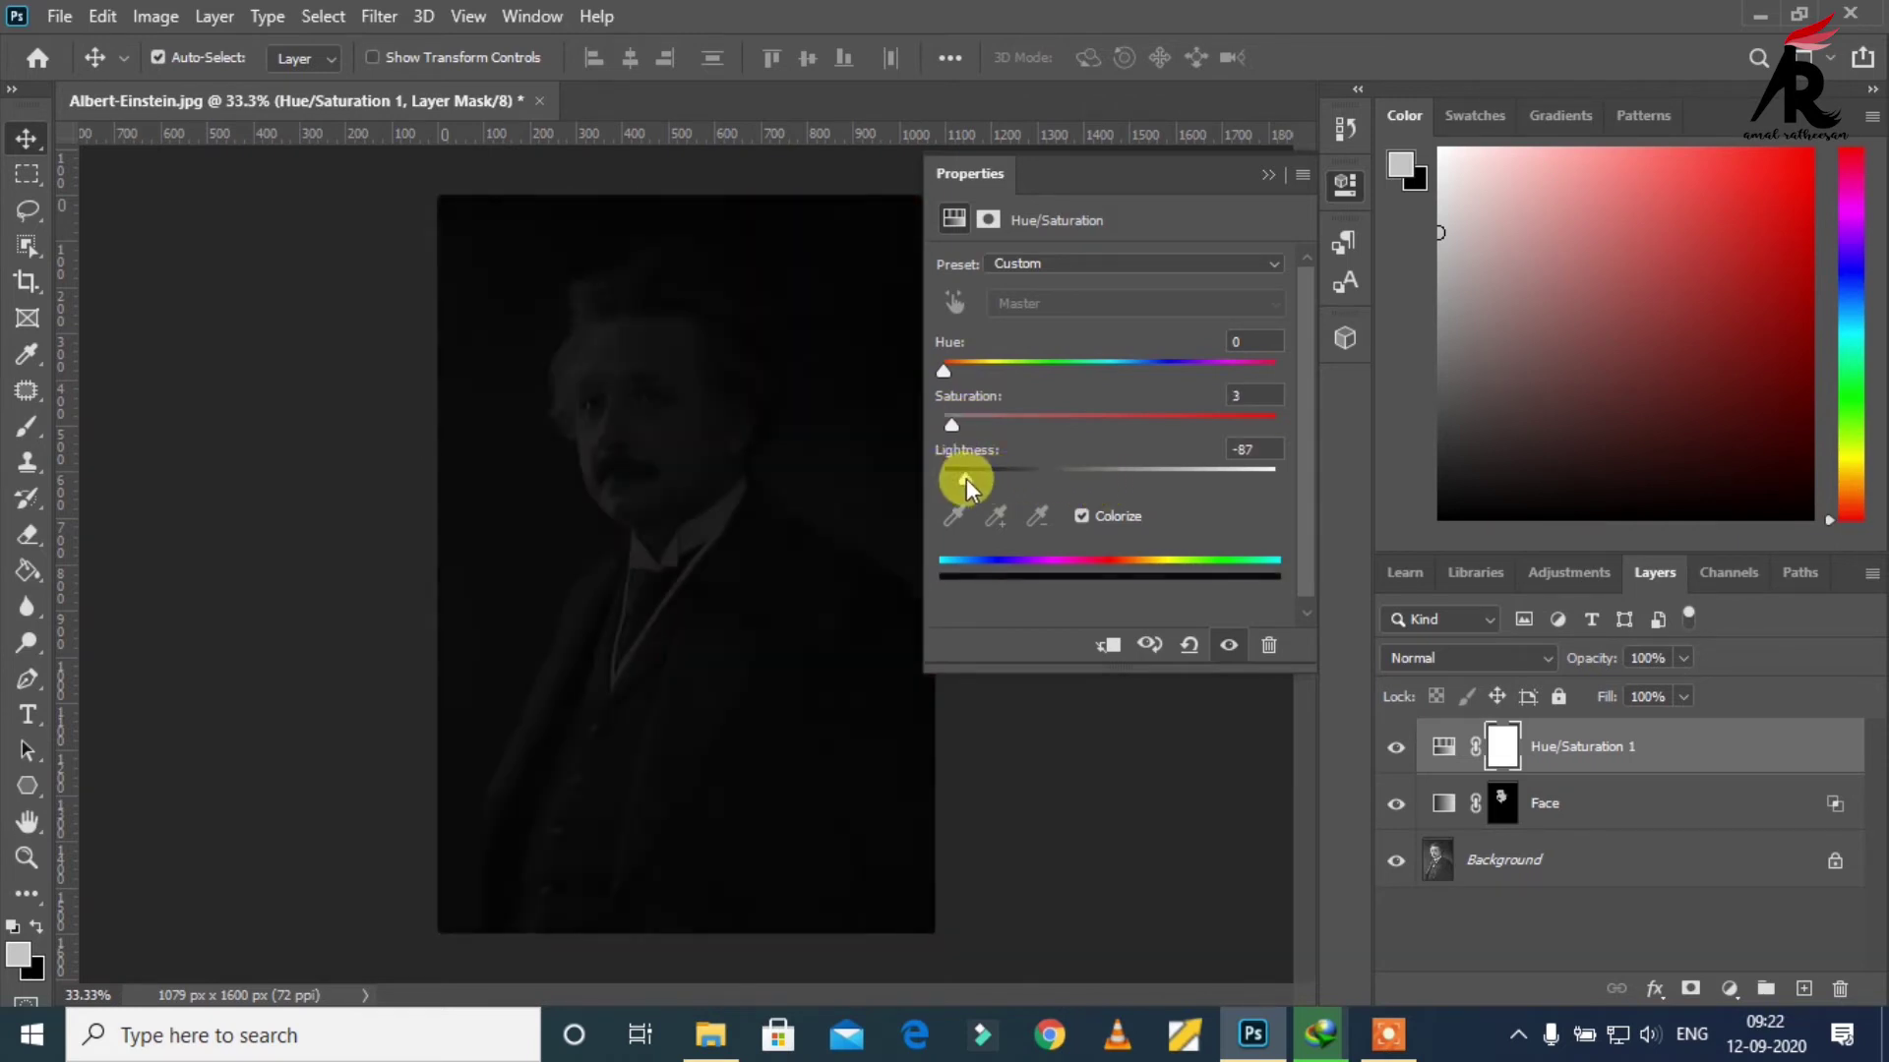
left_click_drag(964, 478, 960, 478)
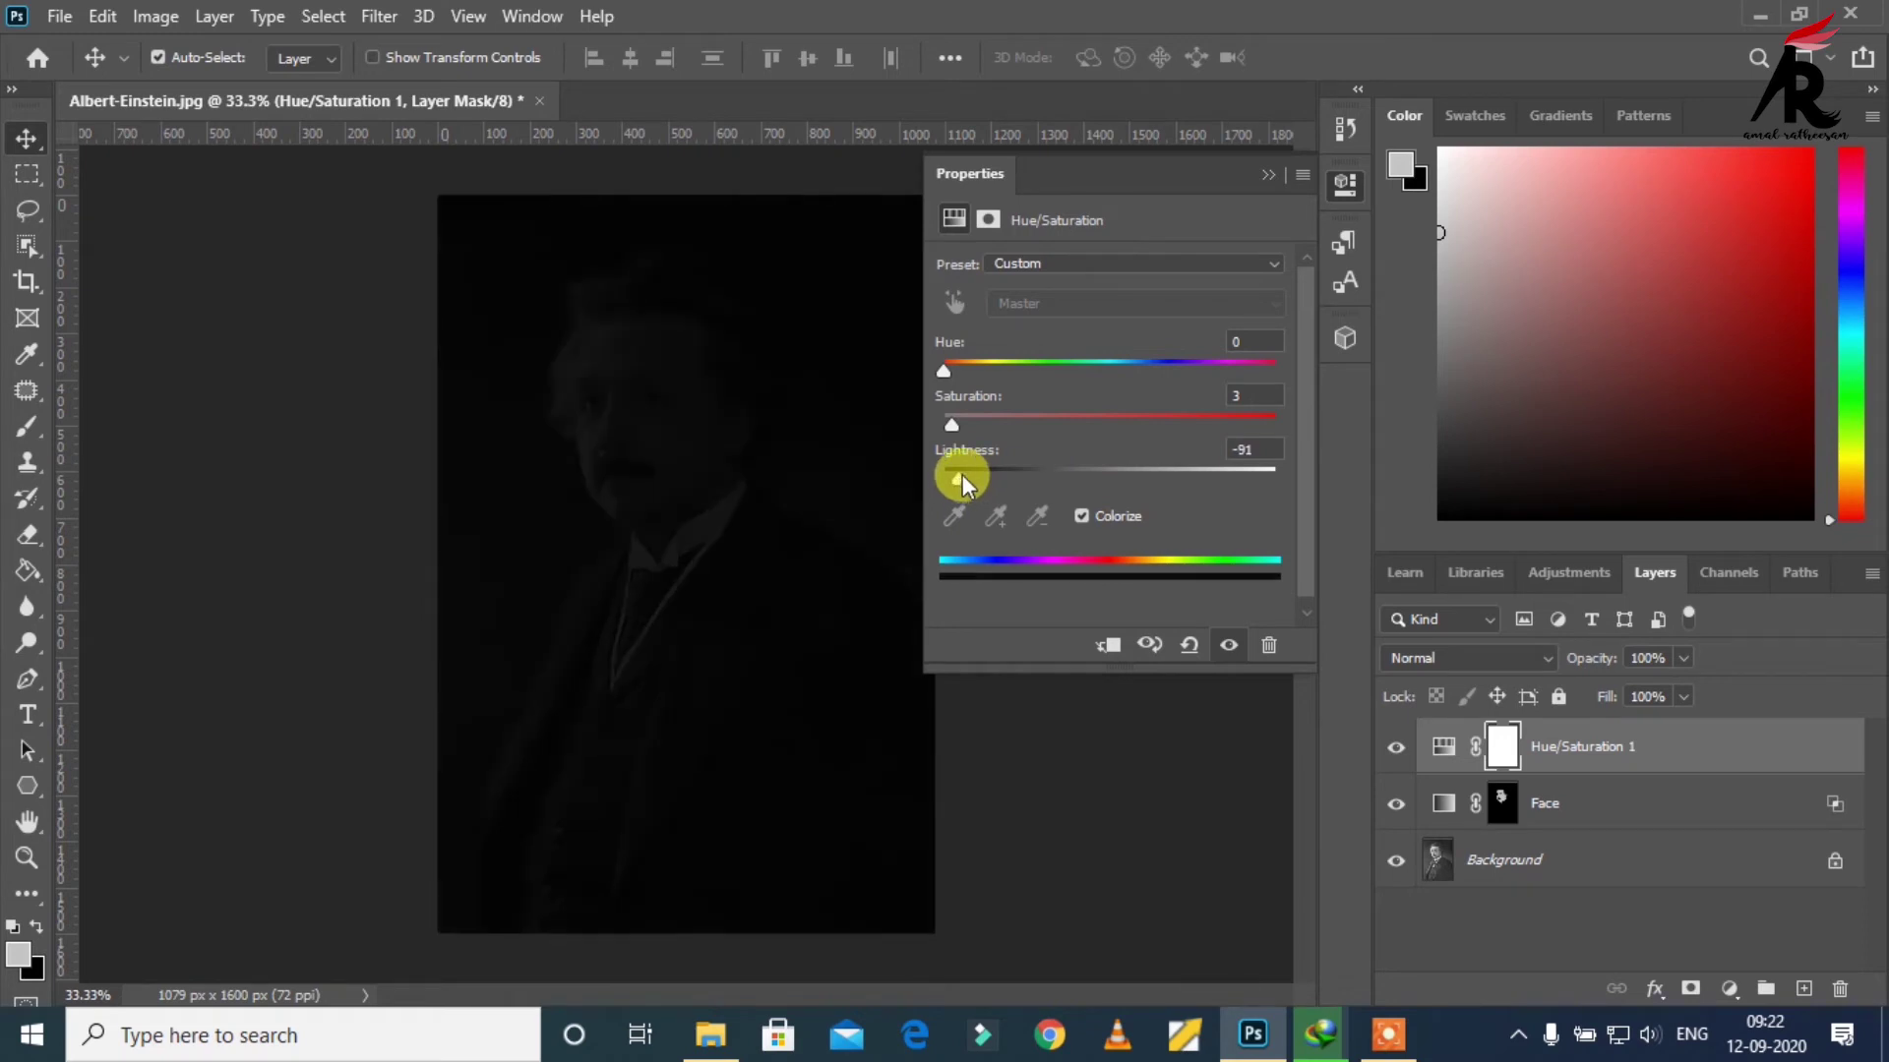
left_click(1262, 175)
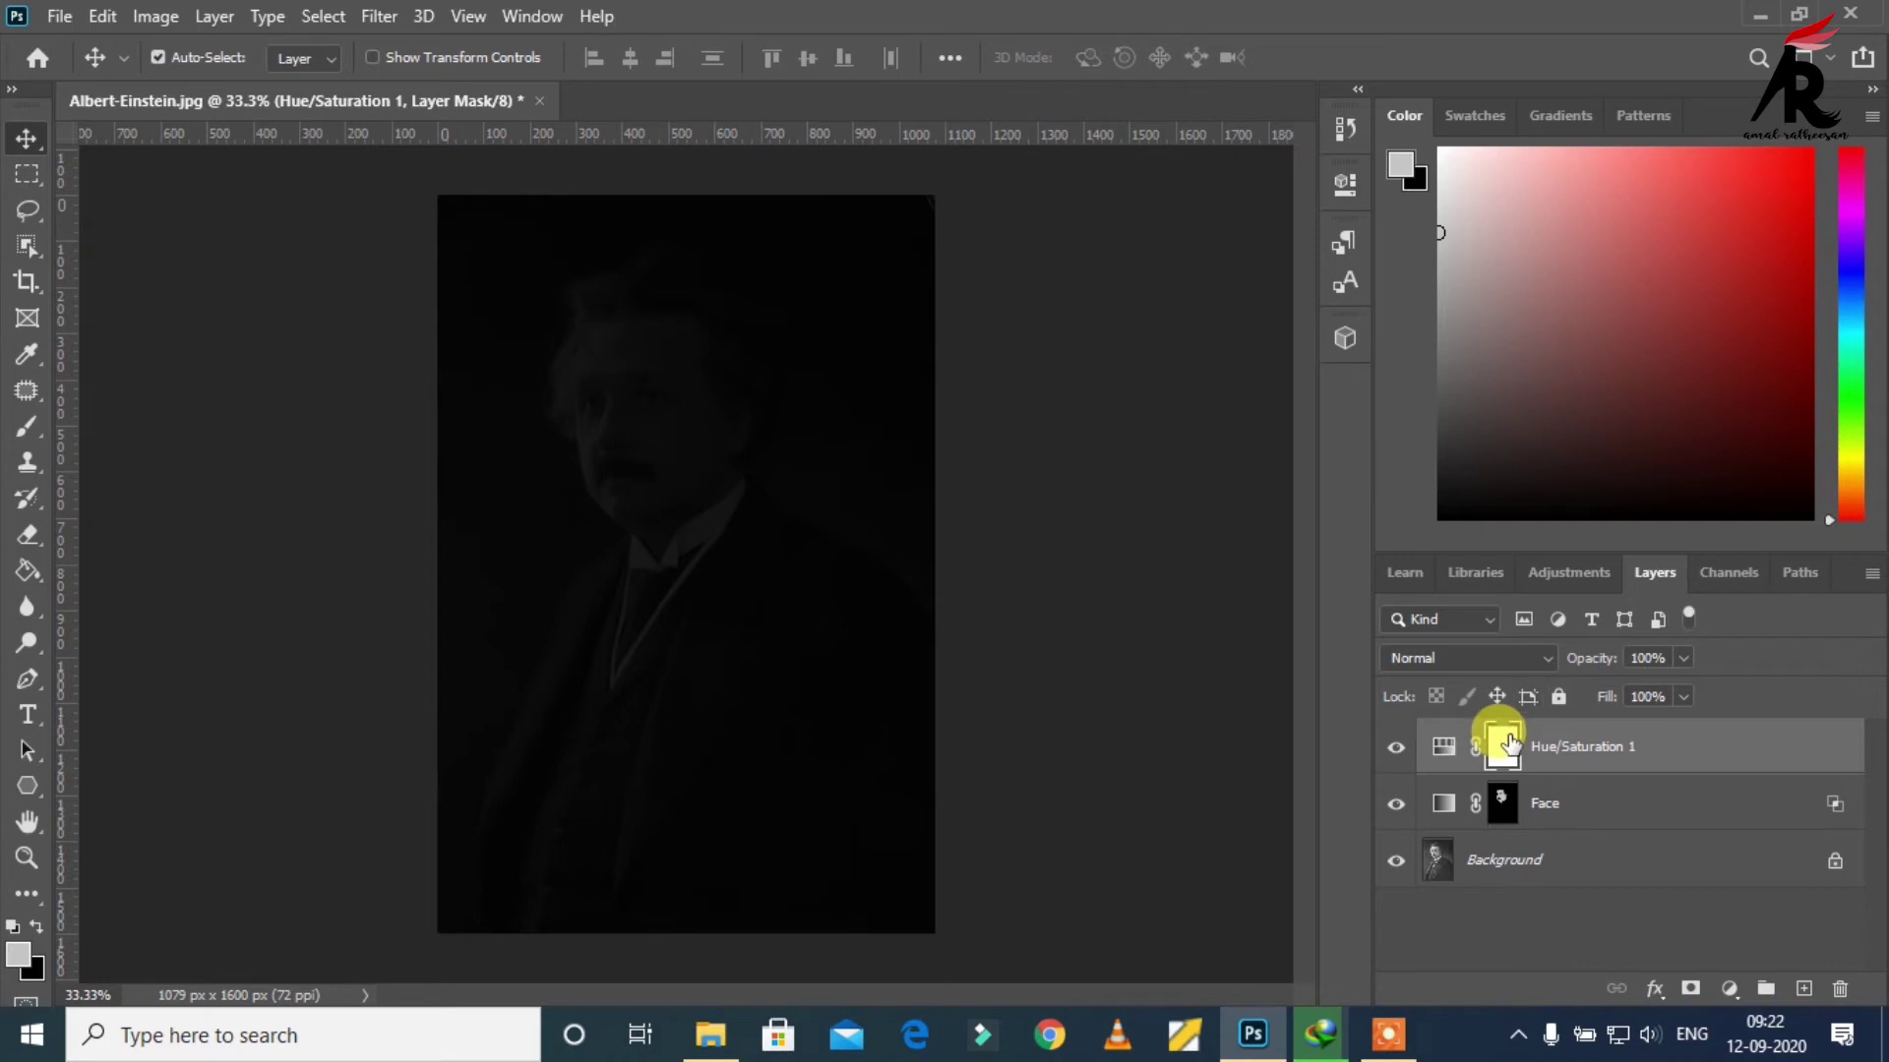
key("ctrl+i")
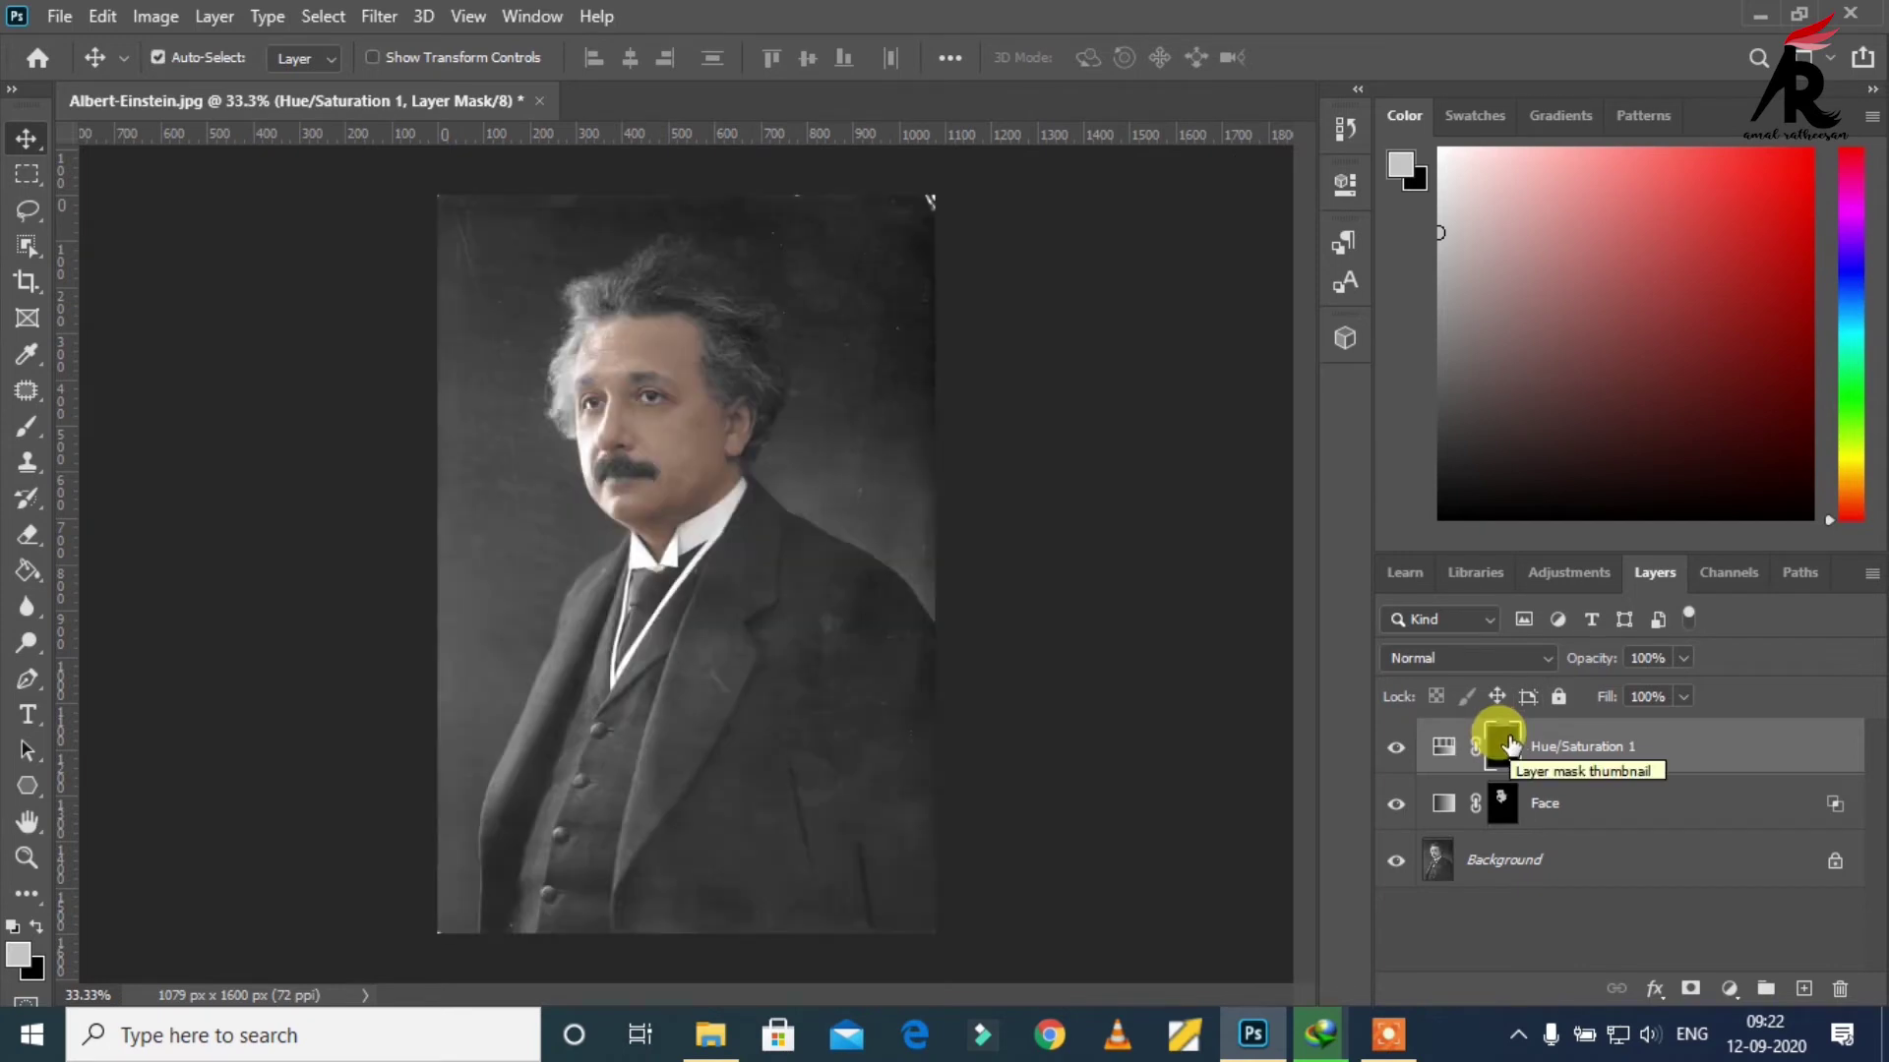
Step: Zoom in on the hair and paint the dark adjustment back into it
right_click(26, 426)
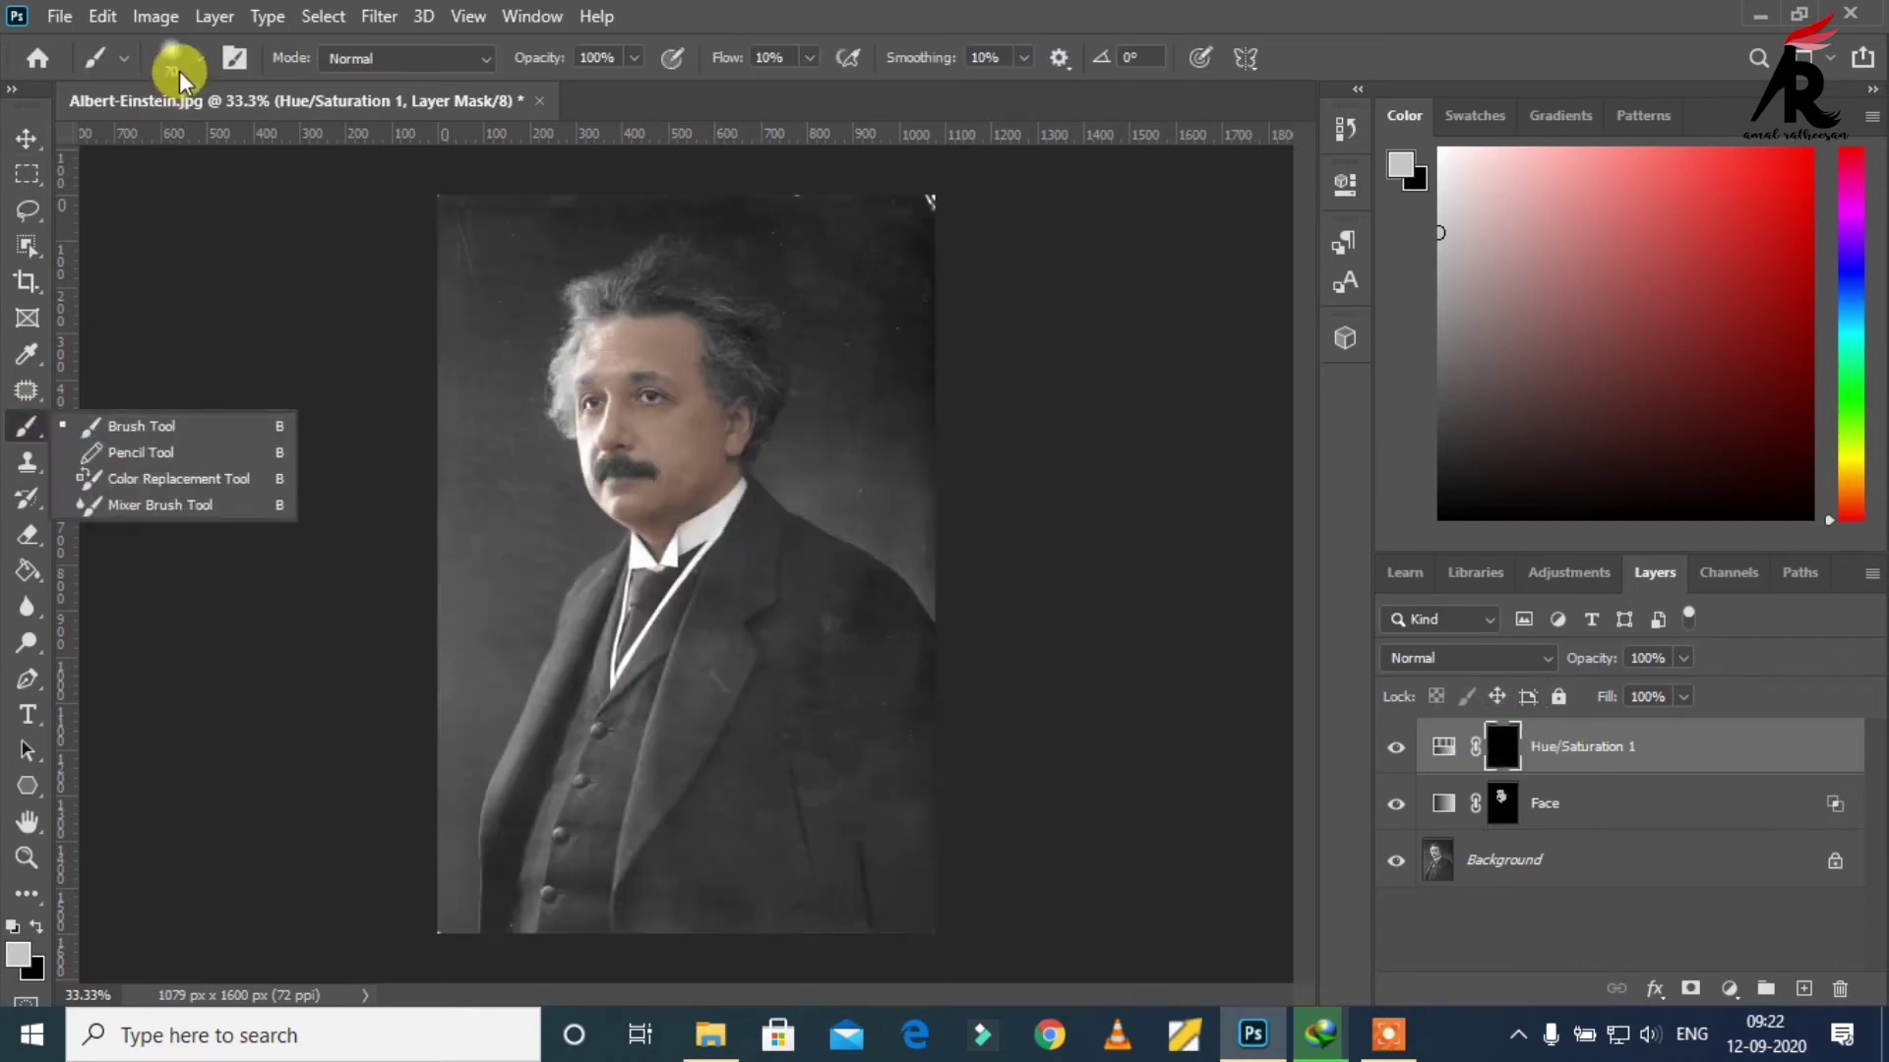
mouse_move(603, 308)
left_mouse_down()
mouse_move(686, 292)
mouse_move(653, 337)
mouse_move(676, 398)
mouse_move(675, 127)
mouse_move(717, 148)
mouse_move(733, 743)
left_mouse_up()
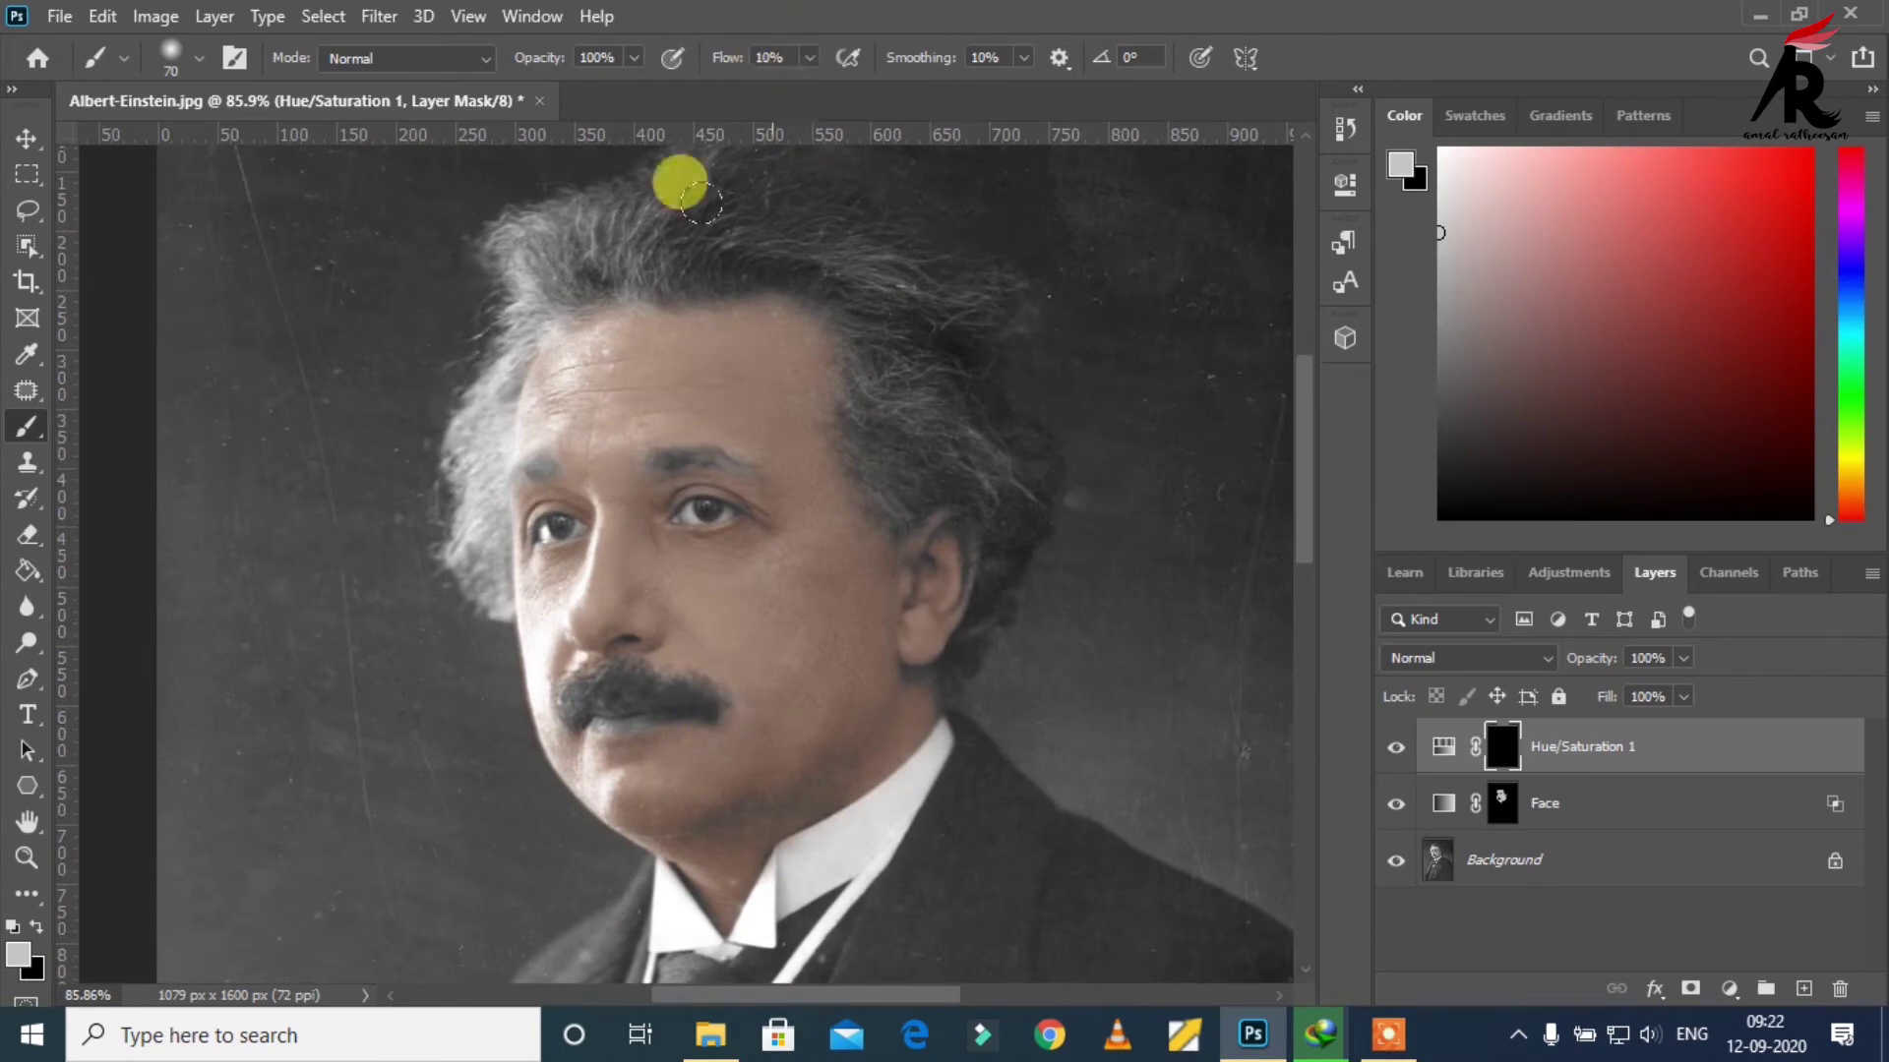
scroll(737, 324, "up", 3)
mouse_move(588, 346)
left_mouse_down()
mouse_move(569, 338)
mouse_move(598, 325)
mouse_move(565, 346)
mouse_move(731, 343)
mouse_move(713, 325)
mouse_move(953, 382)
mouse_move(814, 366)
mouse_move(940, 492)
mouse_move(843, 489)
mouse_move(937, 532)
mouse_move(874, 455)
mouse_move(995, 549)
mouse_move(974, 561)
mouse_move(1009, 558)
mouse_move(861, 550)
mouse_move(945, 564)
mouse_move(961, 522)
mouse_move(898, 392)
mouse_move(974, 438)
mouse_move(692, 403)
mouse_move(687, 443)
mouse_move(674, 405)
mouse_move(738, 438)
mouse_move(730, 393)
mouse_move(624, 497)
left_mouse_up()
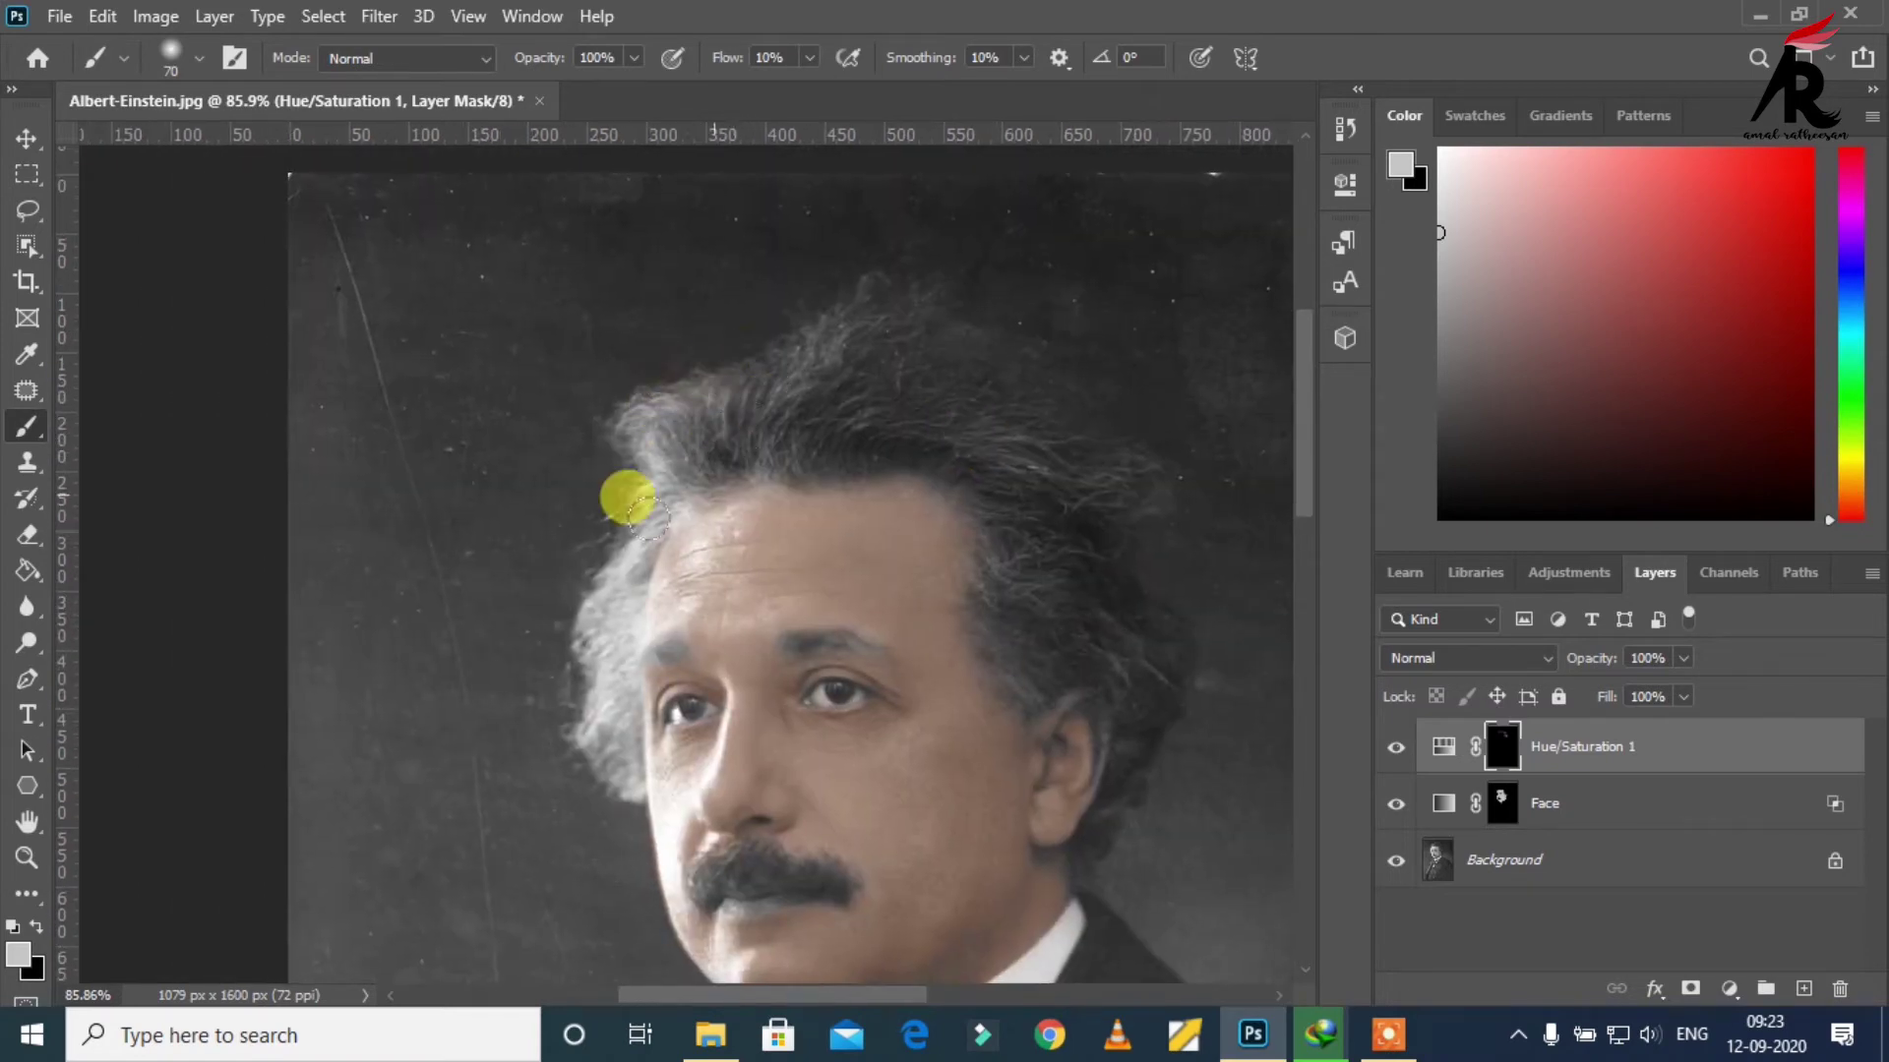
Step: Resize the brush to about 29, then 37 px, darken more hair, and zoom out
right_click(818, 439)
left_click_drag(936, 494, 910, 489)
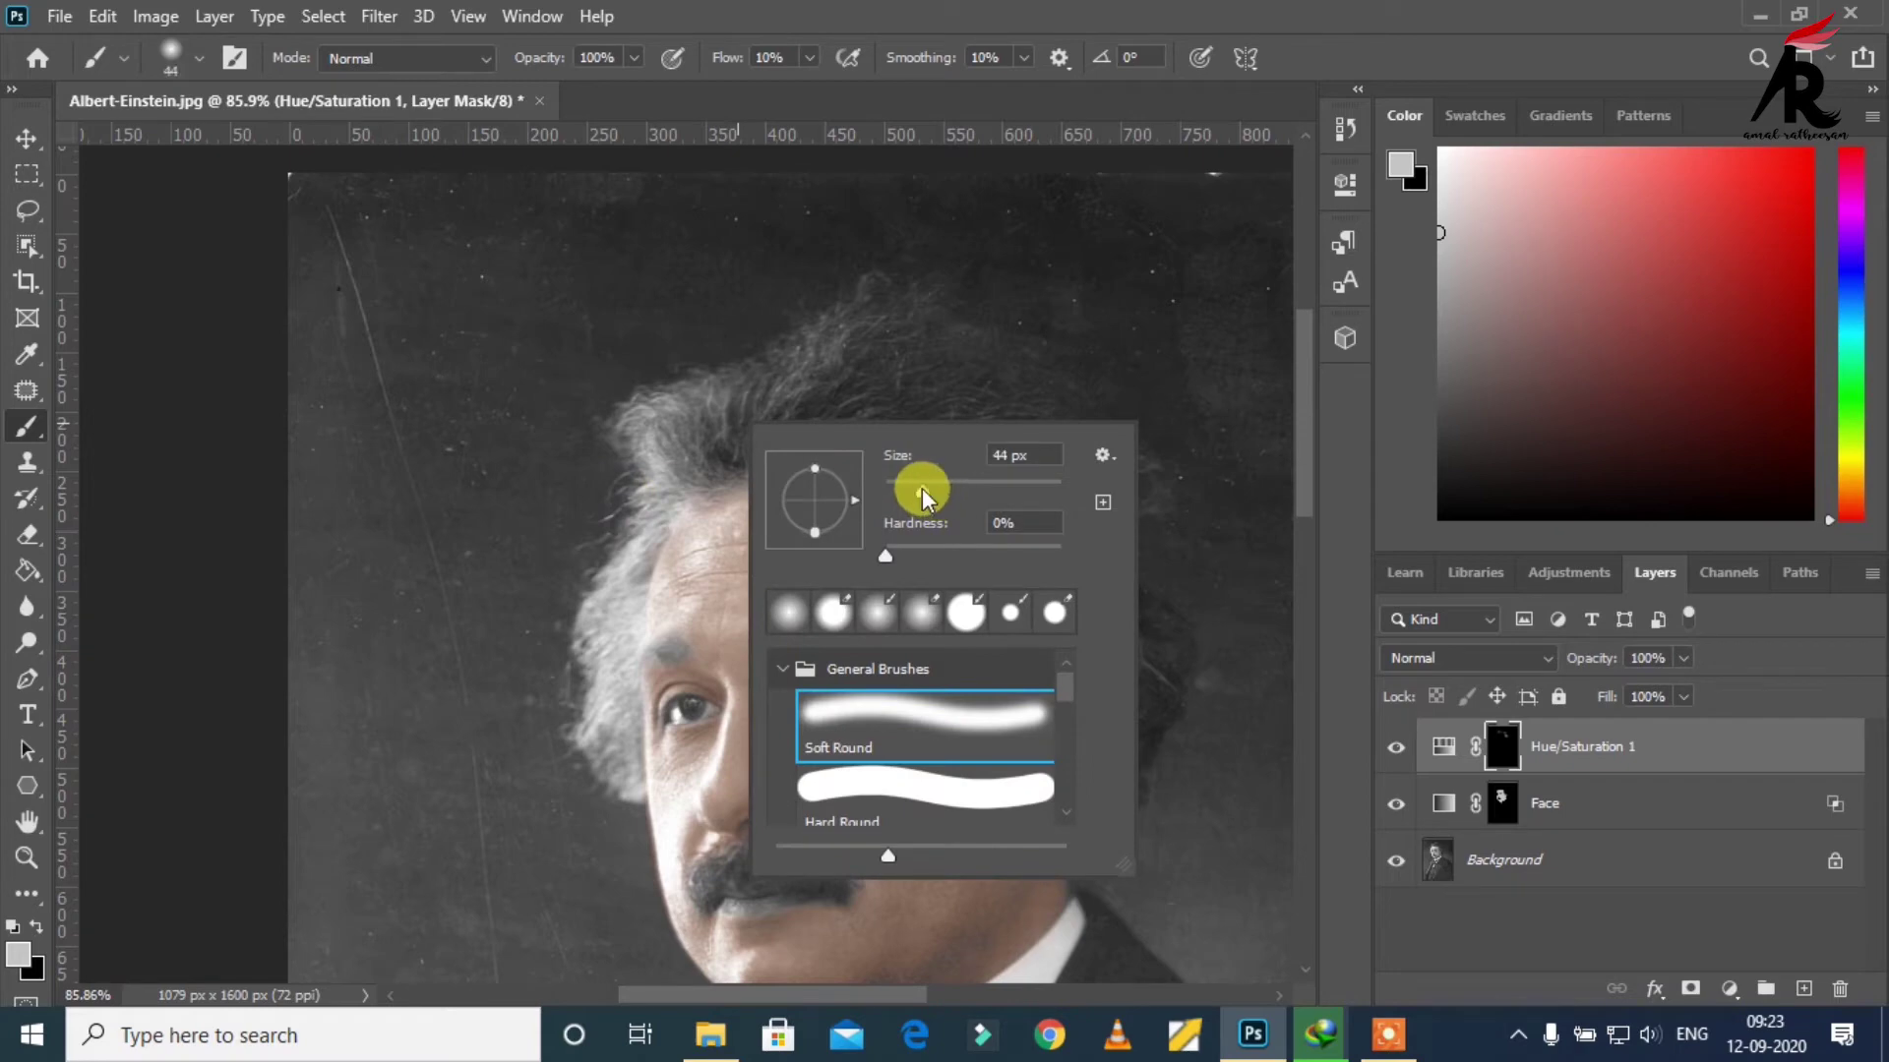
left_click_drag(675, 443, 698, 484)
left_click_drag(910, 489, 917, 489)
mouse_move(659, 434)
left_mouse_down()
mouse_move(693, 472)
mouse_move(590, 645)
mouse_move(619, 603)
mouse_move(590, 725)
mouse_move(620, 696)
mouse_move(611, 725)
mouse_move(699, 558)
mouse_move(675, 388)
mouse_move(767, 457)
mouse_move(830, 413)
mouse_move(826, 443)
mouse_move(827, 334)
mouse_move(972, 448)
left_mouse_up()
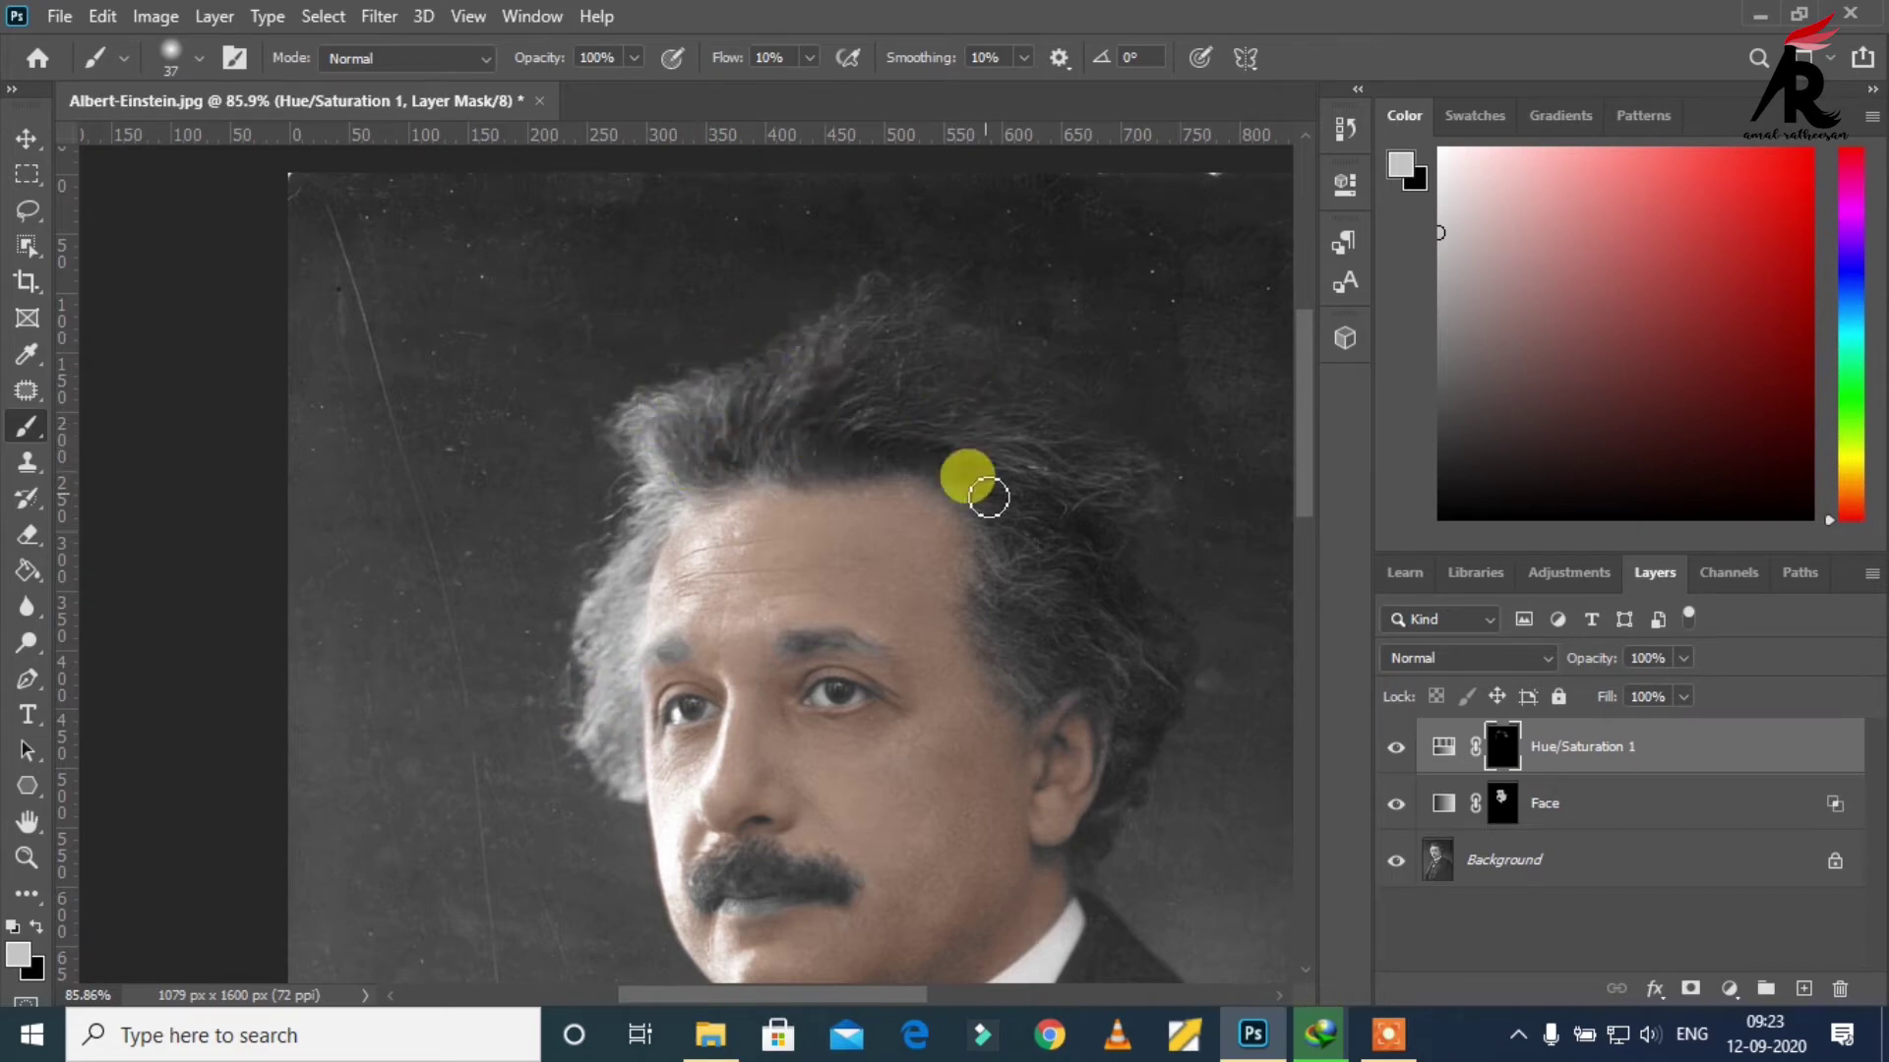
left_click(929, 462, "alt")
left_click(962, 517, "alt")
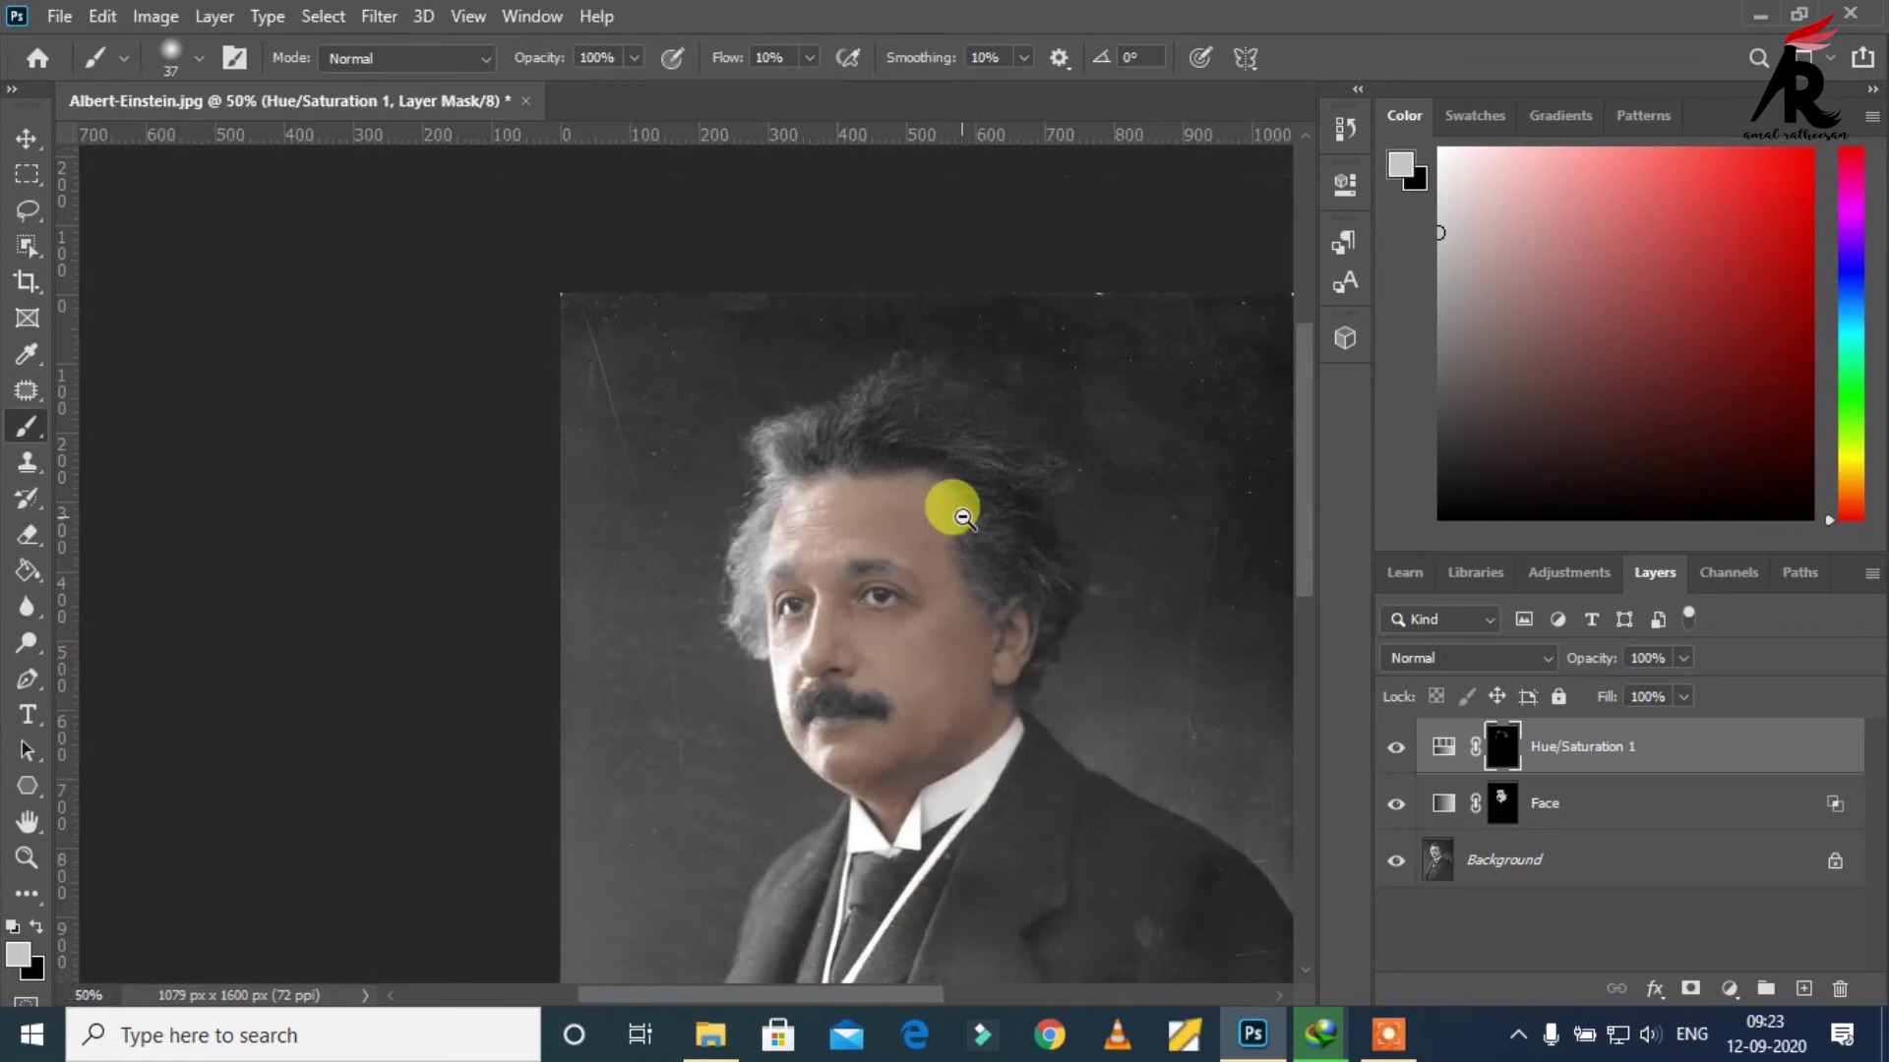
left_click(961, 516, "alt")
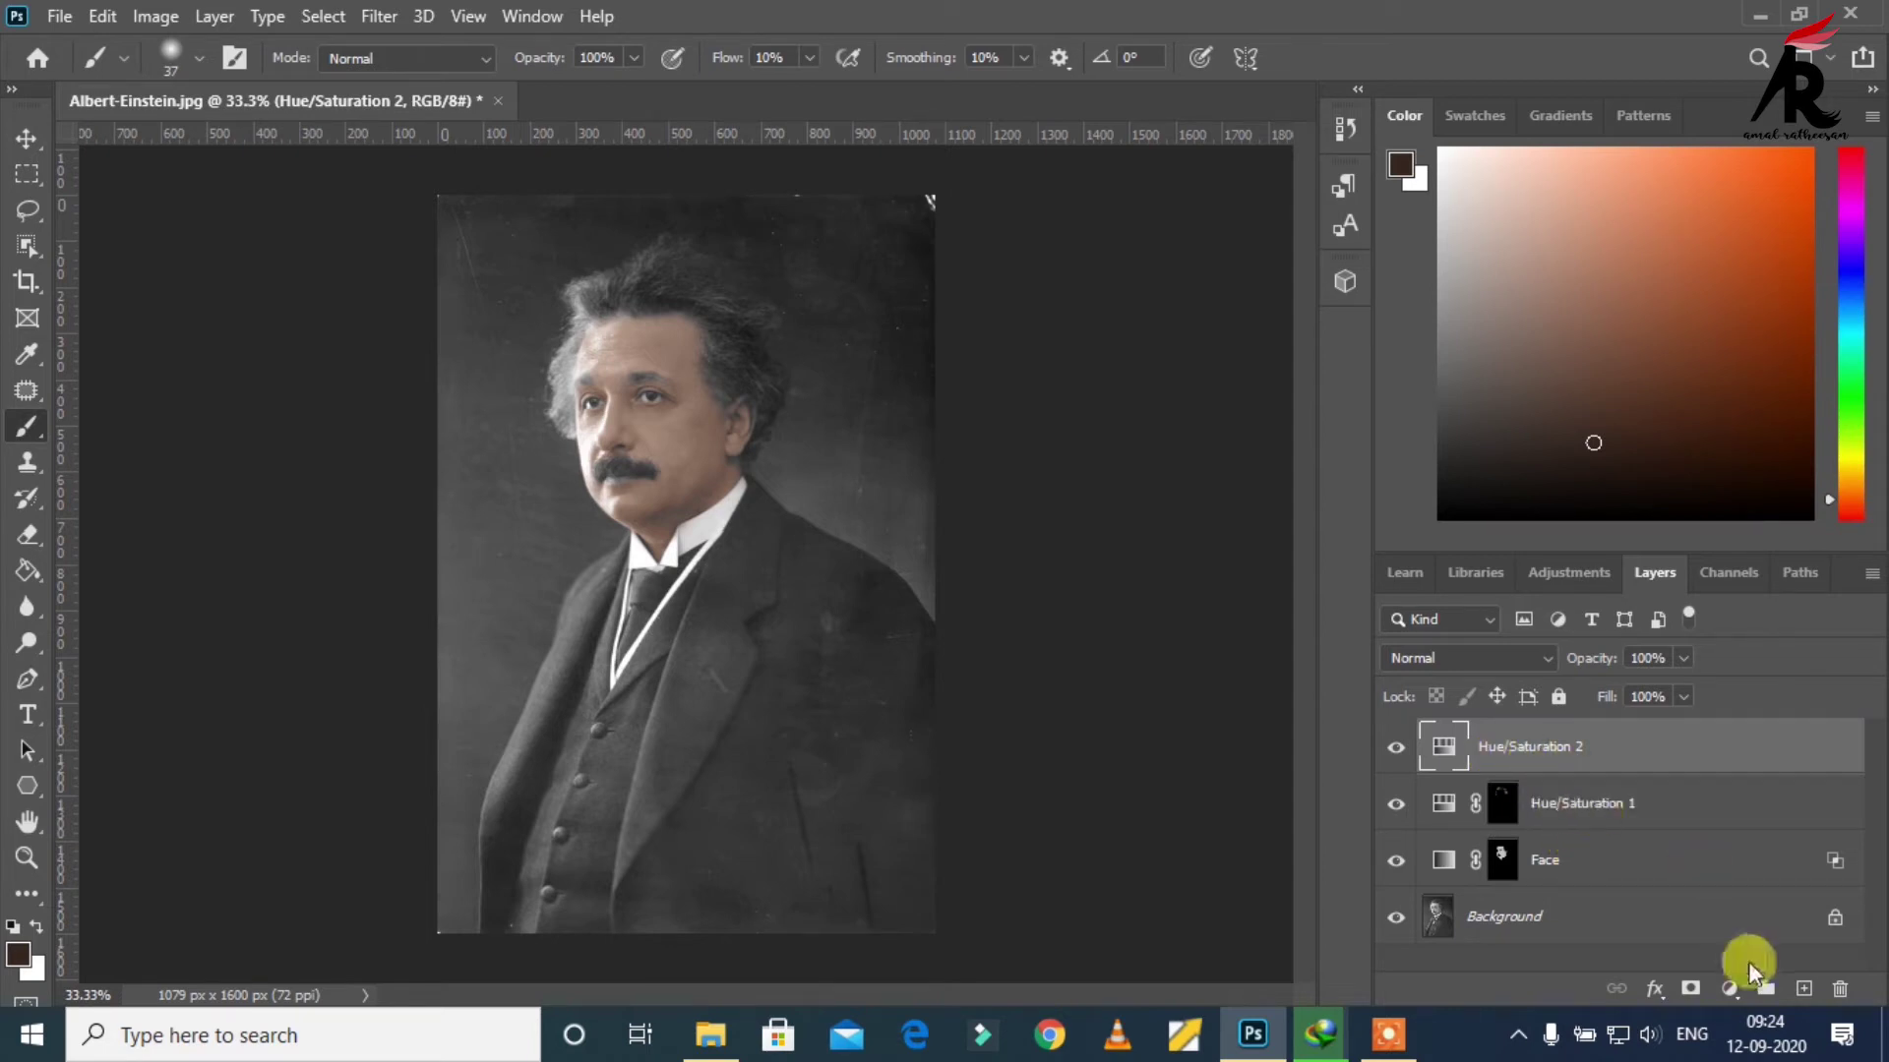
Step: Replace Hue/Saturation 2 with a new Hue/Saturation adjustment layer
left_click(1840, 989)
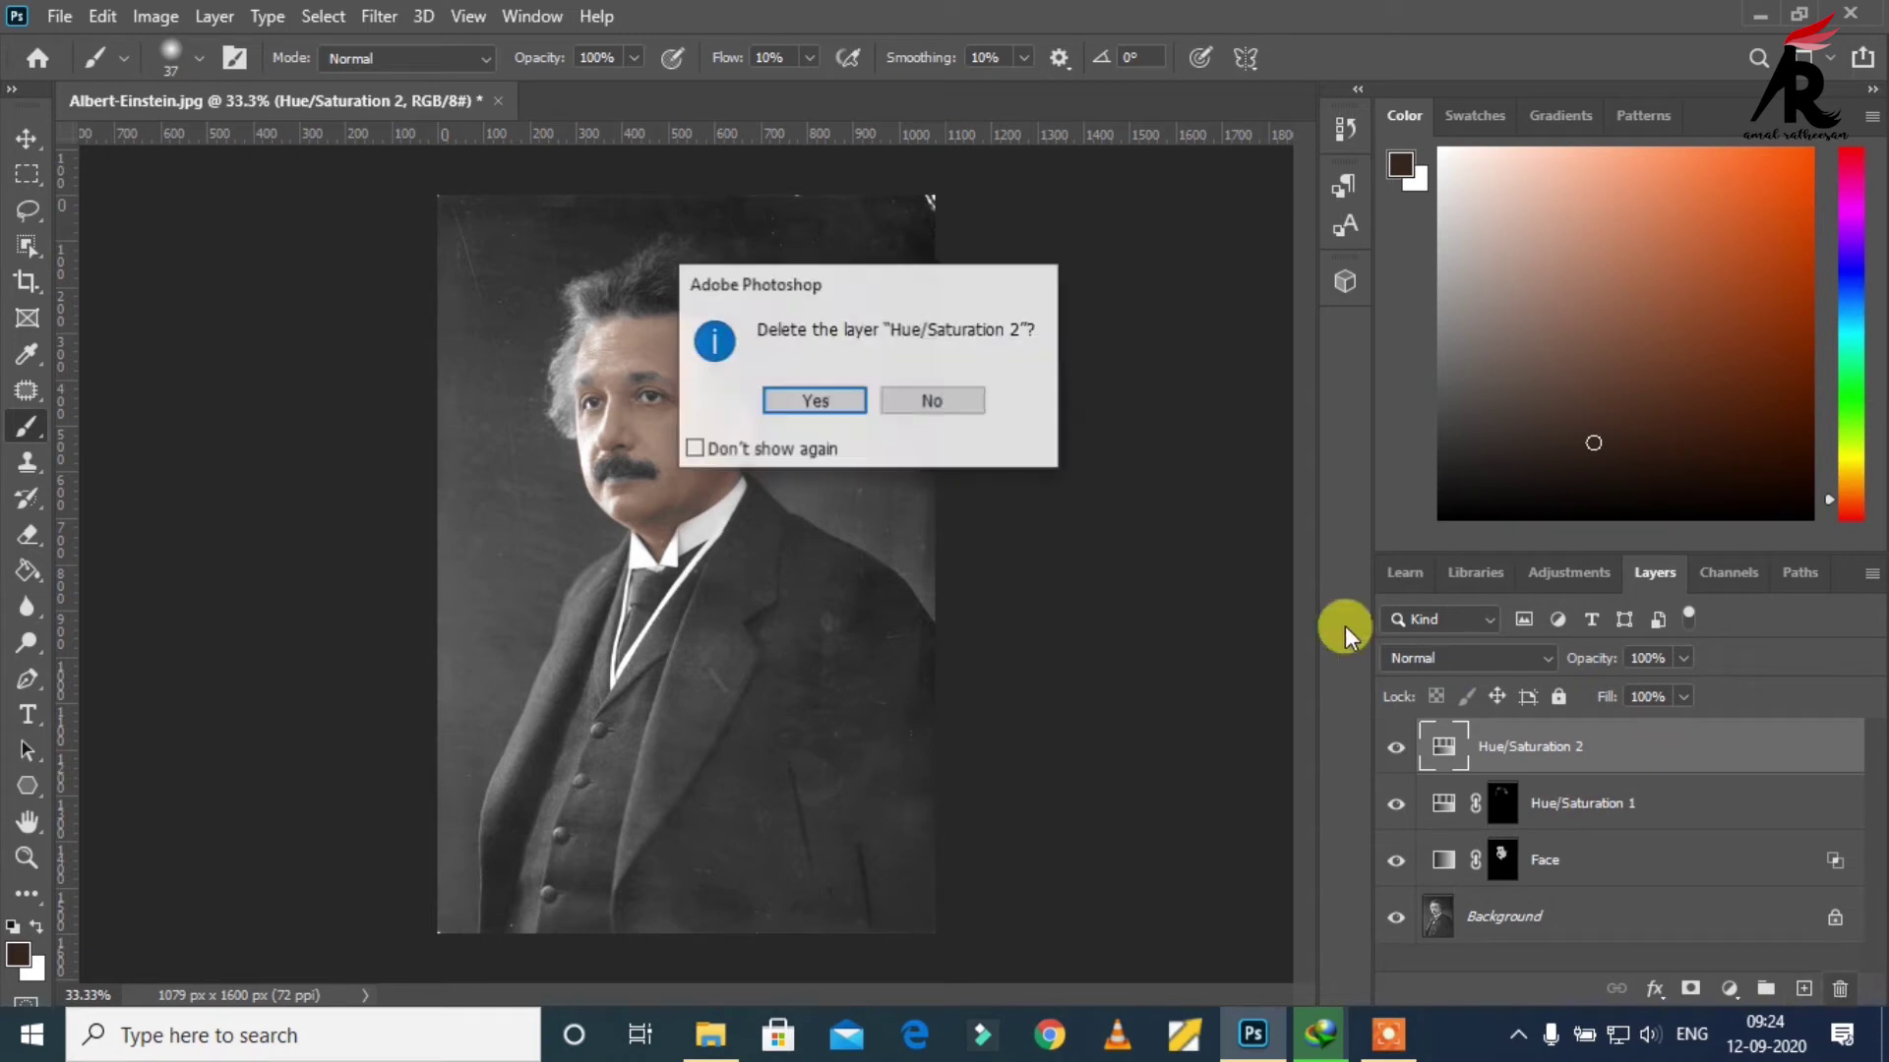
left_click(826, 399)
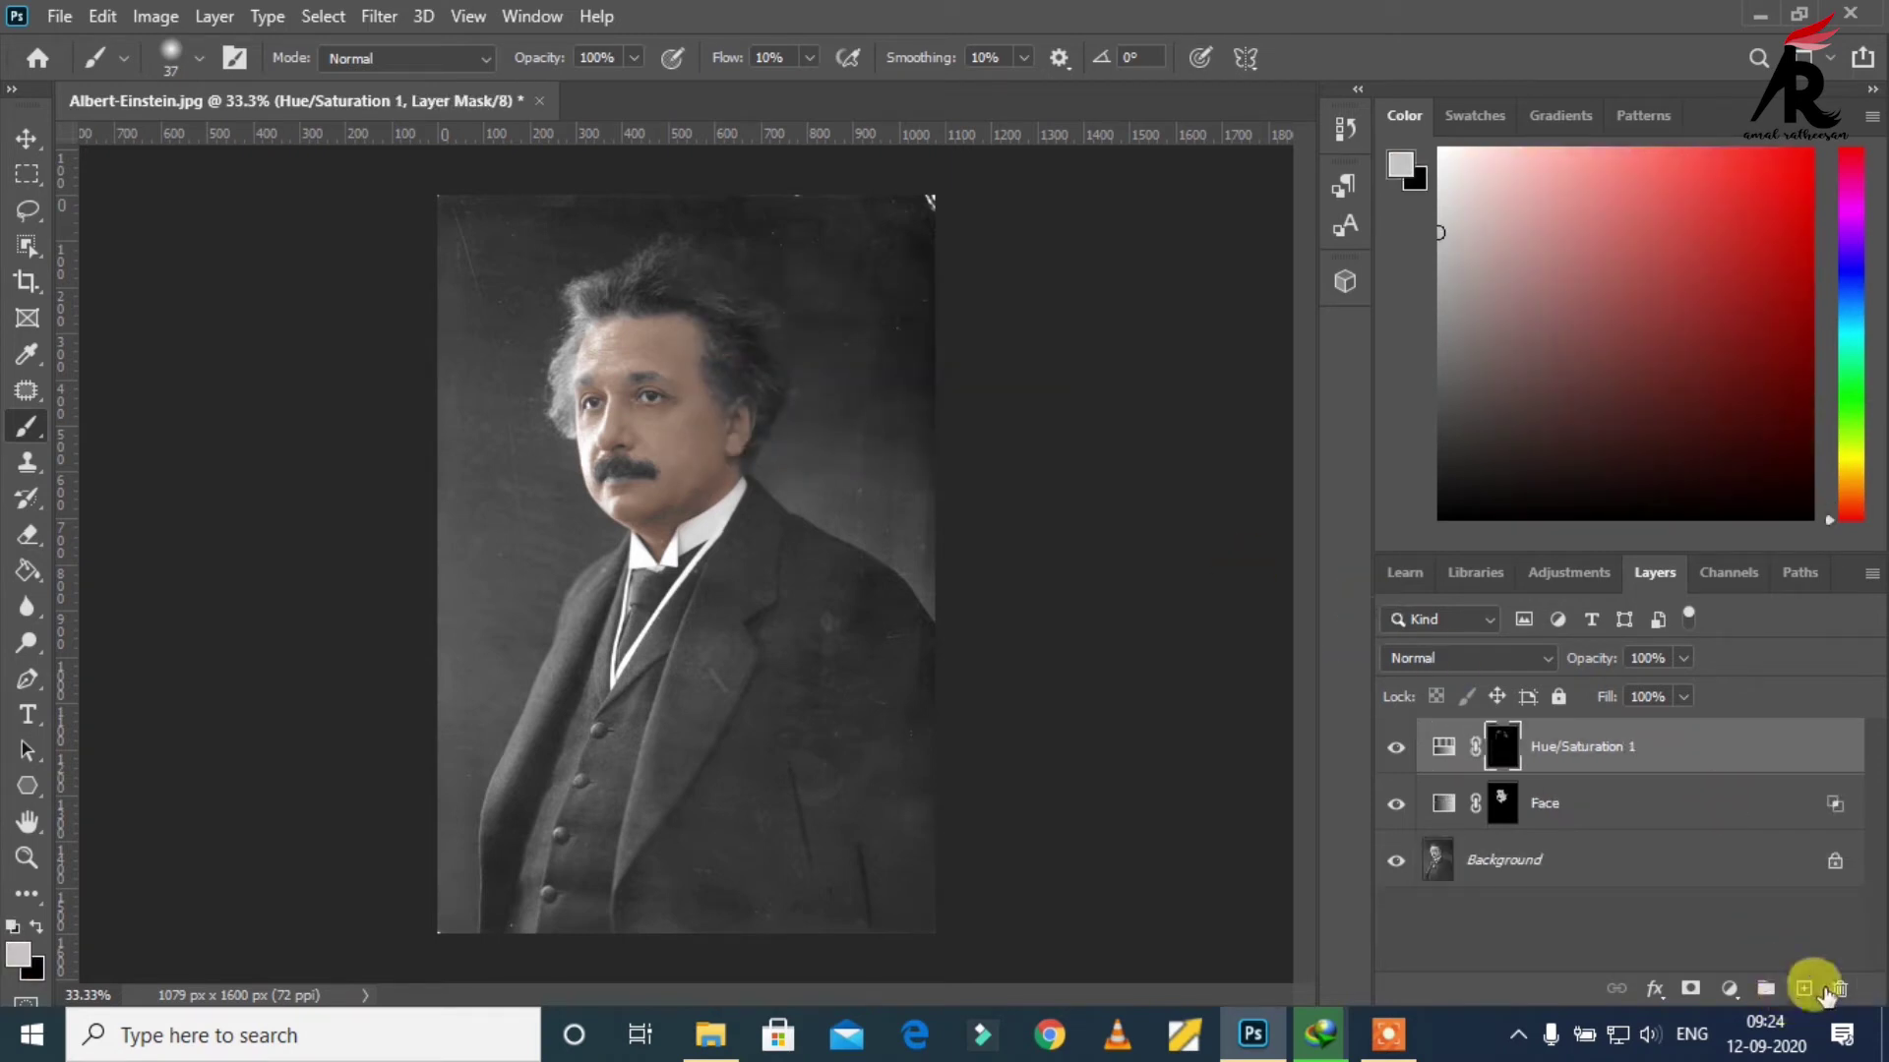
left_click(1729, 989)
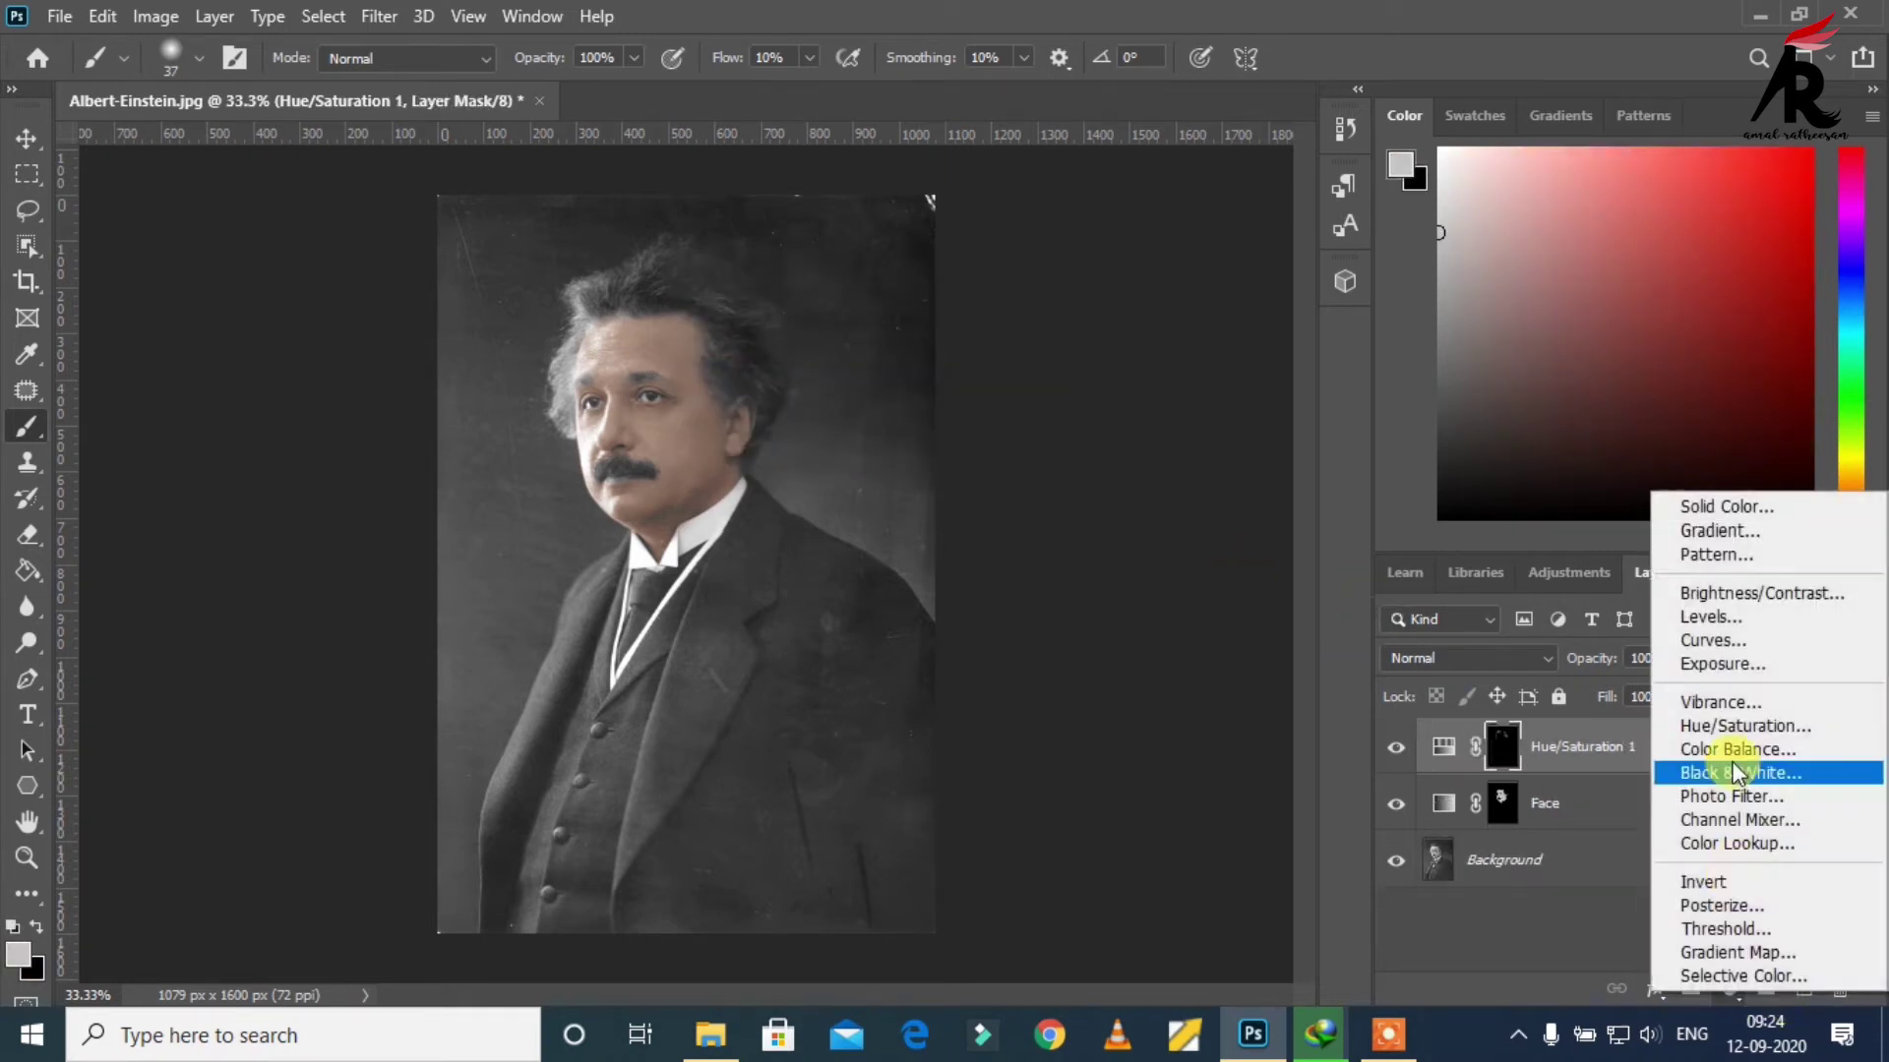
left_click(1734, 725)
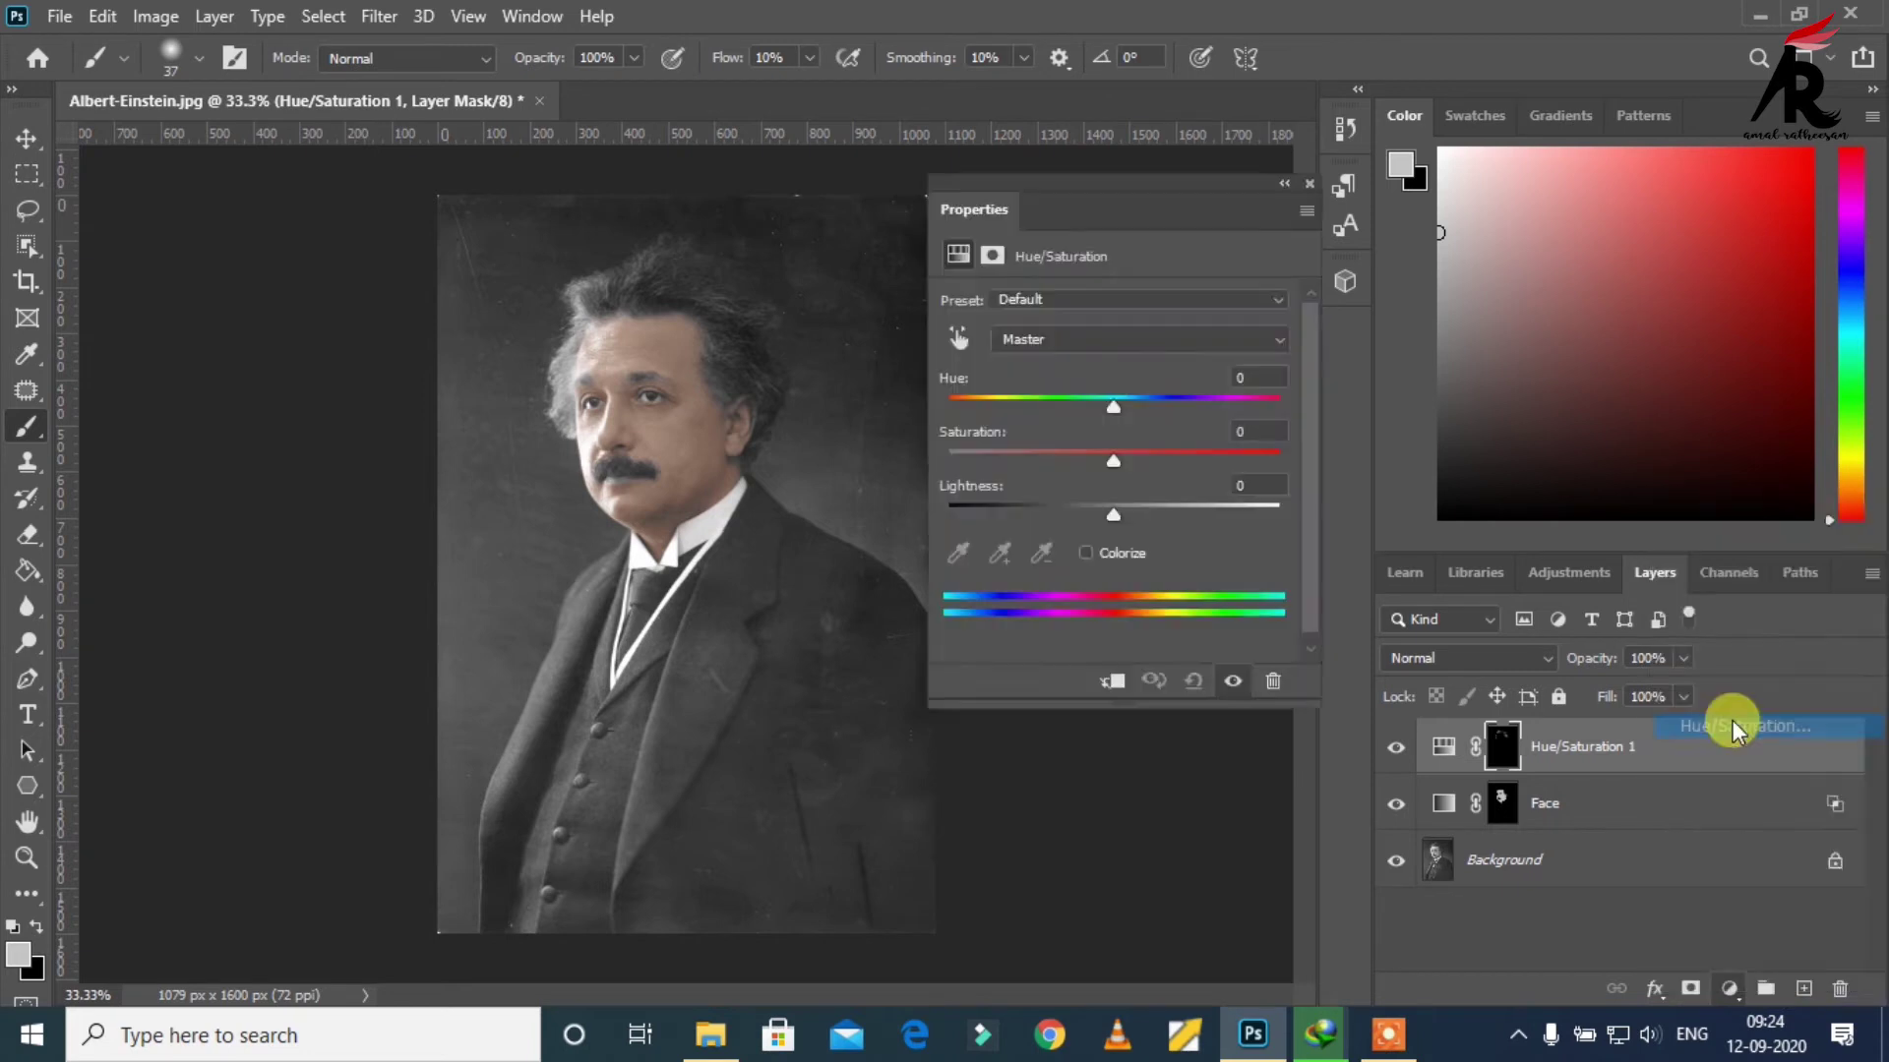
Step: Colorize it at hue 0, saturation 24 for a reddish tint
left_click(1084, 553)
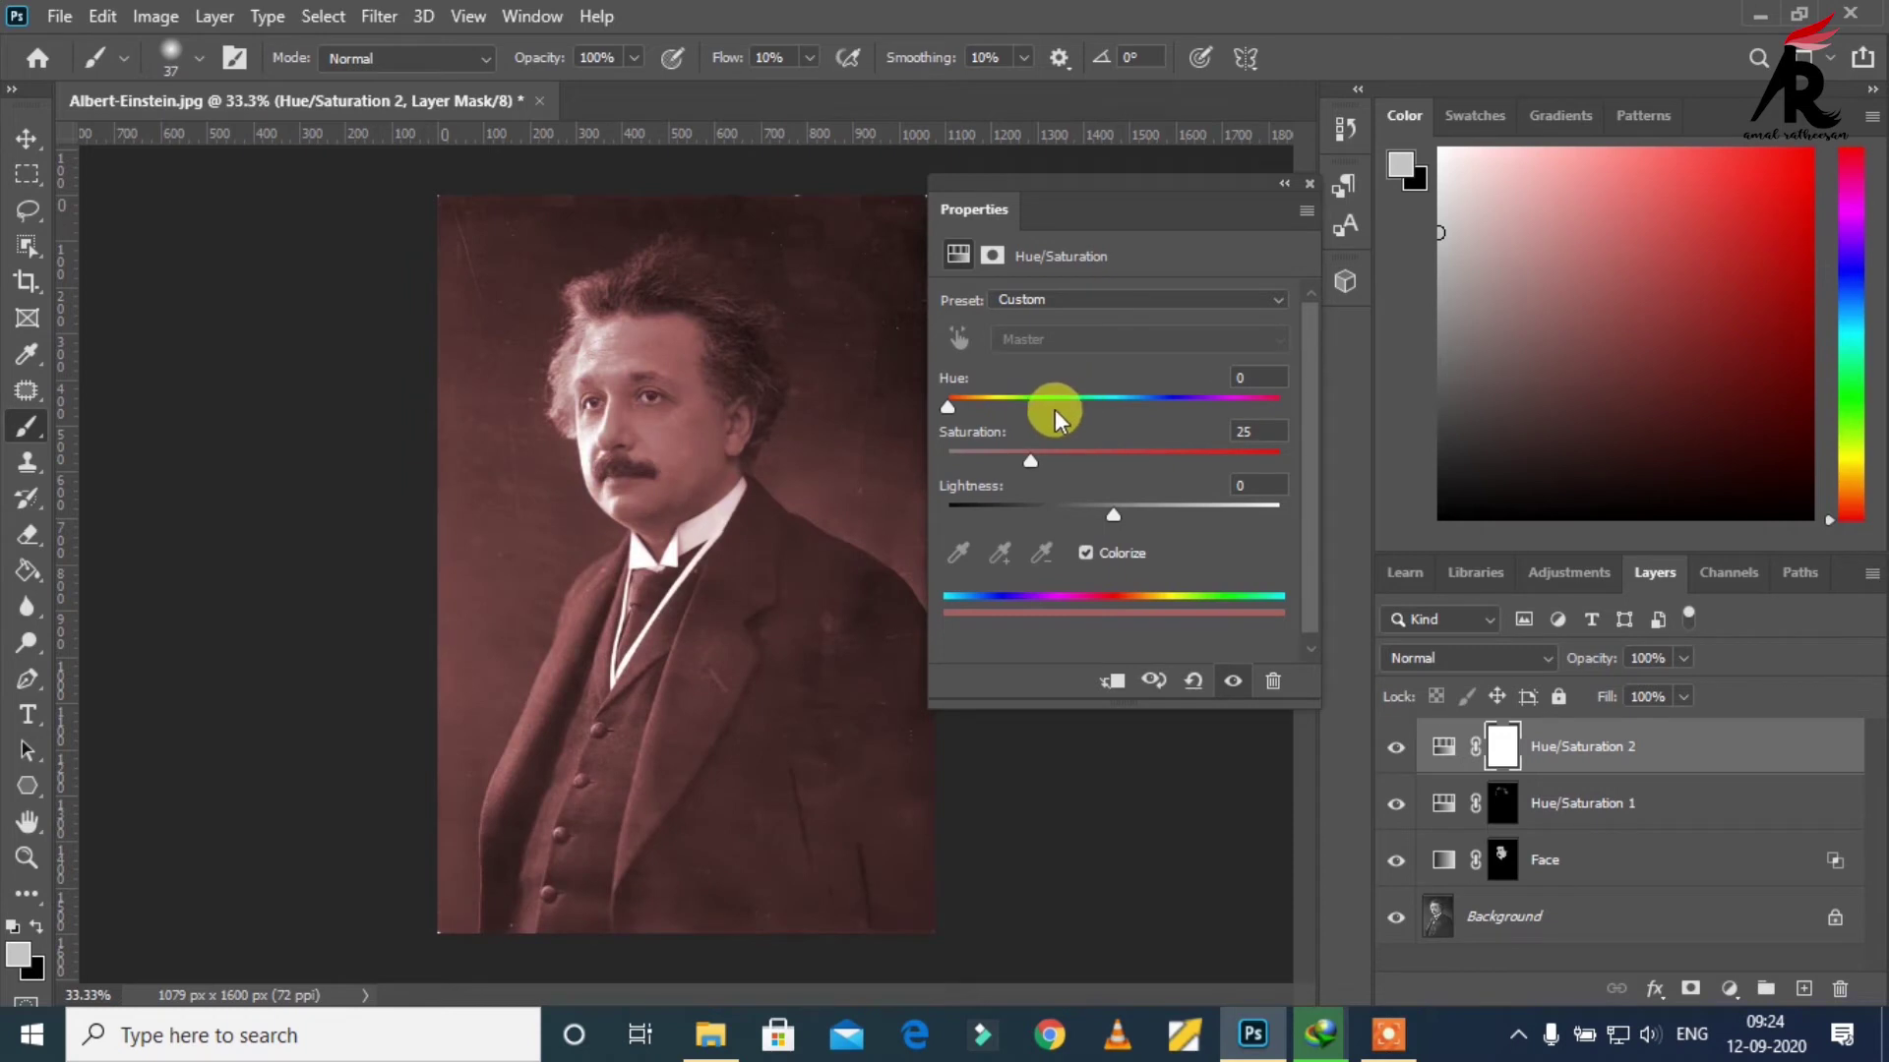
mouse_move(1021, 454)
left_mouse_down()
mouse_move(964, 456)
mouse_move(1029, 417)
mouse_move(1096, 417)
mouse_move(1037, 411)
mouse_move(1048, 462)
mouse_move(947, 413)
left_mouse_up()
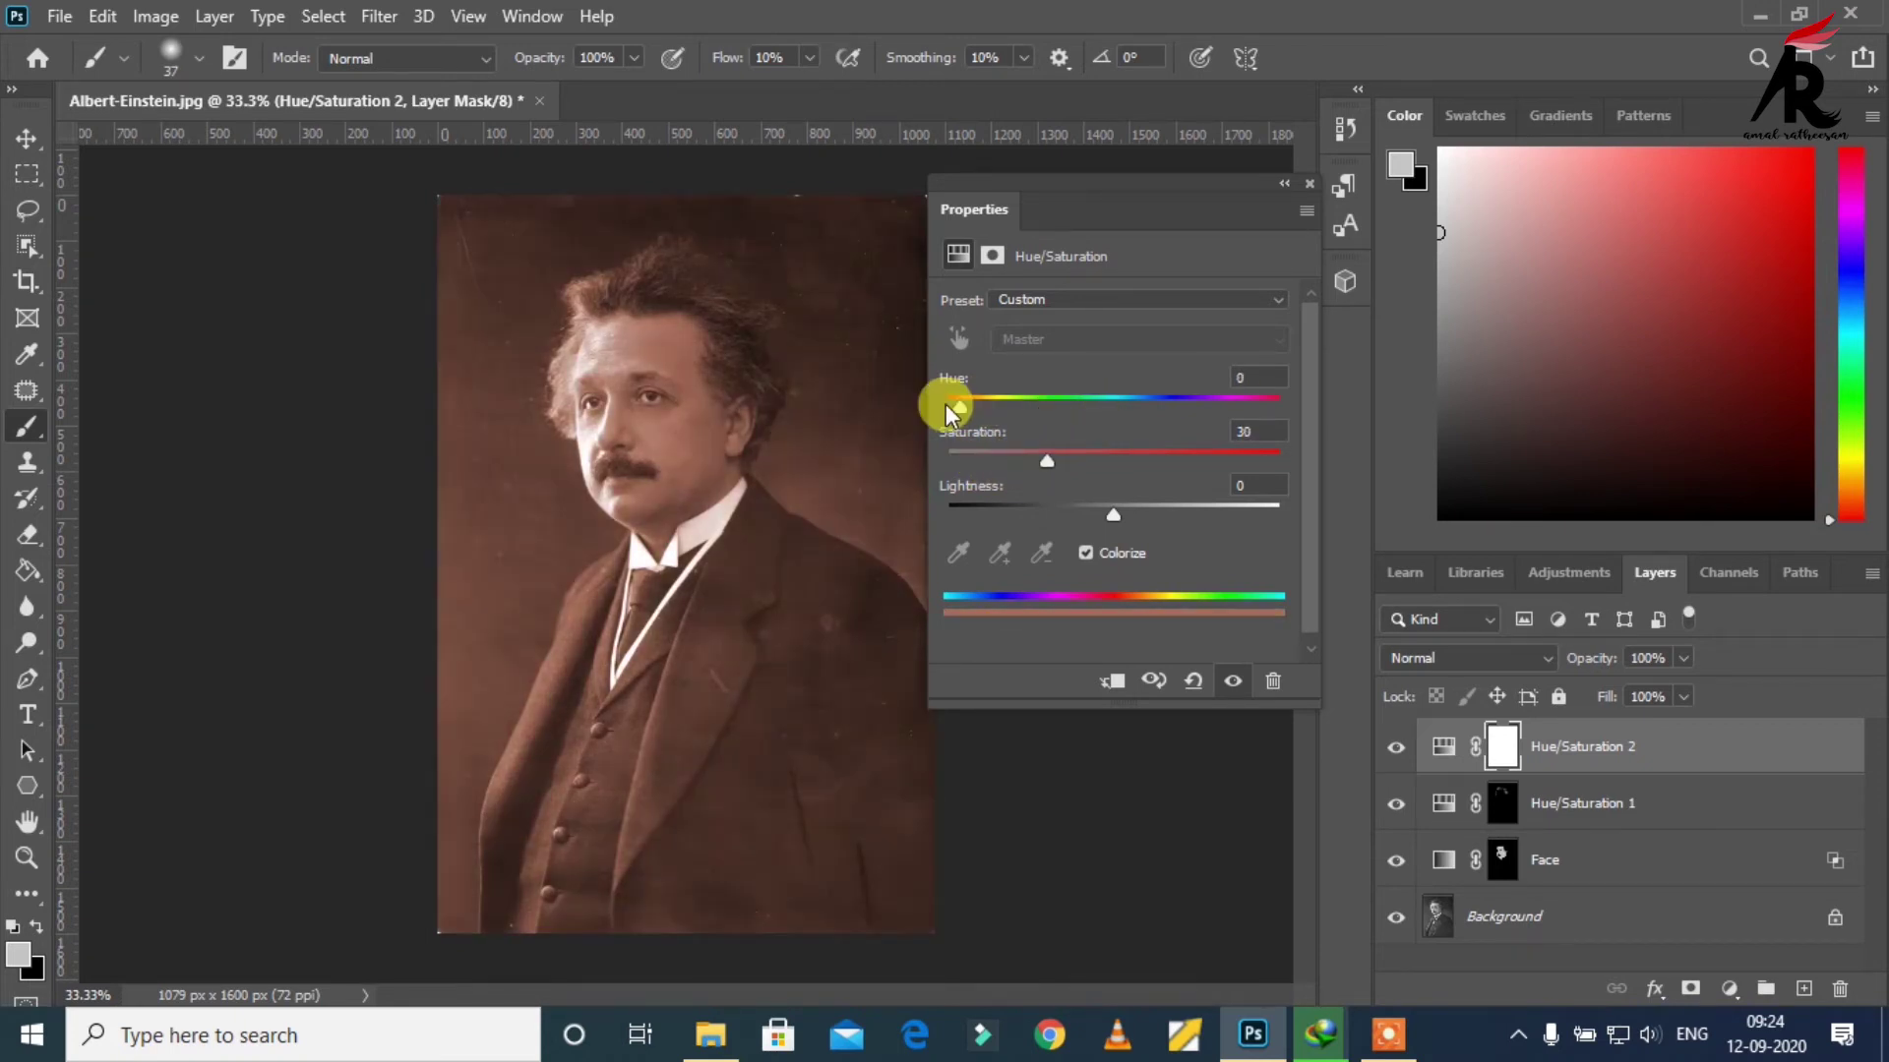
left_click(1044, 461)
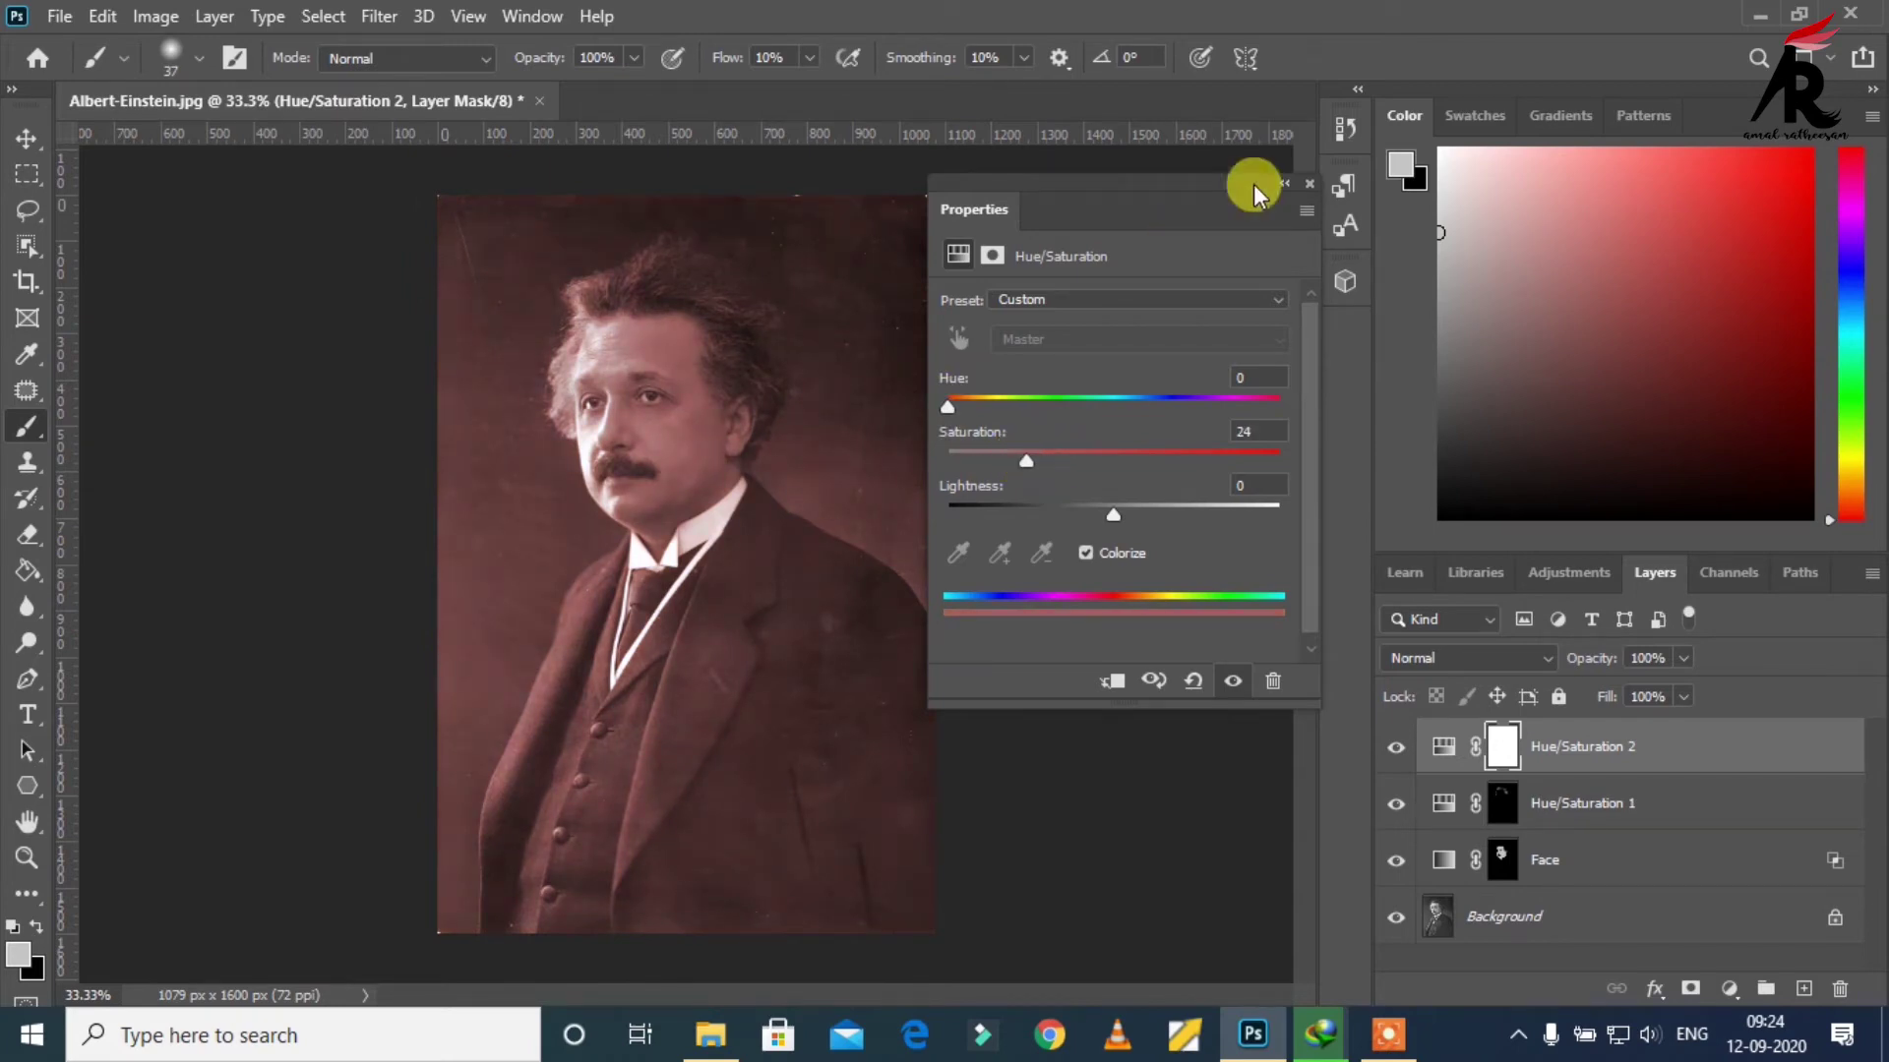
left_click(1304, 185)
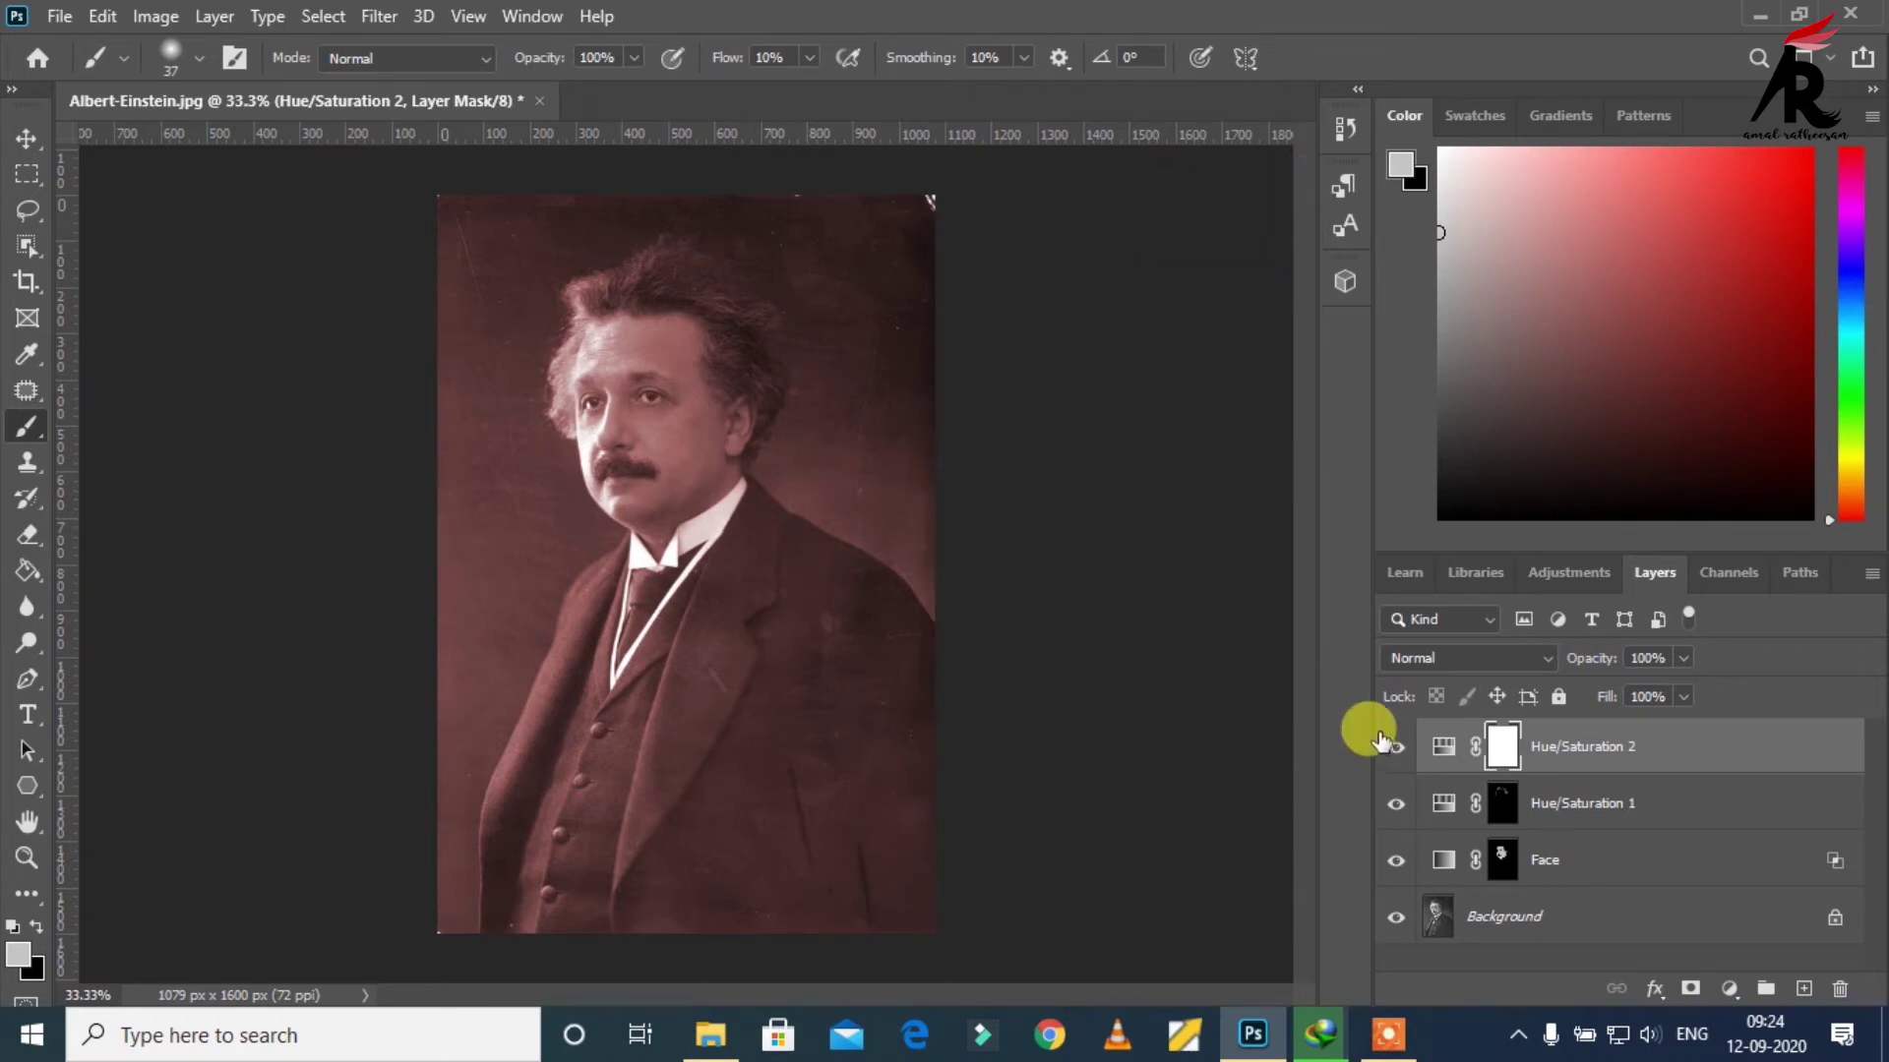
Step: Invert the tint's mask to black and zoom in on the mouth
key("ctrl+i")
left_click(695, 485, "ctrl")
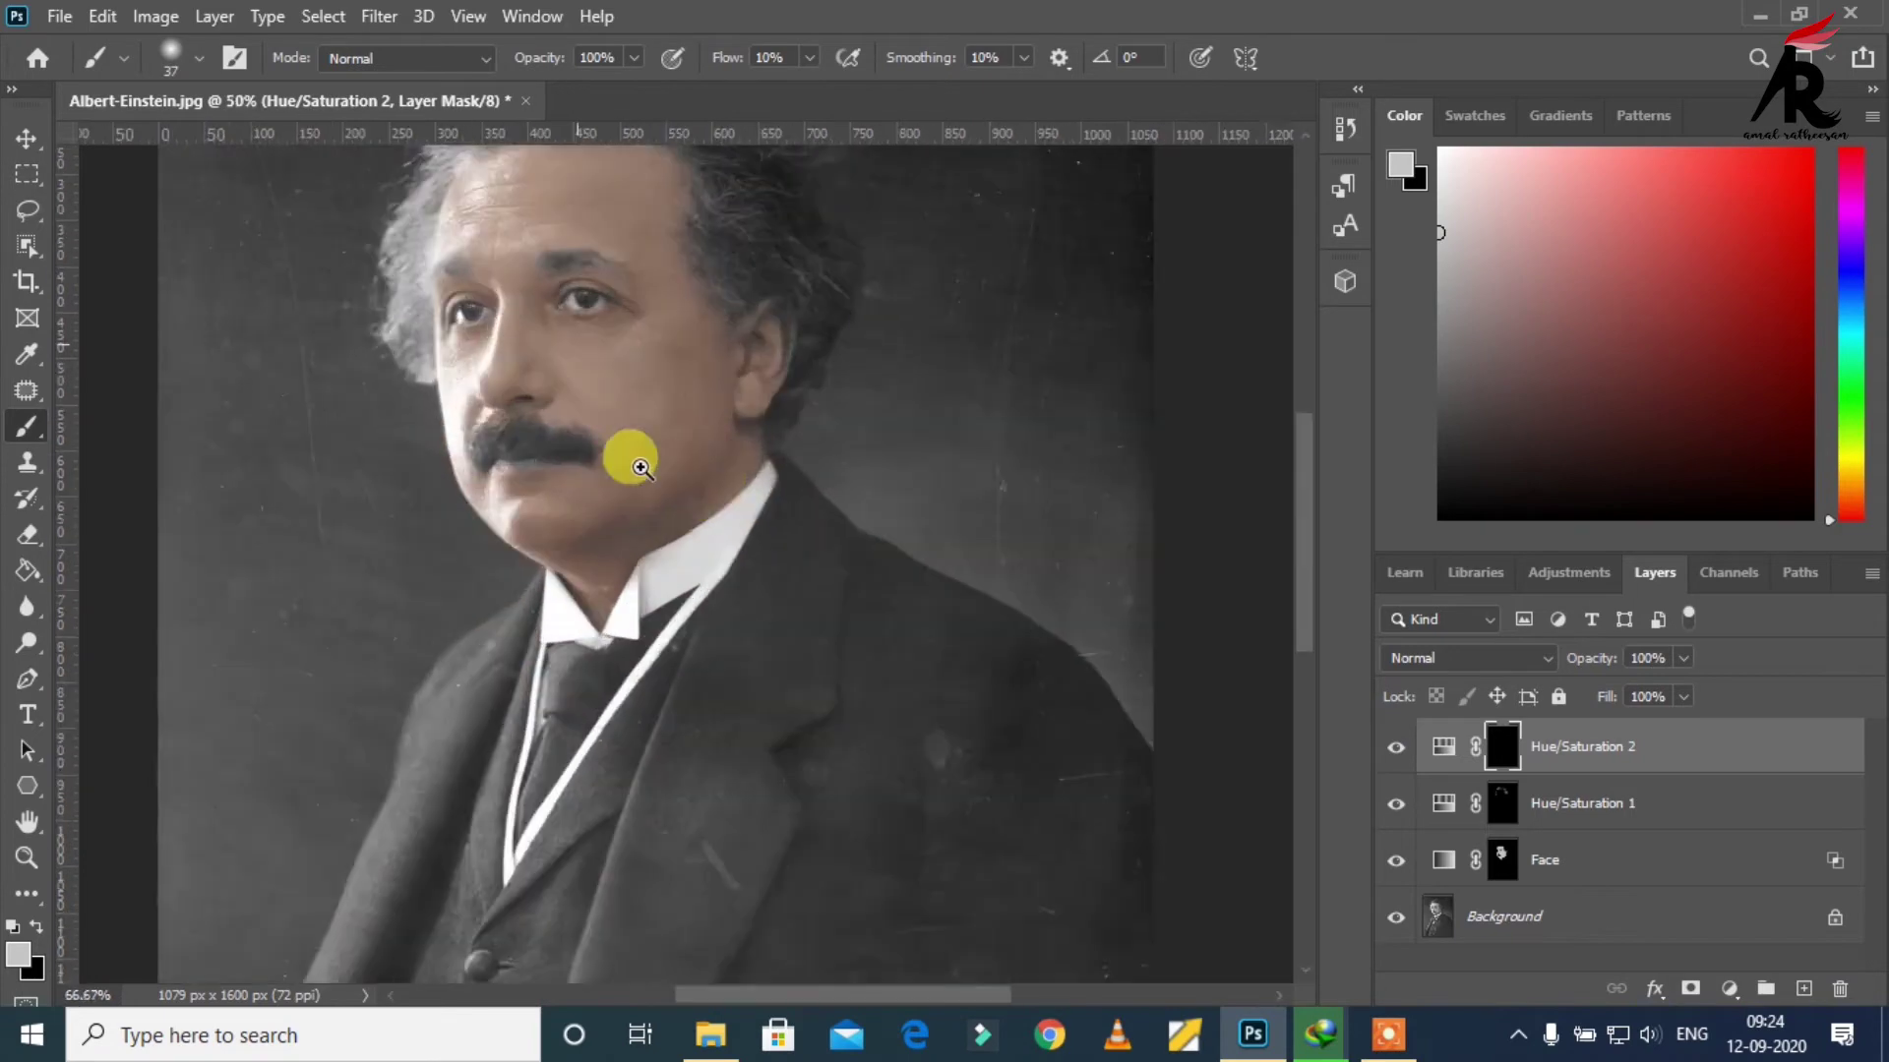
left_click(577, 443, "ctrl")
left_click(704, 468, "ctrl")
left_click(925, 536, "ctrl")
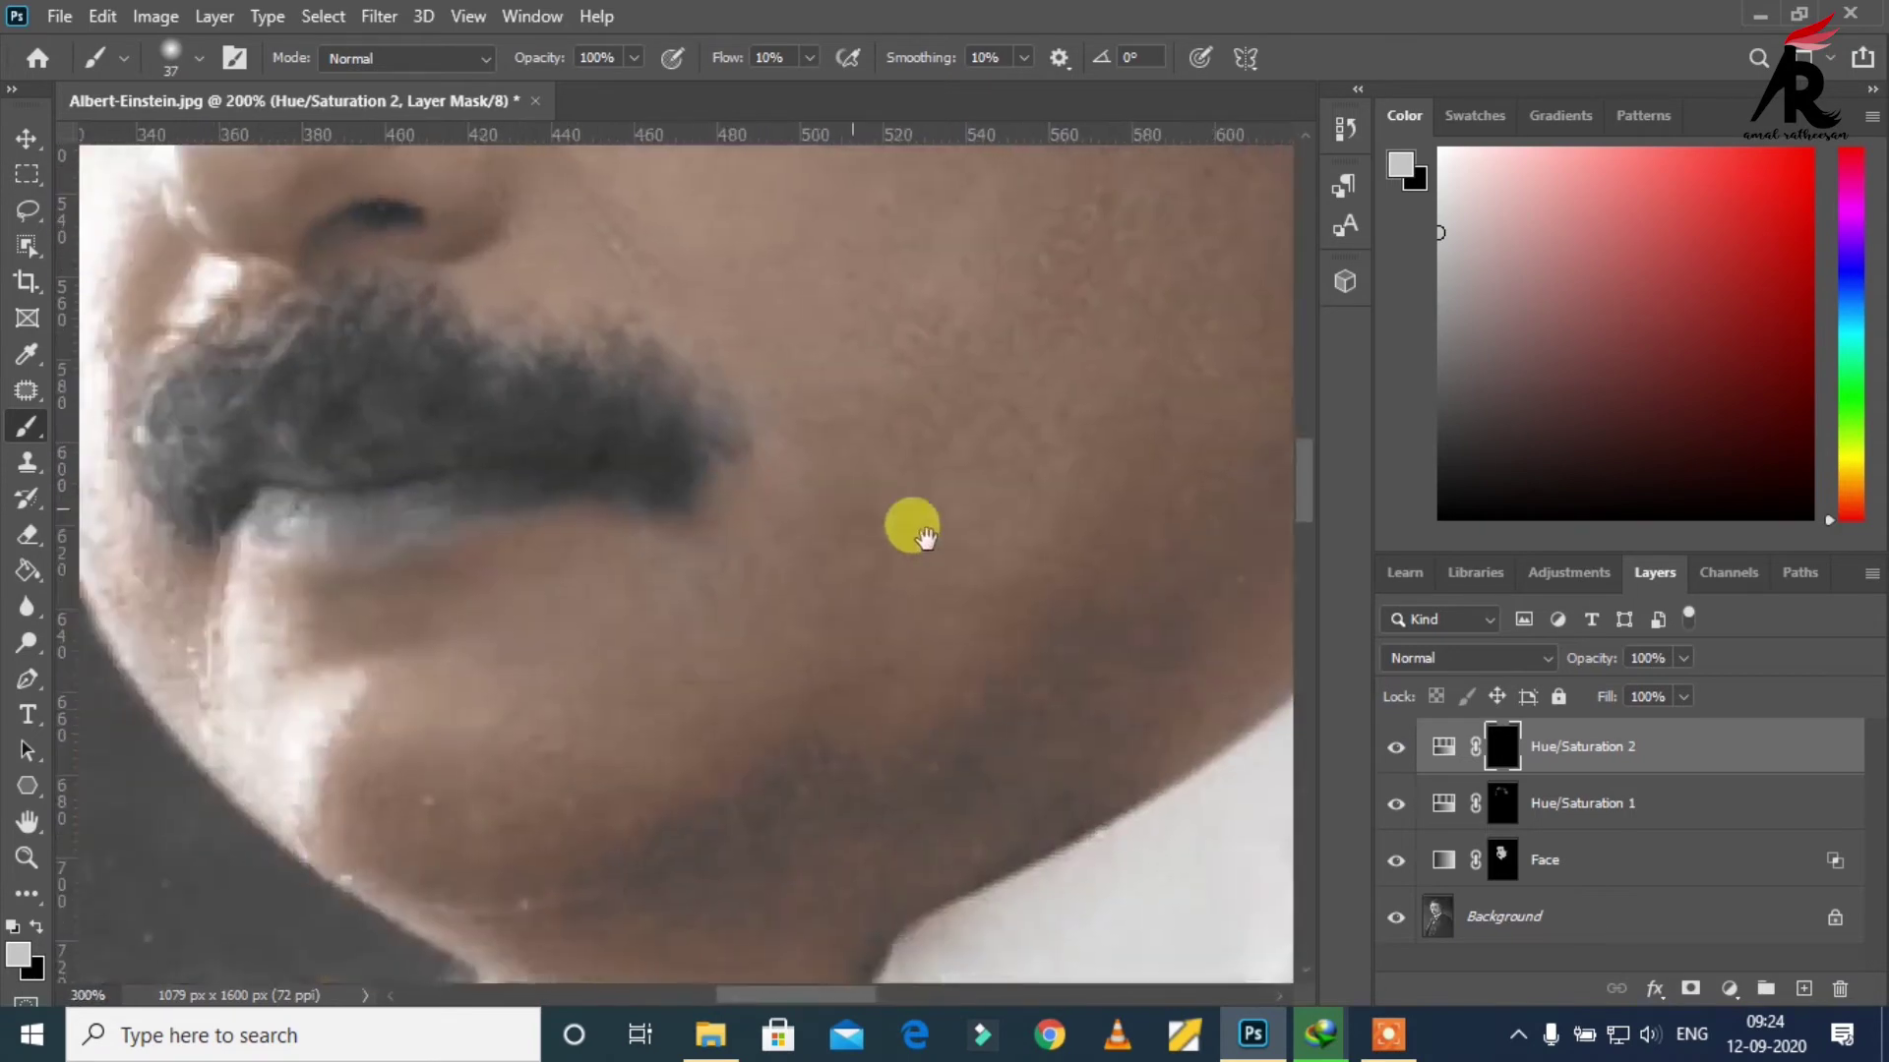
Step: Paint the reddish tint onto the lips with a 23 px brush, then zoom out
right_click(698, 512)
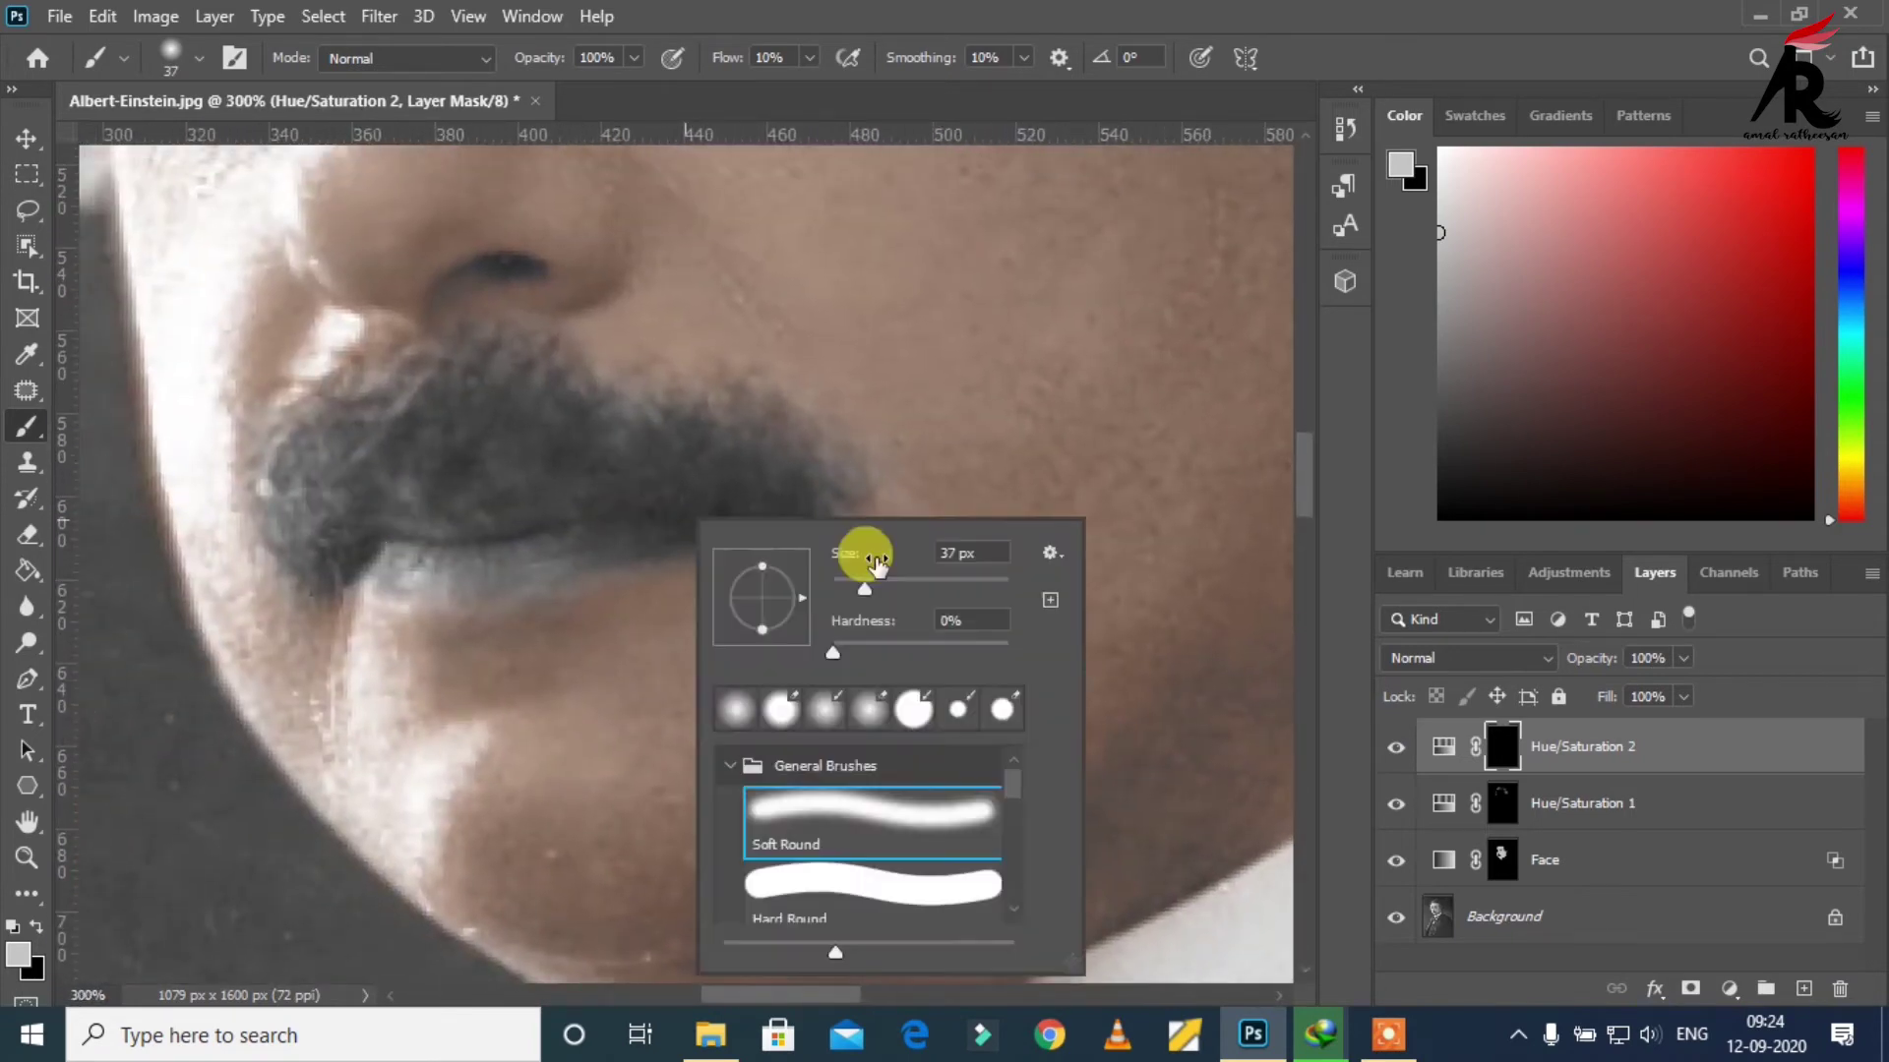
left_click_drag(869, 581, 852, 588)
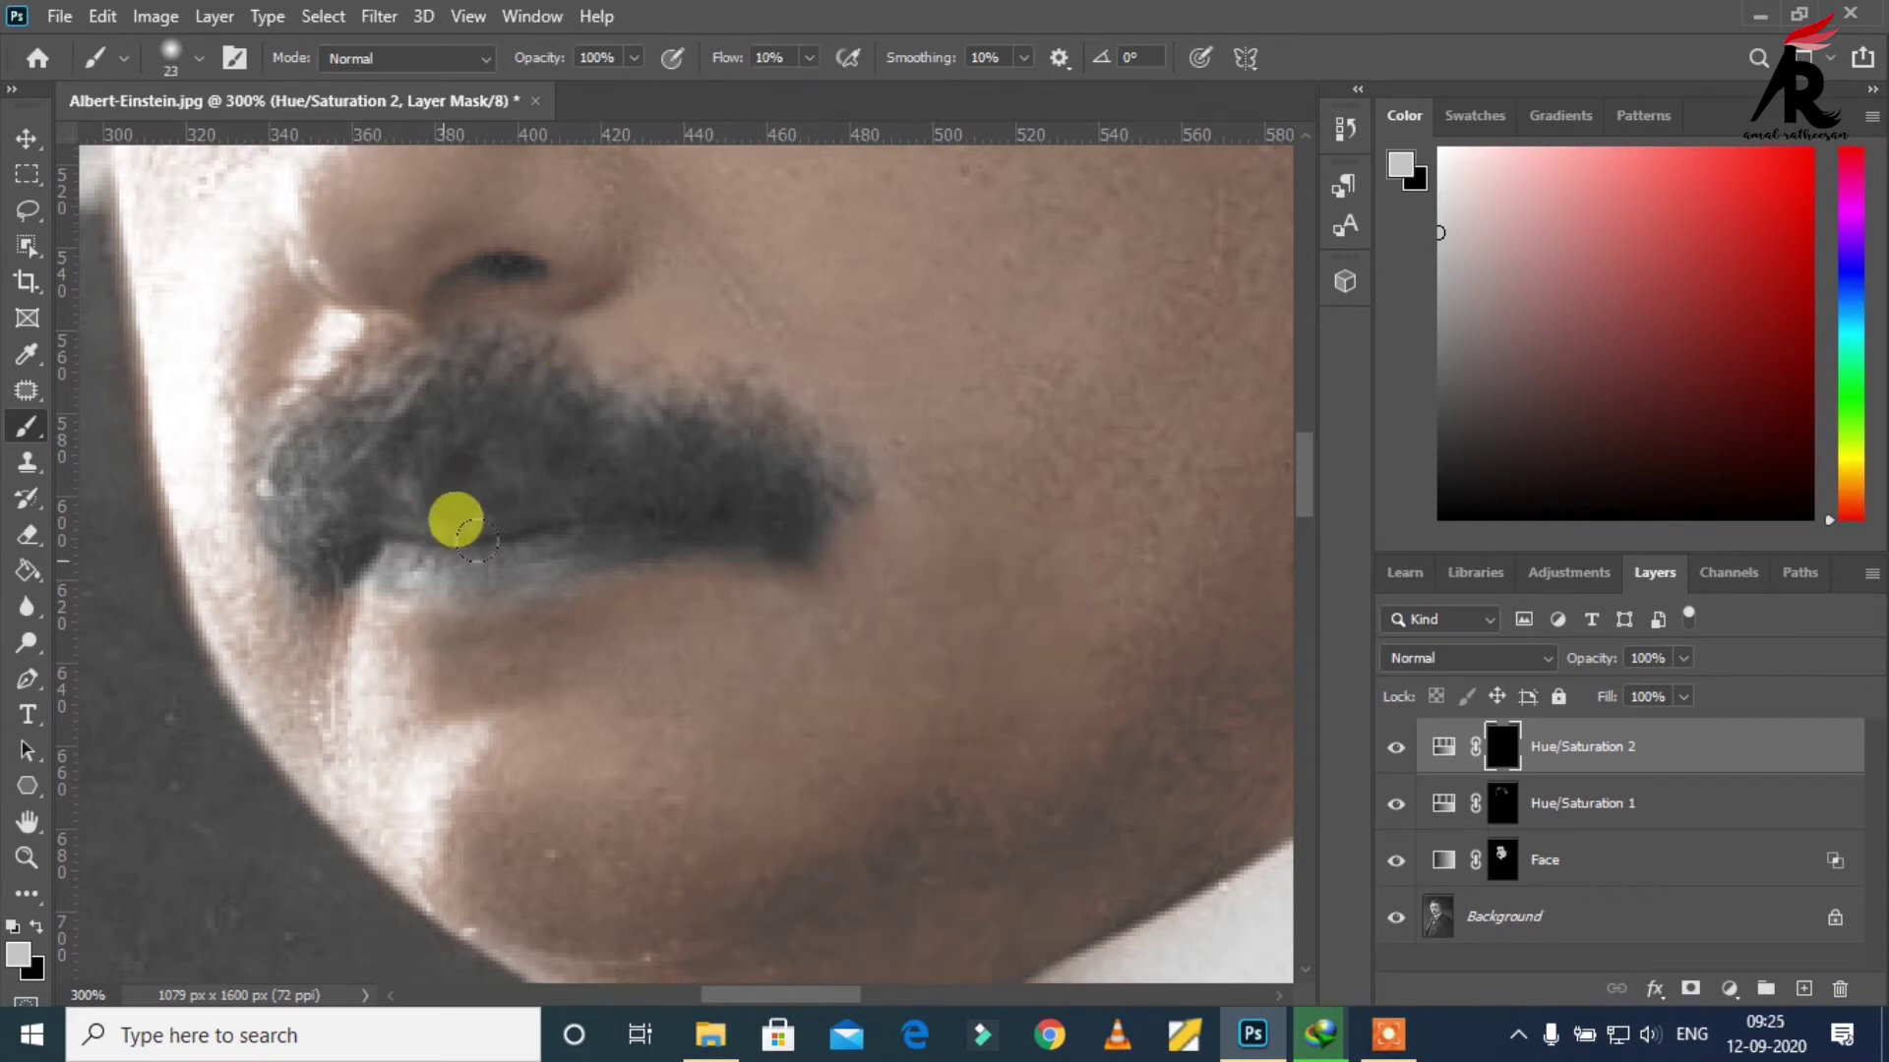
left_click(372, 526)
mouse_move(457, 547)
left_mouse_down()
mouse_move(392, 552)
mouse_move(624, 535)
mouse_move(413, 531)
mouse_move(490, 533)
mouse_move(404, 562)
mouse_move(467, 557)
mouse_move(379, 557)
mouse_move(604, 552)
mouse_move(362, 549)
mouse_move(430, 569)
mouse_move(539, 565)
mouse_move(436, 531)
mouse_move(580, 522)
mouse_move(364, 522)
mouse_move(718, 533)
left_mouse_up()
left_click(846, 527, "alt")
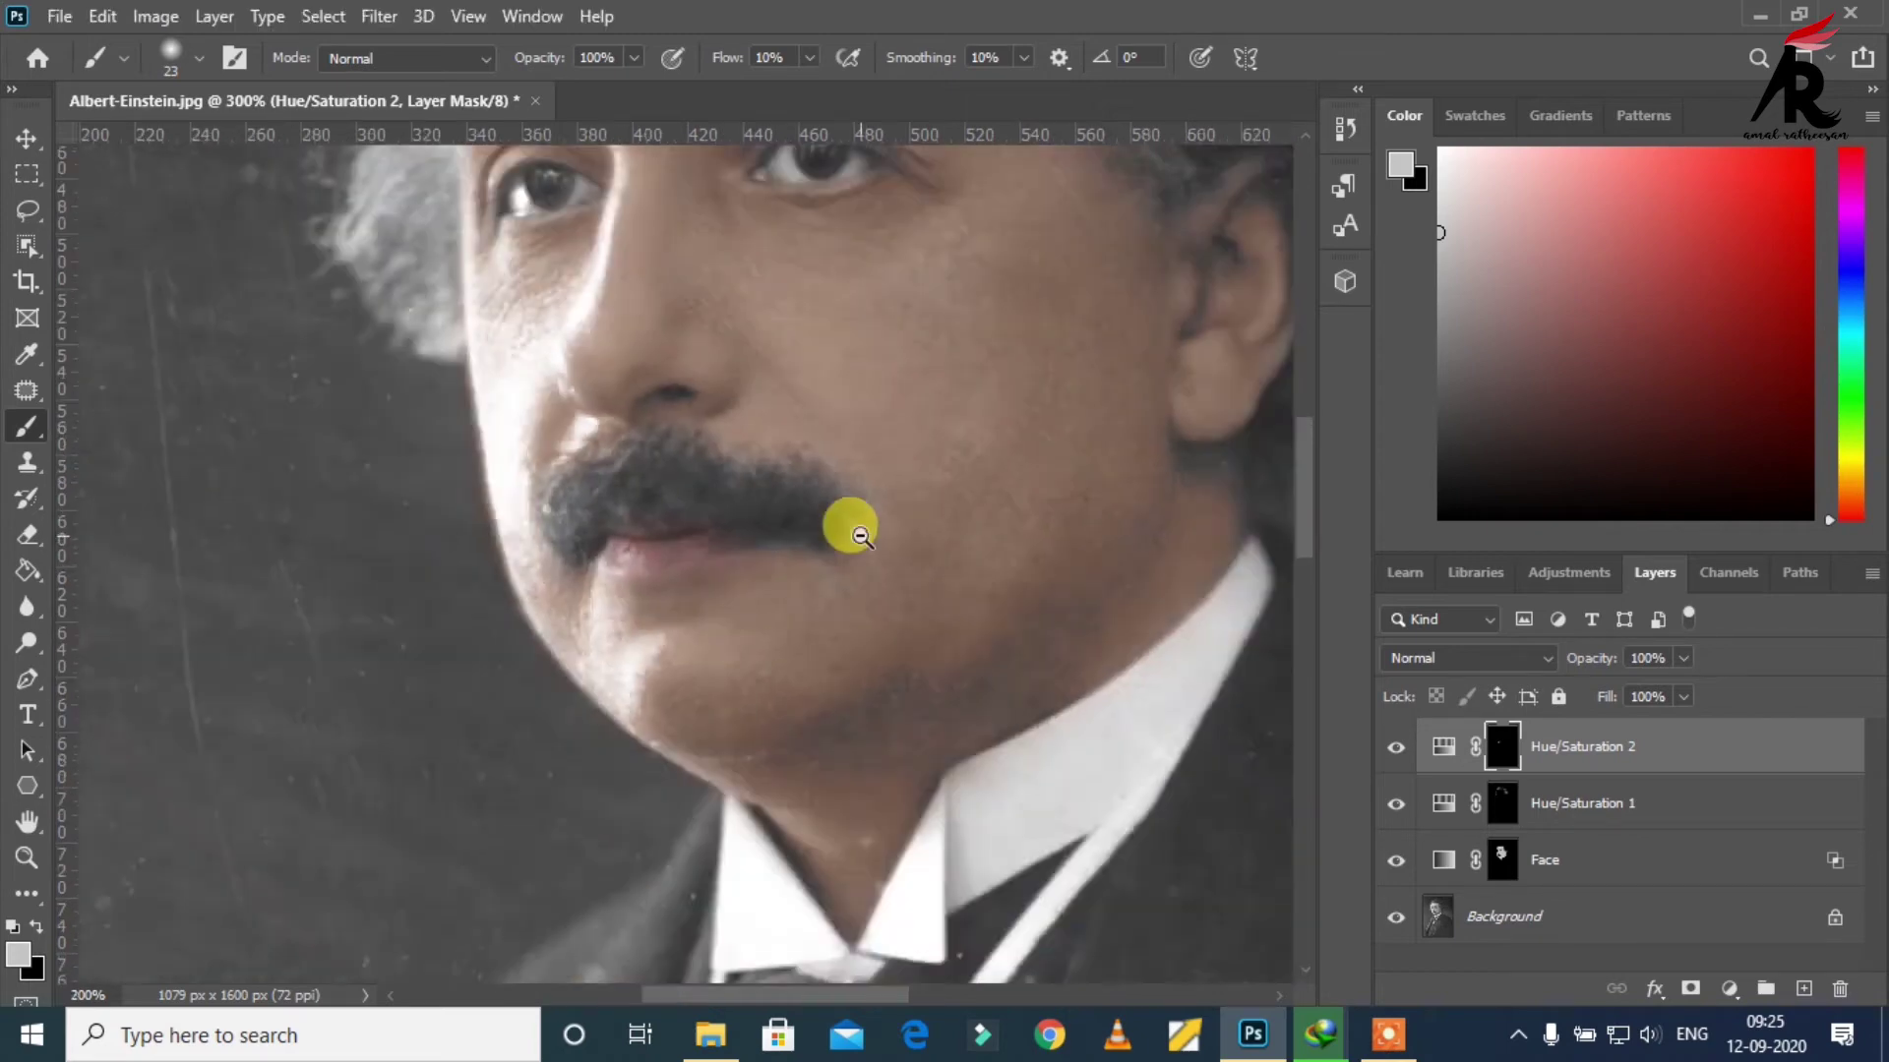
left_click(854, 531, "alt")
left_click(915, 546, "alt")
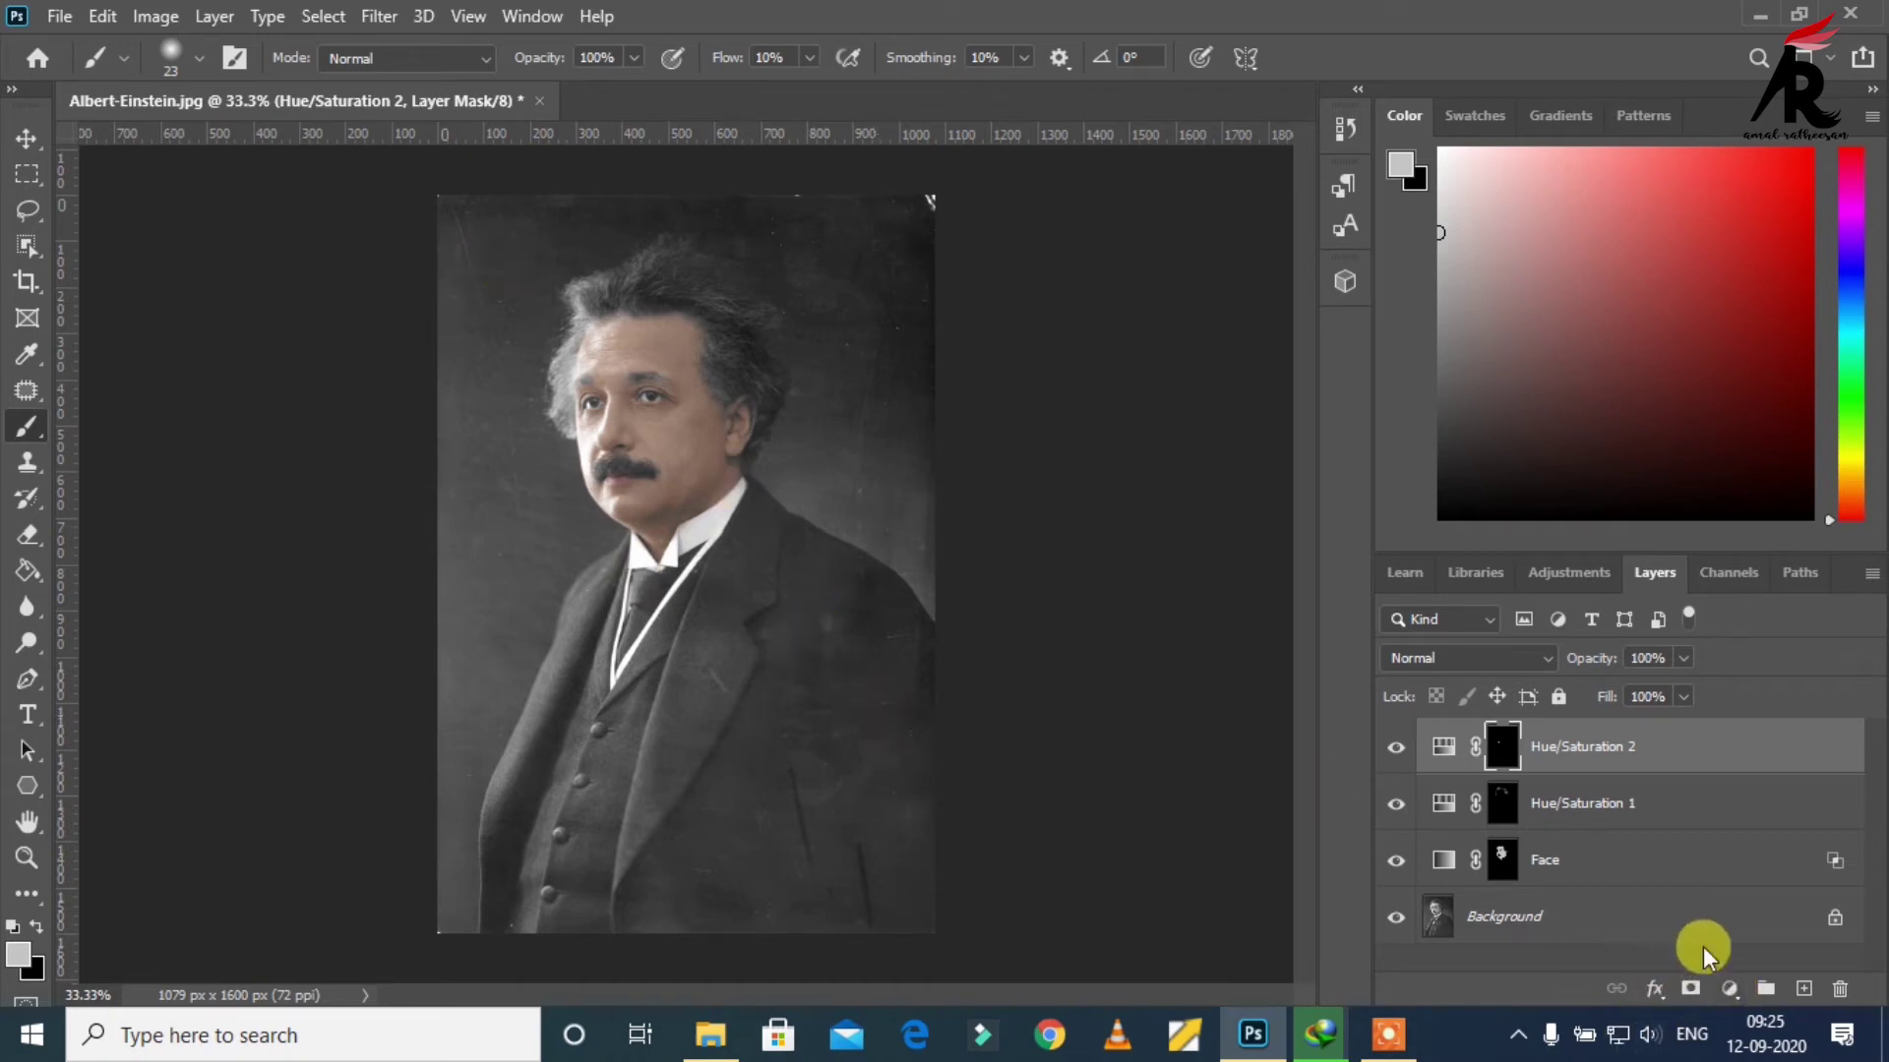
Step: Rename Hue/Saturation 1 to 'hair' and Hue/Saturation 2 to 'lip', dismissing the error
double_click(1569, 805)
type("hair")
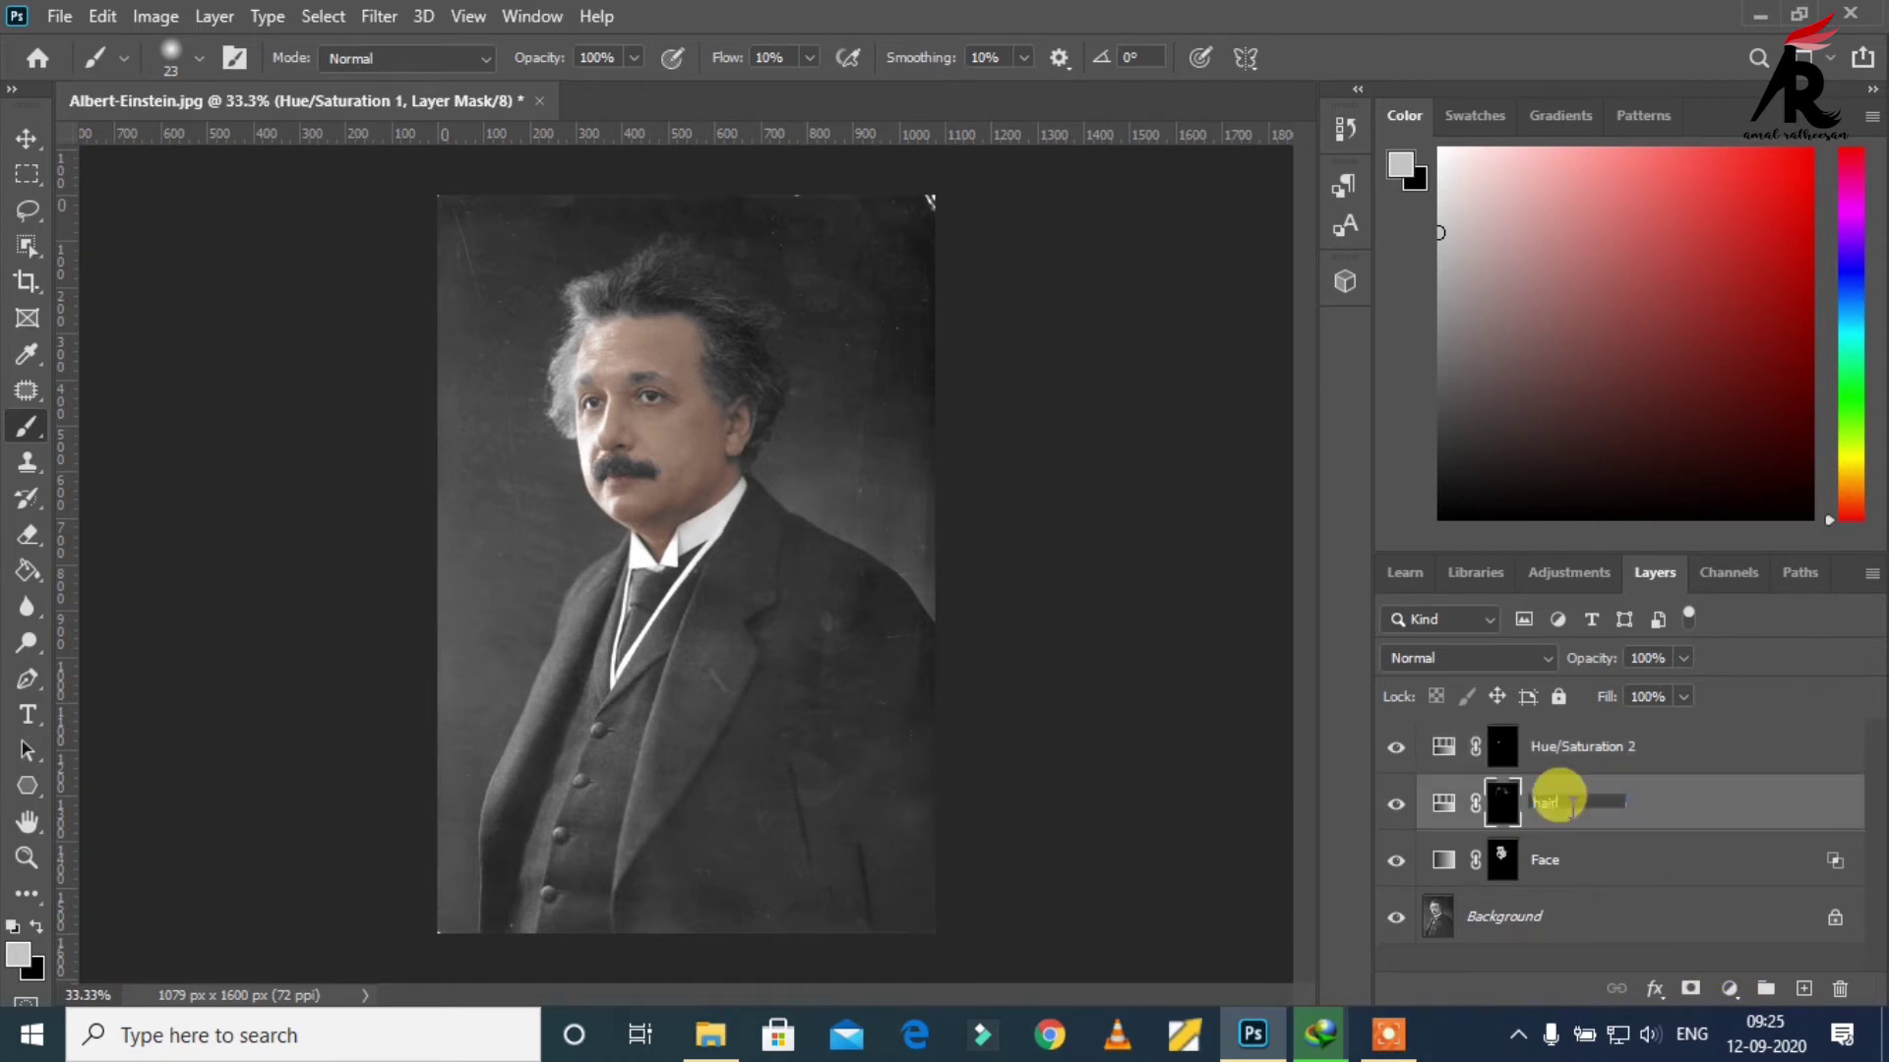
left_click(1601, 756)
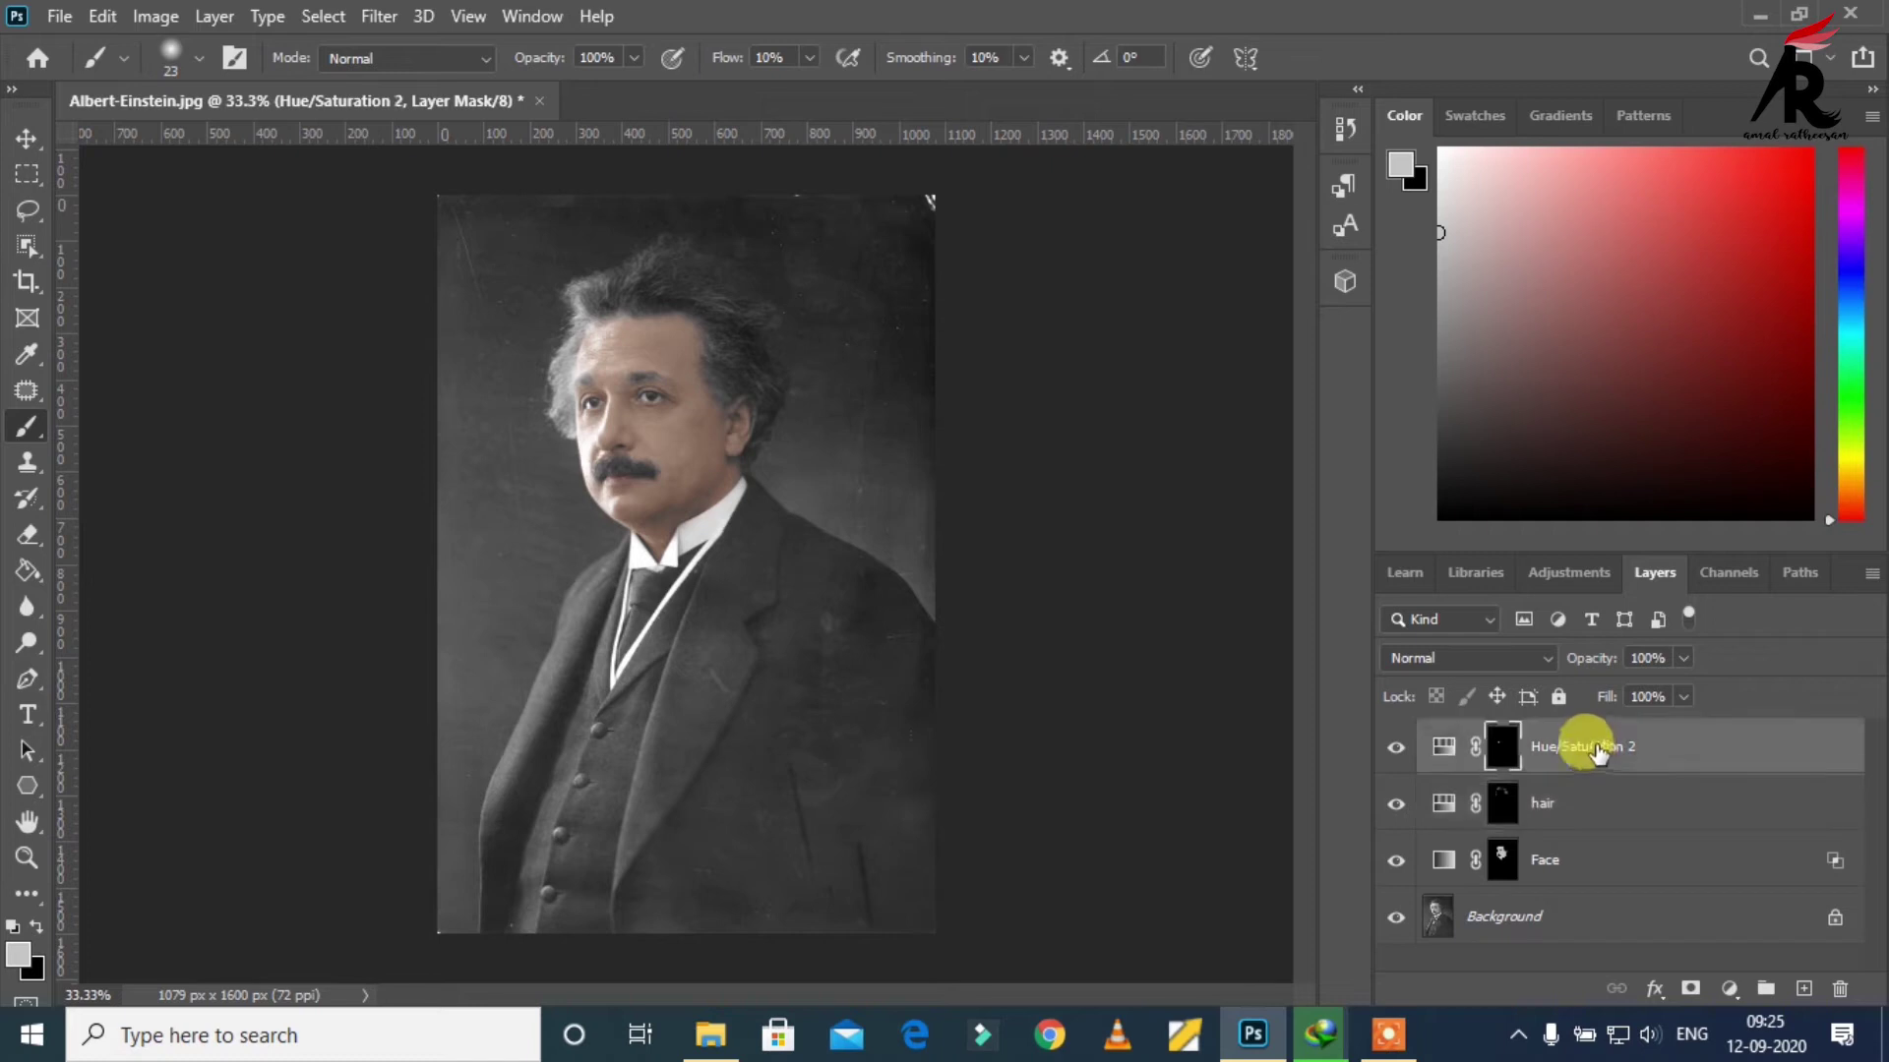
double_click(1599, 749)
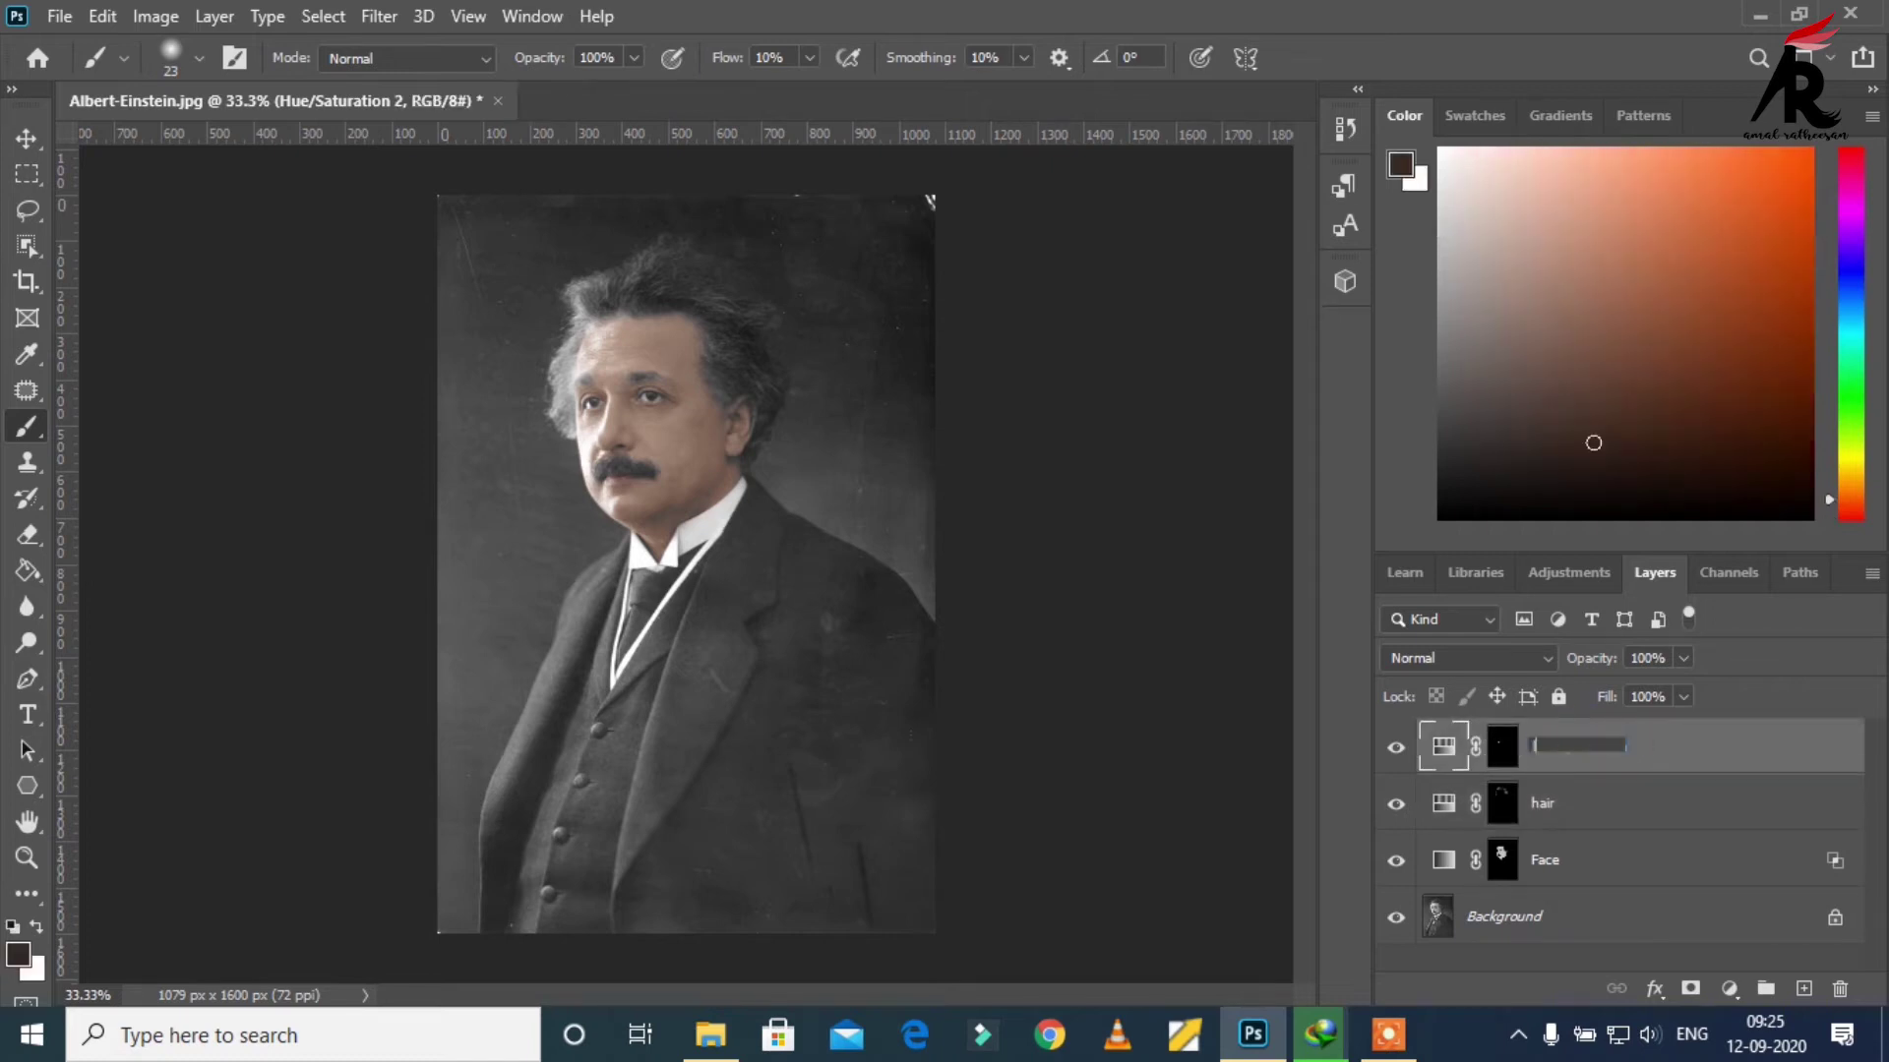
type("lip")
left_click(1112, 784)
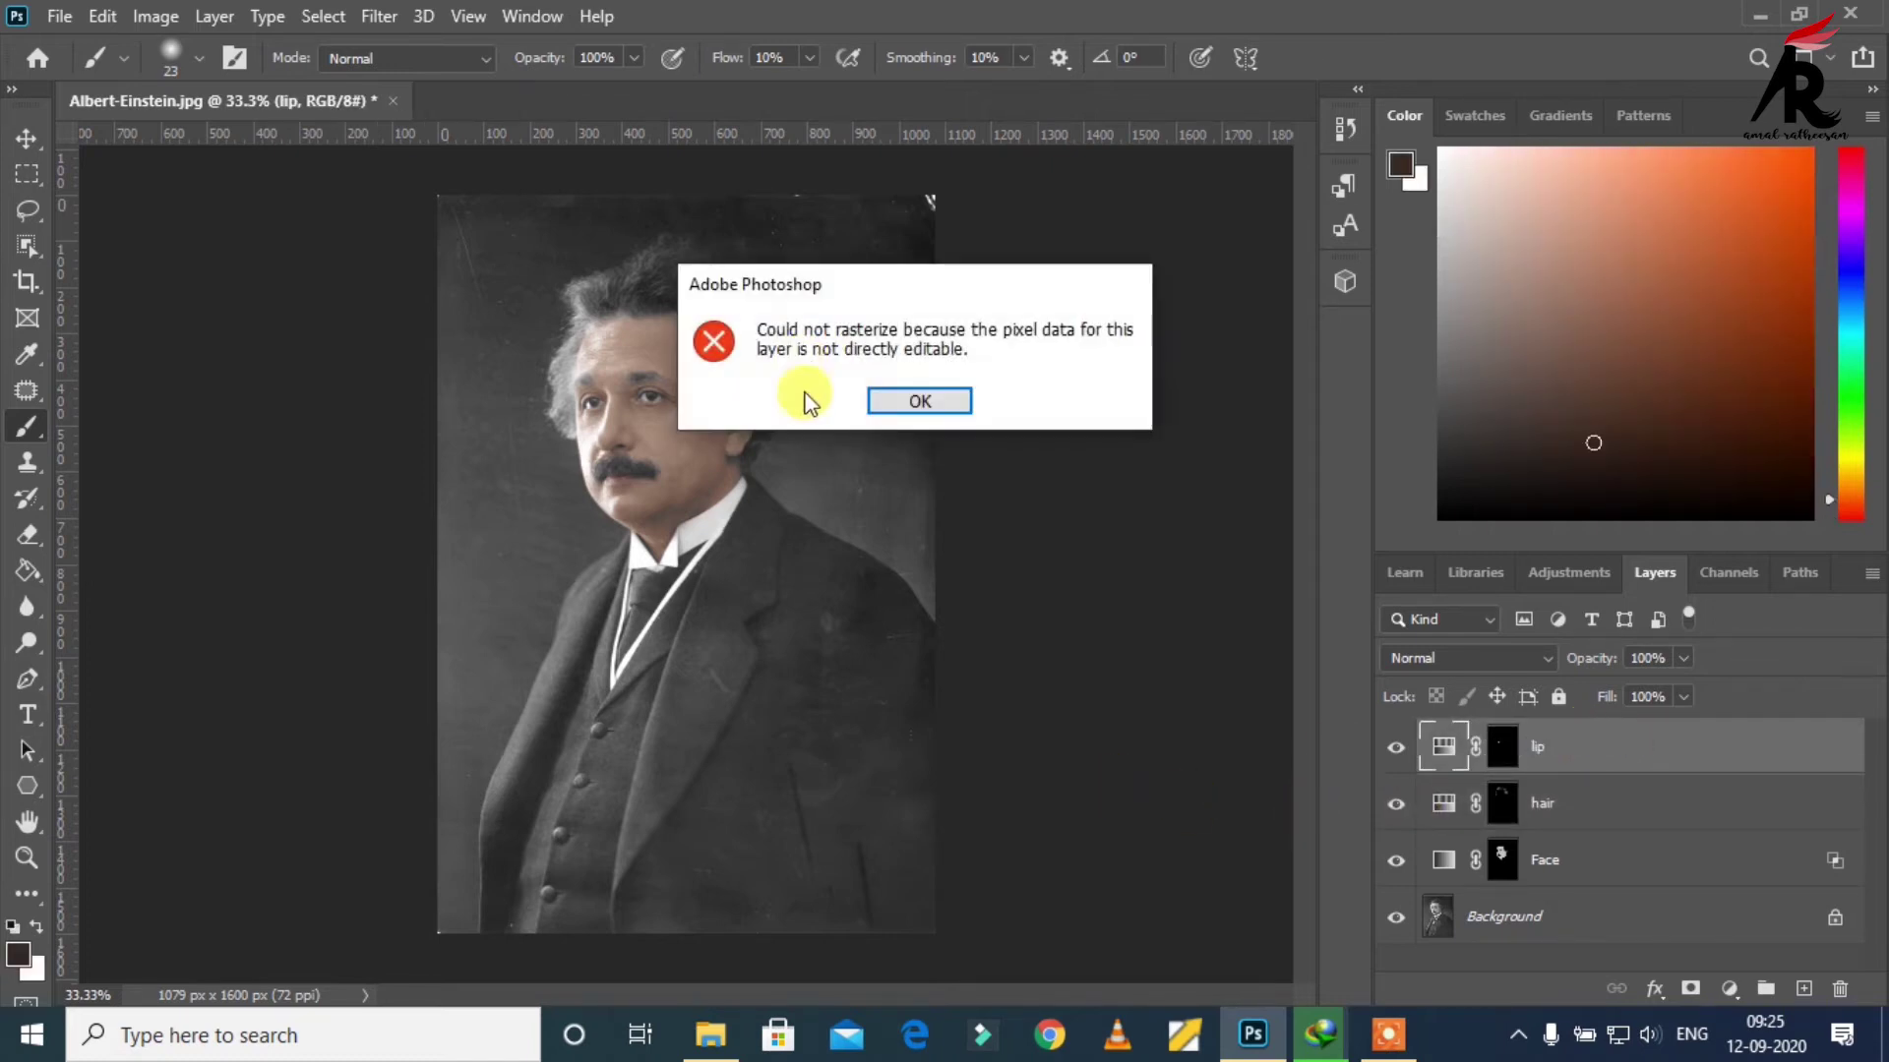
left_click(960, 404)
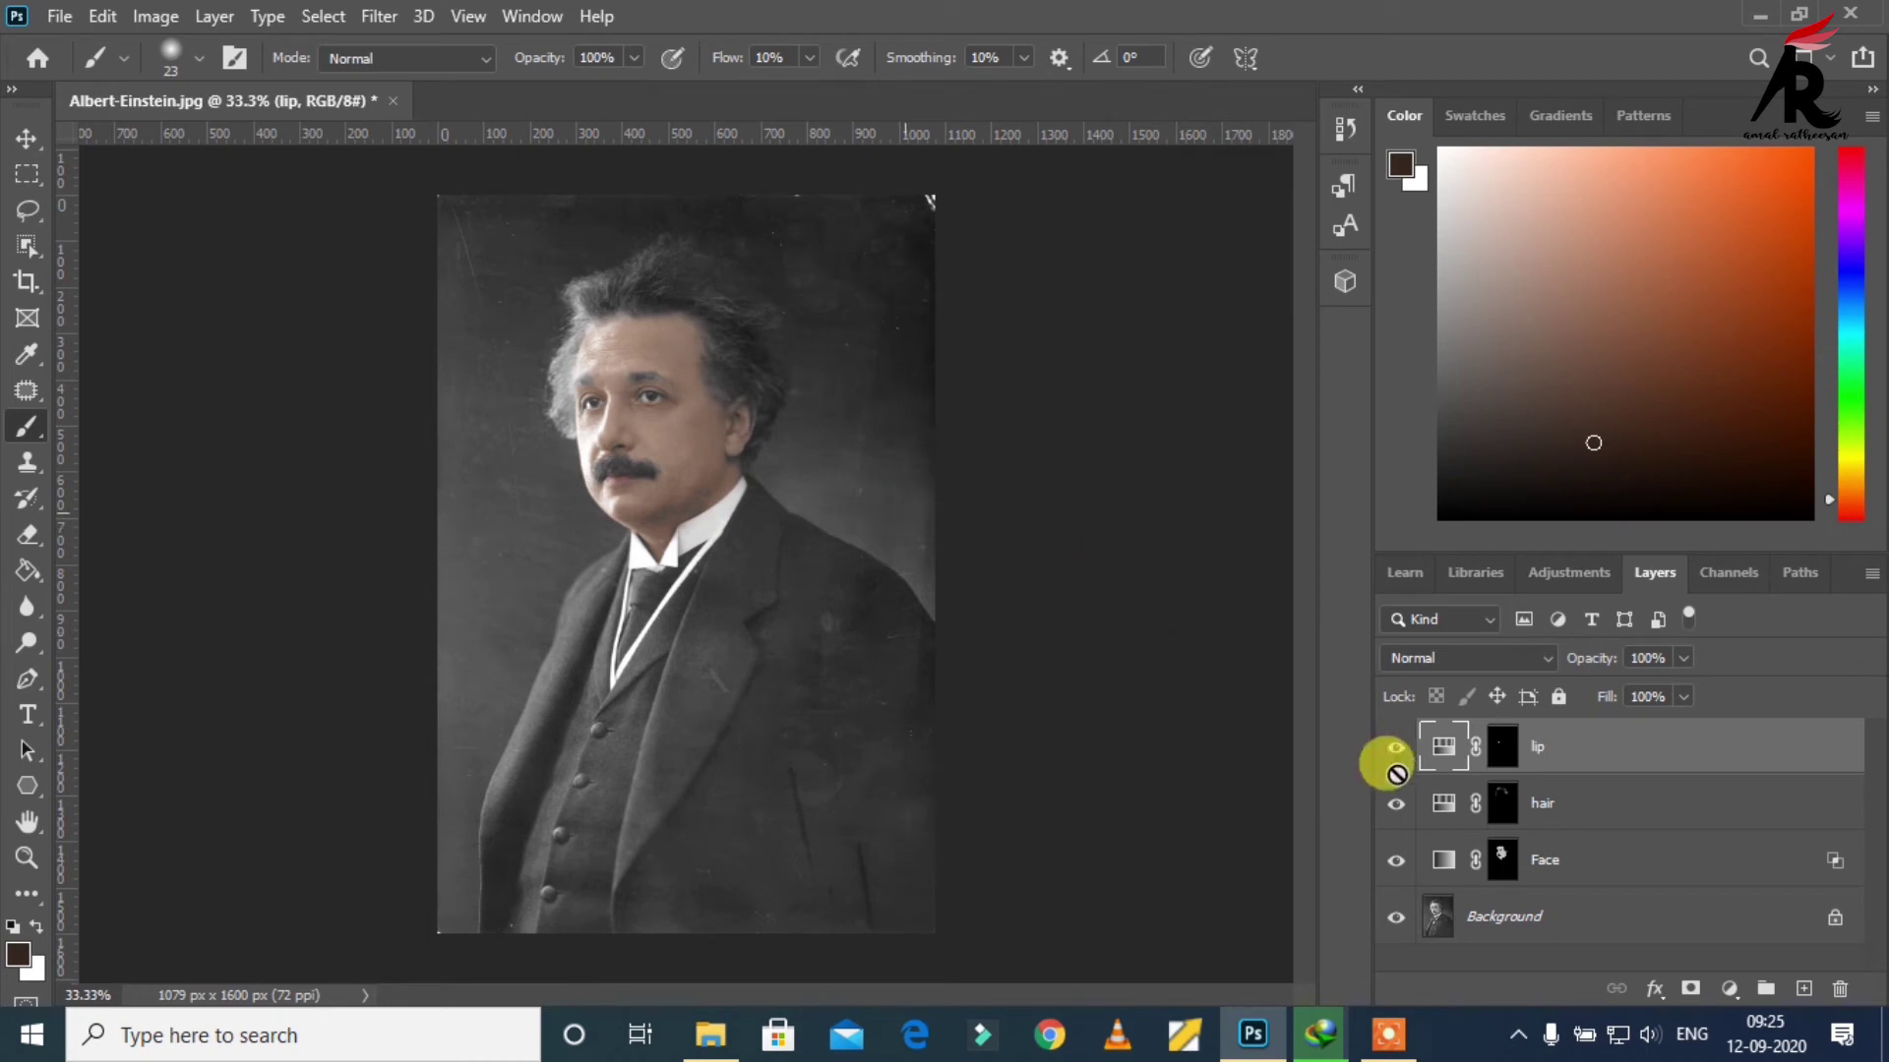
left_click(27, 175)
left_click(27, 138)
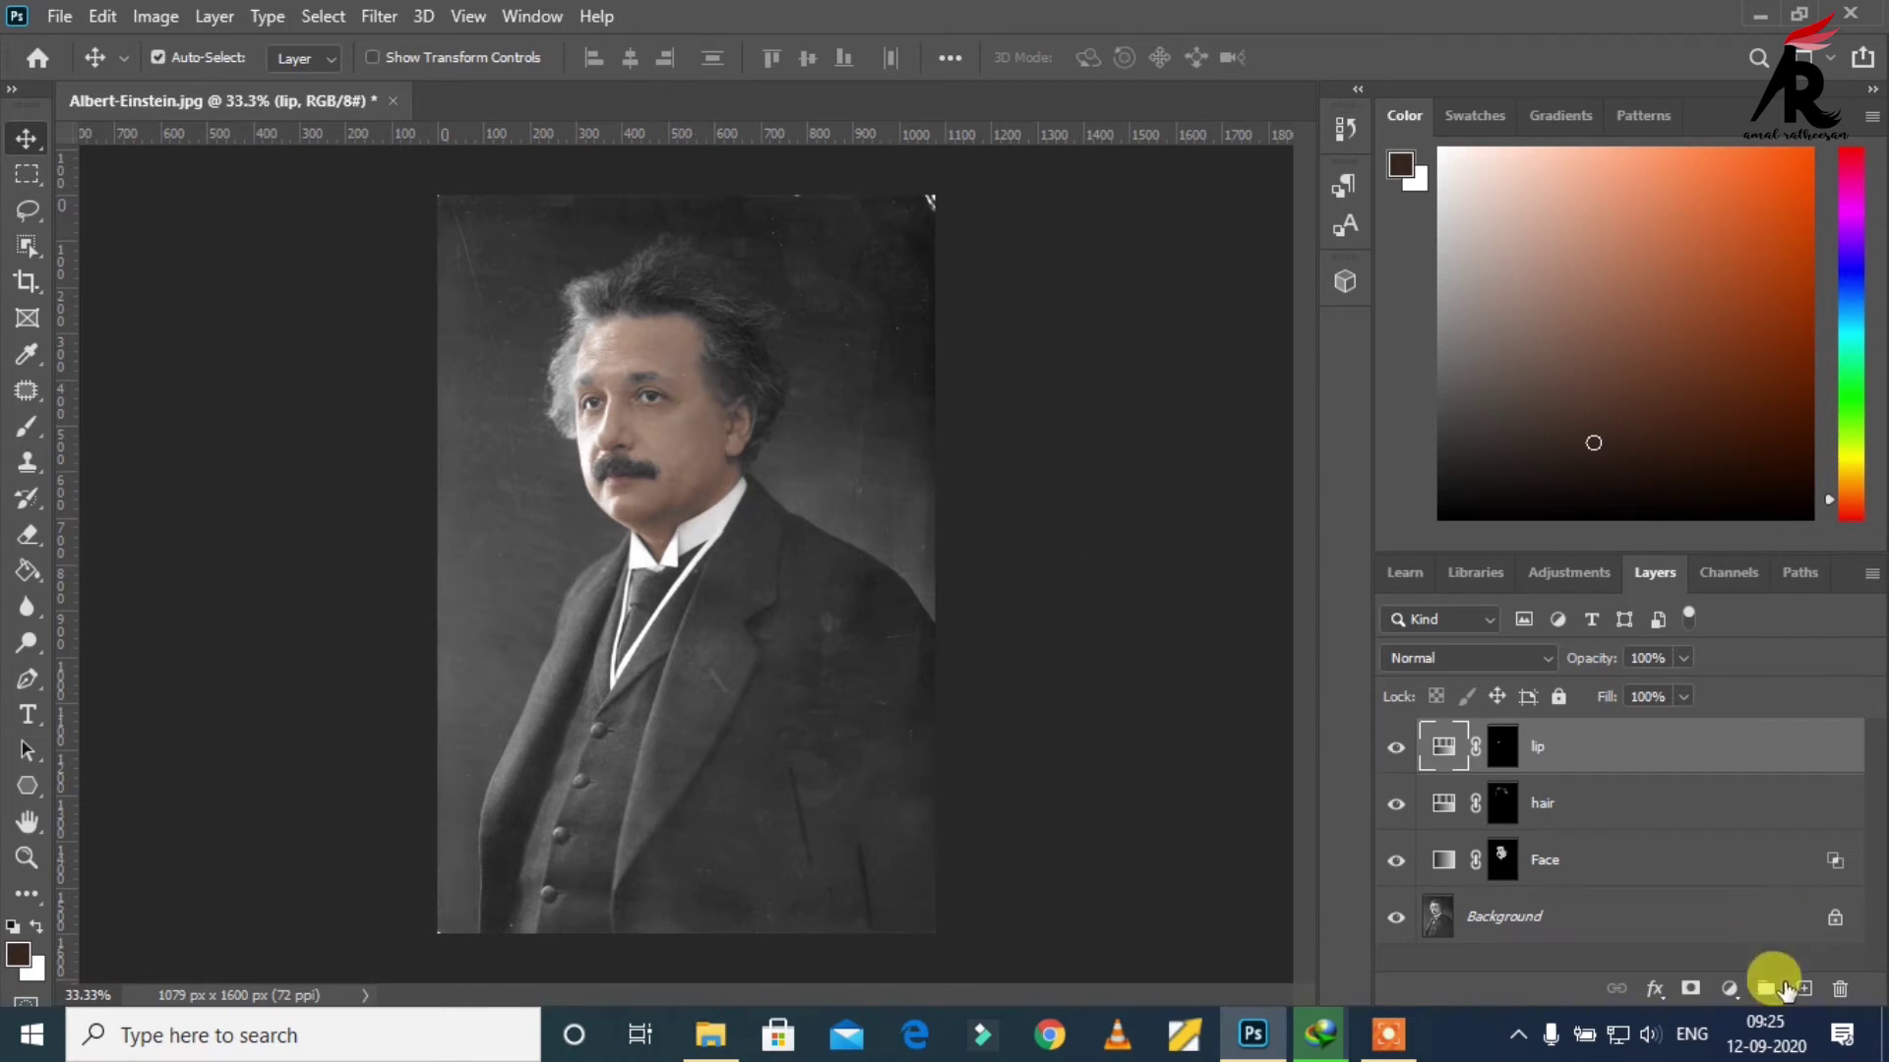
Step: Add a Hue/Saturation layer colorized teal: Hue 180, Saturation 52, Lightness +6
left_click(1728, 988)
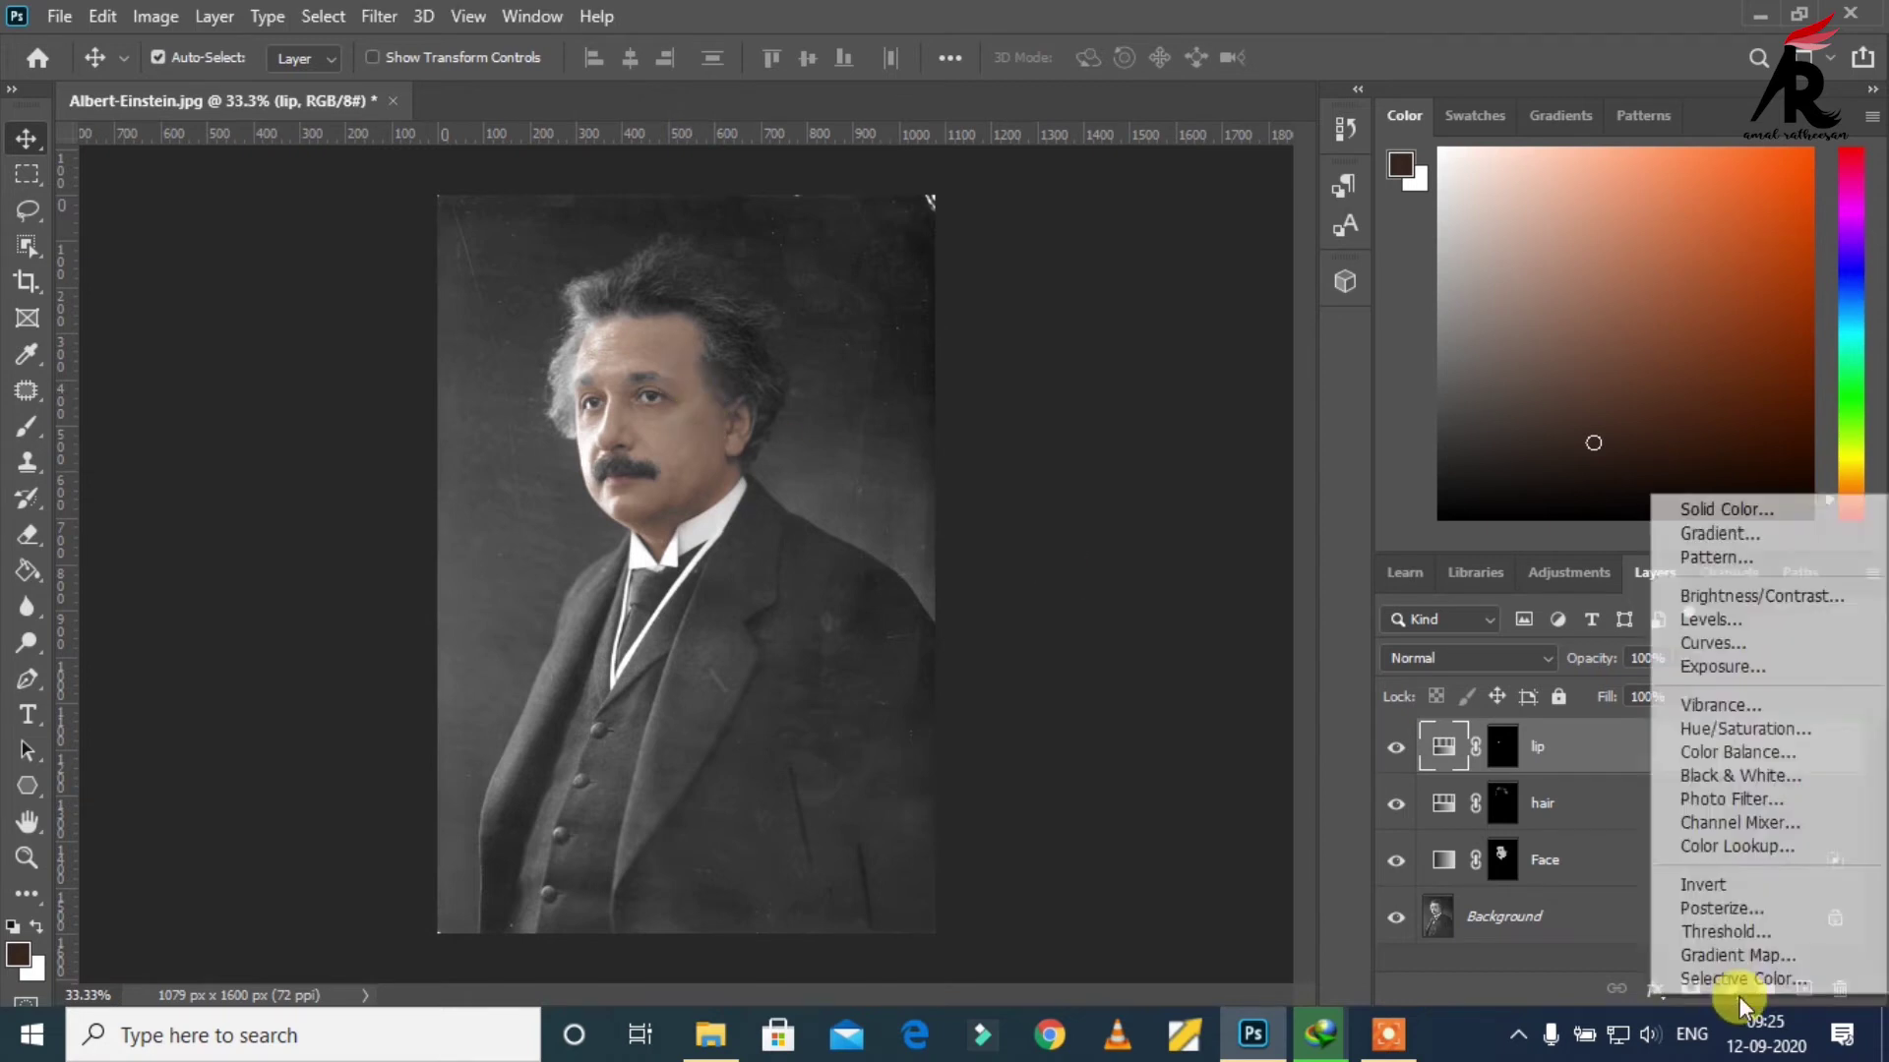
left_click(1732, 722)
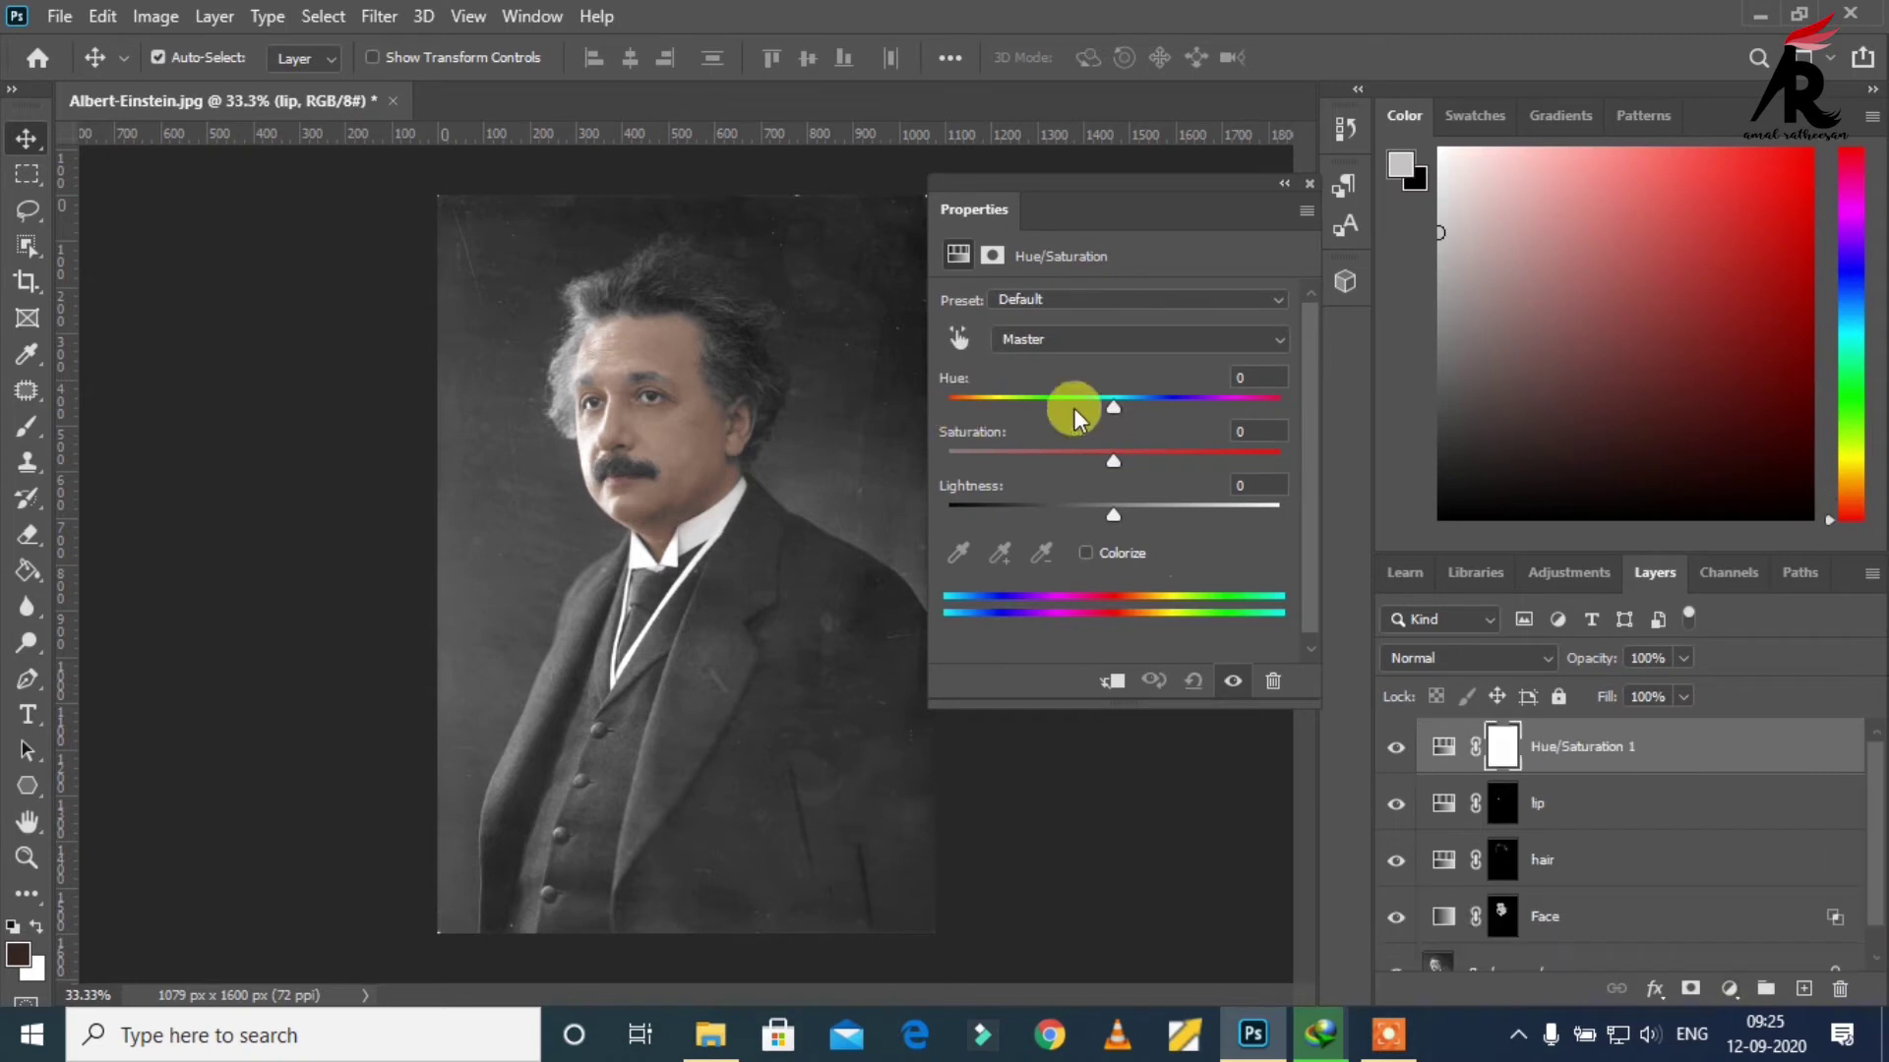
mouse_move(1114, 405)
left_mouse_down()
mouse_move(1037, 405)
mouse_move(1076, 390)
mouse_move(1113, 405)
left_mouse_up()
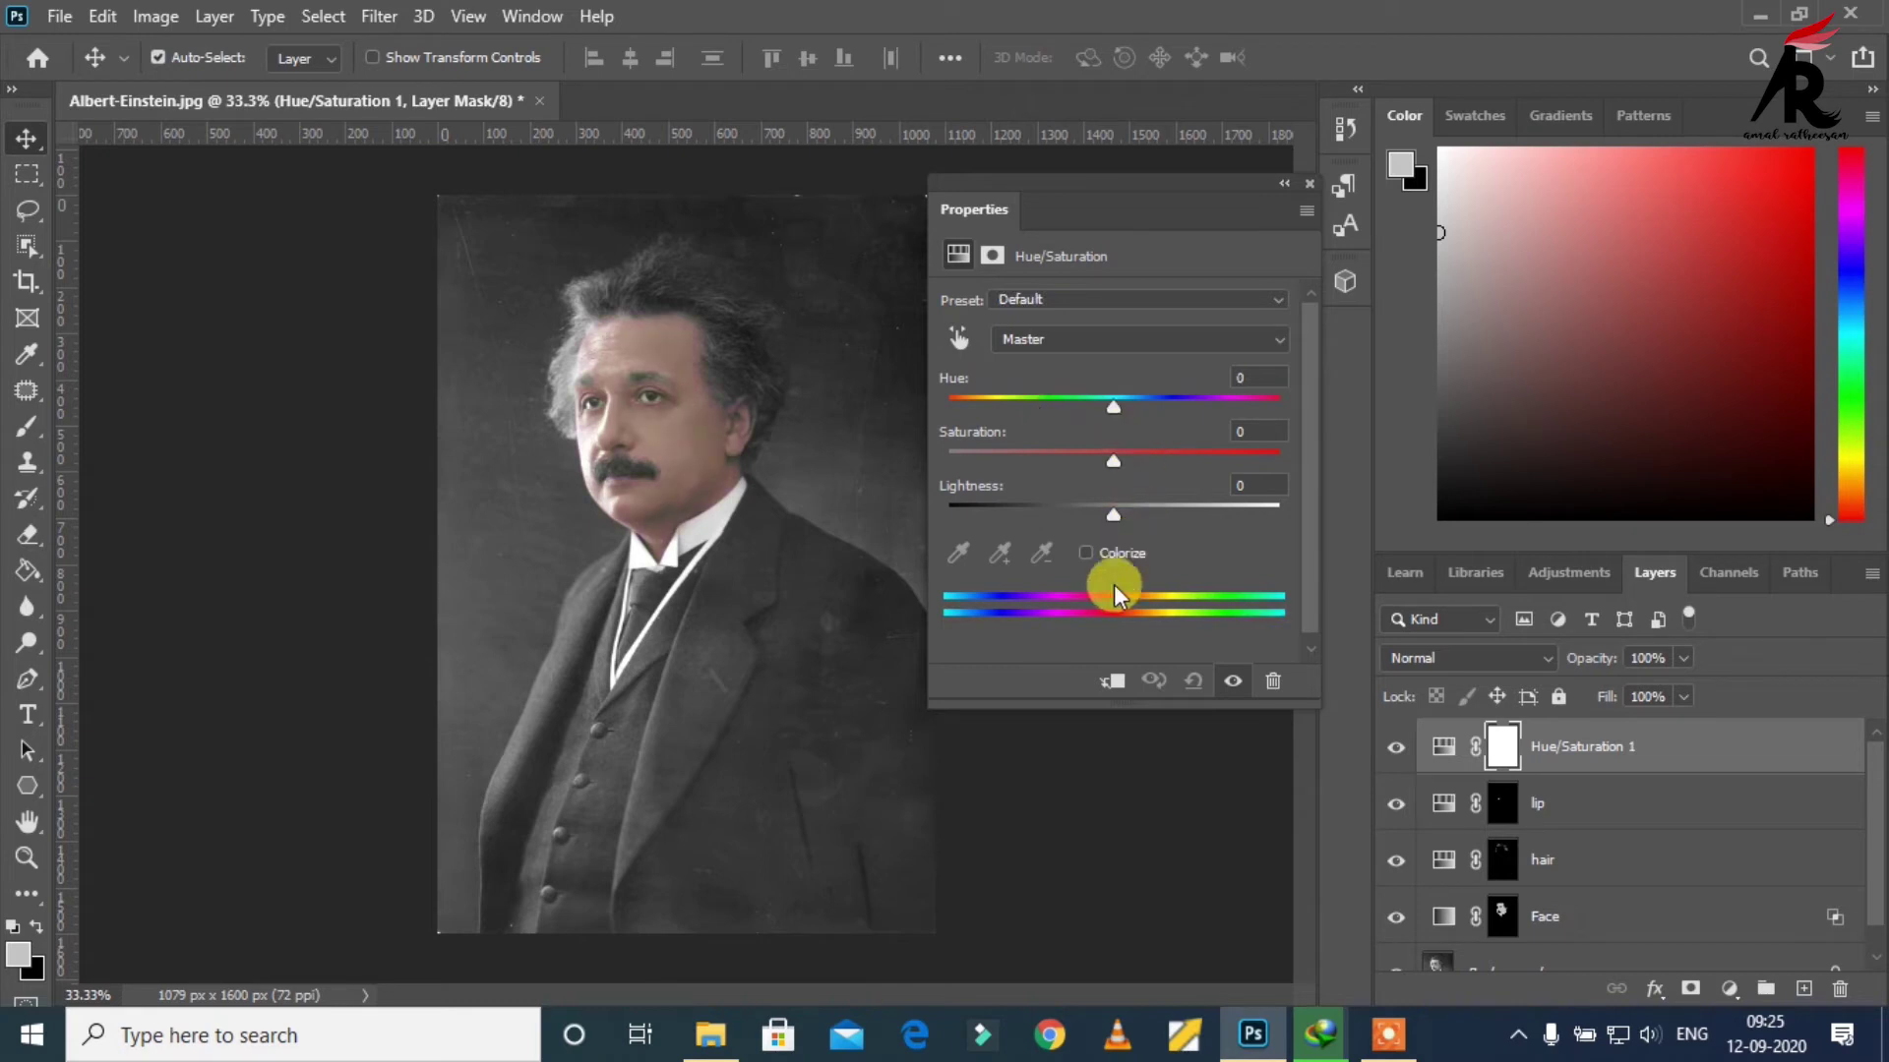
left_click(1087, 552)
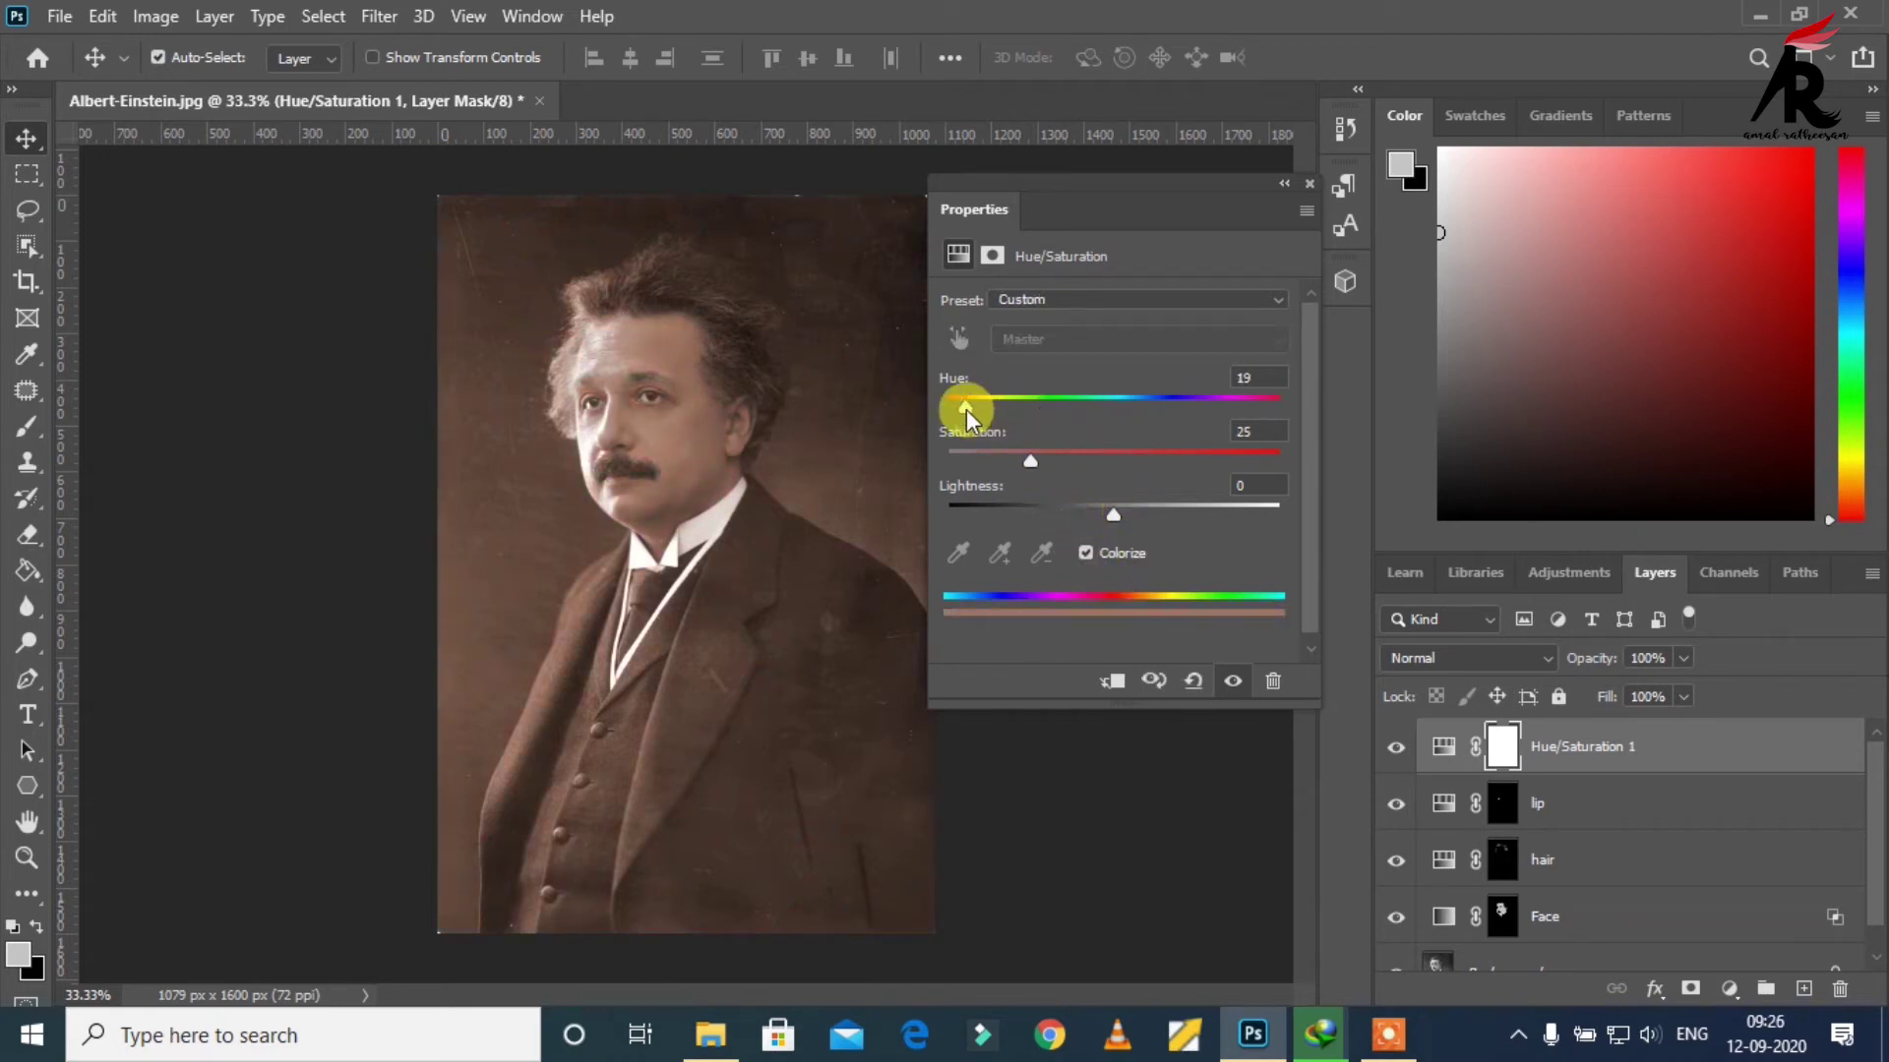
left_click_drag(966, 409, 1113, 431)
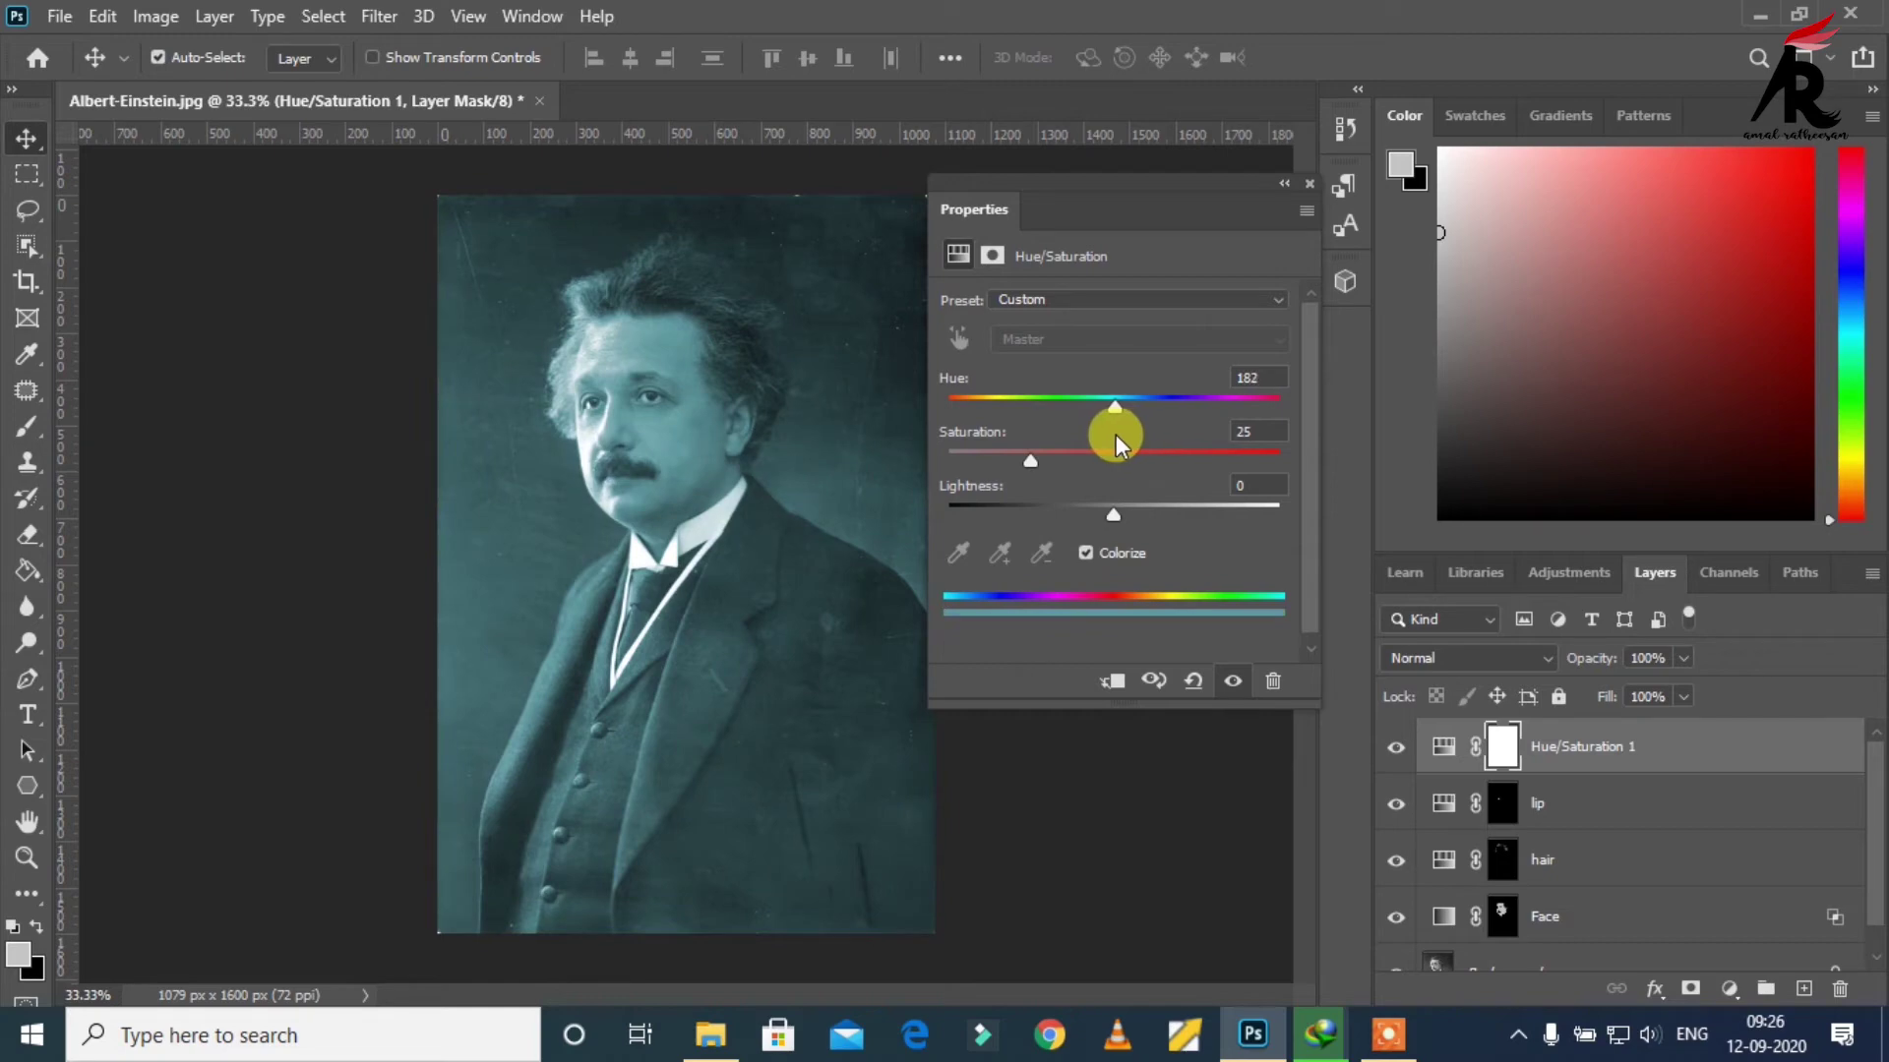
left_click_drag(1031, 464, 1100, 466)
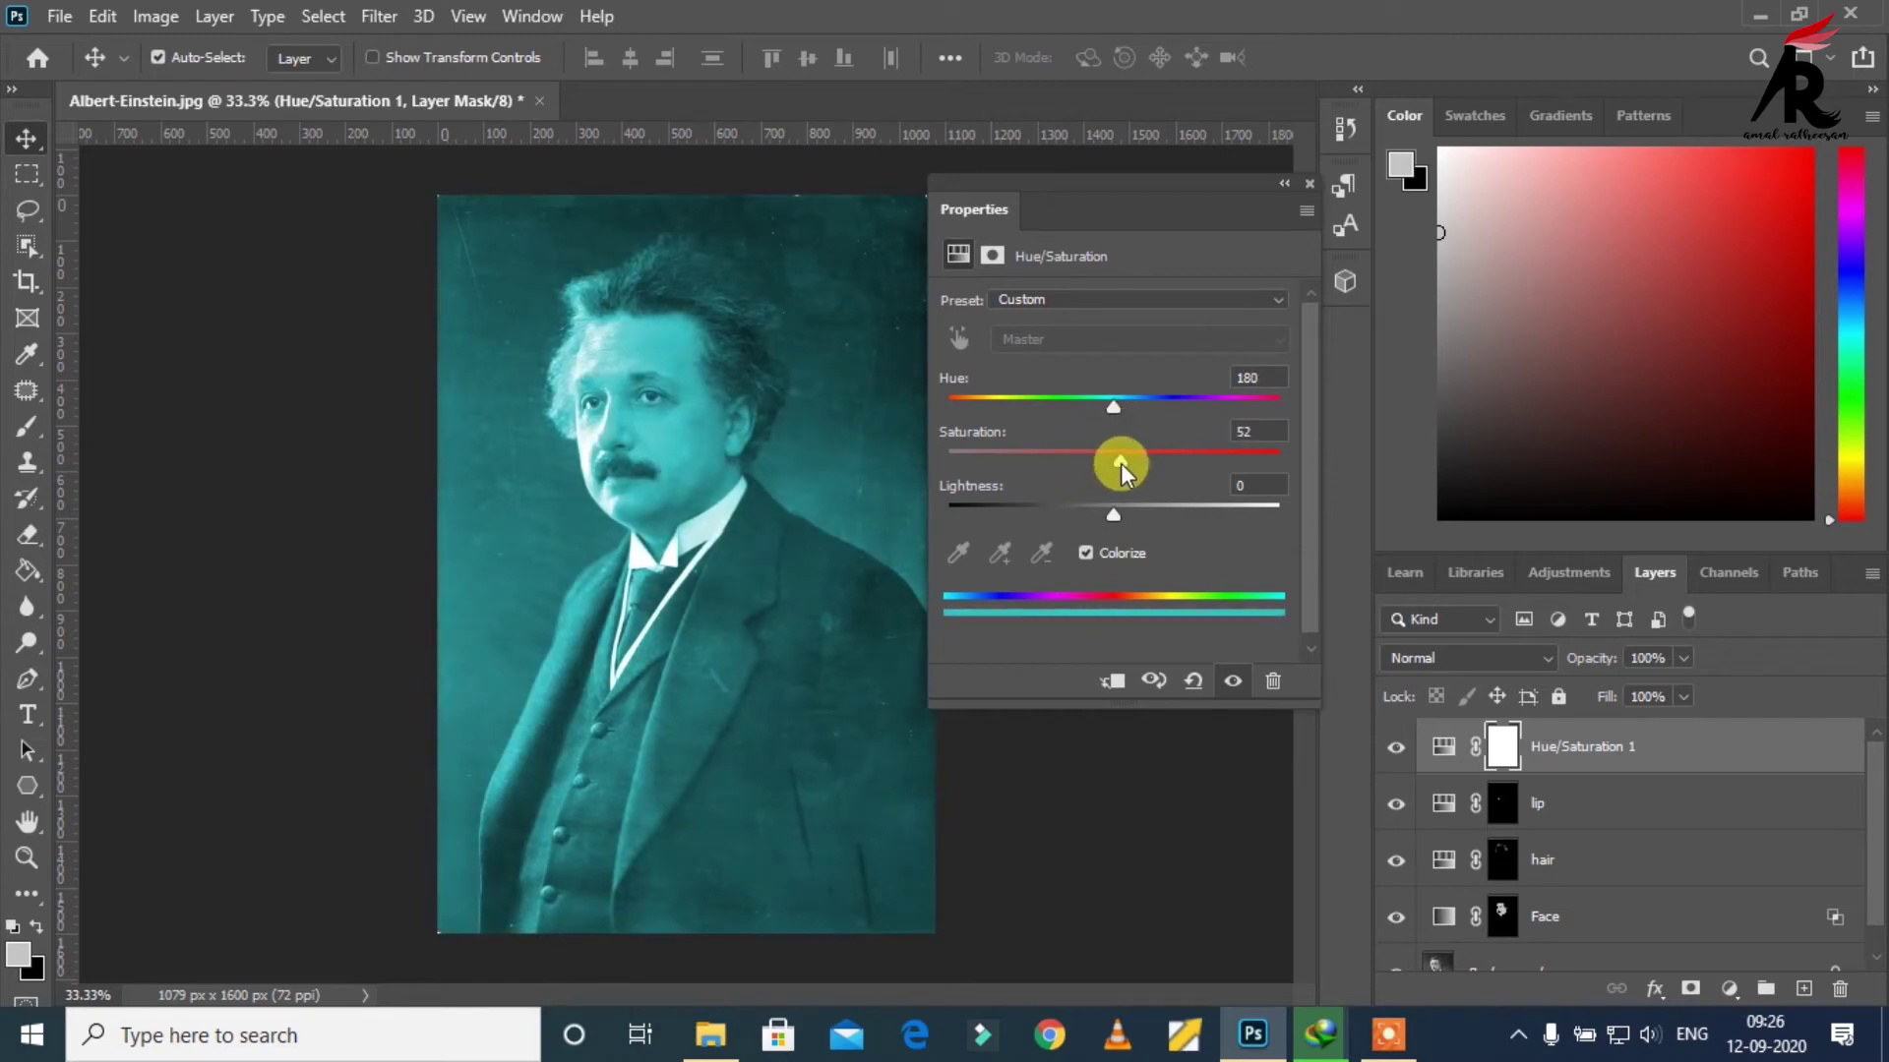
mouse_move(1116, 511)
left_mouse_down()
mouse_move(1084, 511)
mouse_move(1128, 511)
left_mouse_up()
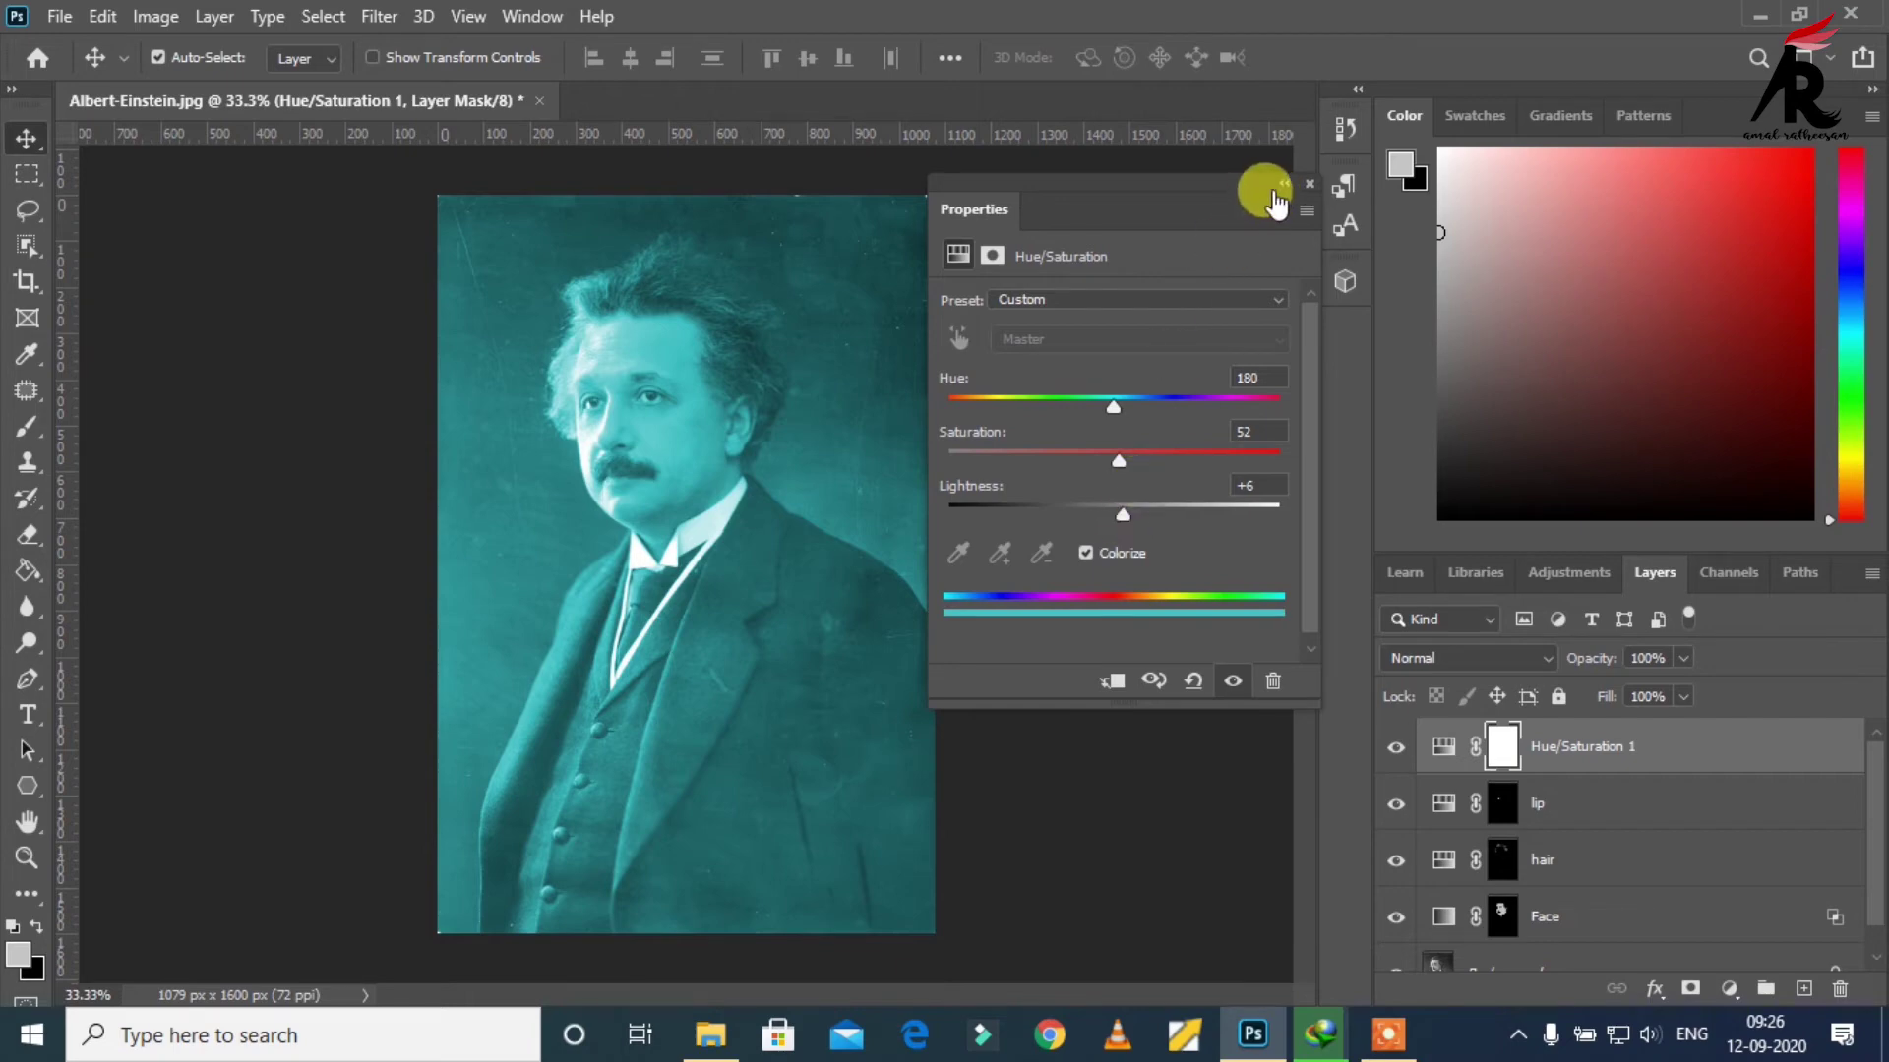
left_click(1315, 185)
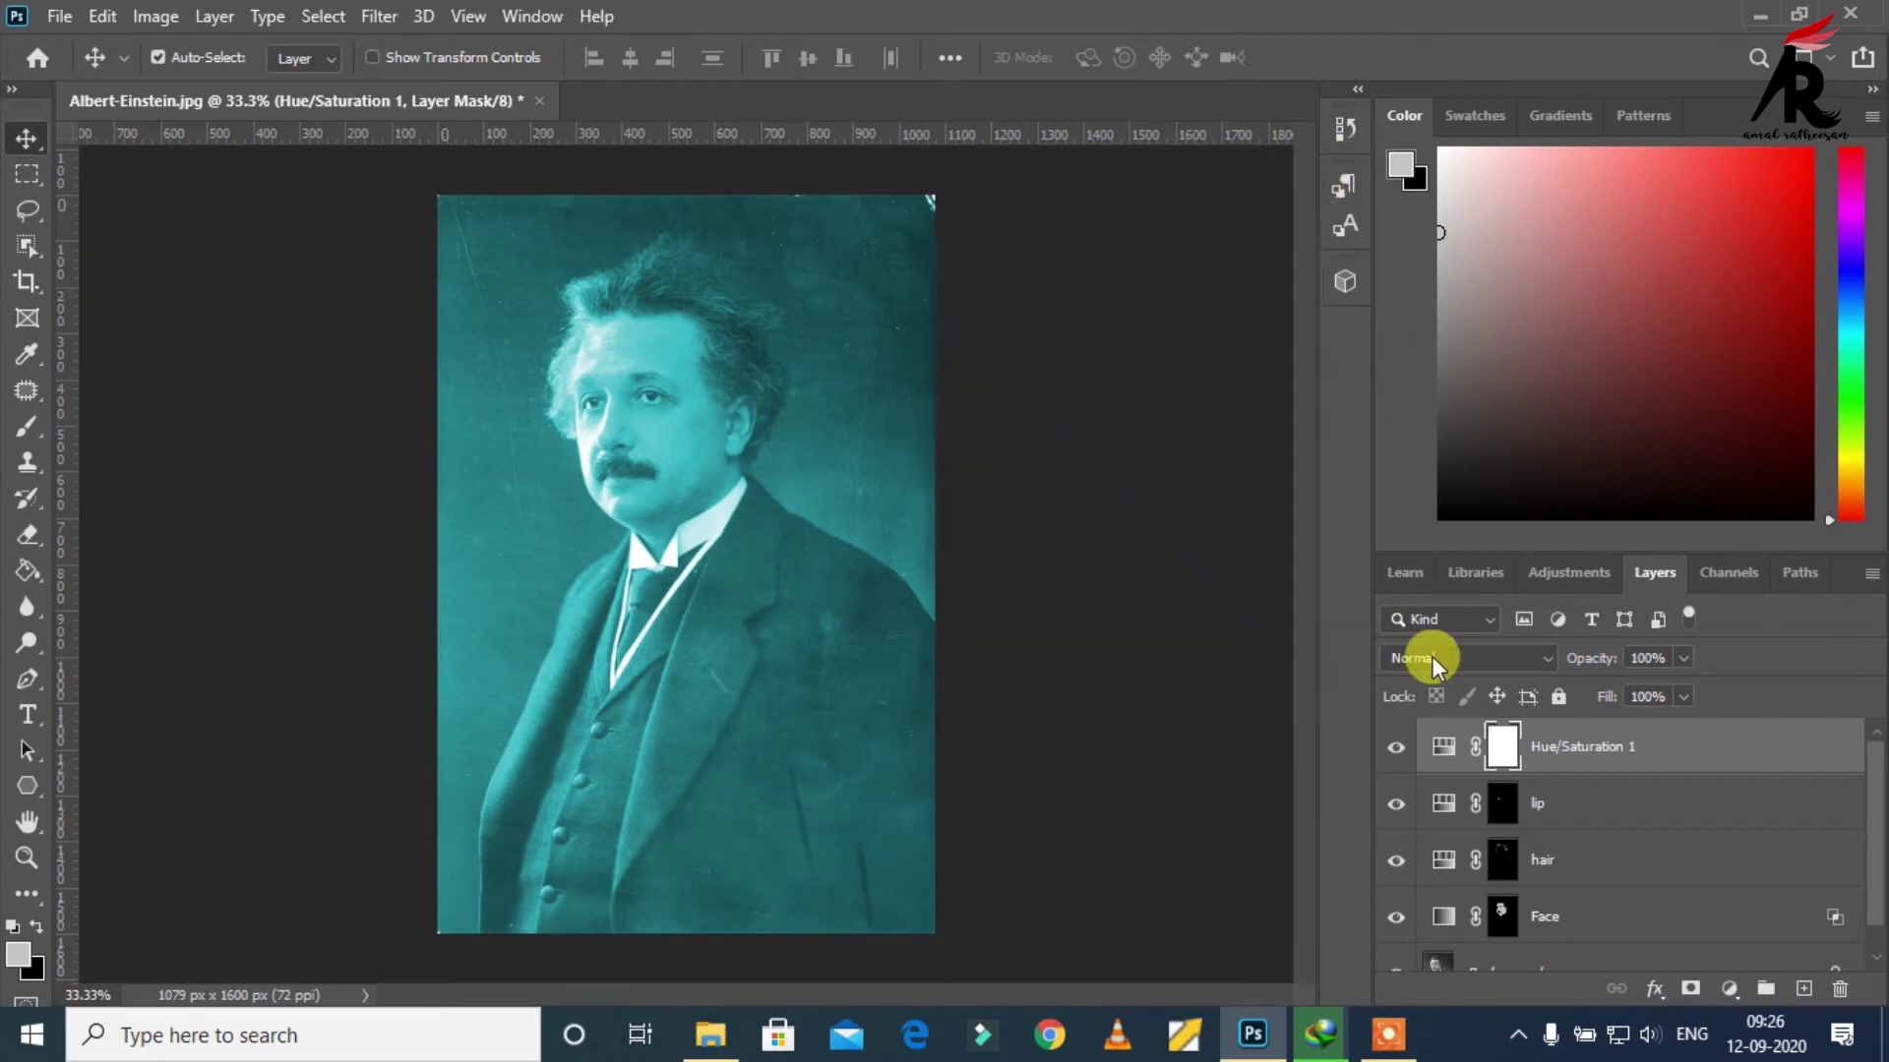
Step: Invert the tint's mask with Ctrl+I to hide the teal, and set a slightly larger soft brush
key("ctrl+i")
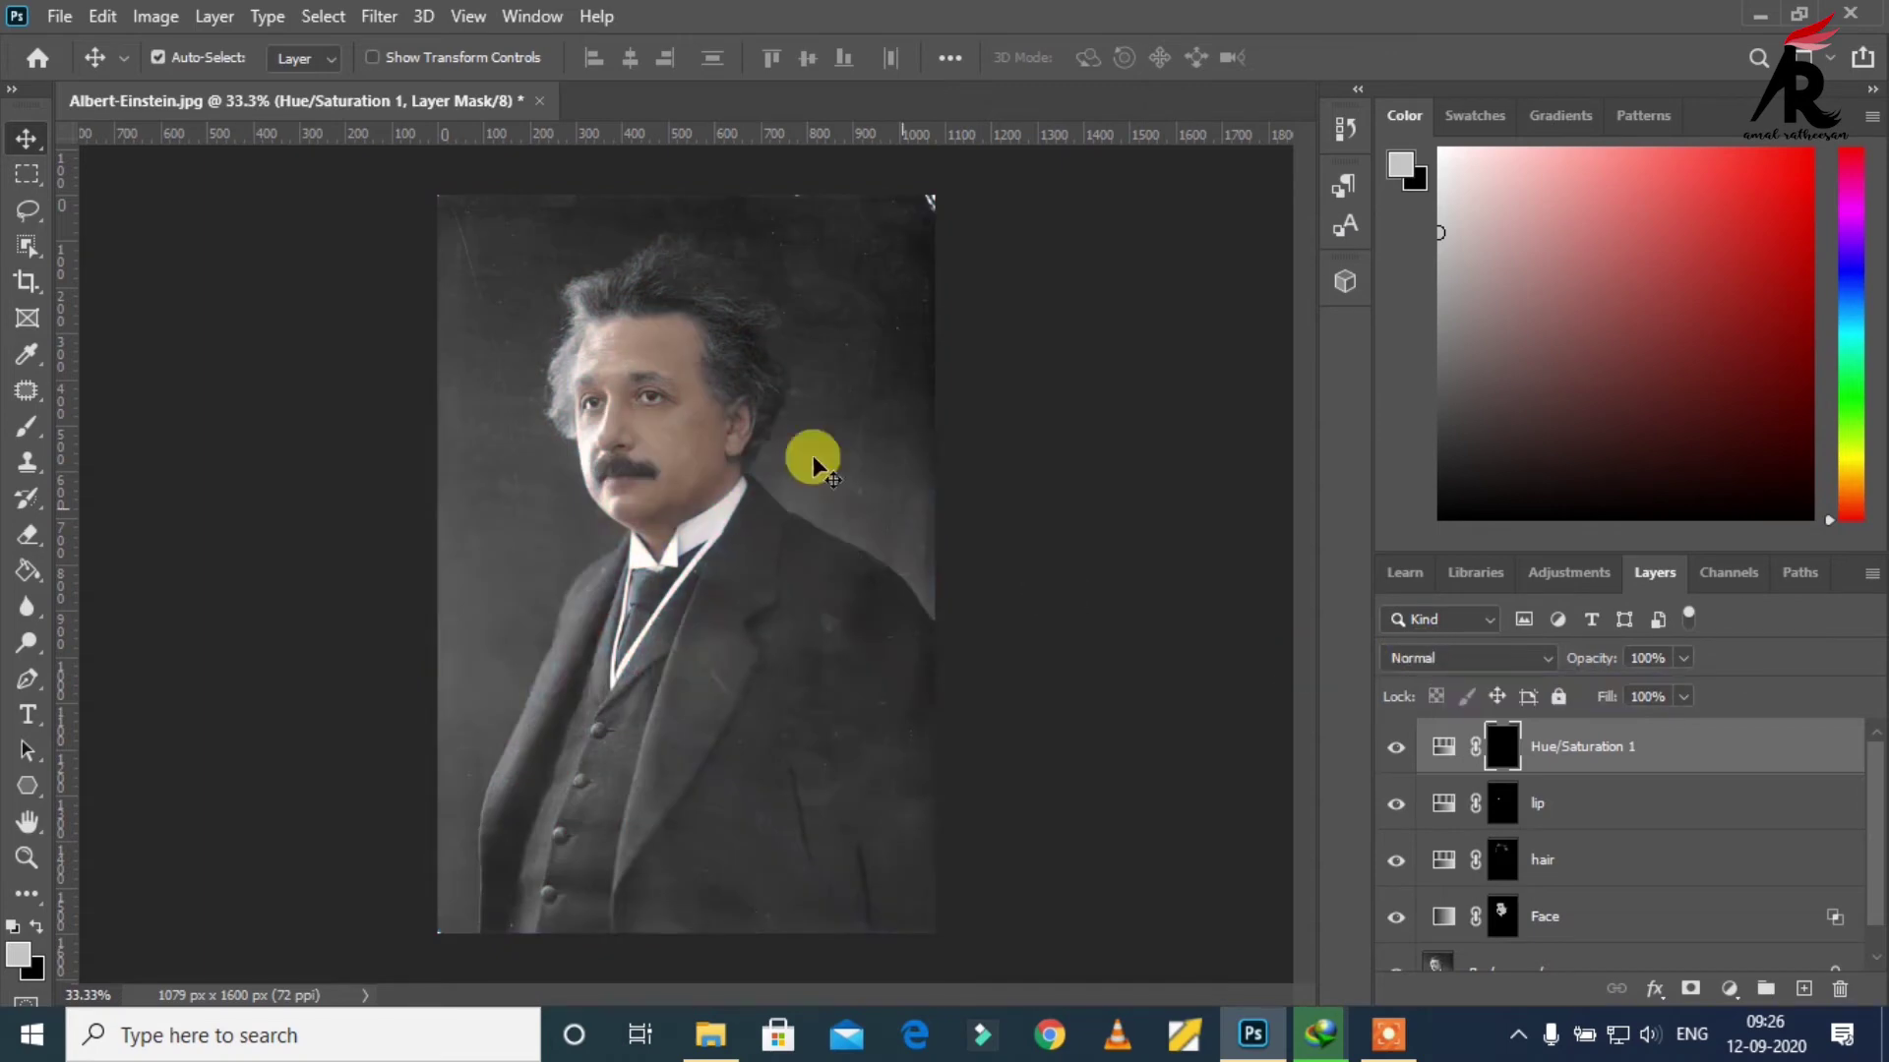
left_click(712, 589)
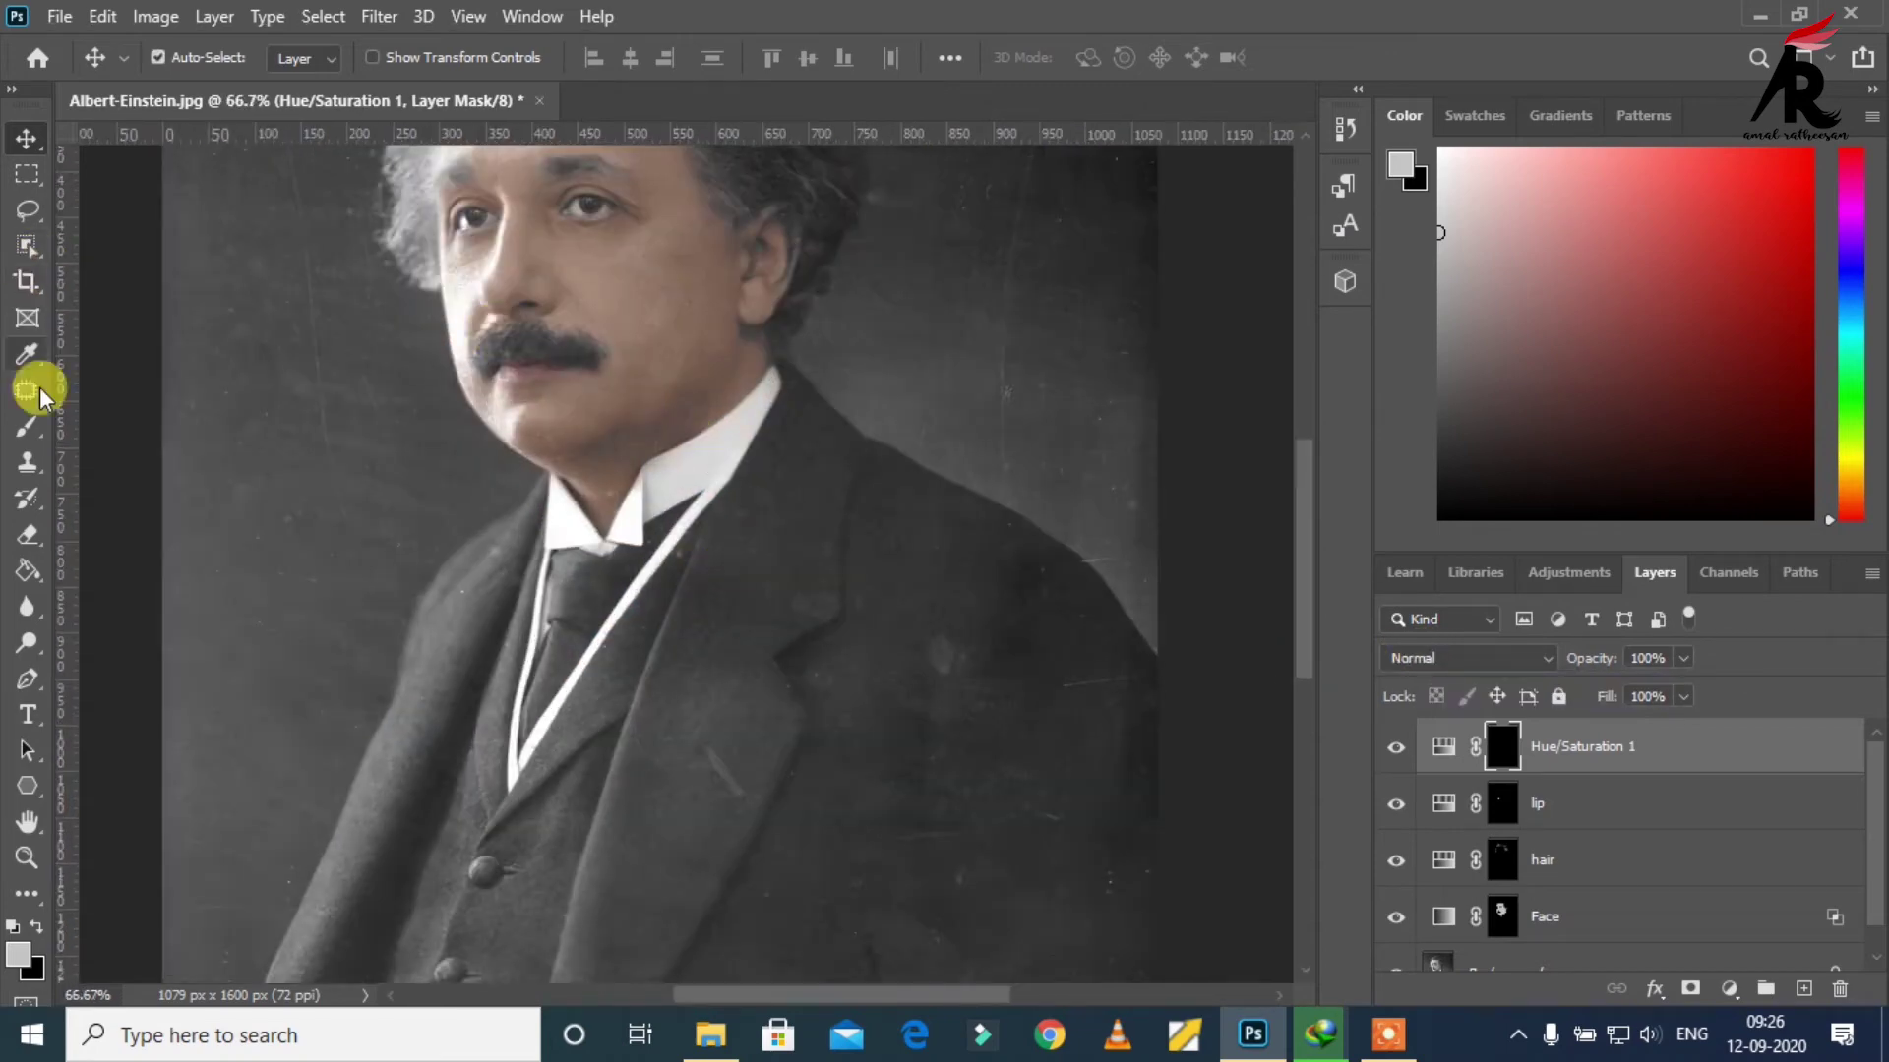
left_click(26, 419)
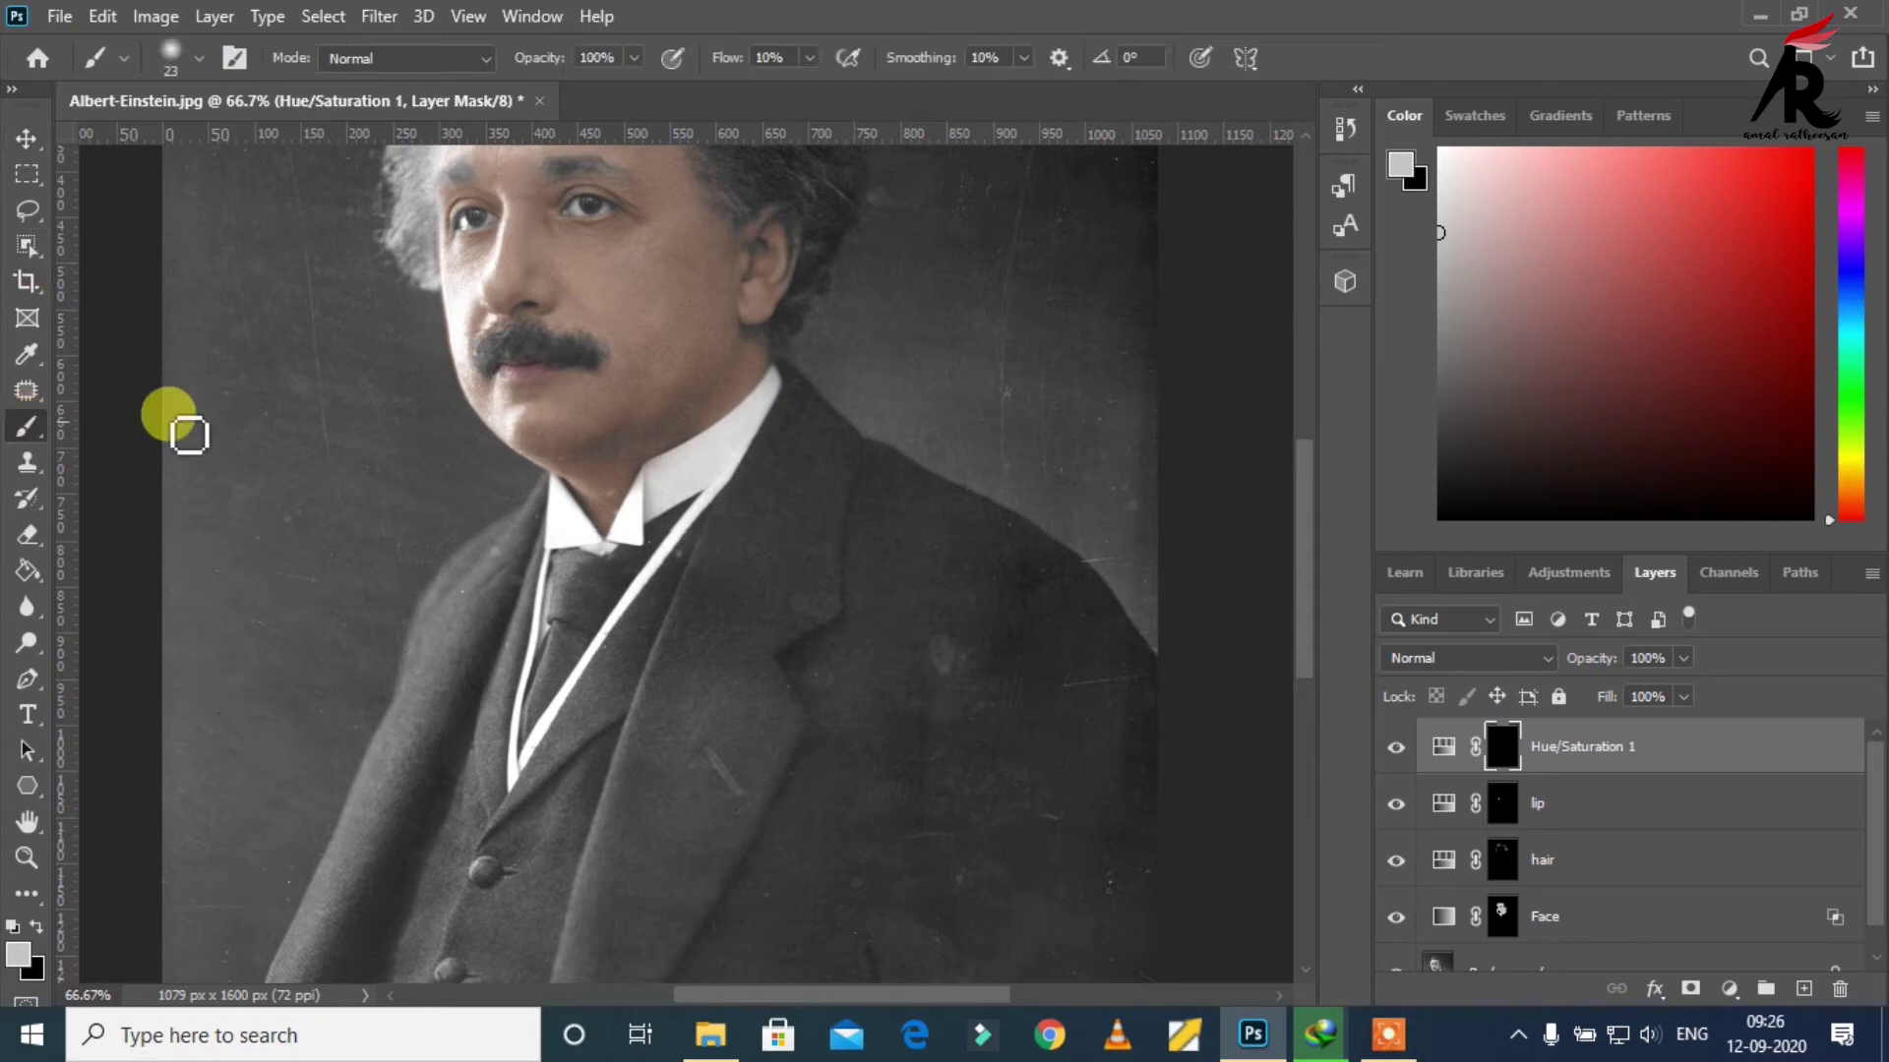
right_click(848, 501)
left_click_drag(1024, 567, 1027, 567)
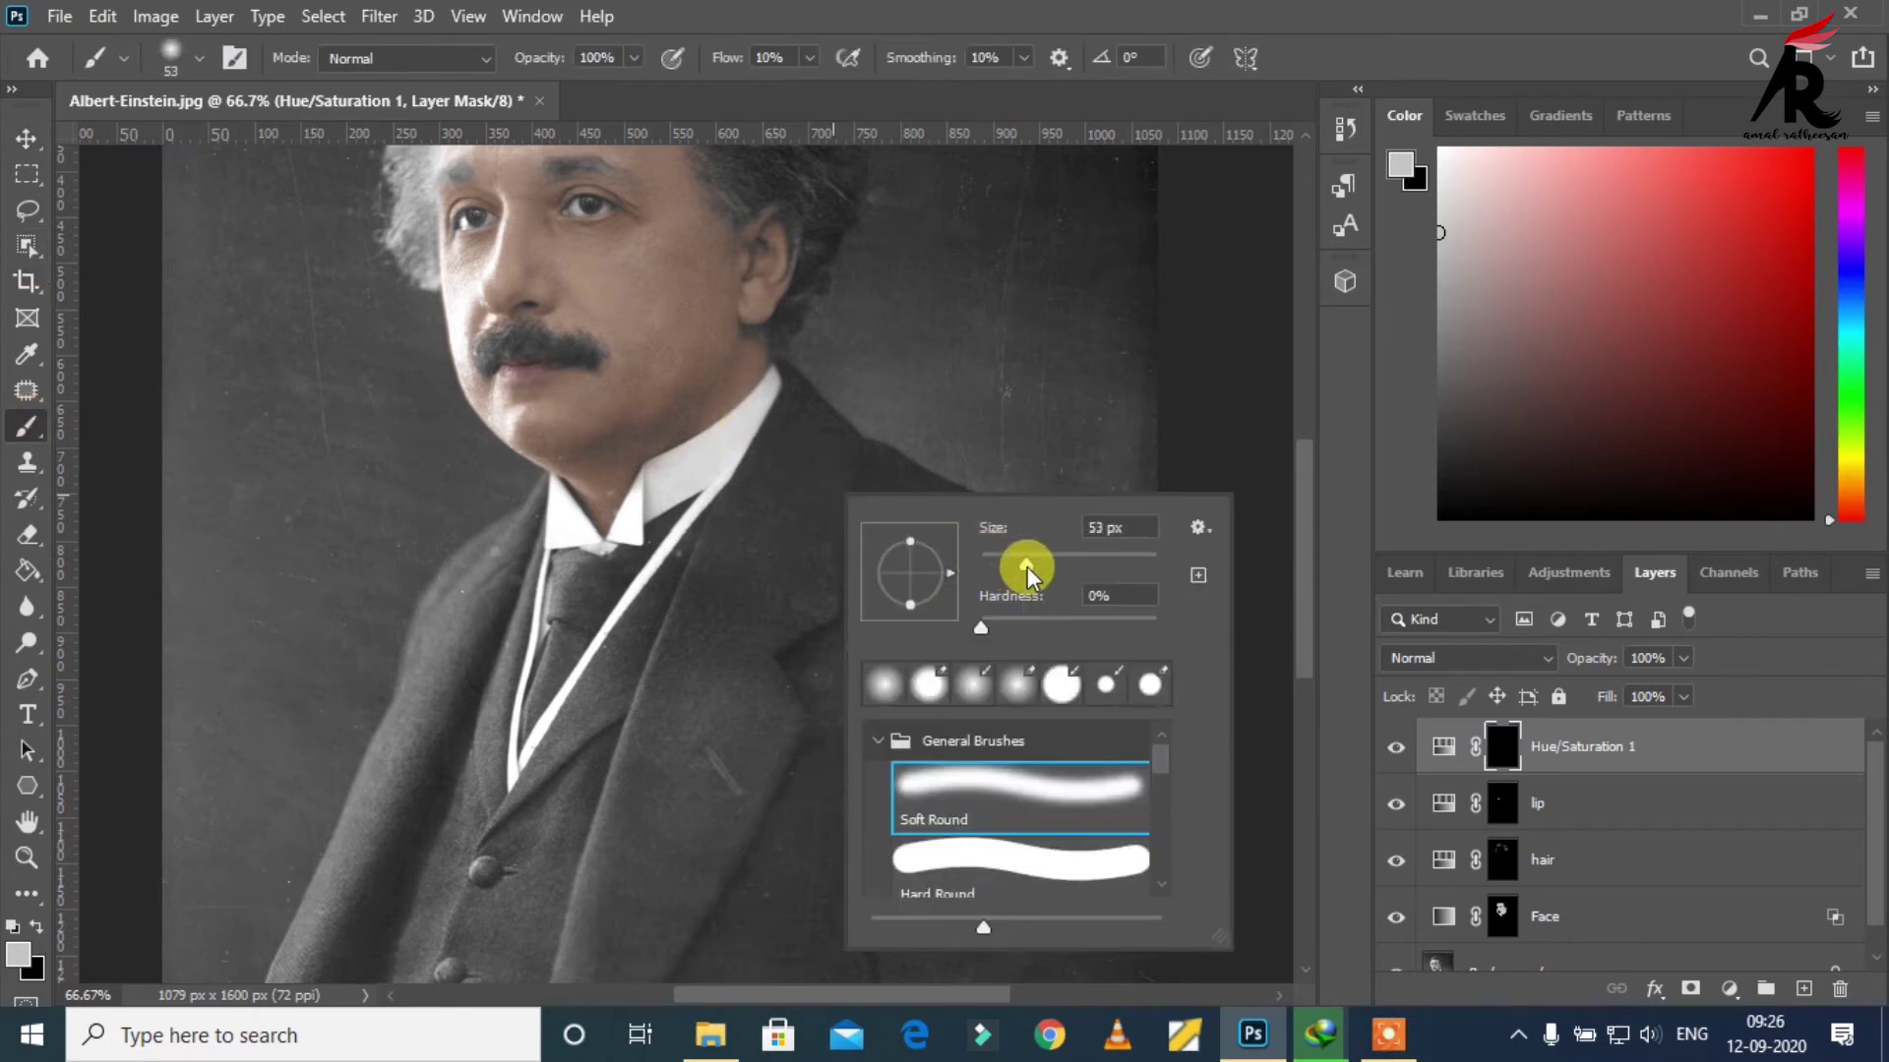
left_click(728, 585)
Step: Paint teal back onto the coat beside the collar on the mask
left_click_drag(755, 506, 731, 552)
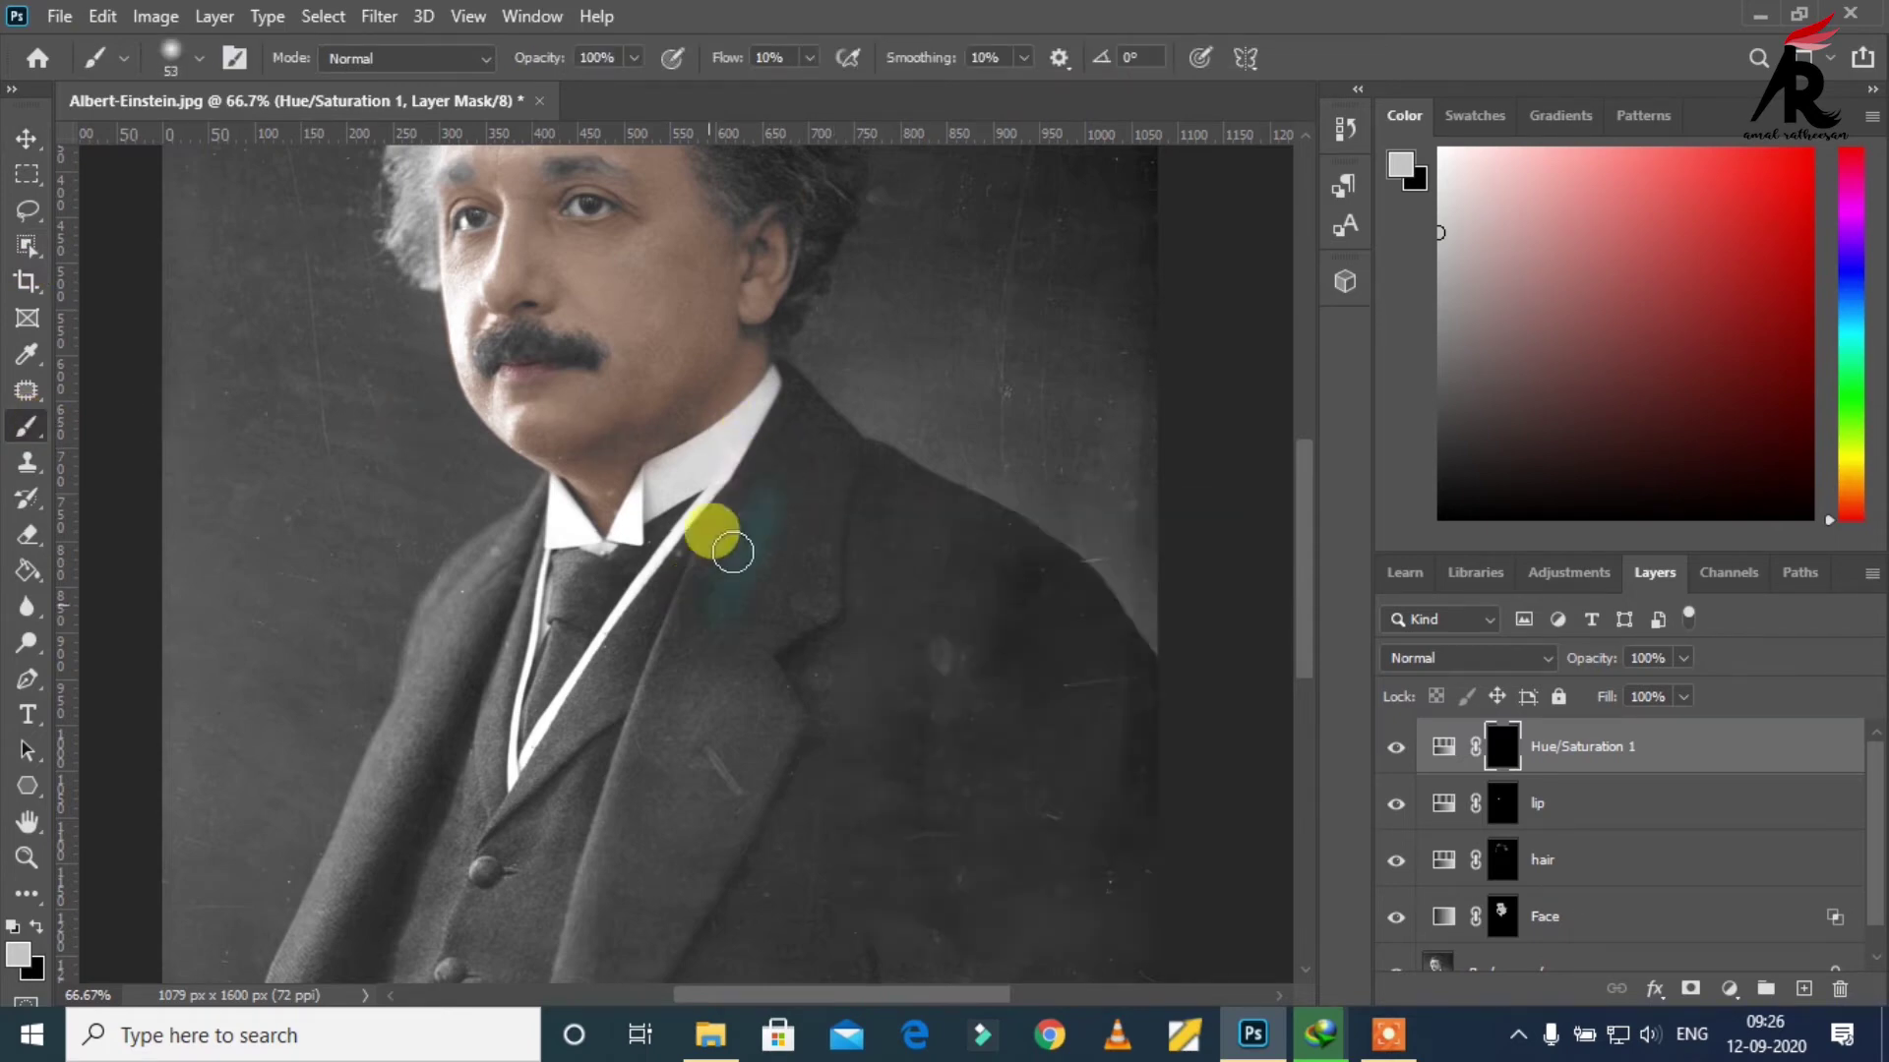
scroll(801, 527, "up", 3)
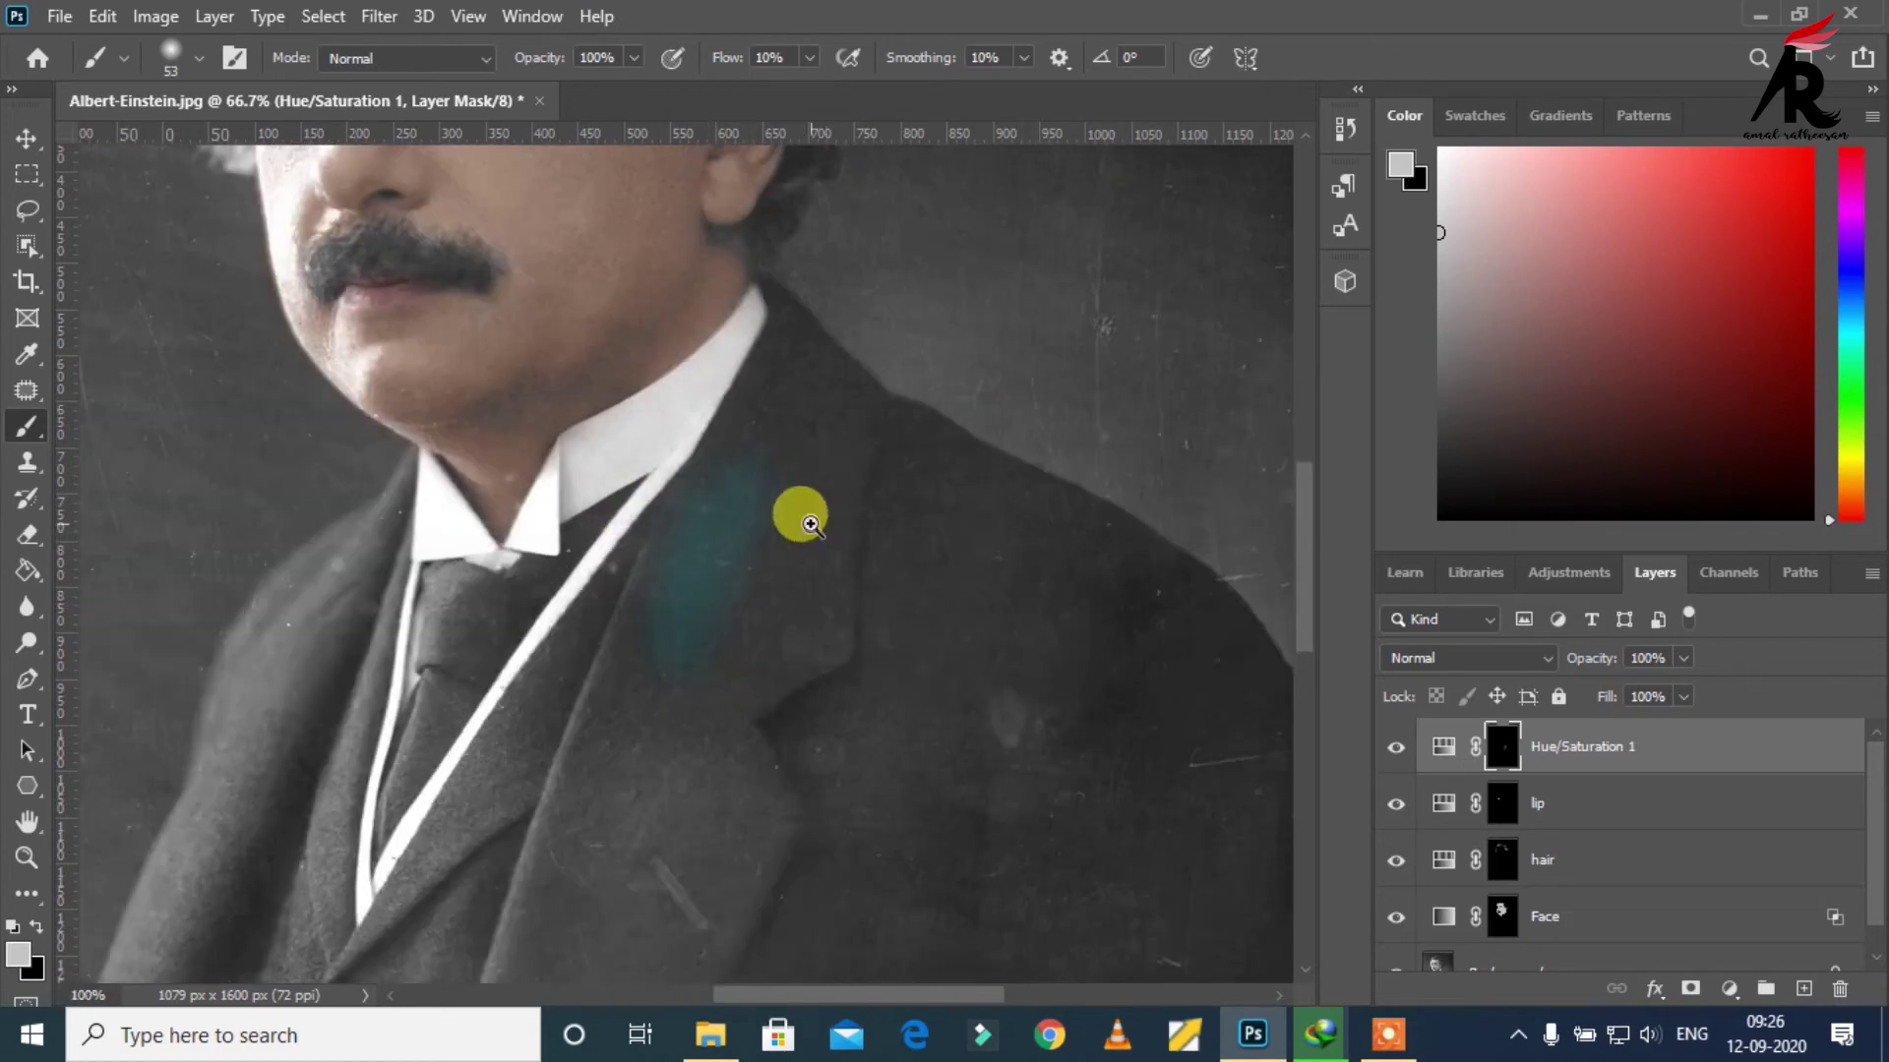
scroll(780, 472, "up", 2)
scroll(748, 528, "up", 2)
left_click_drag(747, 528, 738, 570)
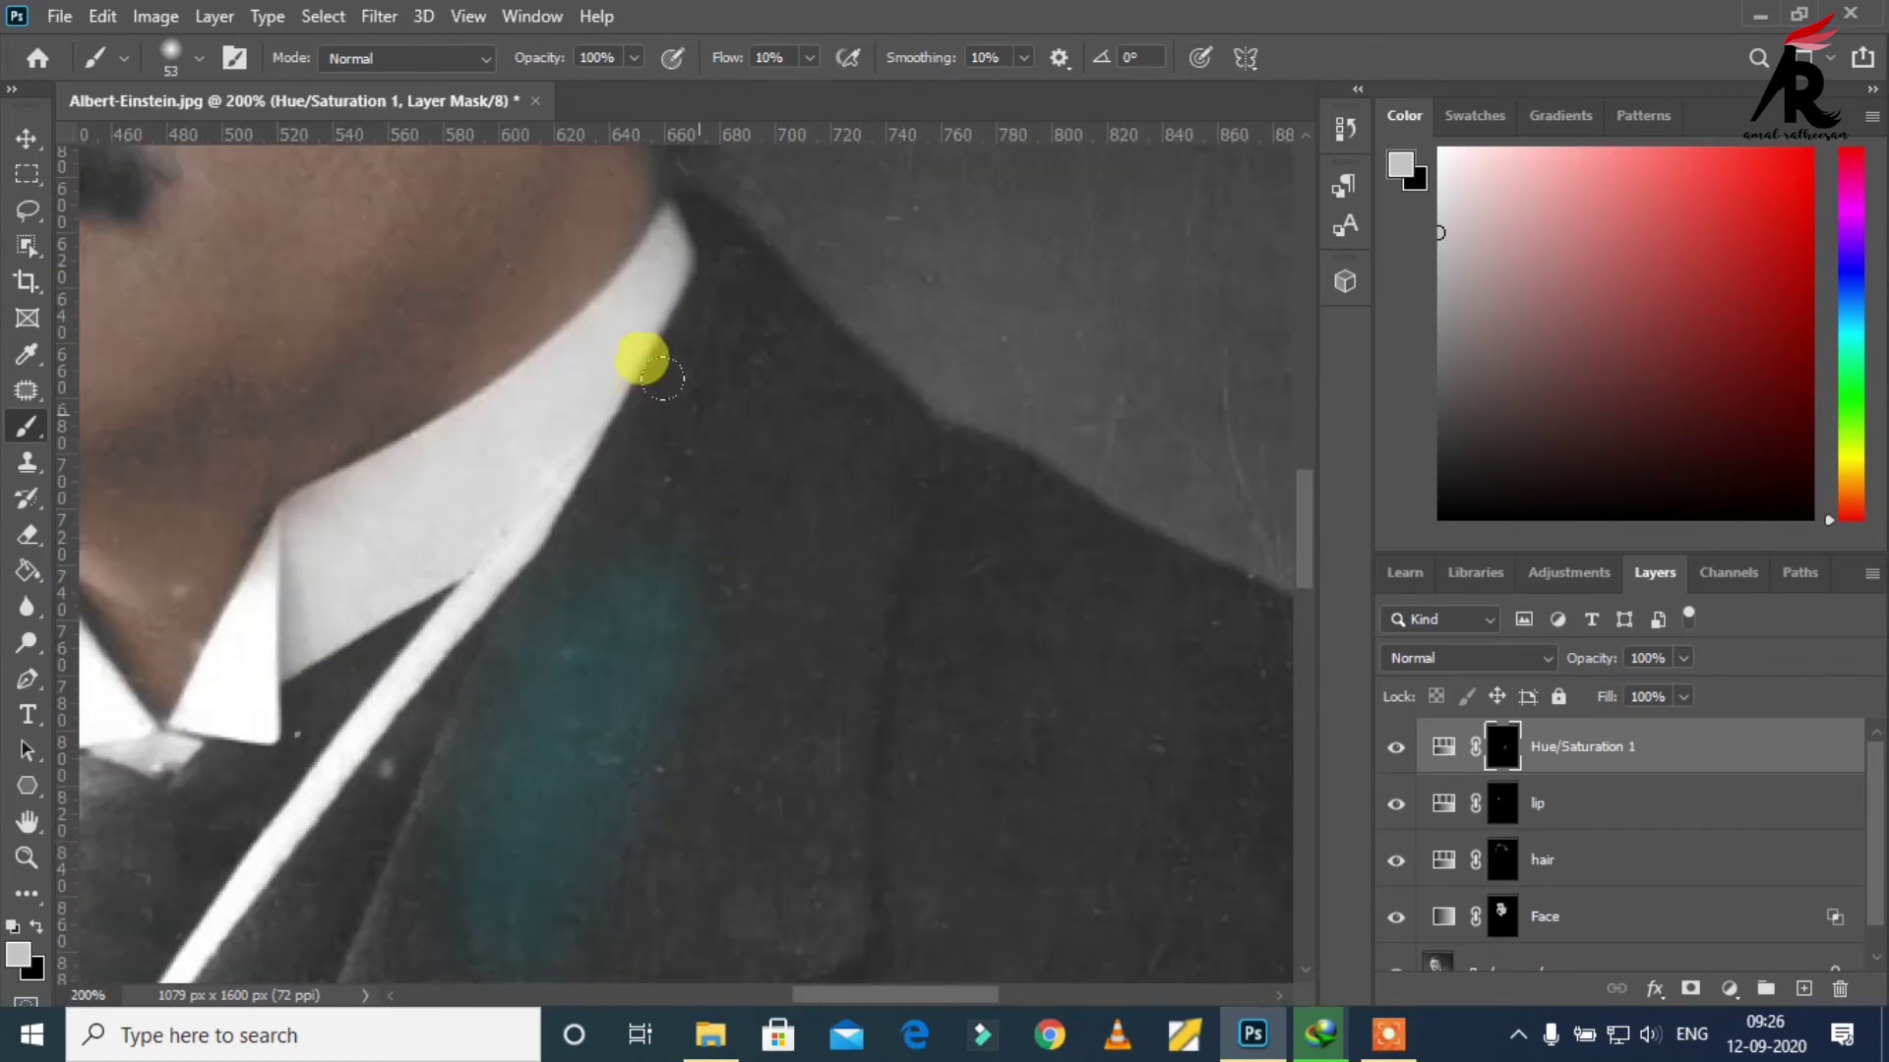
mouse_move(662, 379)
left_mouse_down()
mouse_move(804, 522)
mouse_move(750, 483)
mouse_move(791, 587)
left_mouse_up()
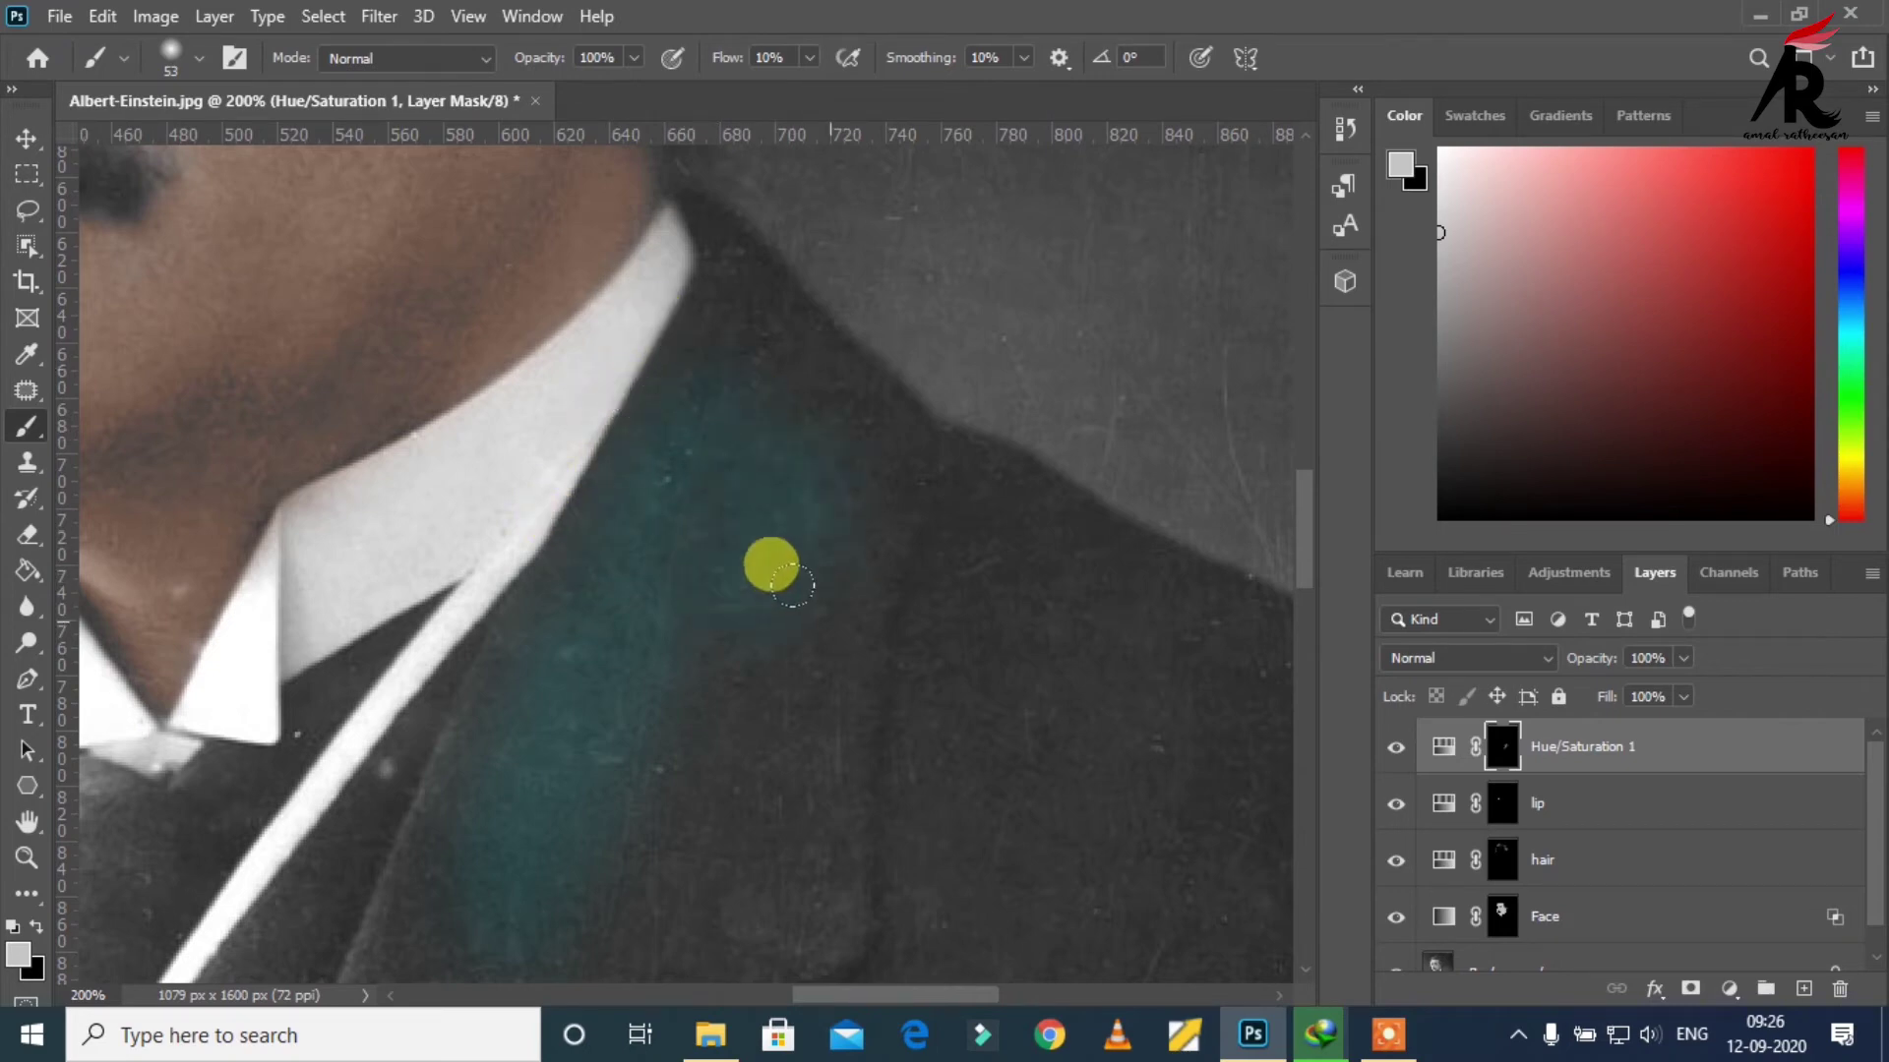
scroll(797, 605, "down", 1)
scroll(797, 610, "down", 1)
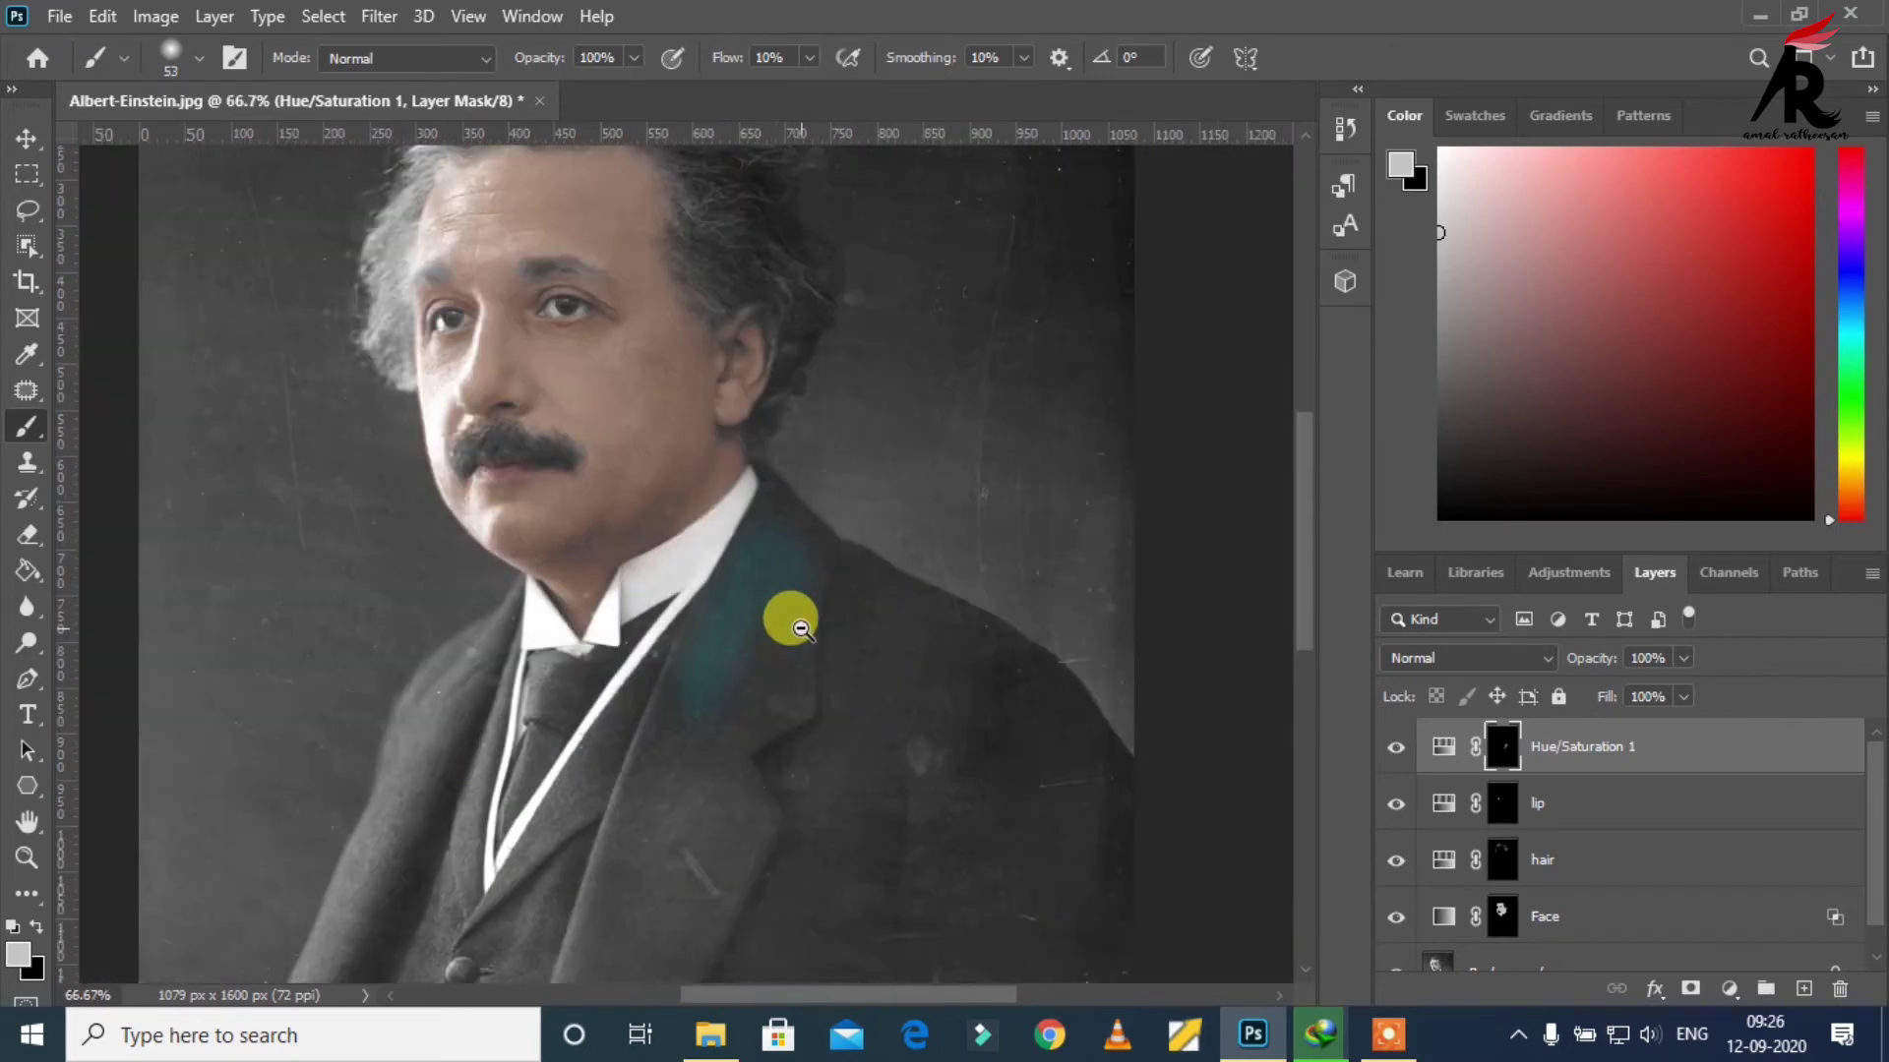
scroll(797, 634, "down", 1)
mouse_move(799, 641)
left_mouse_down()
mouse_move(759, 307)
mouse_move(809, 456)
mouse_move(931, 635)
left_mouse_up()
right_click(751, 492)
left_click(675, 439)
mouse_move(675, 439)
left_mouse_down()
mouse_move(692, 422)
mouse_move(597, 403)
mouse_move(688, 484)
mouse_move(669, 447)
mouse_move(685, 418)
mouse_move(776, 474)
left_mouse_up()
right_click(823, 488)
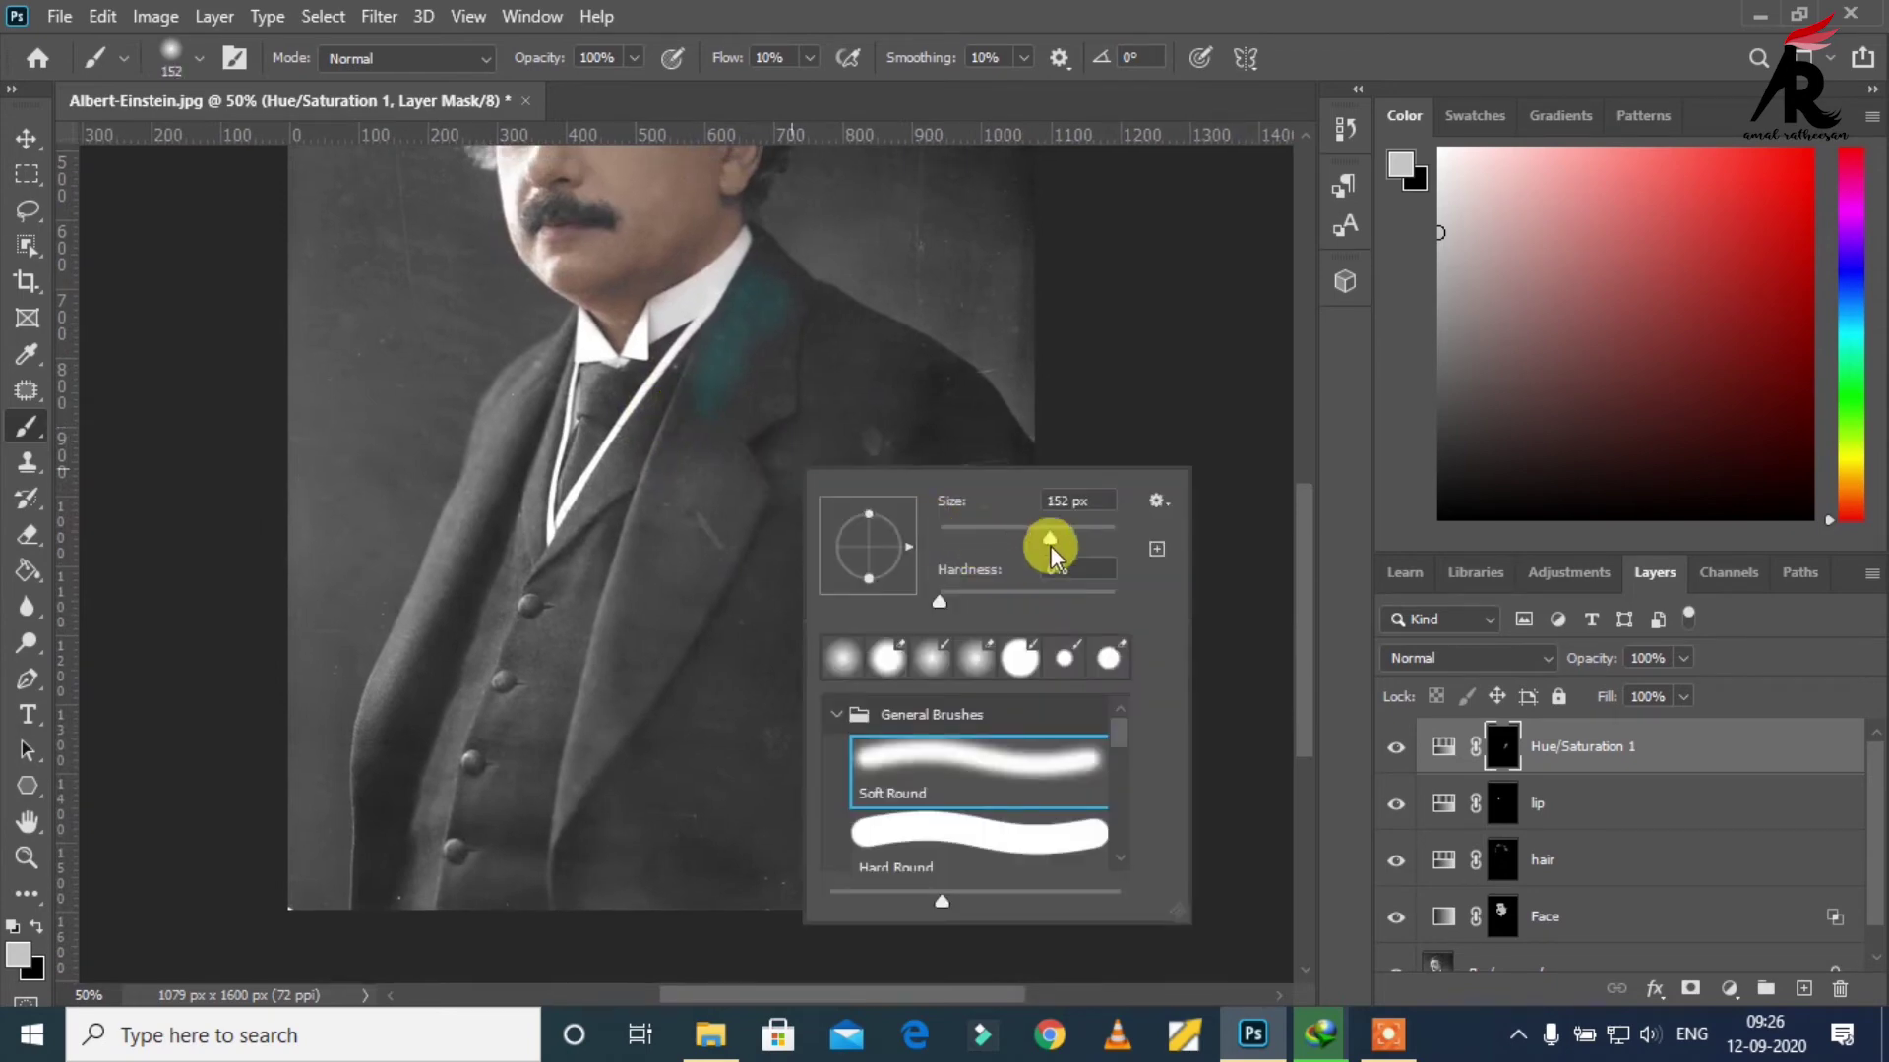
Step: Paint teal over the lapel and toward the right shoulder with a roughly 120 px brush
mouse_move(1031, 545)
left_mouse_down()
mouse_move(1002, 539)
mouse_move(1034, 546)
left_mouse_up()
mouse_move(748, 556)
left_mouse_down()
mouse_move(641, 604)
mouse_move(667, 504)
mouse_move(625, 487)
mouse_move(662, 406)
mouse_move(547, 664)
mouse_move(547, 618)
mouse_move(508, 653)
mouse_move(494, 814)
mouse_move(544, 687)
mouse_move(532, 880)
mouse_move(655, 534)
mouse_move(645, 492)
mouse_move(570, 630)
mouse_move(739, 408)
mouse_move(743, 561)
mouse_move(721, 522)
mouse_move(636, 799)
mouse_move(670, 674)
mouse_move(531, 895)
mouse_move(528, 713)
mouse_move(418, 905)
mouse_move(544, 577)
mouse_move(524, 630)
mouse_move(602, 660)
mouse_move(560, 744)
mouse_move(687, 783)
mouse_move(662, 689)
mouse_move(603, 905)
mouse_move(485, 905)
mouse_move(654, 892)
mouse_move(733, 864)
mouse_move(708, 865)
mouse_move(767, 889)
mouse_move(737, 978)
mouse_move(721, 641)
mouse_move(747, 559)
mouse_move(878, 956)
mouse_move(767, 737)
mouse_move(689, 738)
mouse_move(730, 495)
mouse_move(802, 596)
mouse_move(942, 902)
mouse_move(922, 868)
mouse_move(1024, 930)
mouse_move(940, 556)
mouse_move(1040, 626)
mouse_move(919, 444)
mouse_move(762, 393)
mouse_move(902, 572)
mouse_move(981, 897)
mouse_move(785, 510)
mouse_move(817, 613)
mouse_move(801, 590)
mouse_move(742, 404)
mouse_move(687, 417)
mouse_move(693, 401)
mouse_move(661, 435)
mouse_move(791, 409)
mouse_move(801, 338)
mouse_move(872, 353)
mouse_move(969, 442)
mouse_move(994, 493)
mouse_move(881, 485)
mouse_move(828, 652)
mouse_move(887, 473)
mouse_move(975, 721)
mouse_move(1019, 661)
mouse_move(889, 436)
mouse_move(897, 601)
mouse_move(843, 639)
mouse_move(864, 686)
mouse_move(935, 644)
mouse_move(1003, 810)
mouse_move(1020, 582)
mouse_move(983, 466)
mouse_move(1023, 539)
mouse_move(756, 510)
mouse_move(751, 647)
mouse_move(774, 425)
mouse_move(758, 328)
mouse_move(898, 725)
mouse_move(865, 552)
mouse_move(948, 928)
mouse_move(629, 900)
mouse_move(526, 866)
mouse_move(590, 571)
mouse_move(530, 781)
mouse_move(531, 877)
mouse_move(732, 469)
mouse_move(752, 378)
mouse_move(661, 662)
mouse_move(851, 649)
mouse_move(806, 641)
mouse_move(729, 881)
mouse_move(891, 577)
left_mouse_up()
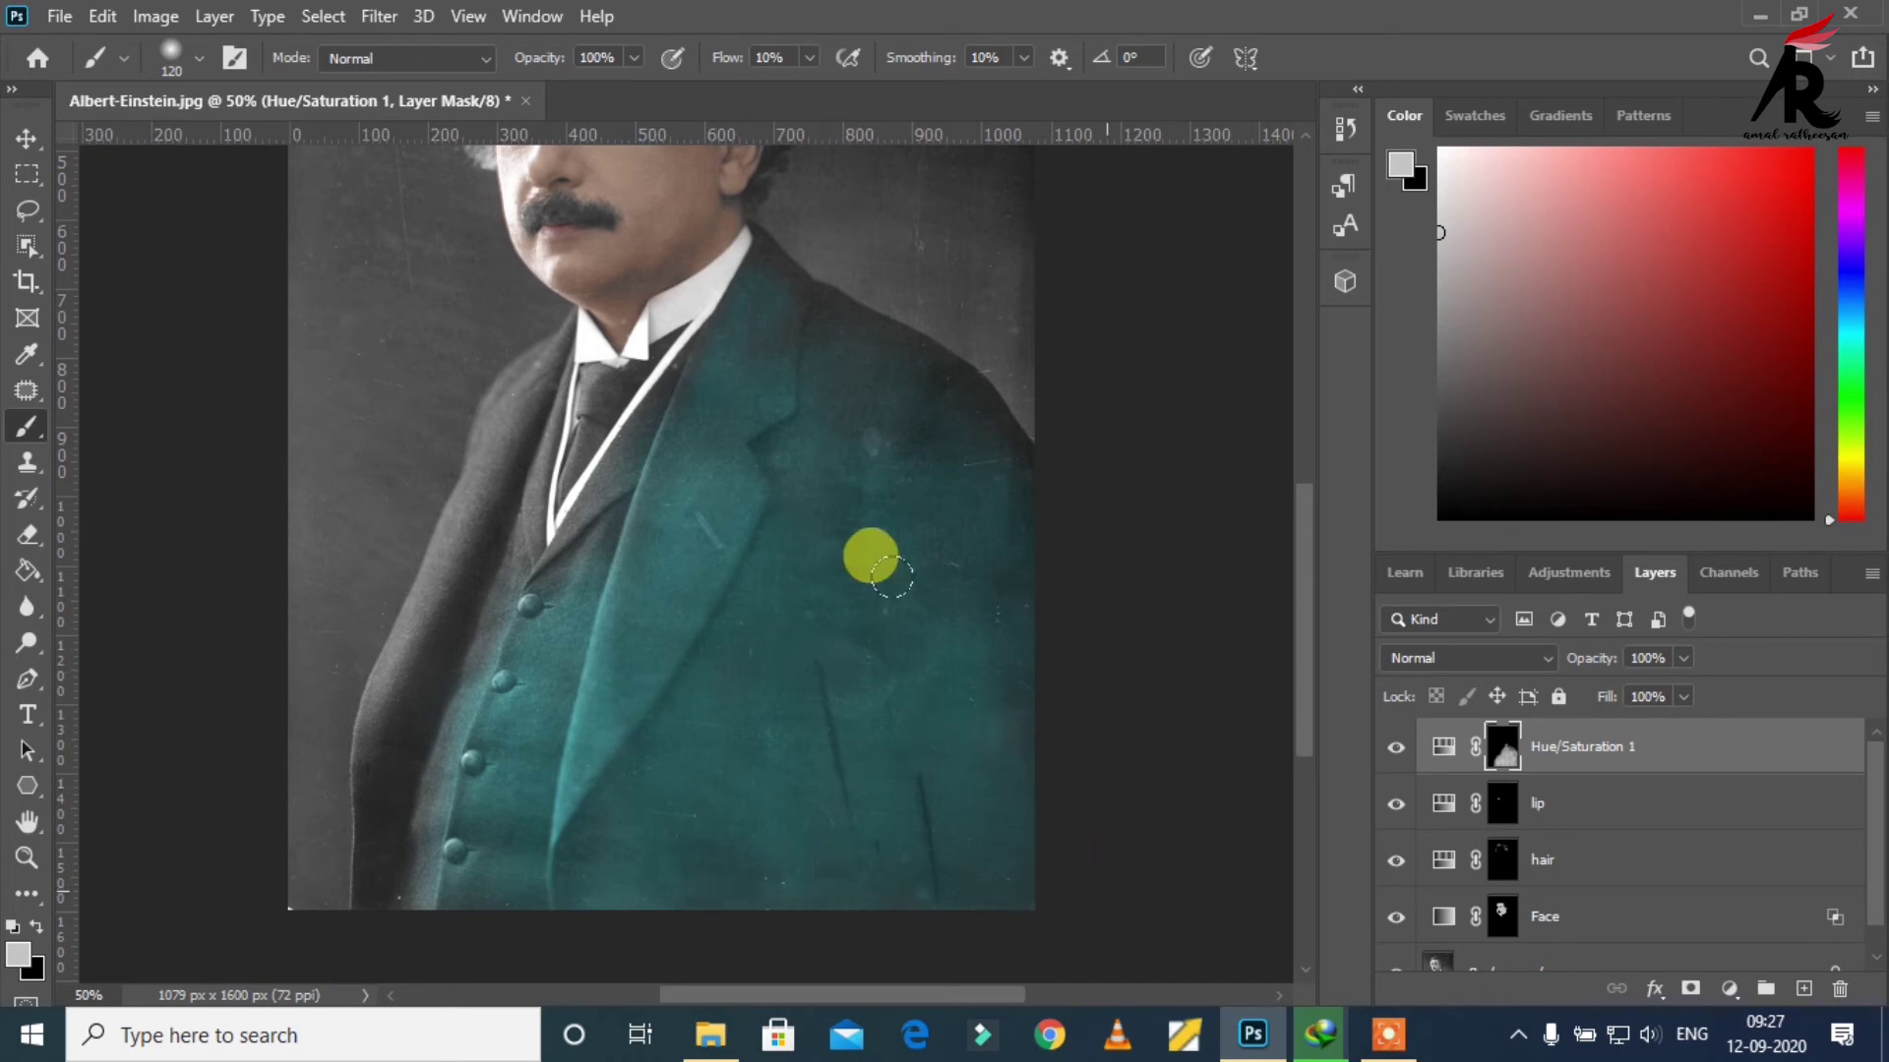
left_click(855, 551)
left_click(801, 446)
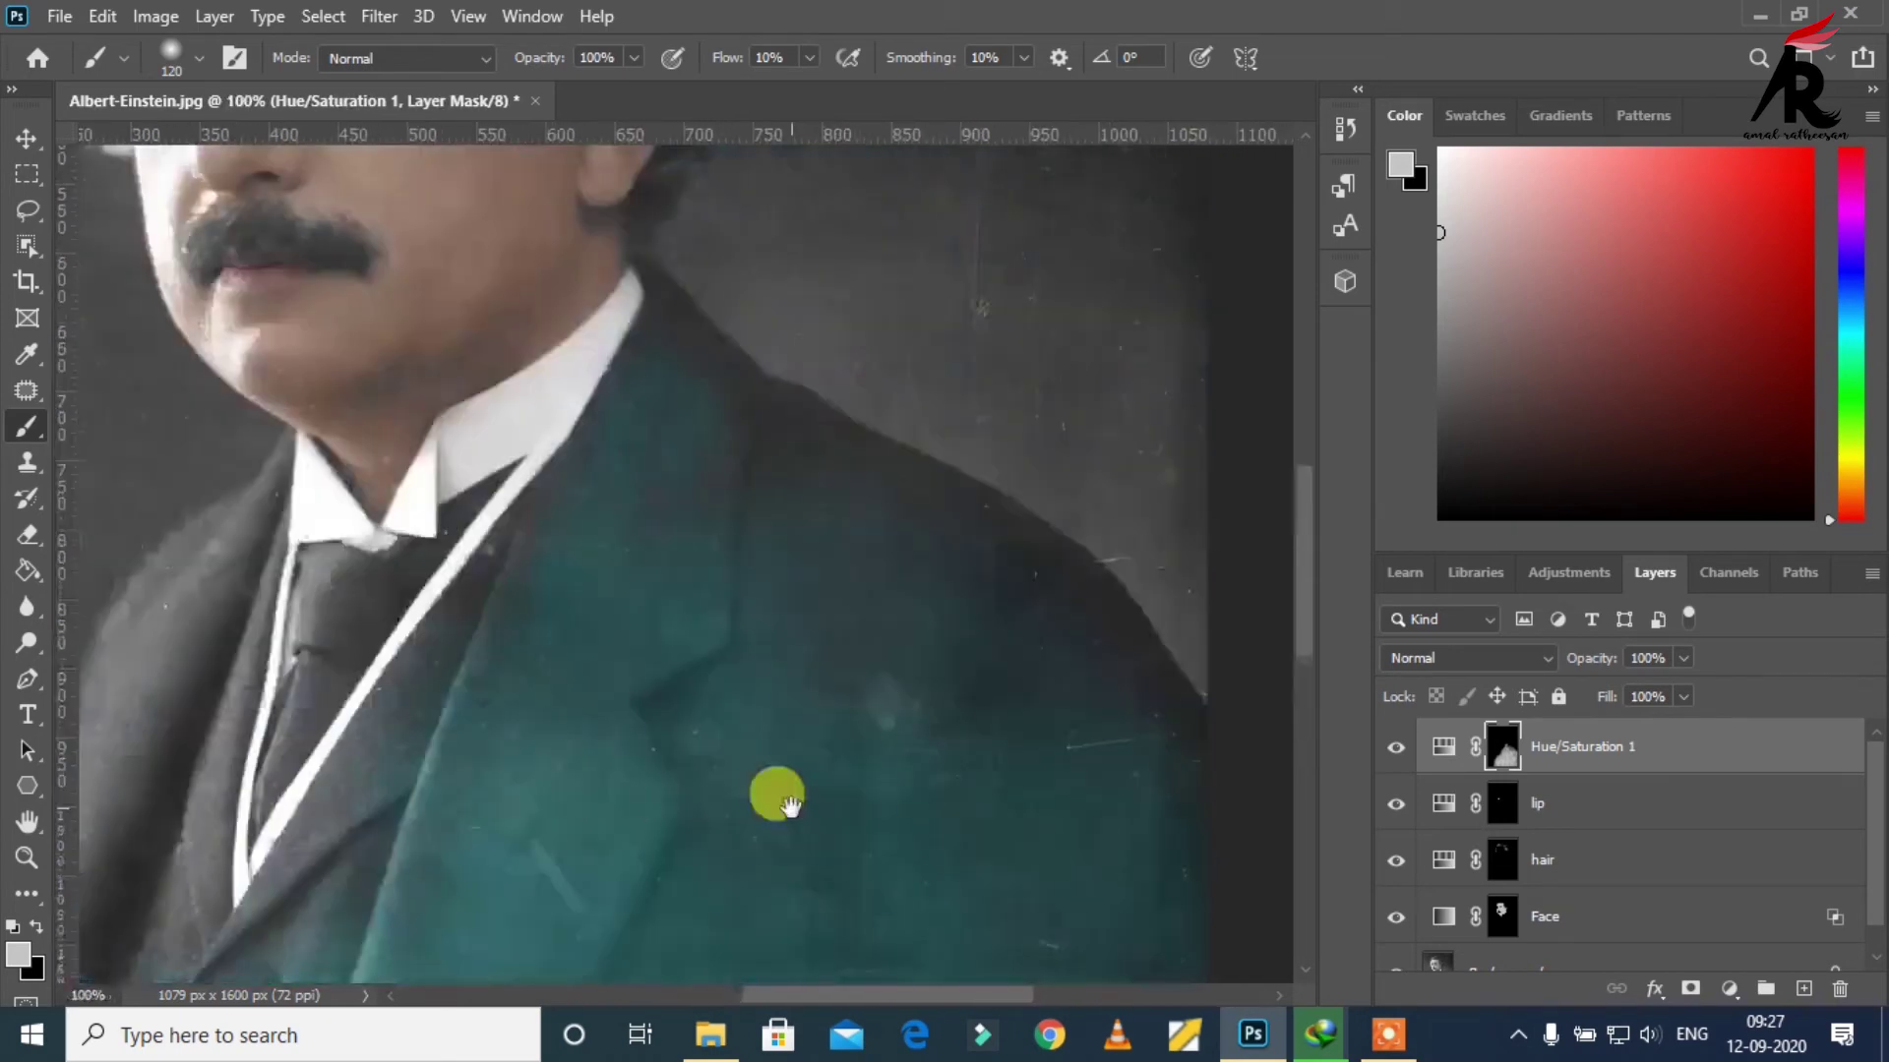
mouse_move(776, 793)
left_mouse_down()
mouse_move(771, 603)
mouse_move(393, 531)
mouse_move(274, 763)
mouse_move(296, 669)
mouse_move(253, 684)
mouse_move(338, 612)
mouse_move(489, 410)
mouse_move(430, 438)
mouse_move(409, 426)
mouse_move(522, 350)
mouse_move(717, 348)
mouse_move(695, 295)
mouse_move(1045, 540)
mouse_move(776, 316)
mouse_move(1021, 464)
left_mouse_up()
mouse_move(840, 485)
left_mouse_down()
mouse_move(858, 697)
mouse_move(612, 486)
mouse_move(721, 516)
left_mouse_up()
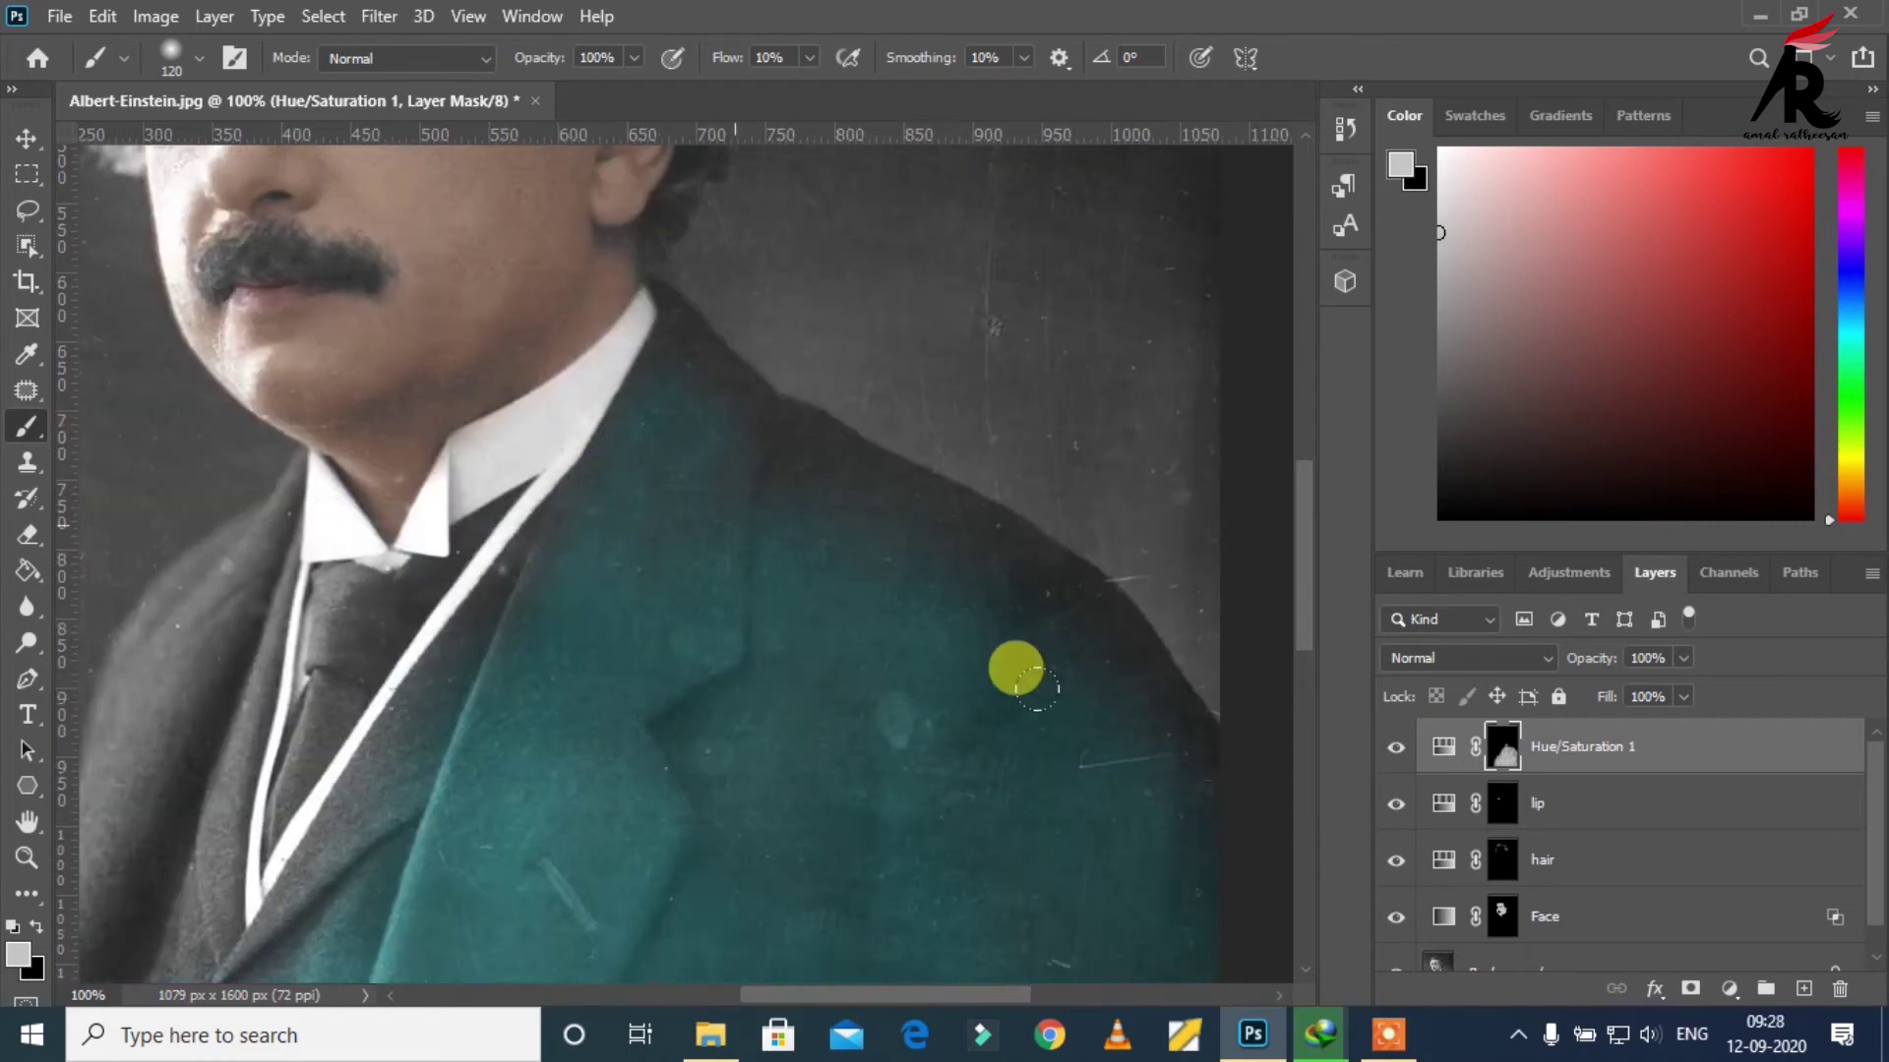
Step: With a smaller brush, paint teal along the lapel edge and up beside the collar
right_click(865, 667)
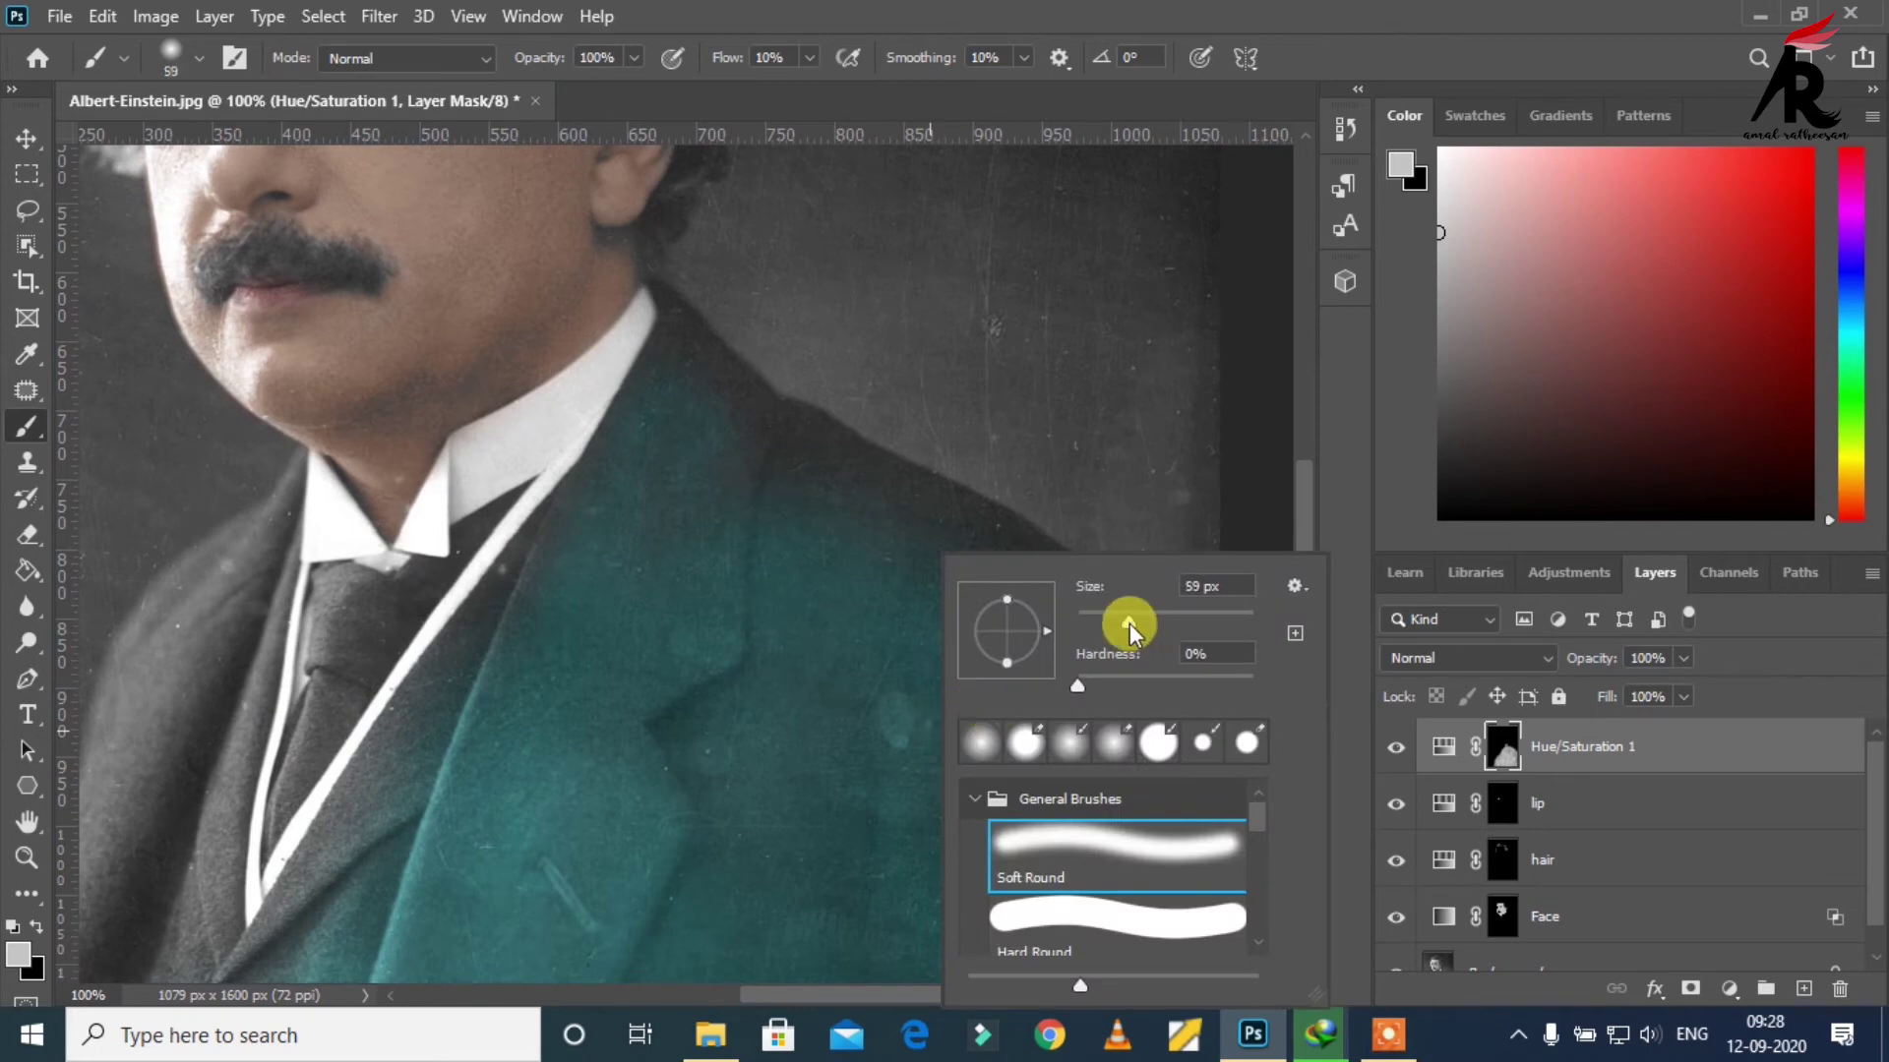
left_click_drag(1129, 622, 1113, 622)
left_click(605, 532)
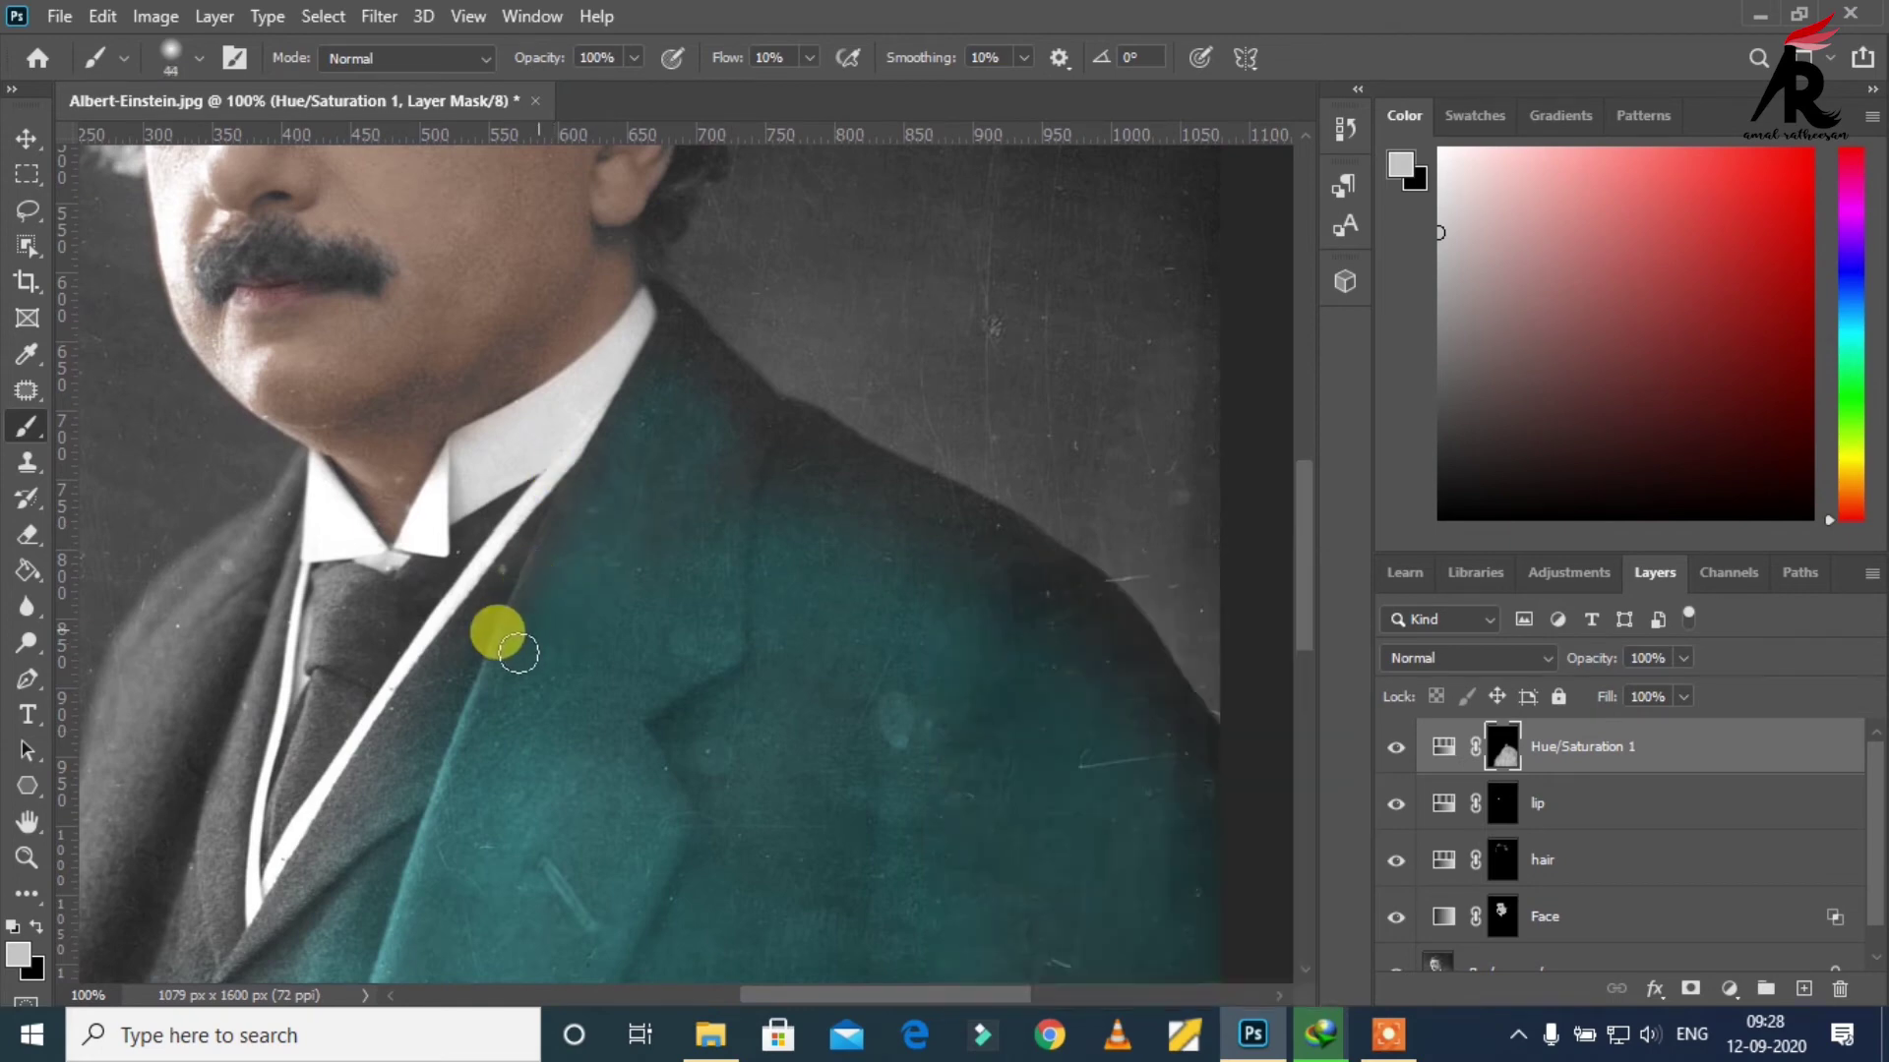
left_click_drag(519, 654, 638, 500)
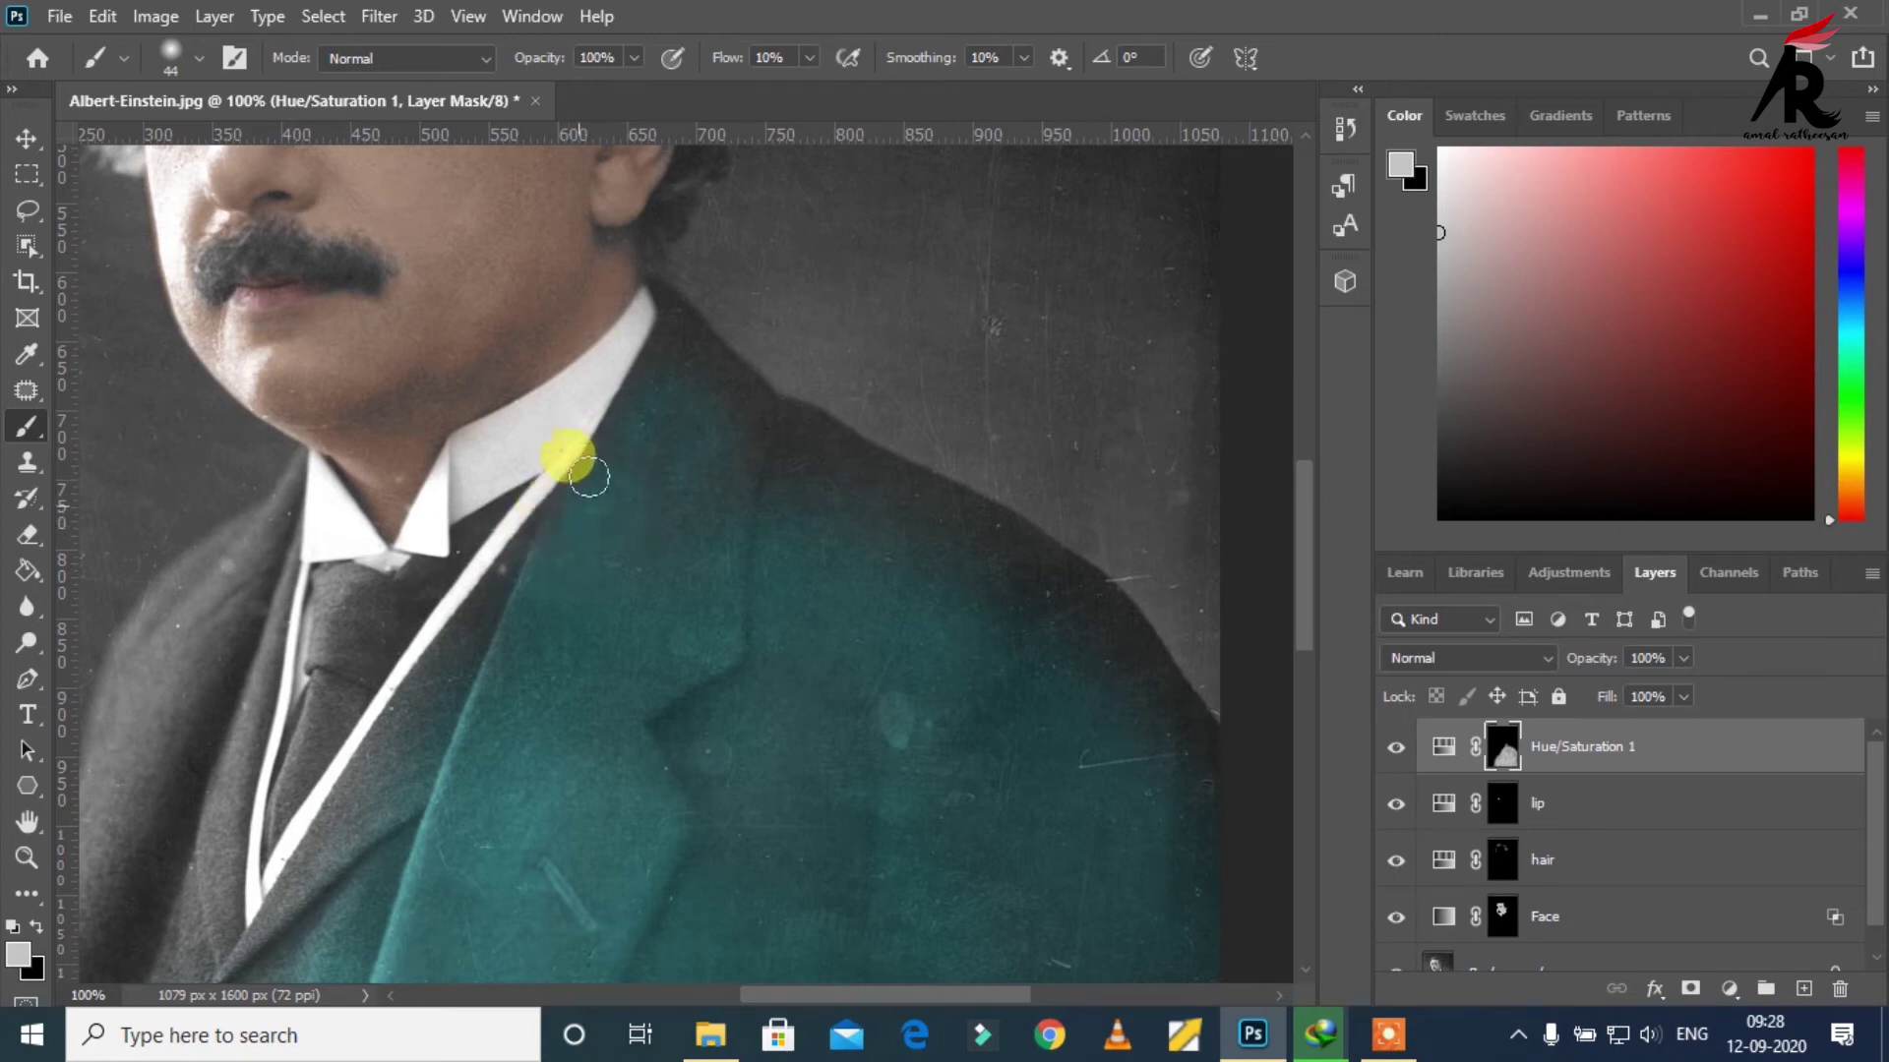
mouse_move(622, 439)
left_mouse_down()
mouse_move(660, 367)
mouse_move(725, 401)
mouse_move(709, 363)
mouse_move(767, 434)
mouse_move(739, 382)
mouse_move(787, 436)
mouse_move(765, 421)
mouse_move(852, 452)
mouse_move(787, 405)
mouse_move(987, 548)
mouse_move(945, 500)
mouse_move(1024, 548)
mouse_move(1003, 548)
mouse_move(1024, 535)
mouse_move(1013, 548)
mouse_move(1121, 666)
mouse_move(1079, 569)
mouse_move(1223, 797)
mouse_move(1095, 594)
mouse_move(969, 531)
mouse_move(1016, 586)
mouse_move(800, 502)
mouse_move(898, 538)
mouse_move(1096, 675)
mouse_move(1214, 856)
mouse_move(718, 472)
mouse_move(699, 401)
left_mouse_up()
mouse_move(679, 325)
left_mouse_down()
mouse_move(565, 561)
mouse_move(661, 435)
mouse_move(653, 511)
mouse_move(758, 488)
mouse_move(1042, 662)
mouse_move(866, 512)
mouse_move(842, 457)
mouse_move(978, 518)
mouse_move(1092, 640)
mouse_move(758, 537)
mouse_move(700, 422)
left_mouse_up()
Step: Zoom in and, with a finer brush, paint teal along the collar and shoulder edges
key("ctrl+plus")
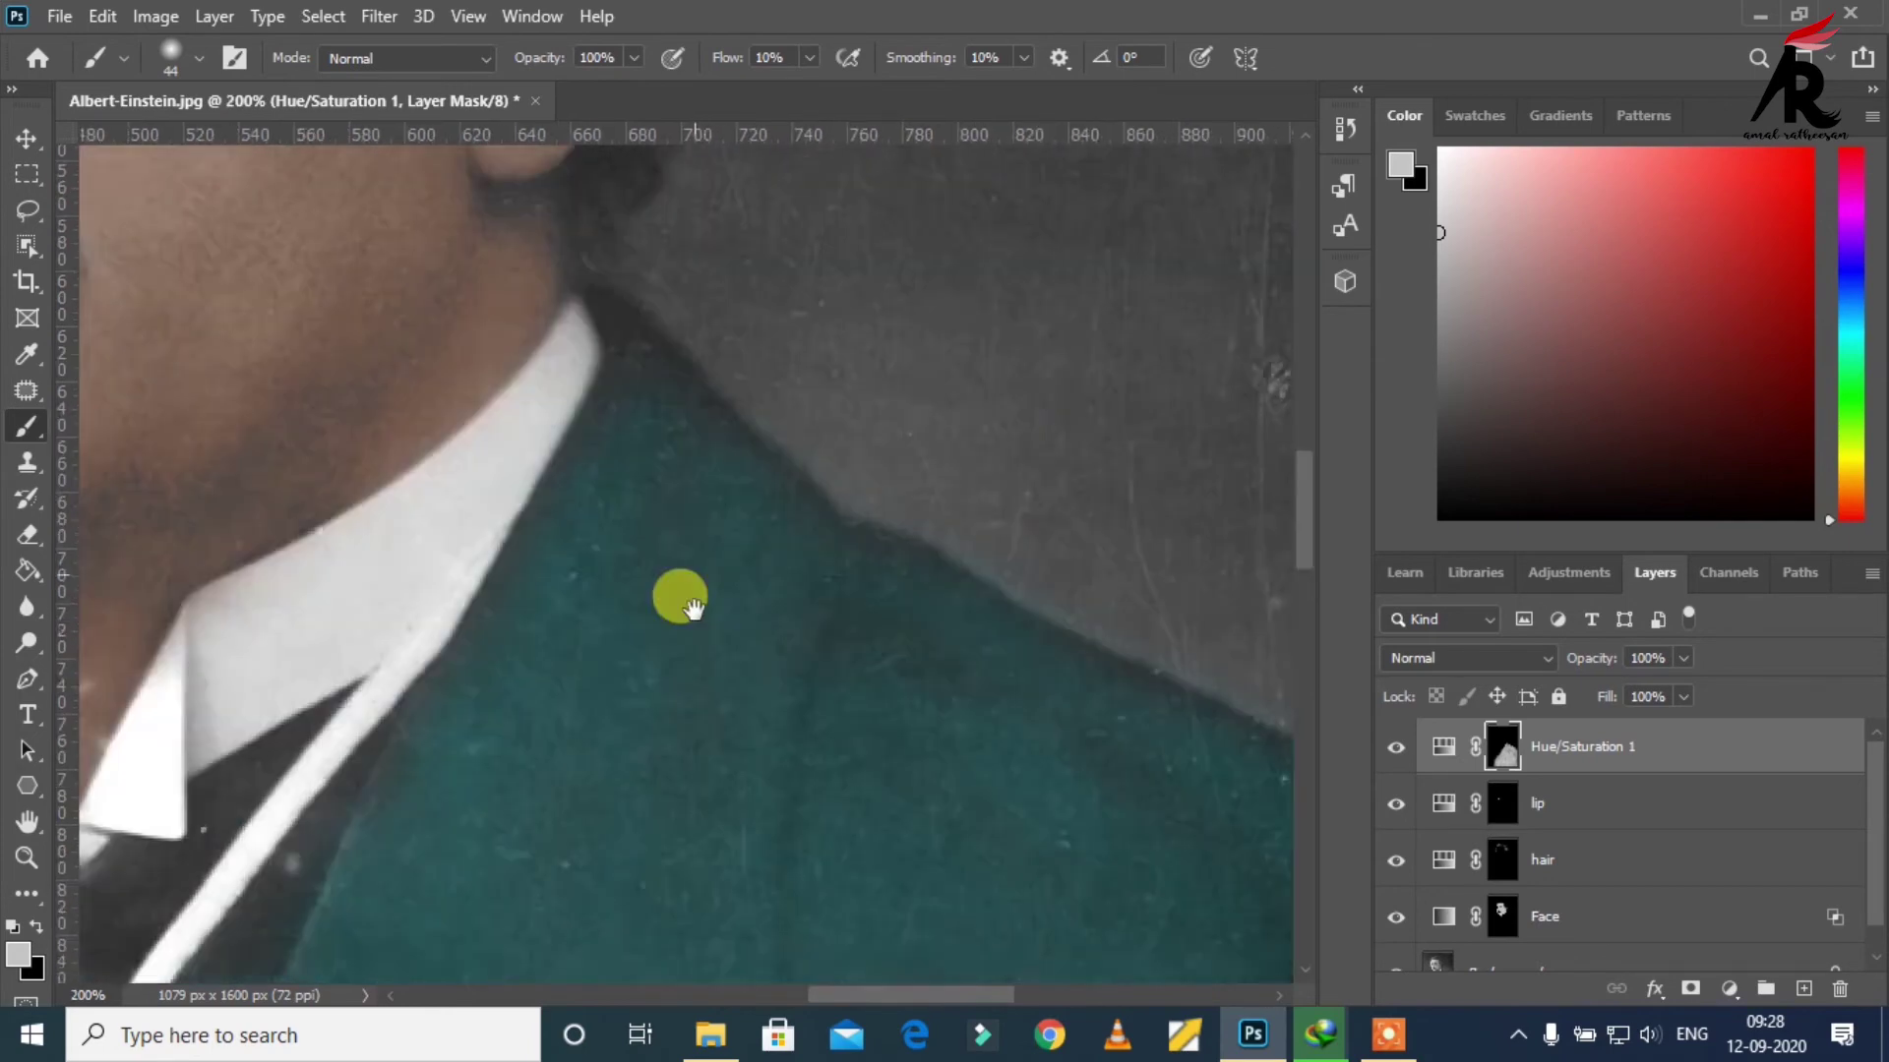
left_click_drag(693, 608, 694, 684)
right_click(907, 600)
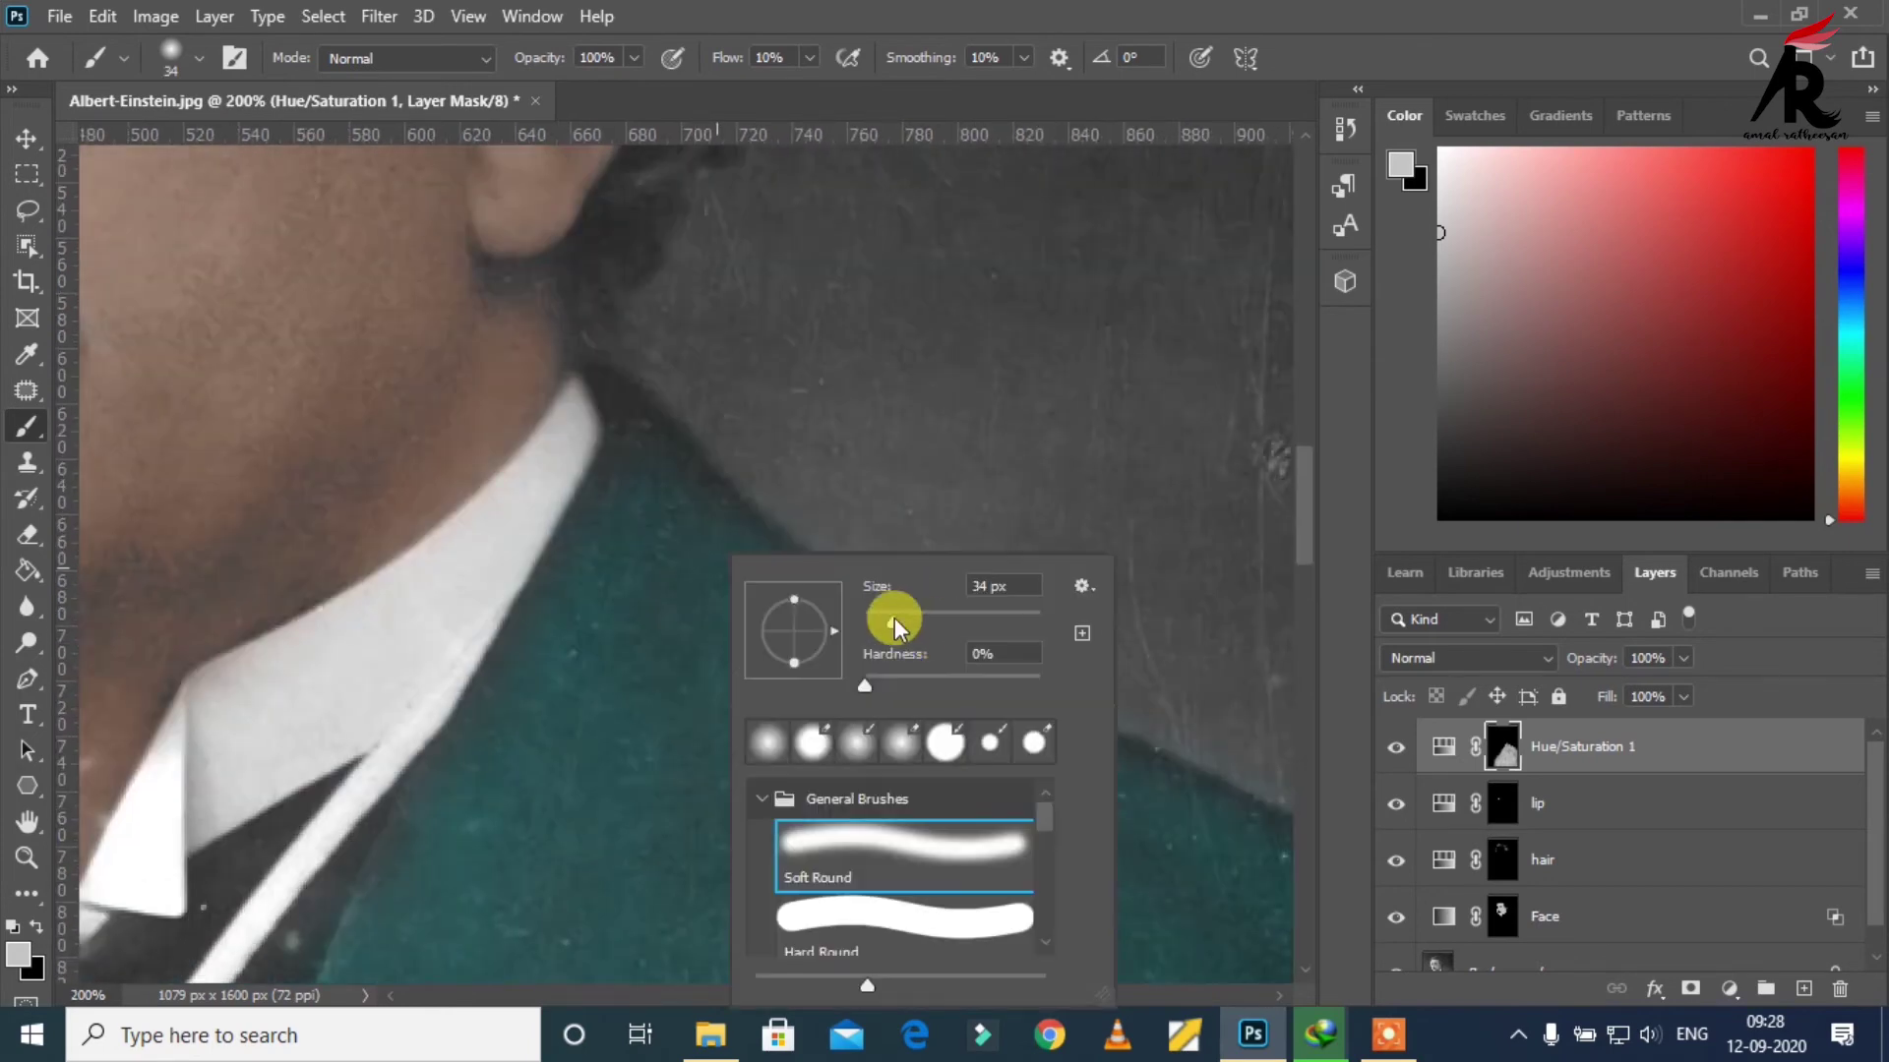
left_click_drag(894, 627, 884, 618)
left_click(511, 652)
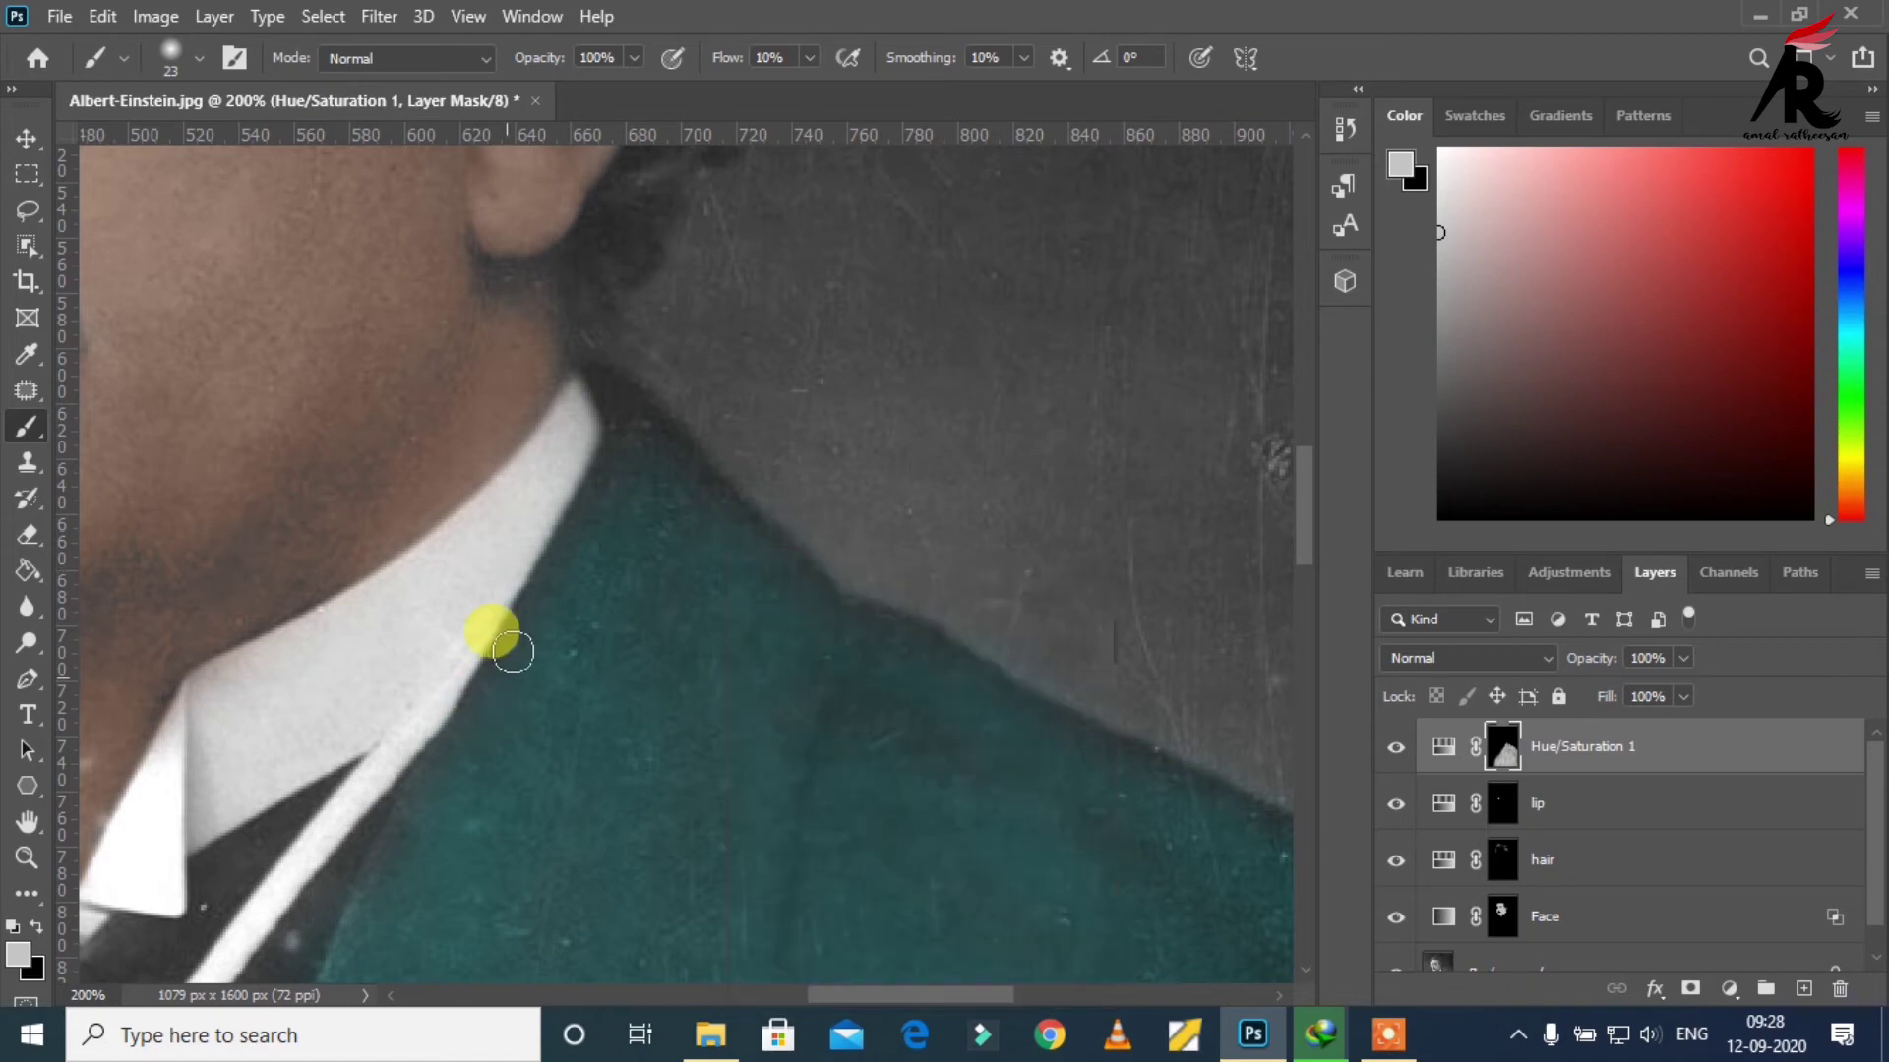
left_click_drag(571, 553, 610, 494)
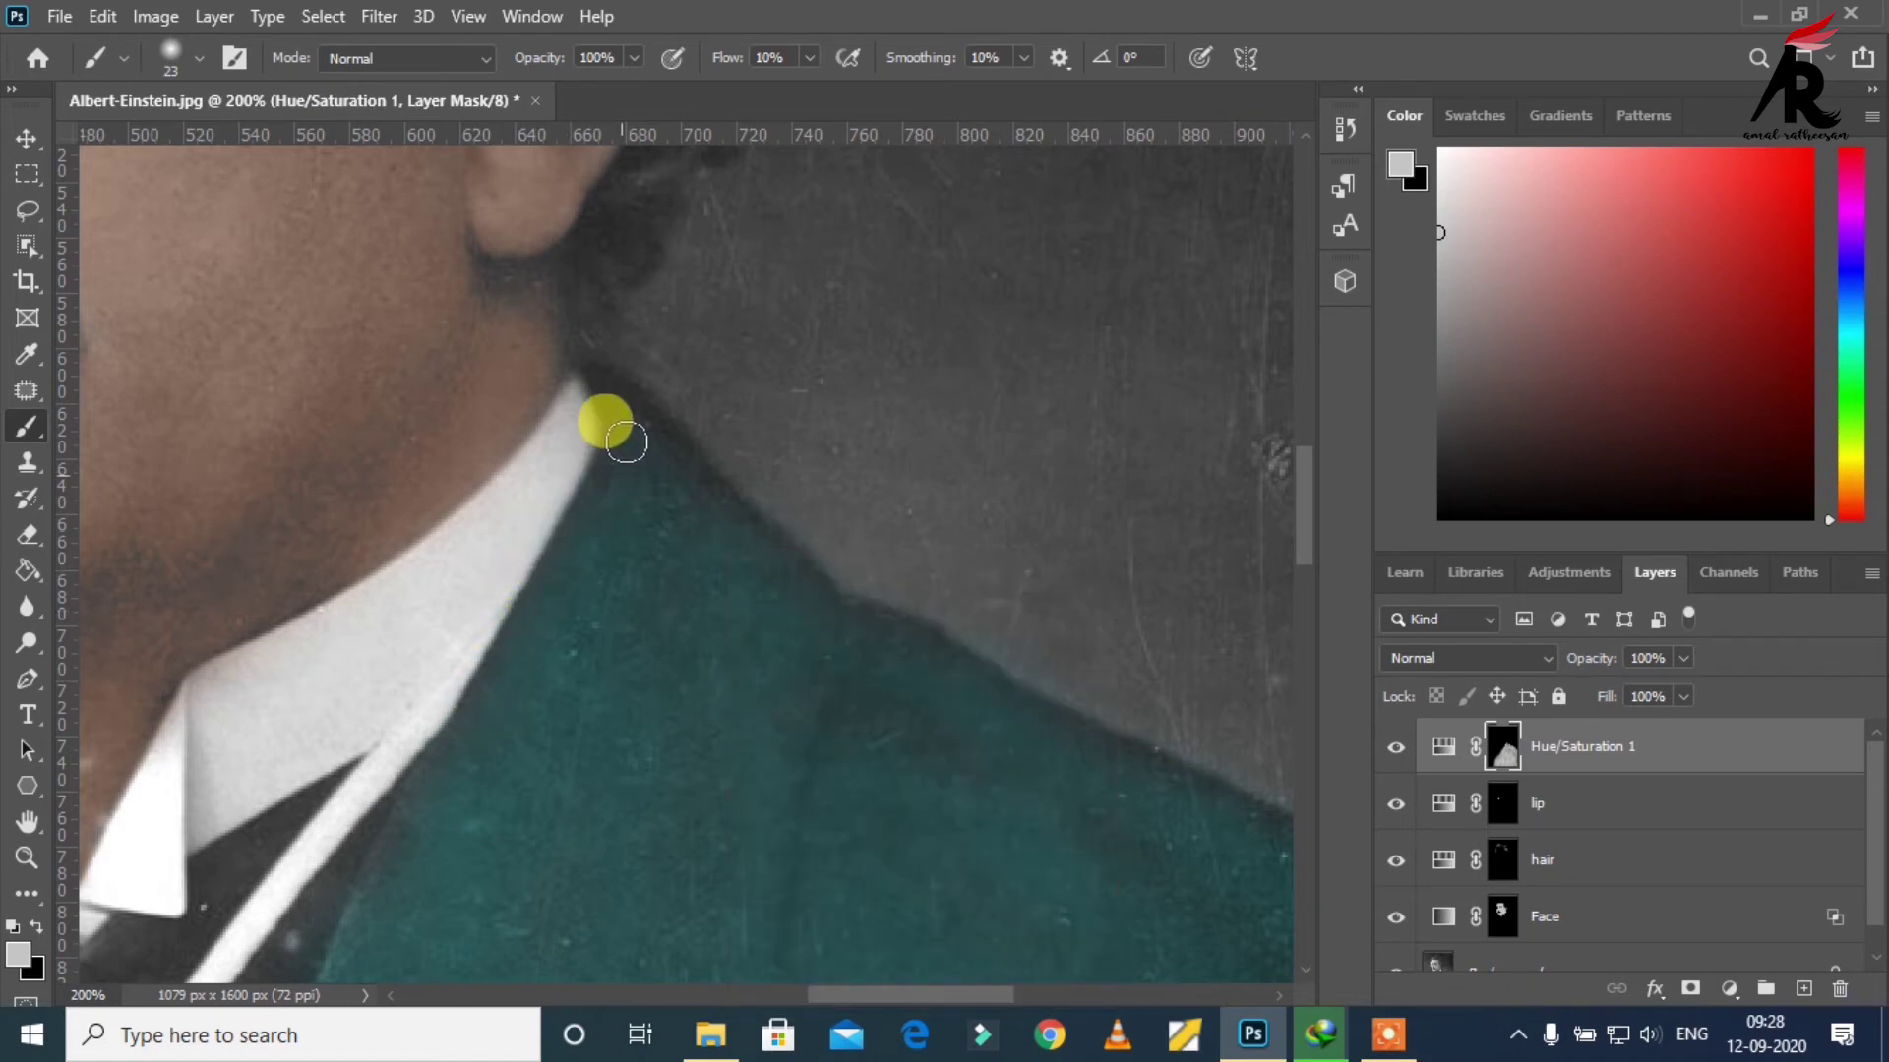
left_click_drag(628, 416, 952, 785)
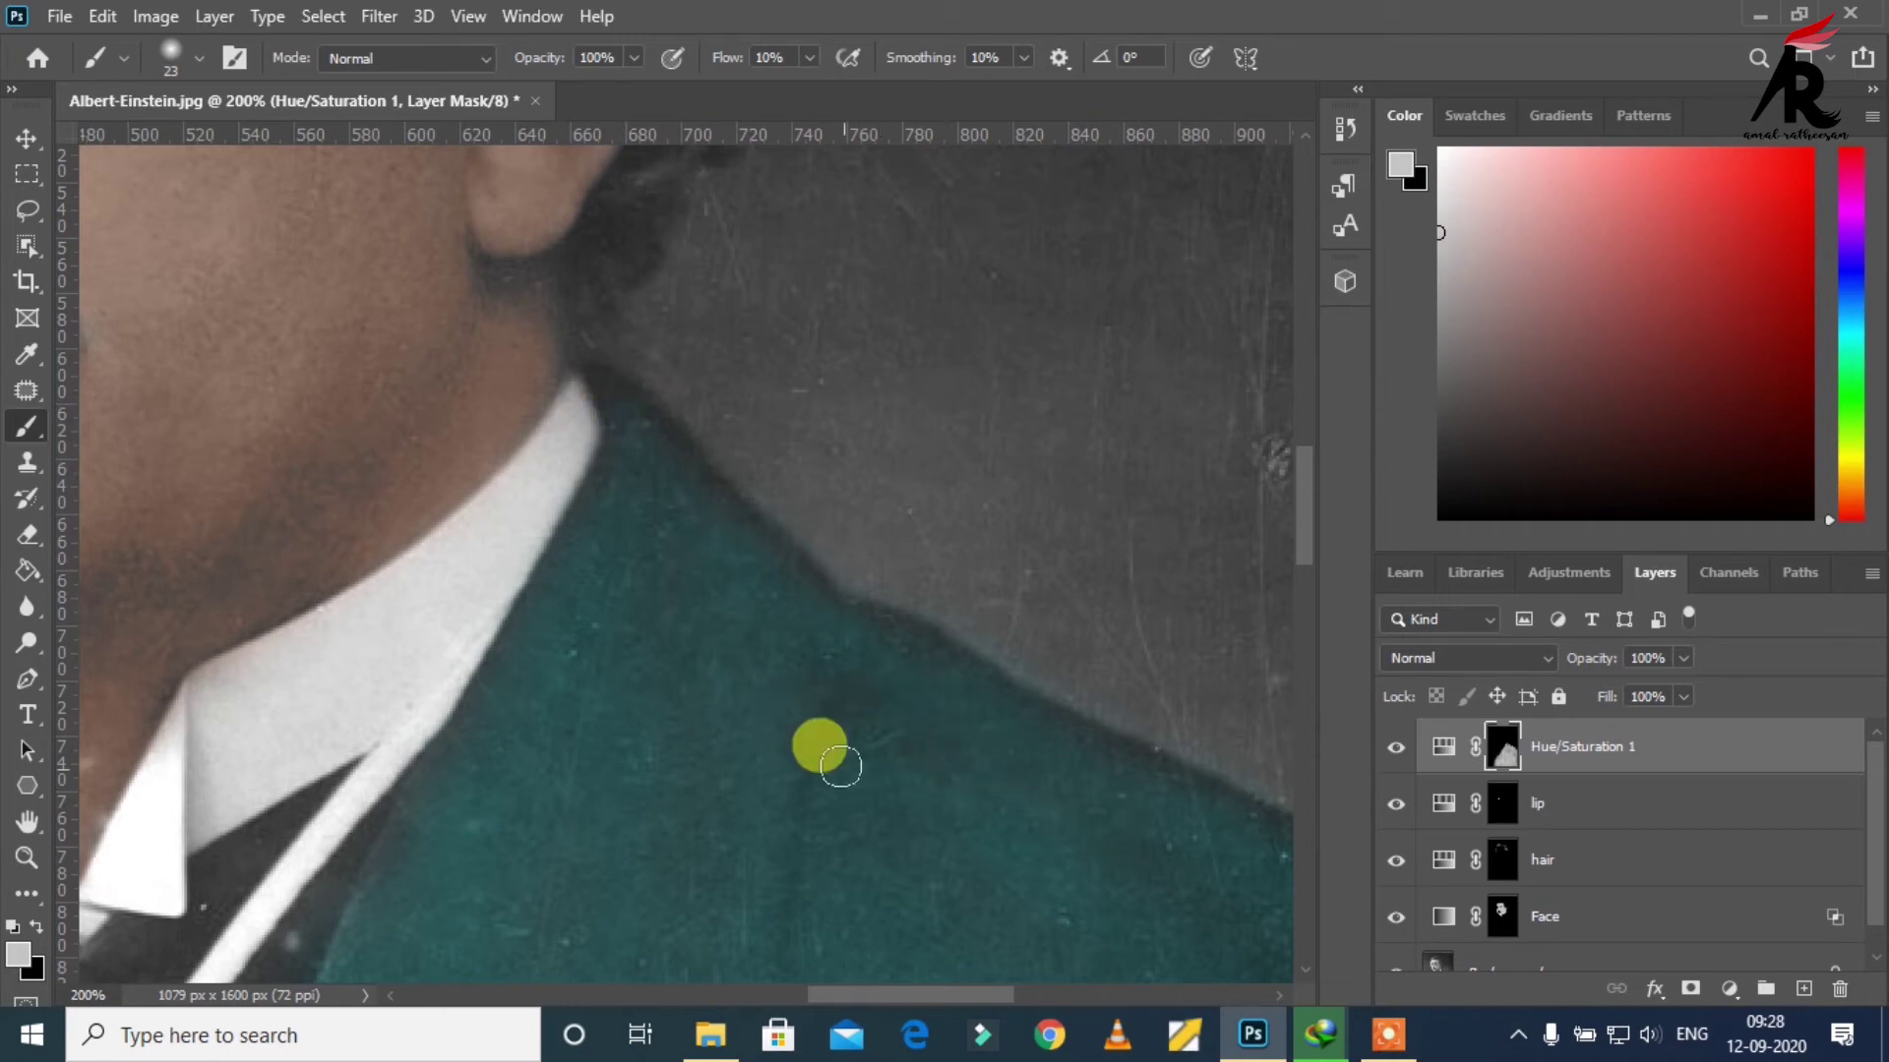
left_click_drag(951, 785, 748, 750)
Step: Paint teal up the lapel so it reaches the white lapel edge
left_click(748, 751, "ctrl+alt")
left_click(751, 756, "alt")
left_click(754, 763, "alt")
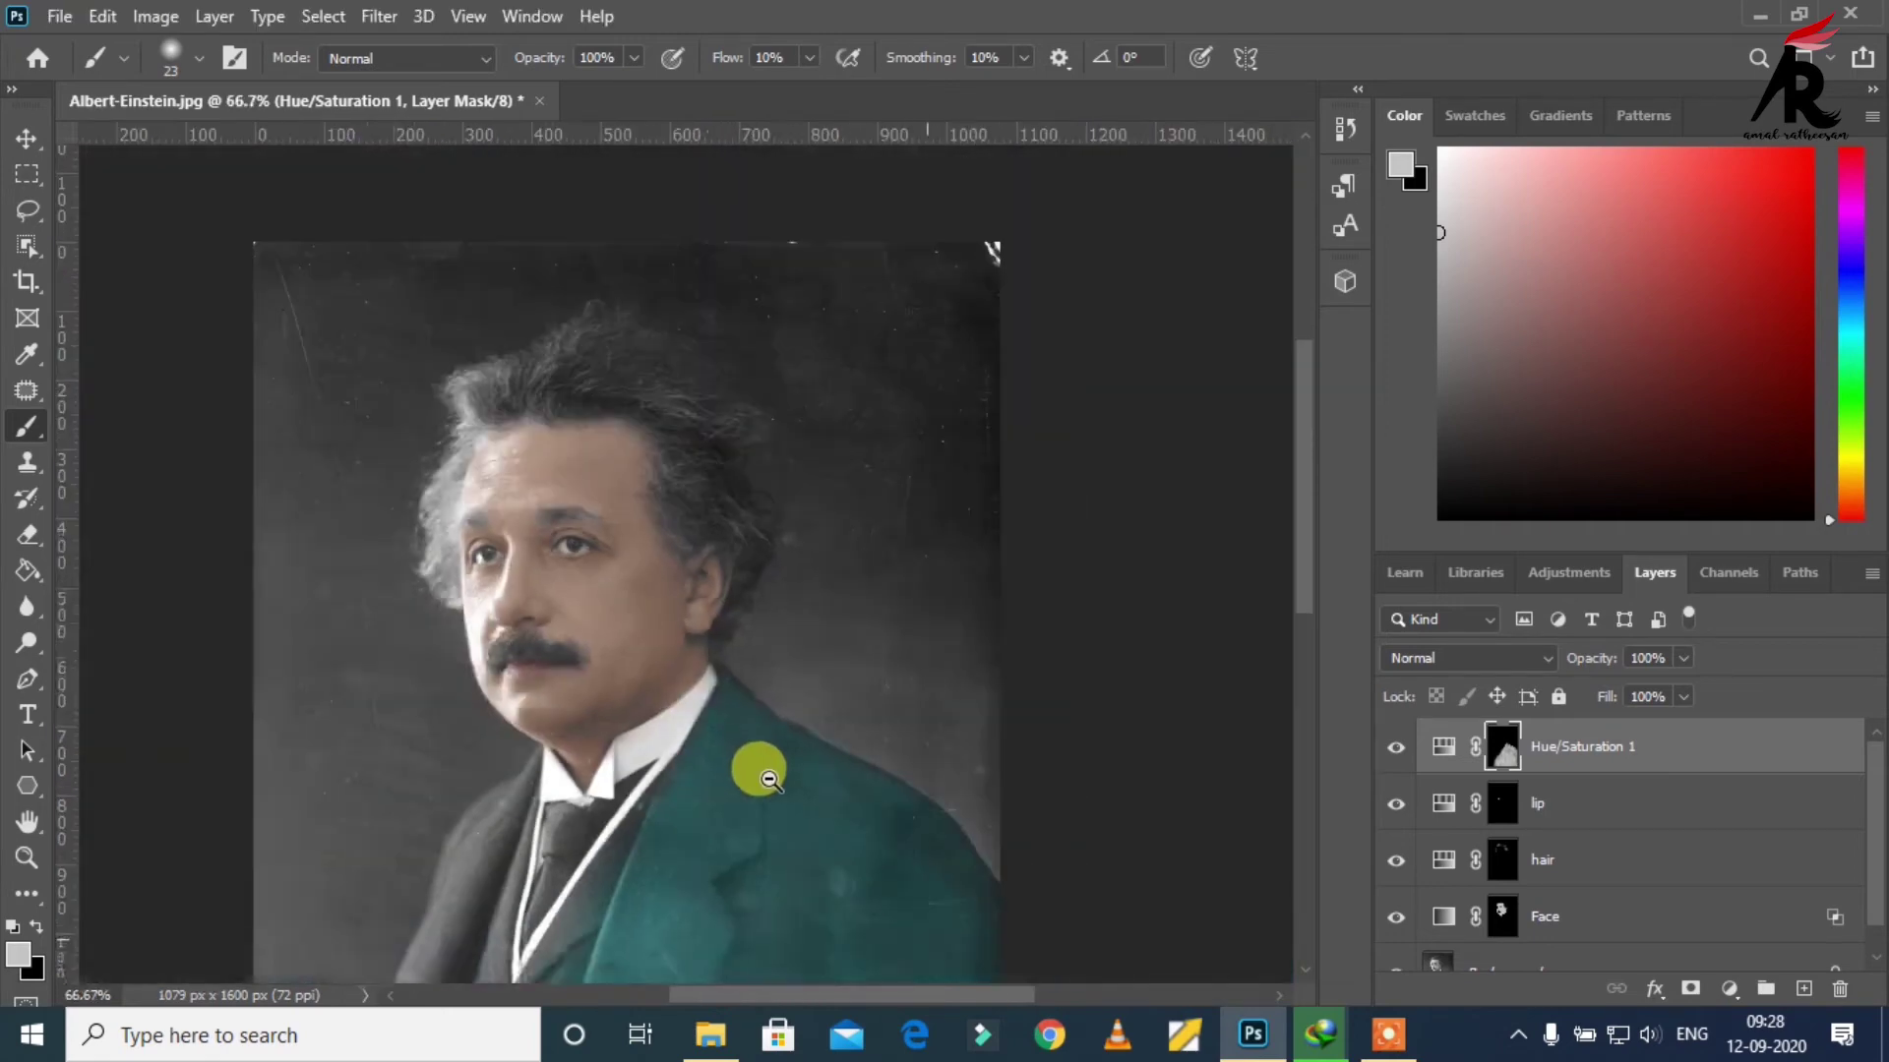
left_click(800, 833, "alt")
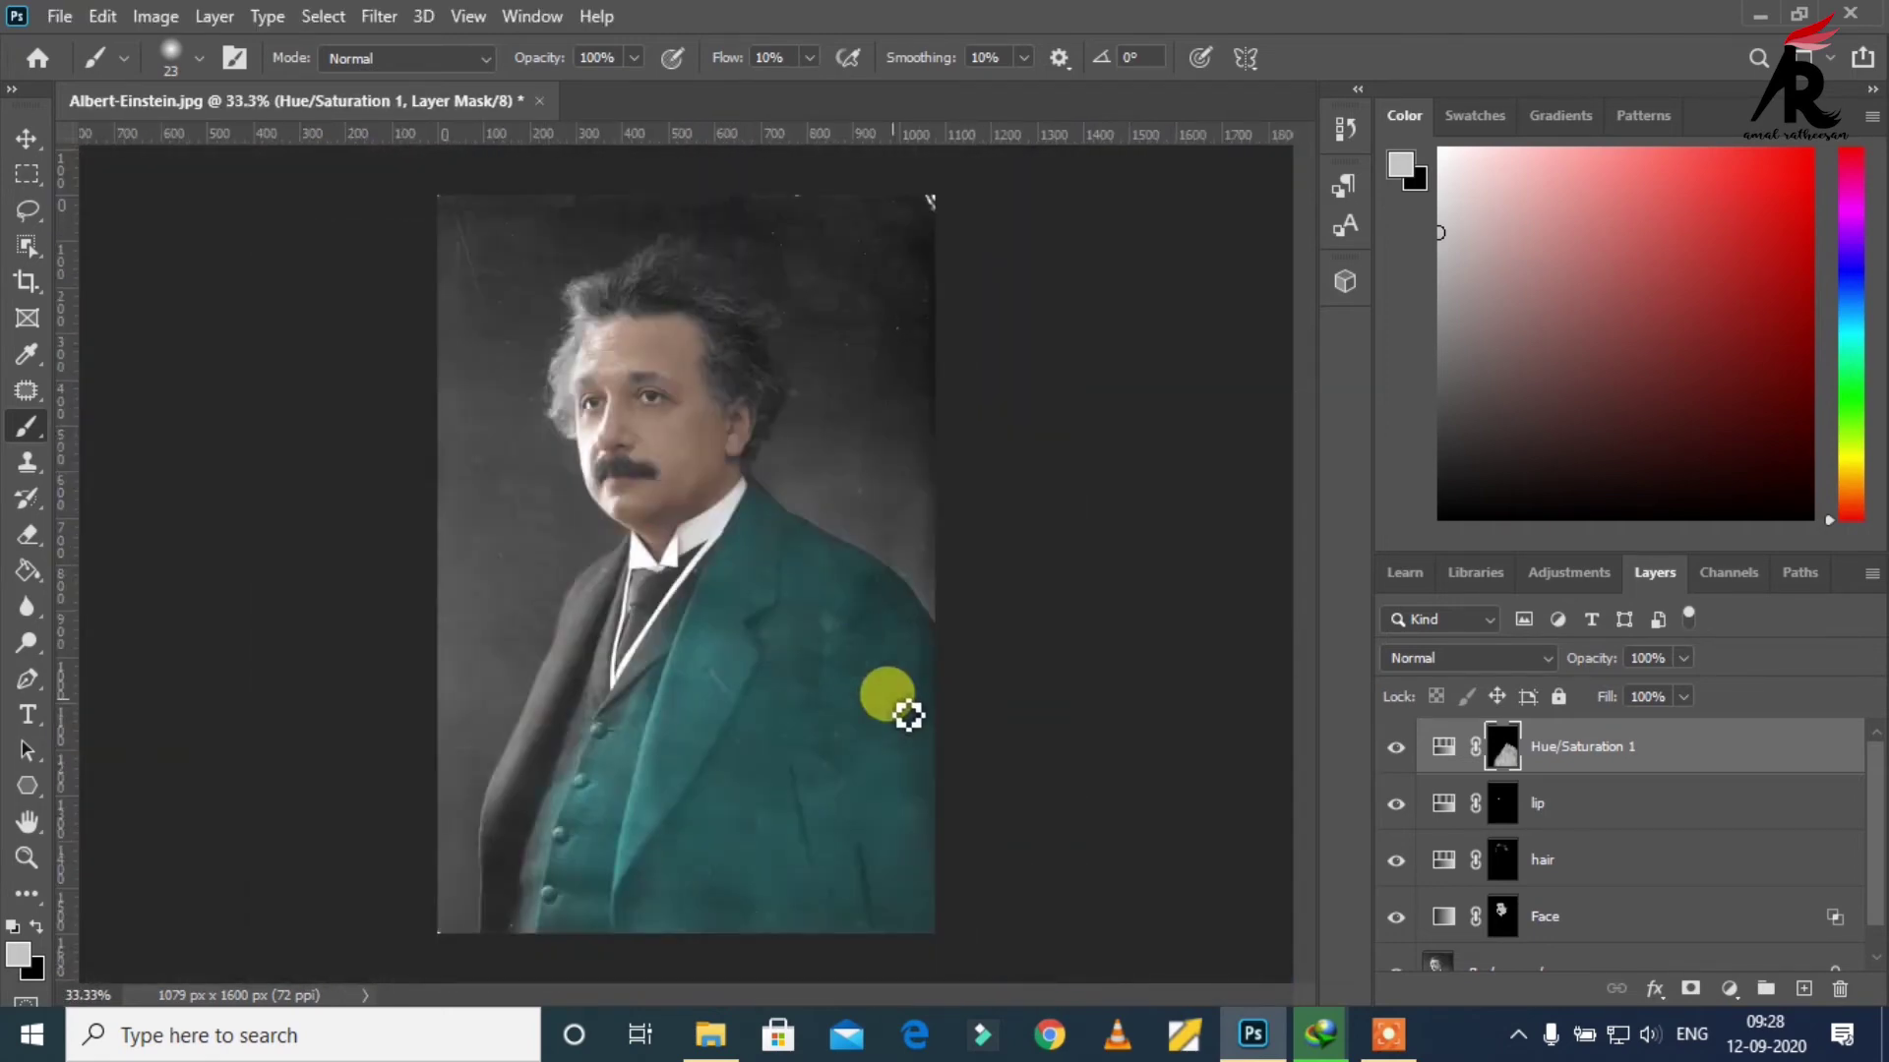
left_click(688, 664, "ctrl")
left_click(611, 632, "ctrl")
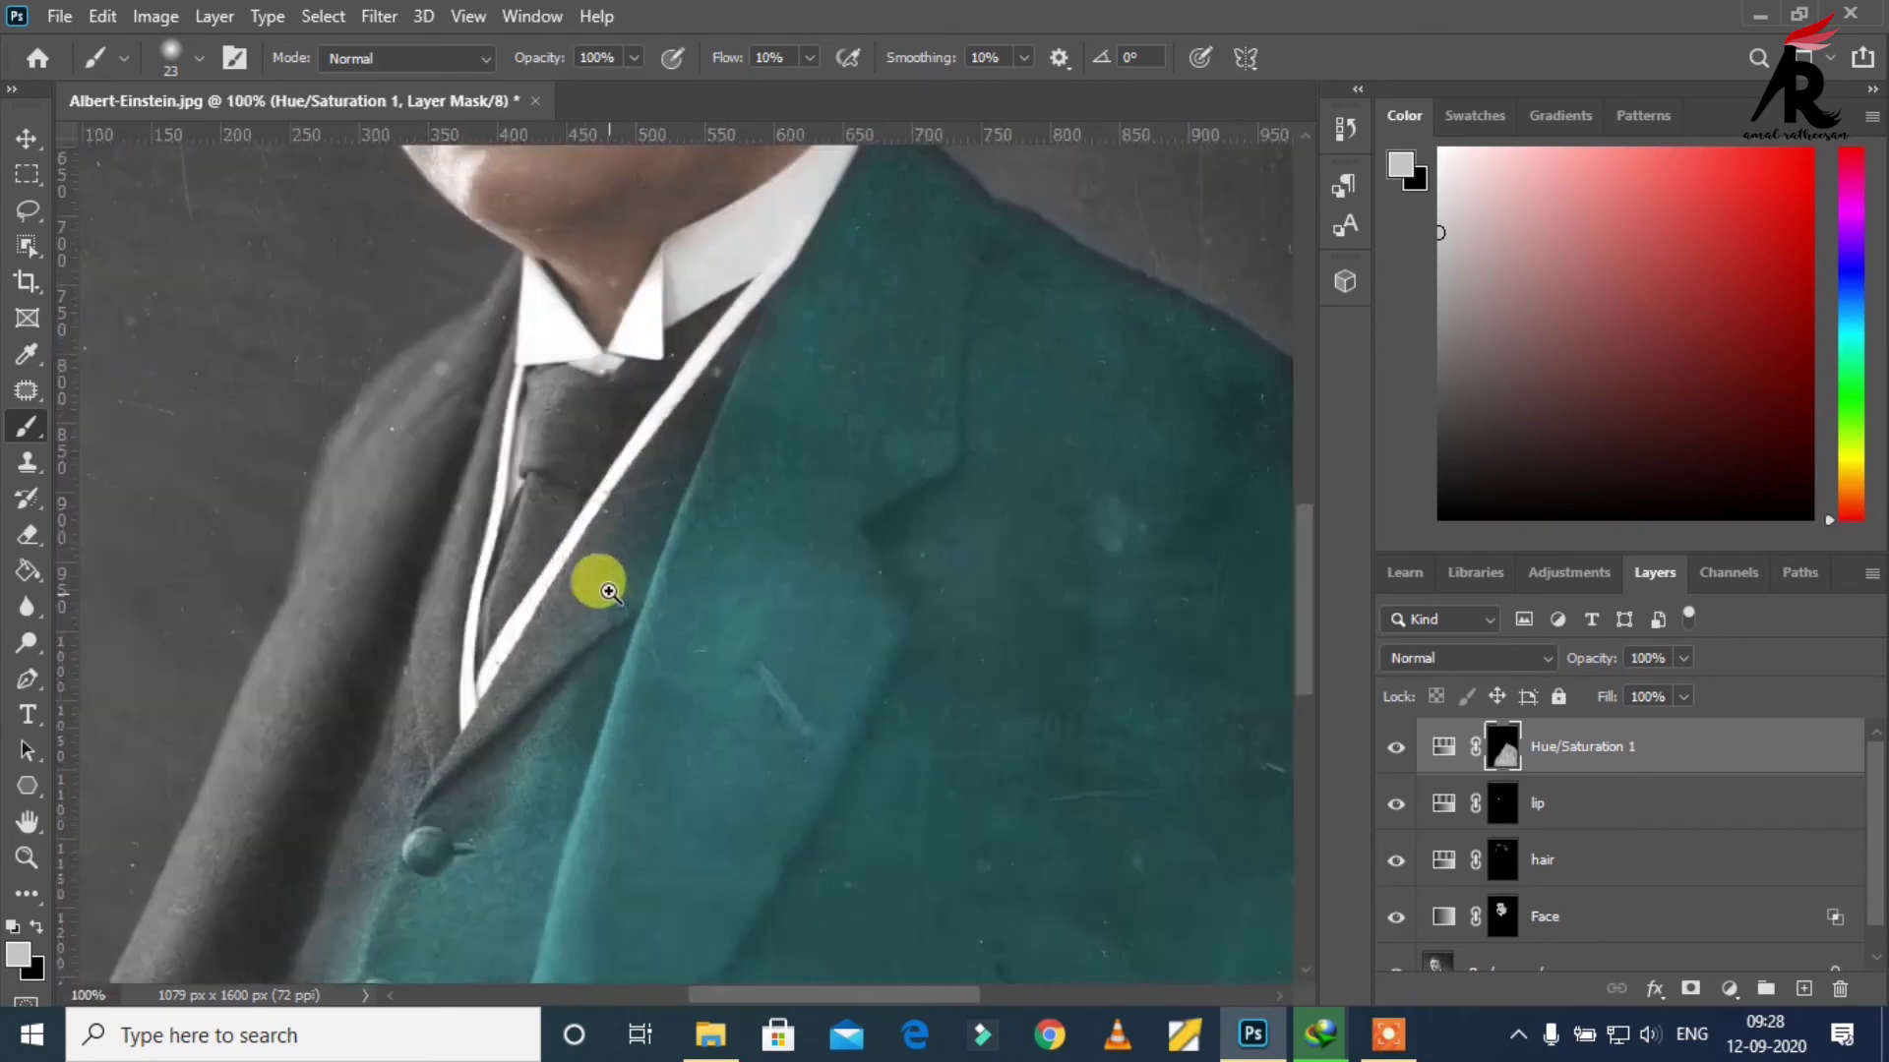
left_click(599, 590, "ctrl")
mouse_move(610, 655)
left_mouse_down()
mouse_move(625, 717)
mouse_move(662, 599)
left_mouse_up()
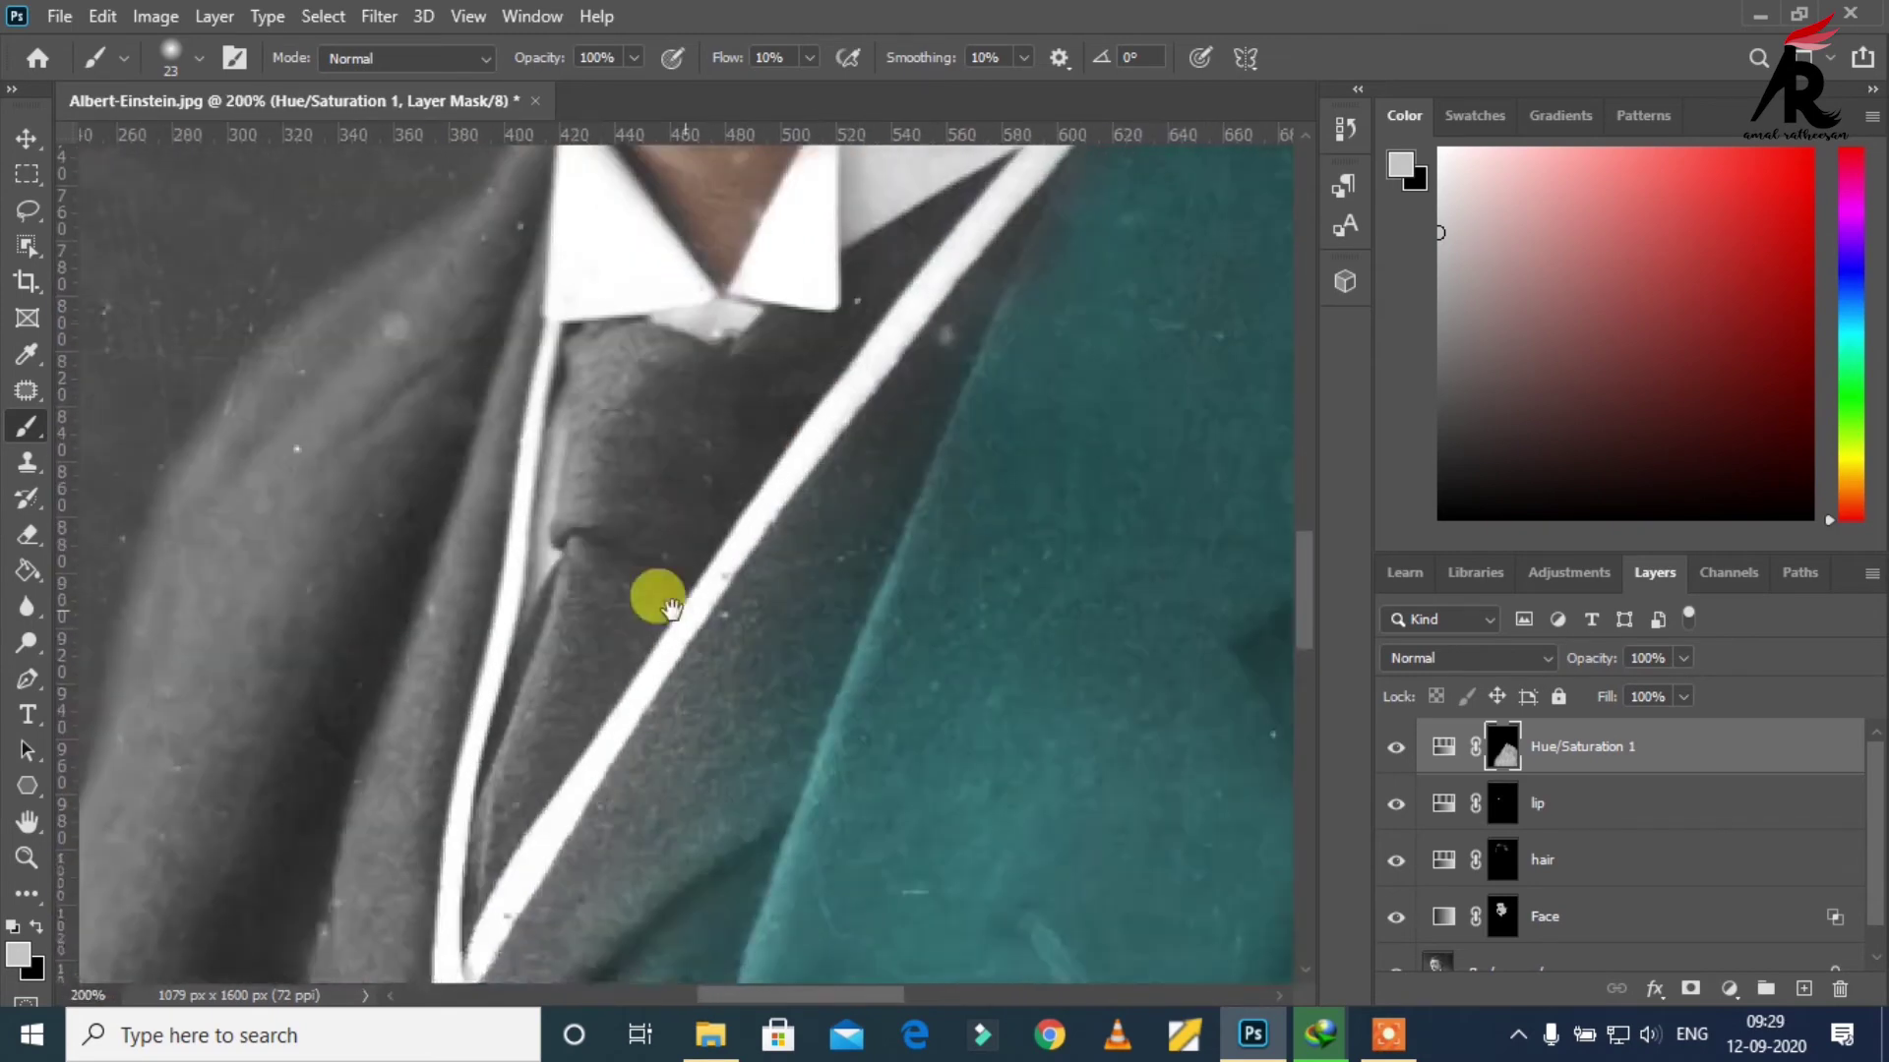
left_click_drag(1031, 364, 1070, 224)
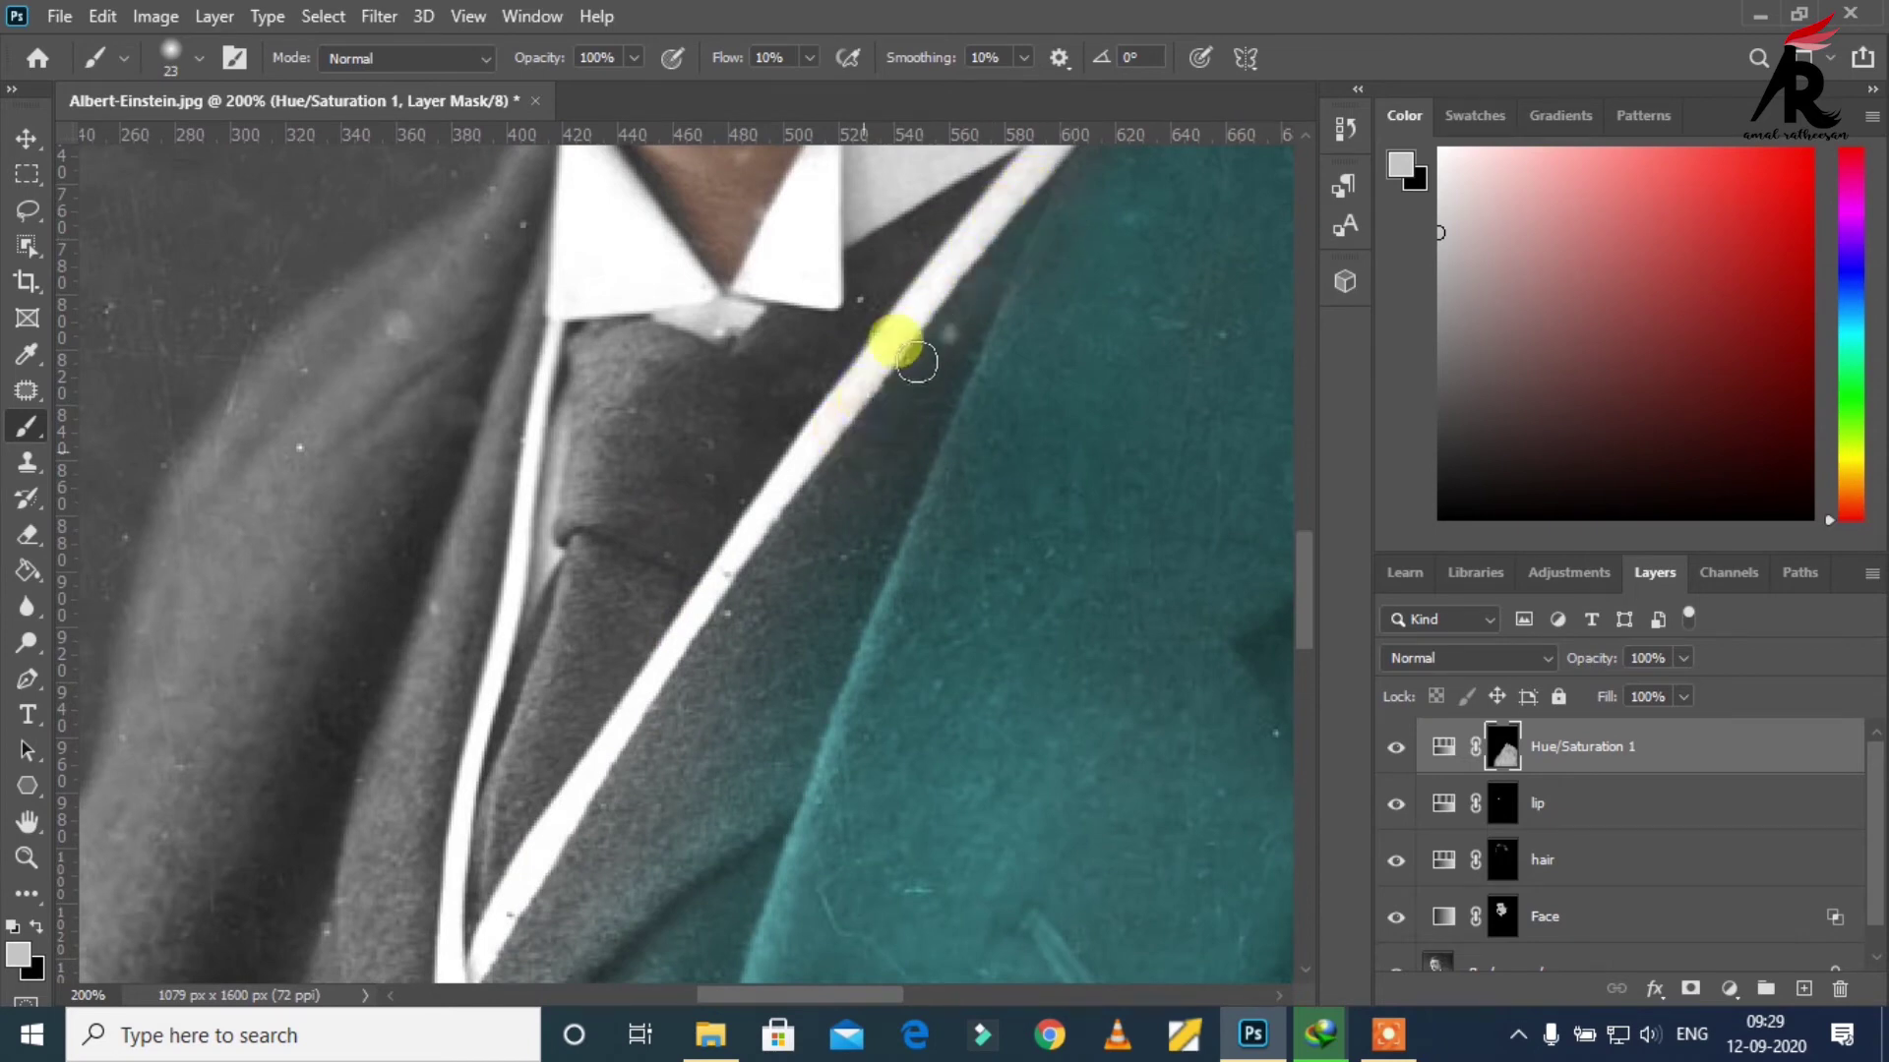
mouse_move(917, 362)
left_mouse_down()
mouse_move(804, 531)
mouse_move(840, 478)
mouse_move(669, 679)
left_mouse_up()
Step: Refine the teal down the lapel edge and over the lapel beside the tie
mouse_move(732, 379)
left_mouse_down()
mouse_move(759, 303)
mouse_move(698, 408)
left_mouse_up()
left_click_drag(631, 519, 562, 644)
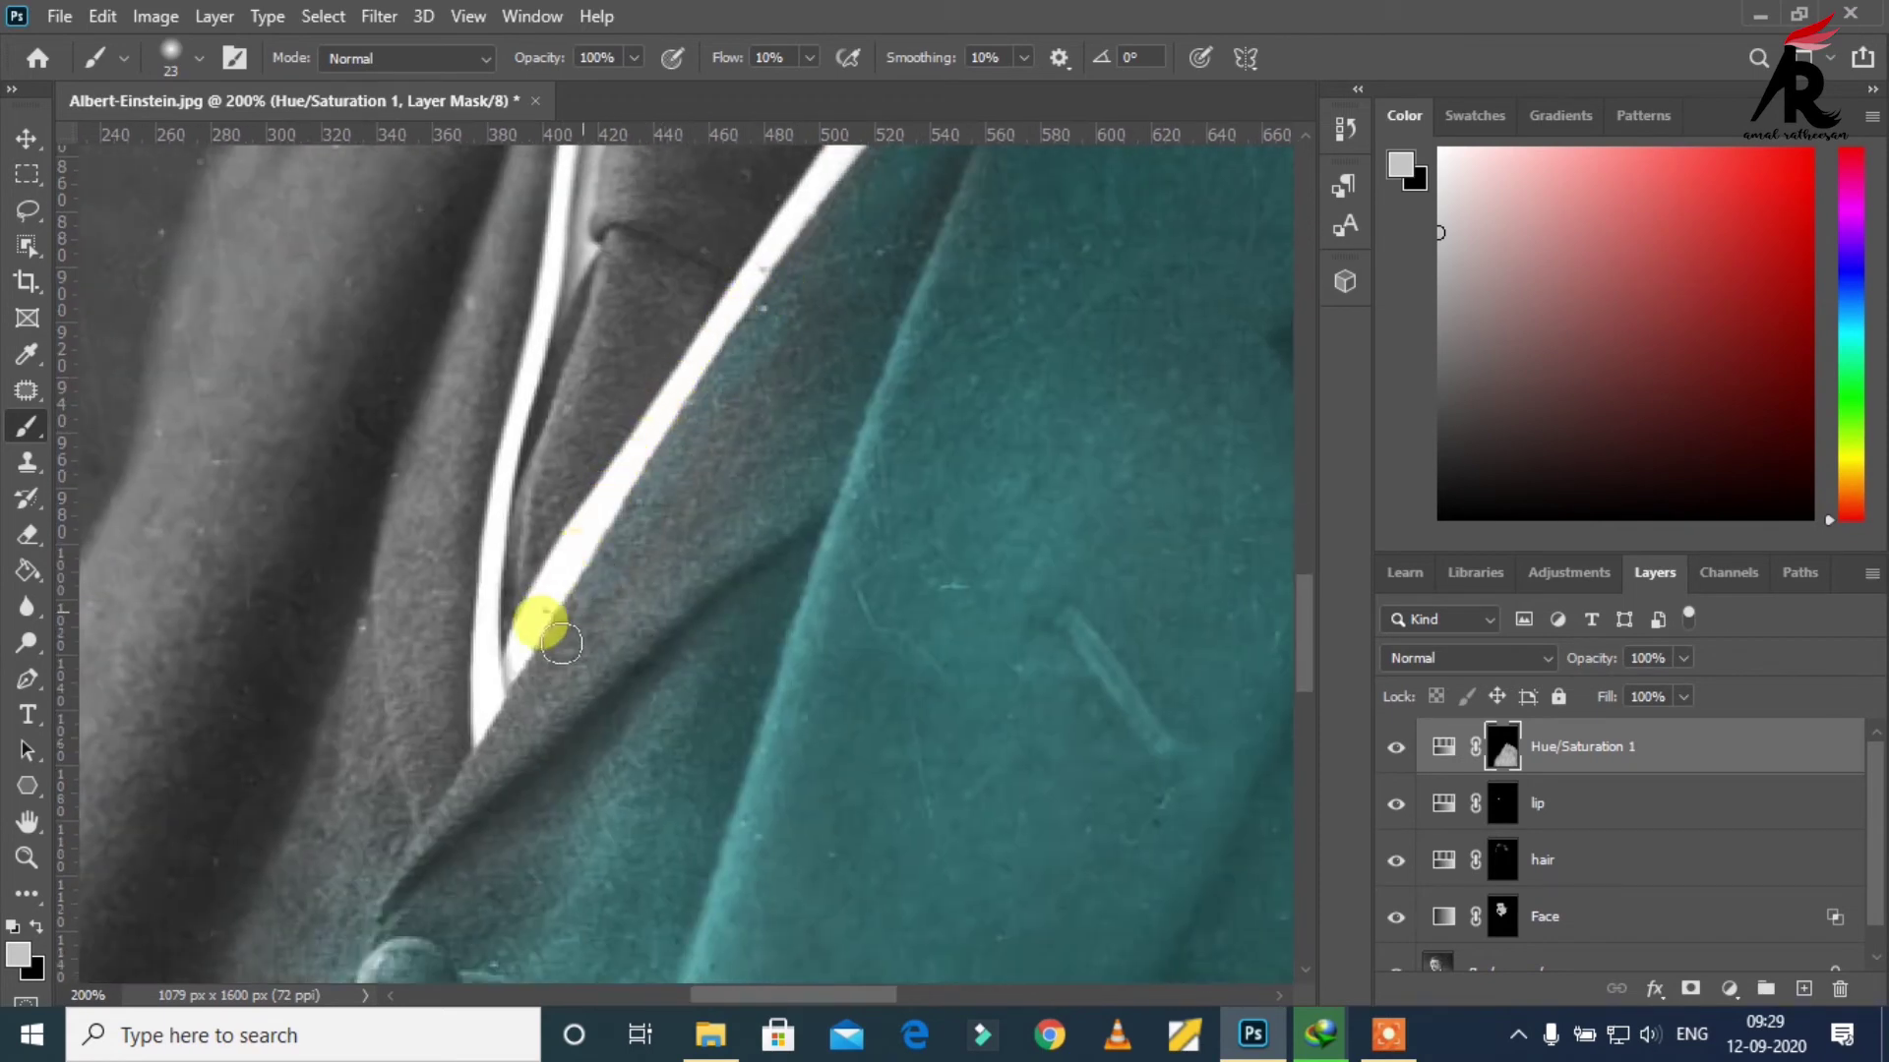
mouse_move(526, 708)
left_mouse_down()
mouse_move(452, 772)
mouse_move(393, 881)
mouse_move(611, 646)
mouse_move(658, 641)
mouse_move(743, 461)
mouse_move(540, 729)
mouse_move(859, 286)
mouse_move(671, 482)
mouse_move(584, 626)
left_mouse_up()
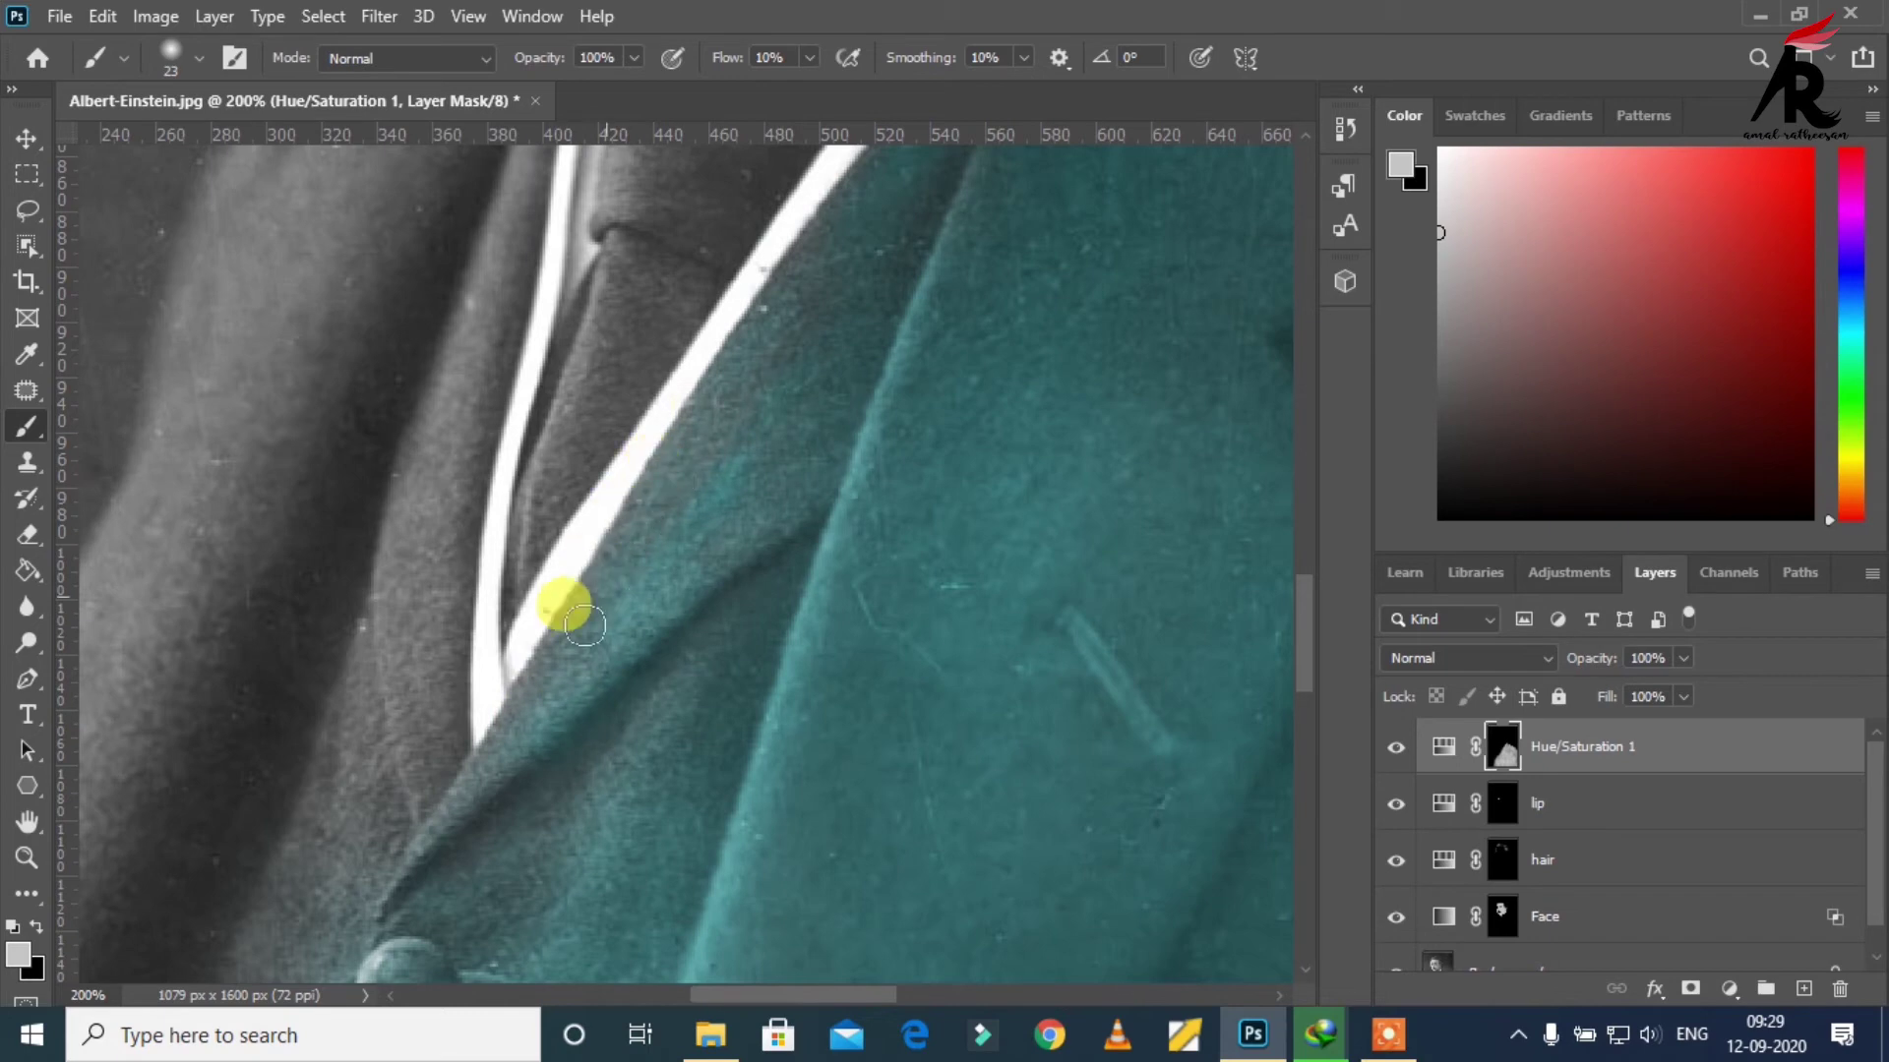
mouse_move(513, 742)
left_mouse_down()
mouse_move(557, 664)
mouse_move(456, 801)
mouse_move(548, 818)
left_mouse_up()
scroll(737, 729, "up", 5)
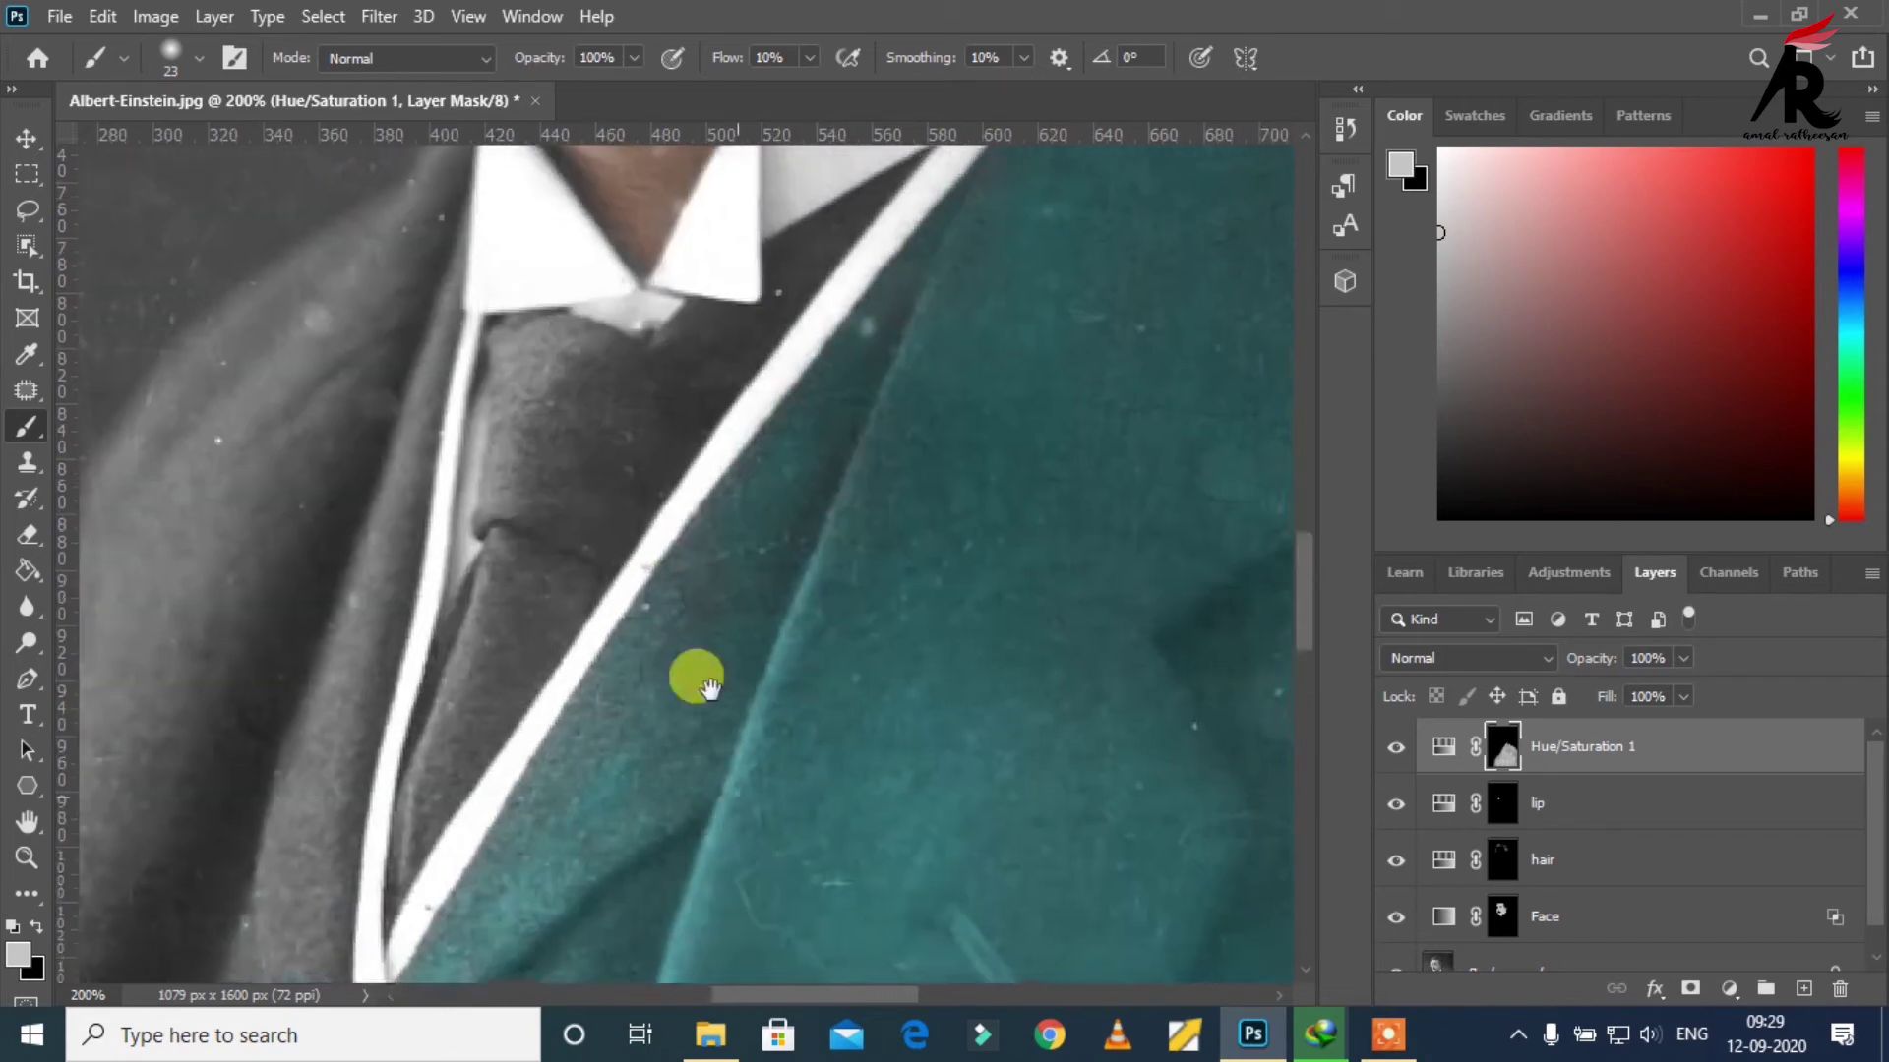
scroll(696, 675, "right", 2)
mouse_move(846, 408)
left_mouse_down()
mouse_move(907, 306)
mouse_move(759, 475)
mouse_move(886, 382)
mouse_move(766, 676)
mouse_move(999, 413)
mouse_move(817, 715)
mouse_move(757, 619)
mouse_move(679, 610)
left_mouse_up()
mouse_move(759, 498)
left_mouse_down()
mouse_move(1045, 400)
mouse_move(615, 682)
mouse_move(973, 569)
mouse_move(824, 600)
mouse_move(713, 573)
left_mouse_up()
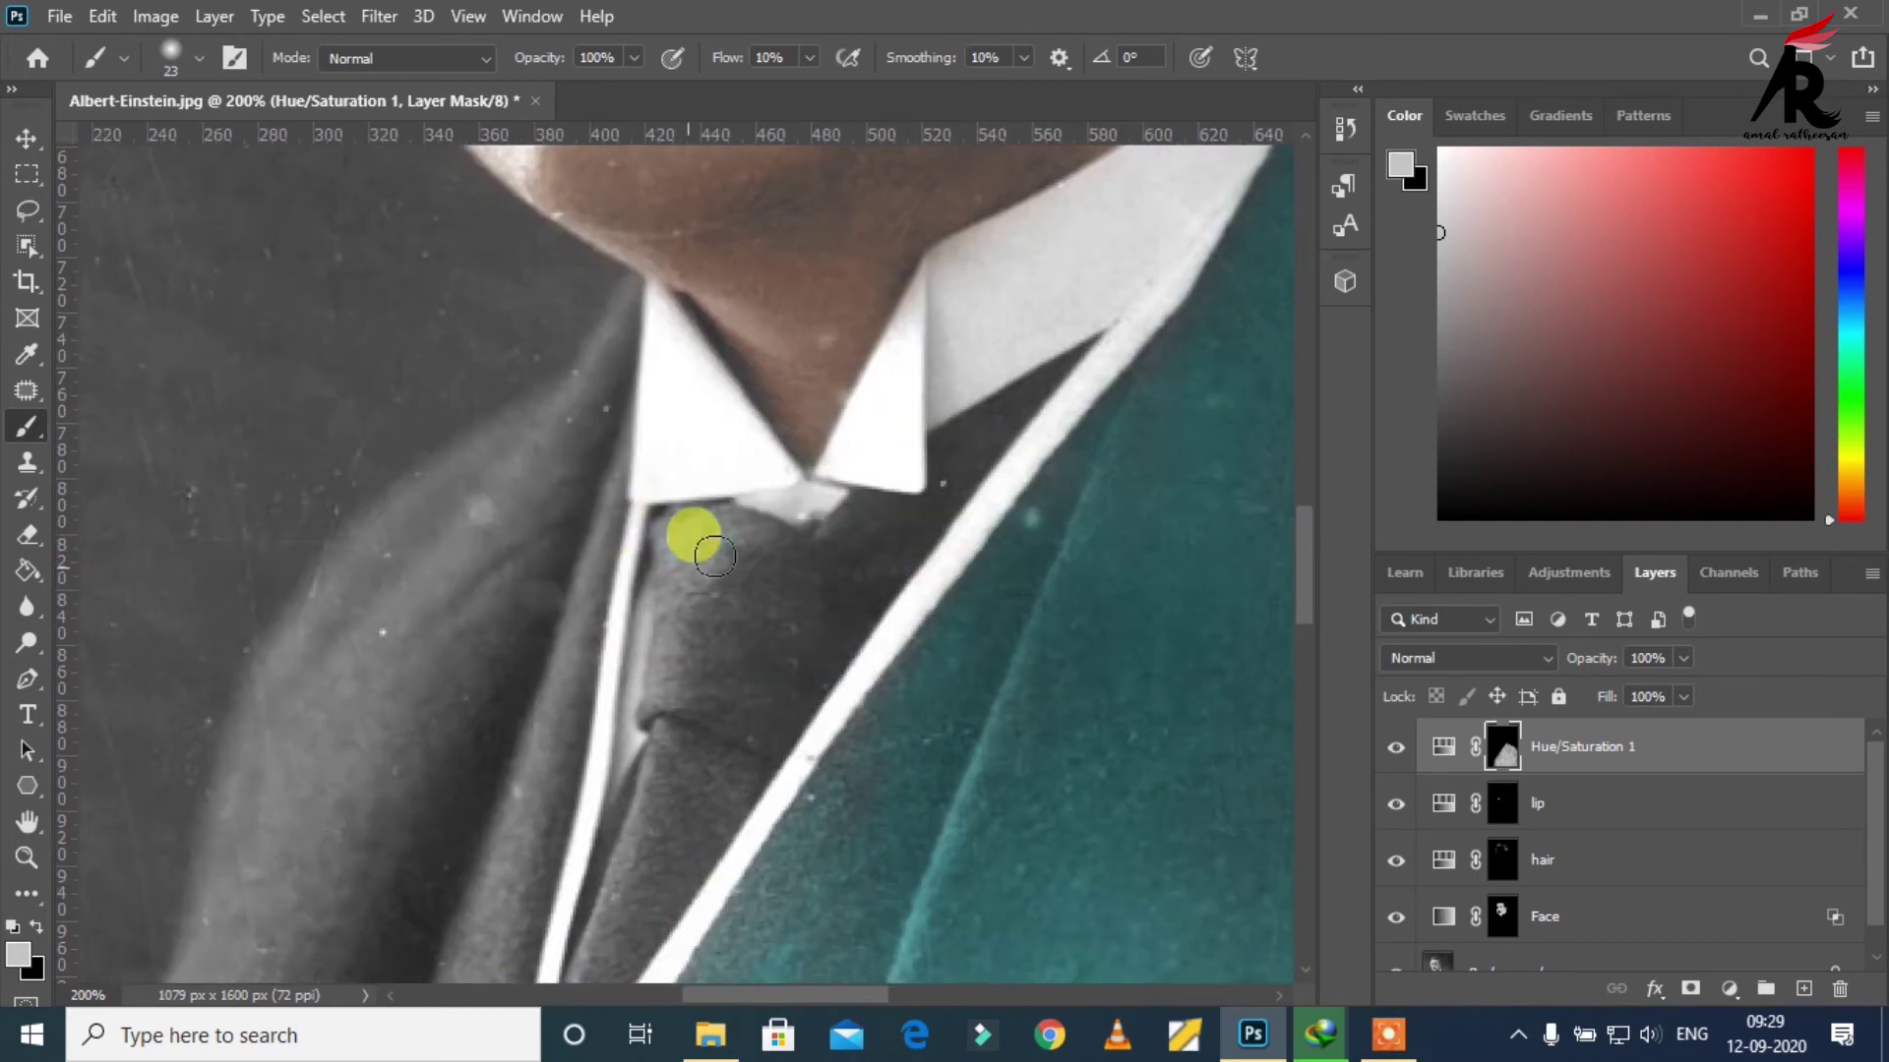
Step: Paint teal over the tie knot and the tie between the lapels
mouse_move(759, 560)
left_mouse_down()
mouse_move(678, 586)
mouse_move(675, 716)
mouse_move(667, 695)
mouse_move(717, 644)
mouse_move(721, 659)
mouse_move(779, 560)
mouse_move(871, 537)
mouse_move(834, 581)
mouse_move(880, 534)
mouse_move(812, 632)
mouse_move(893, 535)
mouse_move(805, 664)
mouse_move(772, 464)
mouse_move(598, 810)
mouse_move(584, 783)
mouse_move(666, 594)
mouse_move(636, 653)
left_mouse_up()
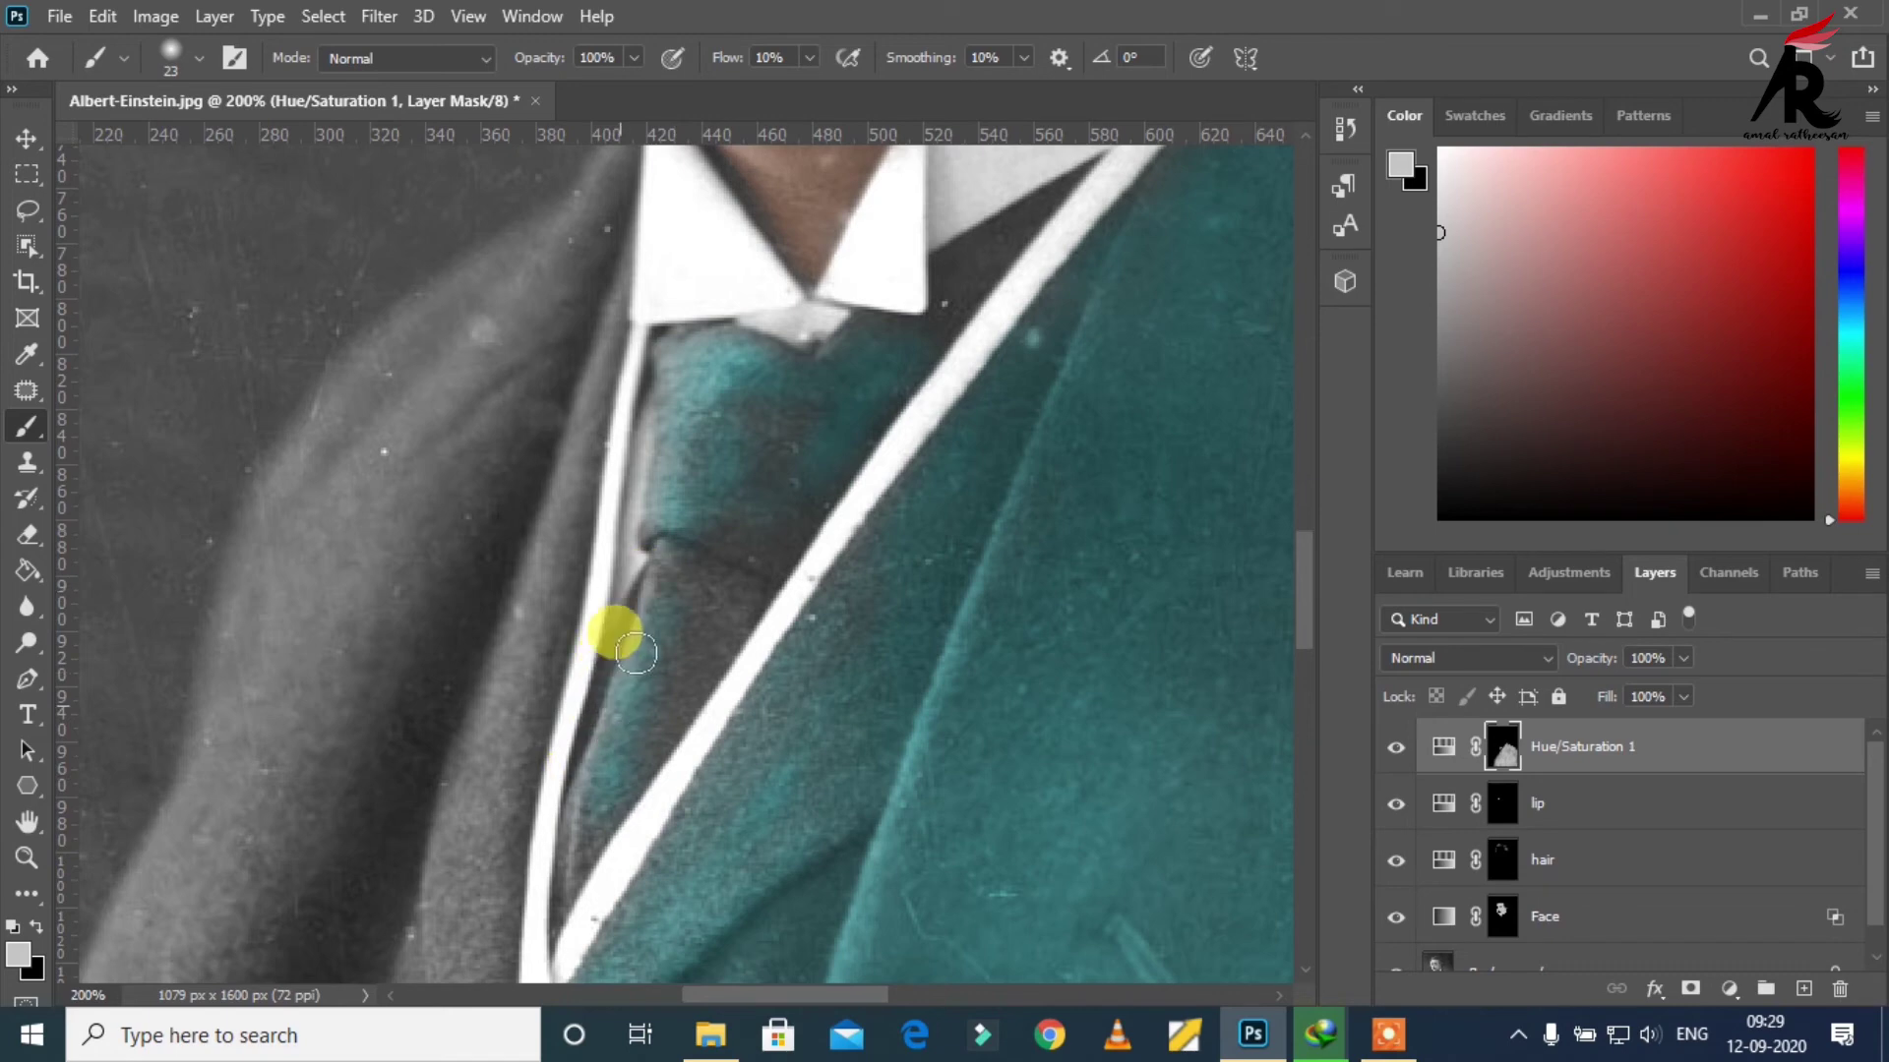
left_click_drag(668, 591, 596, 748)
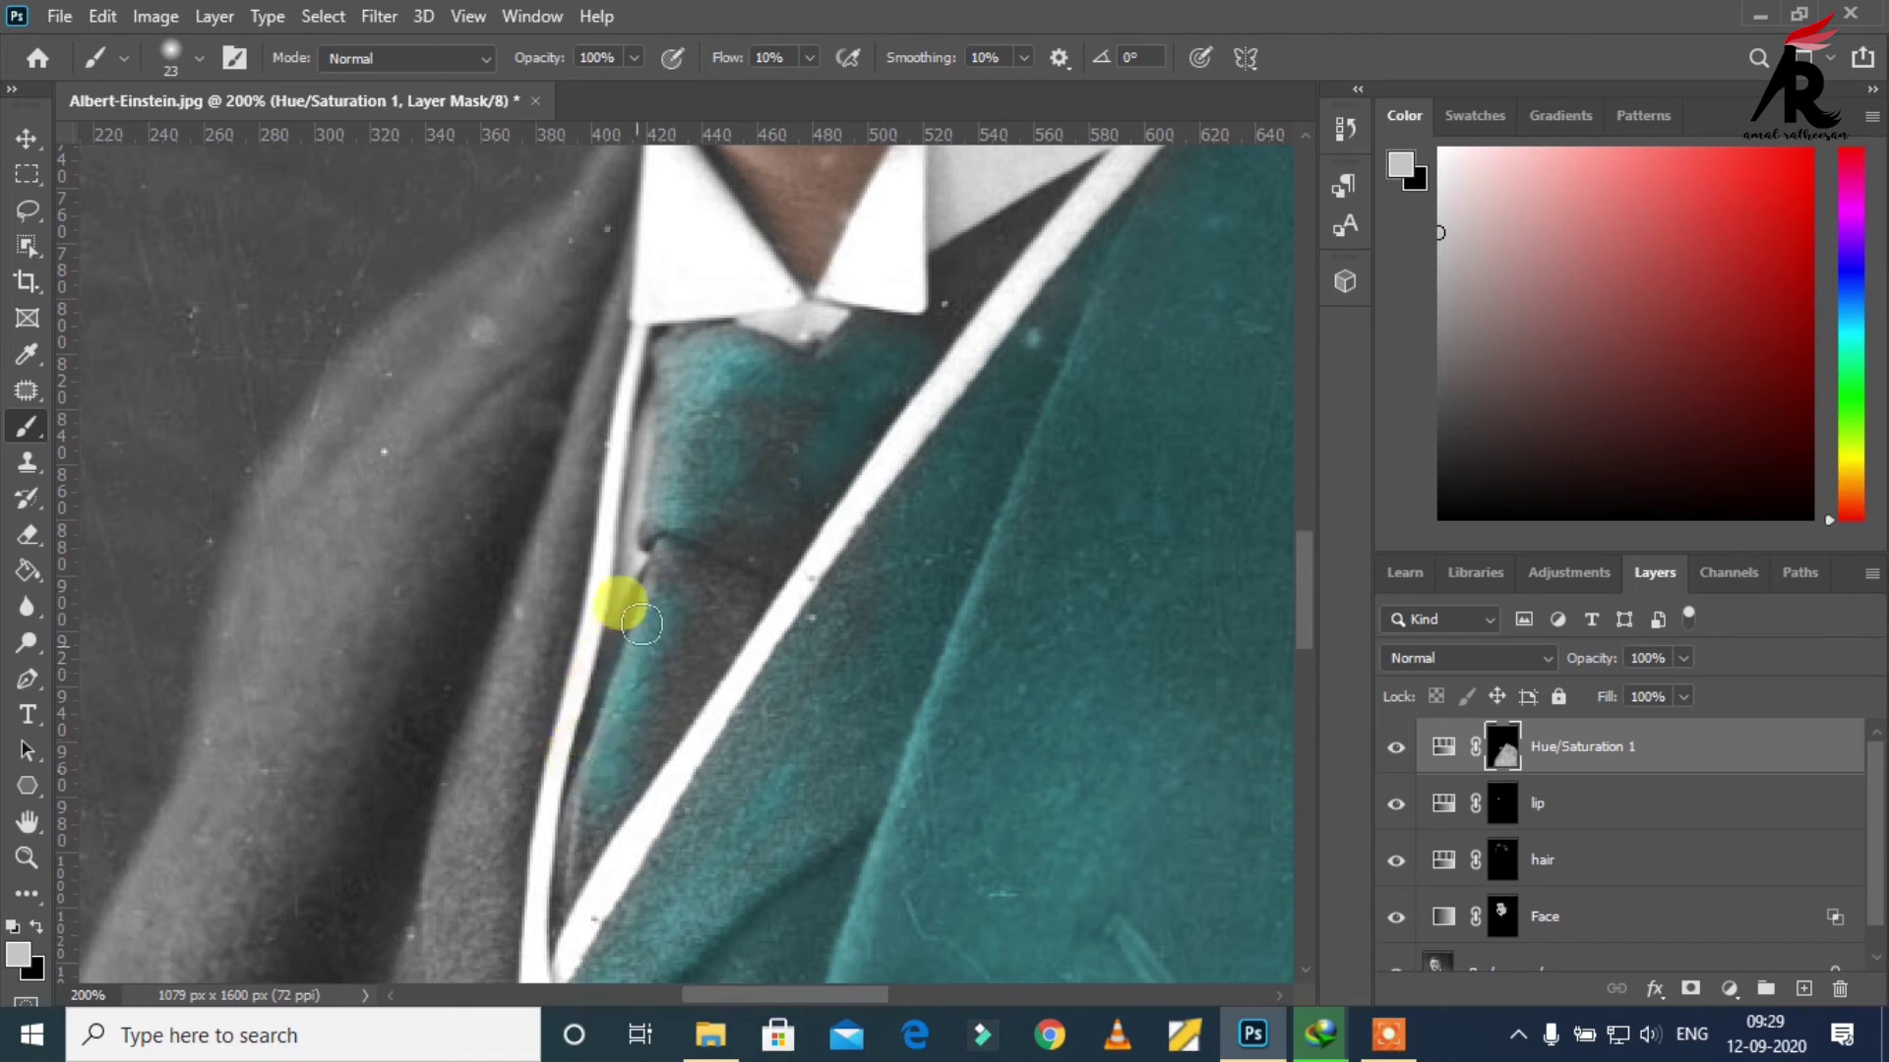
mouse_move(642, 624)
left_mouse_down()
mouse_move(645, 599)
mouse_move(686, 618)
mouse_move(818, 455)
mouse_move(813, 473)
mouse_move(758, 515)
mouse_move(793, 422)
mouse_move(637, 756)
mouse_move(709, 646)
mouse_move(757, 548)
mouse_move(595, 755)
mouse_move(587, 822)
left_mouse_up()
mouse_move(757, 667)
left_mouse_down()
mouse_move(675, 759)
mouse_move(640, 854)
left_mouse_up()
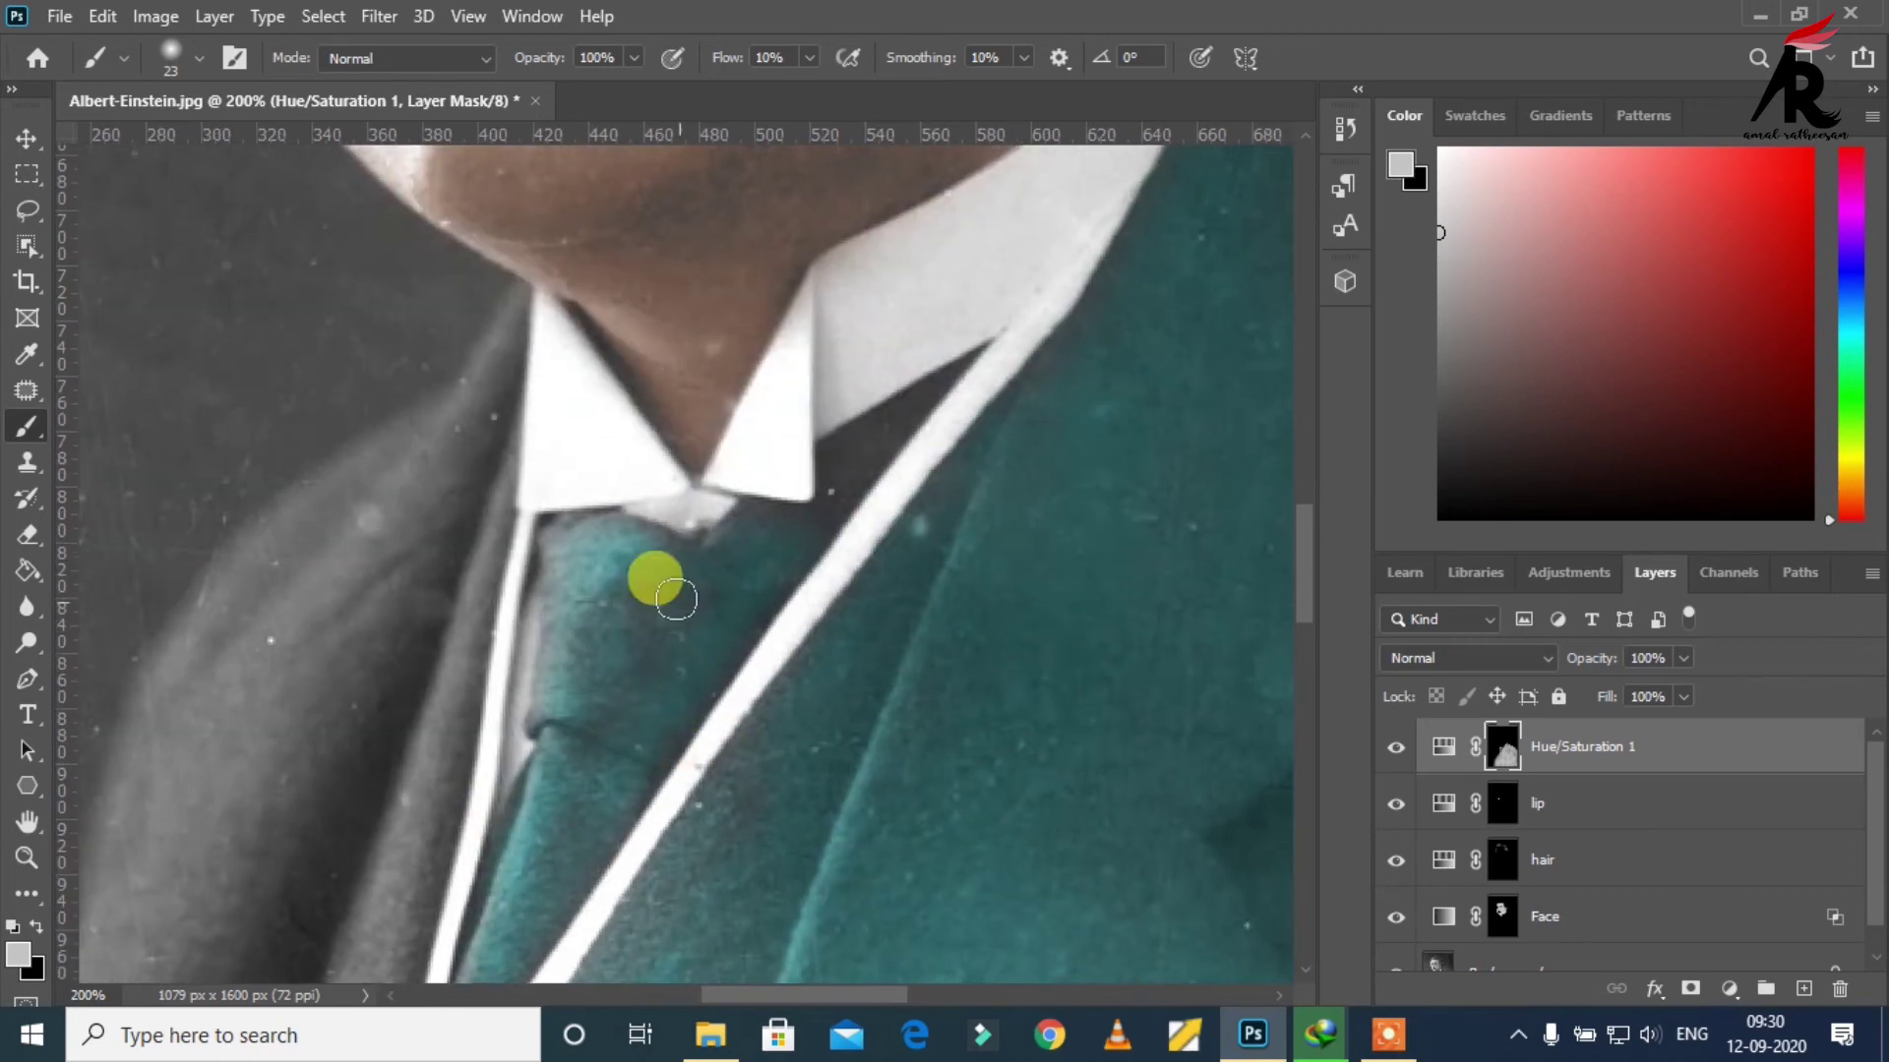
mouse_move(653, 578)
left_mouse_down()
mouse_move(654, 556)
mouse_move(614, 654)
mouse_move(569, 557)
mouse_move(731, 569)
left_mouse_up()
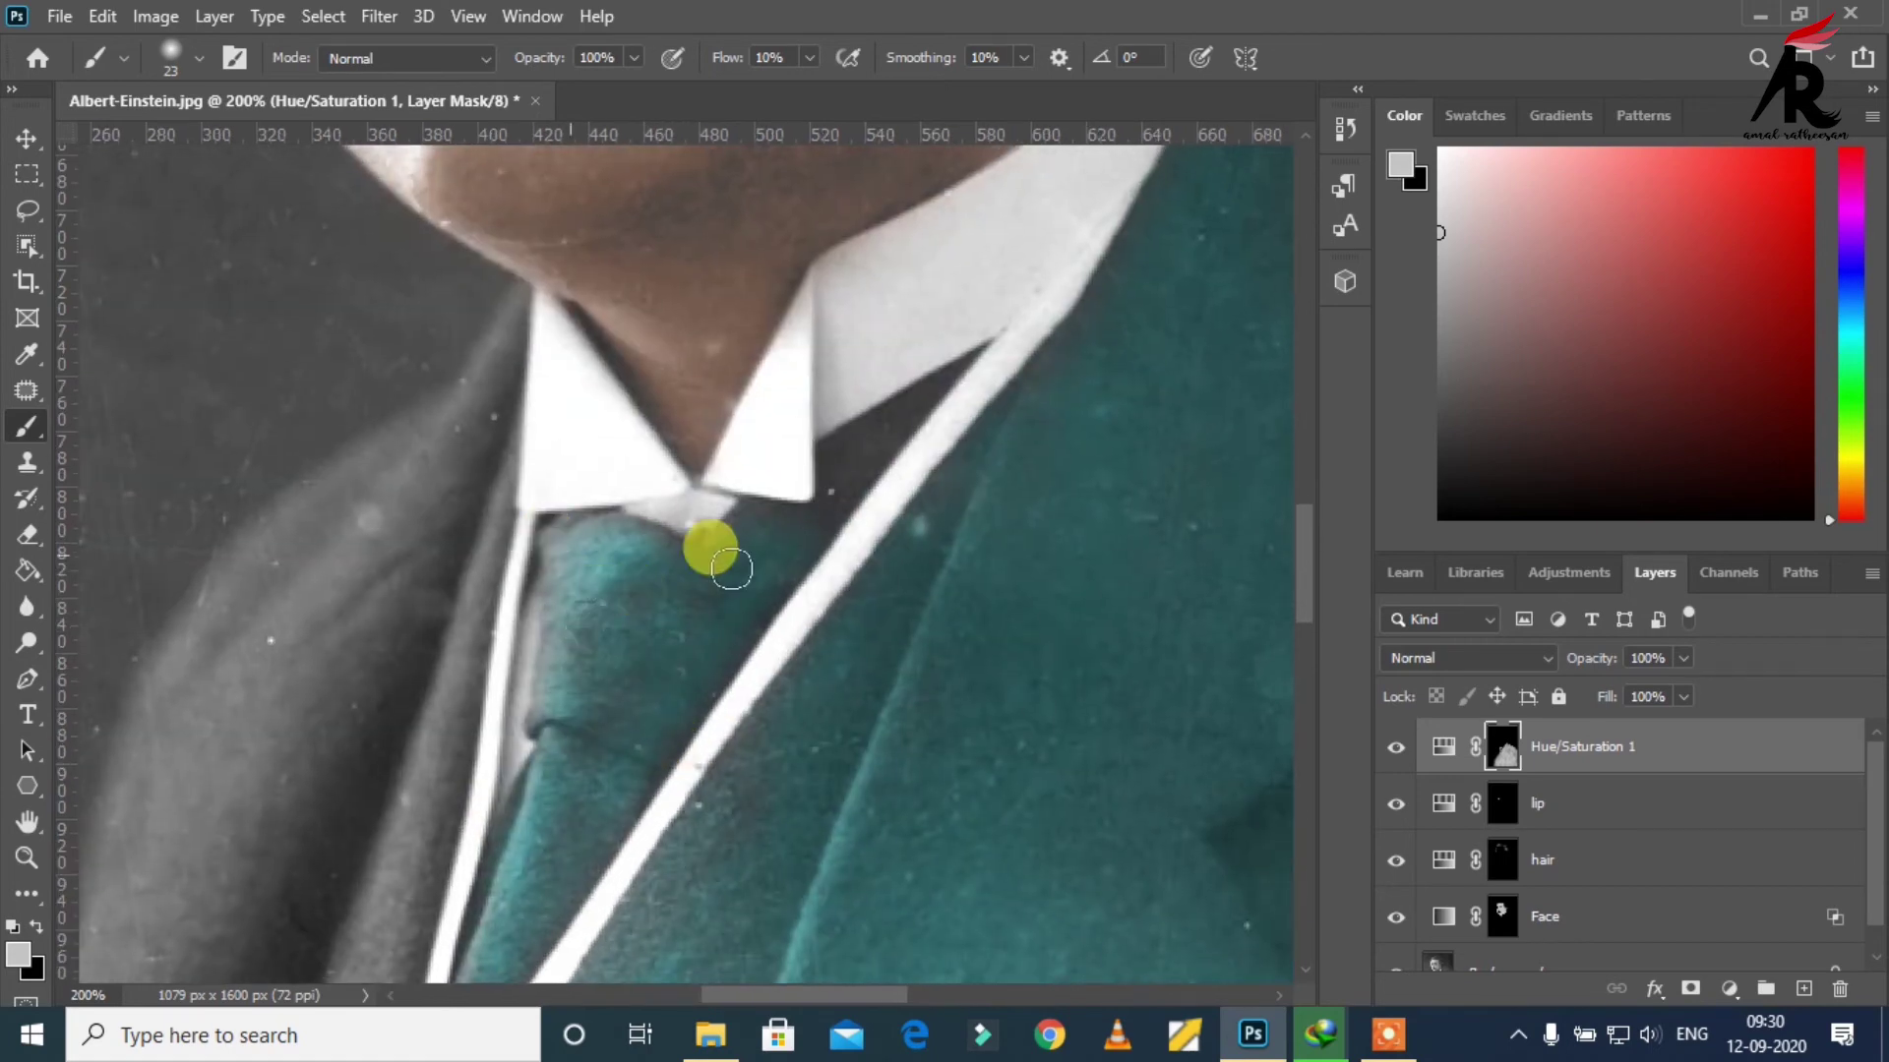
Step: With a 14 px brush, paint teal neatly up to the collar and tie's white edges
right_click(949, 452)
left_click_drag(1100, 527, 1100, 528)
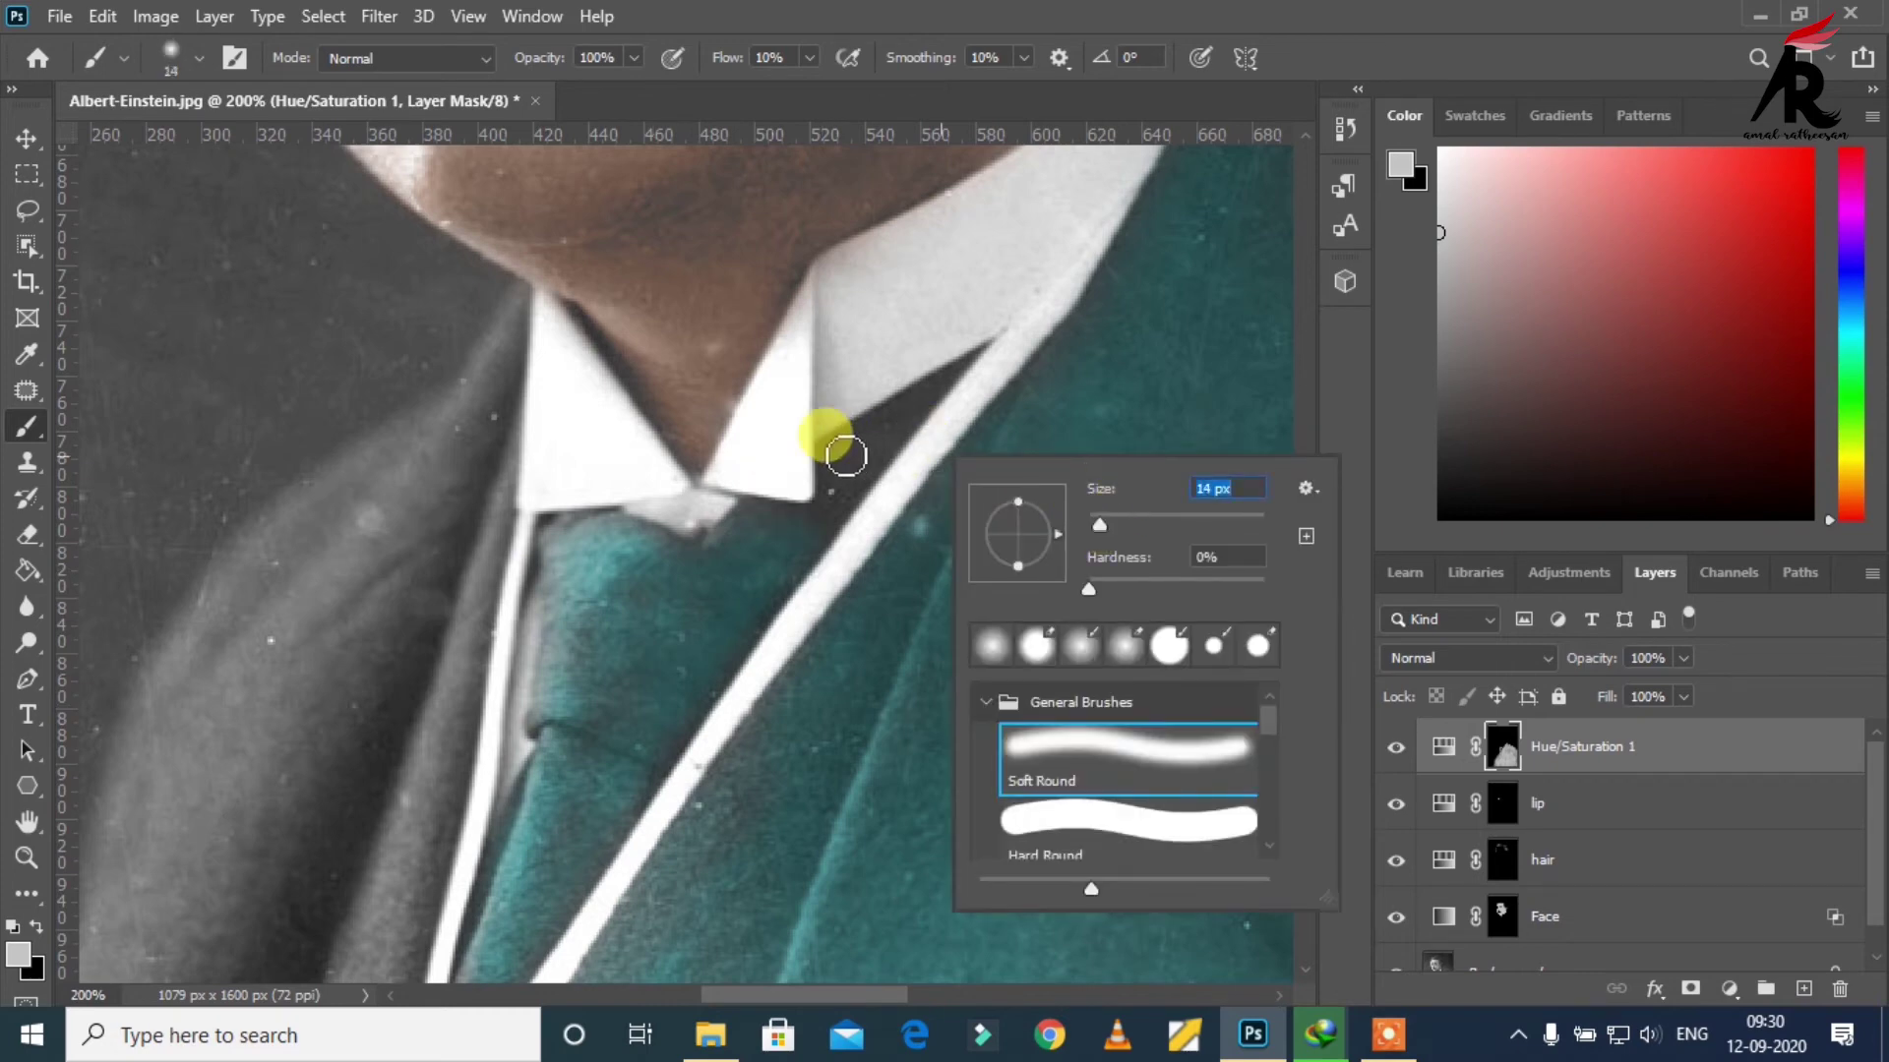
mouse_move(832, 460)
left_mouse_down()
mouse_move(876, 430)
mouse_move(831, 489)
mouse_move(884, 453)
mouse_move(832, 516)
left_mouse_up()
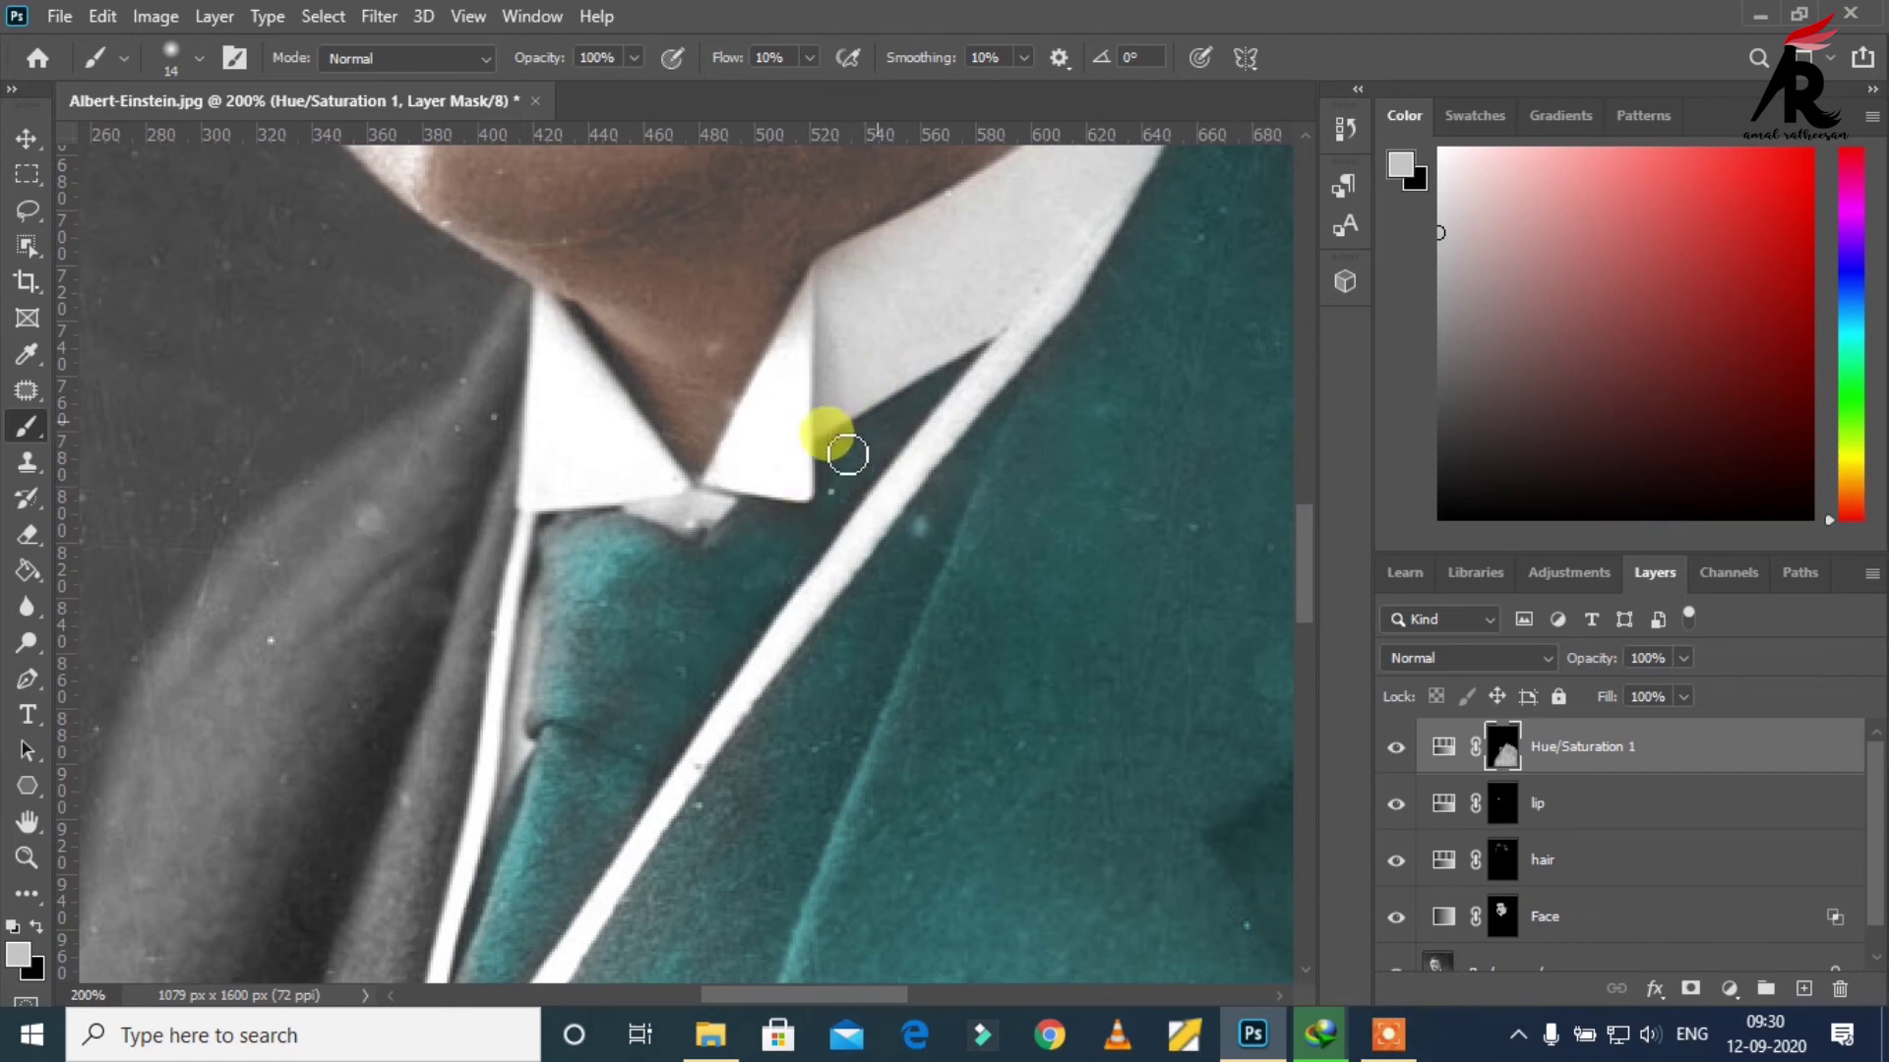
left_click_drag(909, 421, 785, 592)
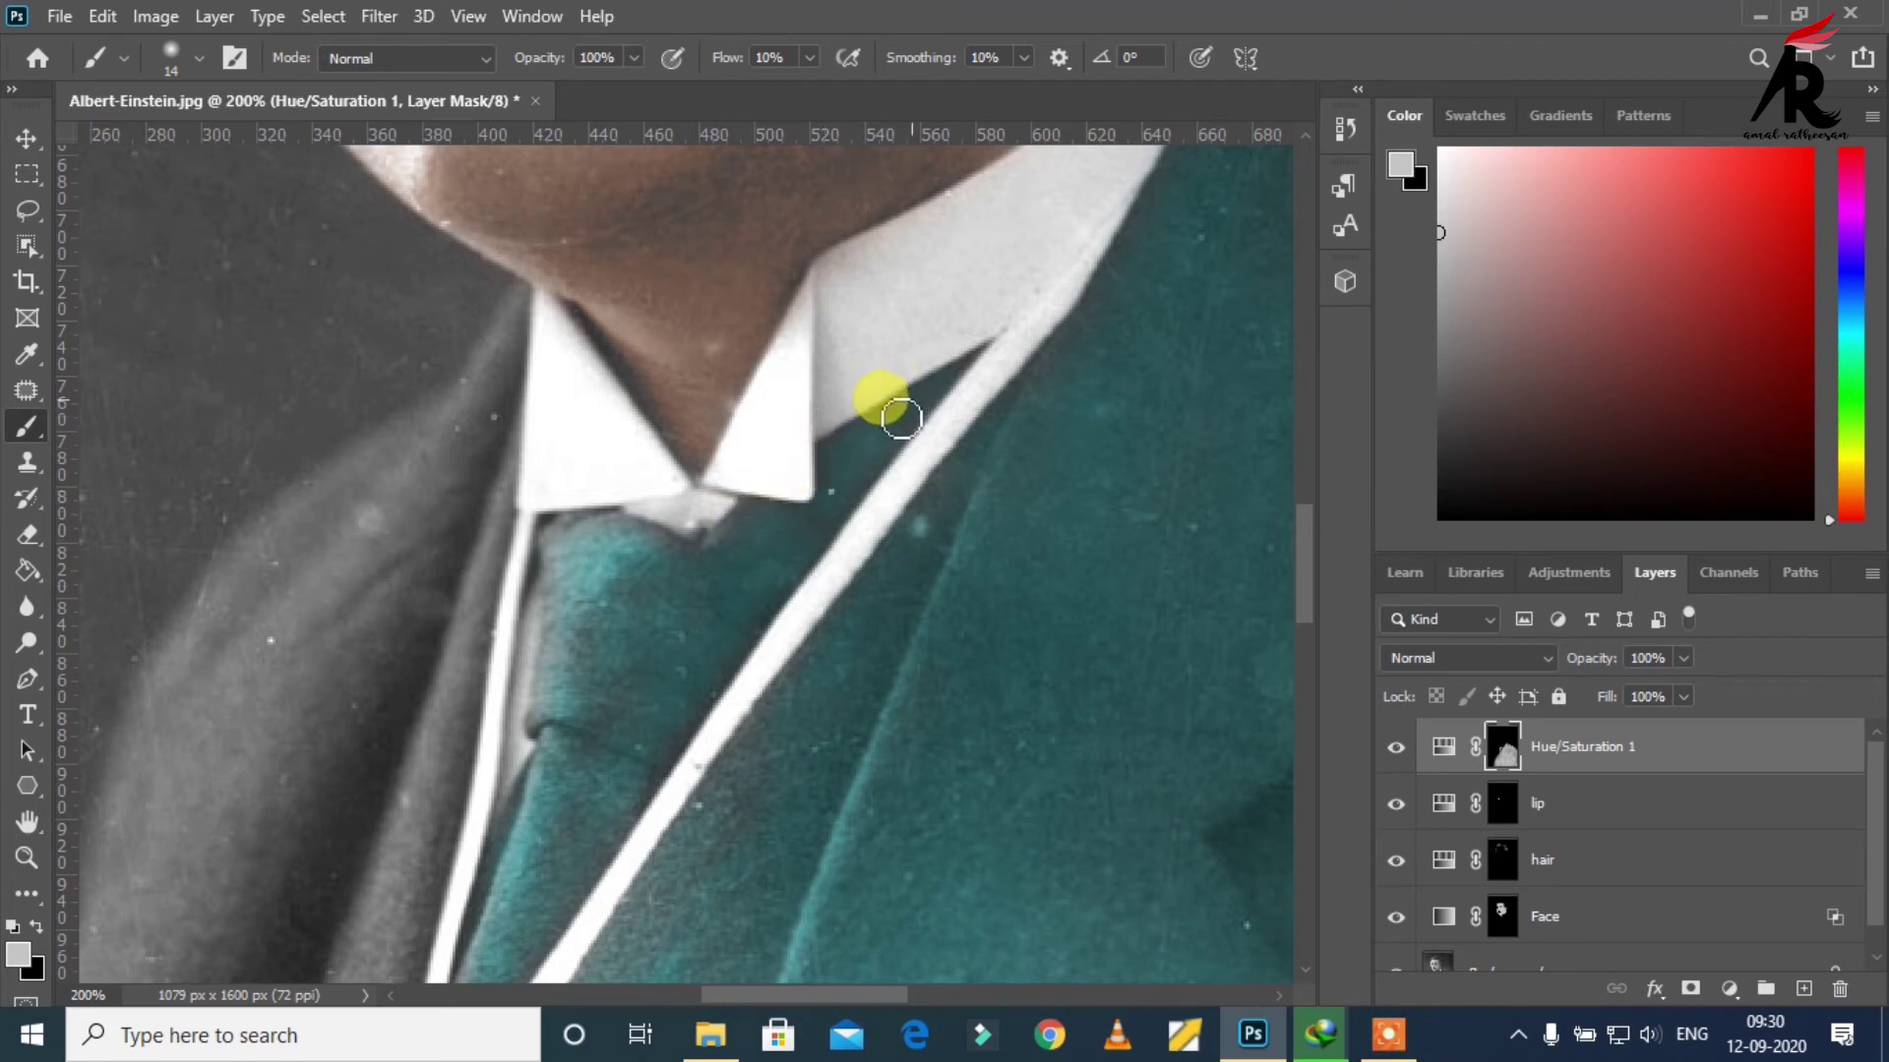
mouse_move(901, 419)
left_mouse_down()
mouse_move(801, 523)
mouse_move(856, 443)
mouse_move(747, 587)
left_mouse_up()
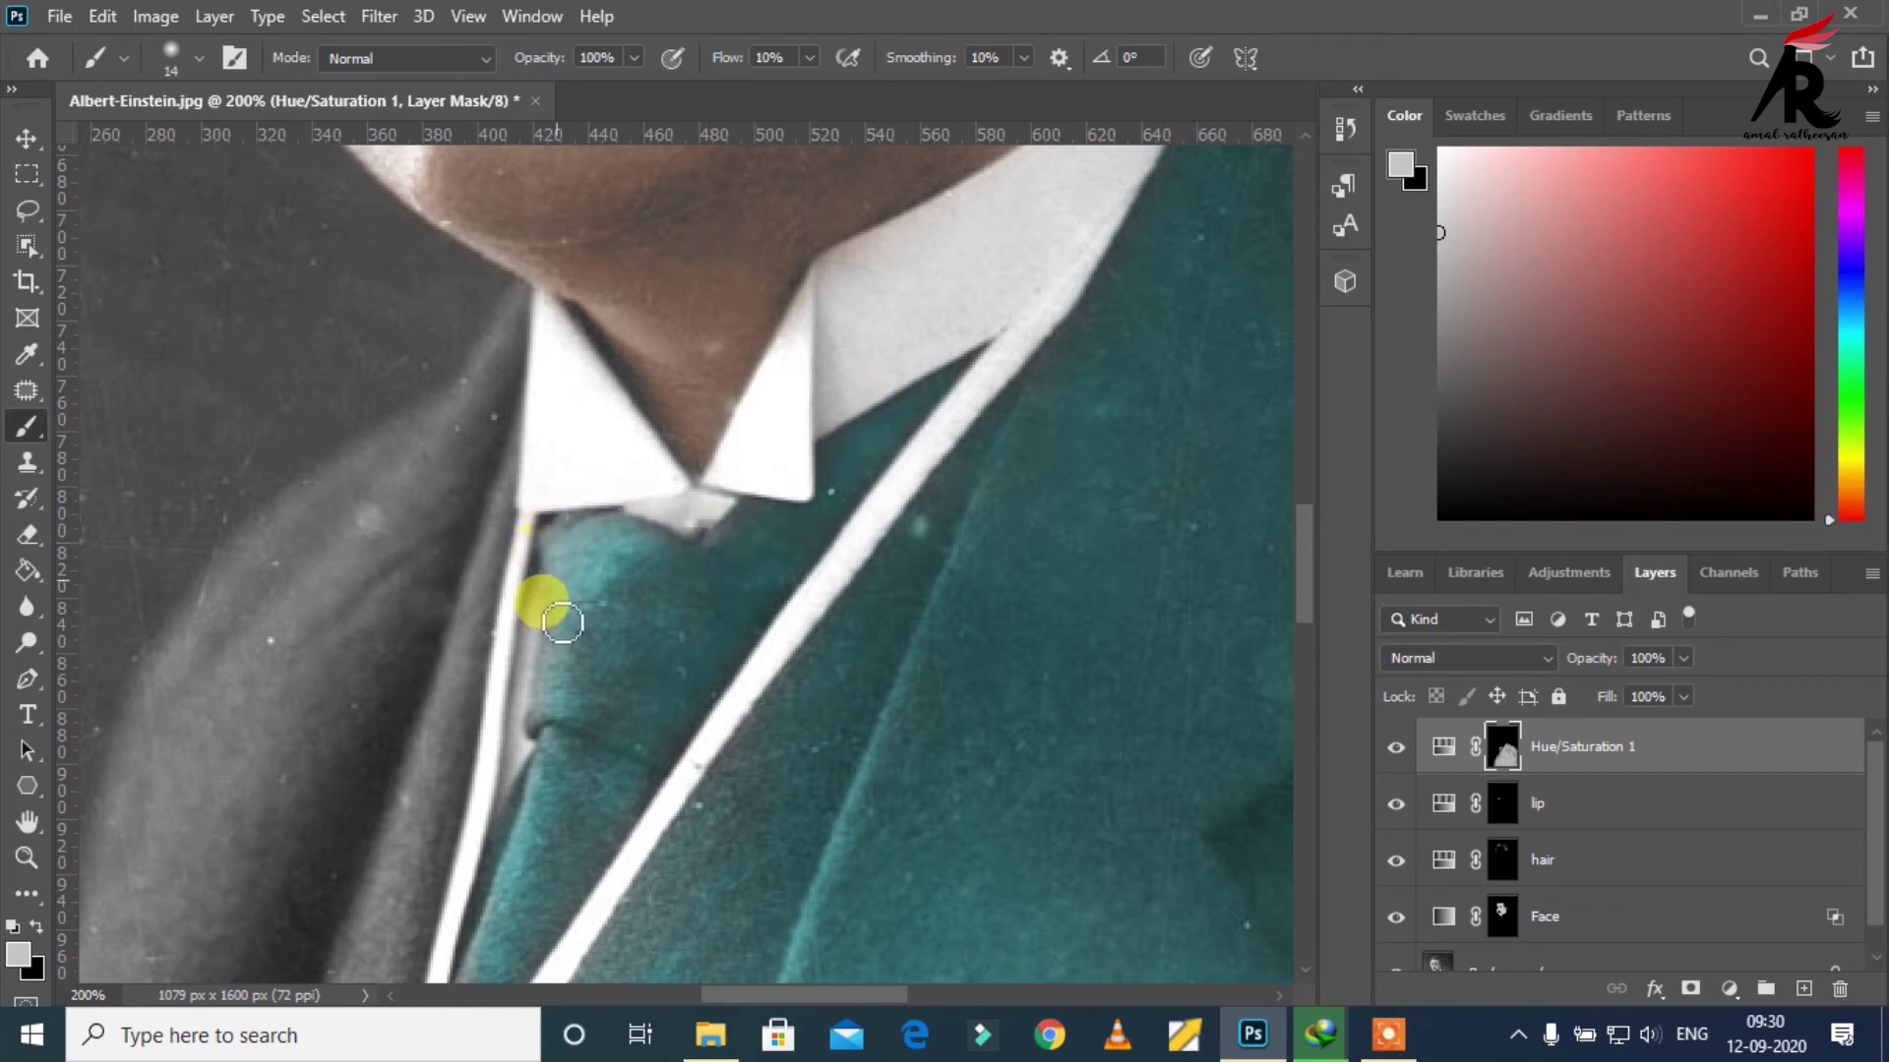
mouse_move(562, 621)
left_mouse_down()
mouse_move(548, 729)
mouse_move(769, 576)
mouse_move(775, 606)
mouse_move(666, 784)
mouse_move(1072, 552)
mouse_move(809, 410)
mouse_move(882, 269)
mouse_move(590, 624)
mouse_move(587, 694)
mouse_move(645, 635)
mouse_move(603, 640)
mouse_move(633, 560)
mouse_move(814, 358)
mouse_move(688, 422)
mouse_move(705, 380)
mouse_move(665, 546)
mouse_move(688, 511)
mouse_move(617, 634)
left_mouse_up()
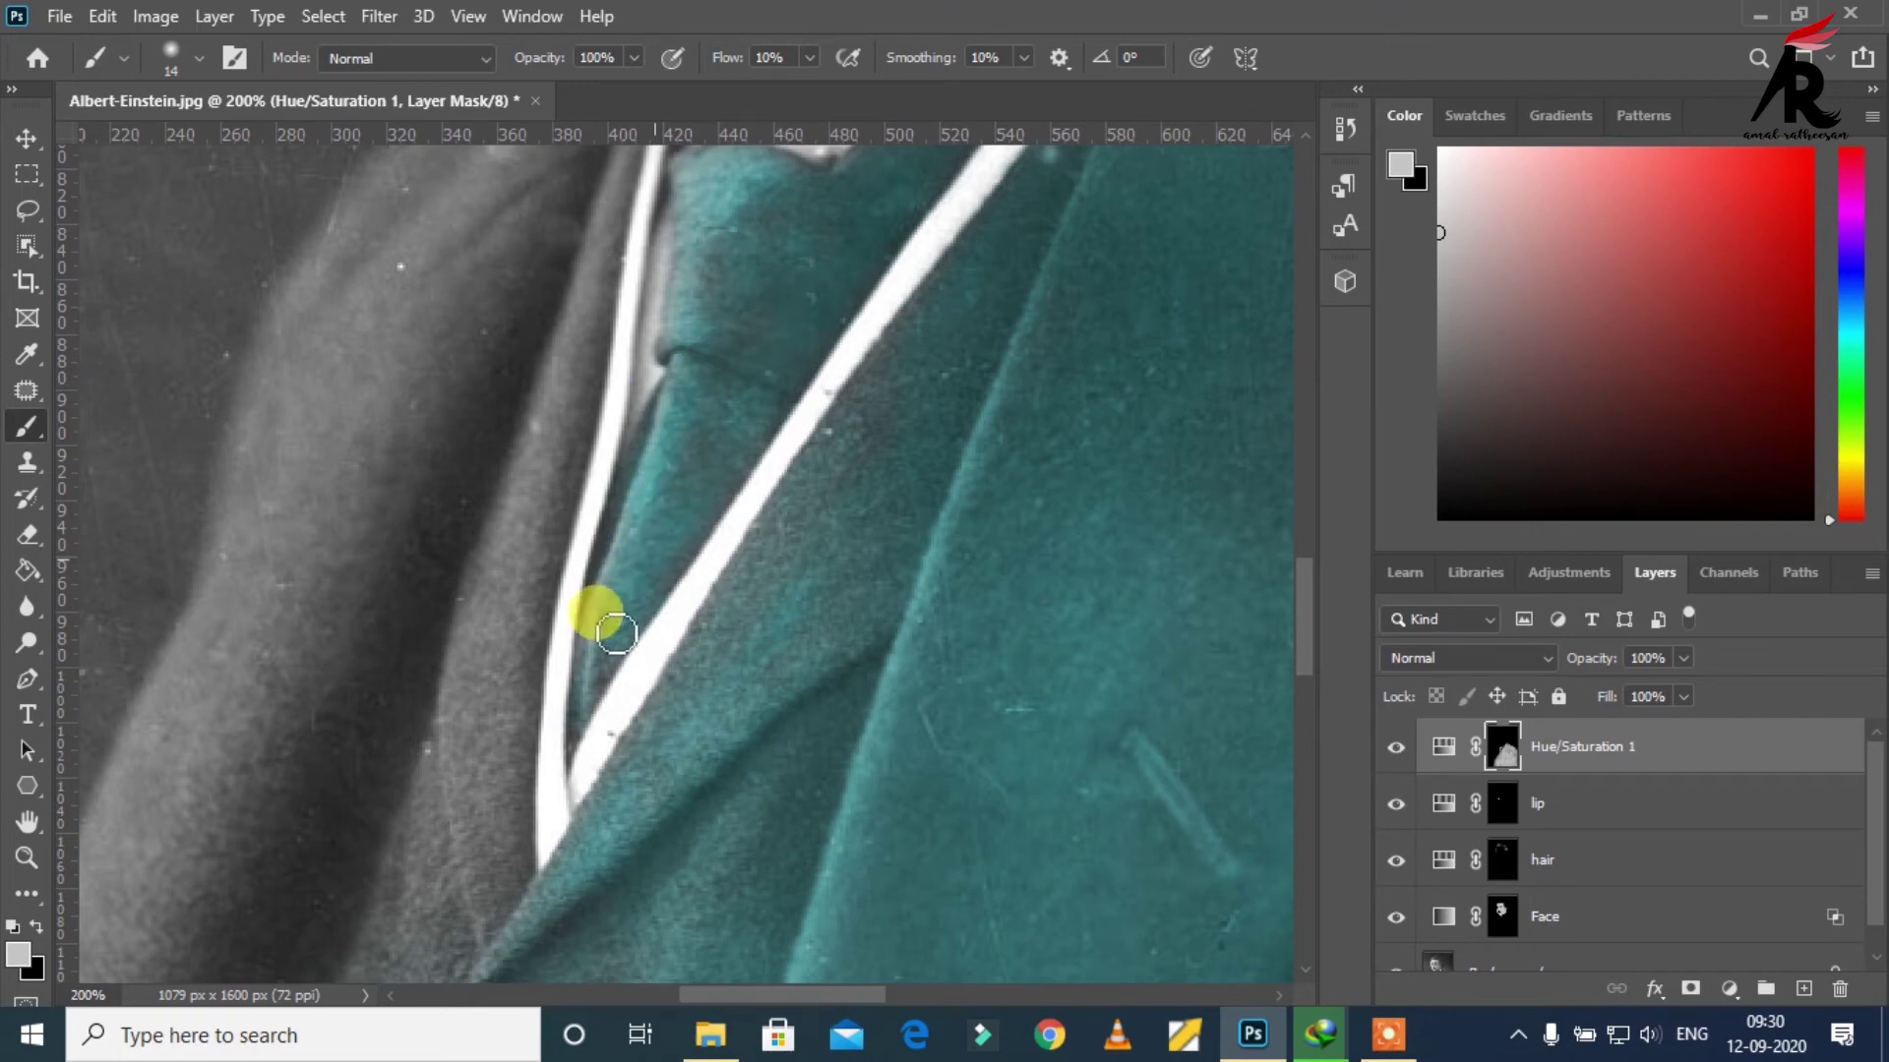
mouse_move(583, 726)
left_mouse_down()
mouse_move(705, 623)
mouse_move(887, 378)
mouse_move(784, 519)
left_mouse_up()
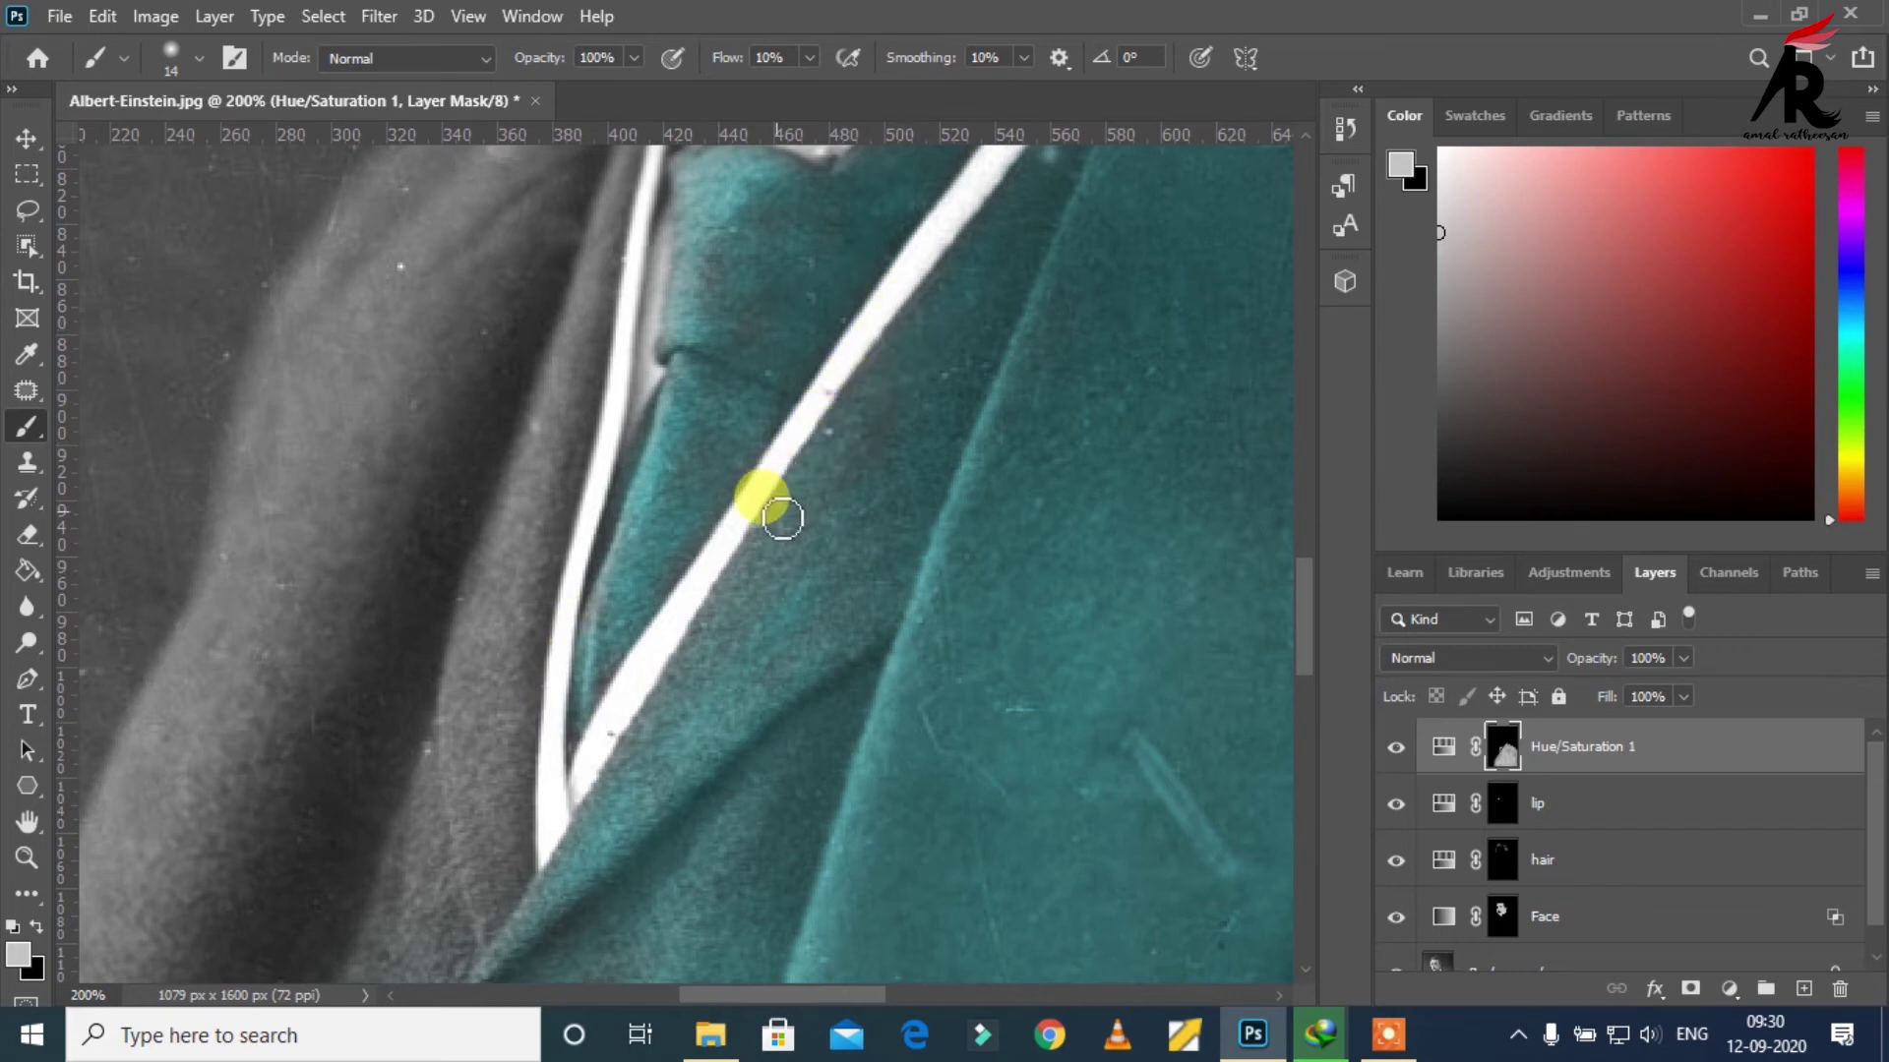
mouse_move(945, 291)
left_mouse_down()
mouse_move(704, 624)
mouse_move(624, 794)
mouse_move(758, 642)
mouse_move(893, 423)
mouse_move(803, 644)
mouse_move(915, 481)
mouse_move(919, 404)
mouse_move(957, 400)
mouse_move(877, 623)
mouse_move(675, 565)
left_mouse_up()
left_click(689, 578, "ctrl+alt")
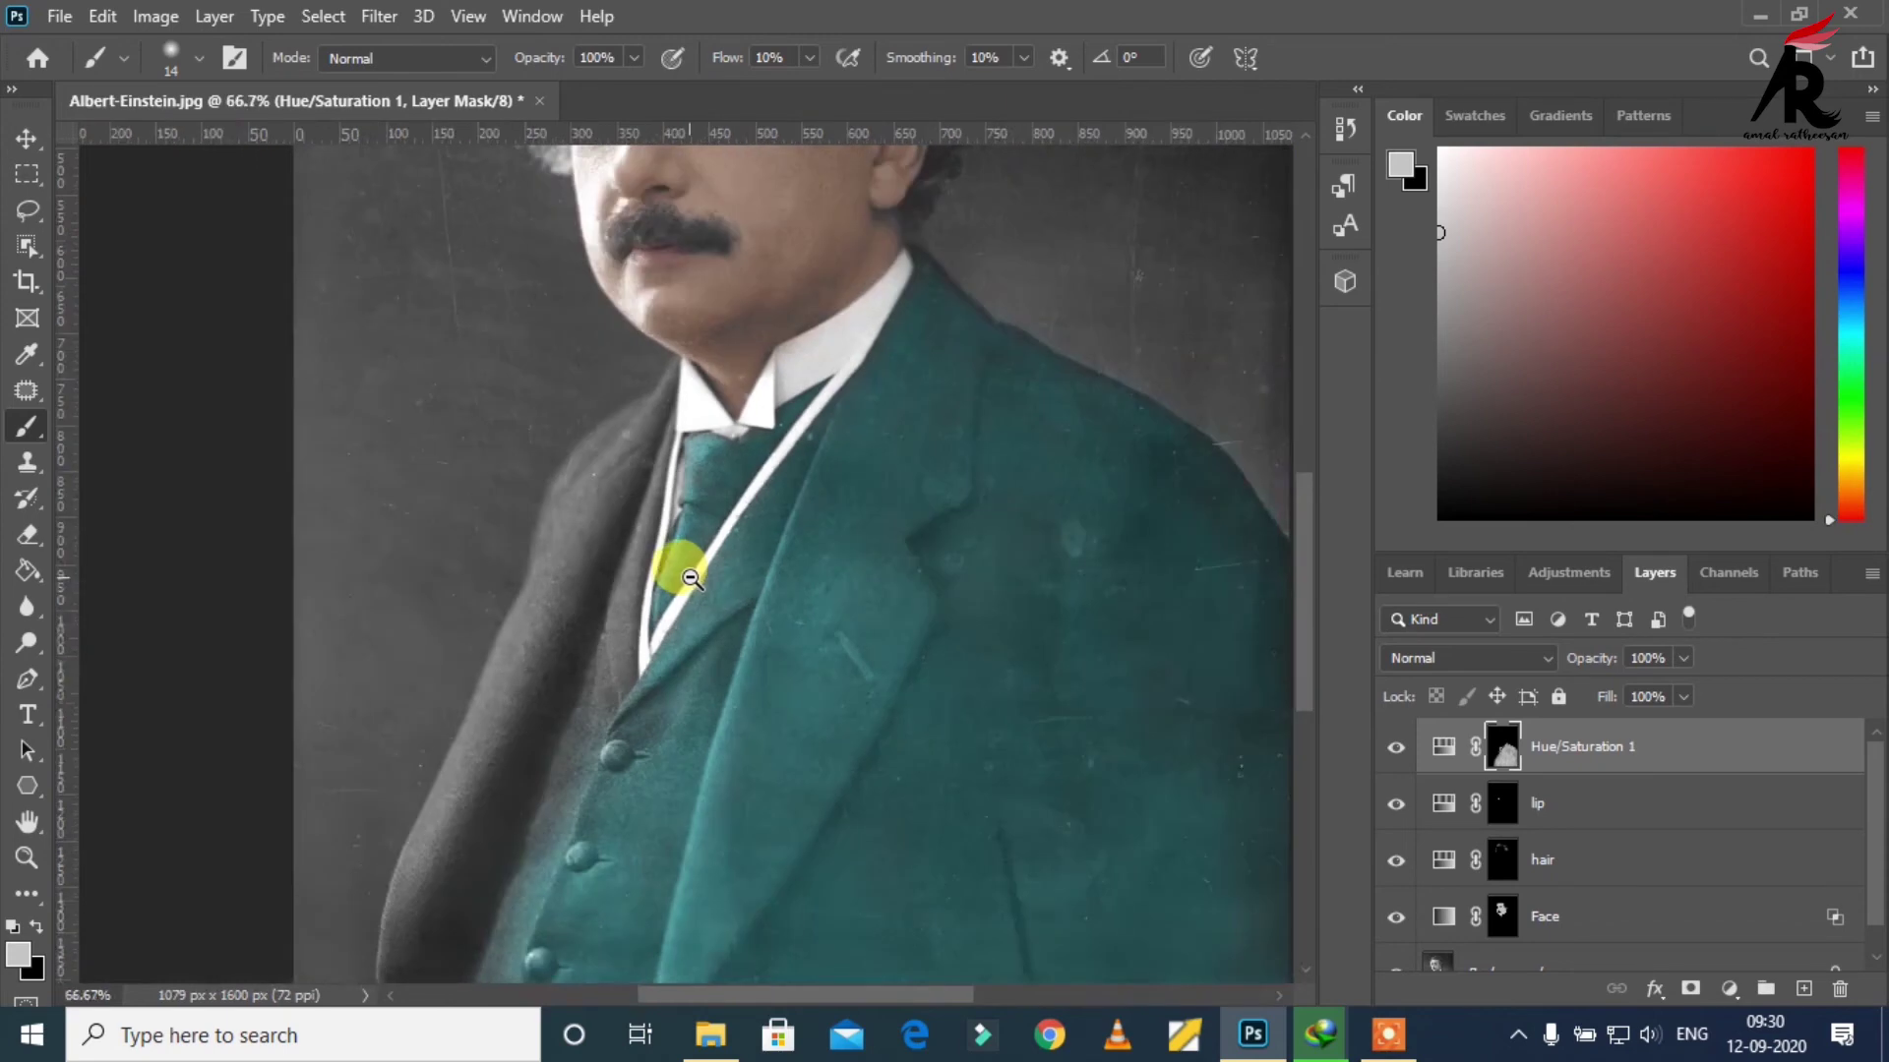
Step: Enlarge the brush and paint teal down the left lapel and beside the buttons
left_click(757, 581, "ctrl+alt")
left_click(628, 577, "ctrl")
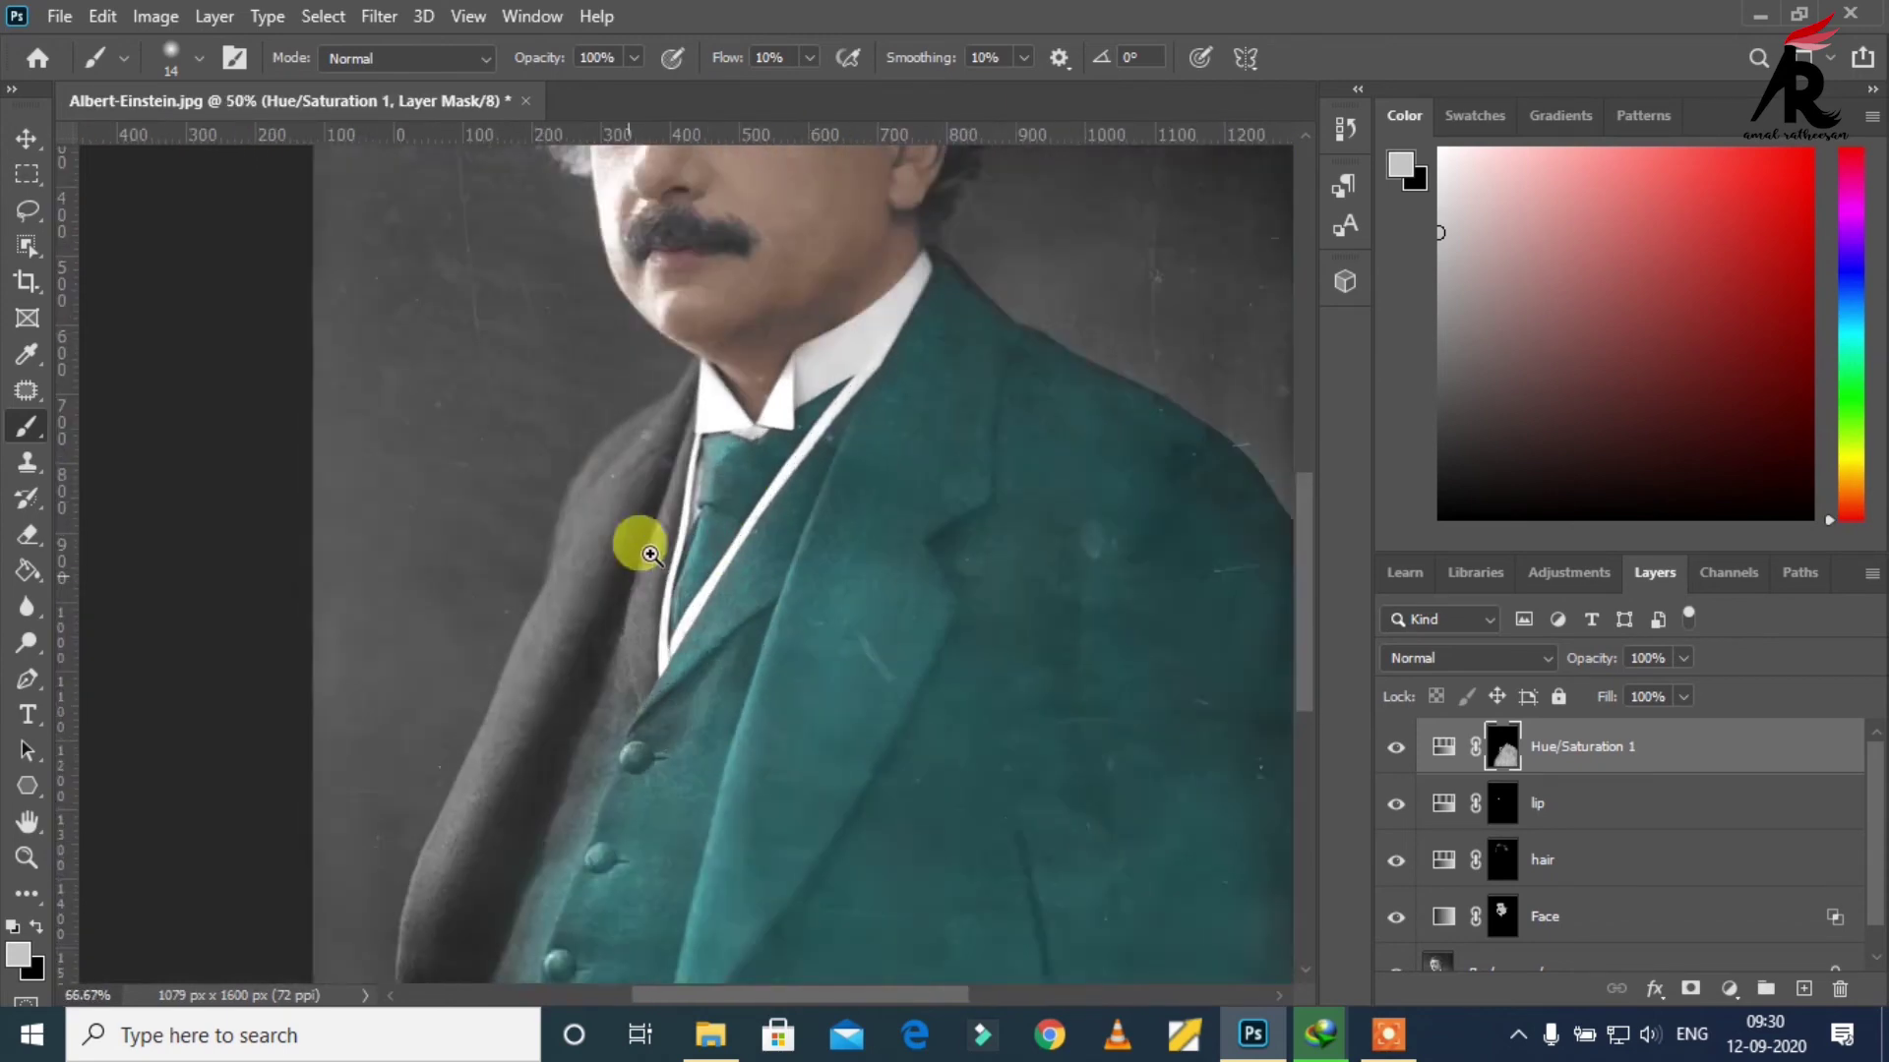
left_click_drag(632, 540, 813, 286)
right_click(829, 441)
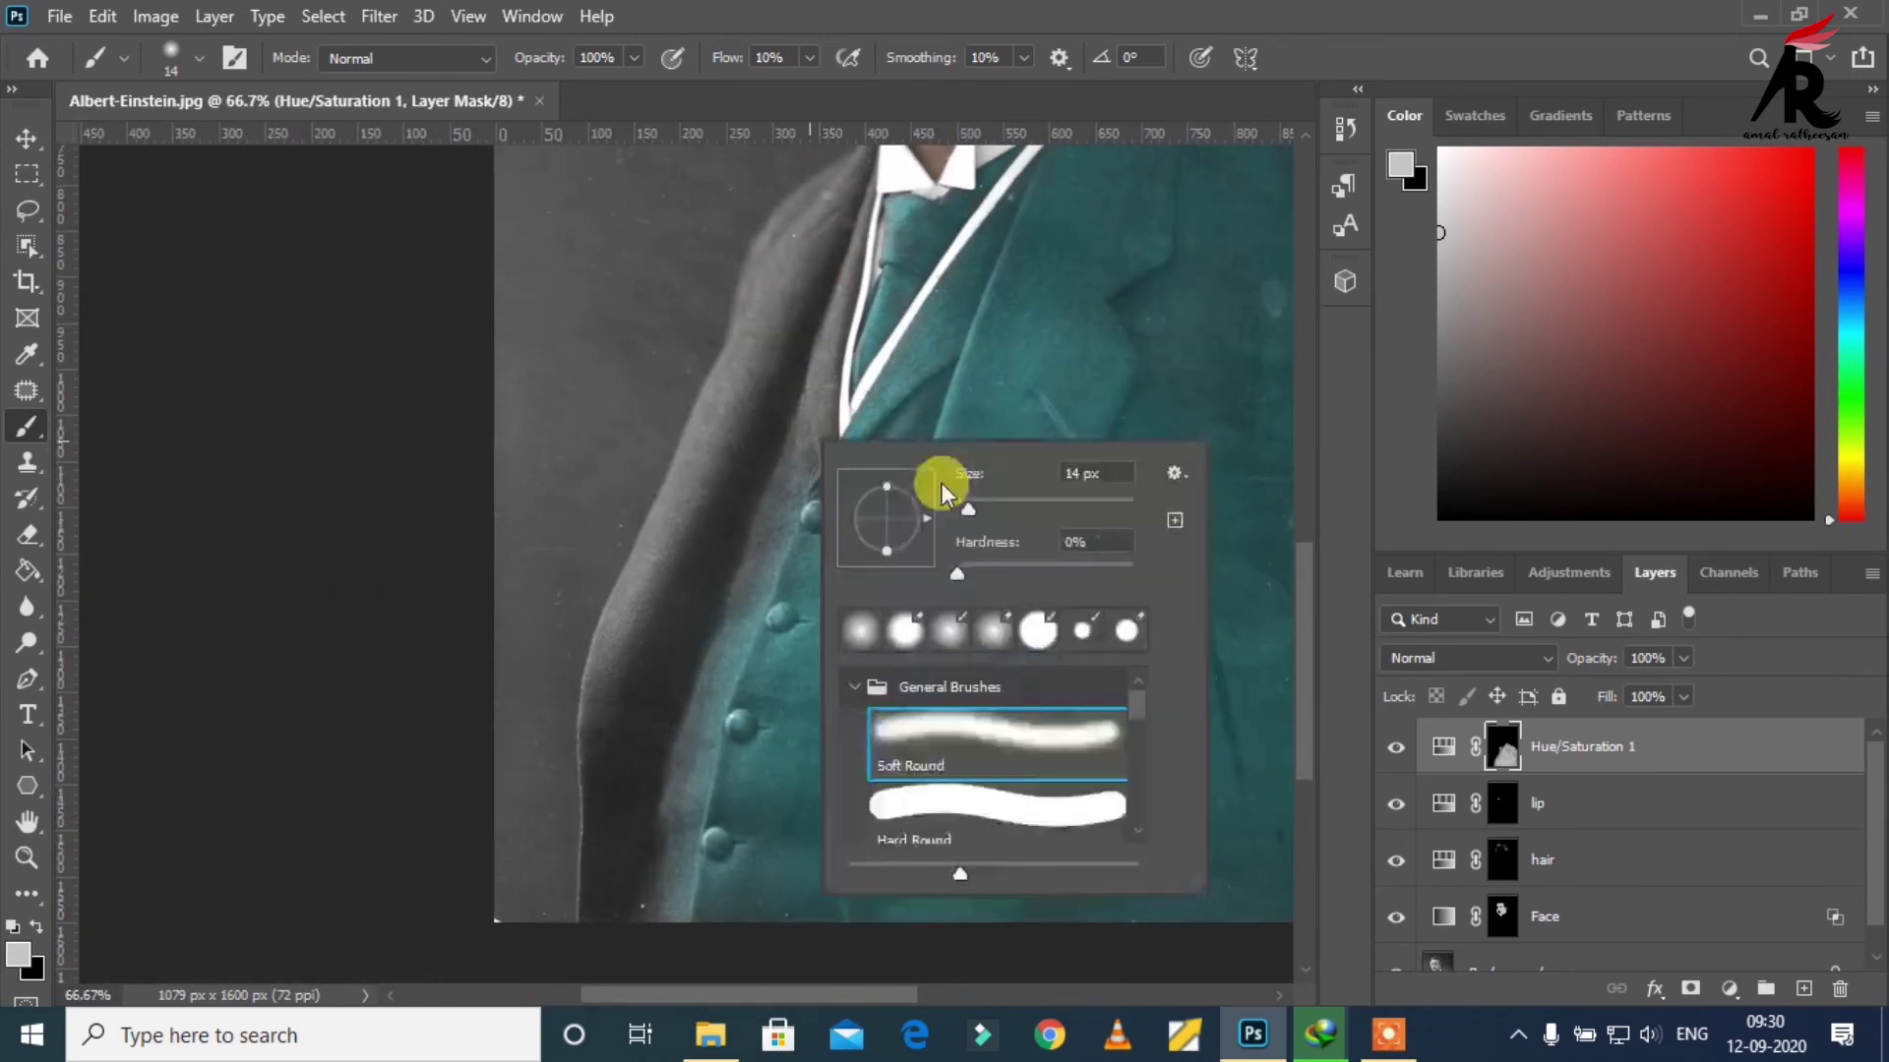
left_click(999, 509)
left_click(752, 654)
mouse_move(632, 687)
left_mouse_down()
mouse_move(635, 923)
mouse_move(602, 911)
mouse_move(597, 848)
left_mouse_up()
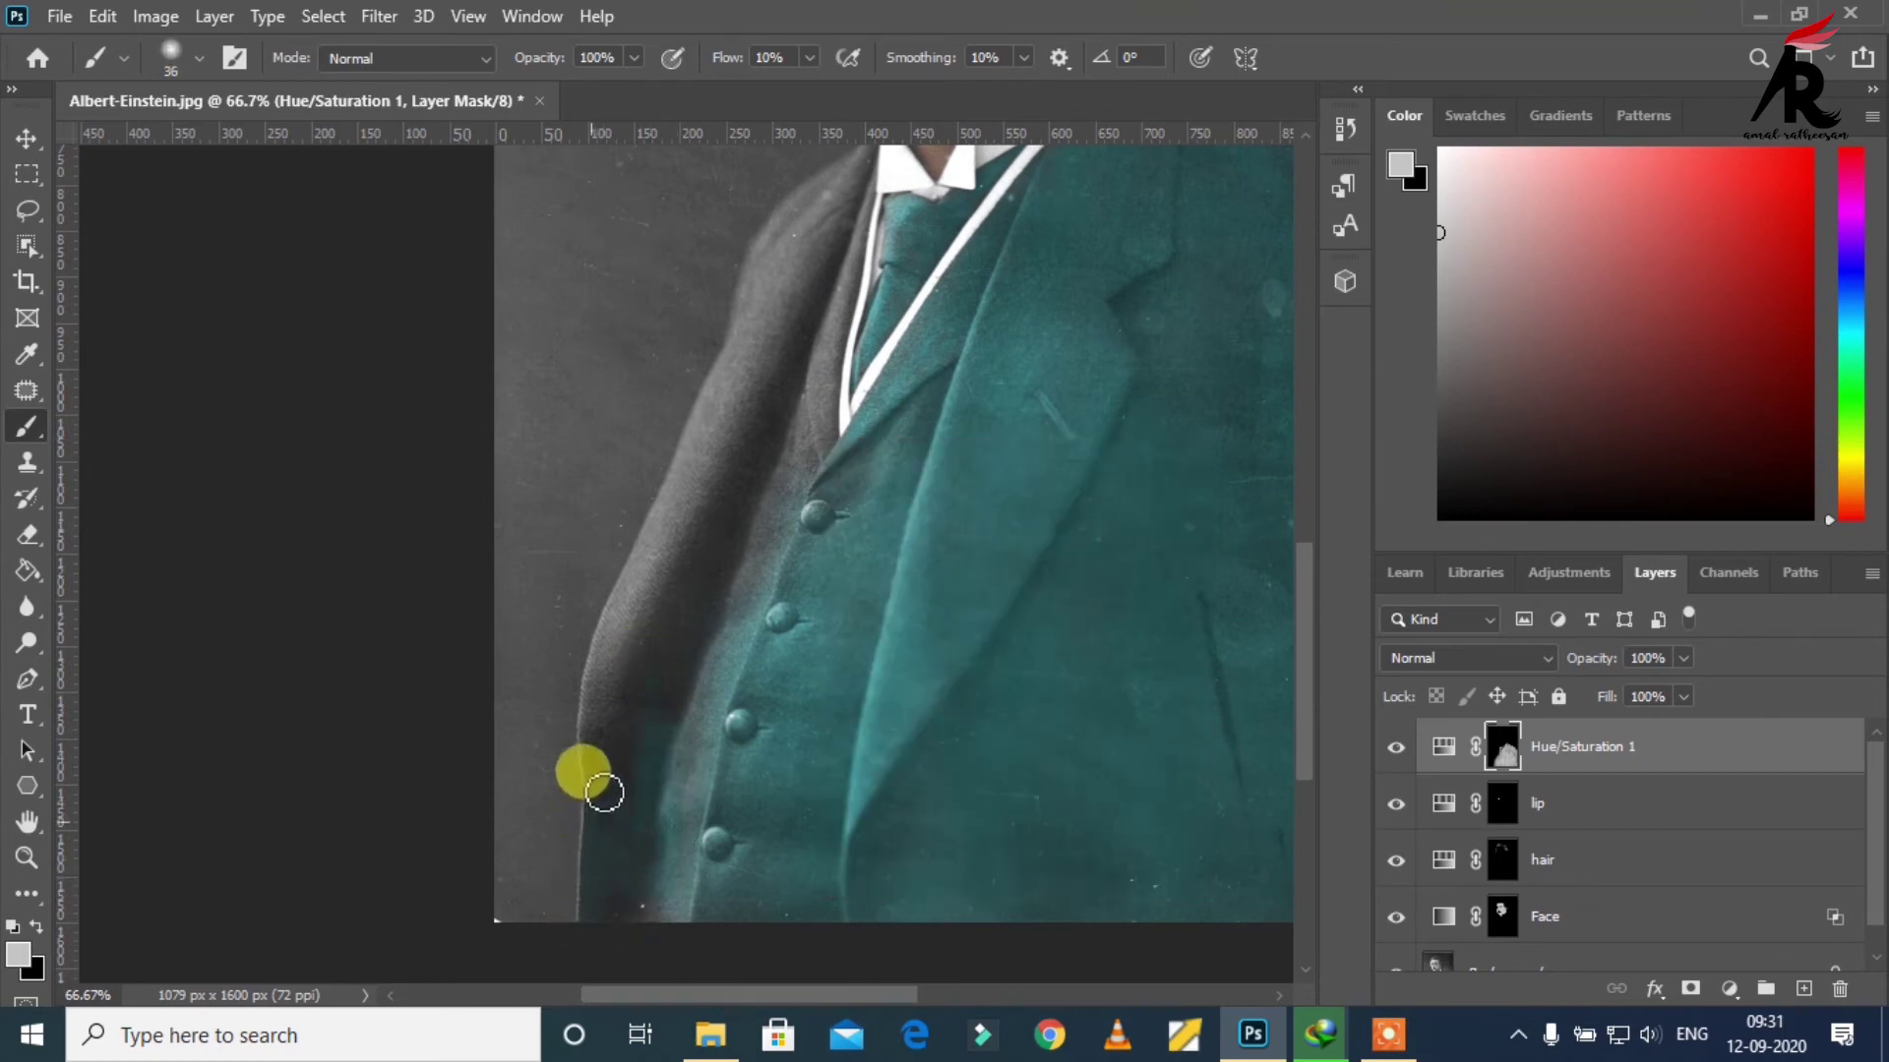
mouse_move(598, 756)
left_mouse_down()
mouse_move(591, 822)
mouse_move(619, 658)
mouse_move(638, 872)
left_mouse_up()
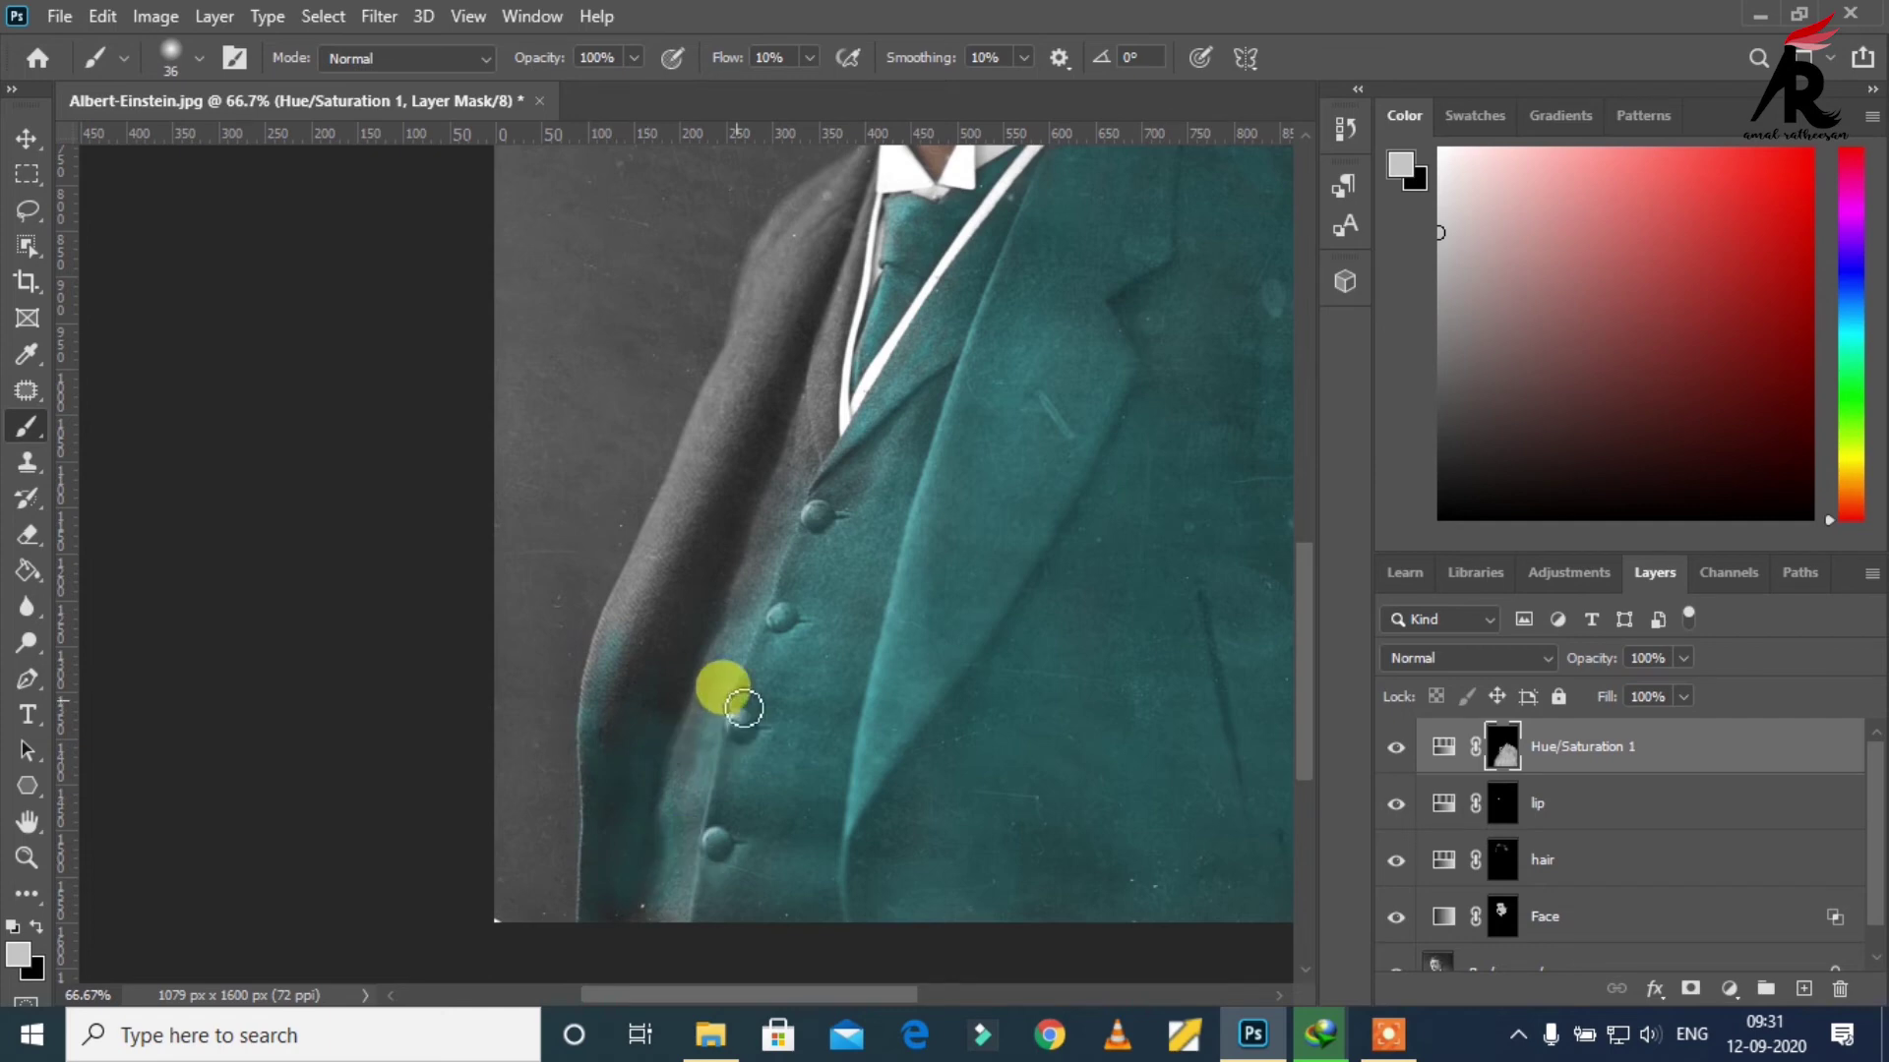
Step: Reduce the brush slightly and paint teal up the left coat edge
right_click(836, 697)
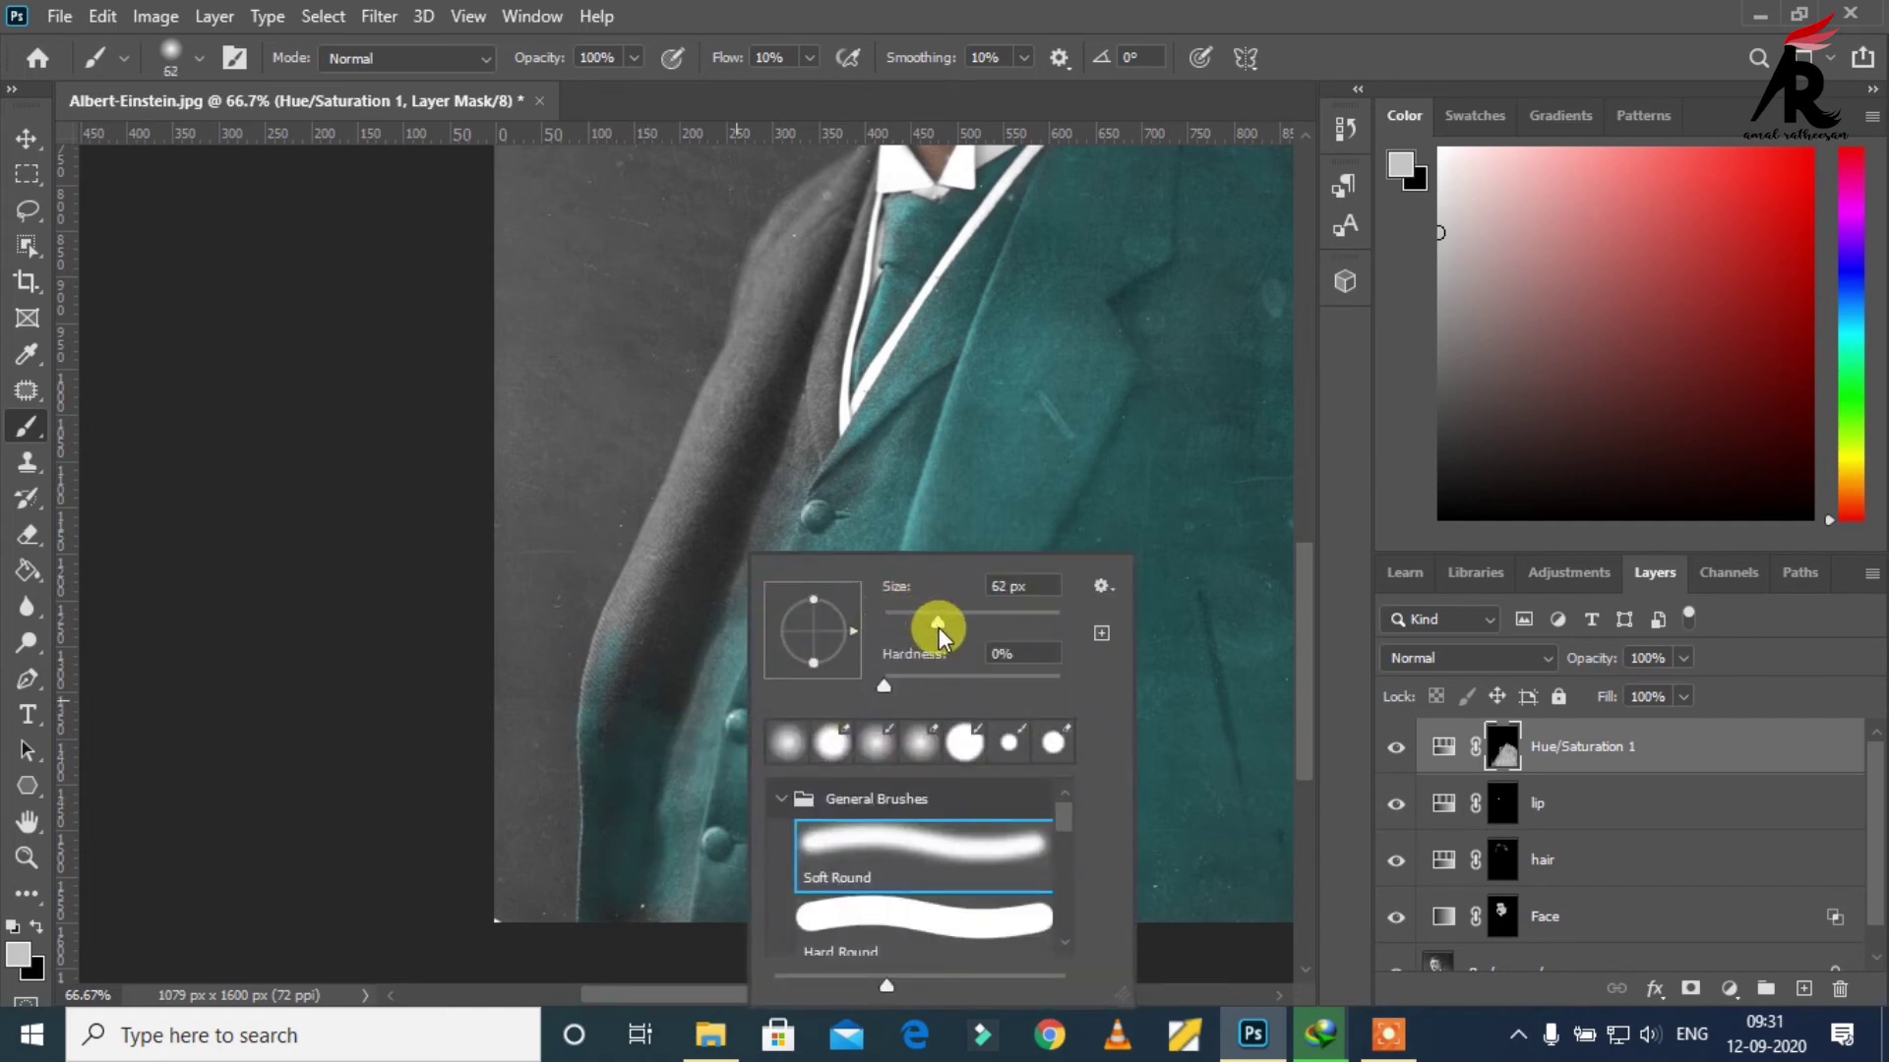
left_click_drag(939, 628, 687, 628)
left_click(695, 641)
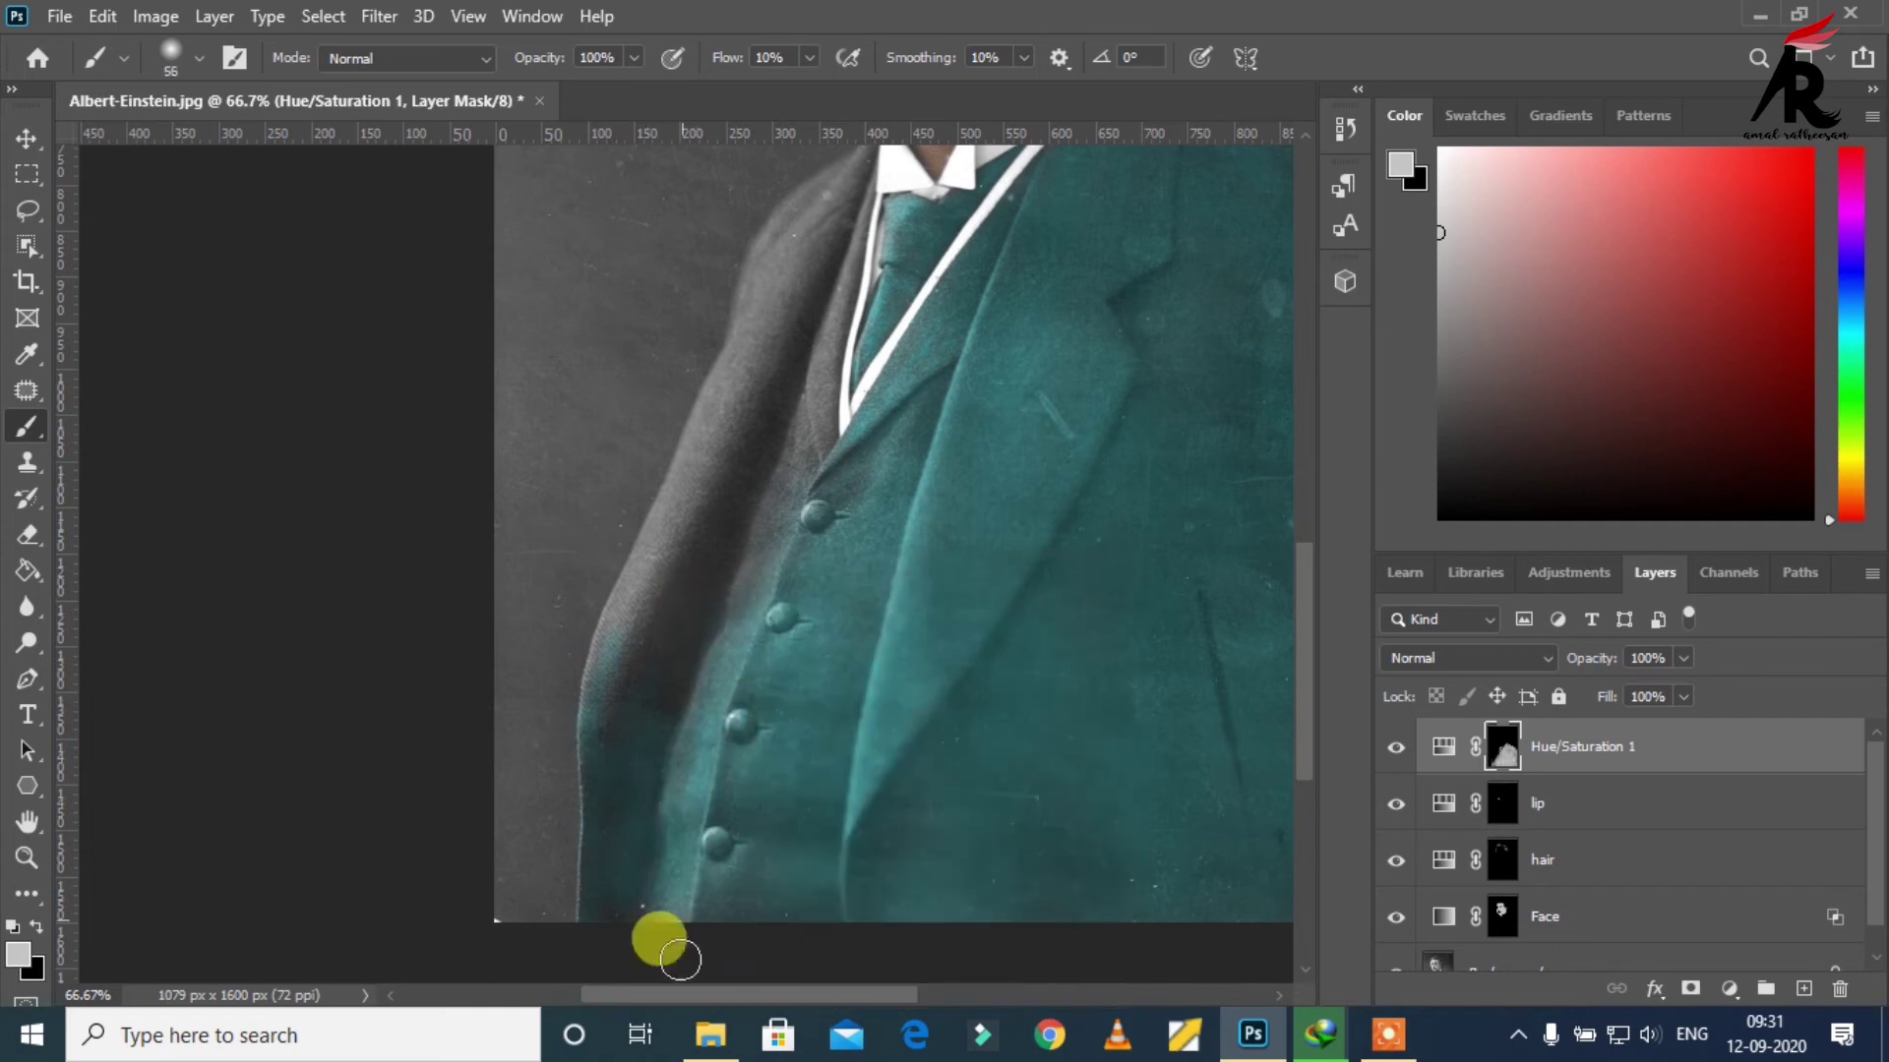
mouse_move(680, 960)
left_mouse_down()
mouse_move(616, 843)
mouse_move(616, 670)
mouse_move(679, 644)
mouse_move(811, 391)
mouse_move(814, 480)
mouse_move(784, 422)
mouse_move(616, 750)
mouse_move(604, 641)
mouse_move(687, 476)
mouse_move(616, 646)
mouse_move(646, 527)
mouse_move(662, 666)
mouse_move(740, 626)
mouse_move(725, 603)
mouse_move(769, 467)
left_mouse_up()
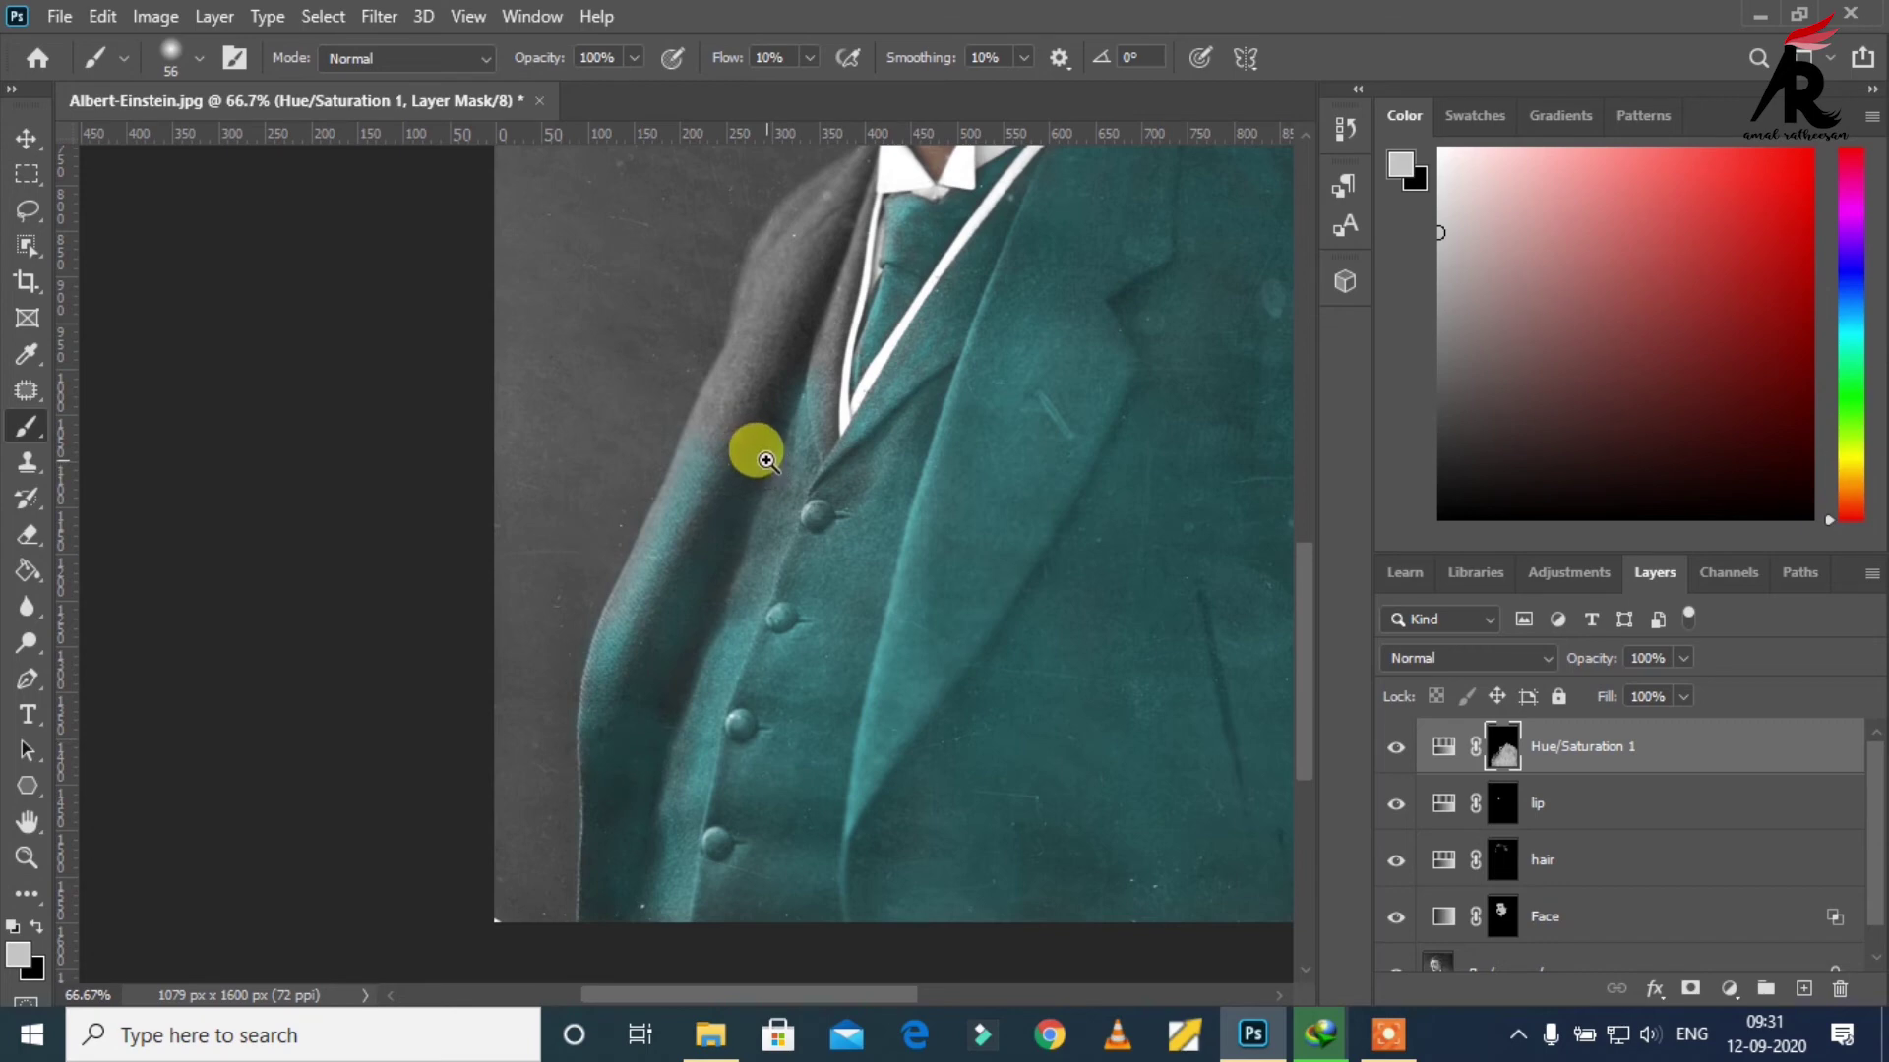
left_click(766, 461)
scroll(696, 705, "up", 5)
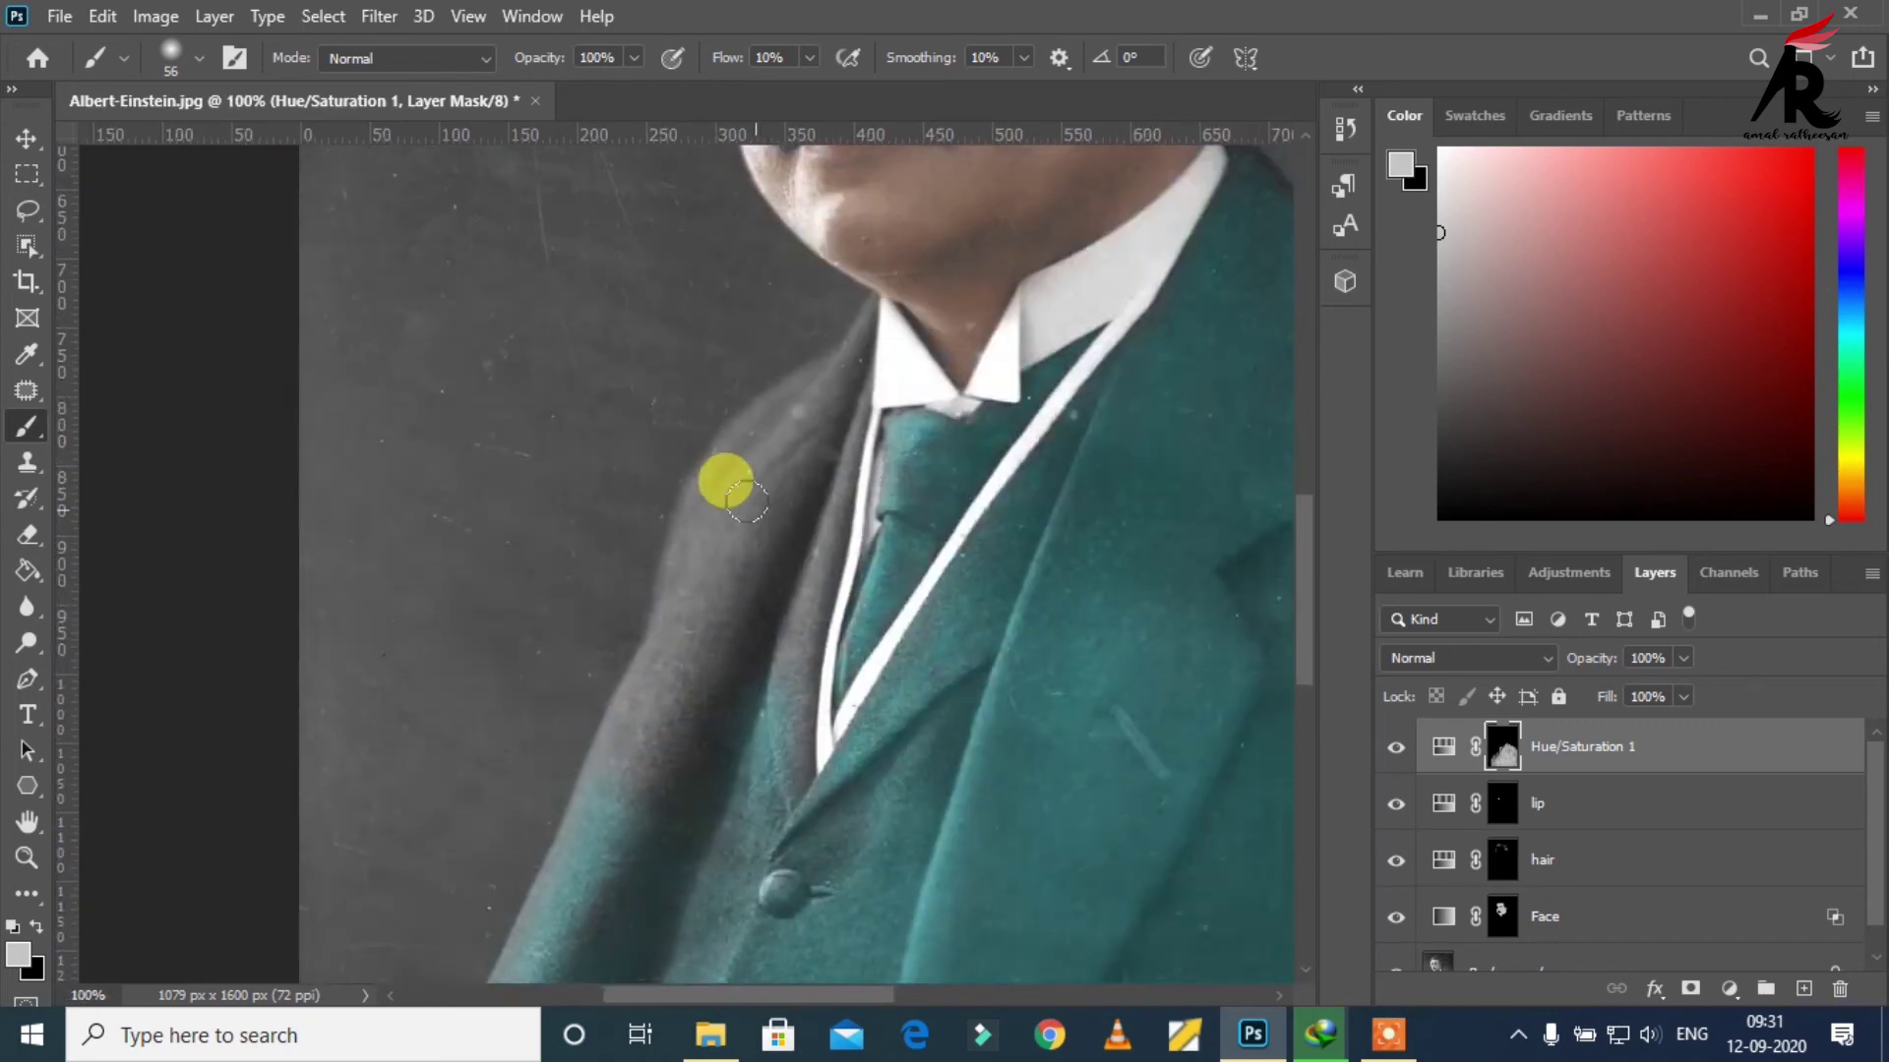
Step: Paint the left lapel, shoulder and lower-left coat edge teal, filling grey near the collar
mouse_move(746, 501)
left_mouse_down()
mouse_move(674, 716)
mouse_move(616, 755)
mouse_move(654, 797)
mouse_move(742, 809)
mouse_move(805, 867)
mouse_move(834, 837)
mouse_move(772, 672)
mouse_move(780, 749)
mouse_move(780, 585)
mouse_move(773, 676)
mouse_move(826, 394)
mouse_move(827, 432)
mouse_move(819, 407)
mouse_move(708, 546)
mouse_move(704, 522)
mouse_move(679, 613)
mouse_move(717, 458)
mouse_move(769, 399)
mouse_move(632, 683)
left_mouse_up()
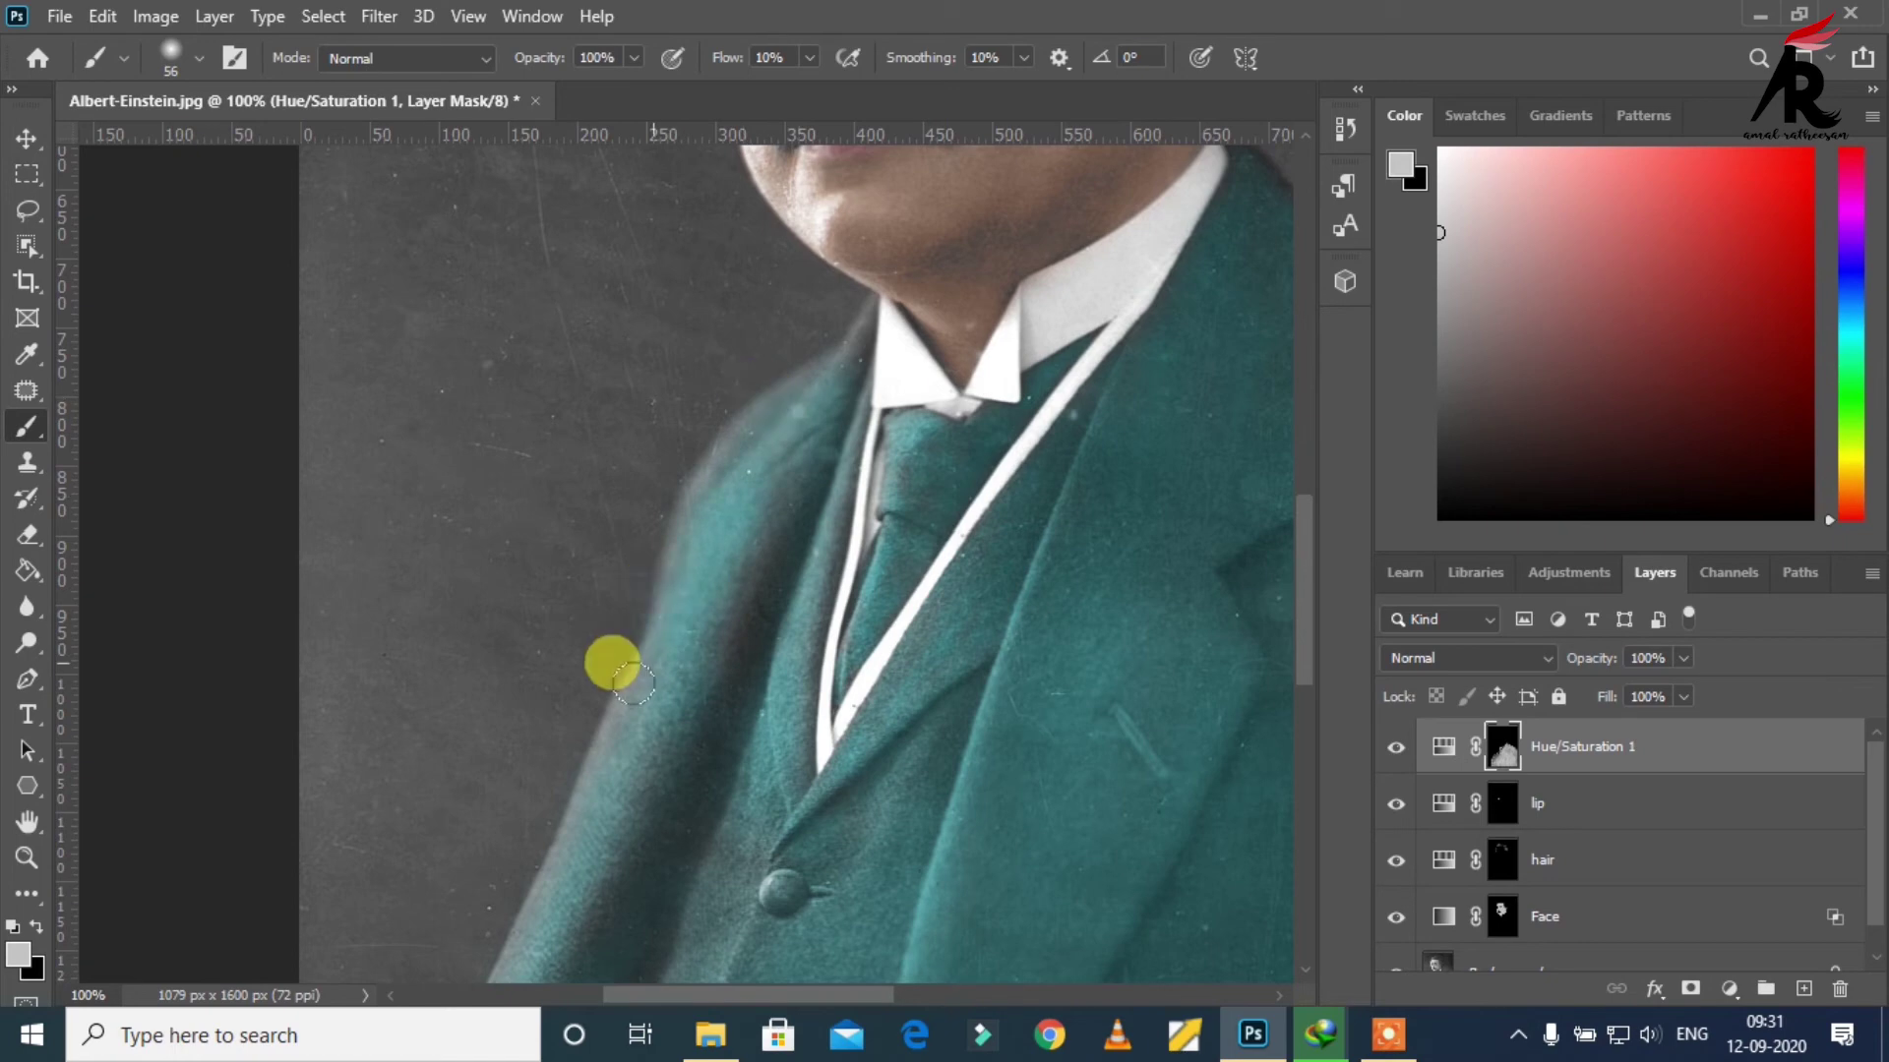
mouse_move(615, 750)
left_mouse_down()
mouse_move(683, 739)
mouse_move(763, 533)
mouse_move(684, 852)
mouse_move(736, 725)
mouse_move(688, 784)
mouse_move(729, 873)
mouse_move(729, 497)
mouse_move(651, 676)
mouse_move(662, 536)
mouse_move(549, 620)
mouse_move(603, 511)
mouse_move(752, 554)
mouse_move(737, 462)
mouse_move(771, 544)
mouse_move(764, 340)
left_mouse_up()
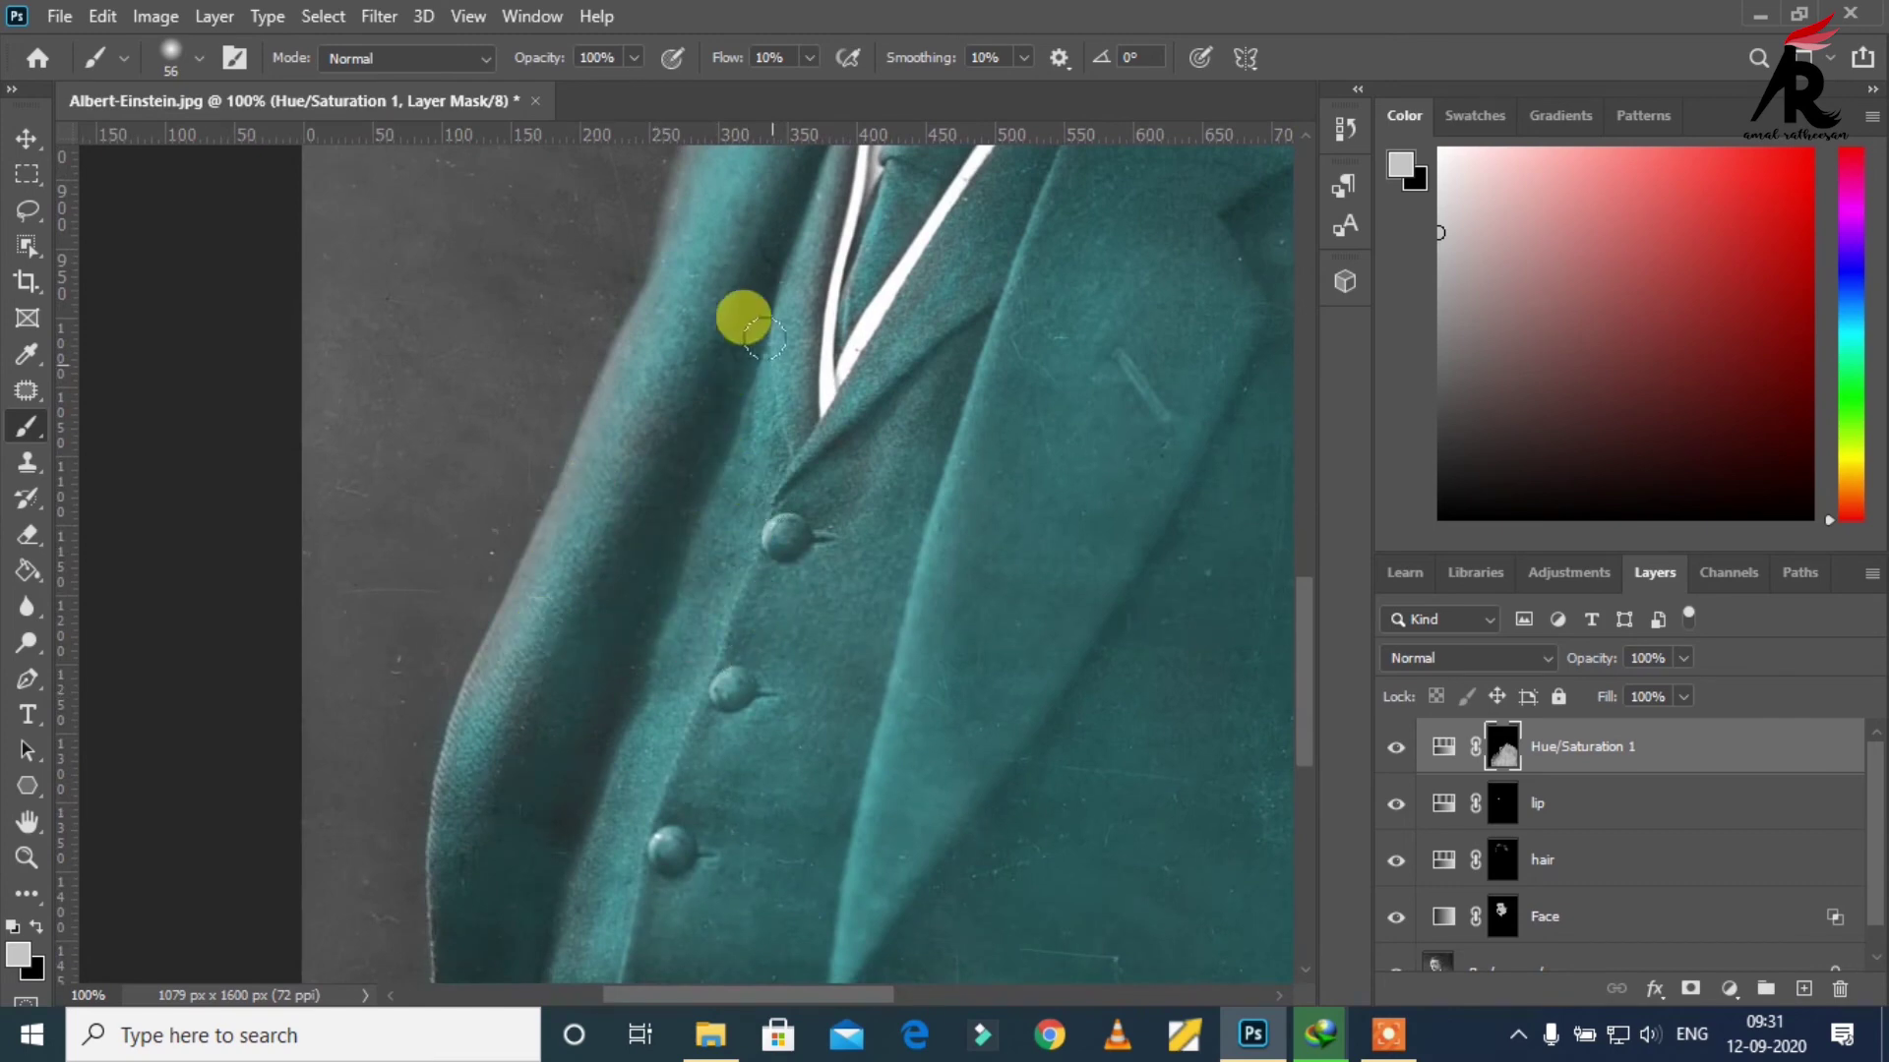
mouse_move(765, 217)
left_mouse_down()
mouse_move(776, 582)
mouse_move(734, 742)
mouse_move(675, 935)
mouse_move(567, 903)
mouse_move(831, 818)
mouse_move(801, 759)
mouse_move(1117, 679)
mouse_move(746, 758)
mouse_move(431, 497)
mouse_move(452, 708)
mouse_move(448, 598)
mouse_move(494, 484)
left_mouse_up()
scroll(591, 603, "down", 3)
scroll(494, 485, "up", 2)
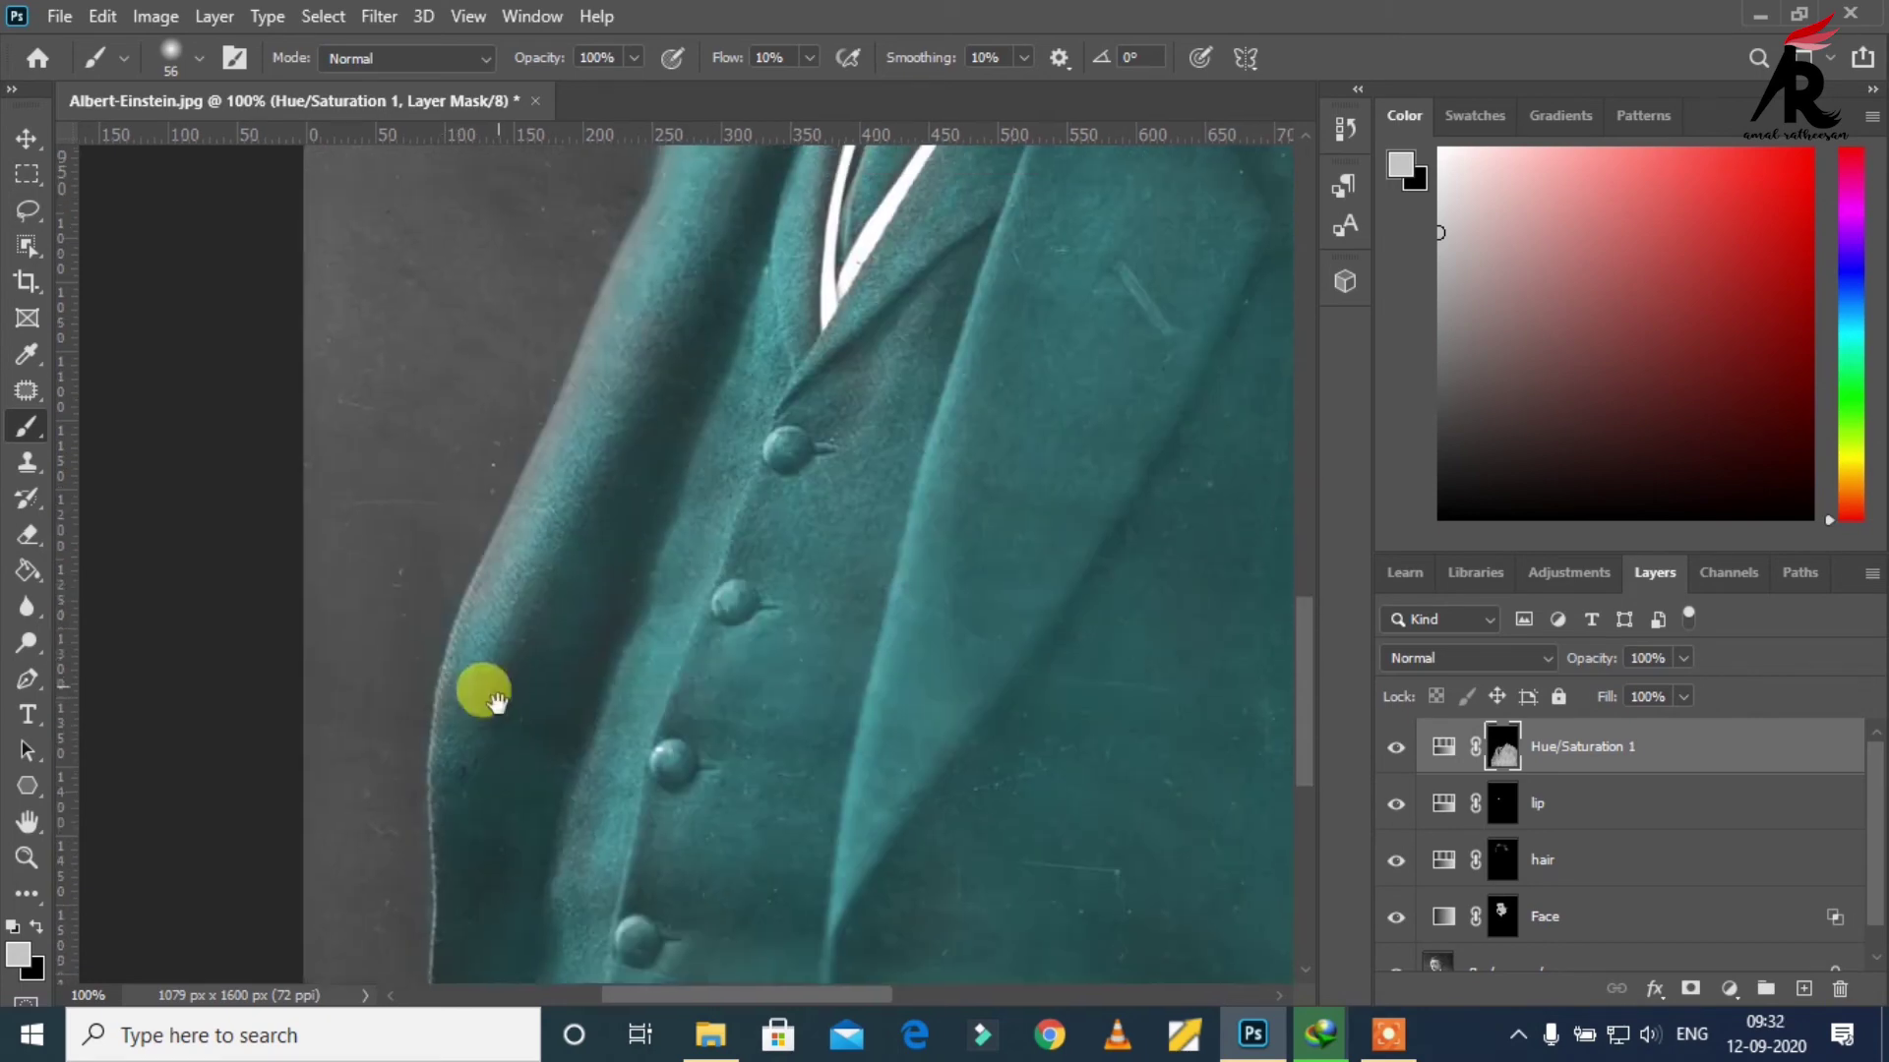
mouse_move(506, 708)
left_mouse_down()
mouse_move(467, 661)
mouse_move(548, 393)
mouse_move(553, 667)
mouse_move(456, 868)
mouse_move(586, 565)
mouse_move(675, 422)
mouse_move(675, 557)
mouse_move(717, 527)
mouse_move(735, 458)
mouse_move(709, 696)
mouse_move(731, 538)
mouse_move(813, 735)
mouse_move(906, 588)
mouse_move(868, 670)
left_mouse_up()
scroll(548, 393, "up", 2)
scroll(552, 667, "up", 2)
scroll(675, 422, "up", 1)
mouse_move(830, 734)
left_mouse_down()
mouse_move(864, 621)
mouse_move(982, 508)
mouse_move(928, 737)
mouse_move(849, 476)
left_mouse_up()
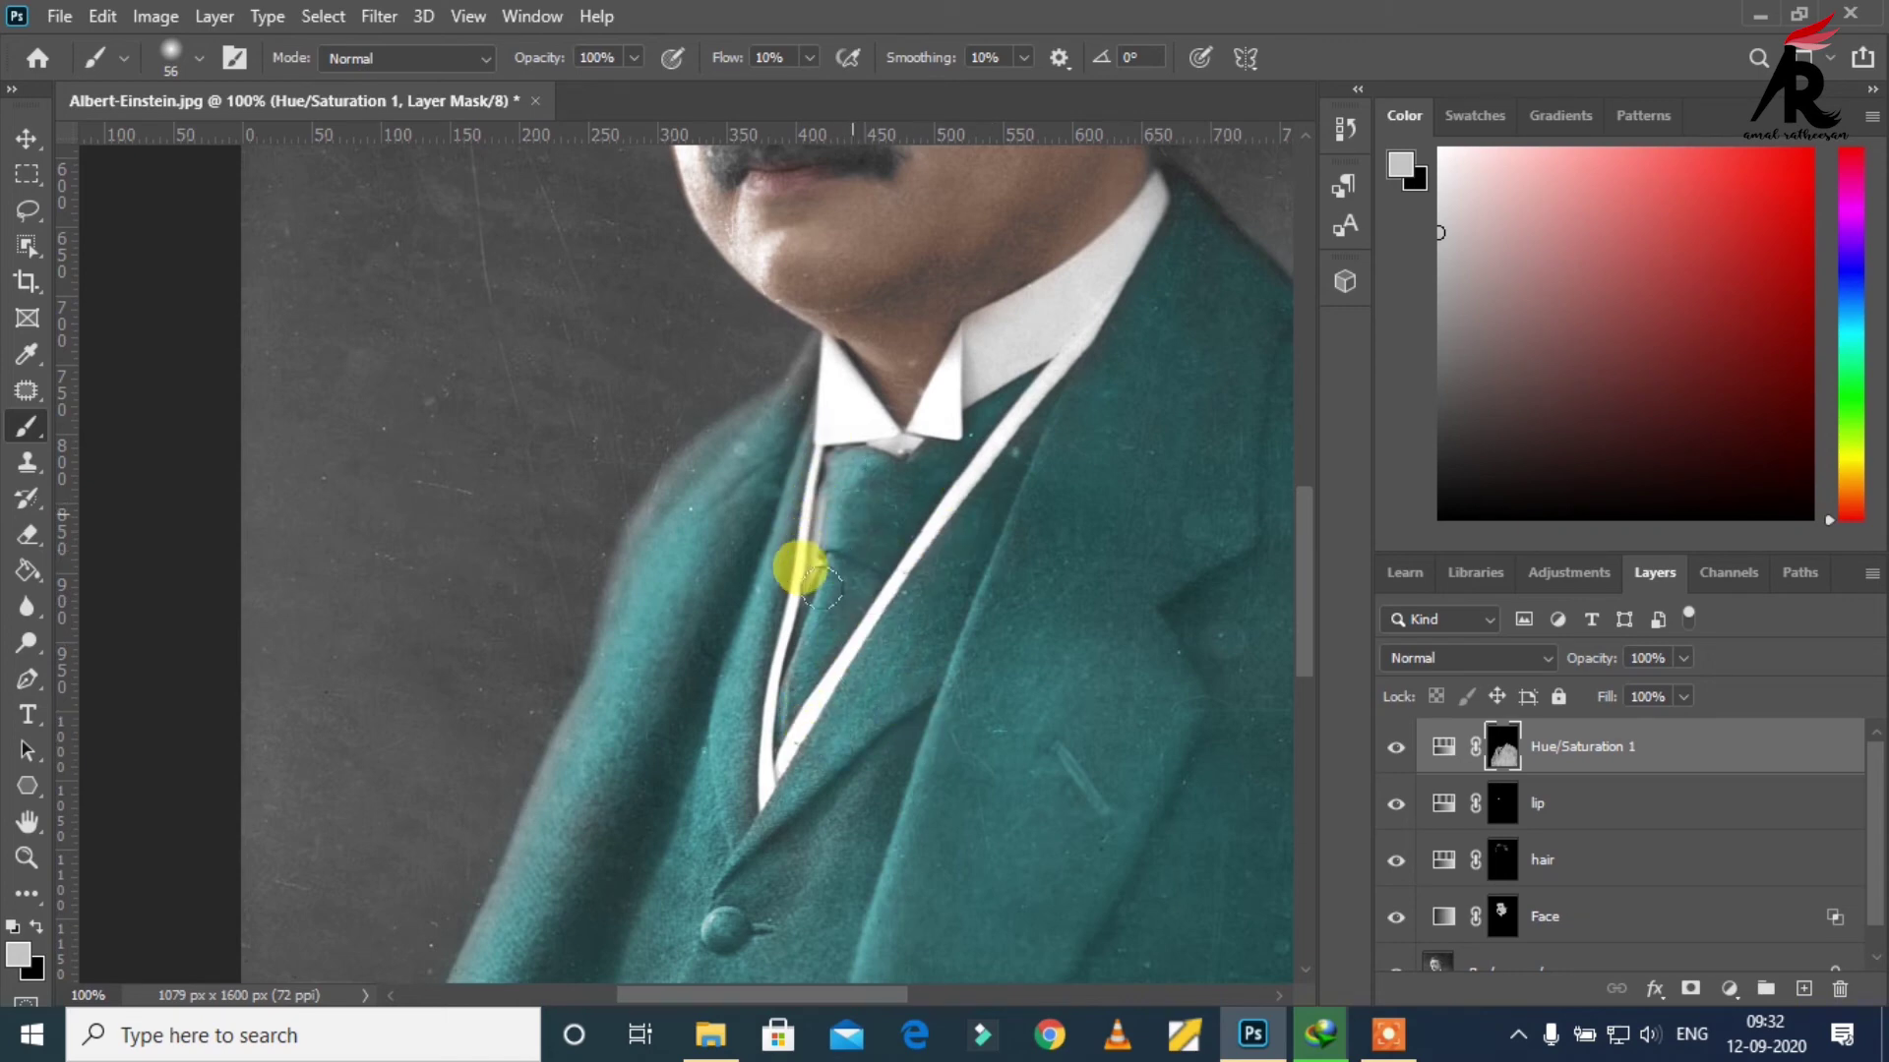
mouse_move(821, 587)
left_mouse_down()
mouse_move(945, 468)
mouse_move(994, 635)
mouse_move(678, 527)
mouse_move(785, 423)
left_mouse_up()
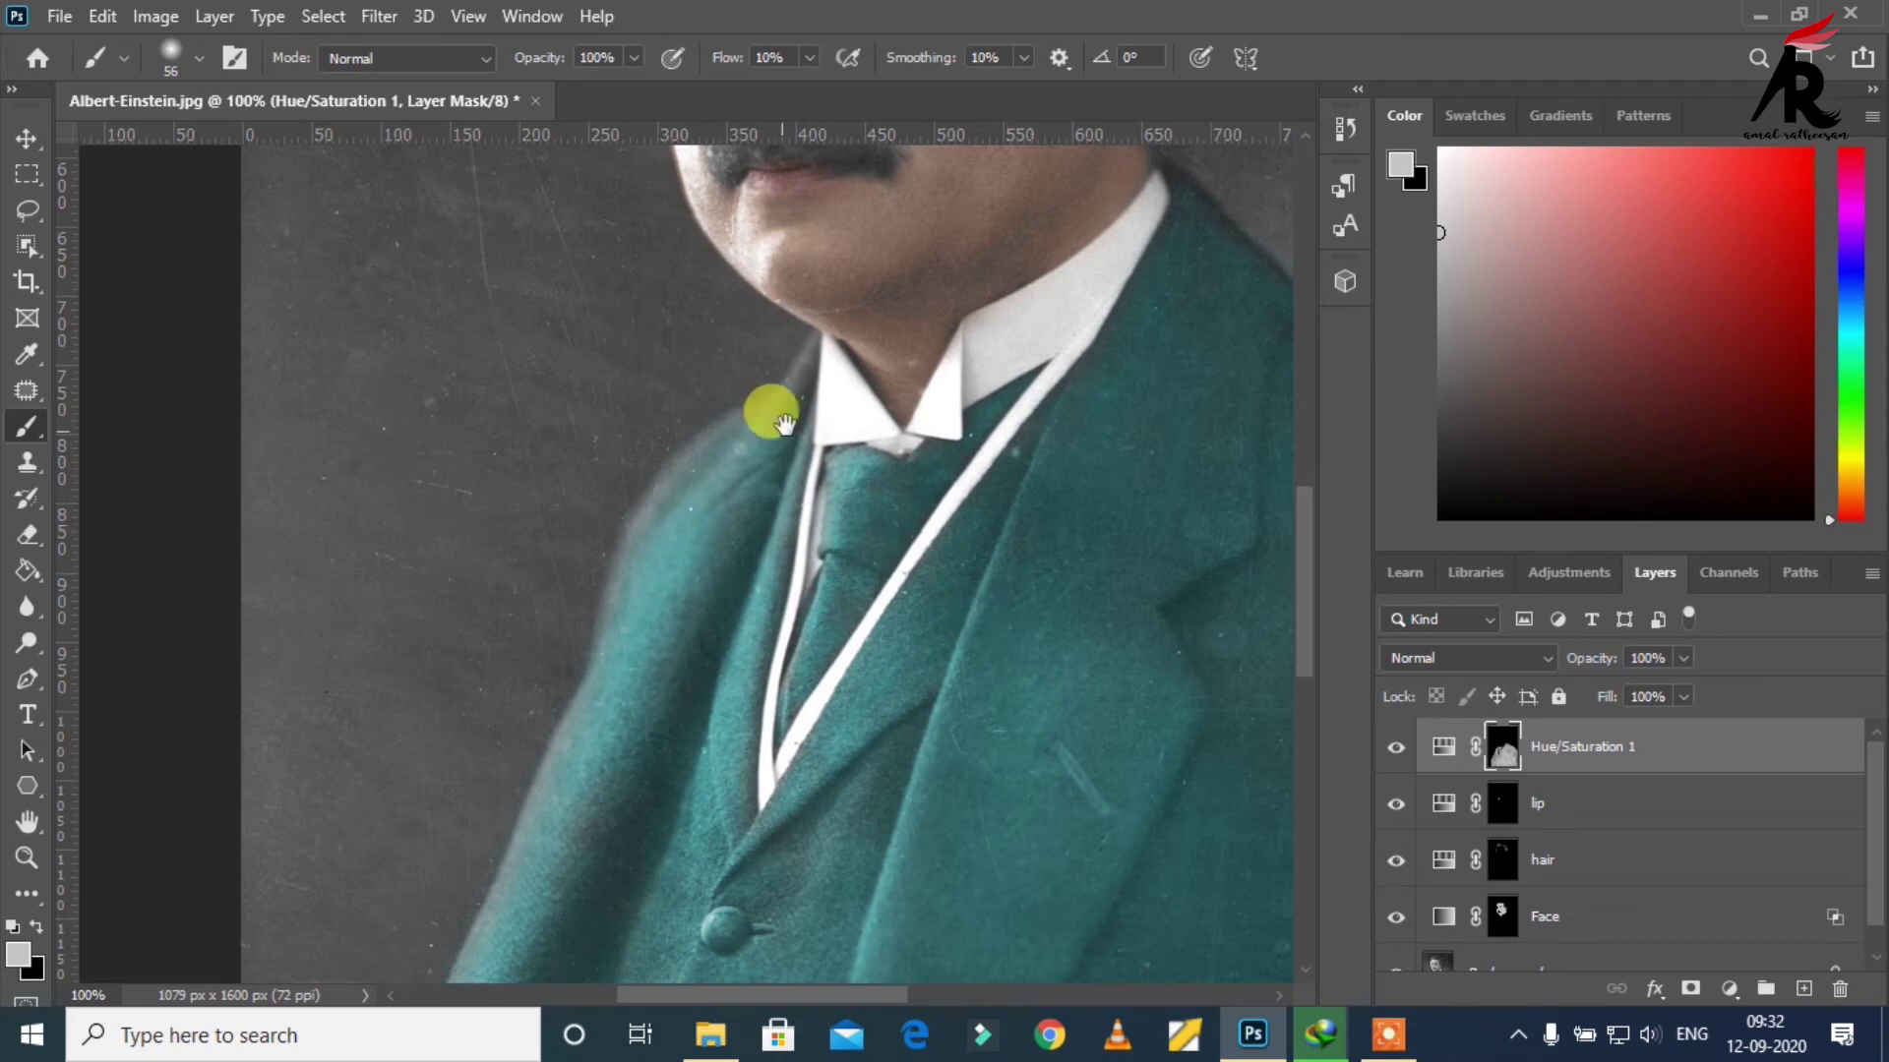
Step: Touch up the shoulder edge near the collar, then set the brush to 15 px
left_click(787, 421, "ctrl")
right_click(752, 330)
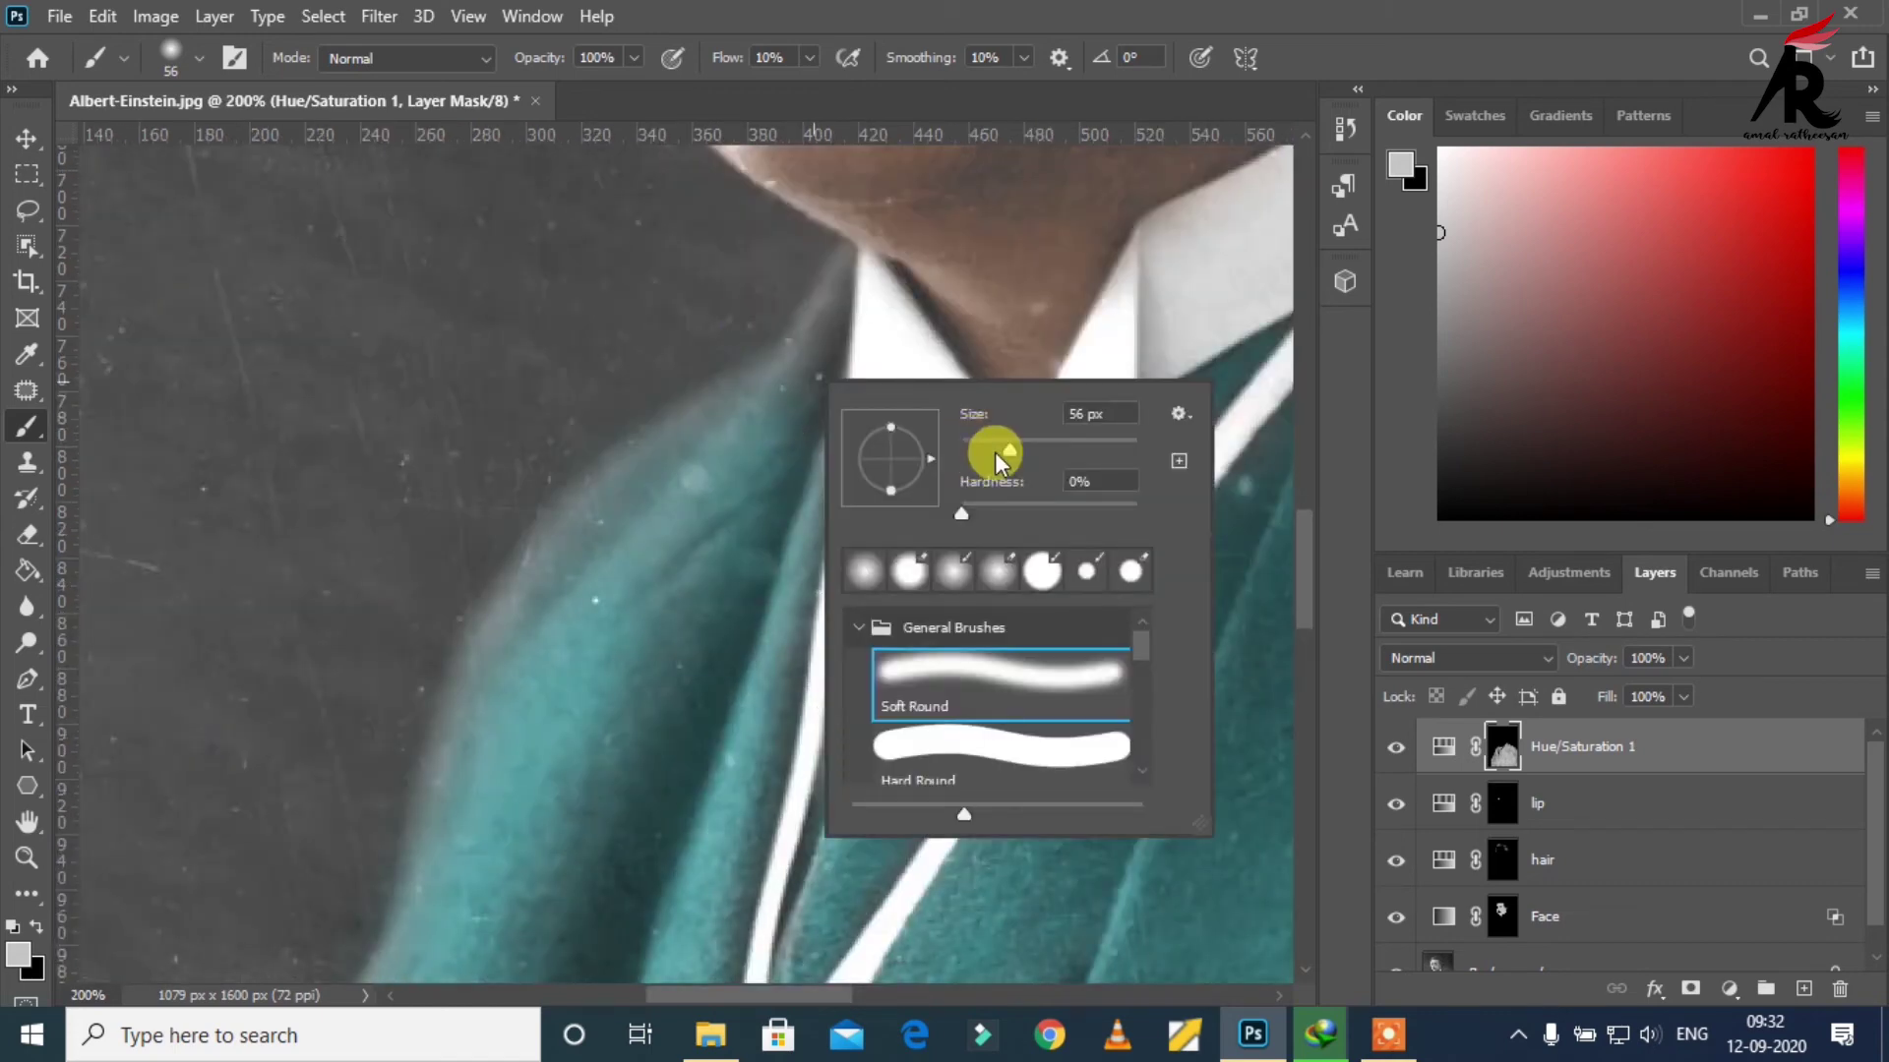
left_click_drag(1008, 445, 984, 445)
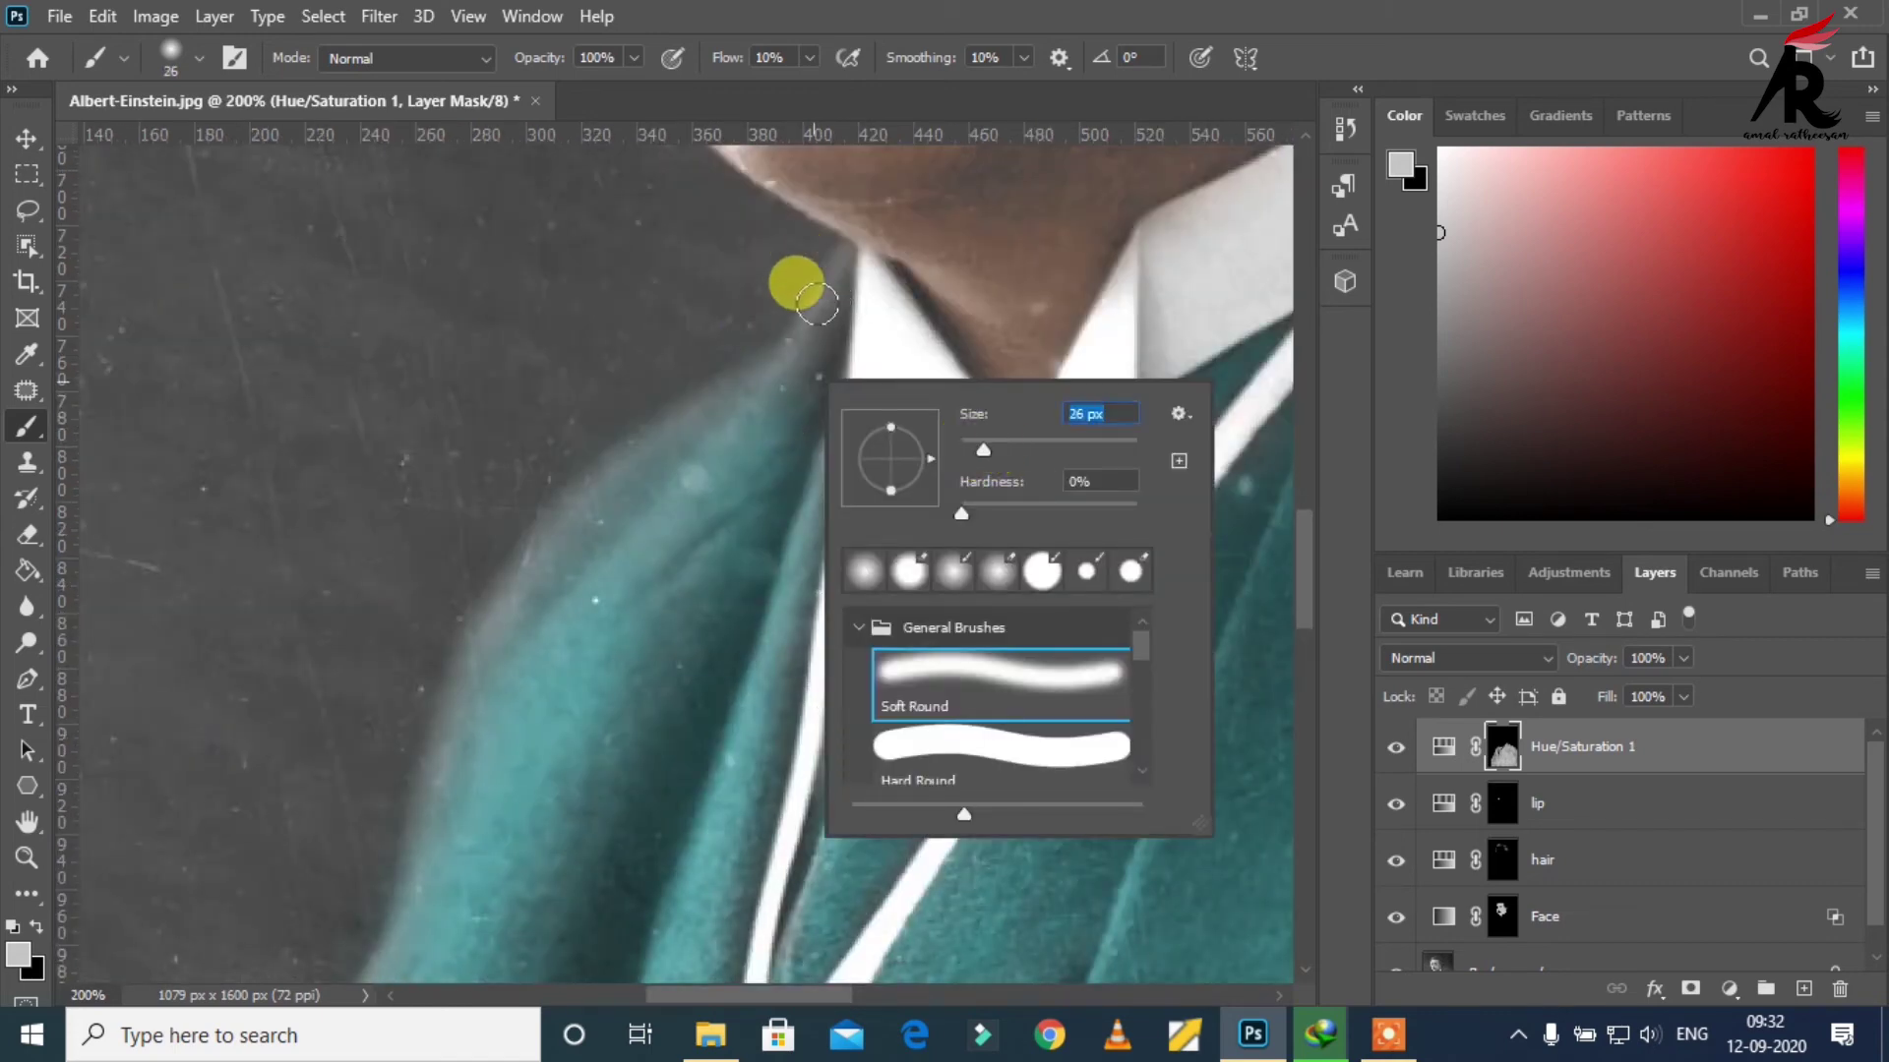
mouse_move(817, 303)
left_mouse_down()
mouse_move(726, 447)
mouse_move(591, 496)
mouse_move(489, 643)
mouse_move(754, 400)
mouse_move(828, 277)
left_mouse_up()
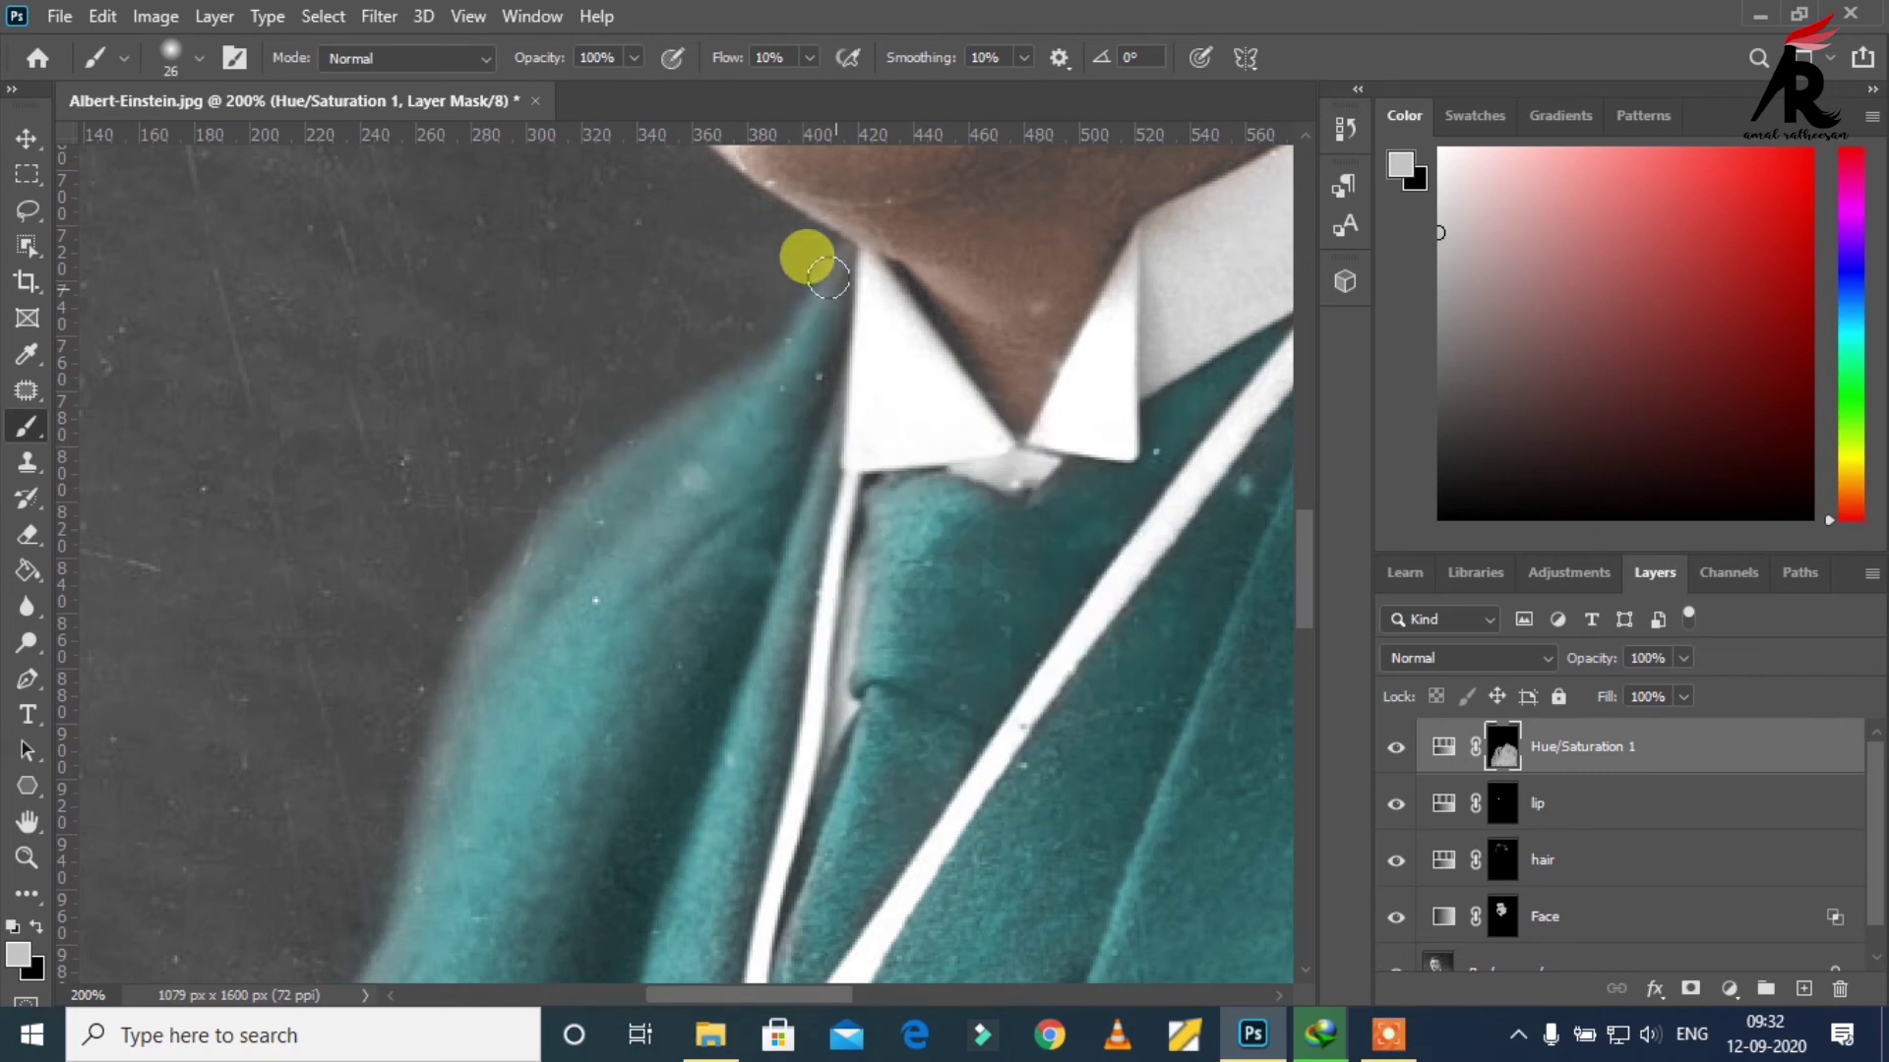
right_click(841, 295)
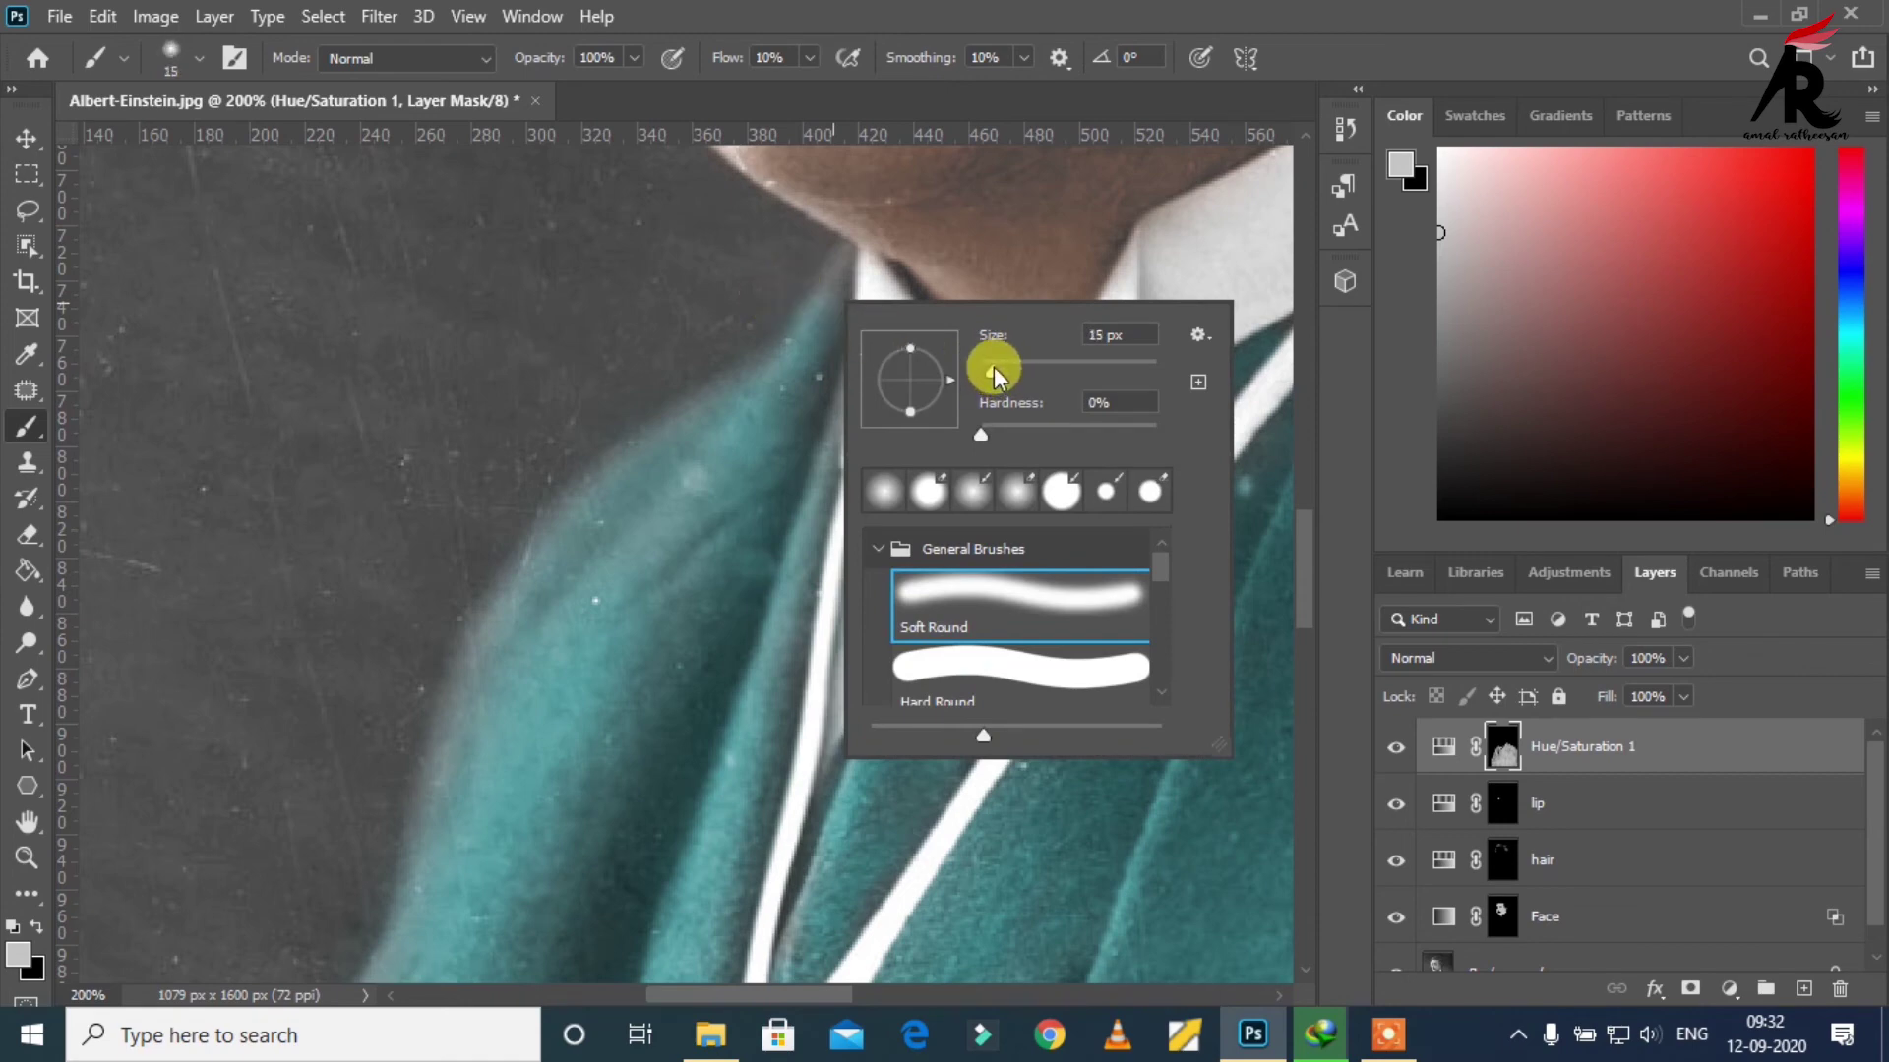
left_click_drag(994, 374, 993, 372)
left_click(810, 289)
left_click(897, 395)
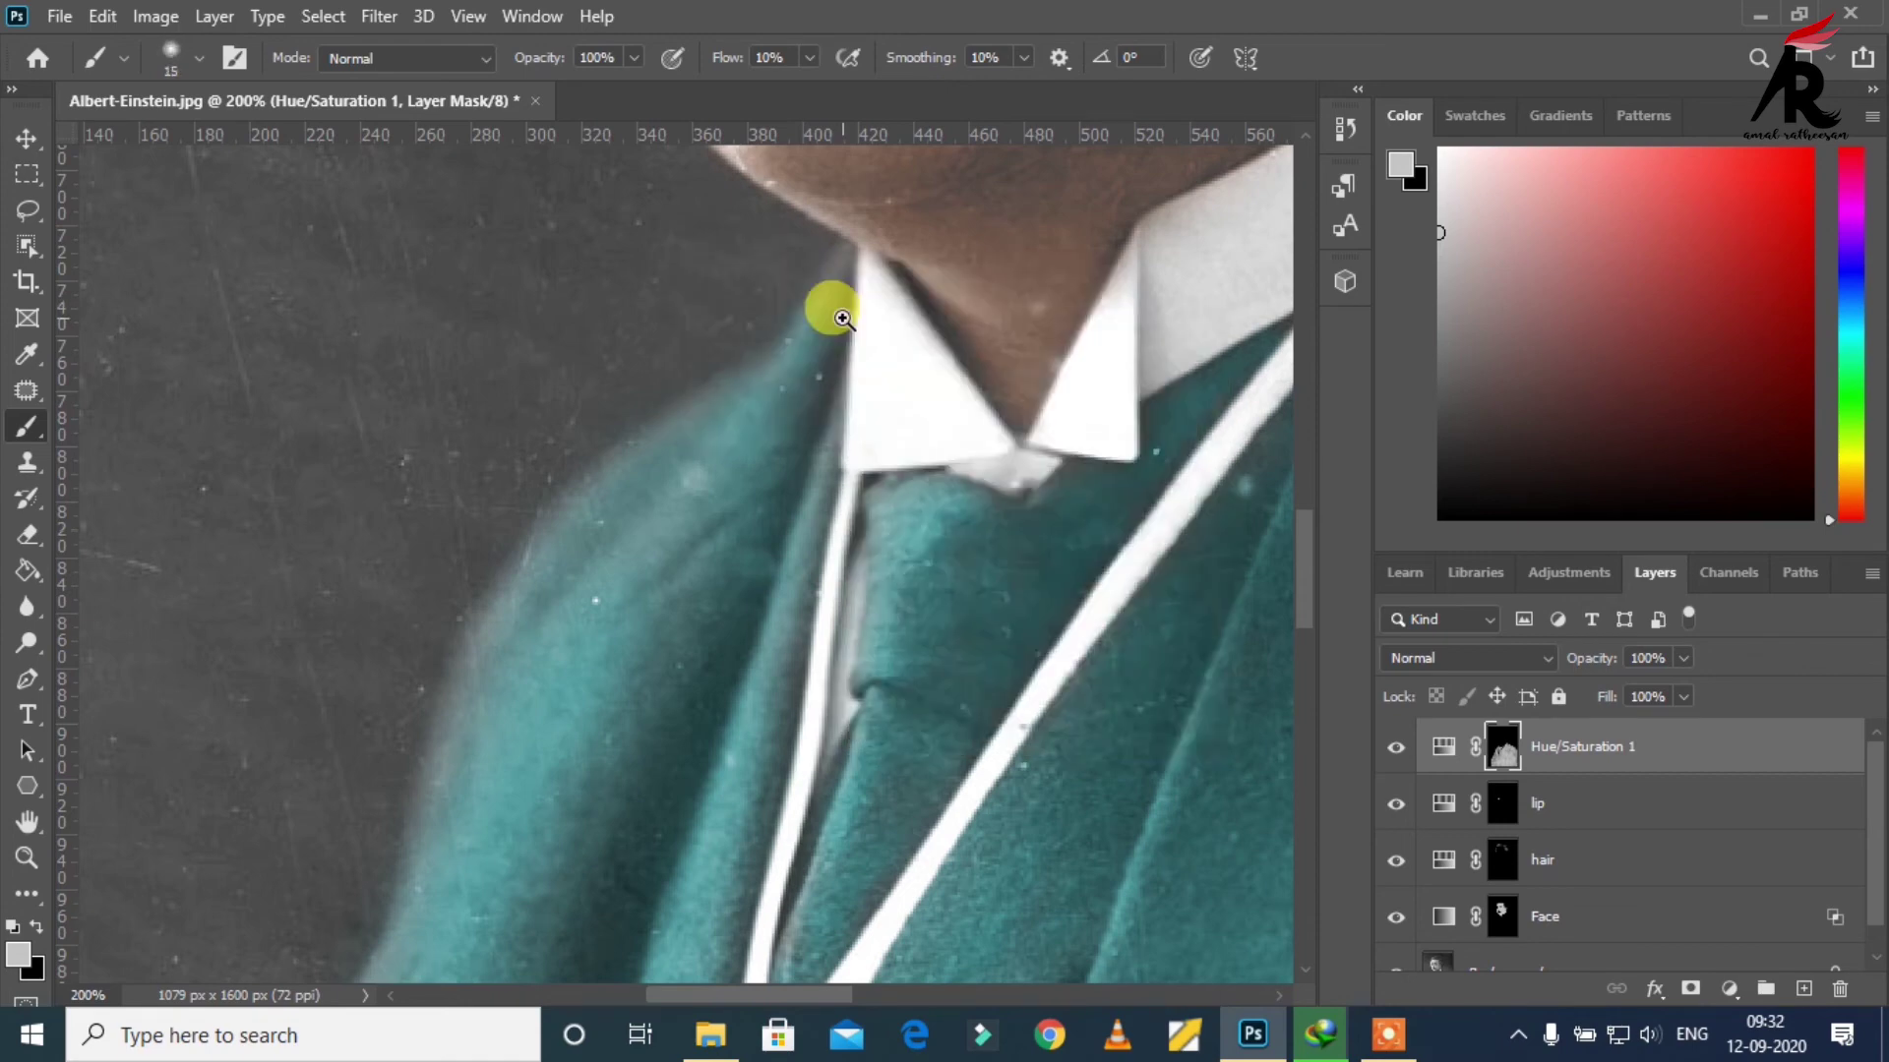
Step: Zoom in to extend teal up the lapel to the collar tip, then zoom out
left_click(842, 318)
left_click(836, 240)
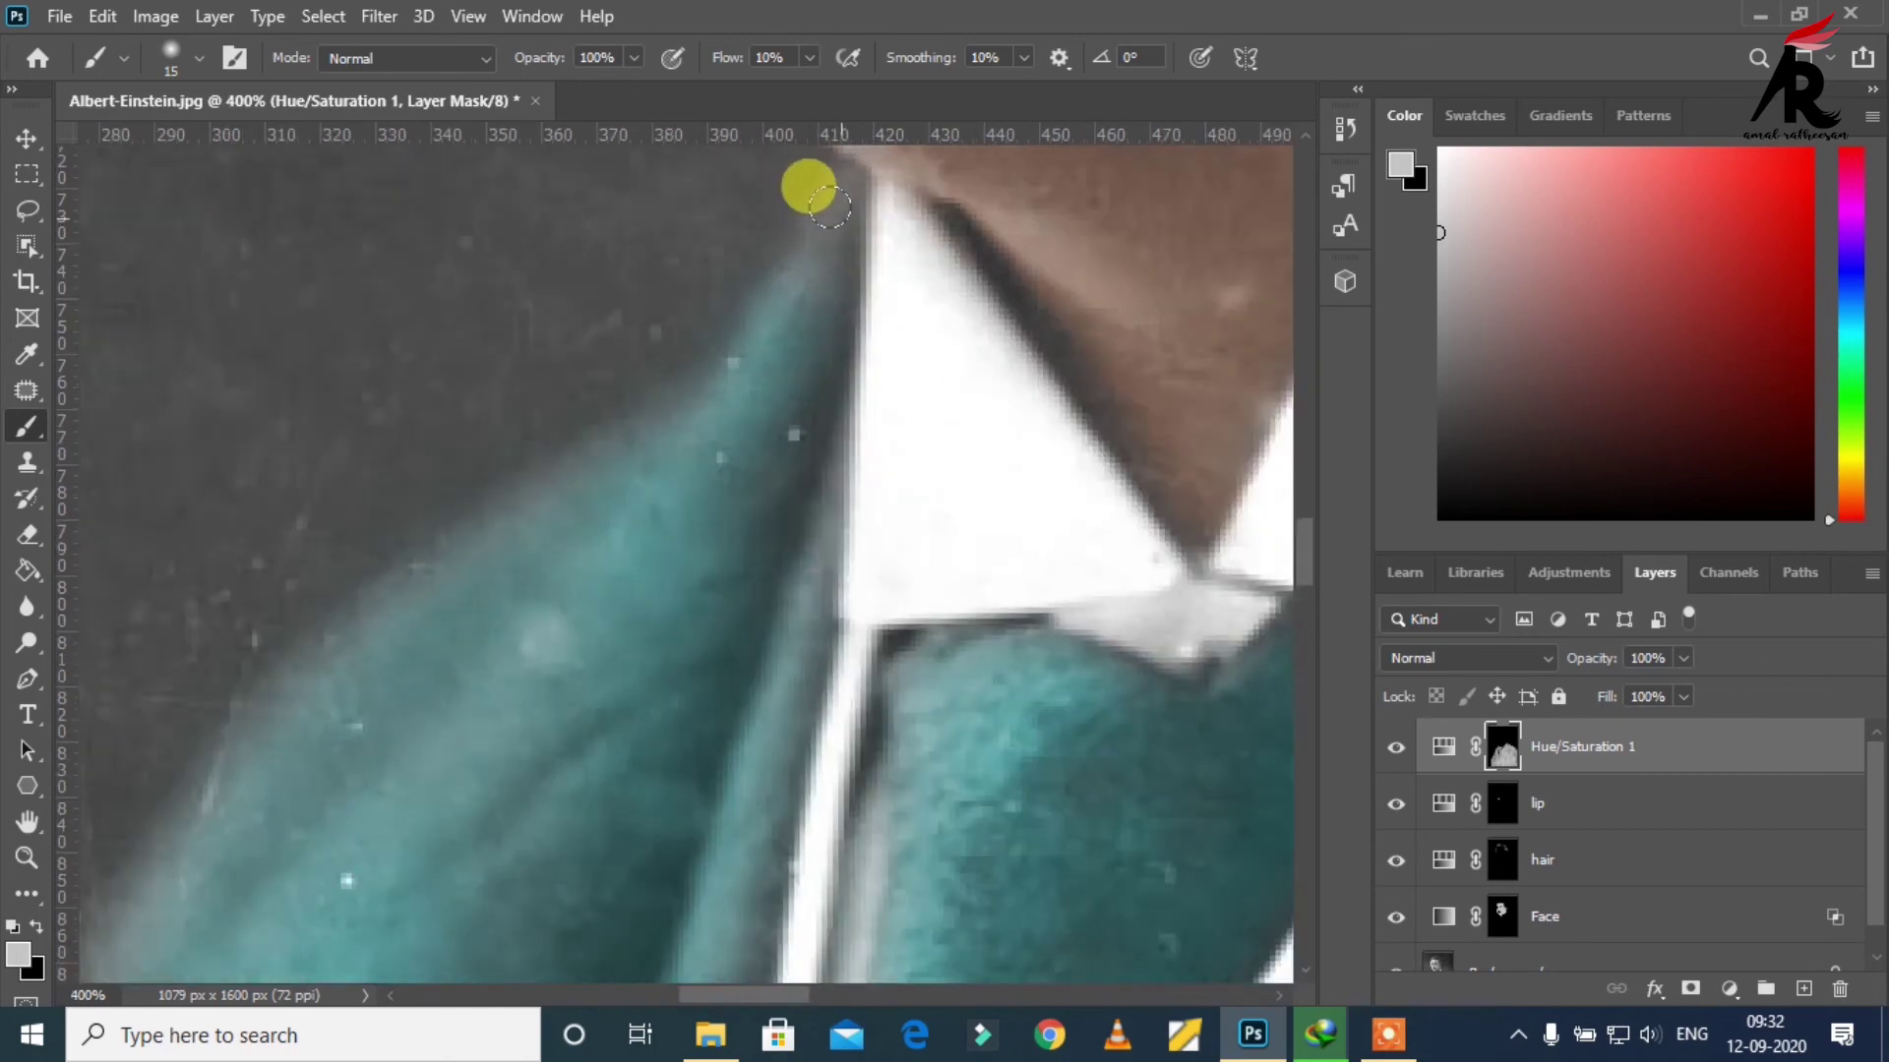
mouse_move(829, 207)
left_mouse_down()
mouse_move(746, 443)
mouse_move(759, 476)
mouse_move(793, 400)
left_mouse_up()
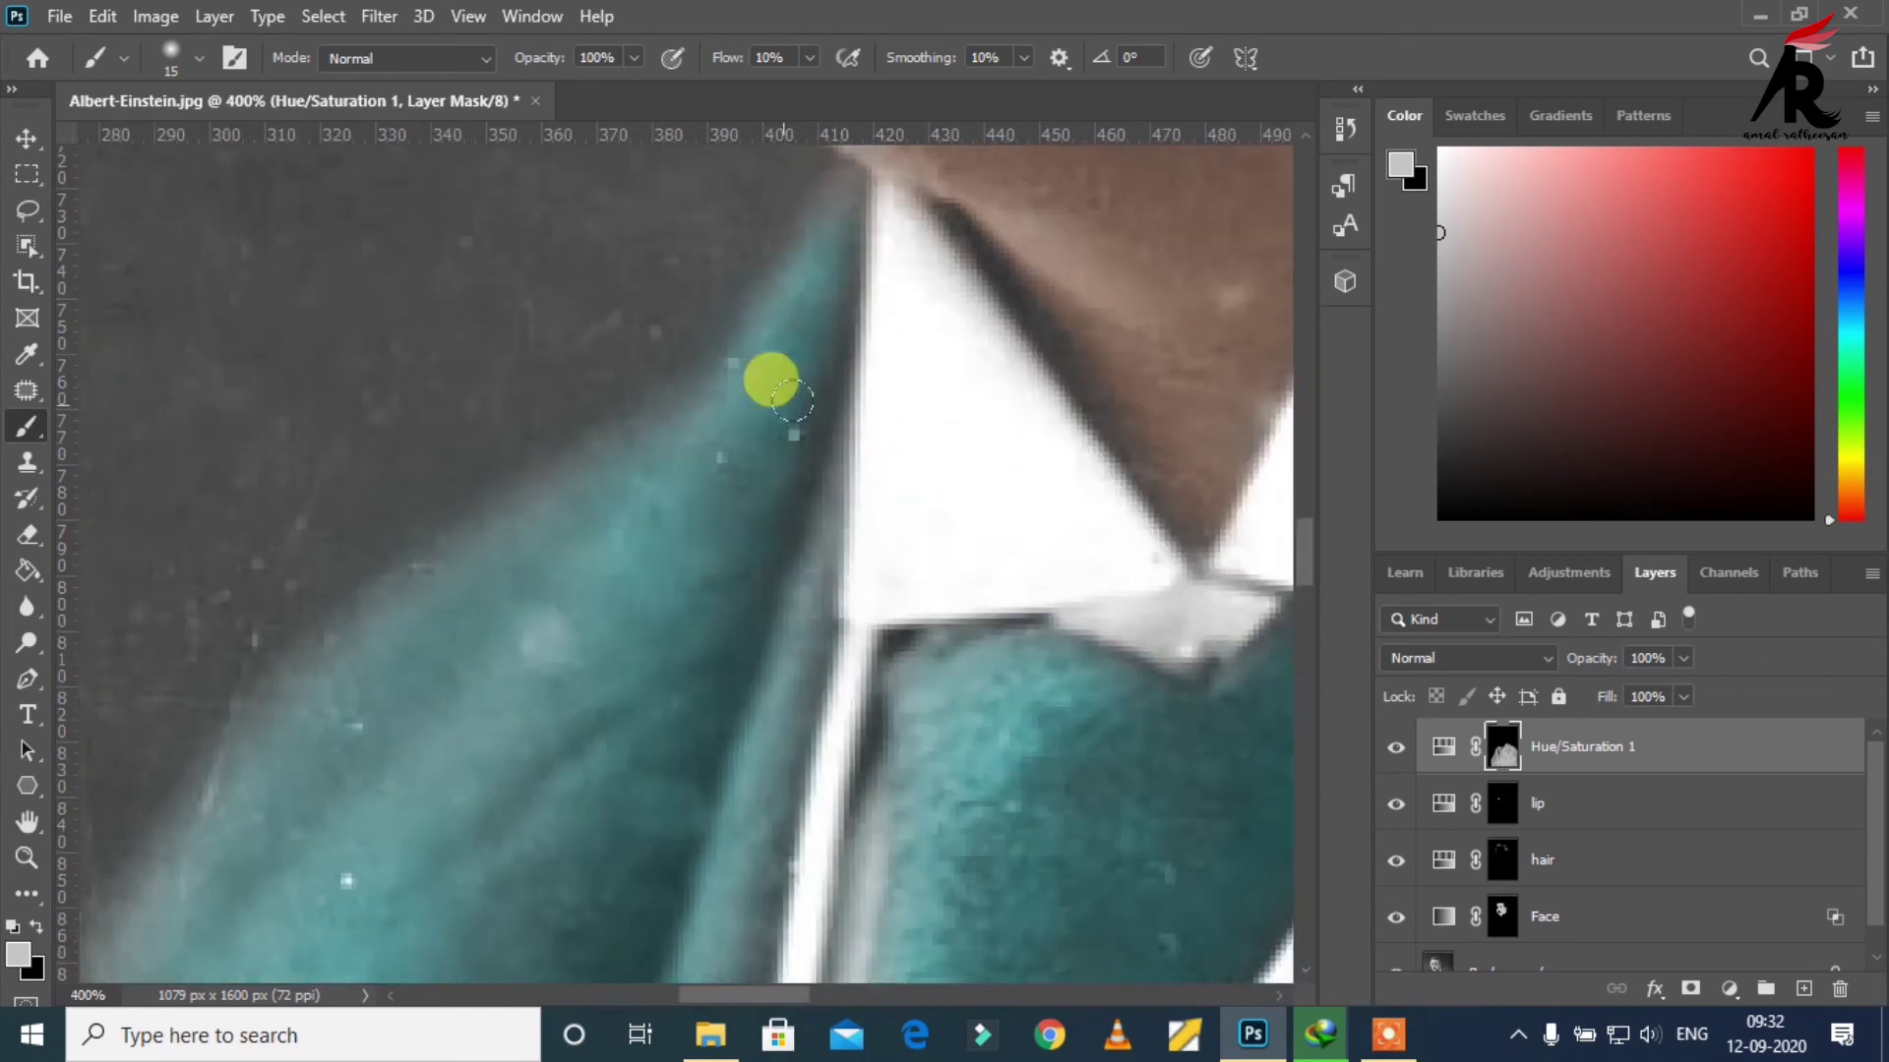
left_click_drag(827, 682, 652, 413)
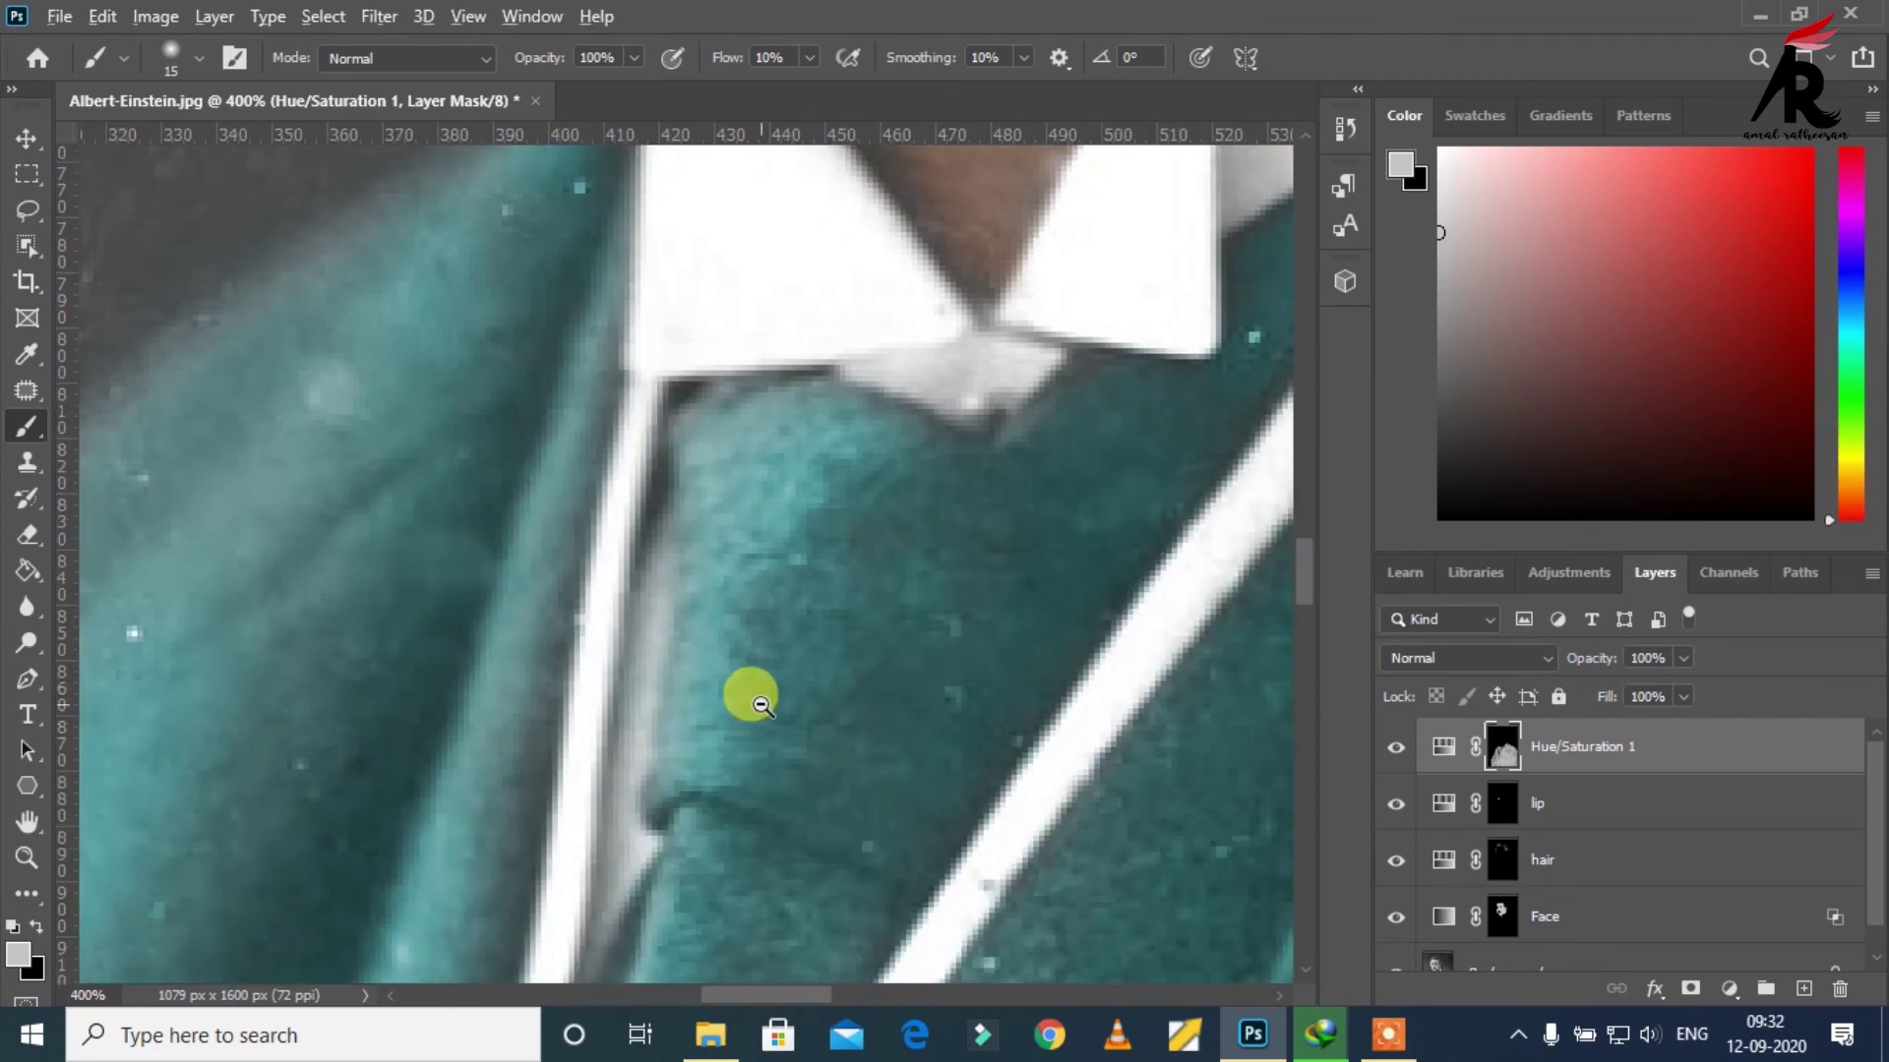
left_click(758, 701, "ctrl+alt")
left_click(759, 702, "ctrl+alt")
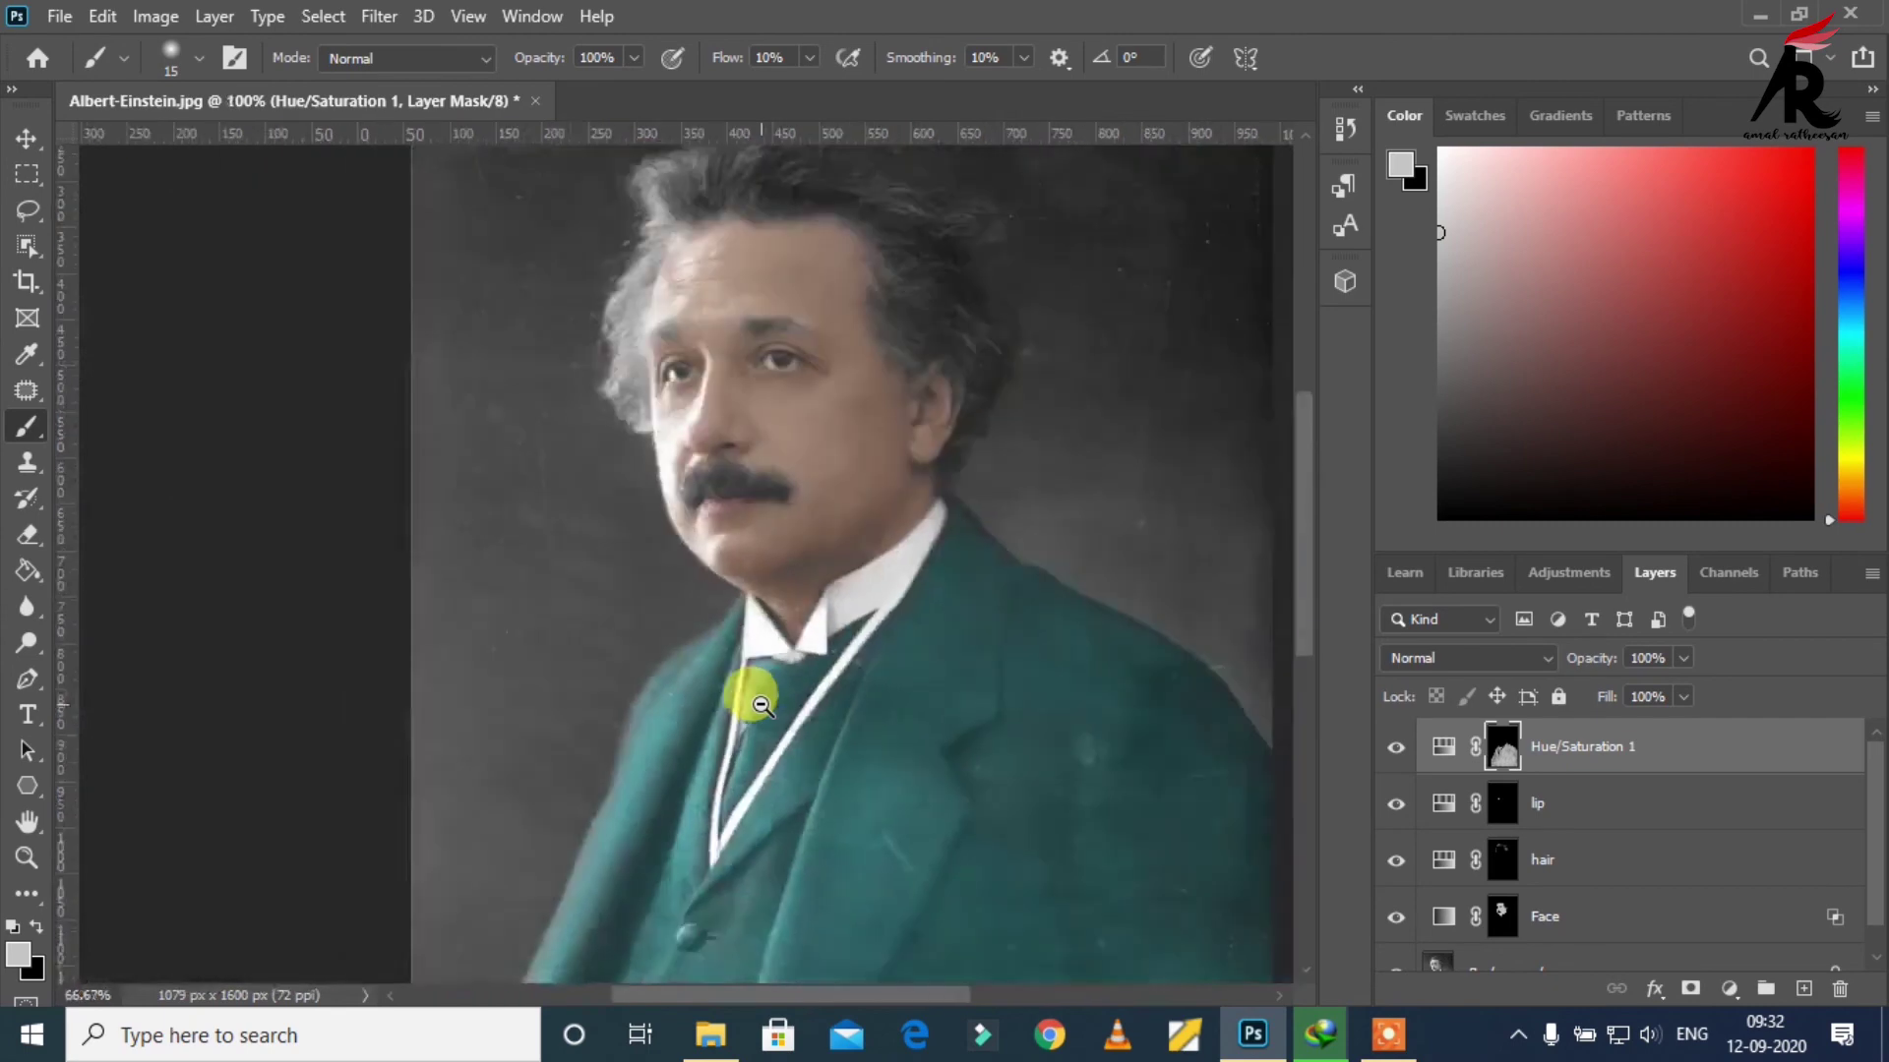
left_click(753, 689, "ctrl+alt")
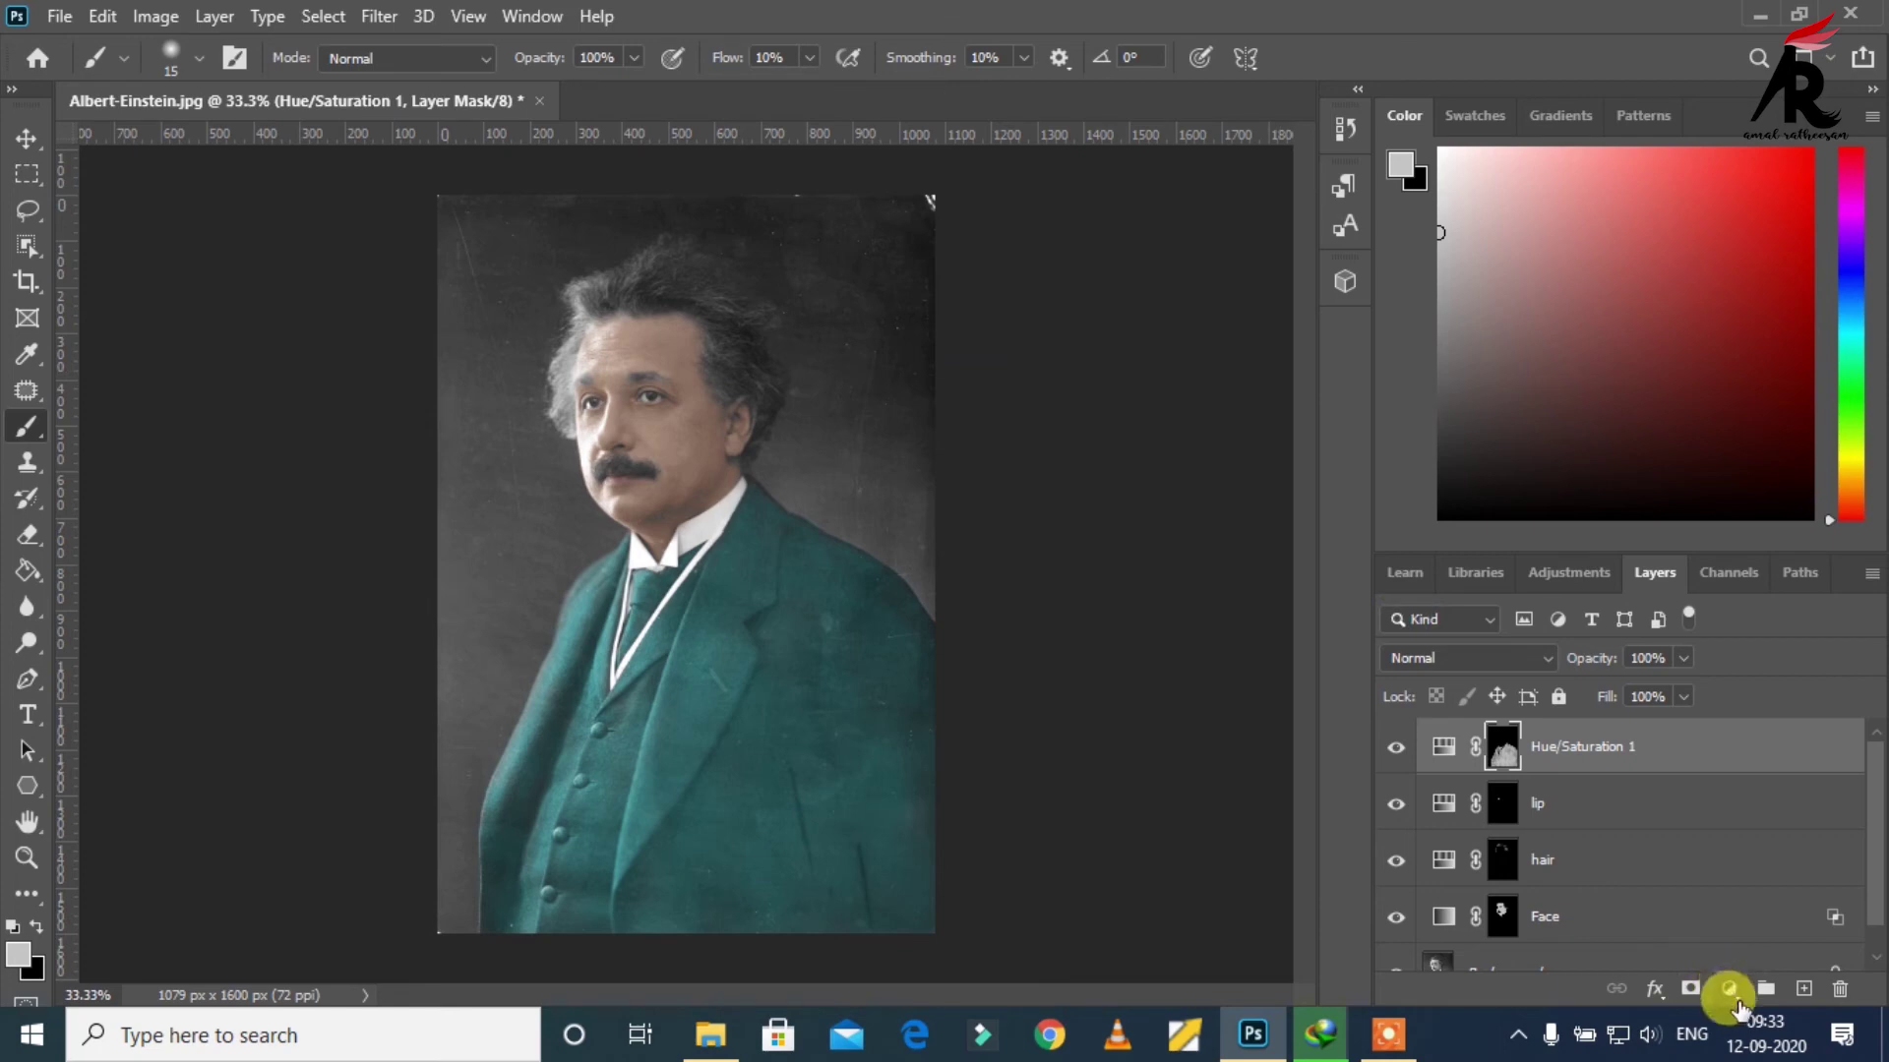
Step: Add a colorized Hue/Saturation layer in sepia: Hue 36, Saturation 38, Lightness -7
left_click(1731, 991)
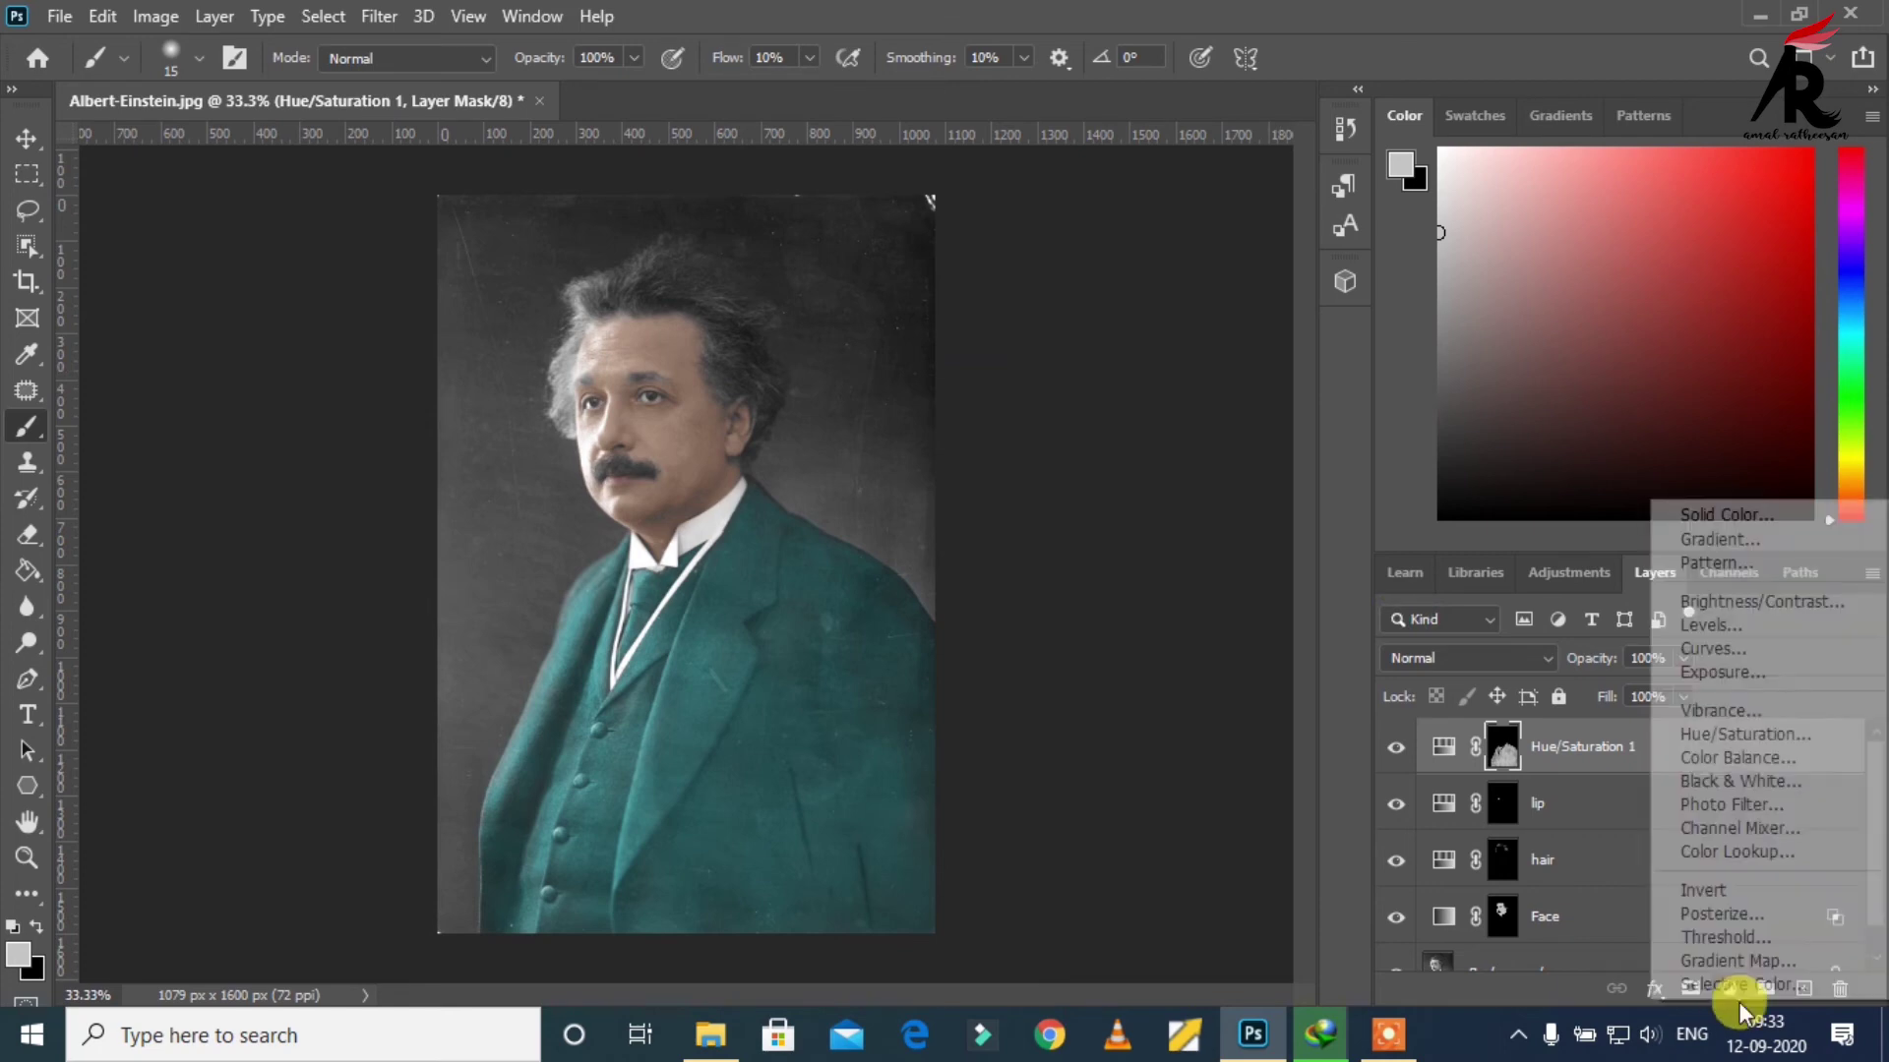
left_click(1733, 736)
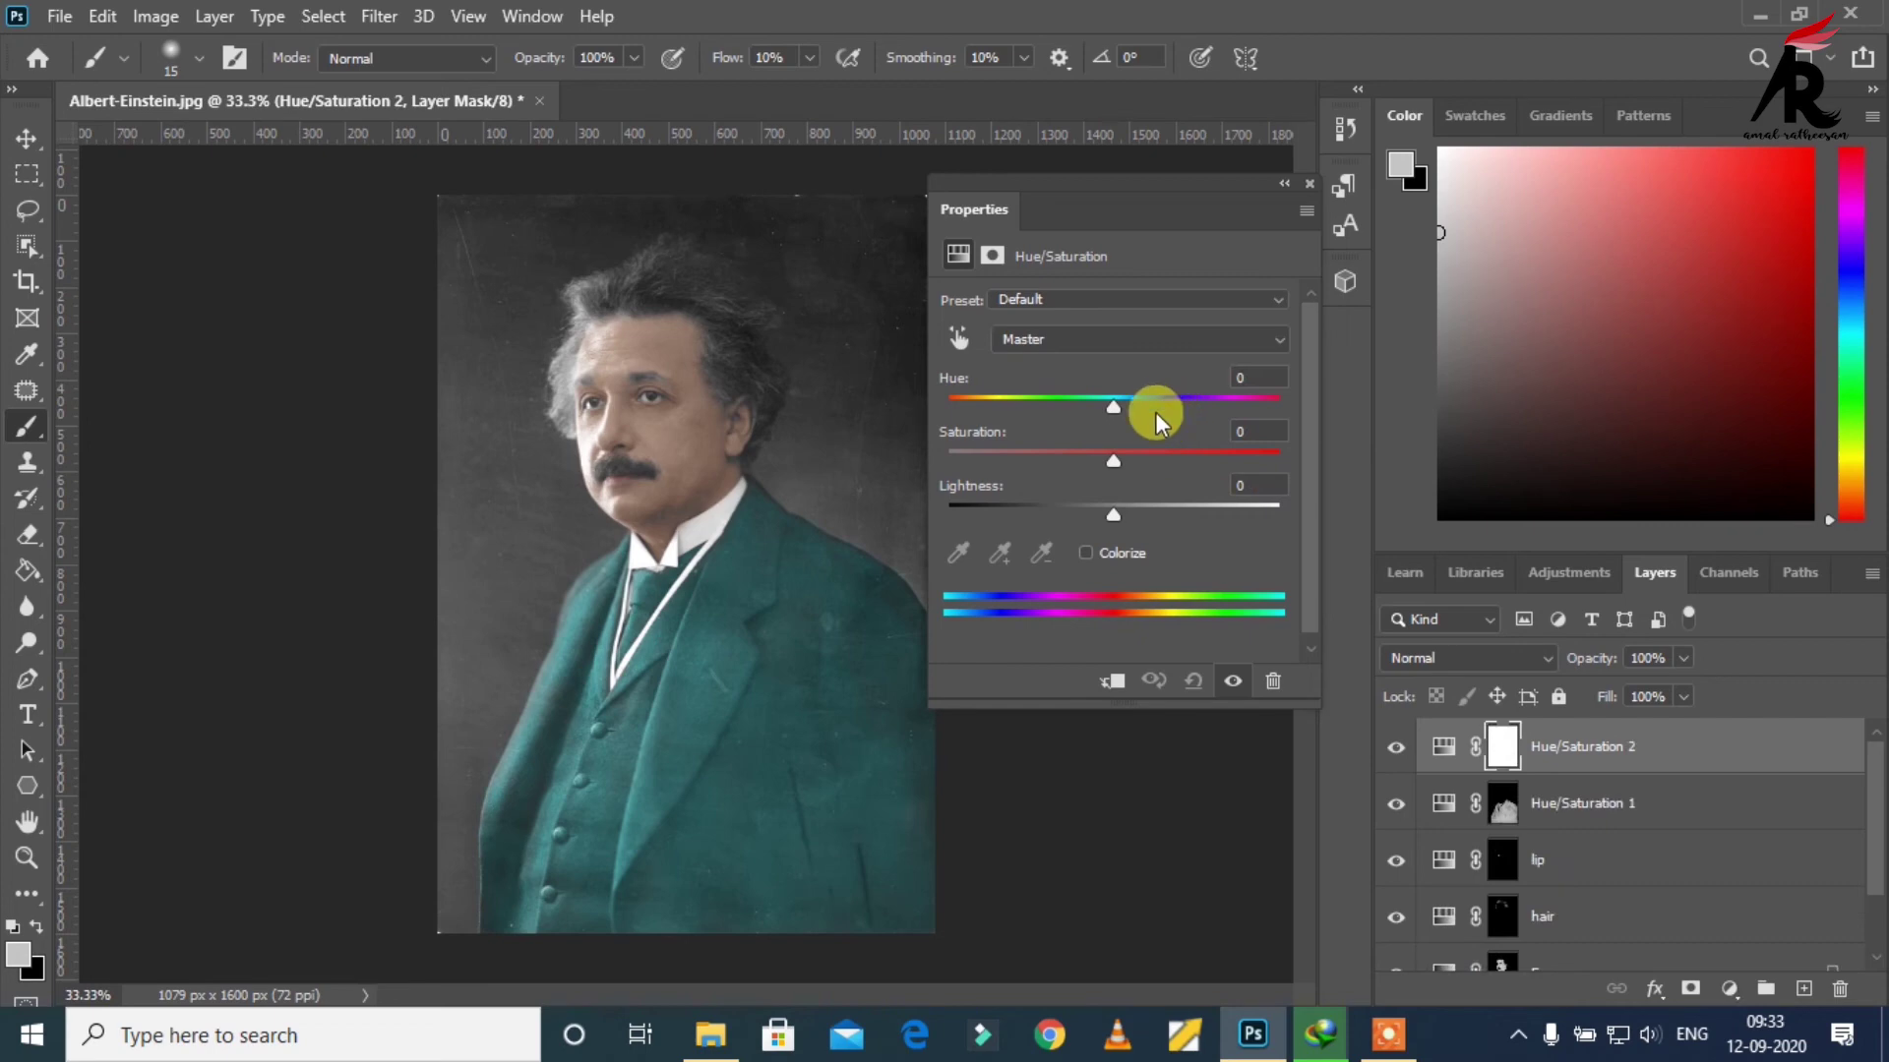
left_click(1100, 561)
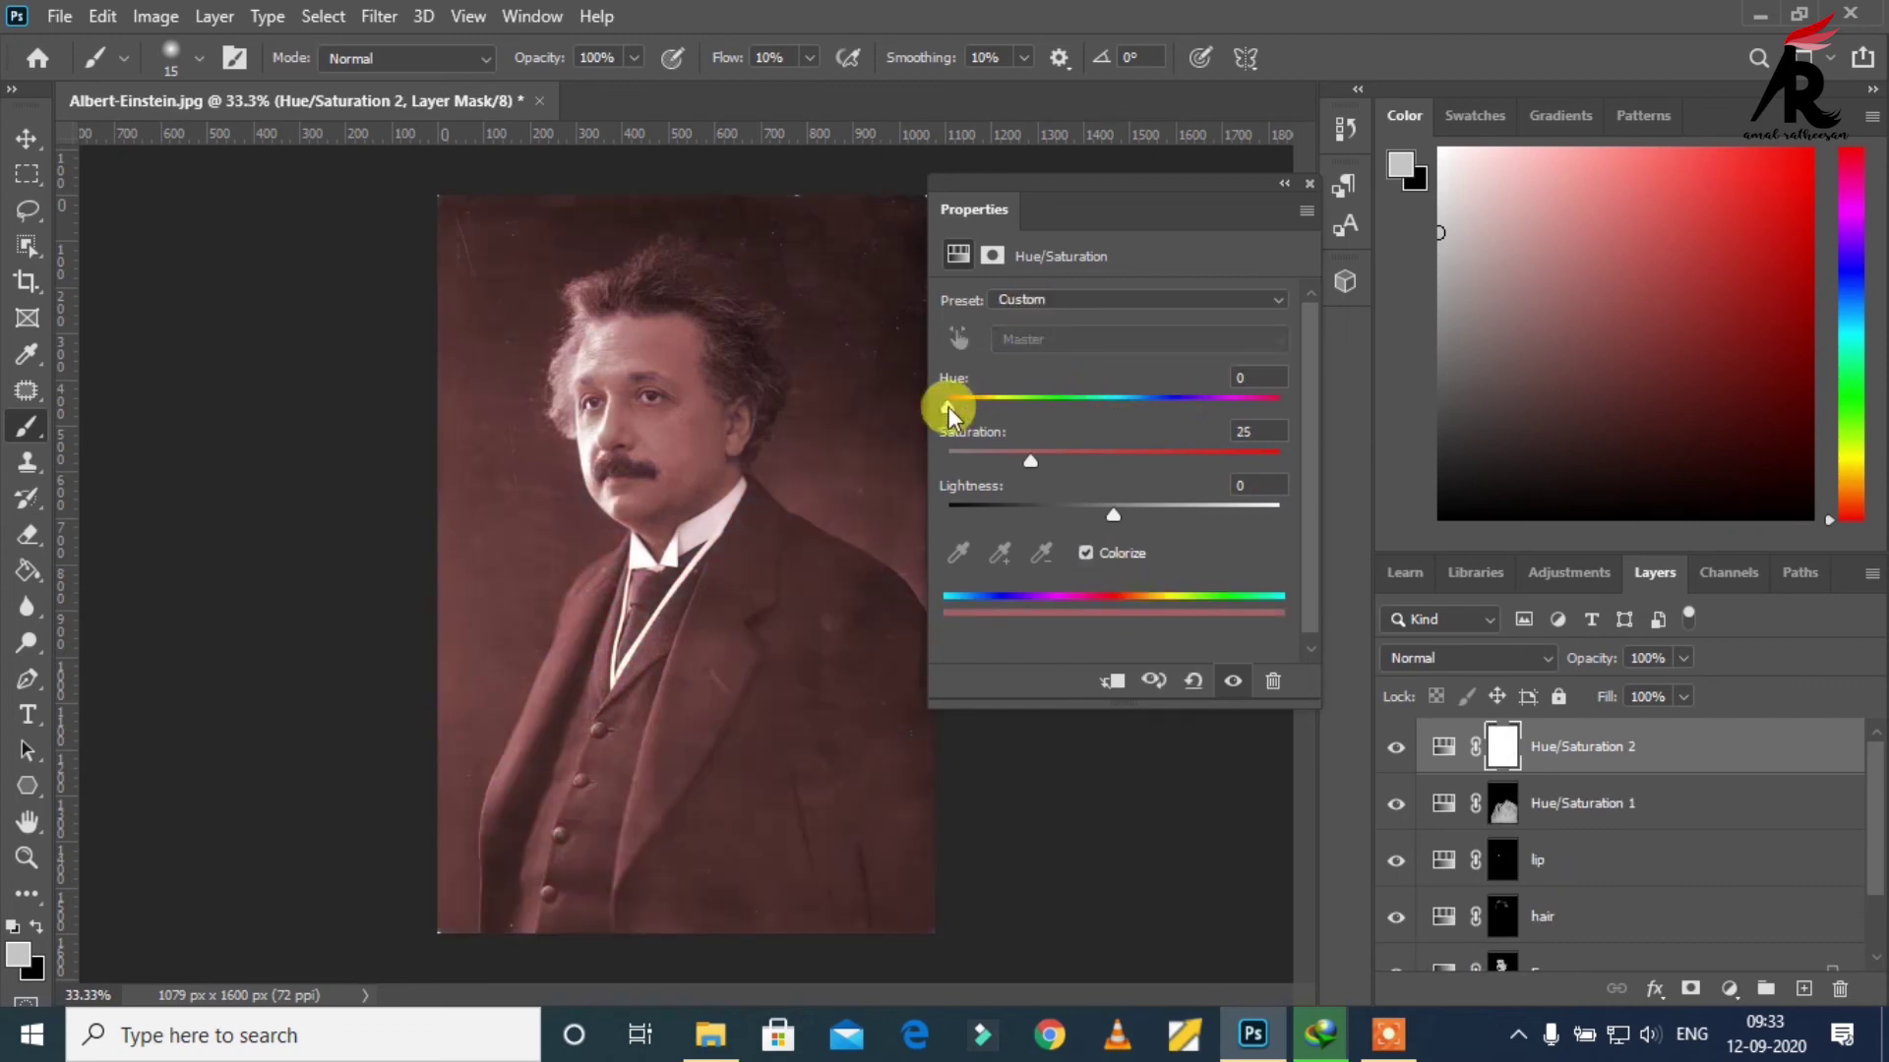
mouse_move(948, 405)
left_mouse_down()
mouse_move(1017, 423)
mouse_move(979, 431)
left_mouse_up()
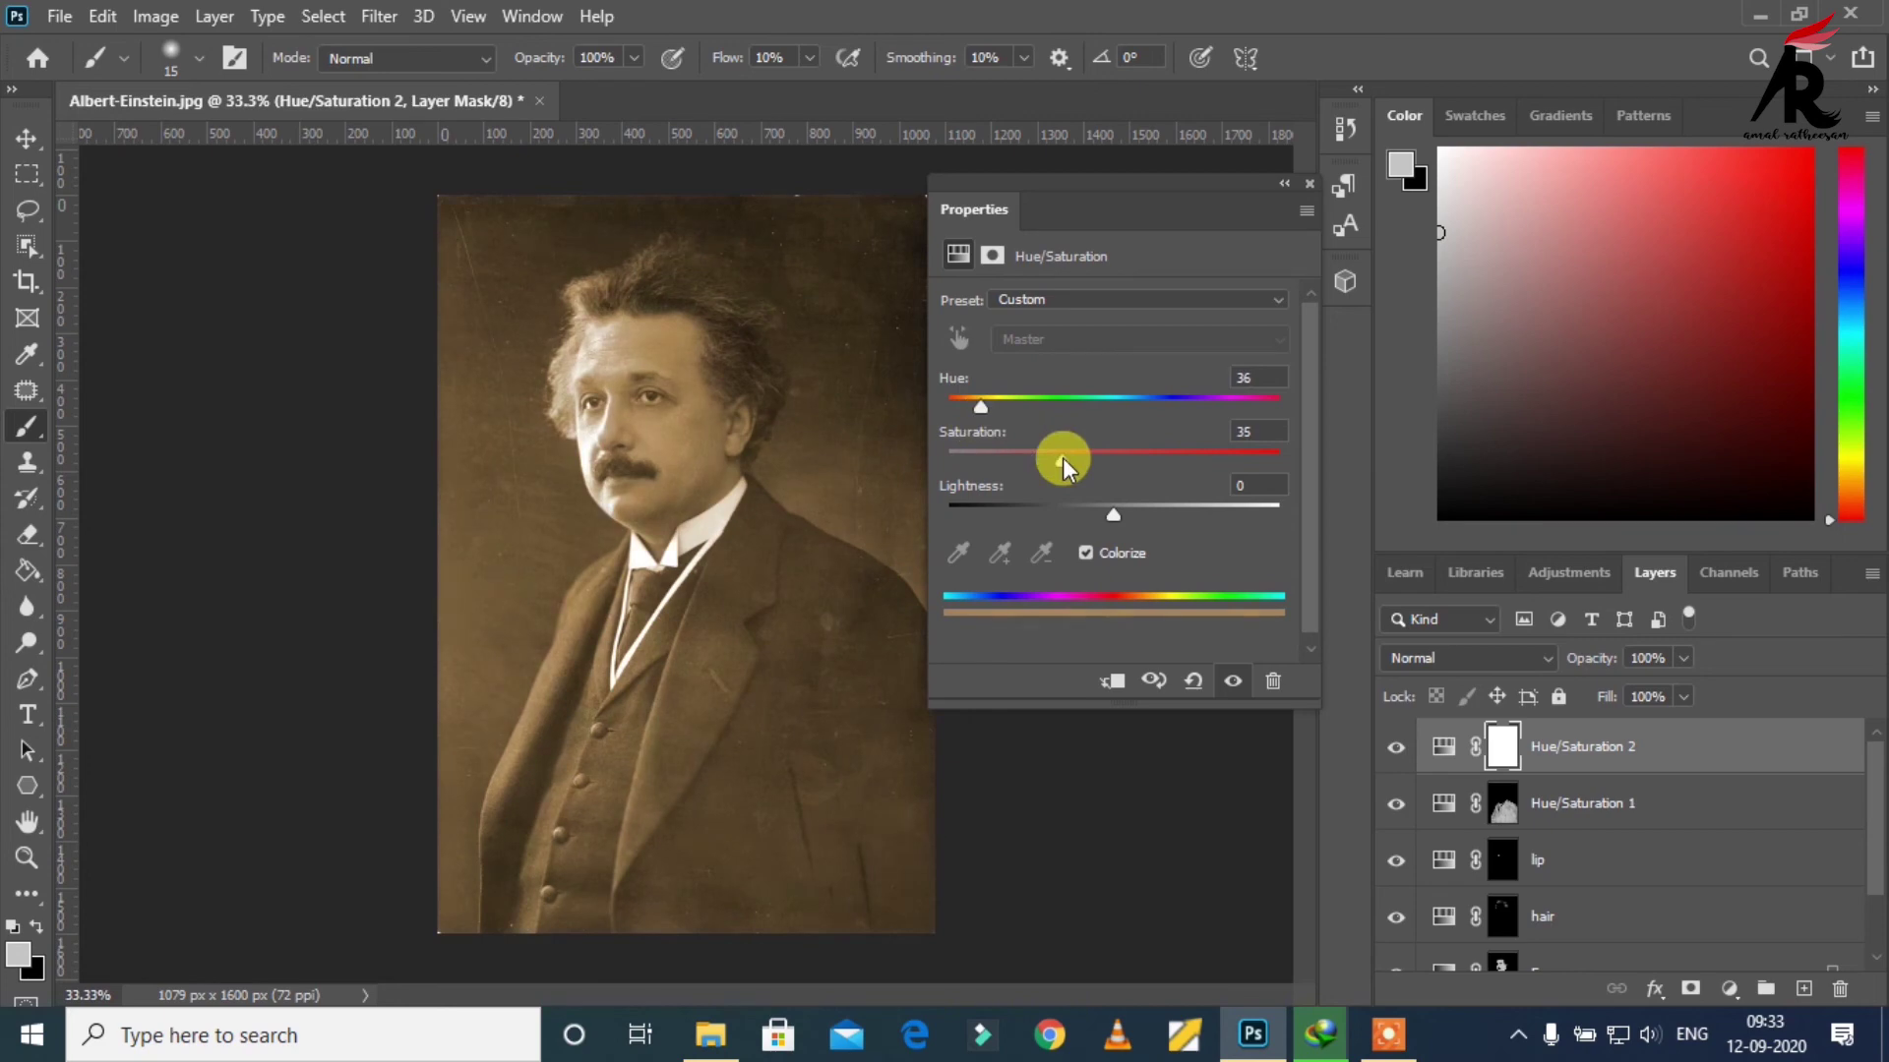
left_click_drag(1062, 457, 1101, 511)
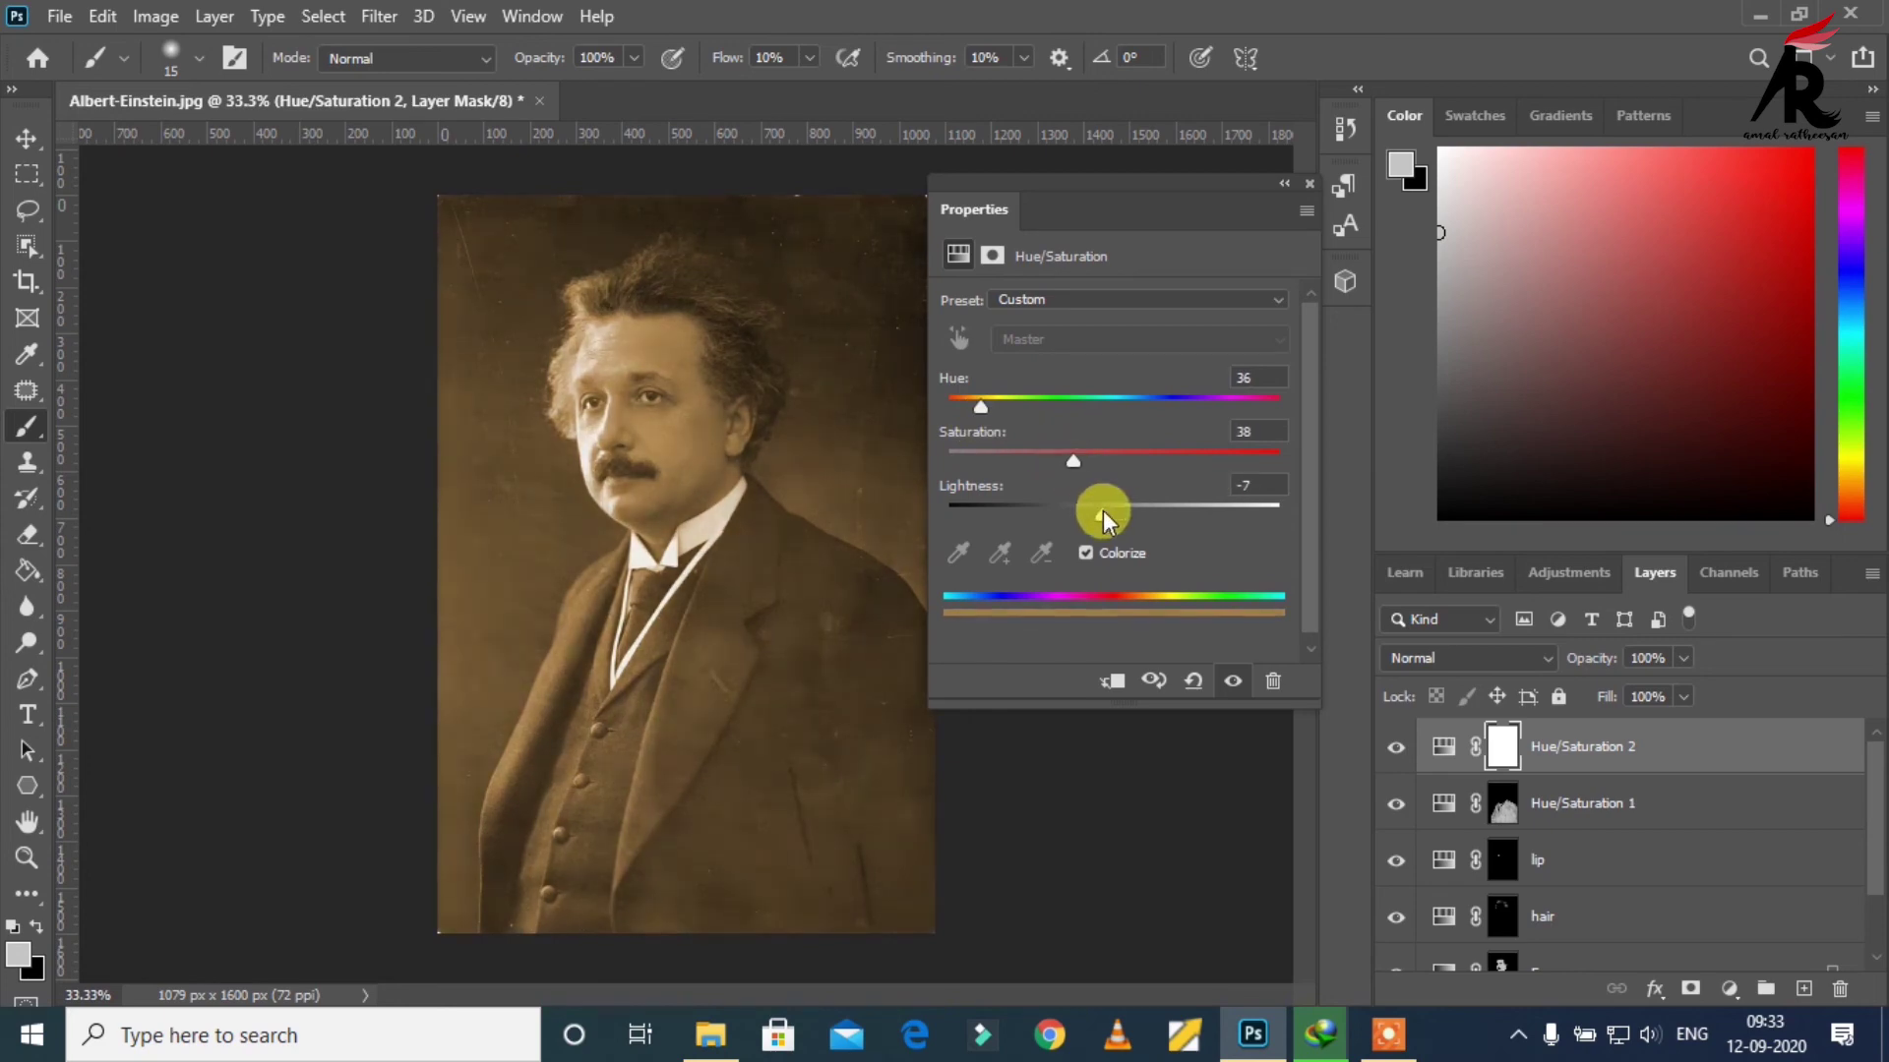
left_click(1308, 184)
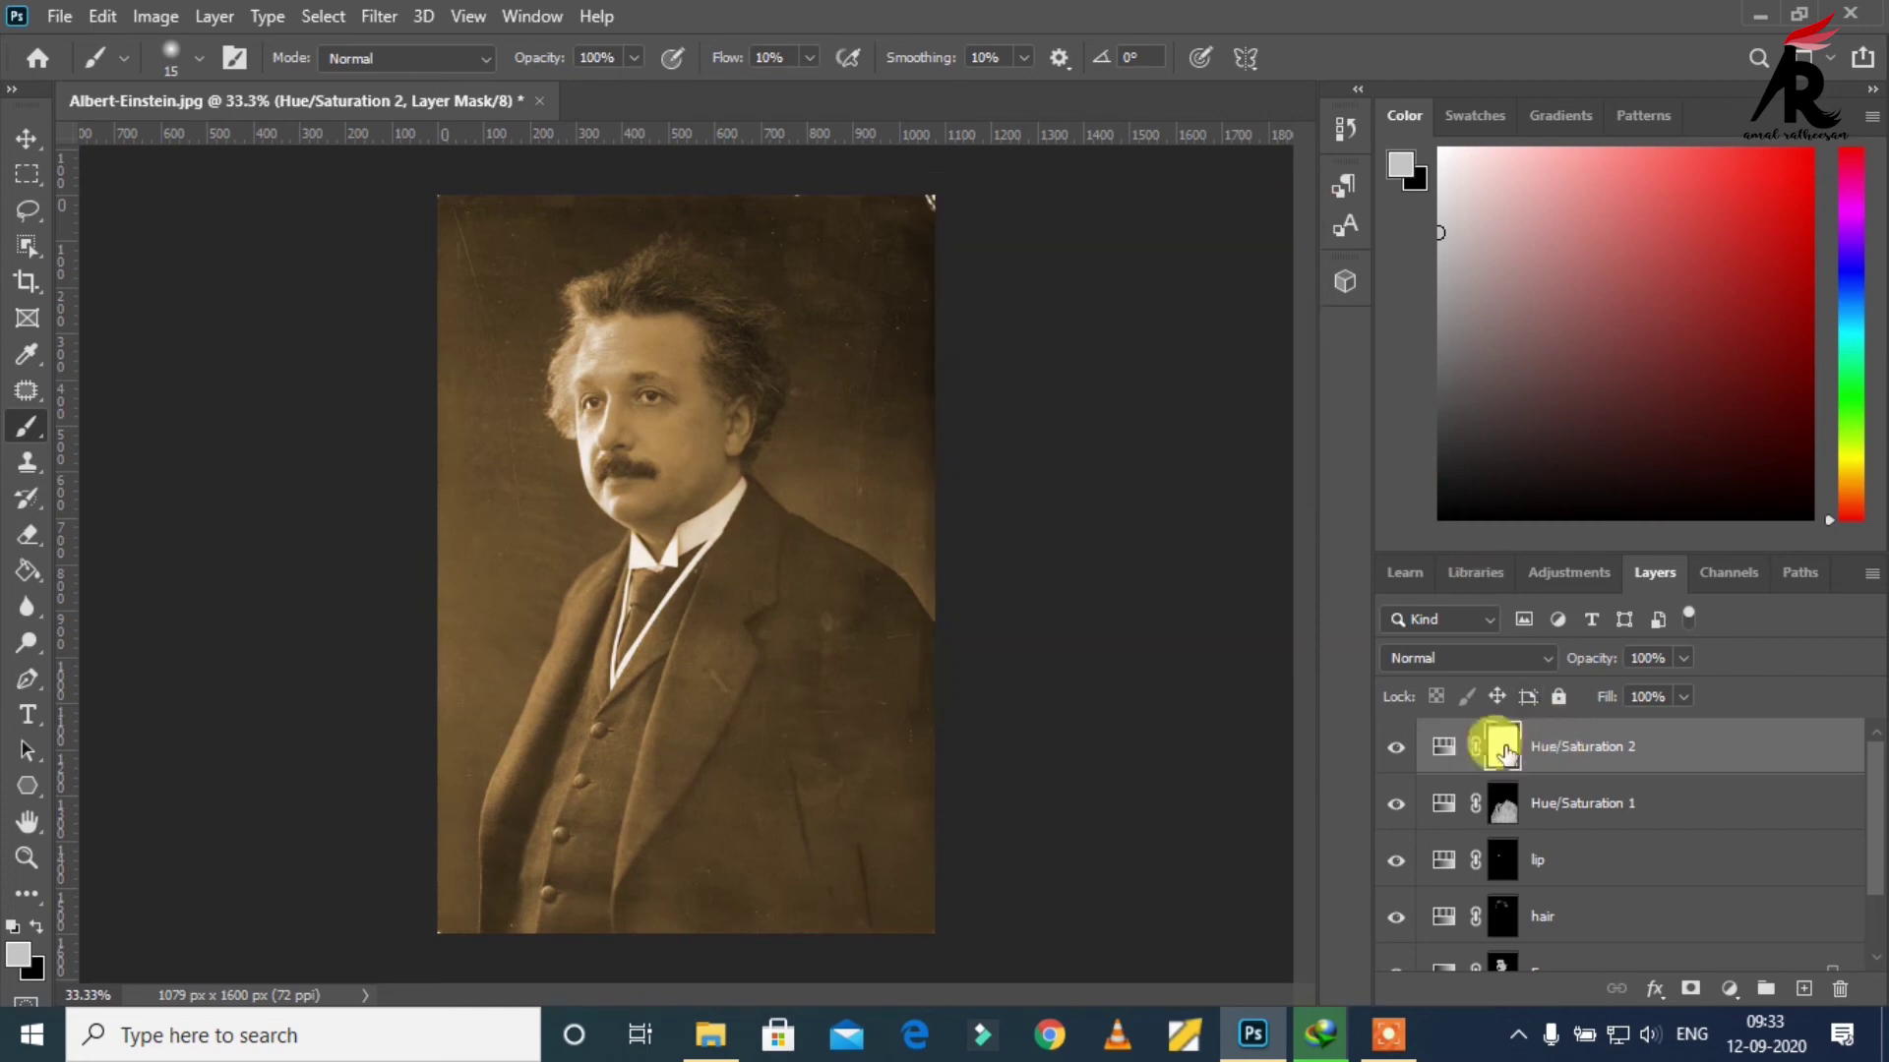
Step: Invert the Hue/Saturation 2 mask to hide the brown tint and zoom in on the suit
key("ctrl+i")
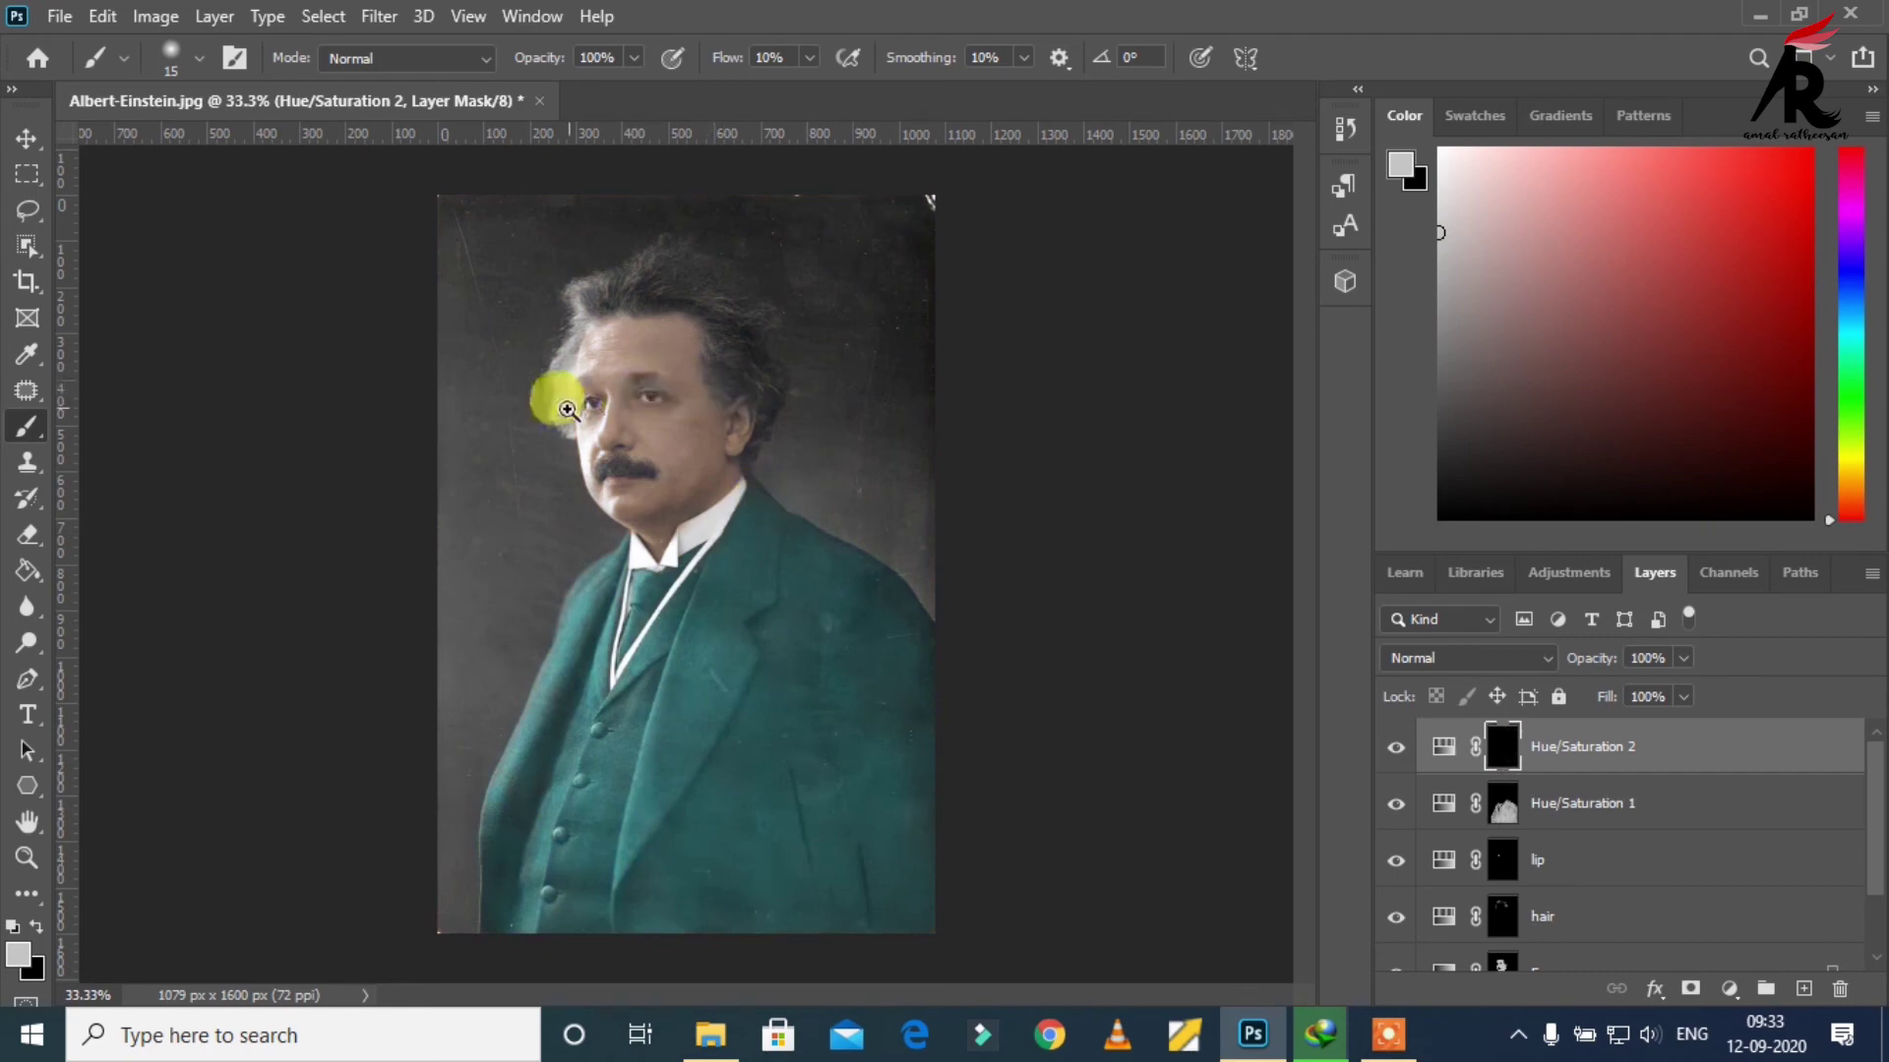
key("ctrl+plus")
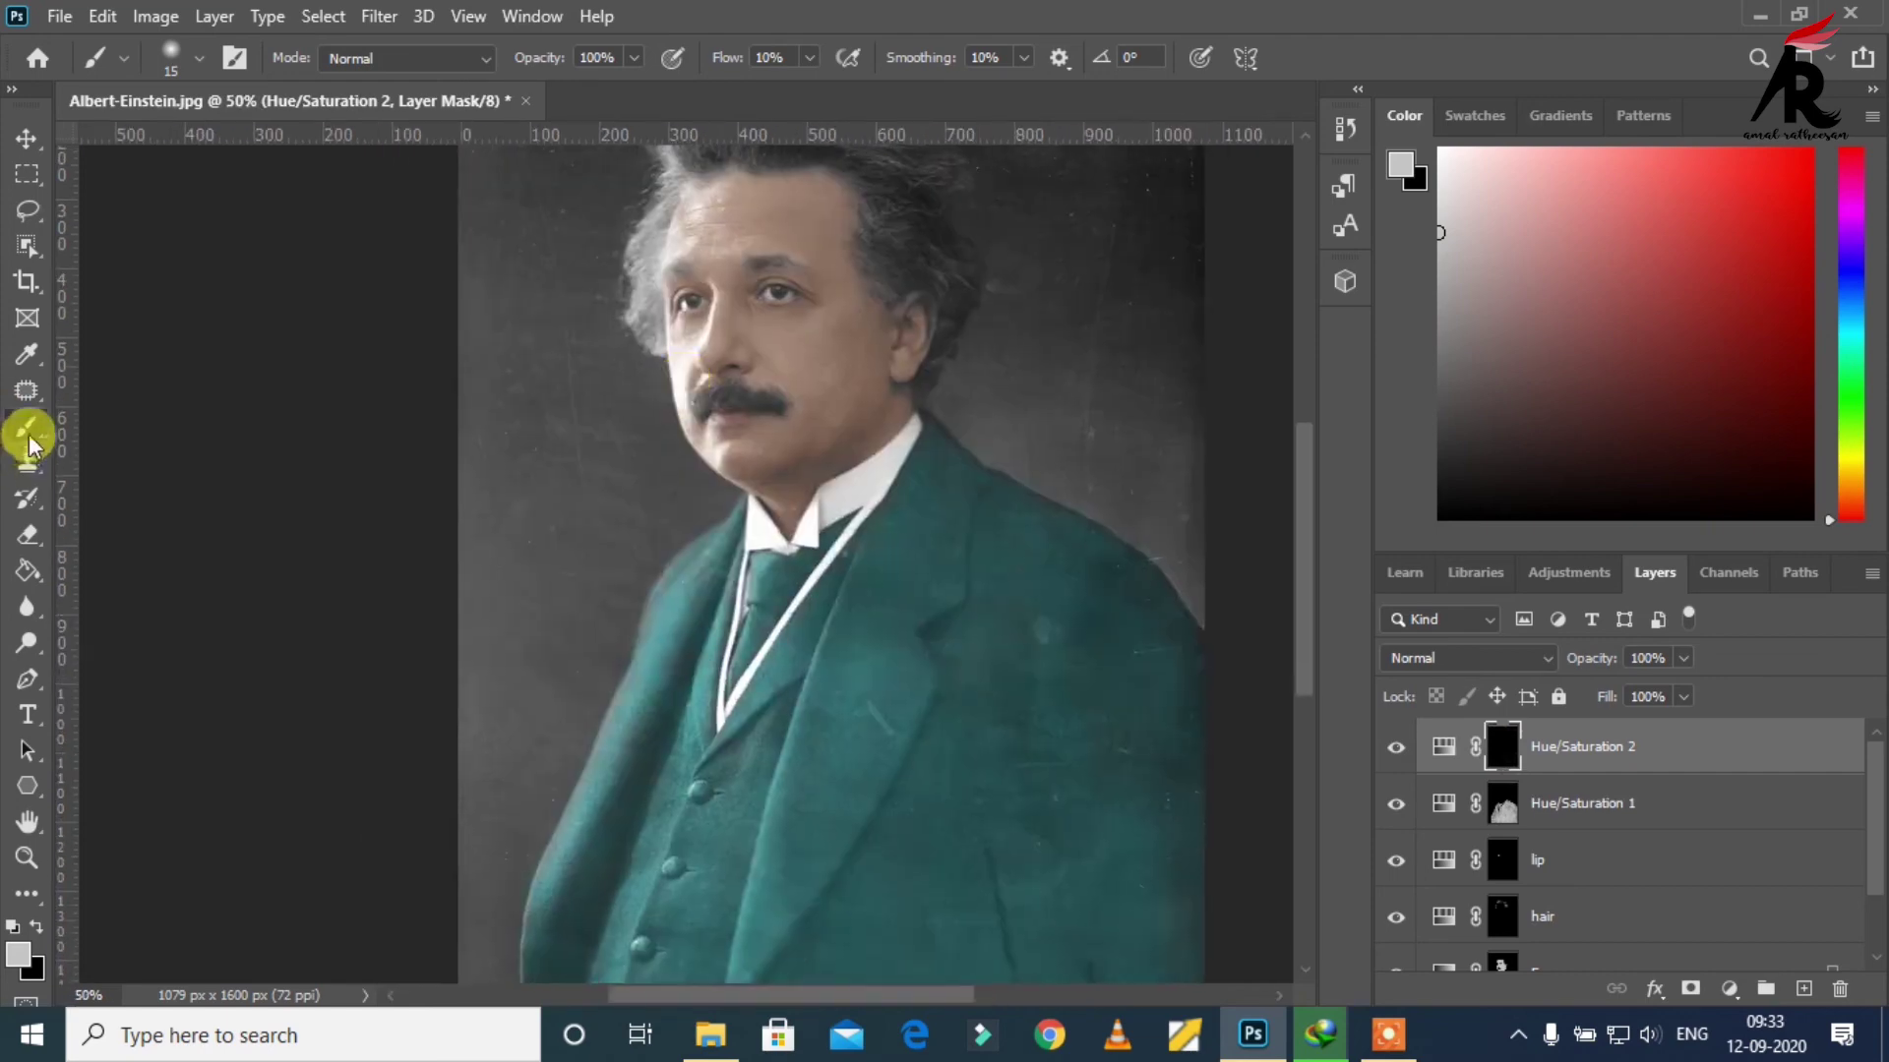
key("ctrl+plus")
mouse_move(603, 582)
left_mouse_down()
mouse_move(725, 428)
mouse_move(779, 313)
left_mouse_up()
key("ctrl+plus")
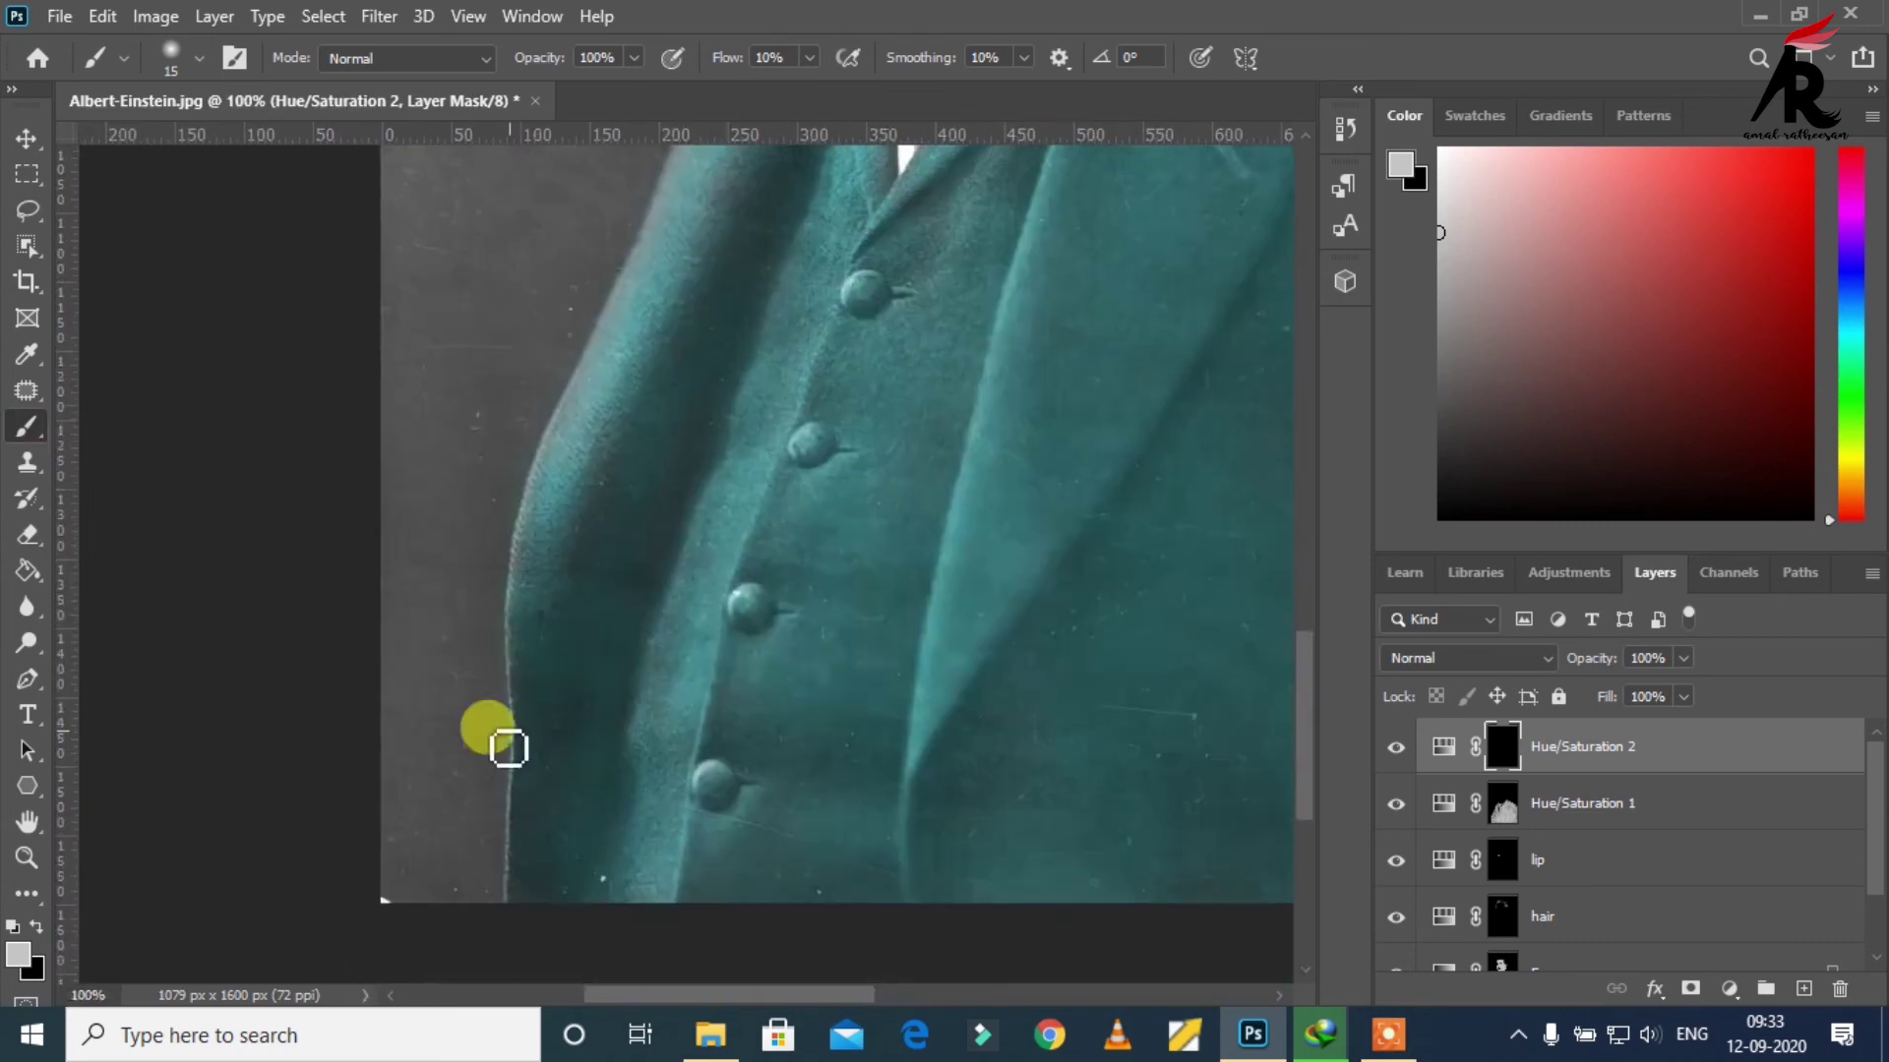
Step: Paint the tint back with a 51 px soft brush along the jacket edge, jaw and collar
right_click(506, 745)
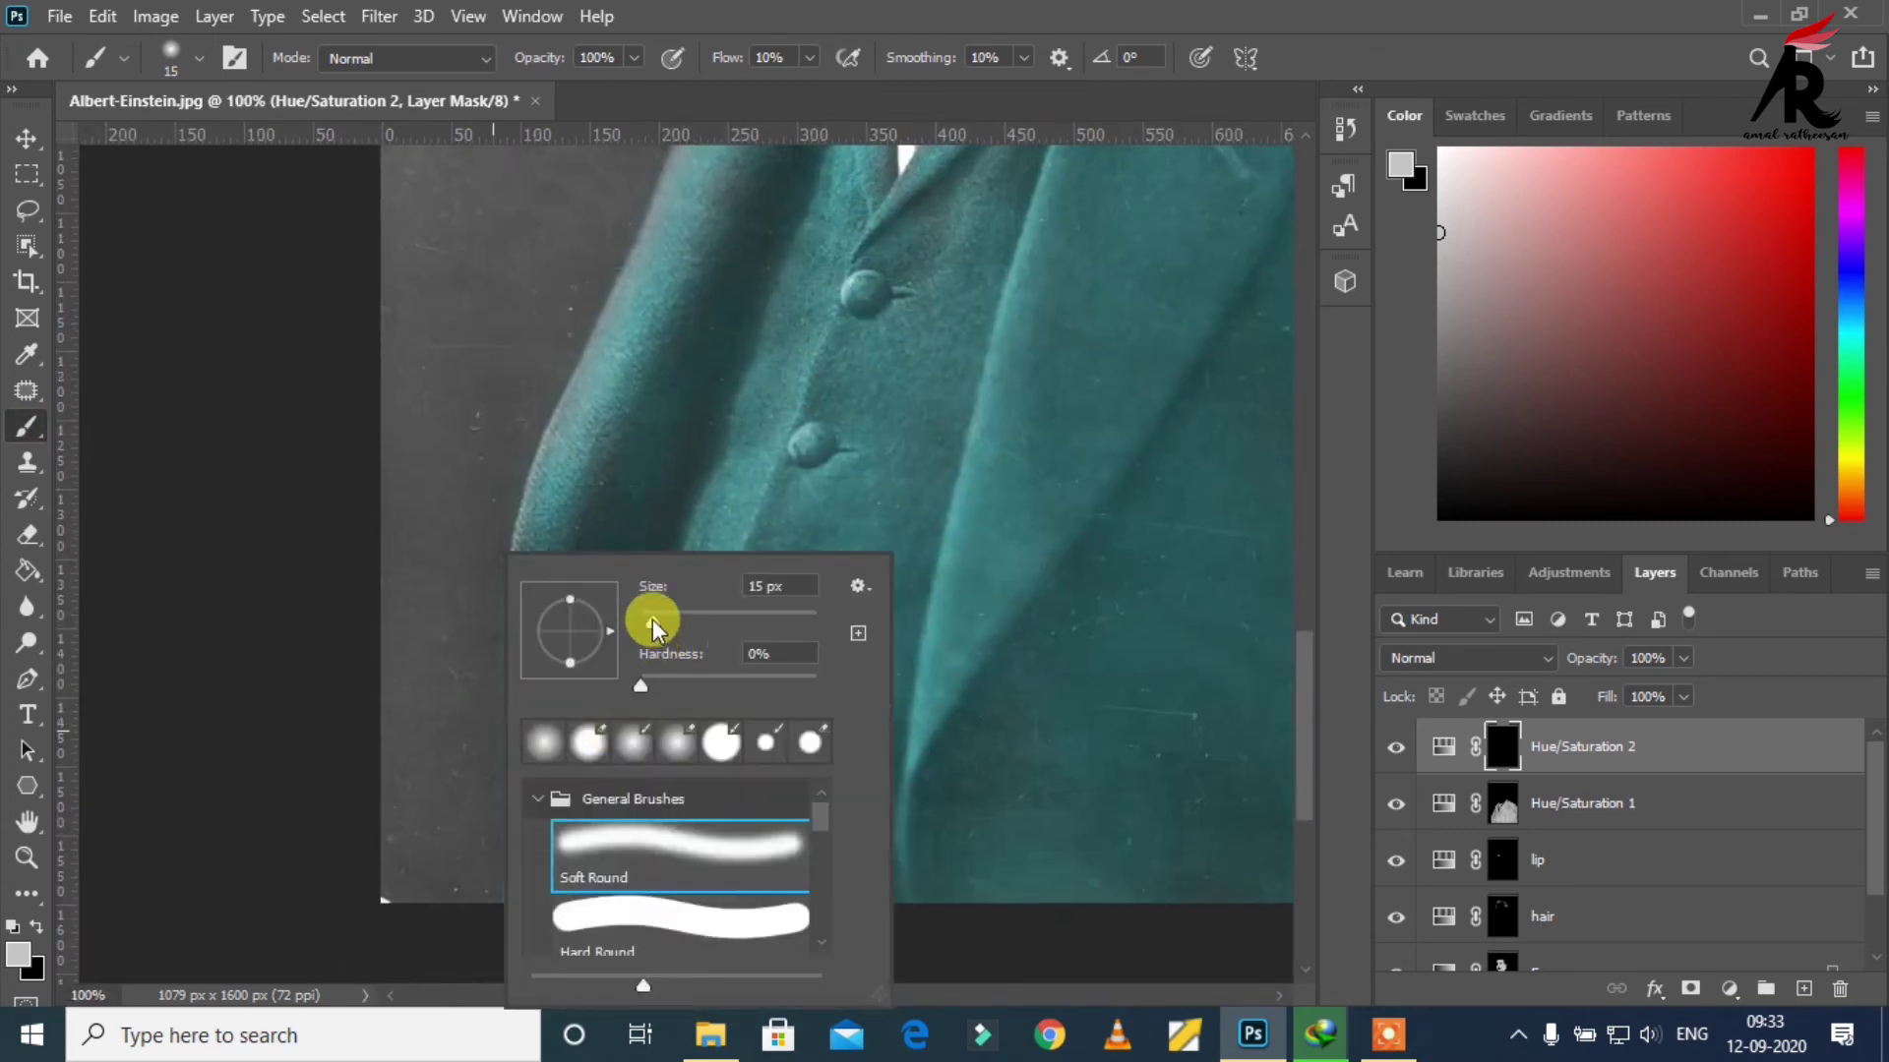
left_click_drag(653, 622, 684, 621)
key("Return")
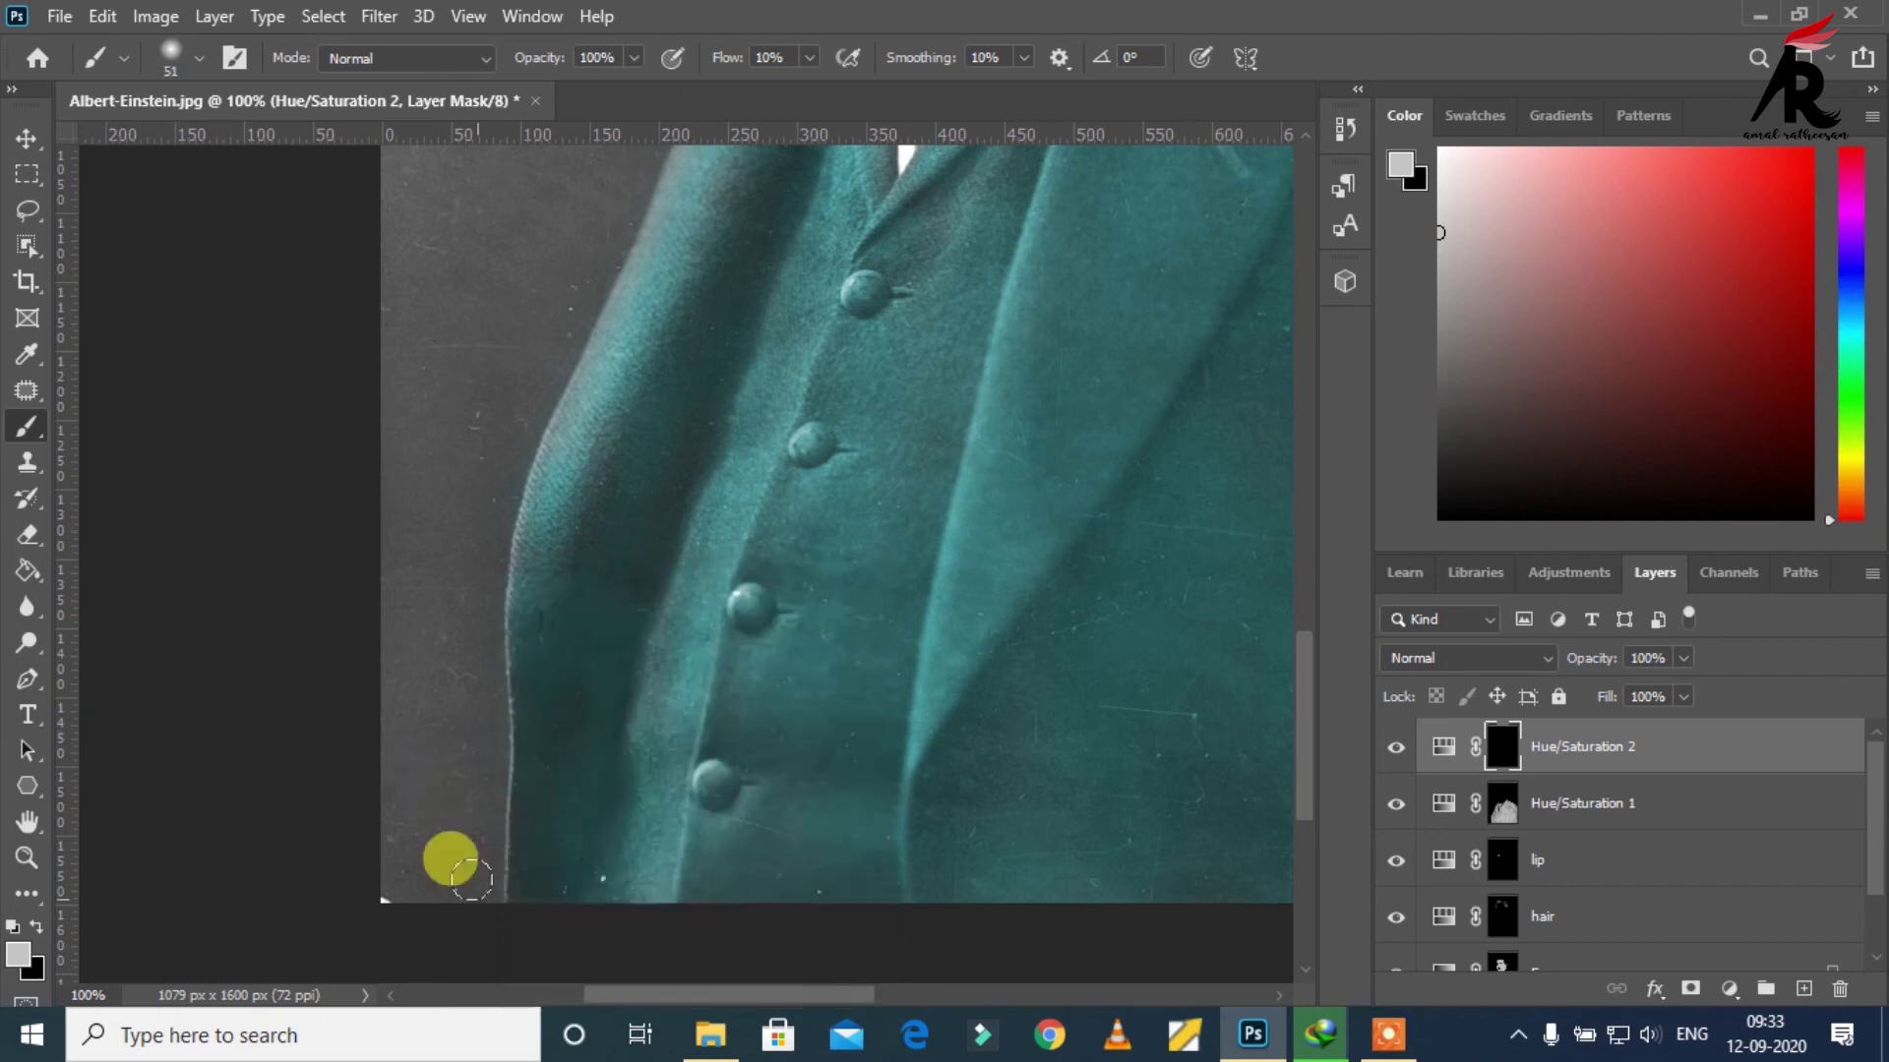
mouse_move(451, 865)
left_mouse_down()
mouse_move(458, 649)
mouse_move(481, 649)
mouse_move(480, 545)
mouse_move(518, 420)
mouse_move(536, 632)
mouse_move(487, 610)
mouse_move(401, 844)
mouse_move(454, 765)
mouse_move(413, 866)
mouse_move(511, 653)
mouse_move(474, 740)
mouse_move(426, 784)
mouse_move(602, 414)
left_mouse_up()
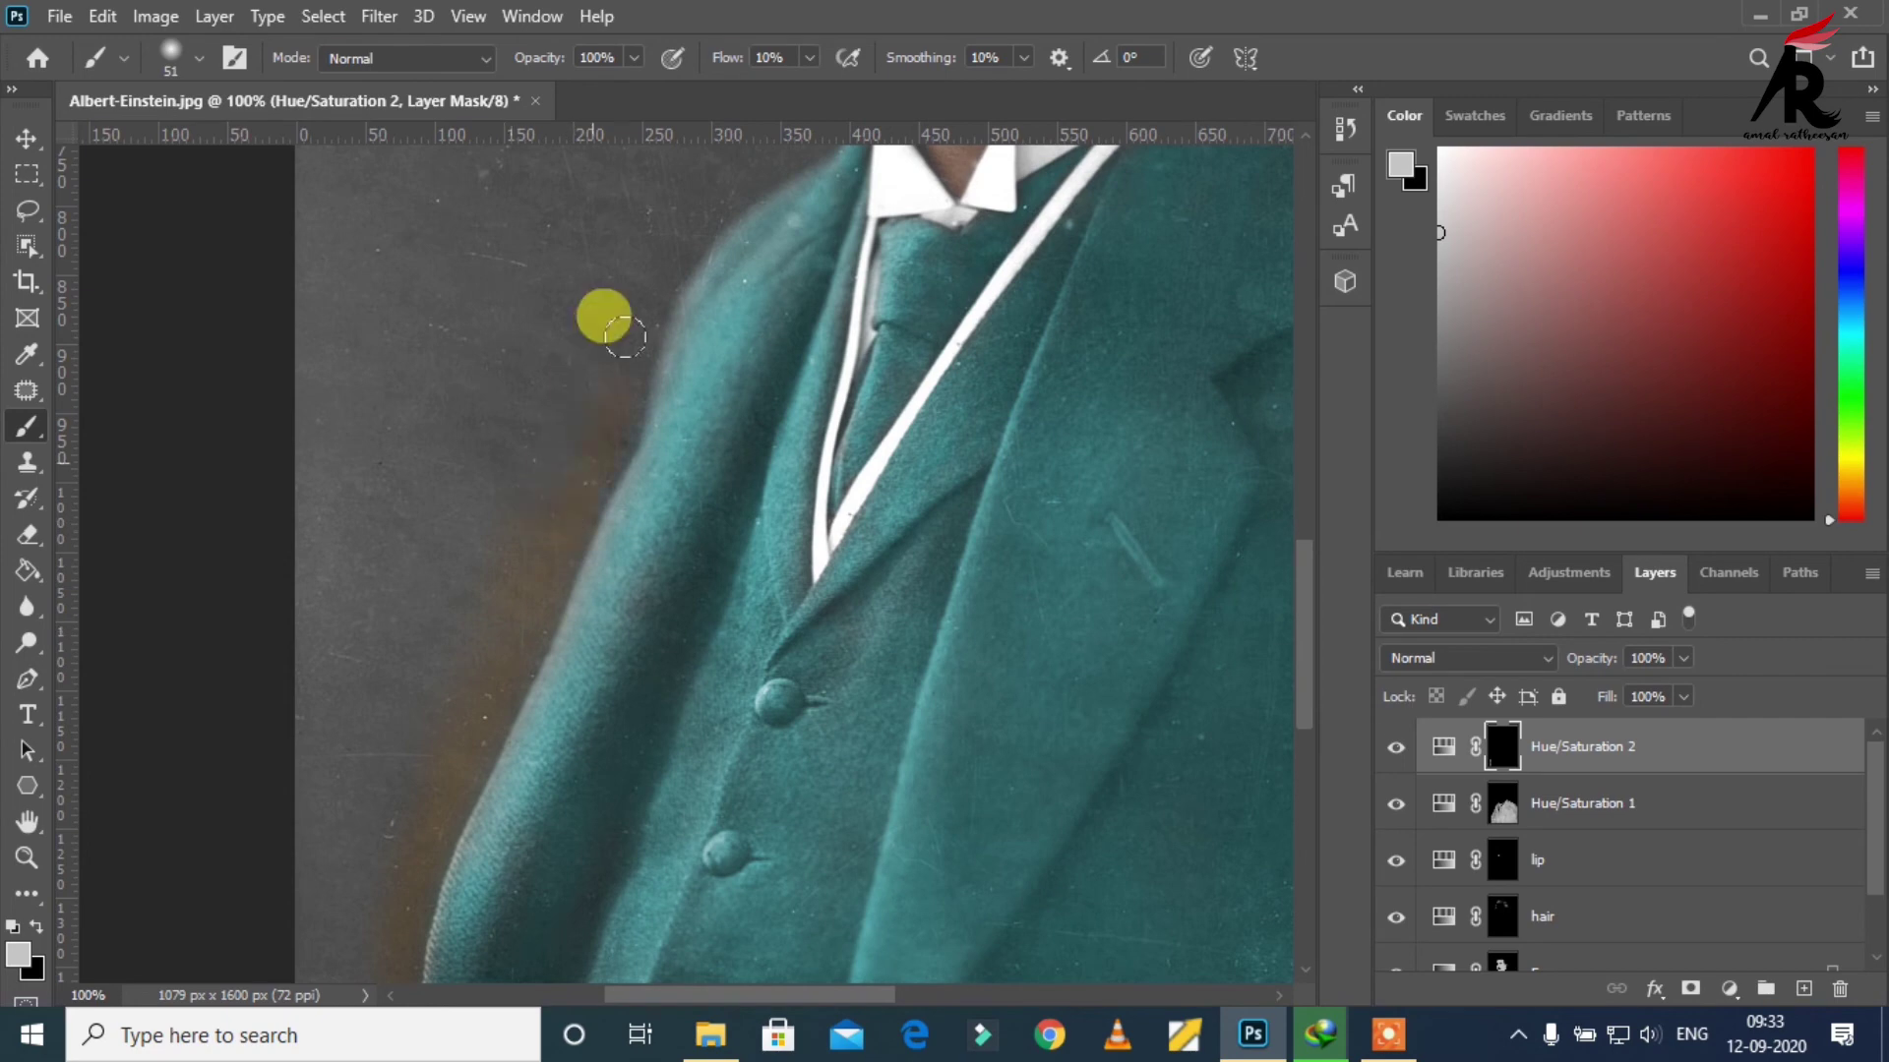
mouse_move(607, 439)
left_mouse_down()
mouse_move(588, 644)
mouse_move(640, 442)
mouse_move(601, 518)
mouse_move(738, 344)
mouse_move(659, 389)
mouse_move(778, 332)
left_mouse_up()
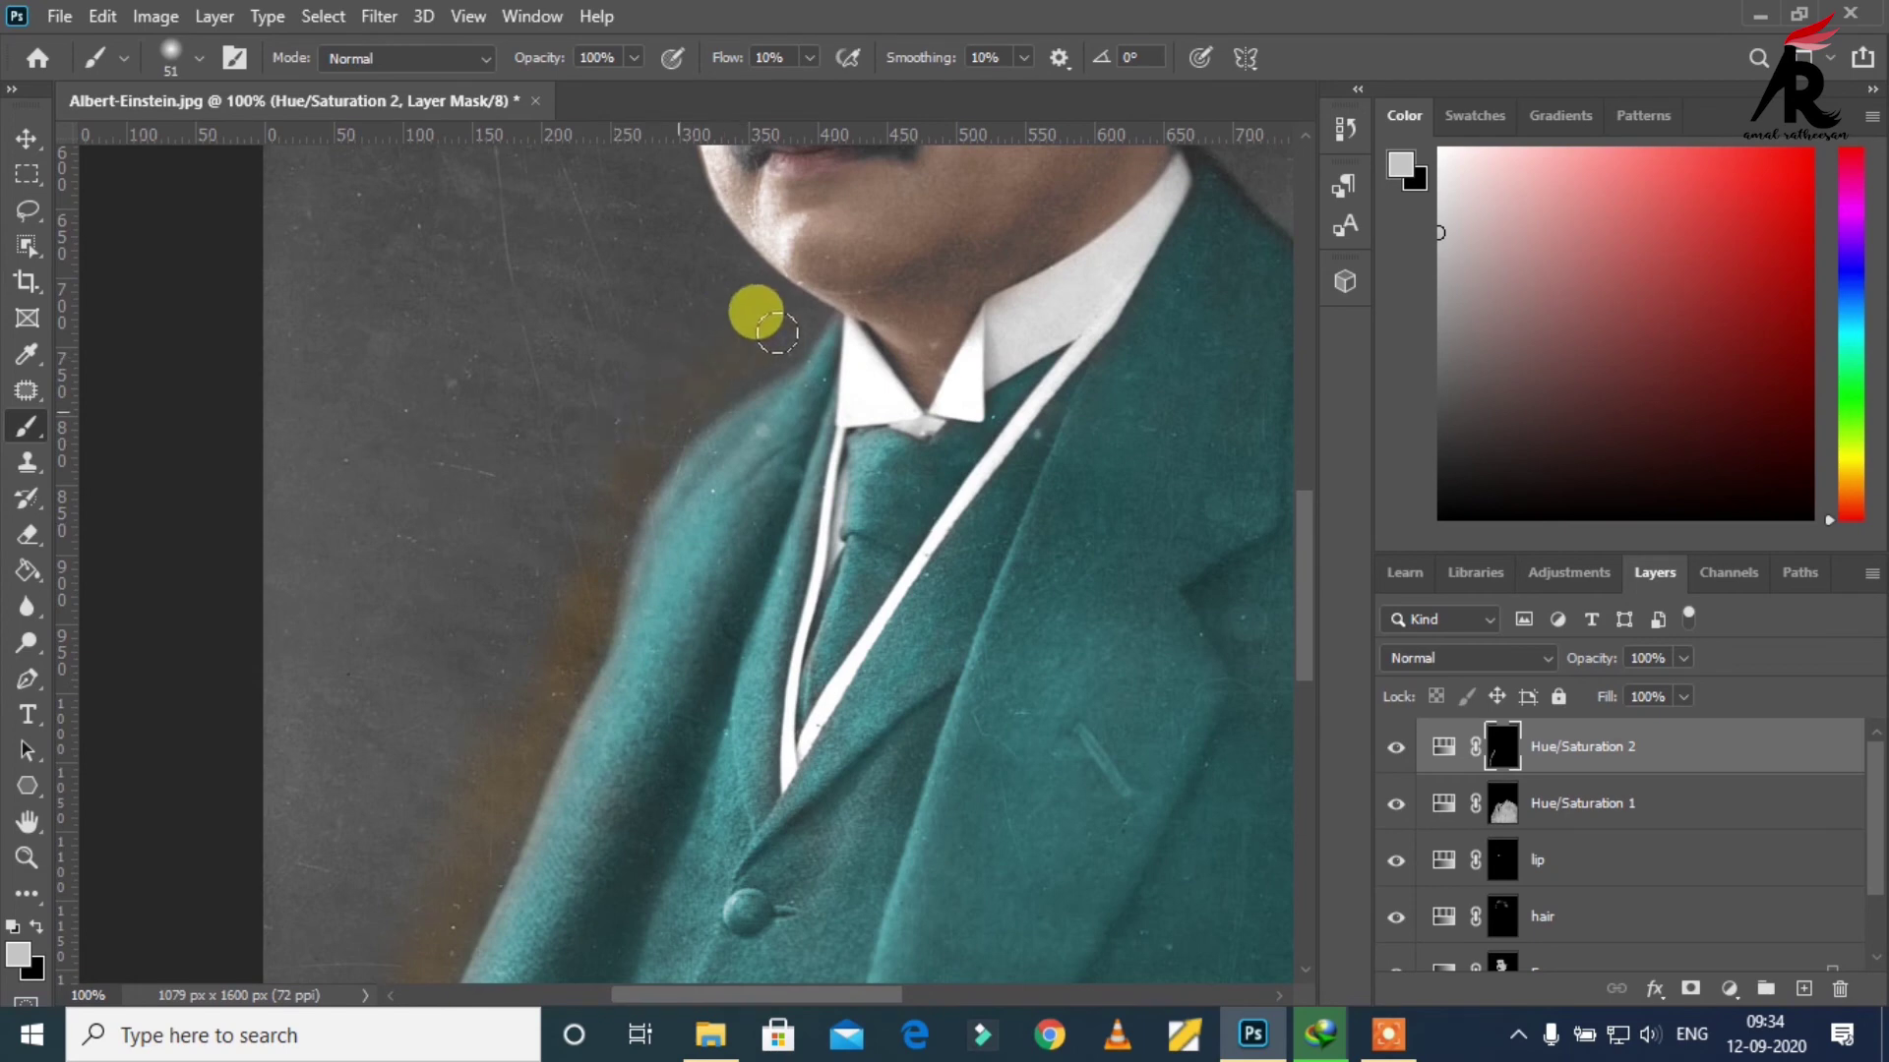
scroll(780, 540, "up", 2)
scroll(793, 590, "up", 3)
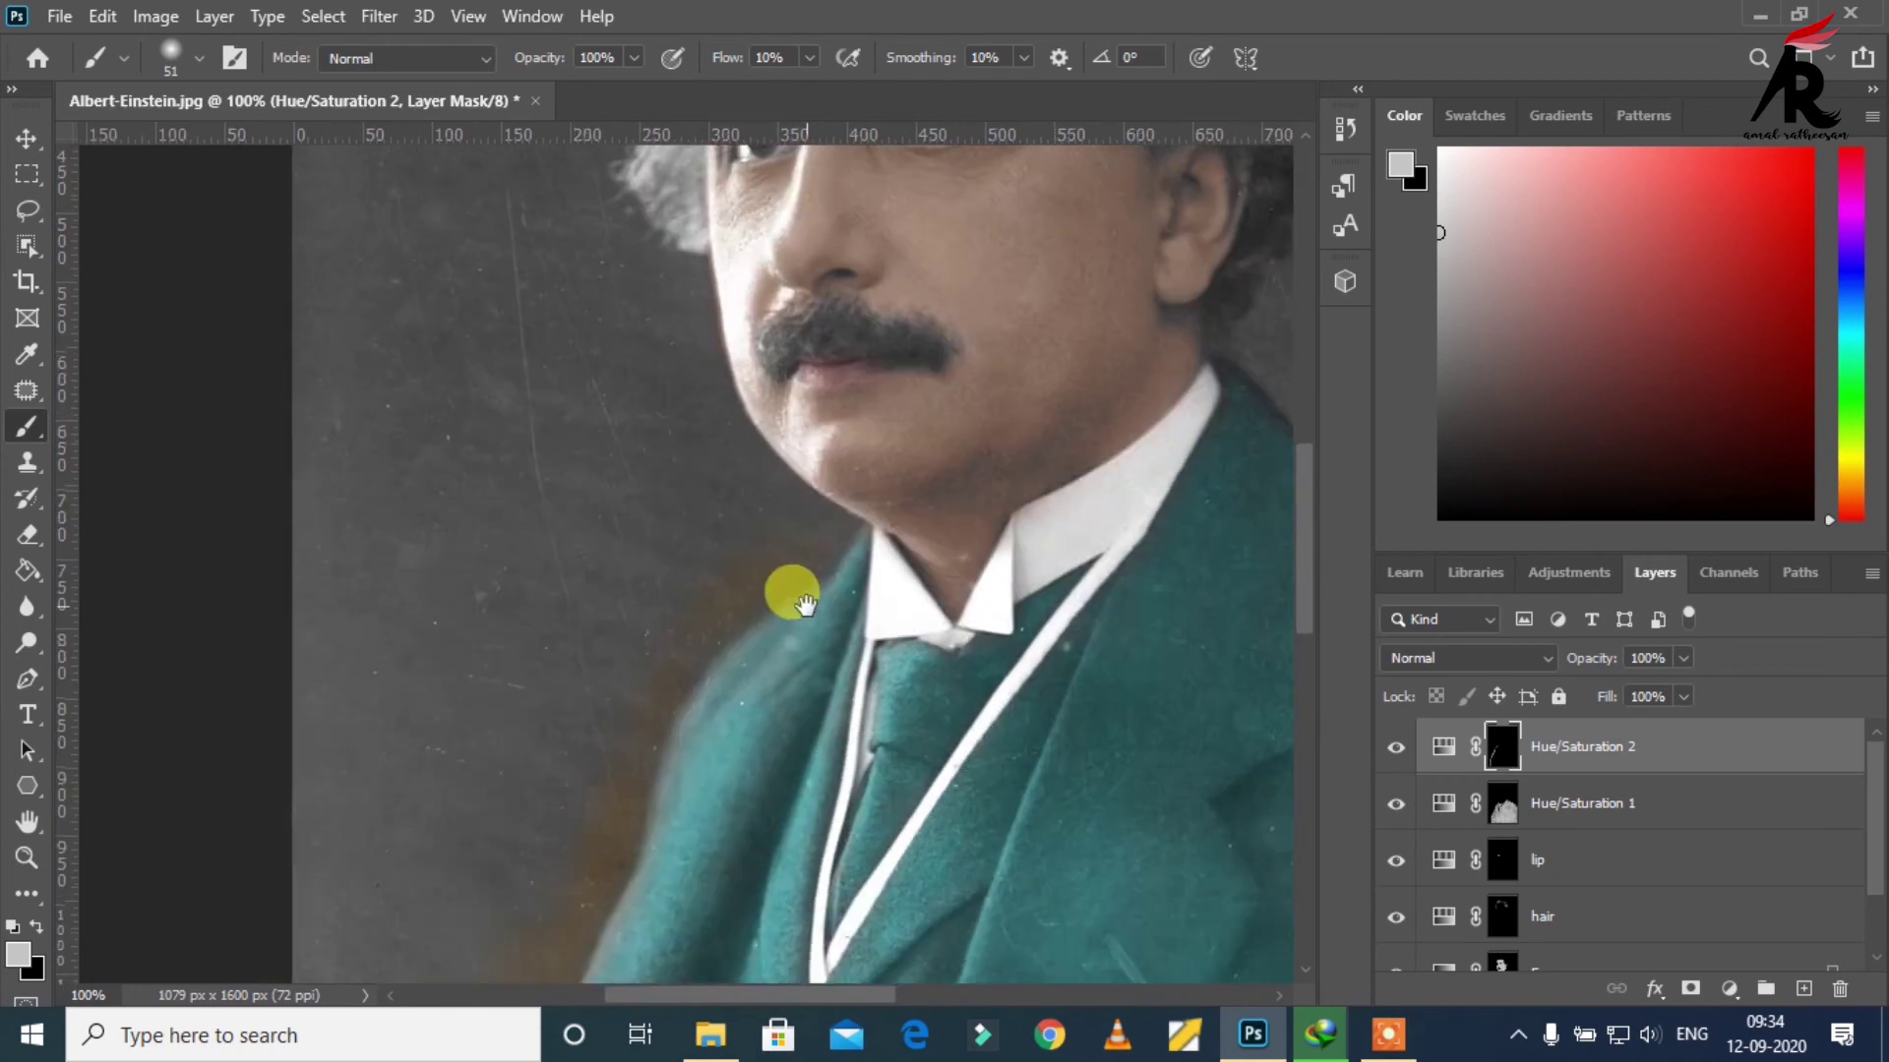
mouse_move(800, 517)
left_mouse_down()
mouse_move(699, 390)
mouse_move(744, 486)
mouse_move(670, 291)
mouse_move(679, 261)
mouse_move(790, 627)
mouse_move(815, 556)
mouse_move(822, 610)
mouse_move(793, 526)
mouse_move(746, 484)
mouse_move(720, 346)
mouse_move(697, 588)
mouse_move(703, 513)
mouse_move(715, 527)
mouse_move(768, 374)
mouse_move(739, 289)
mouse_move(646, 394)
mouse_move(549, 593)
mouse_move(615, 531)
mouse_move(579, 573)
mouse_move(814, 443)
mouse_move(1001, 439)
mouse_move(1177, 578)
mouse_move(1227, 654)
mouse_move(1096, 525)
mouse_move(1218, 630)
mouse_move(974, 495)
mouse_move(999, 653)
mouse_move(945, 590)
mouse_move(1012, 548)
mouse_move(1003, 514)
mouse_move(923, 415)
mouse_move(1033, 510)
mouse_move(1066, 498)
mouse_move(1013, 582)
mouse_move(1040, 663)
mouse_move(1024, 759)
mouse_move(935, 539)
mouse_move(878, 315)
mouse_move(819, 496)
mouse_move(759, 552)
mouse_move(885, 632)
mouse_move(903, 673)
mouse_move(832, 623)
mouse_move(1053, 724)
mouse_move(866, 674)
mouse_move(1141, 782)
left_mouse_up()
mouse_move(706, 499)
left_mouse_down()
mouse_move(283, 266)
mouse_move(792, 556)
mouse_move(664, 482)
mouse_move(865, 645)
mouse_move(898, 708)
mouse_move(679, 492)
mouse_move(633, 476)
mouse_move(856, 637)
mouse_move(894, 708)
mouse_move(708, 555)
mouse_move(806, 616)
mouse_move(887, 709)
mouse_move(684, 614)
left_mouse_up()
Step: Zoom out and paint the background right of the neck with a 94 px brush
left_click(670, 607, "ctrl+alt")
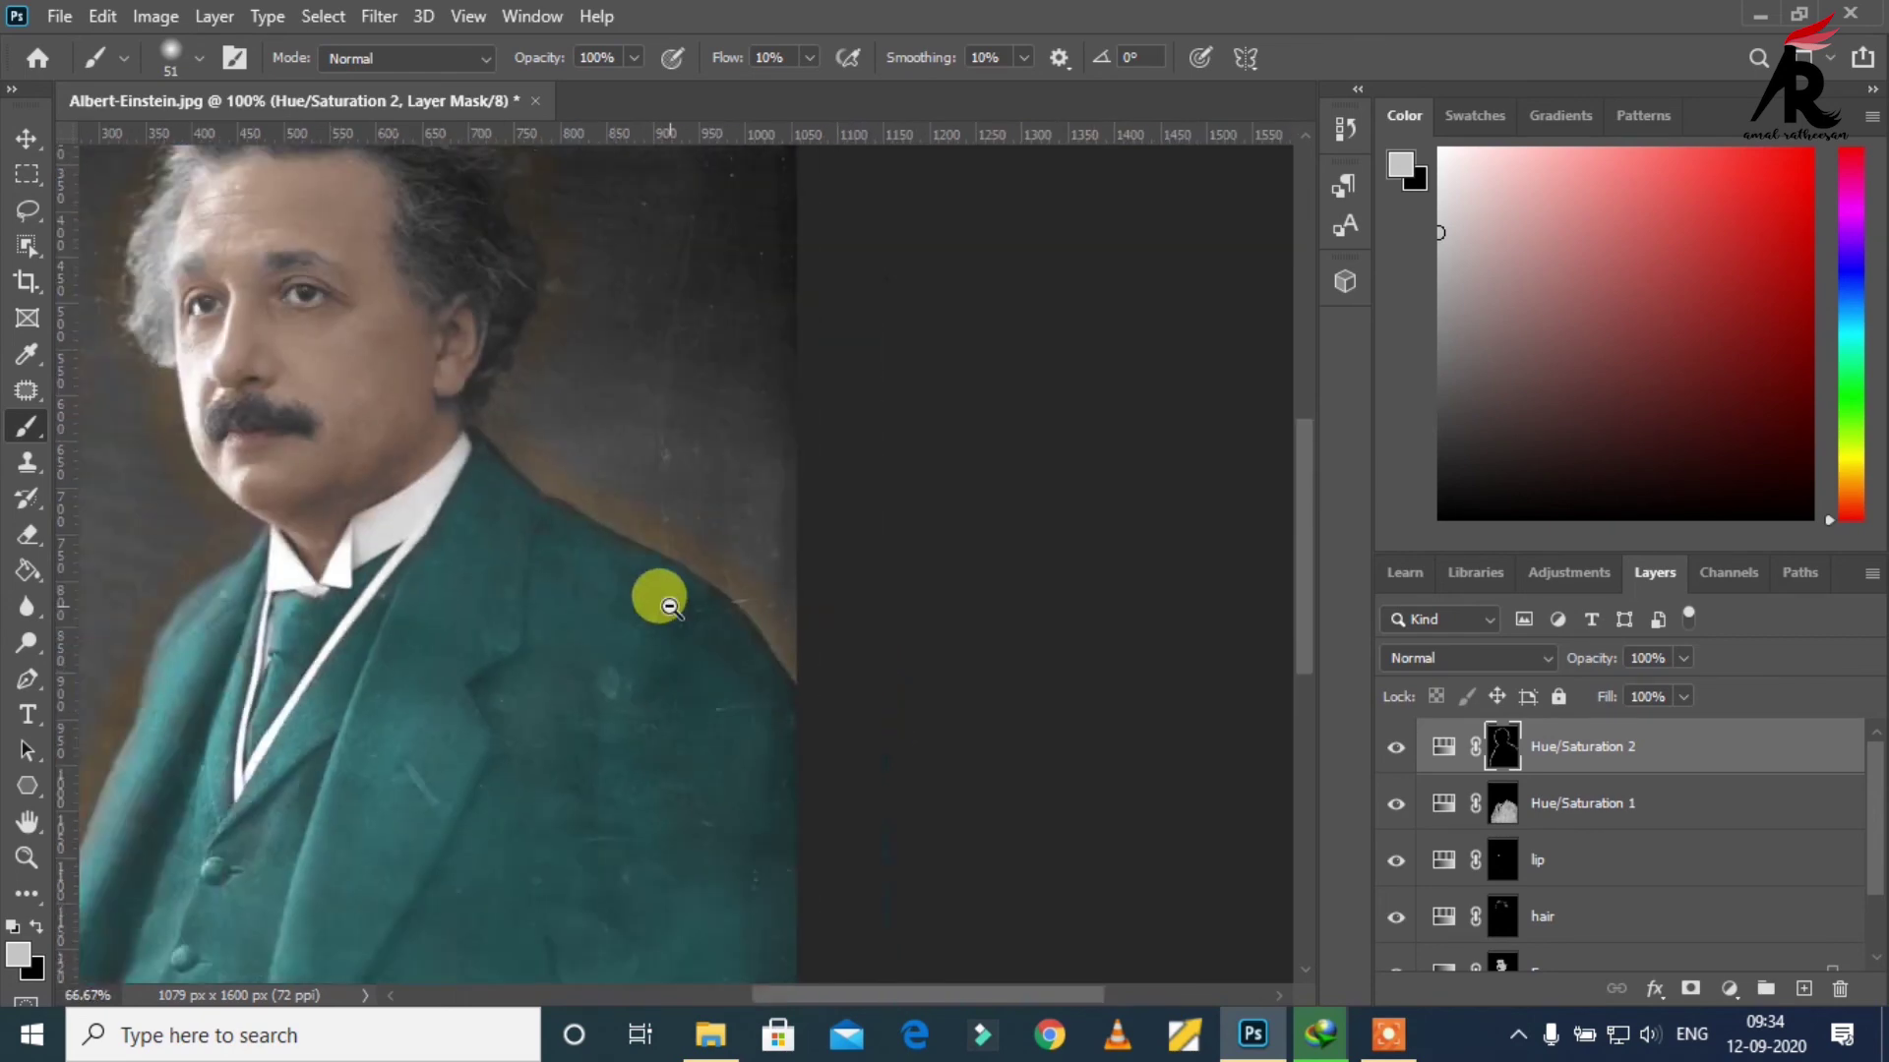
left_click(658, 594, "ctrl+alt")
right_click(931, 492)
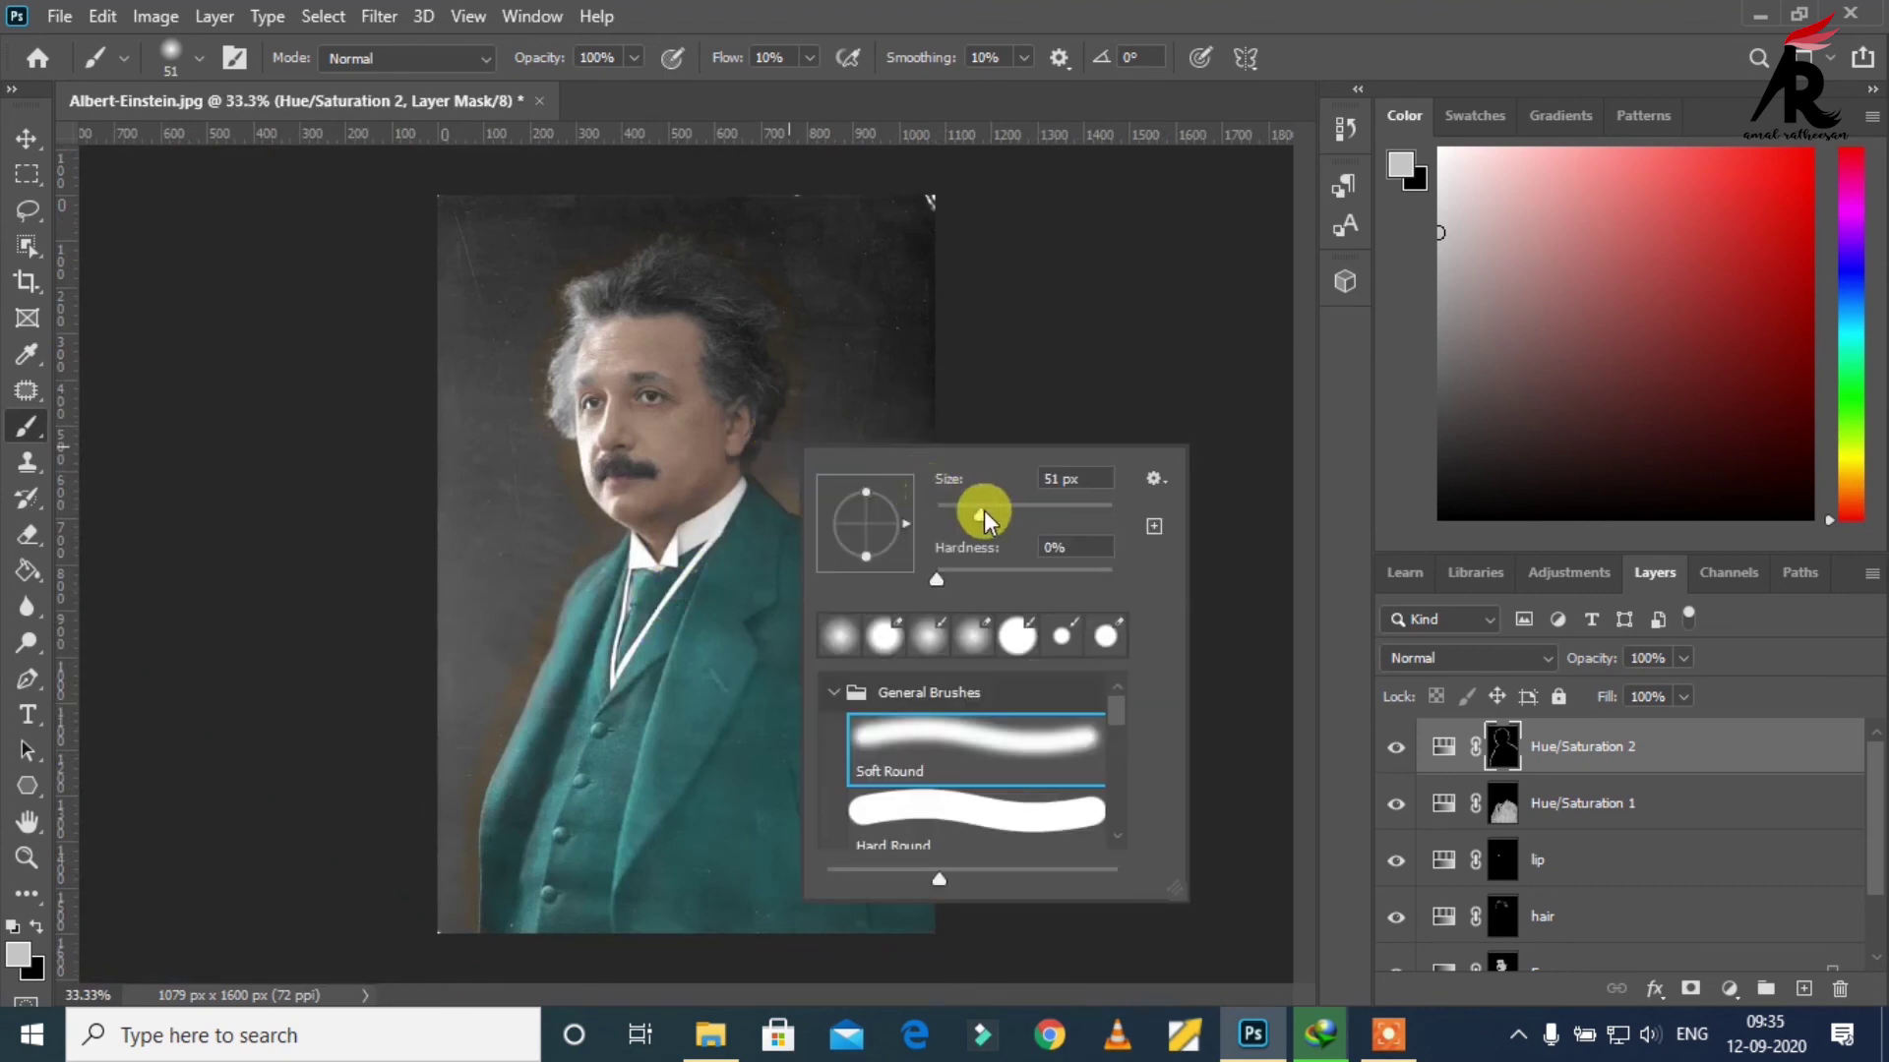
left_click_drag(1006, 523, 1019, 527)
left_click(806, 433)
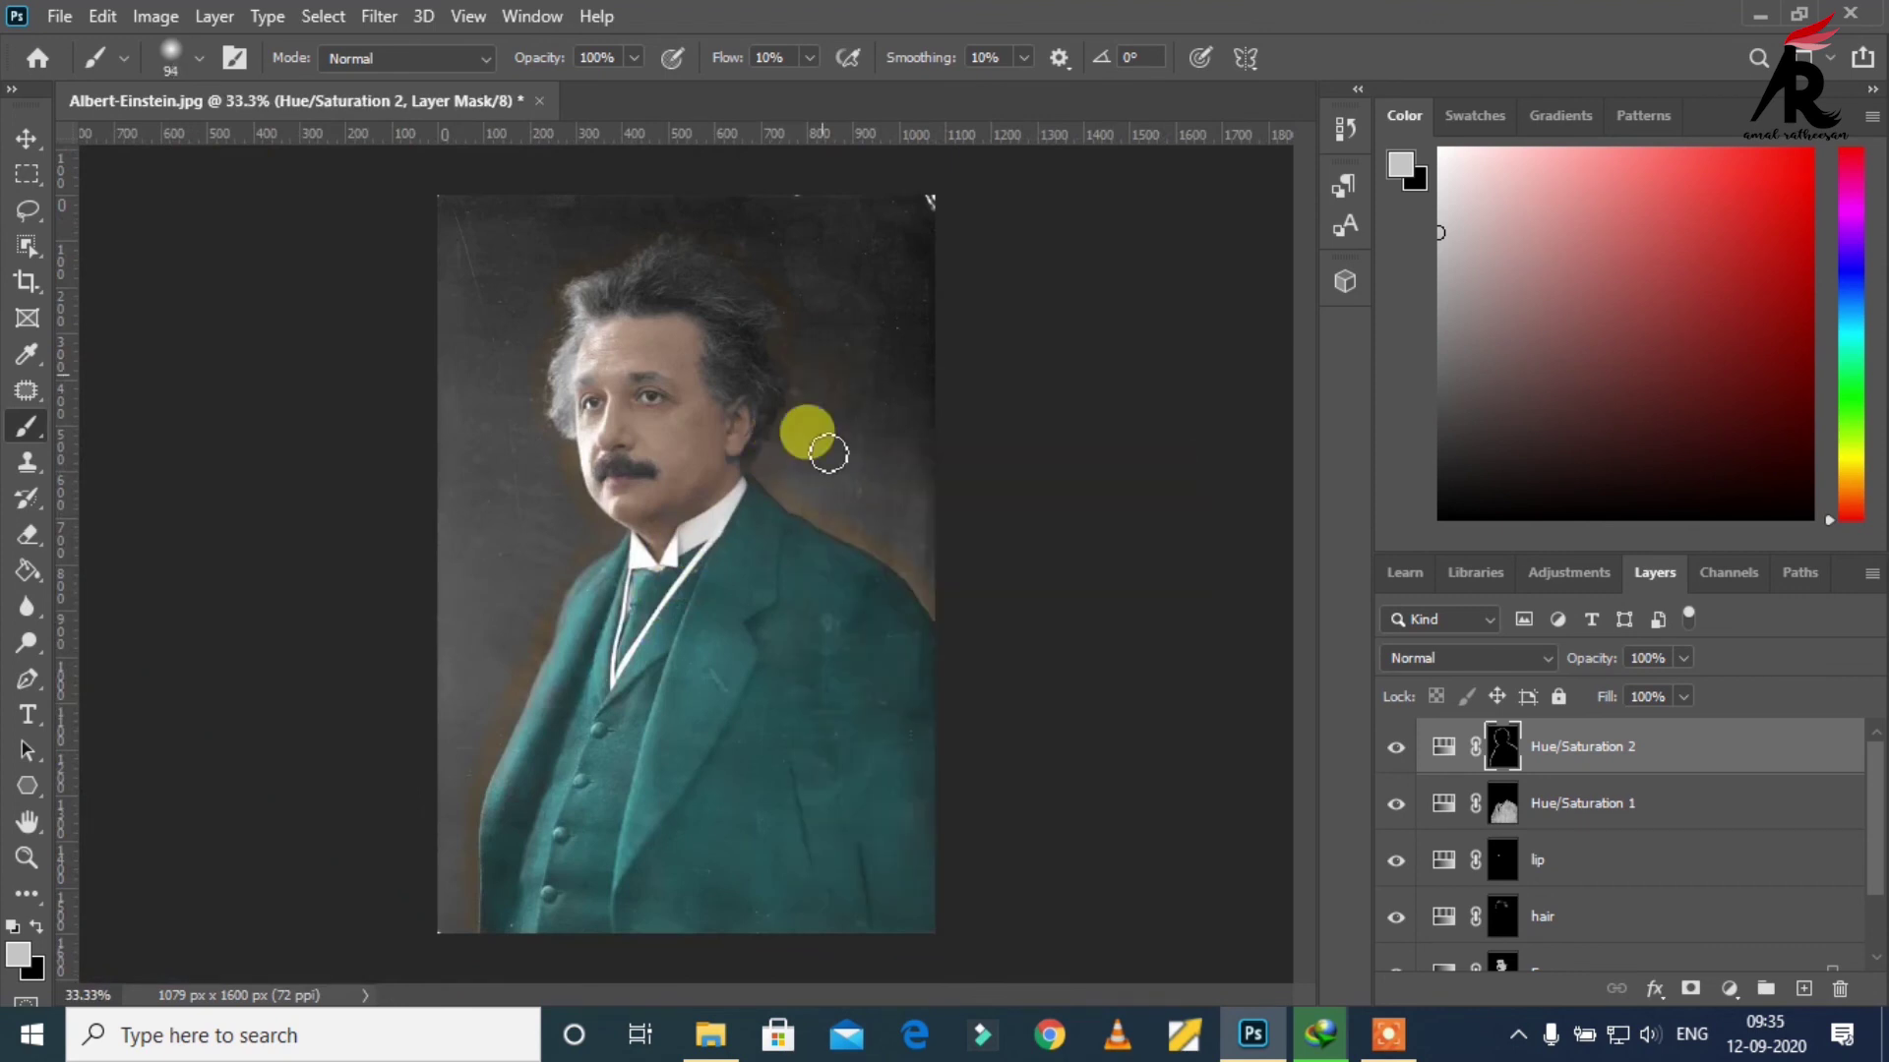
mouse_move(811, 466)
left_mouse_down()
mouse_move(797, 434)
mouse_move(822, 367)
mouse_move(835, 523)
mouse_move(855, 493)
left_mouse_up()
Step: Enlarge the brush to about 170 px and paint the upper-right, left and top background
right_click(935, 393)
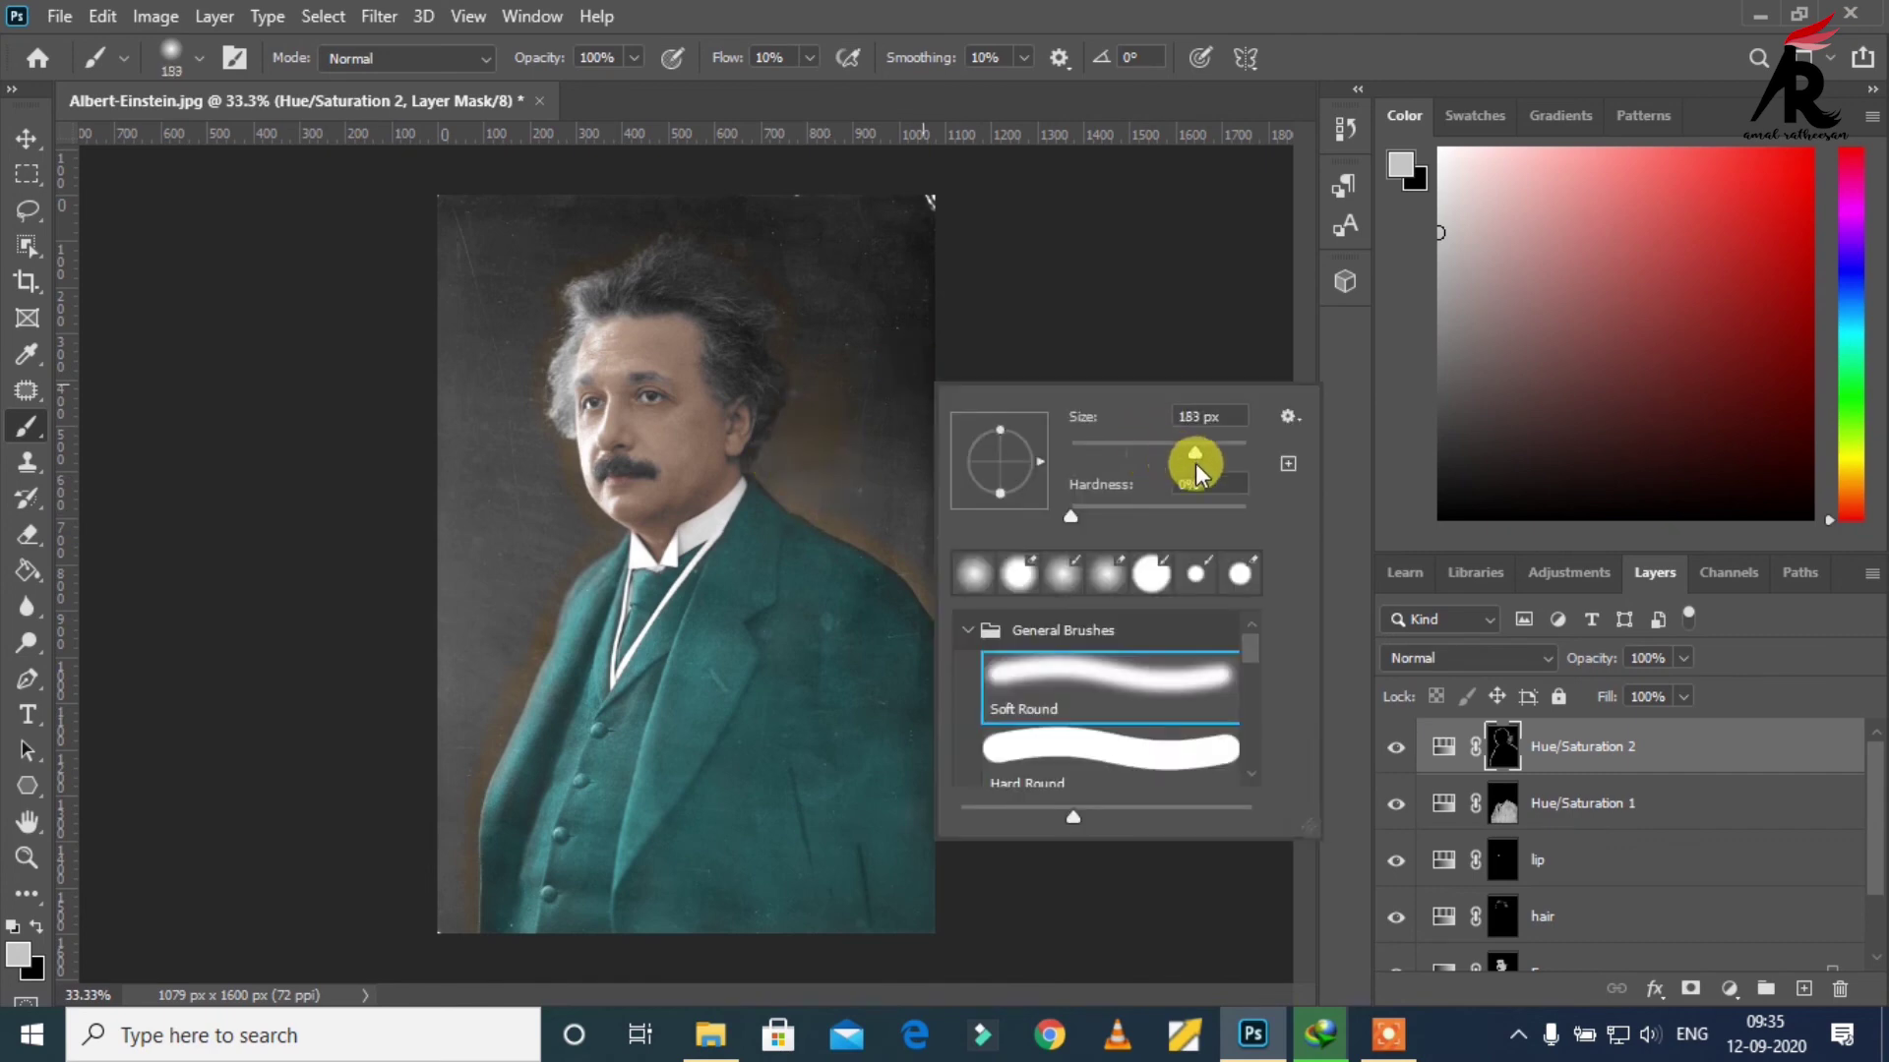
mouse_move(855, 407)
left_mouse_down()
mouse_move(784, 457)
mouse_move(925, 547)
mouse_move(805, 460)
mouse_move(880, 425)
mouse_move(898, 476)
mouse_move(788, 247)
mouse_move(804, 329)
mouse_move(876, 421)
mouse_move(908, 245)
mouse_move(920, 316)
mouse_move(894, 208)
mouse_move(927, 225)
mouse_move(667, 180)
mouse_move(817, 182)
mouse_move(526, 207)
mouse_move(689, 177)
mouse_move(581, 205)
mouse_move(476, 177)
mouse_move(468, 350)
mouse_move(425, 430)
mouse_move(470, 551)
mouse_move(463, 531)
mouse_move(412, 891)
mouse_move(425, 845)
mouse_move(428, 923)
mouse_move(443, 662)
mouse_move(476, 603)
mouse_move(501, 602)
mouse_move(473, 678)
mouse_move(536, 526)
mouse_move(475, 335)
mouse_move(543, 522)
mouse_move(484, 587)
mouse_move(484, 691)
mouse_move(444, 705)
mouse_move(517, 539)
mouse_move(505, 622)
mouse_move(455, 705)
mouse_move(465, 222)
mouse_move(464, 254)
mouse_move(503, 212)
mouse_move(506, 375)
mouse_move(472, 497)
mouse_move(450, 447)
mouse_move(447, 745)
mouse_move(459, 695)
mouse_move(421, 821)
mouse_move(430, 936)
left_mouse_up()
mouse_move(943, 160)
left_mouse_down()
mouse_move(906, 379)
mouse_move(915, 531)
mouse_move(905, 453)
mouse_move(785, 207)
mouse_move(865, 295)
mouse_move(906, 232)
mouse_move(831, 189)
mouse_move(644, 191)
mouse_move(527, 254)
mouse_move(579, 216)
mouse_move(516, 353)
left_mouse_up()
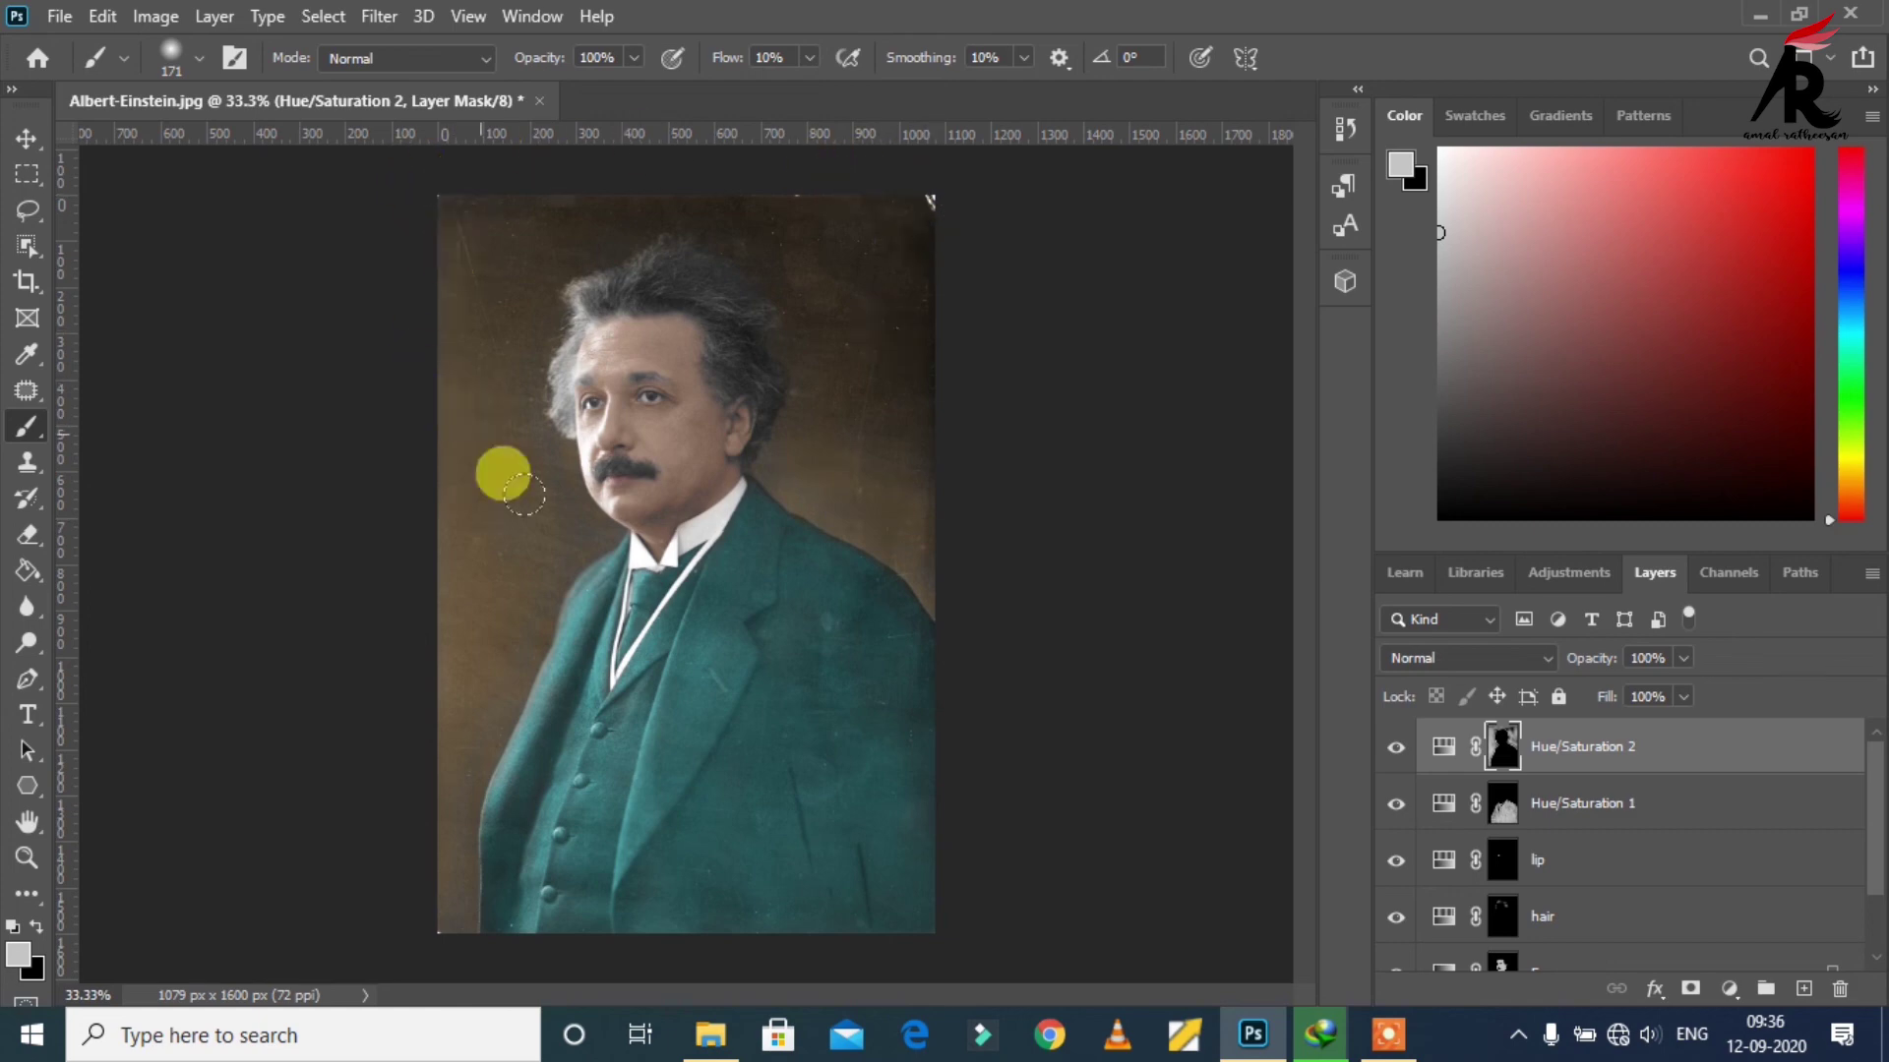
mouse_move(502, 472)
left_mouse_down()
mouse_move(502, 426)
mouse_move(540, 537)
mouse_move(430, 708)
mouse_move(400, 870)
left_mouse_up()
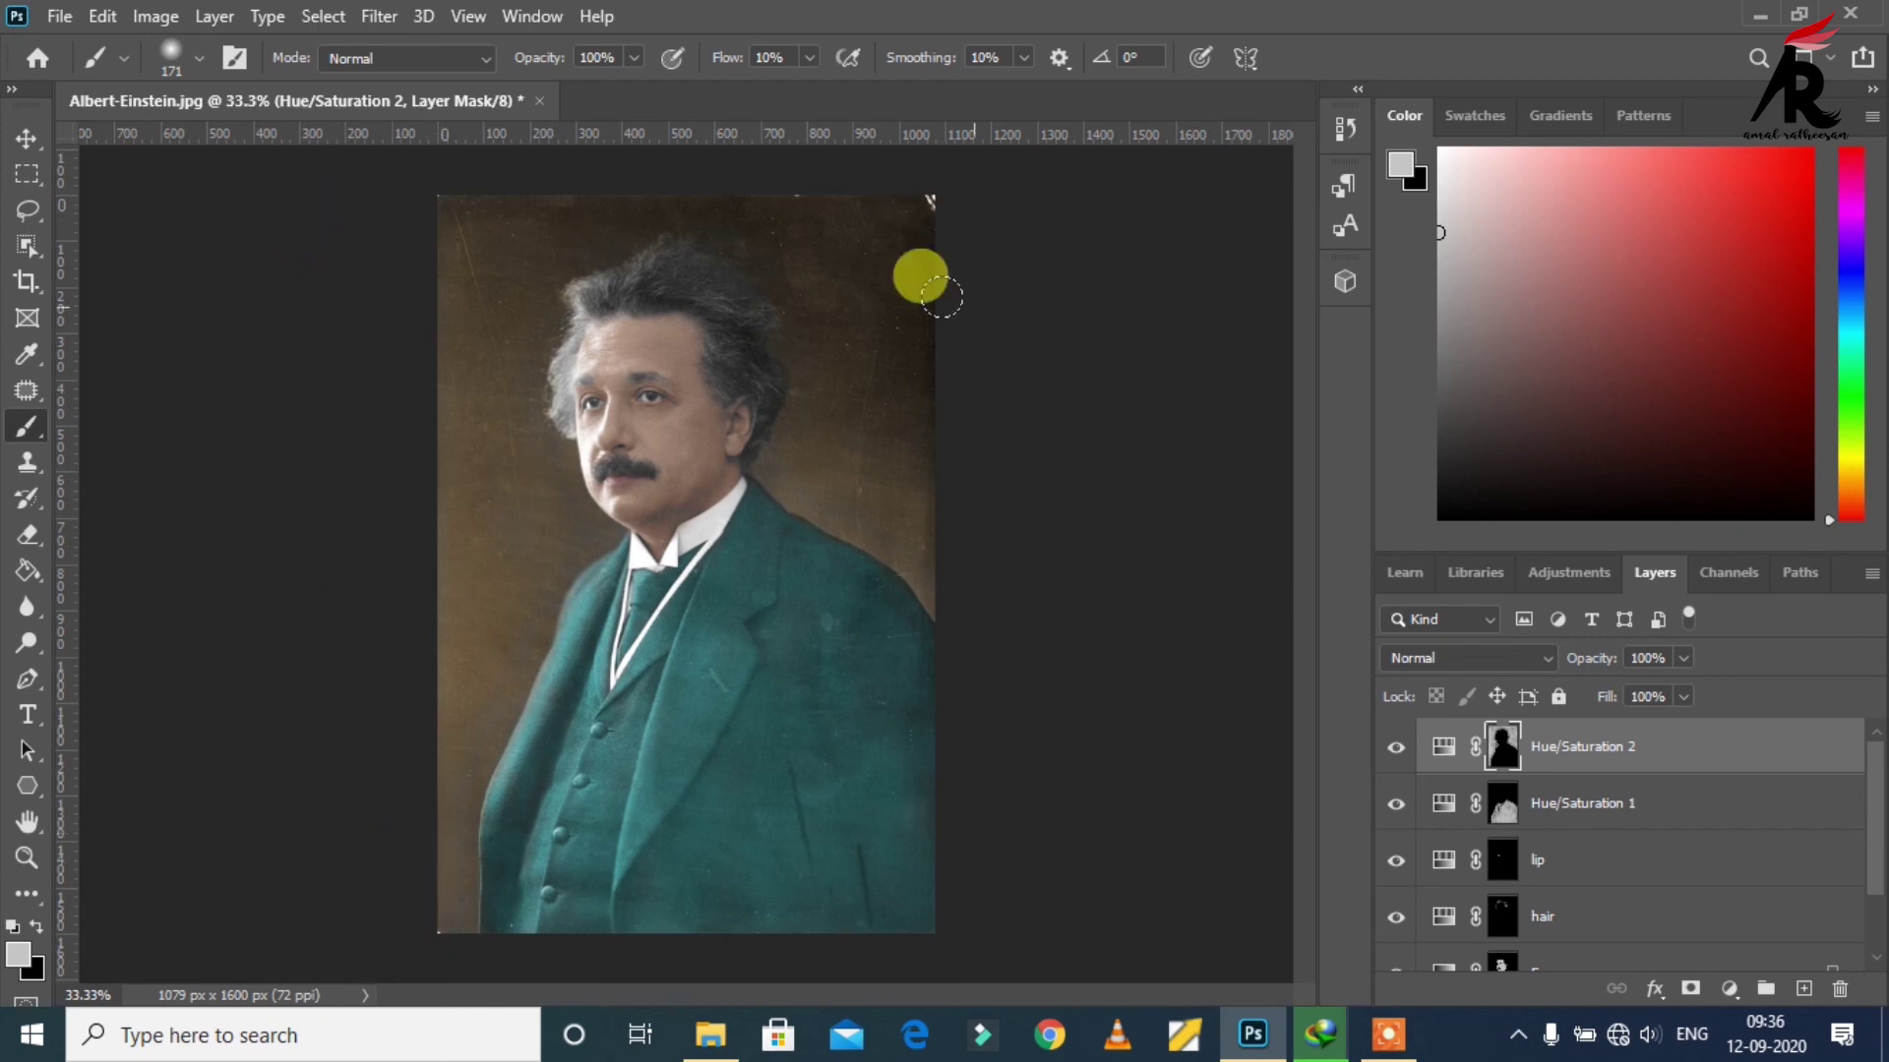
mouse_move(911, 184)
left_mouse_down()
mouse_move(510, 180)
mouse_move(691, 180)
mouse_move(941, 276)
mouse_move(916, 349)
mouse_move(894, 316)
mouse_move(881, 463)
mouse_move(873, 322)
mouse_move(835, 307)
mouse_move(814, 412)
mouse_move(903, 343)
mouse_move(897, 198)
mouse_move(569, 181)
mouse_move(484, 298)
mouse_move(519, 462)
mouse_move(531, 446)
mouse_move(565, 543)
mouse_move(469, 624)
mouse_move(461, 317)
mouse_move(558, 207)
mouse_move(897, 199)
mouse_move(931, 399)
left_mouse_up()
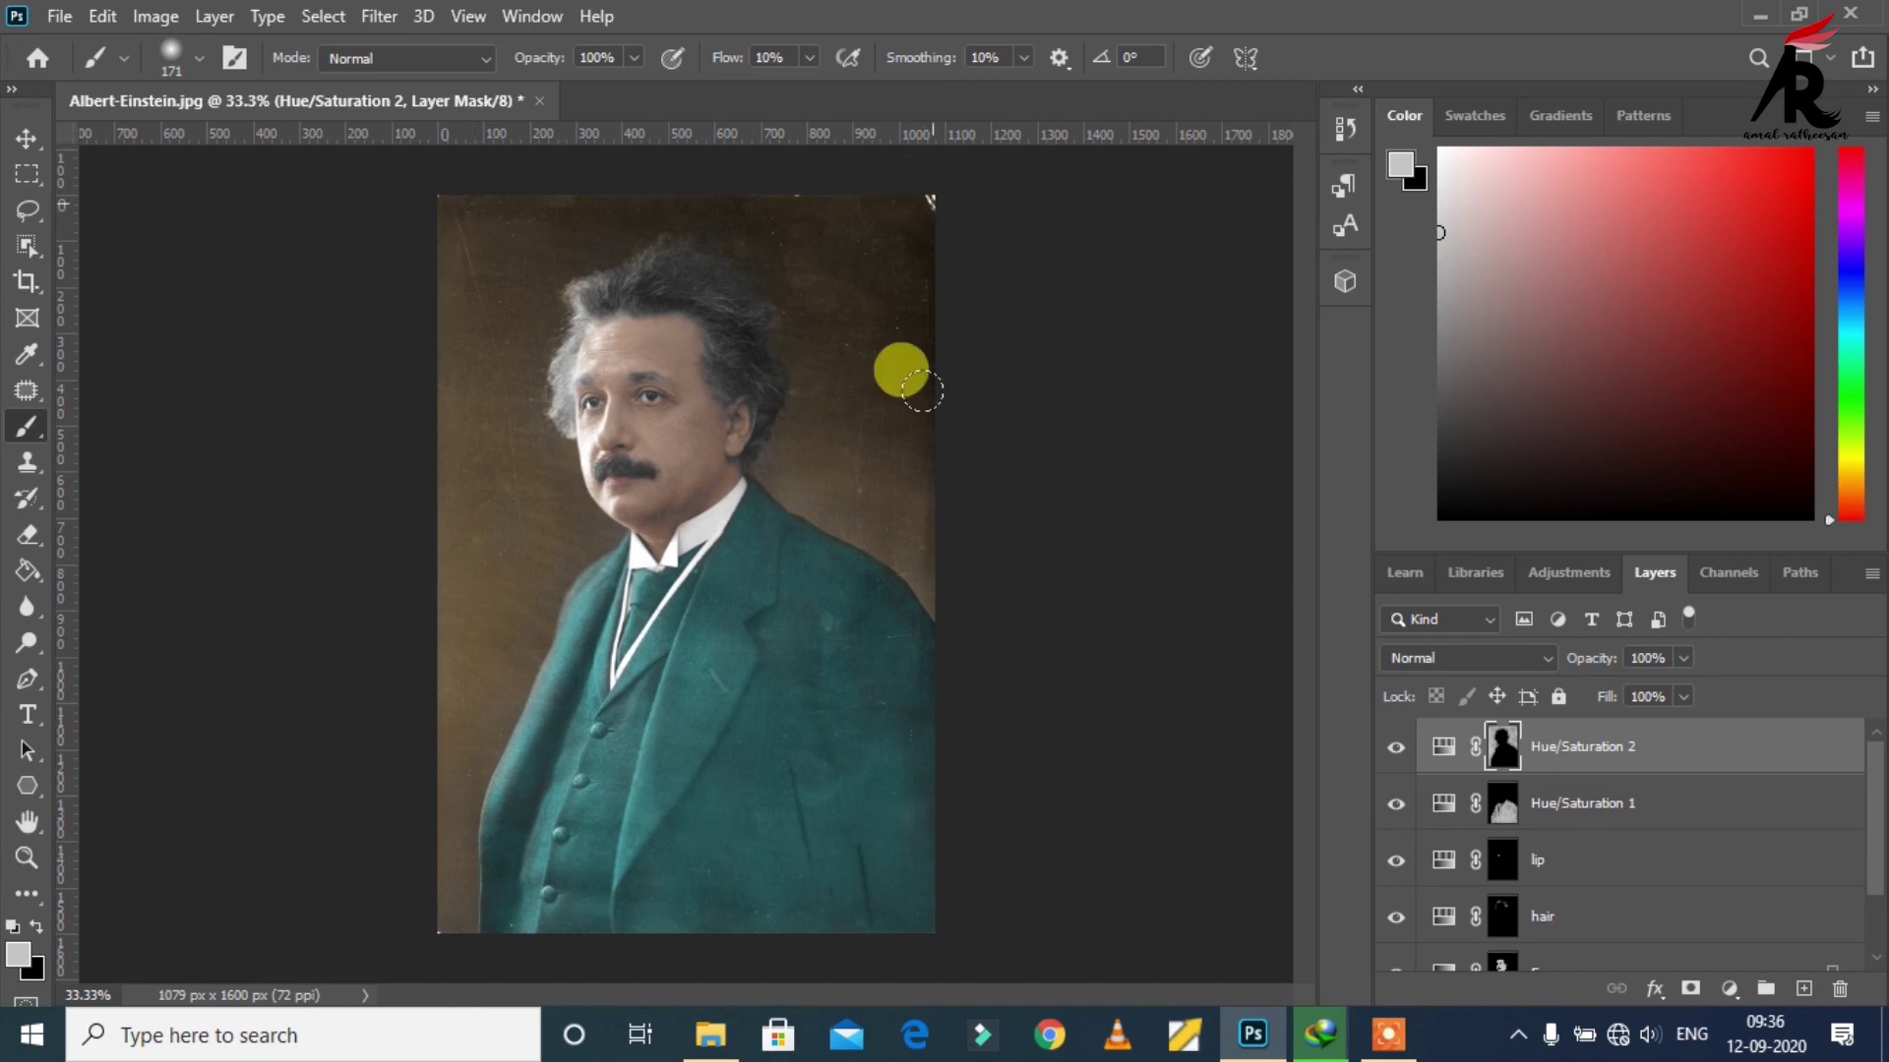
double_click(1515, 753)
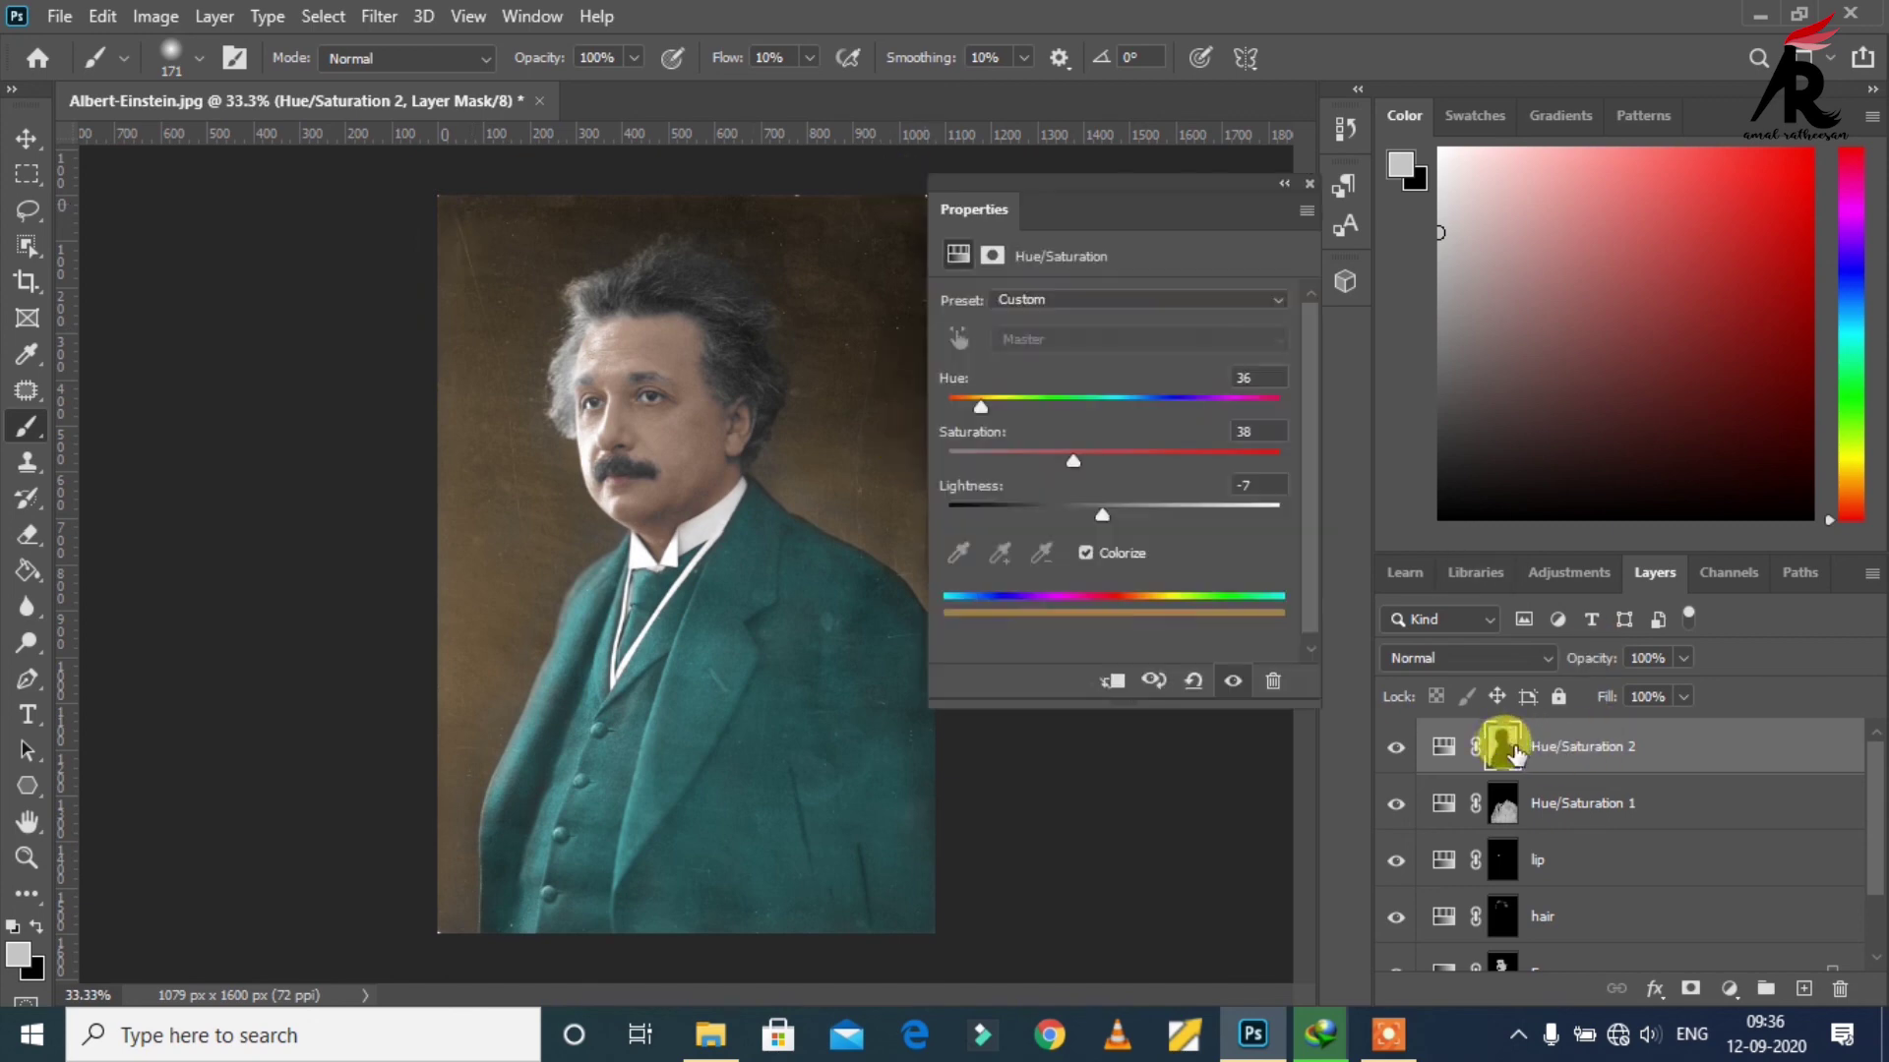
left_click(957, 254)
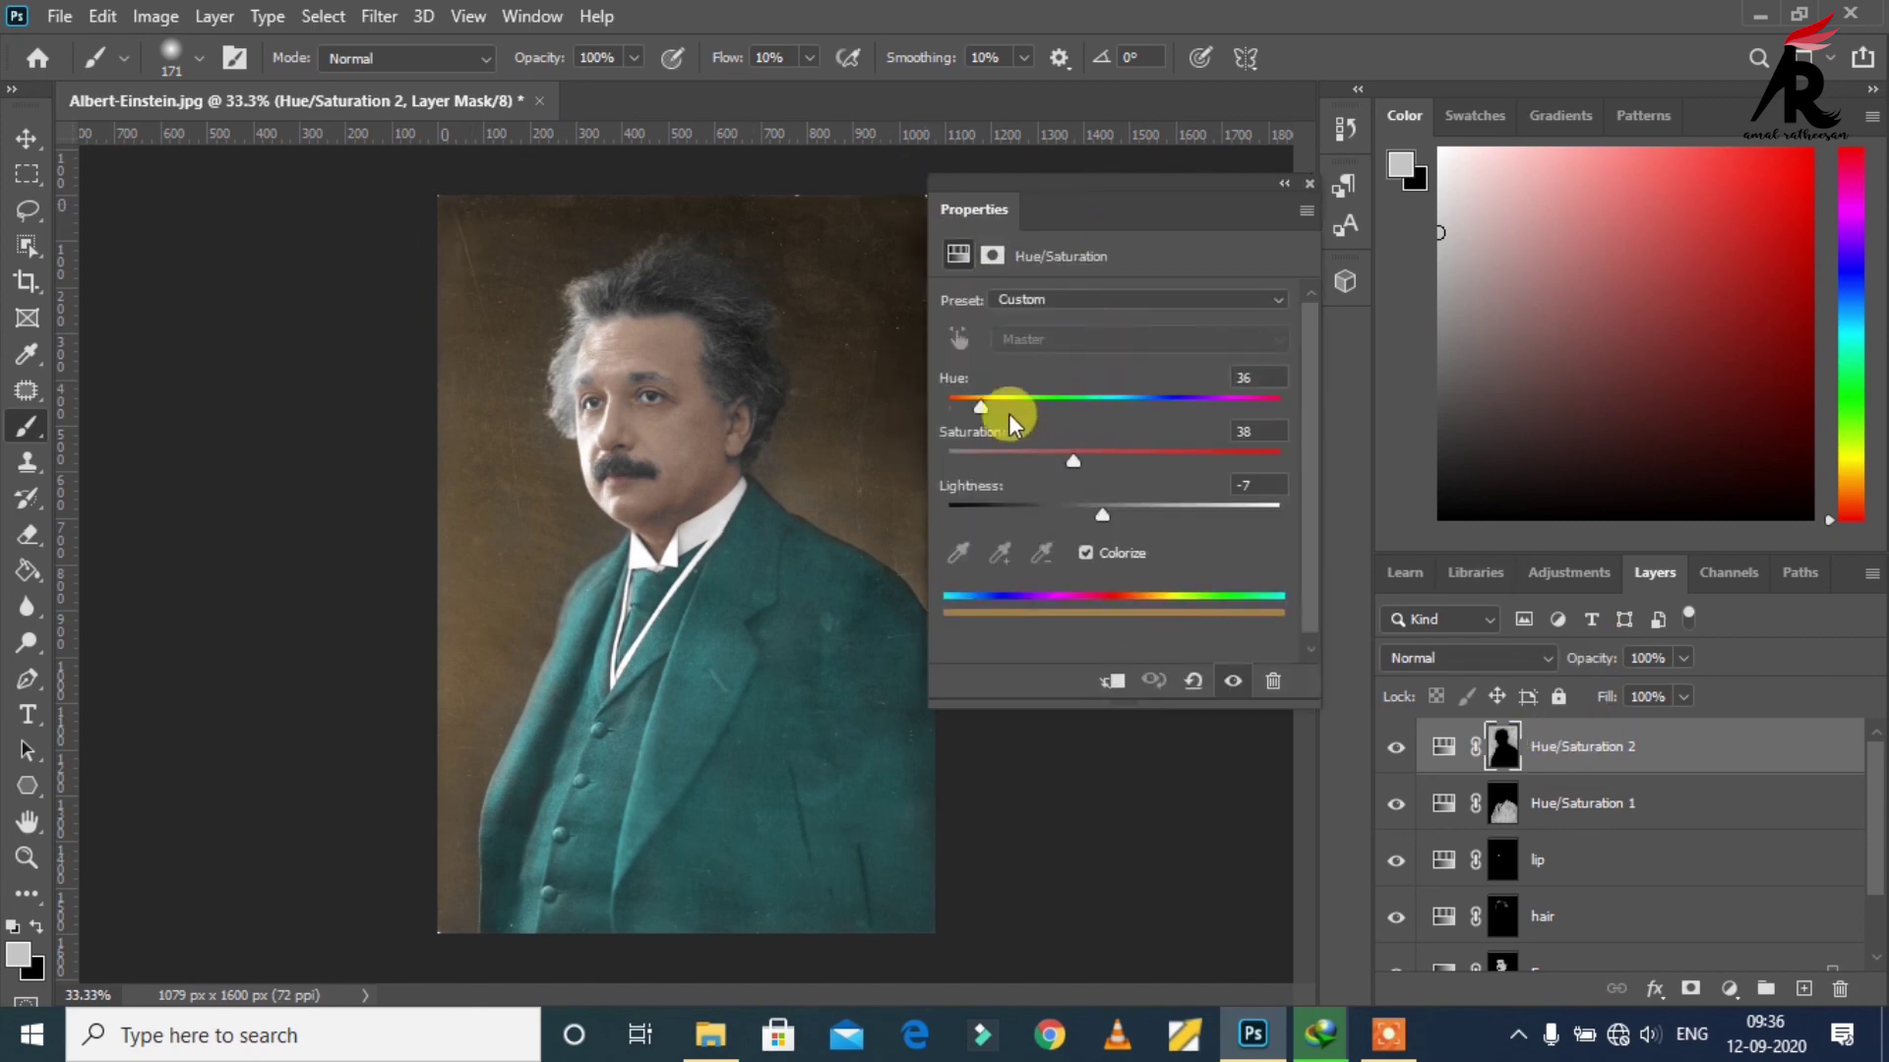
left_click_drag(977, 403, 1044, 409)
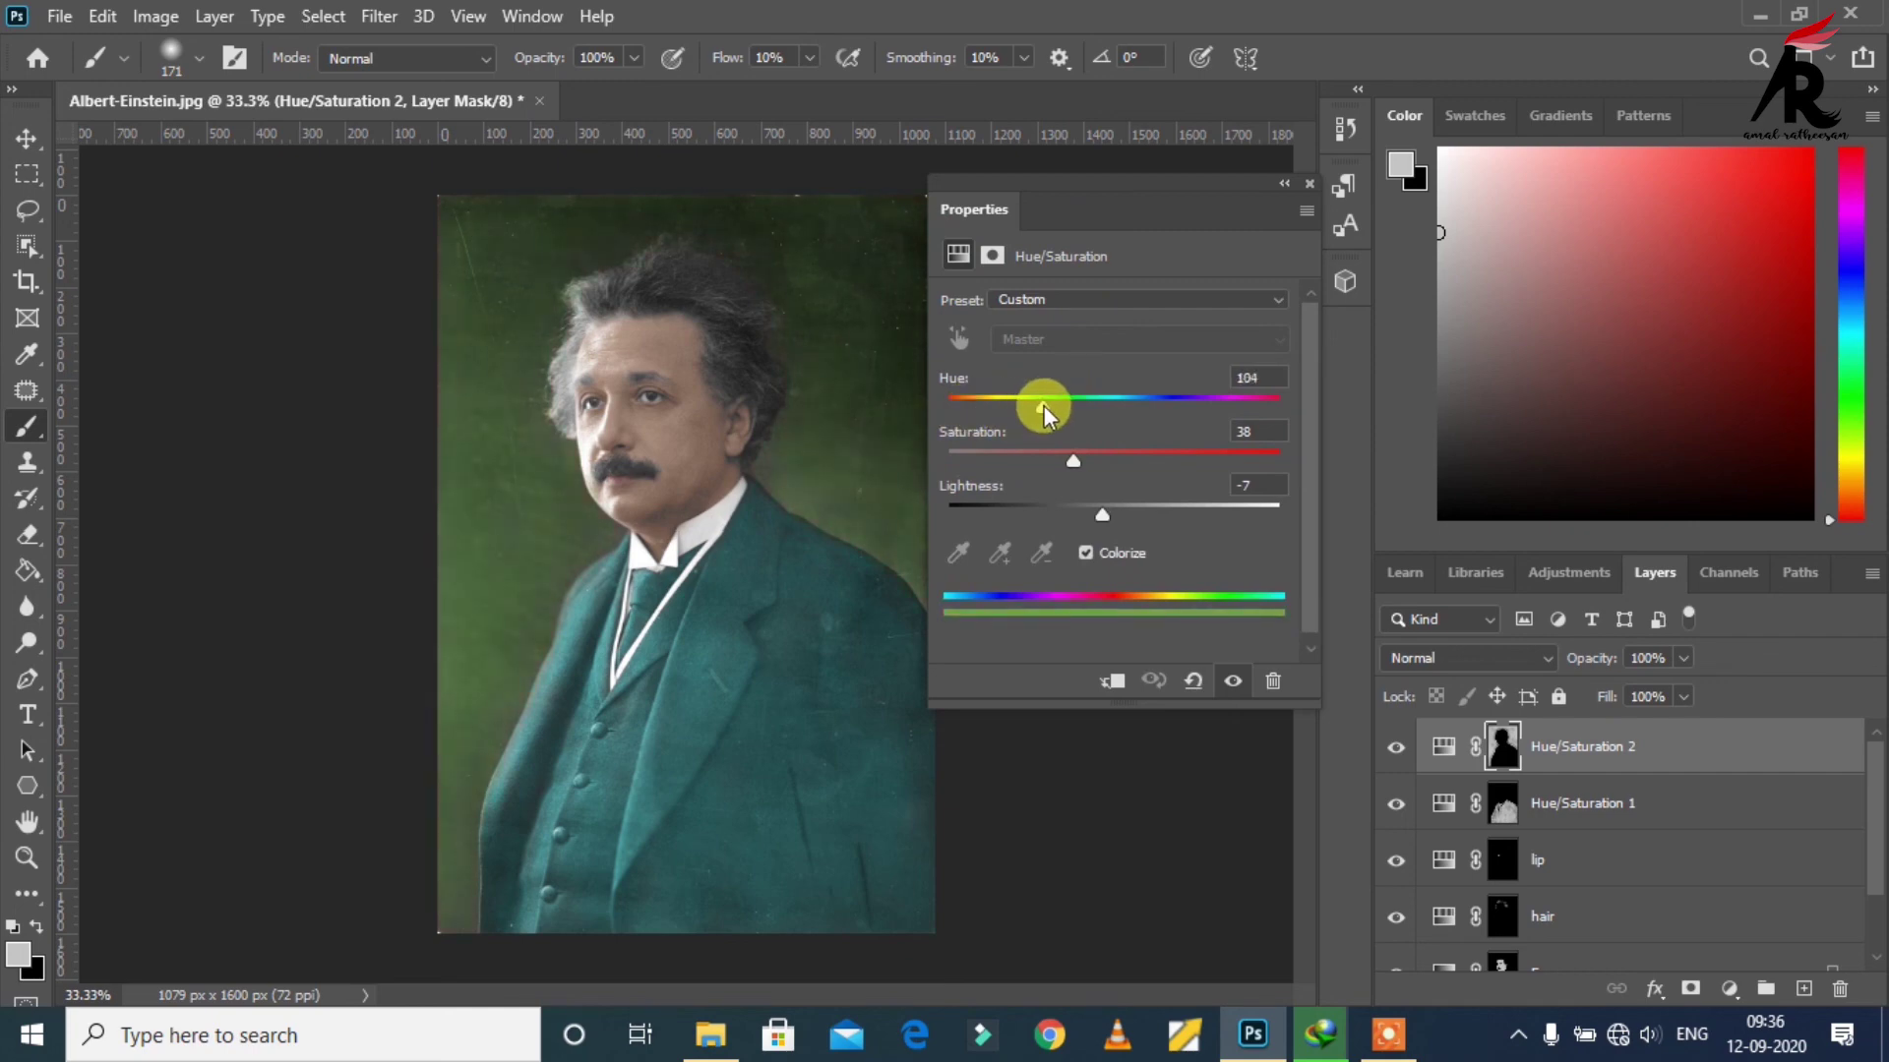
left_click(1308, 181)
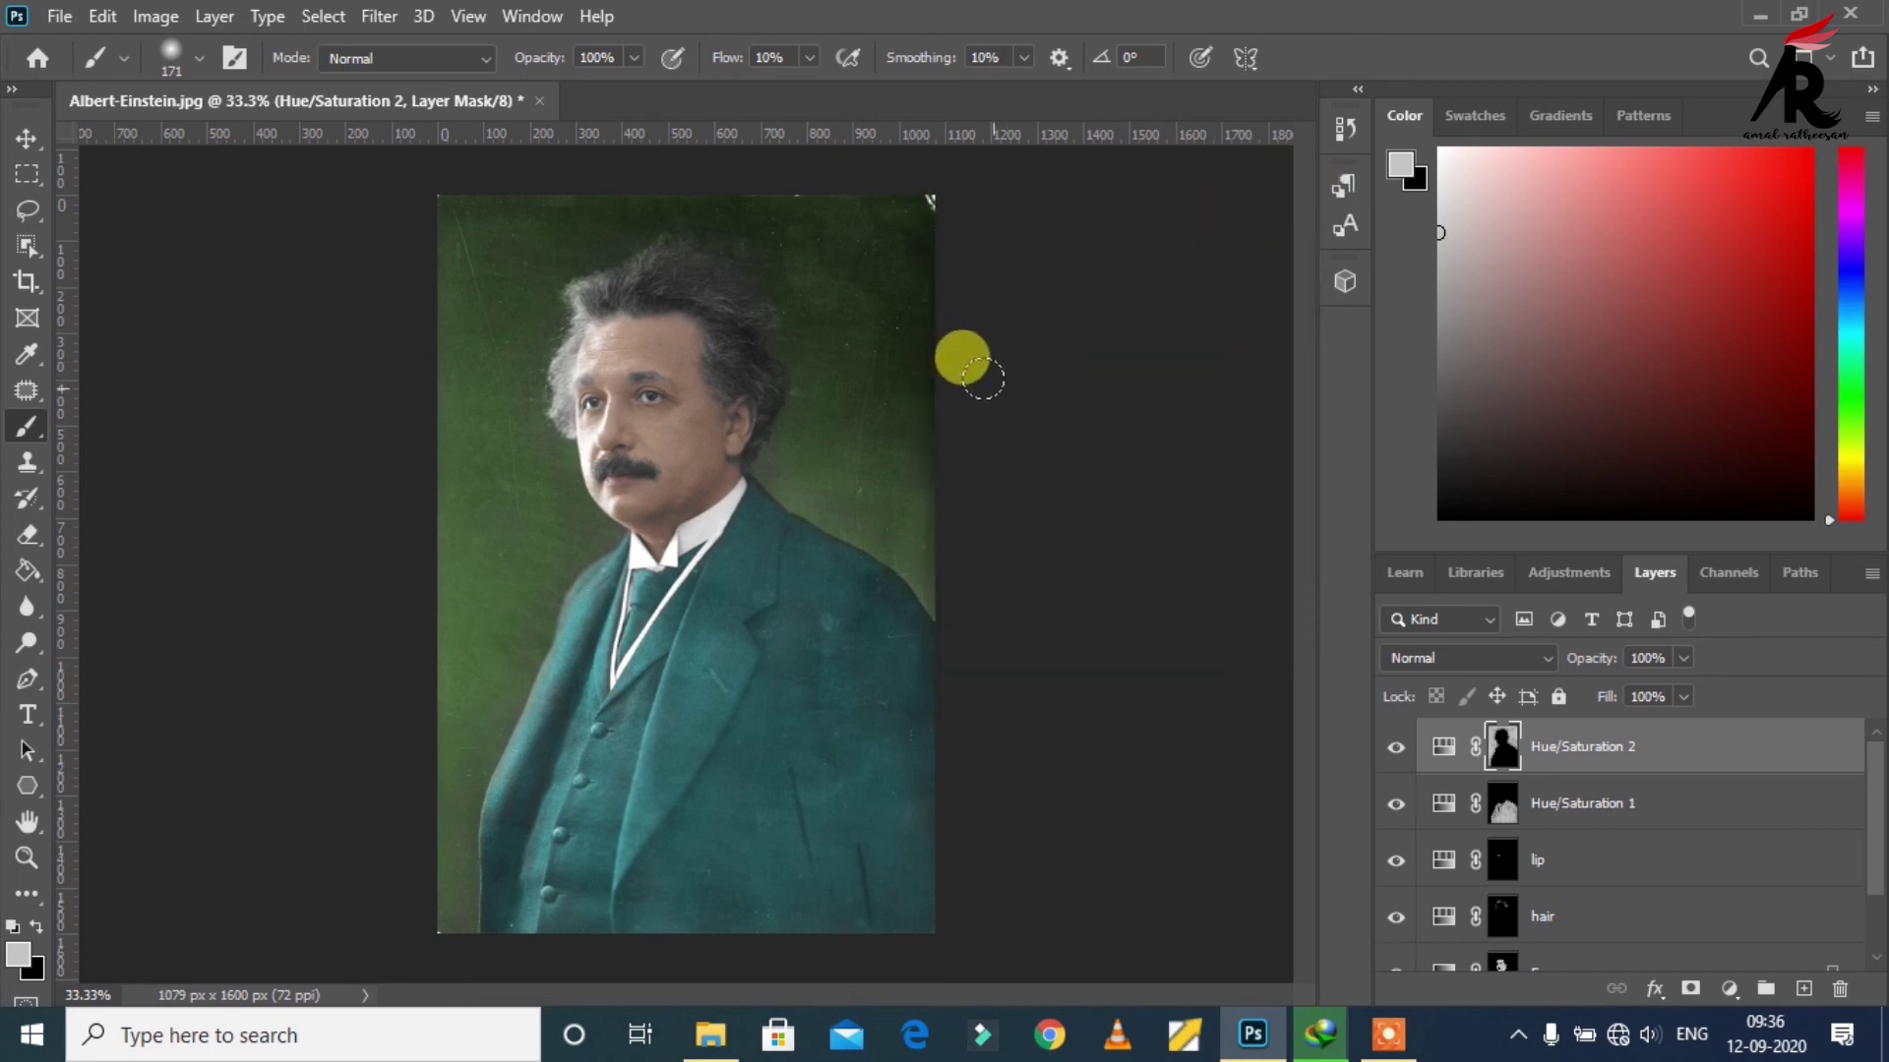
left_click(872, 421, "alt")
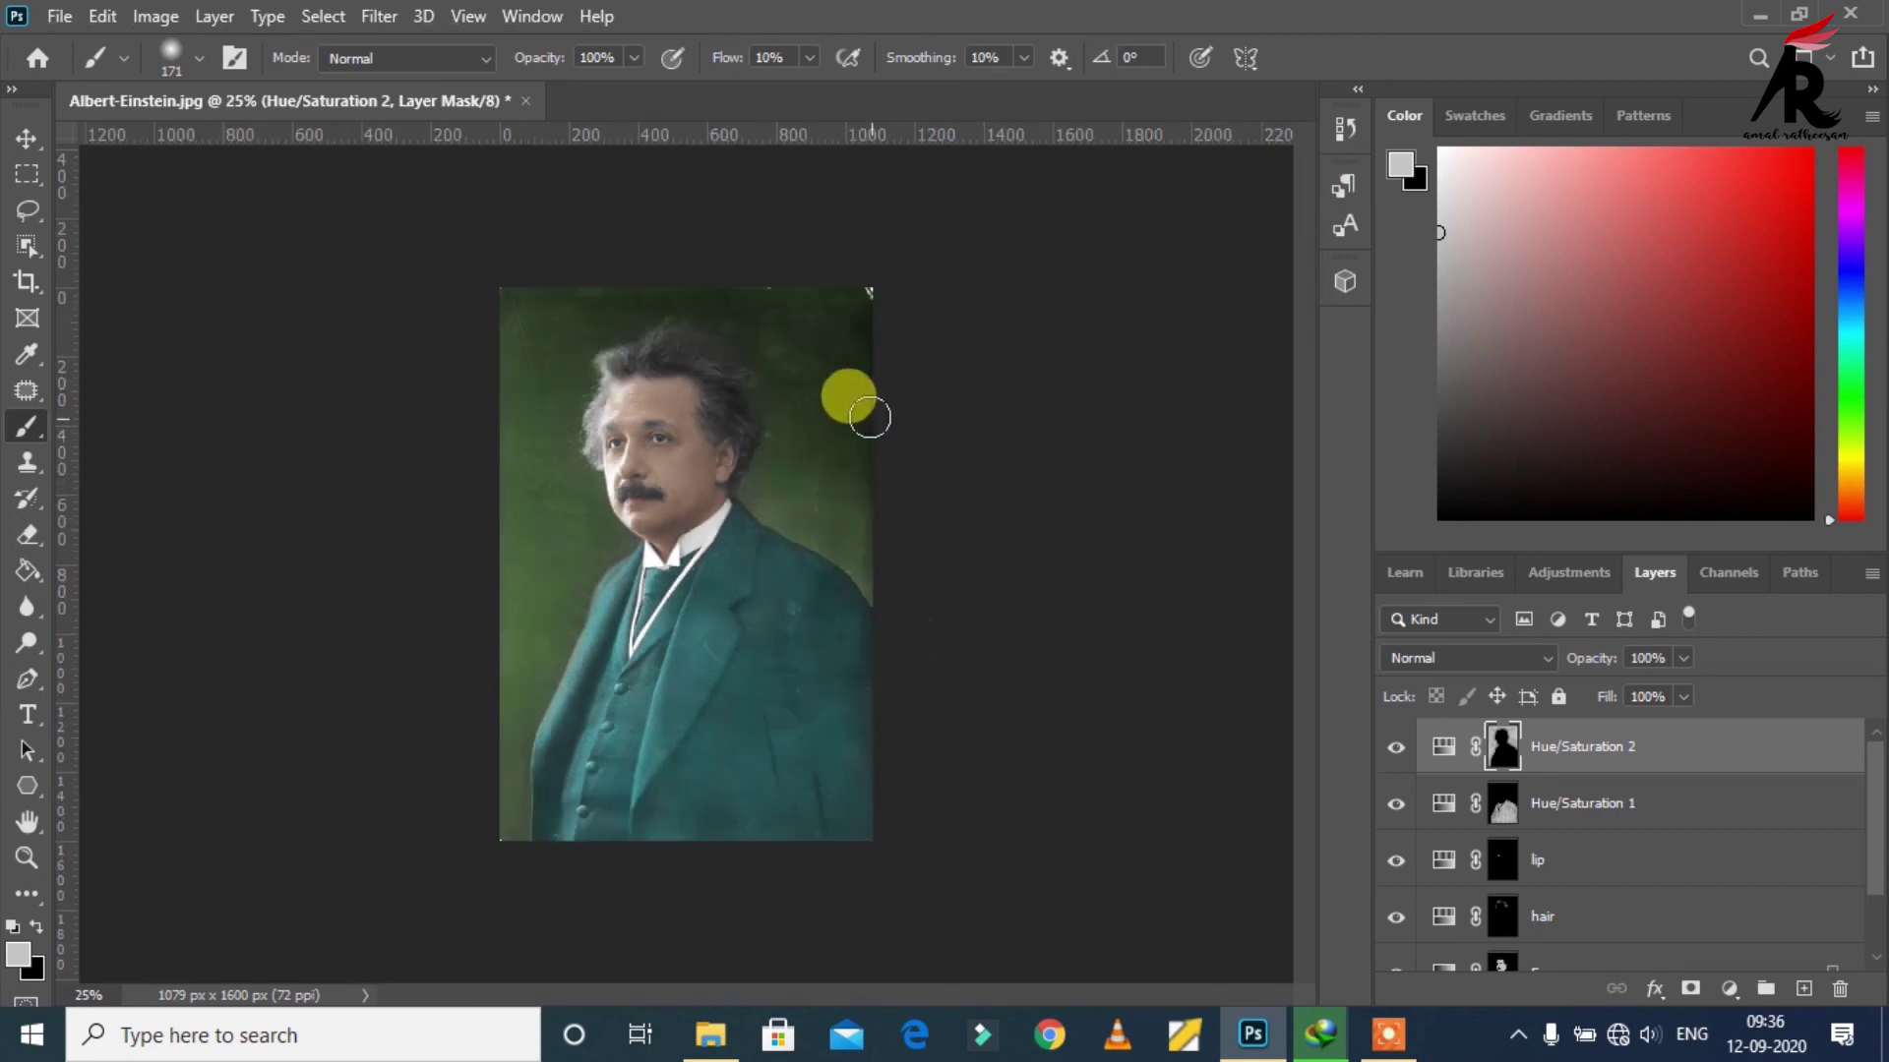
key("ctrl+plus")
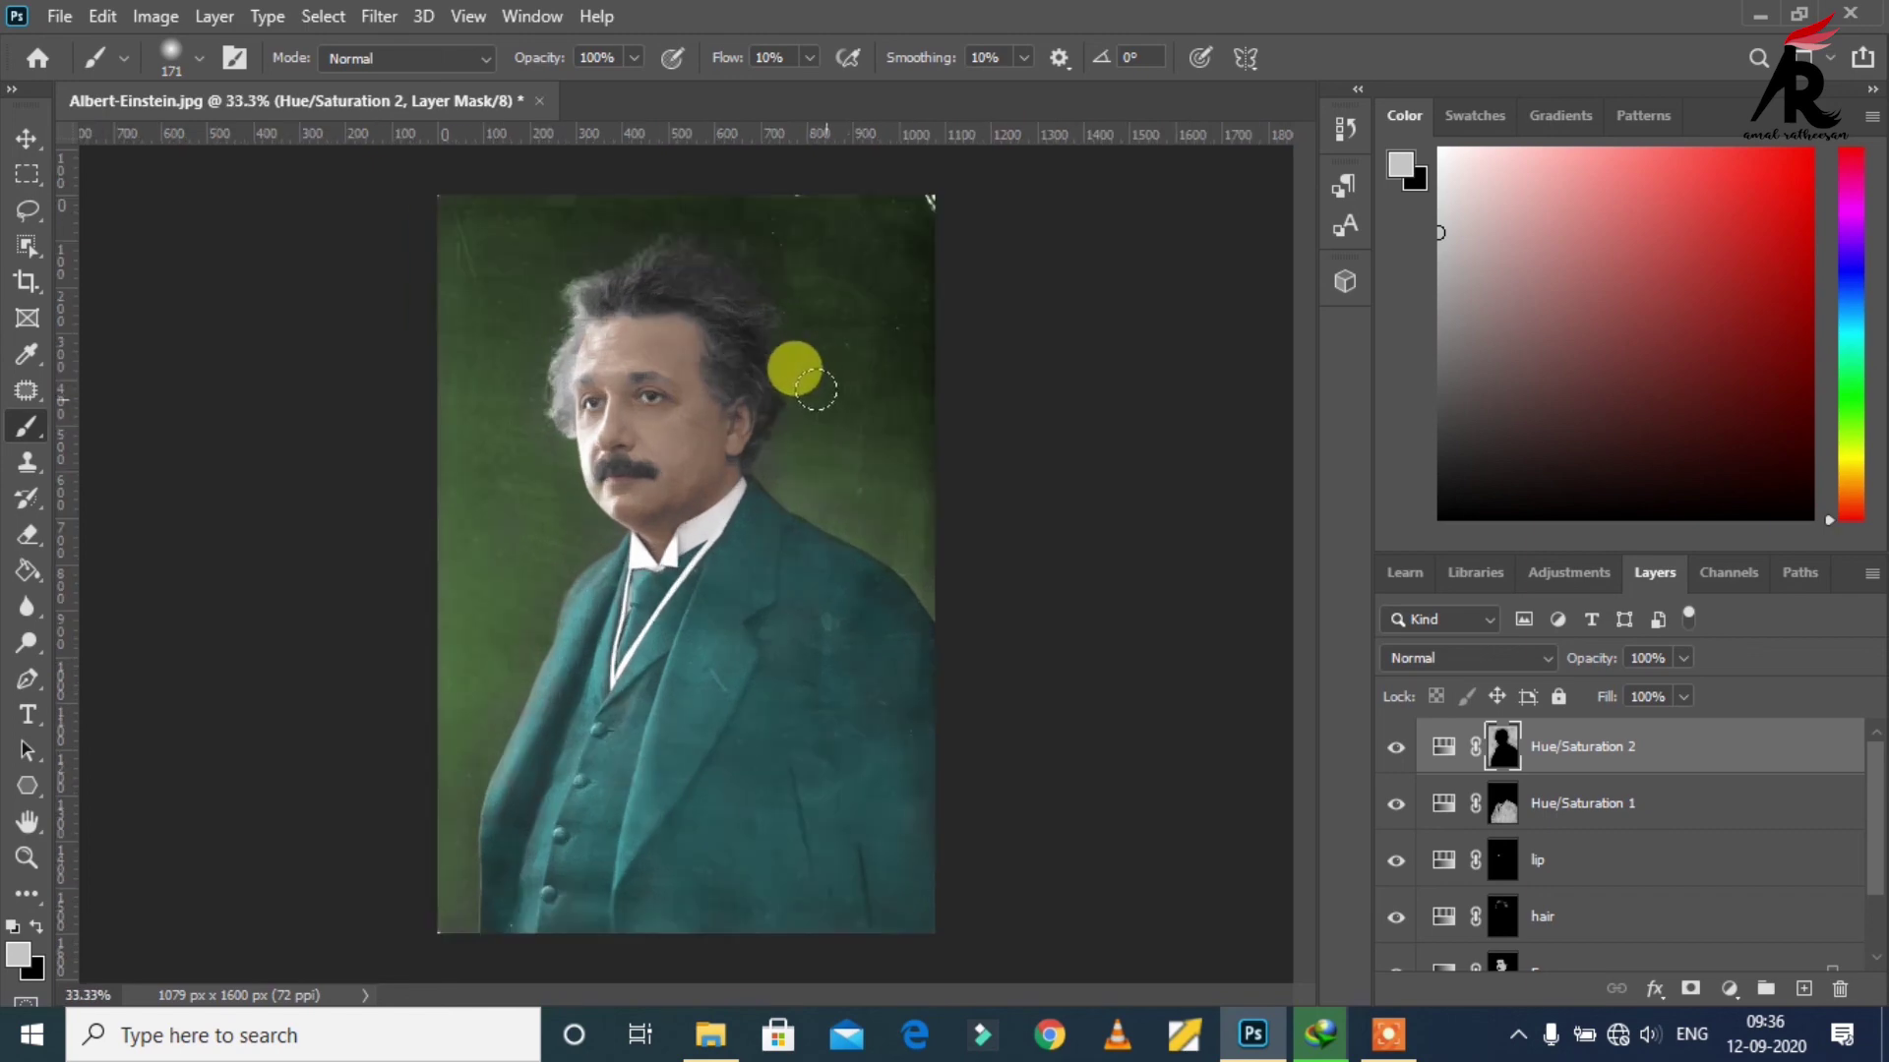
scroll(1515, 934, "down", 2)
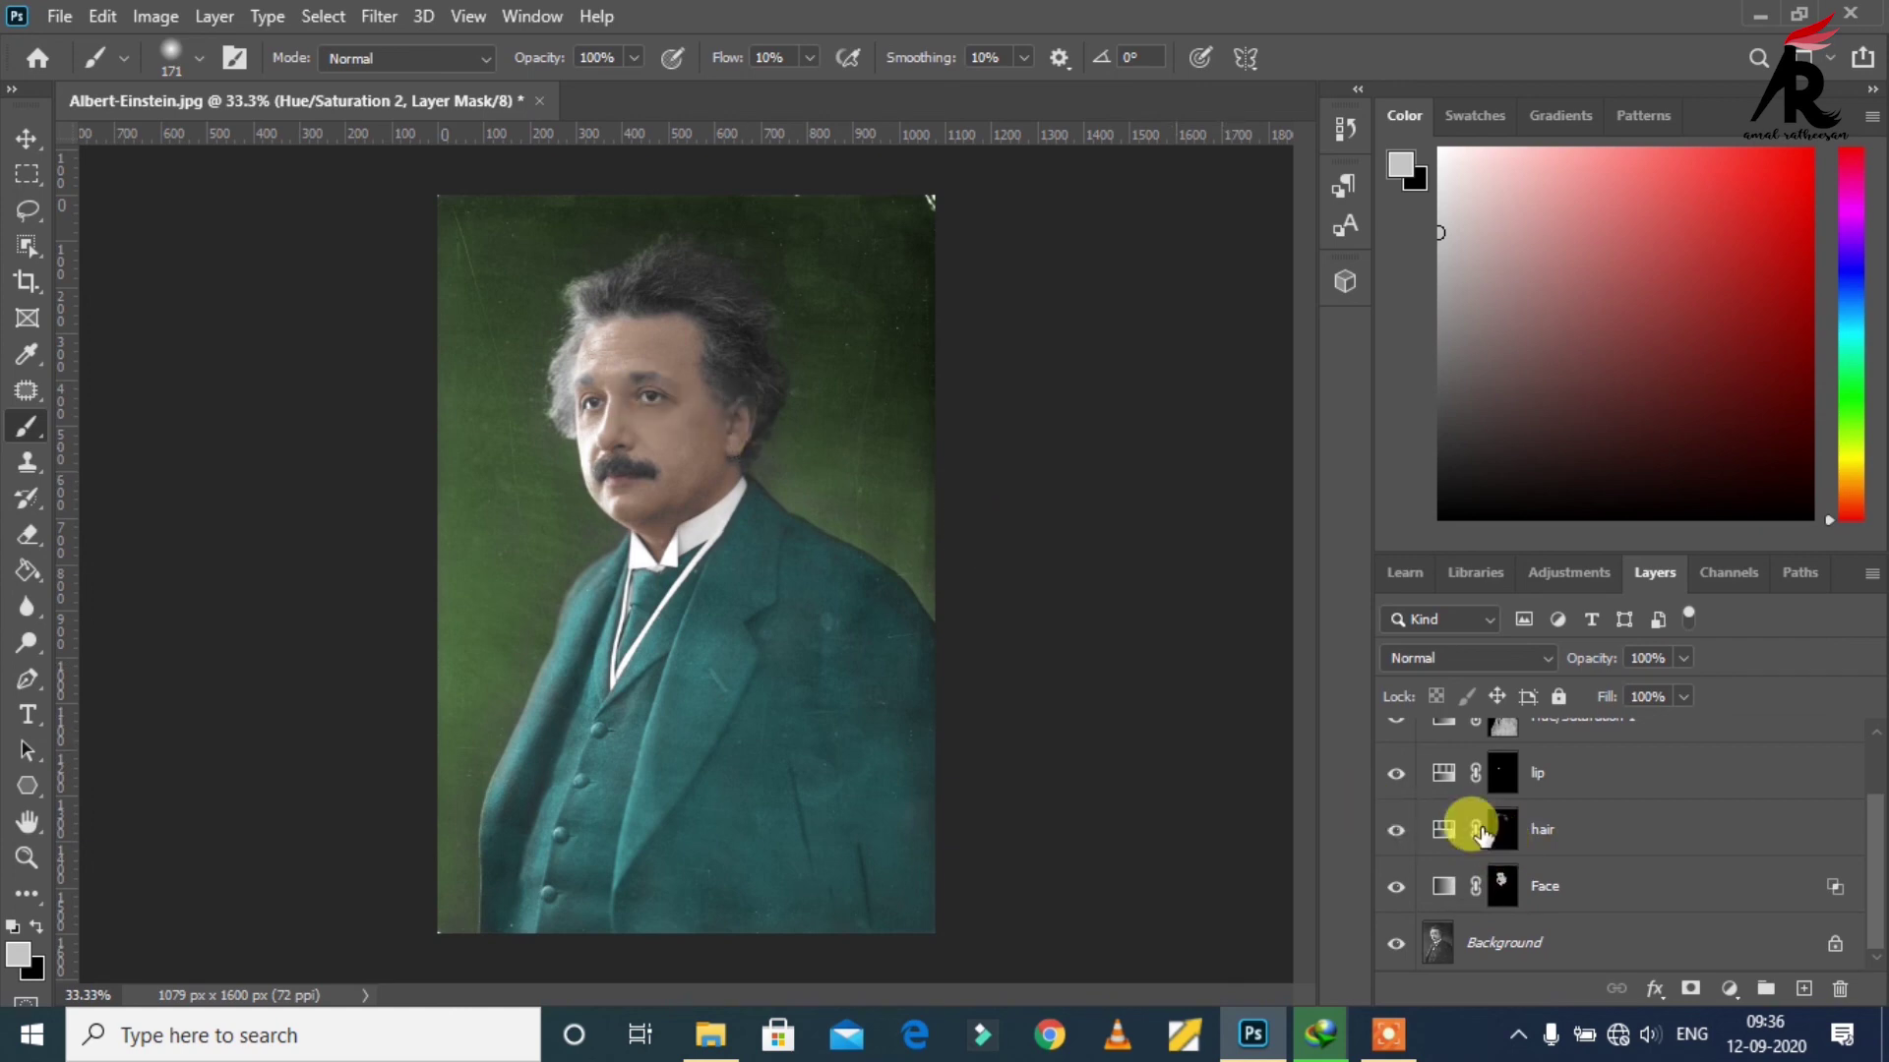
Step: Zoom in on Einstein's eyebrows and add a new Hue/Saturation adjustment layer
left_click(588, 418)
left_click(602, 420)
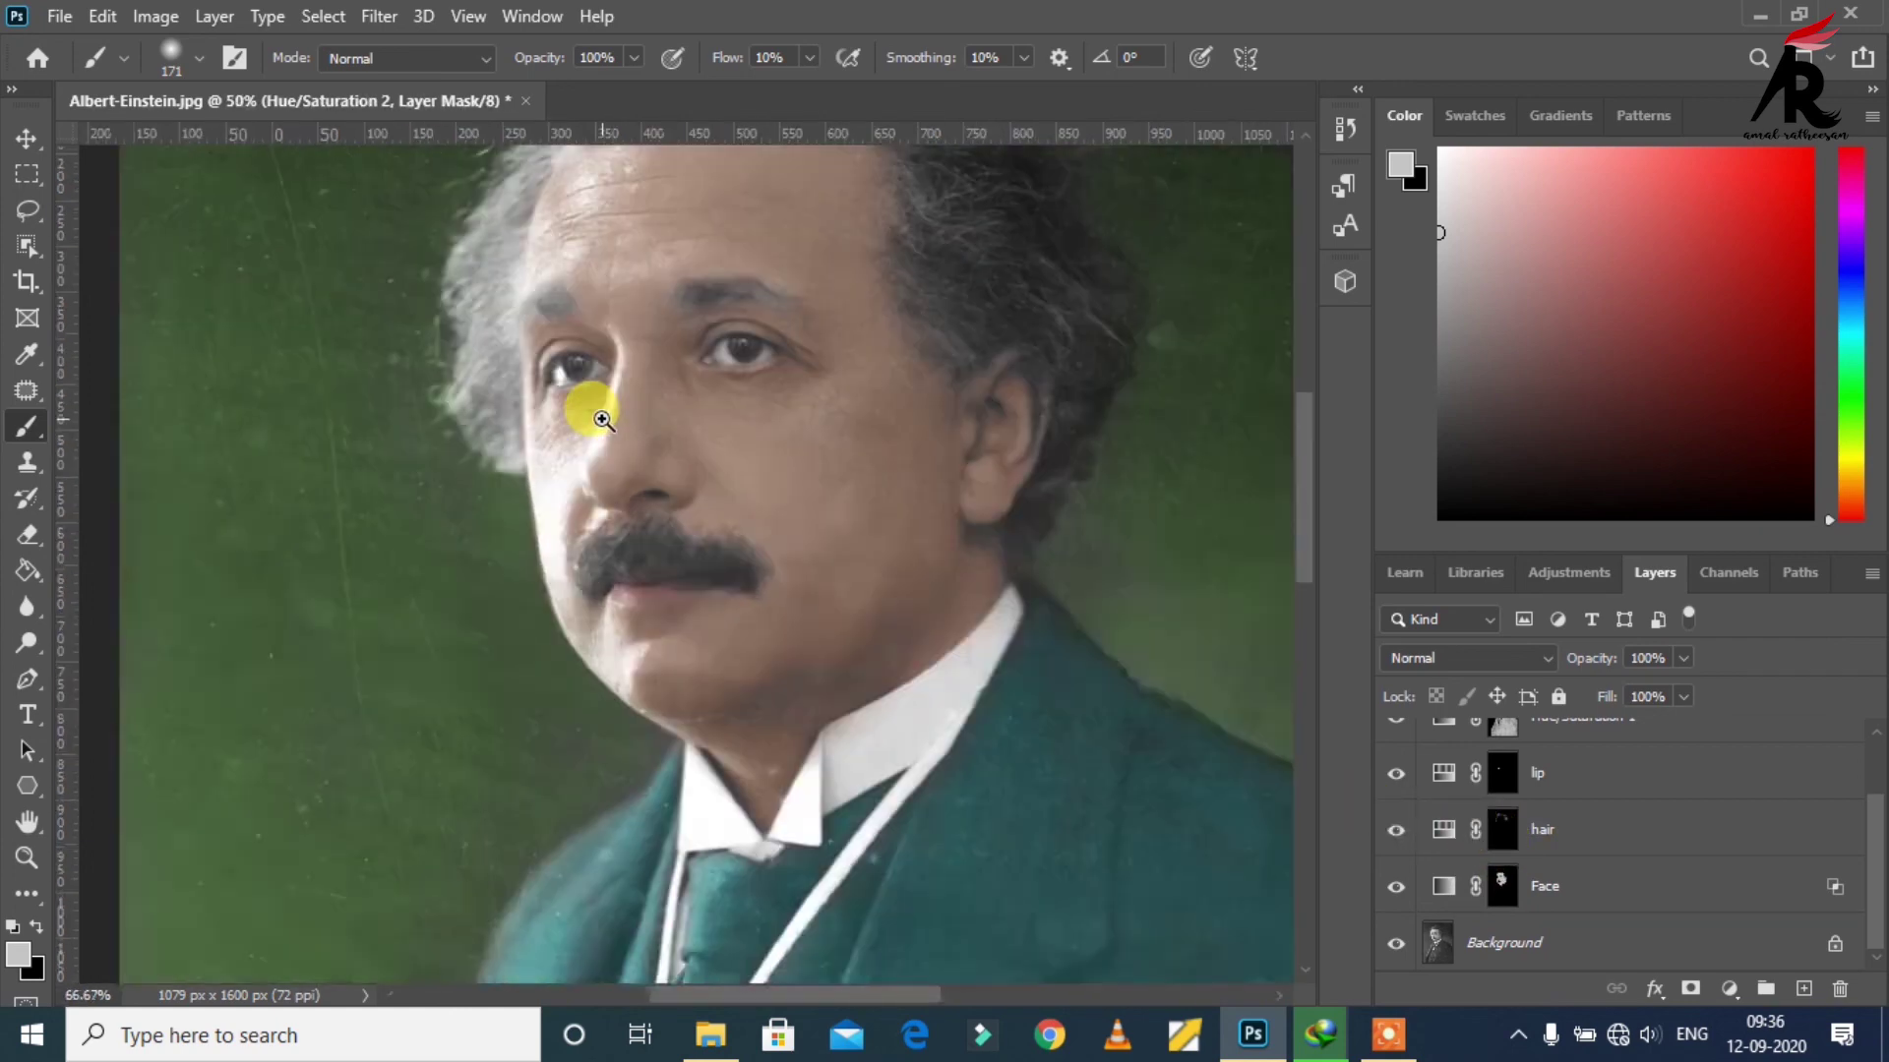
left_click(599, 401)
left_click(616, 337)
left_click_drag(622, 544, 532, 699)
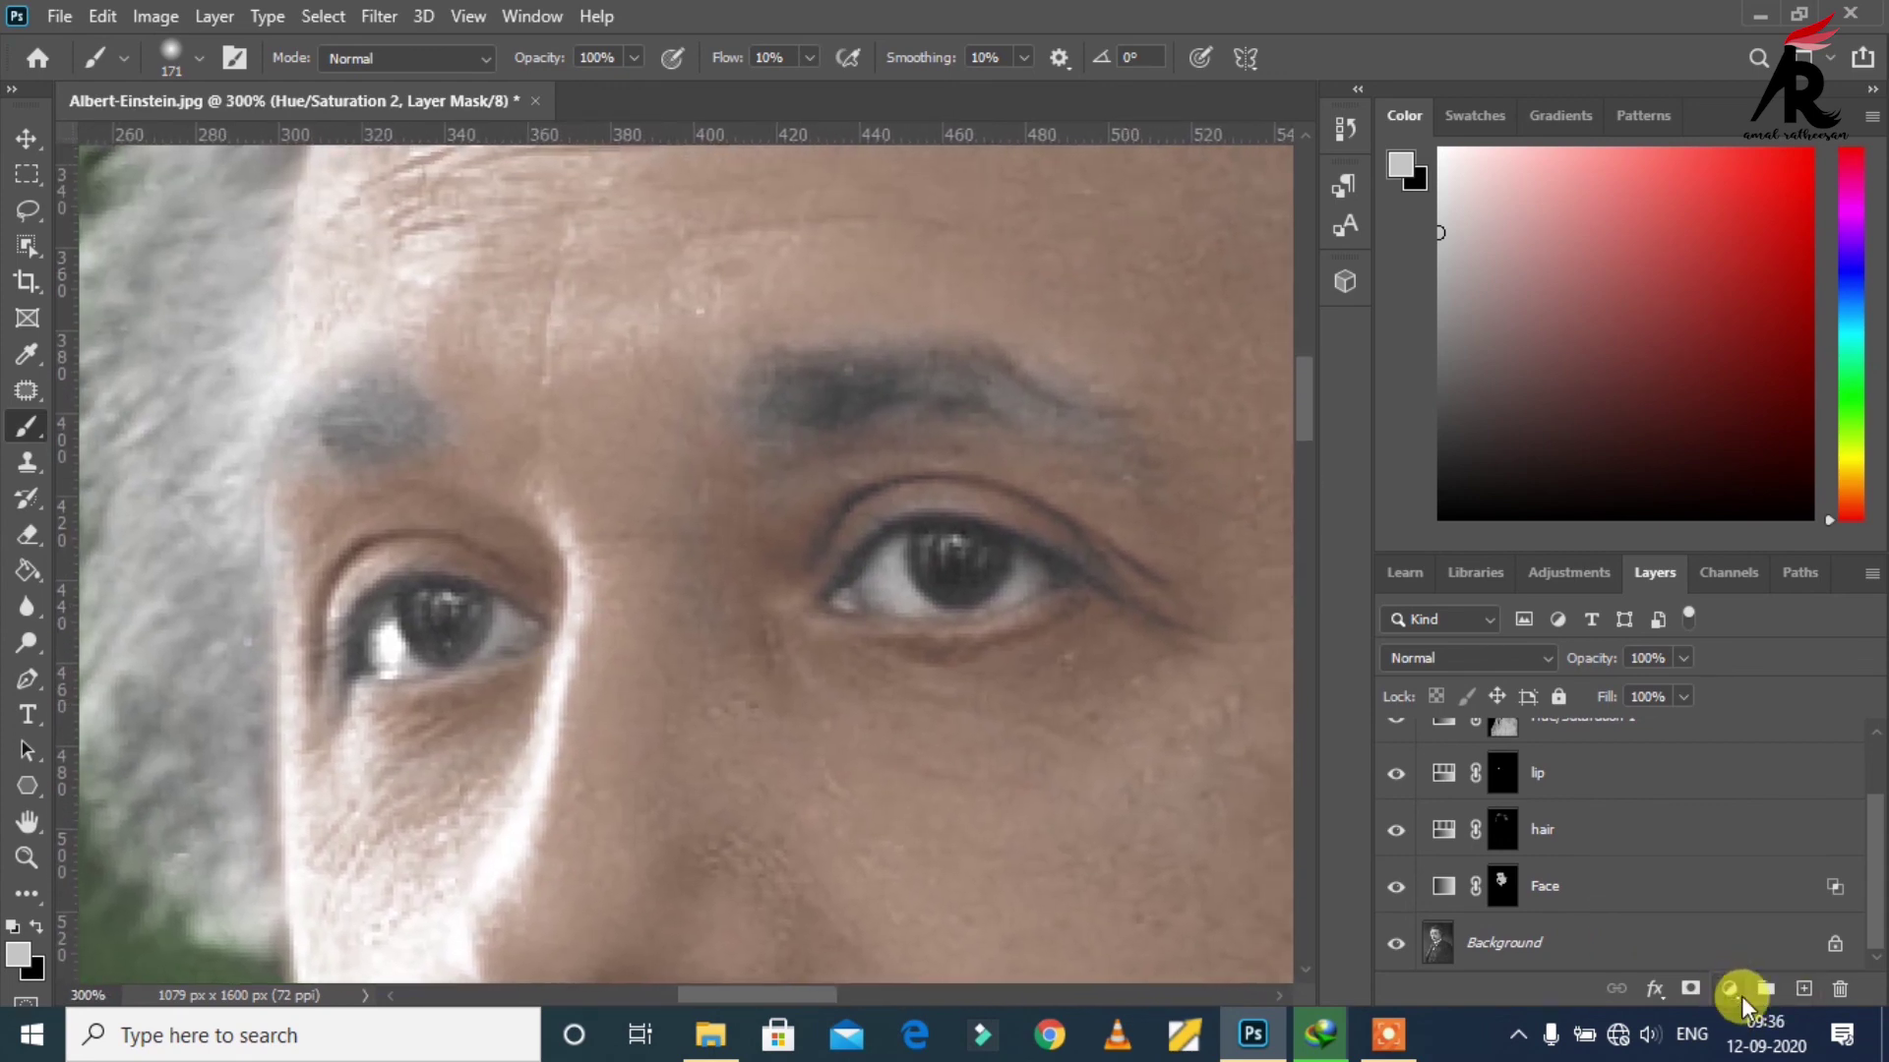
left_click(1732, 989)
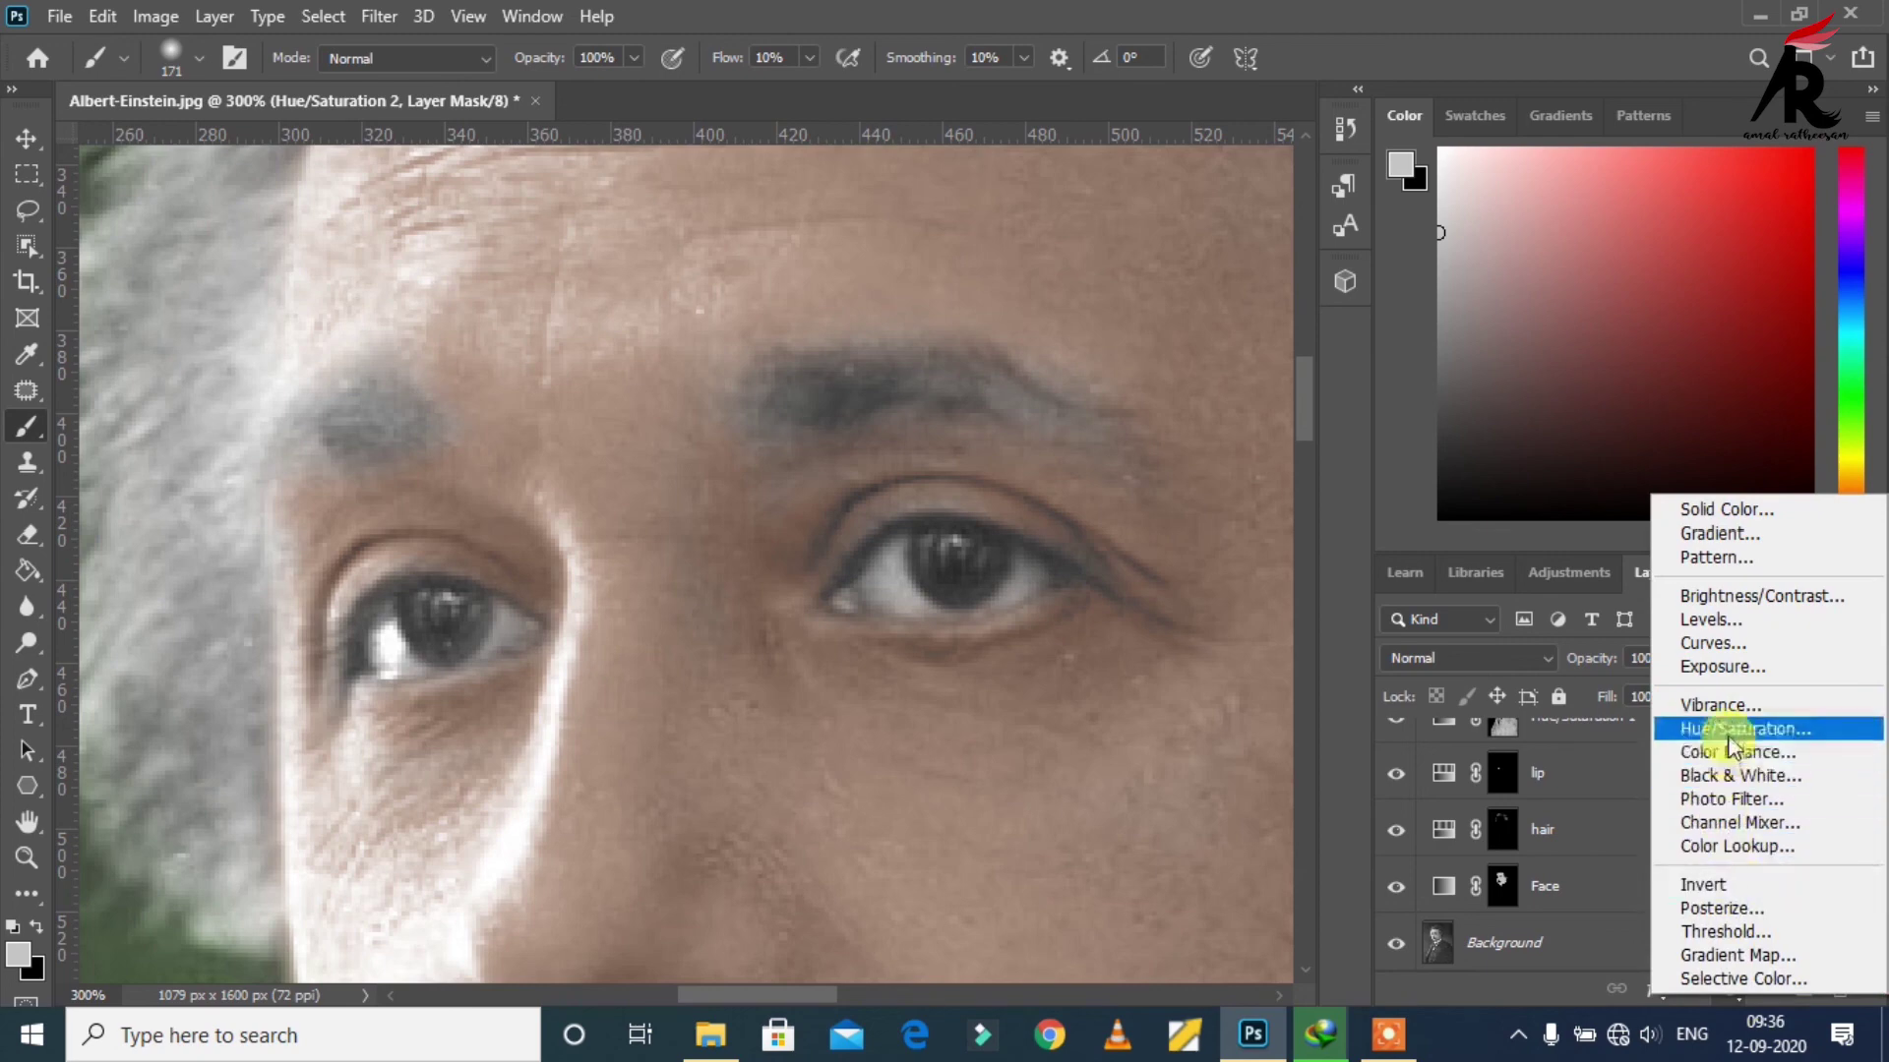
left_click(1729, 739)
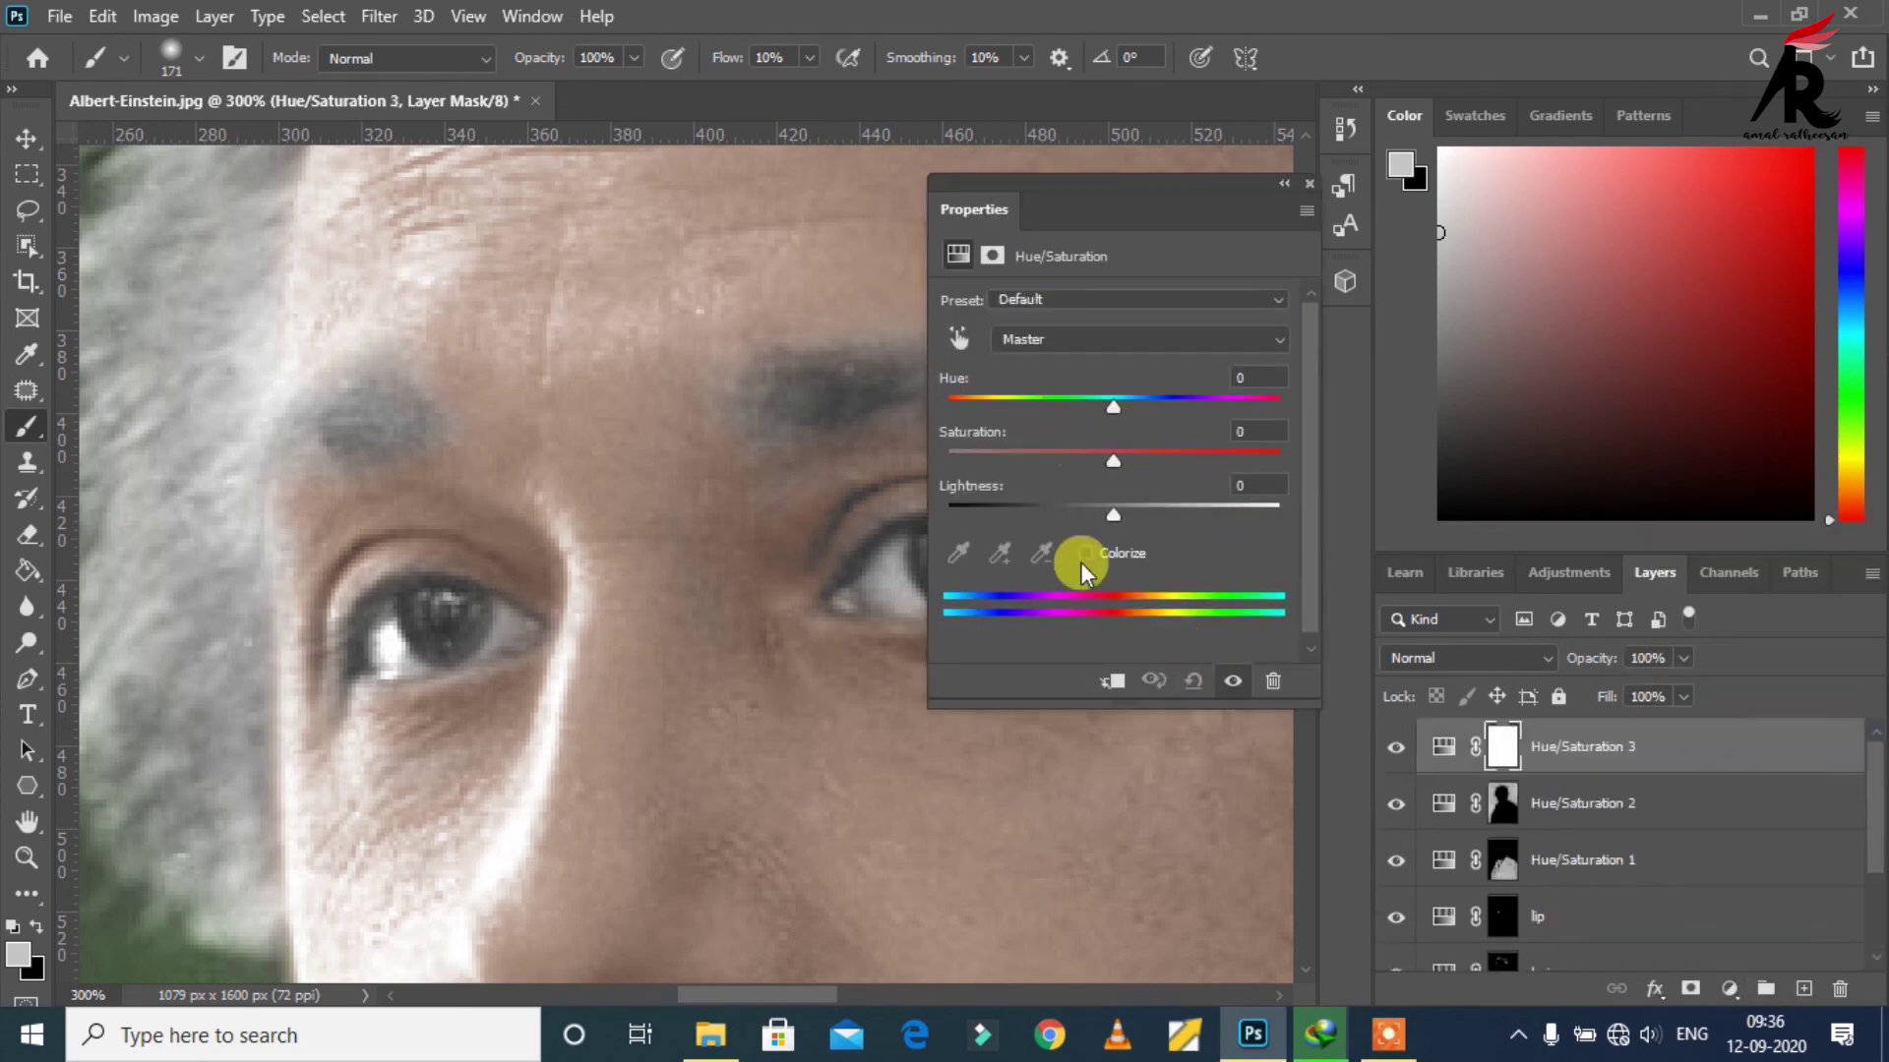
Step: Colorize it with Saturation 0 and Lightness −92, then invert its mask to black
left_click(1084, 553)
left_click_drag(1013, 446, 966, 465)
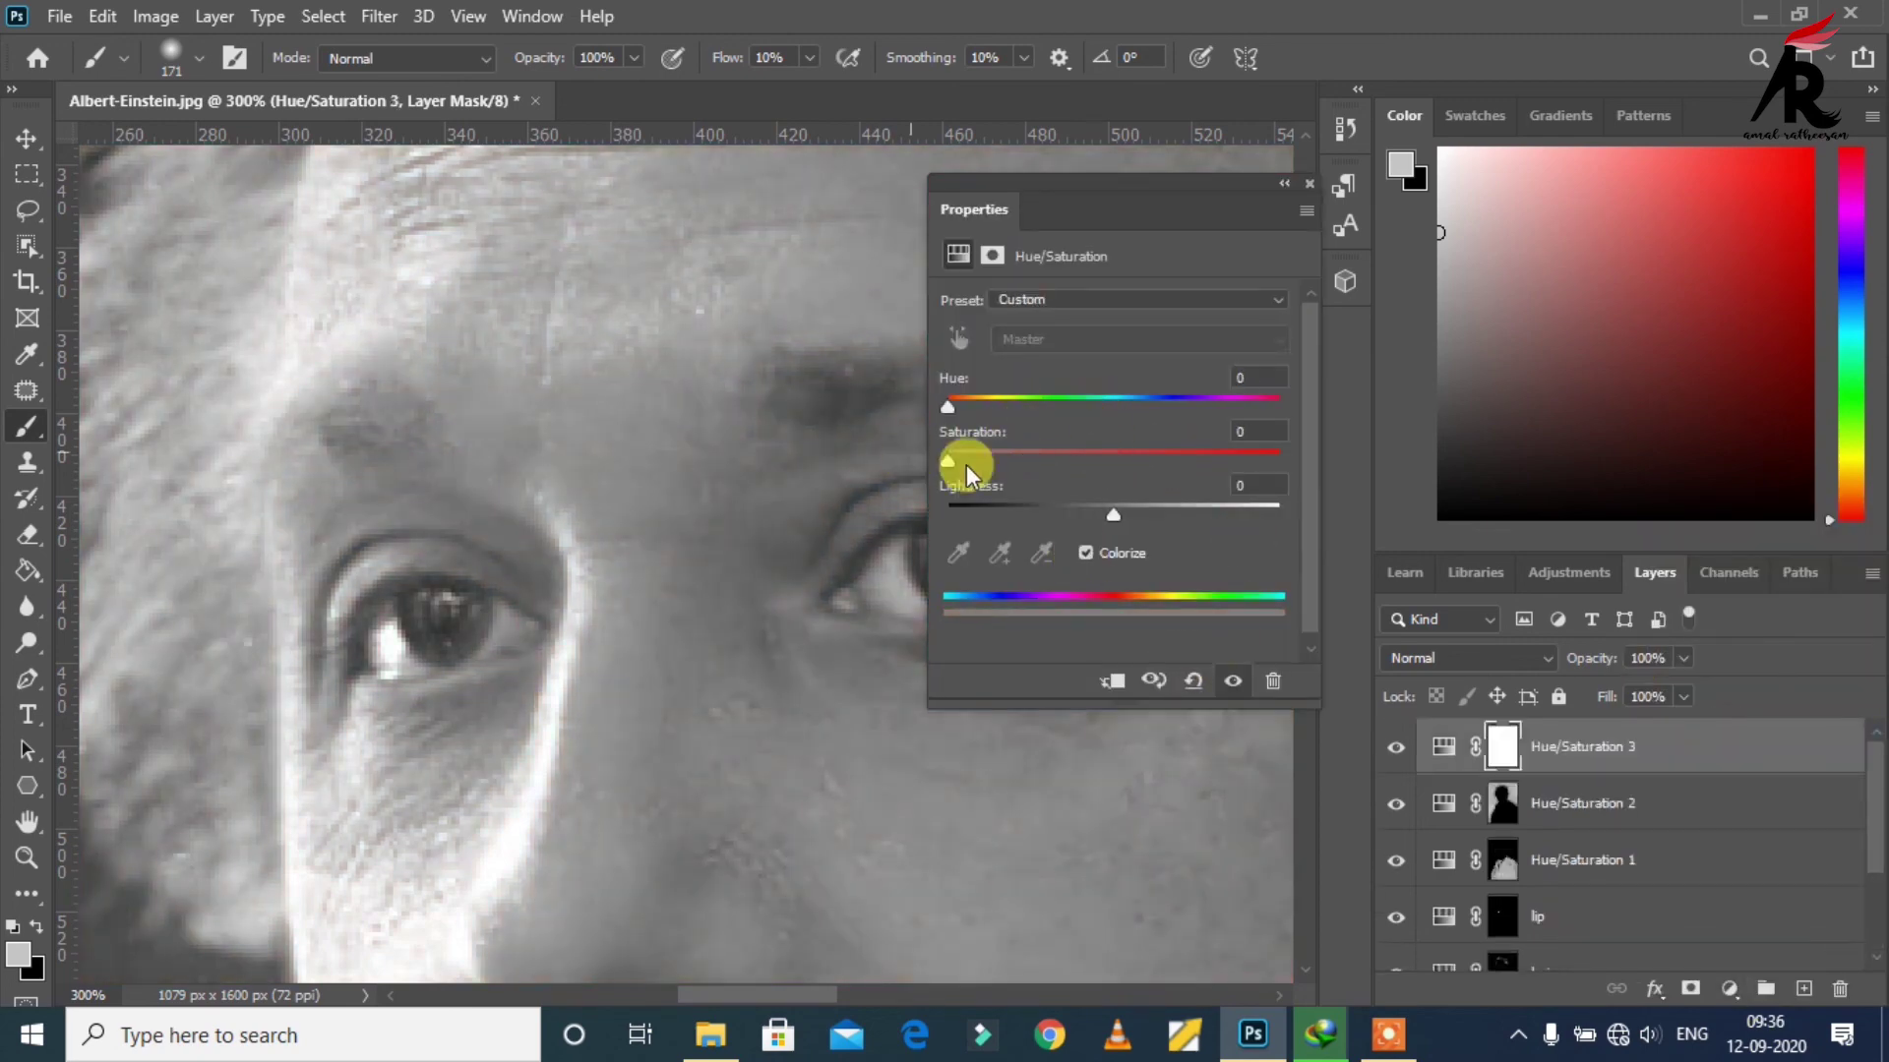
left_click_drag(1105, 519, 960, 514)
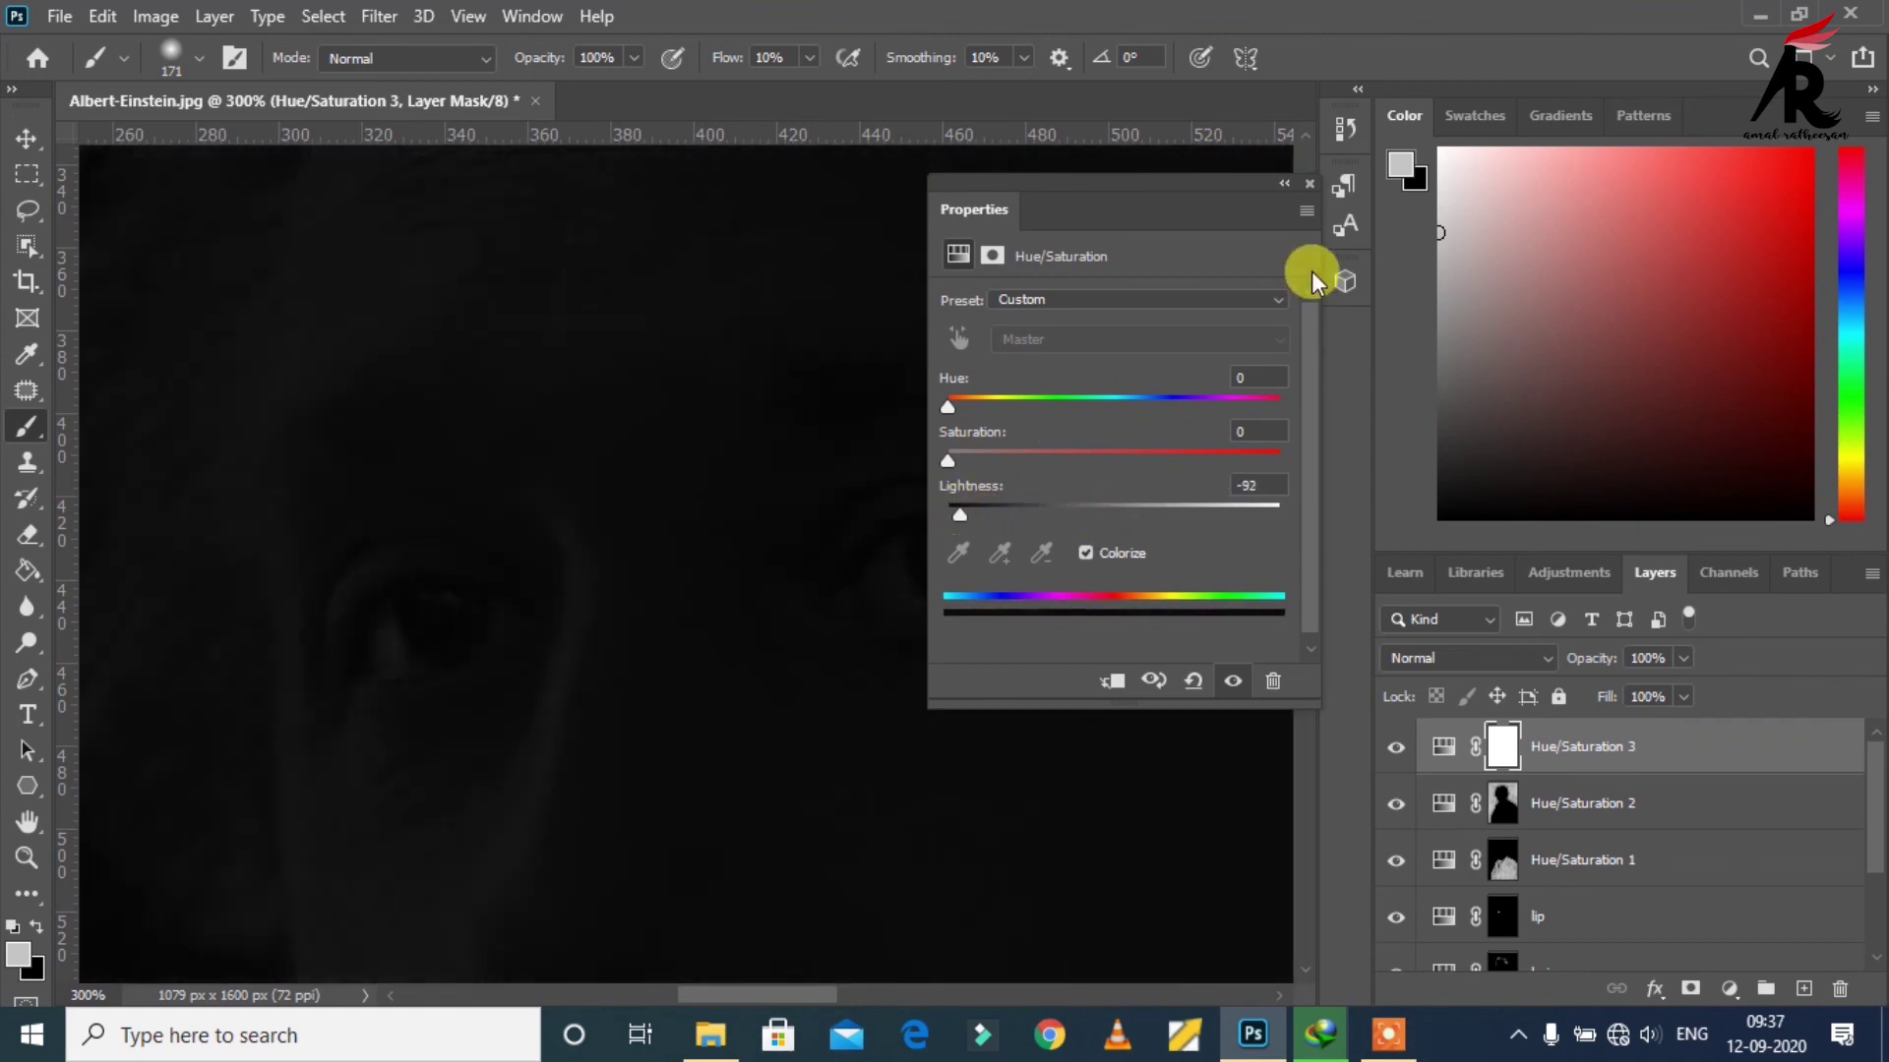
left_click(1285, 185)
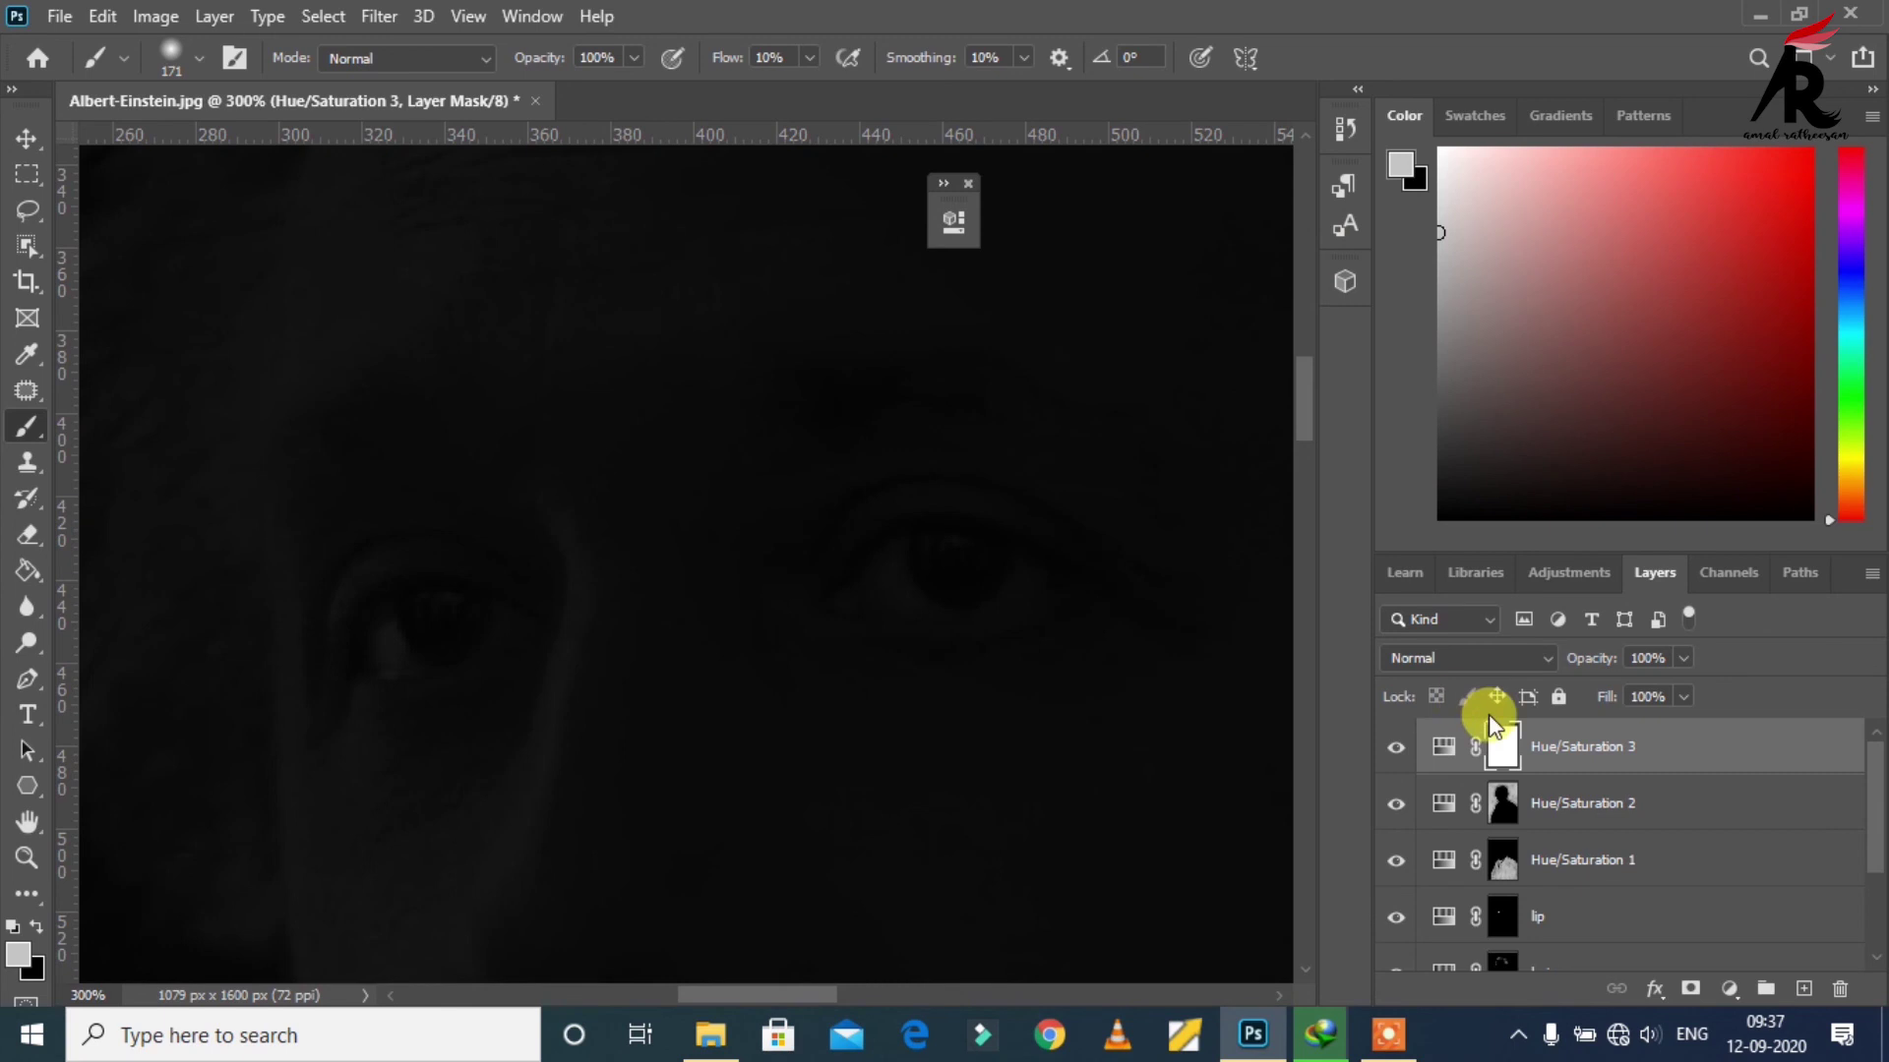
key("ctrl+i")
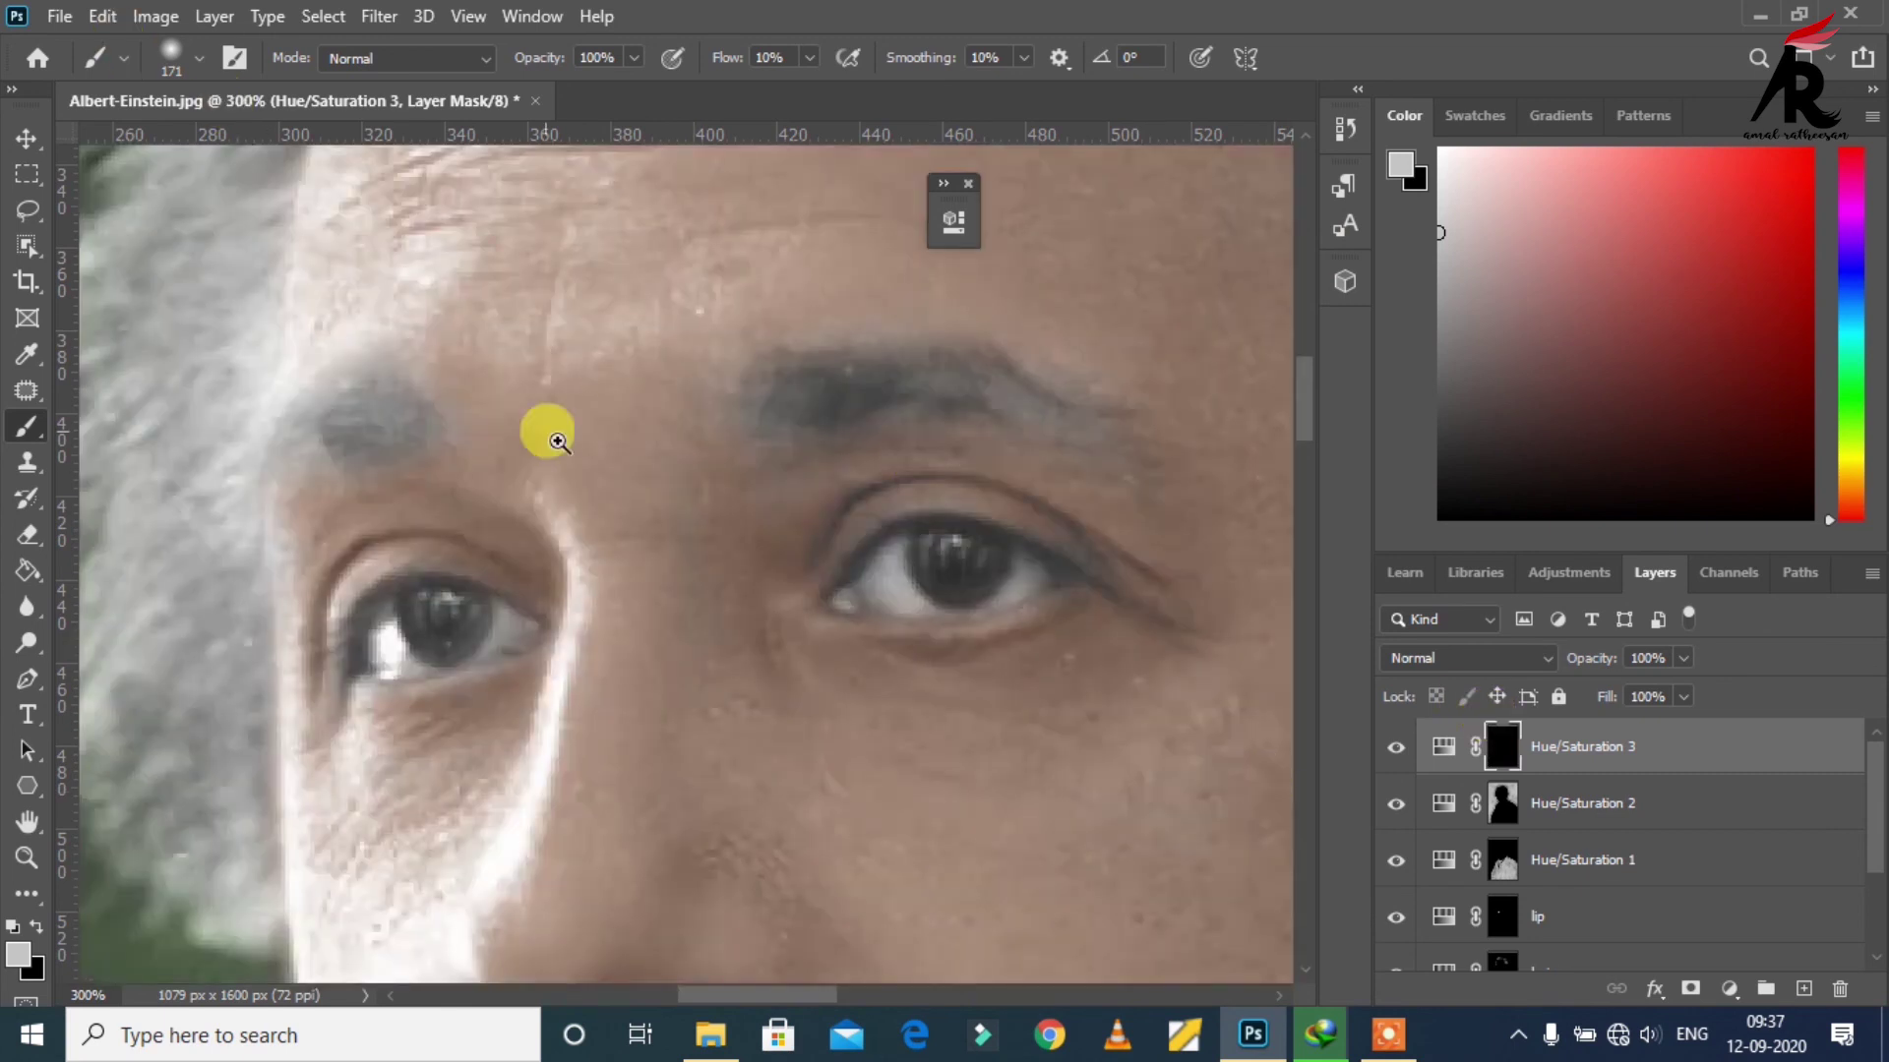
Step: Paint the darkening onto both eyebrows with an 18 px brush on the Hue/Saturation 3 mask
right_click(717, 446)
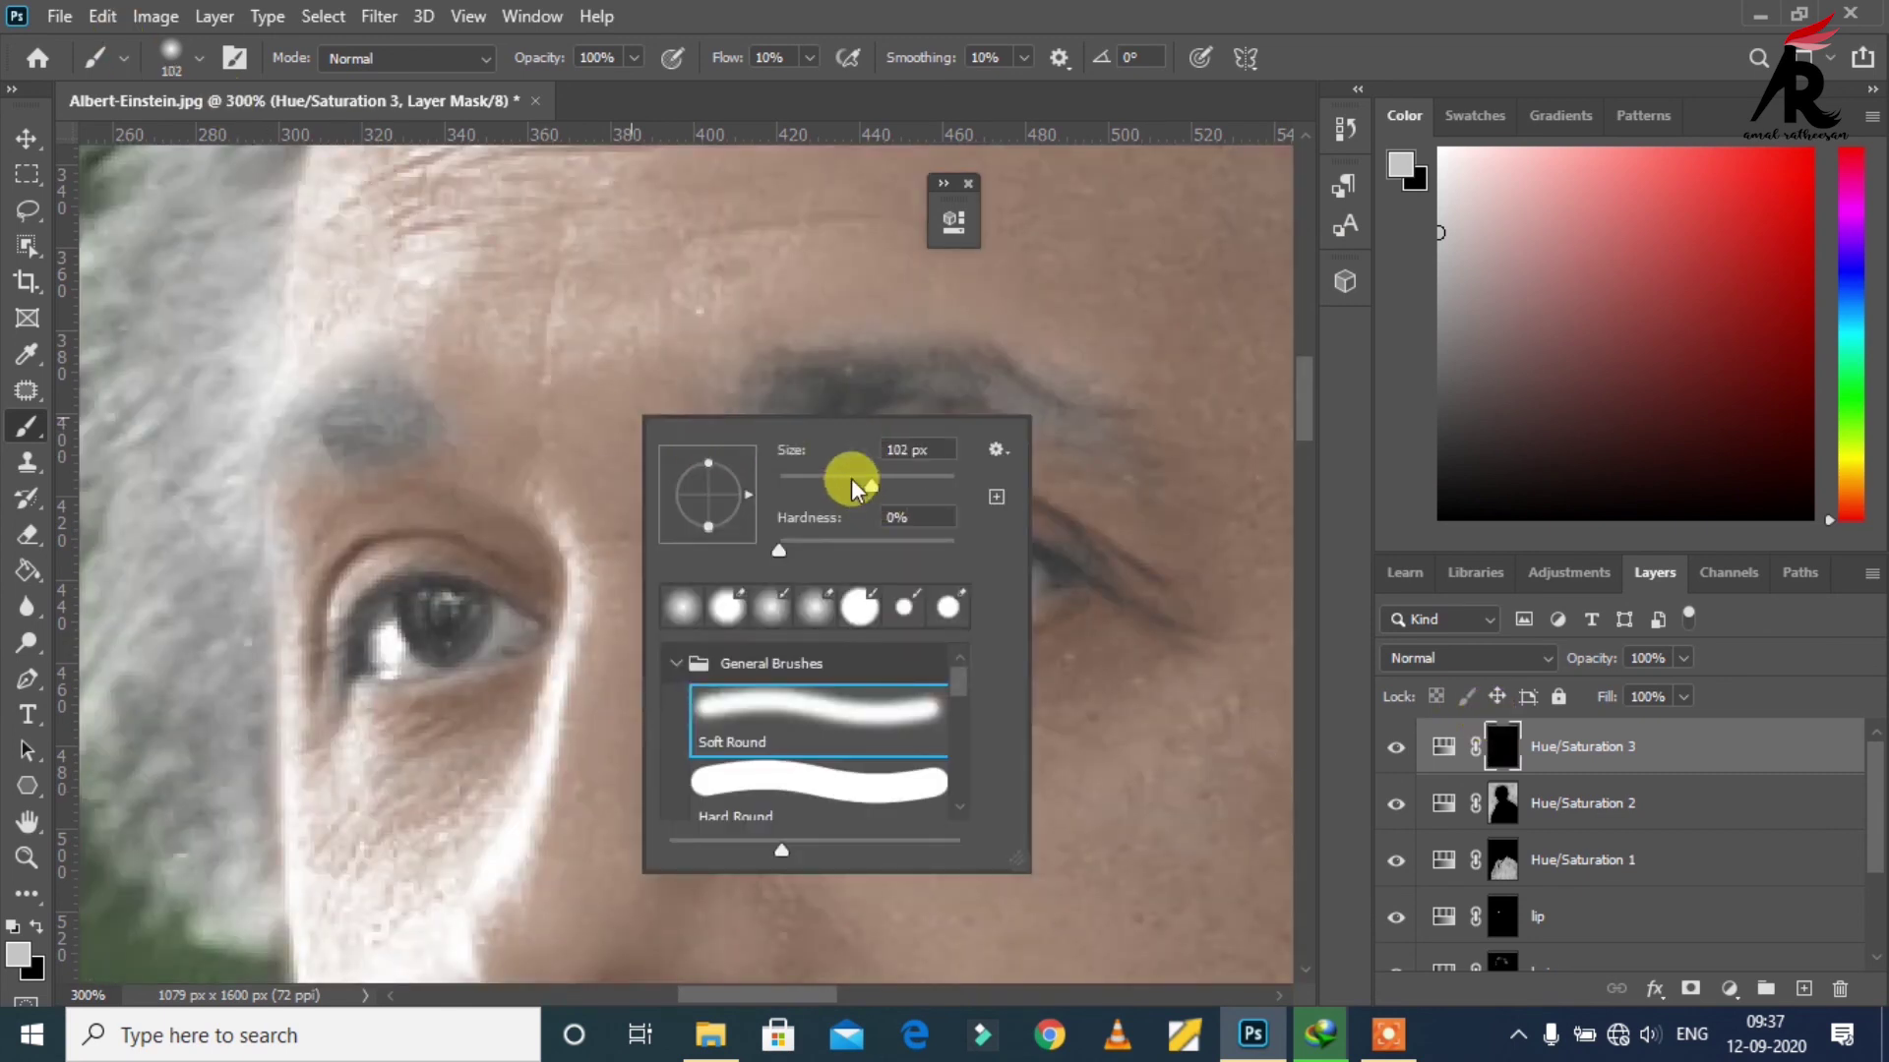
left_click_drag(811, 482, 797, 482)
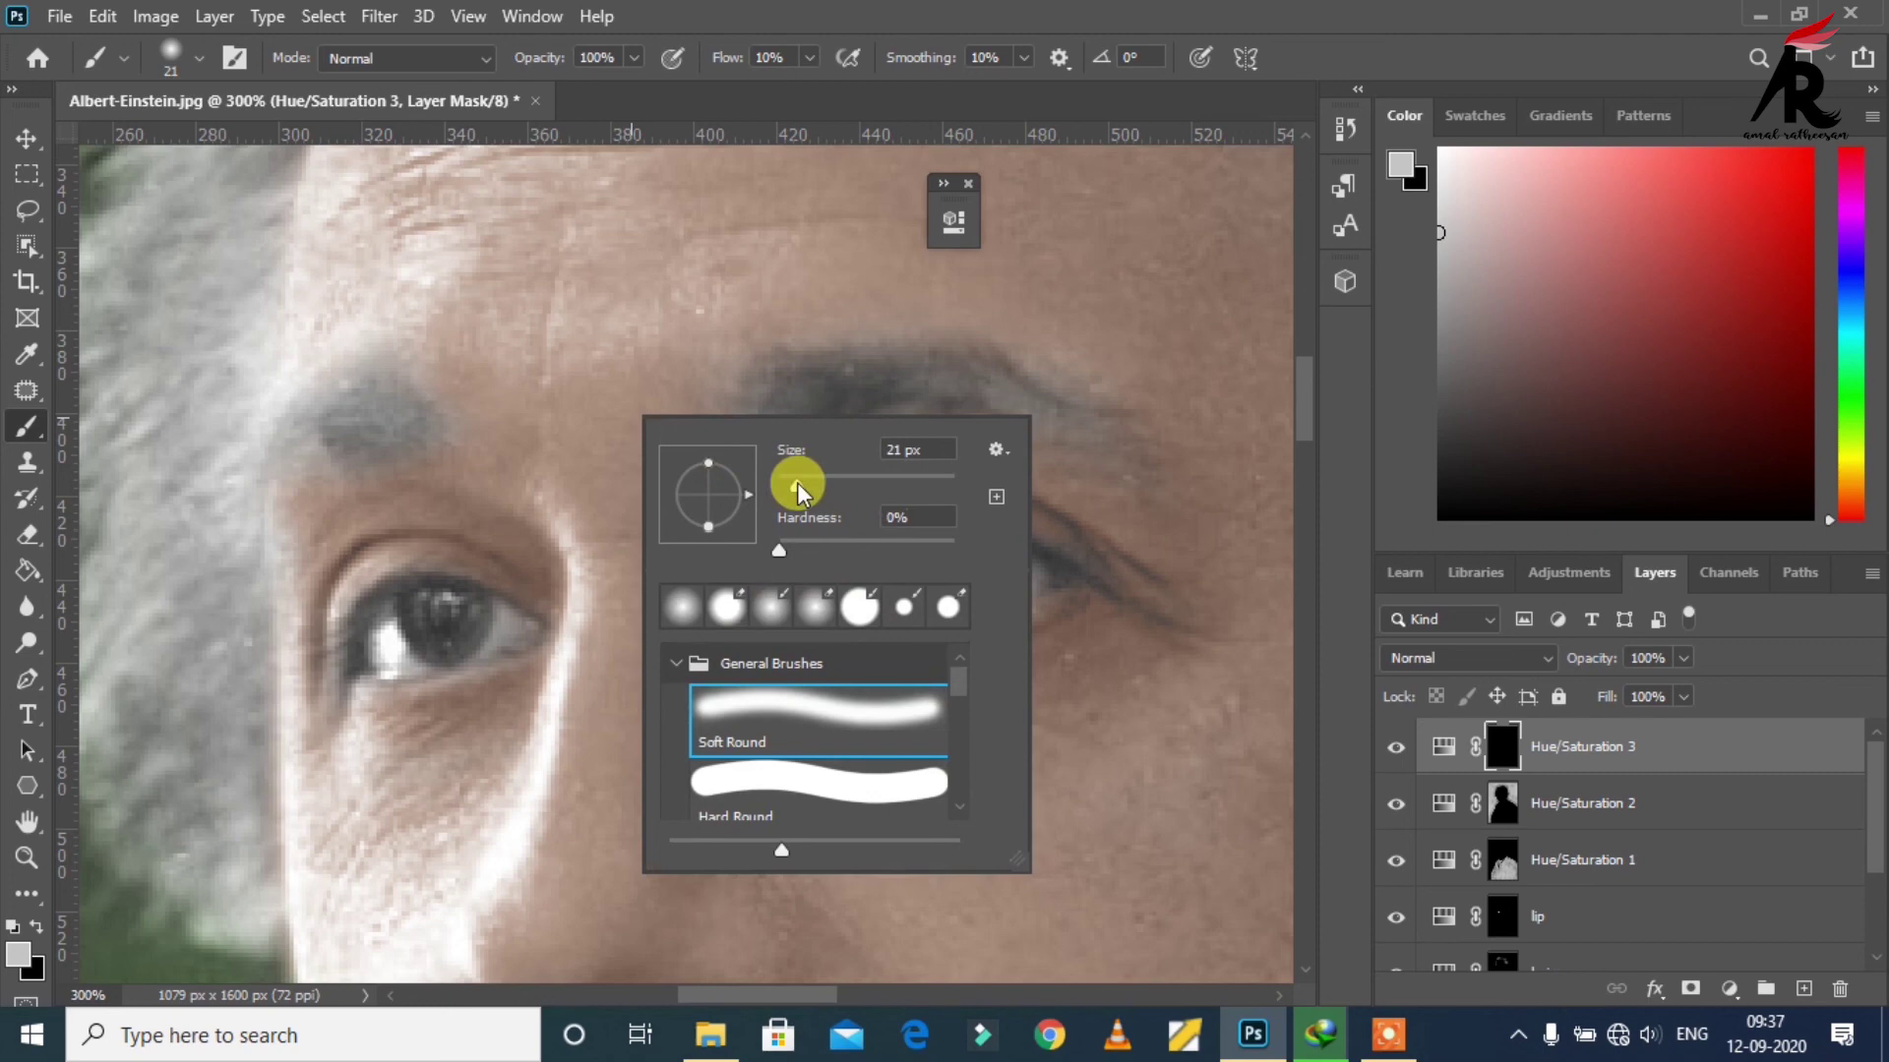
left_click(772, 362)
mouse_move(799, 379)
left_mouse_down()
mouse_move(917, 368)
mouse_move(1017, 393)
mouse_move(305, 421)
mouse_move(407, 425)
mouse_move(336, 400)
mouse_move(291, 423)
mouse_move(404, 417)
mouse_move(282, 400)
left_mouse_up()
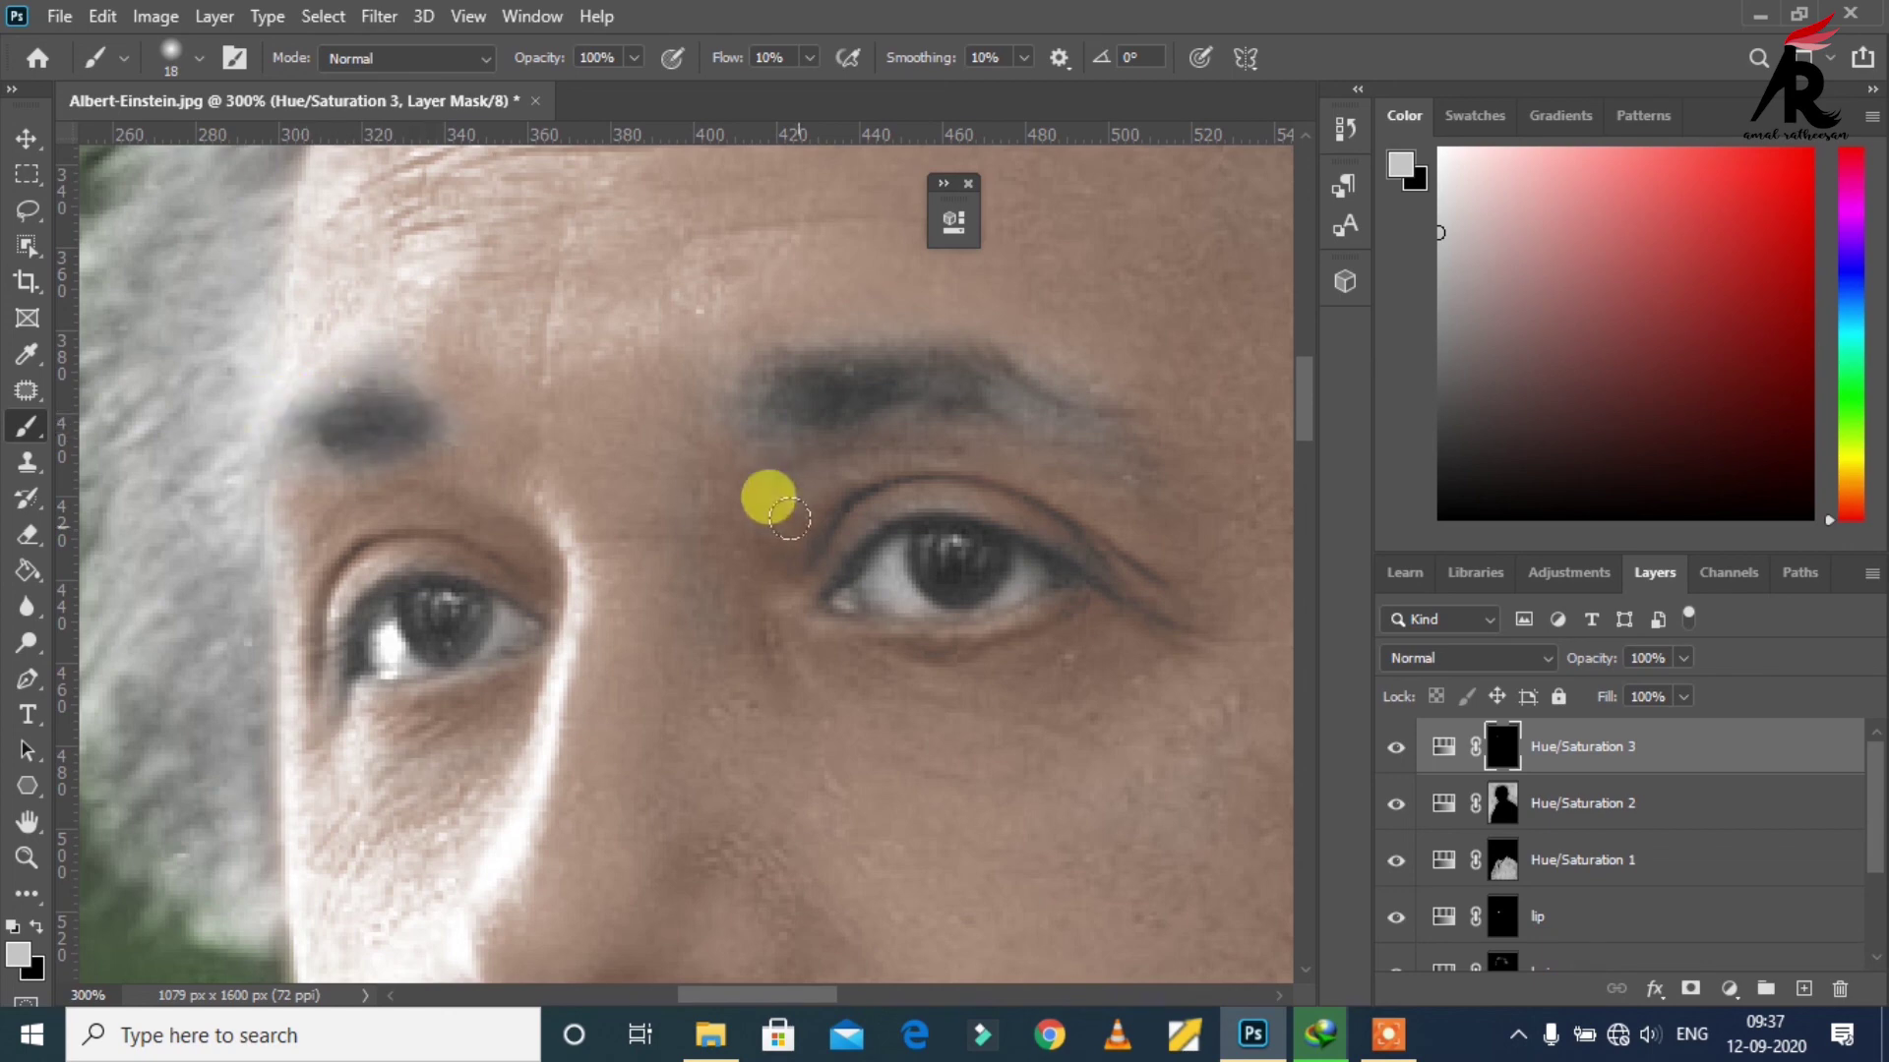
Step: Zoom back out to the whole portrait and scroll down the Layers panel
key("alt+space")
left_click(750, 509, "alt")
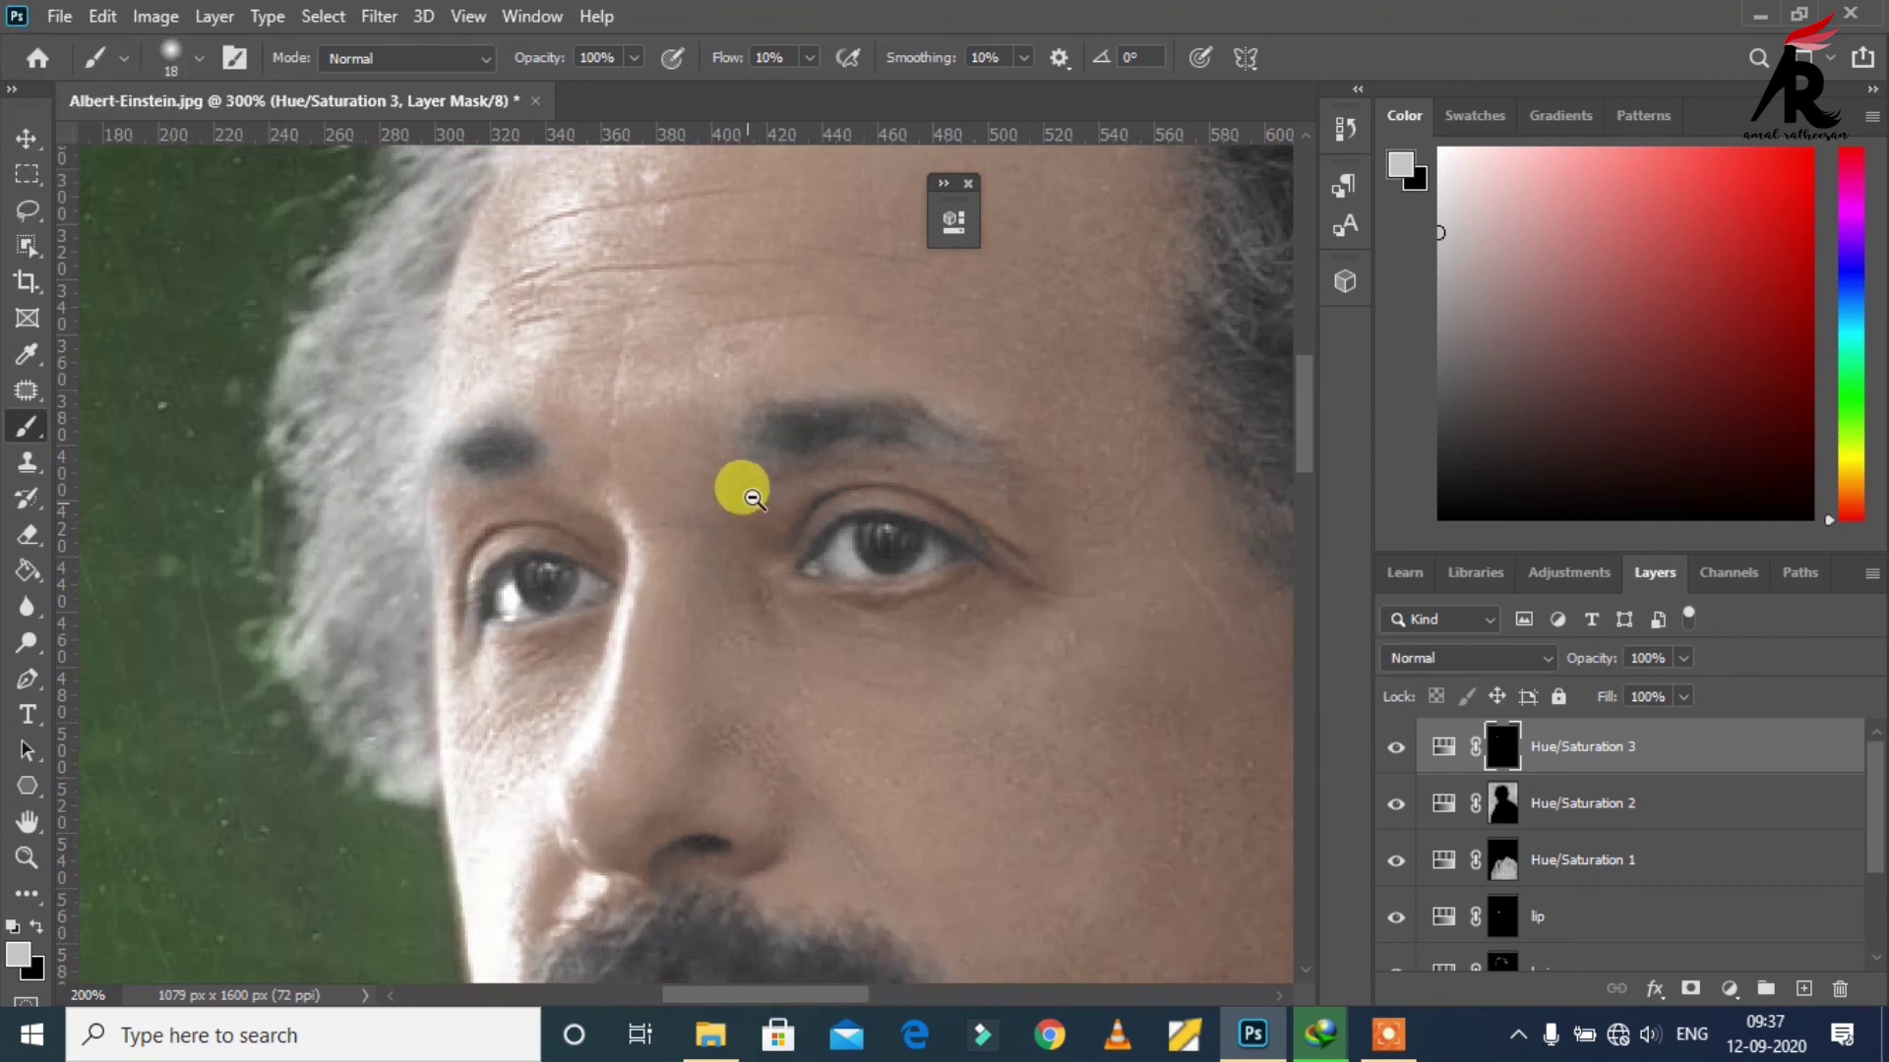
left_click(799, 482, "alt")
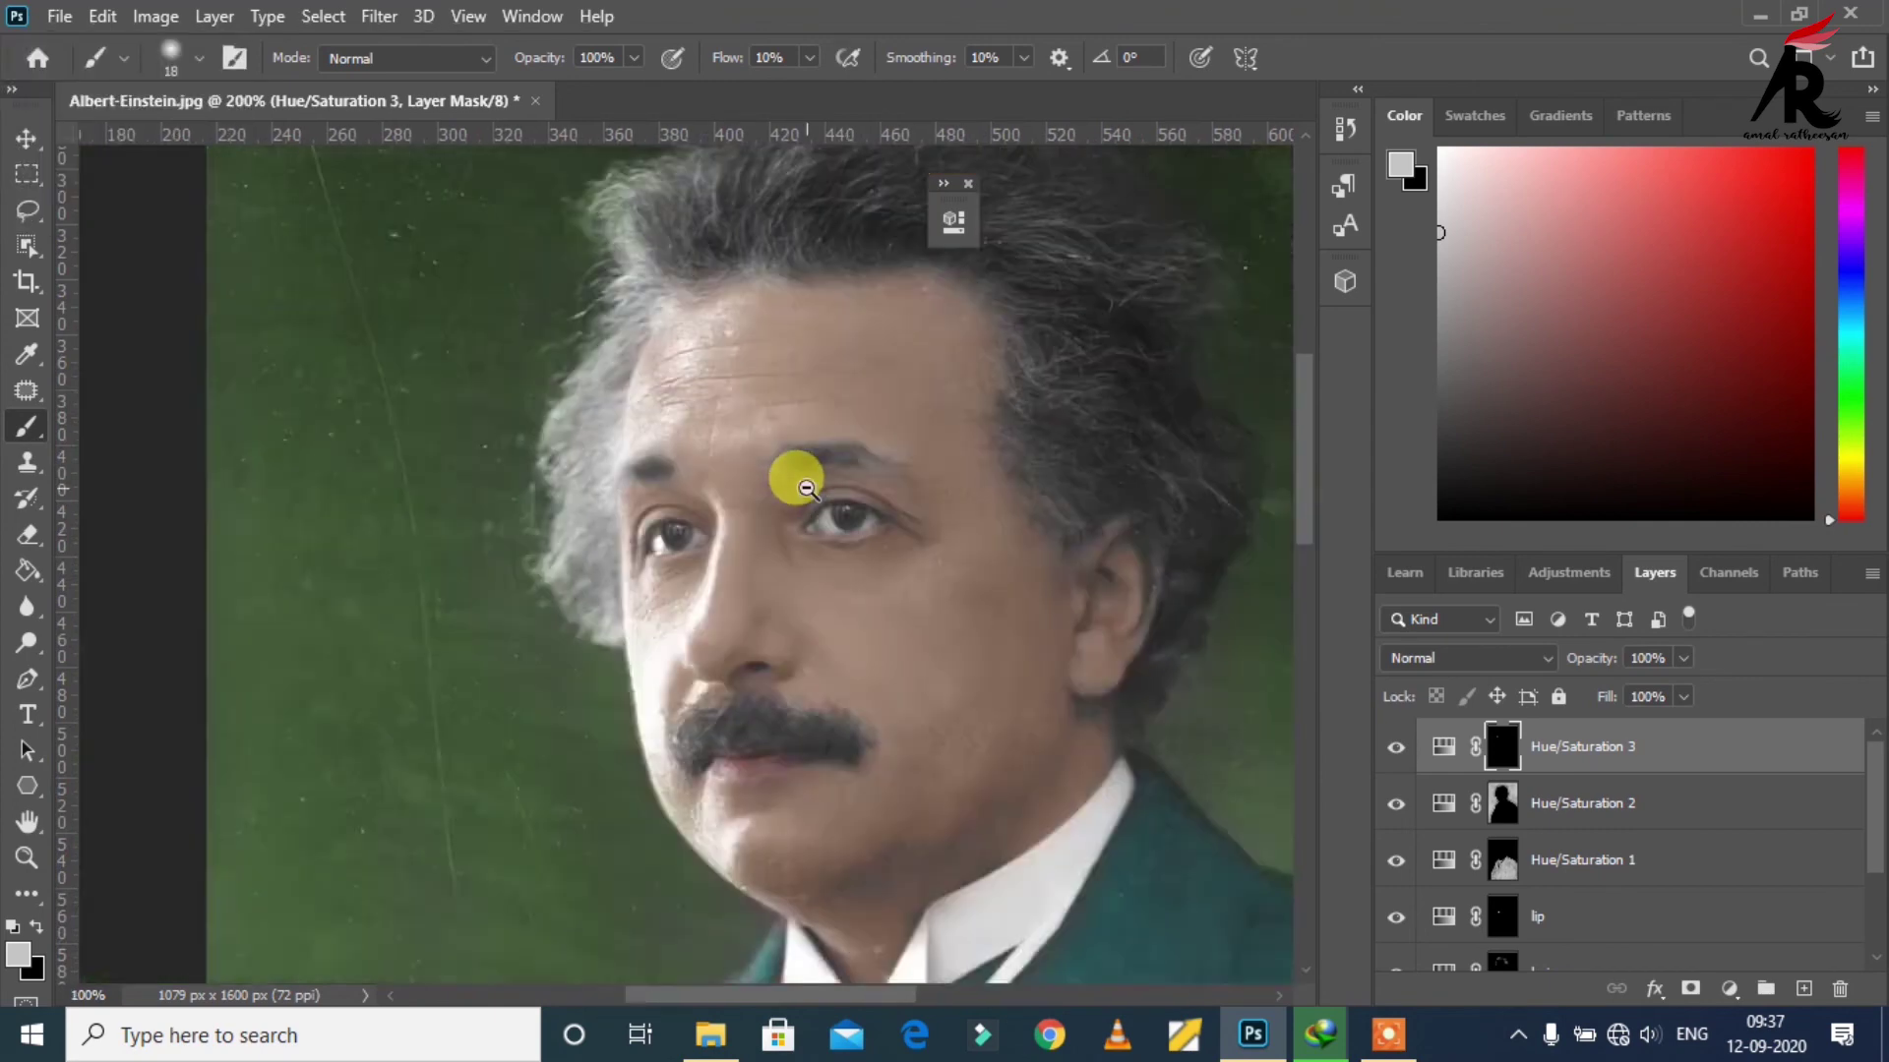
left_click(873, 511, "alt")
left_click(970, 558, "alt")
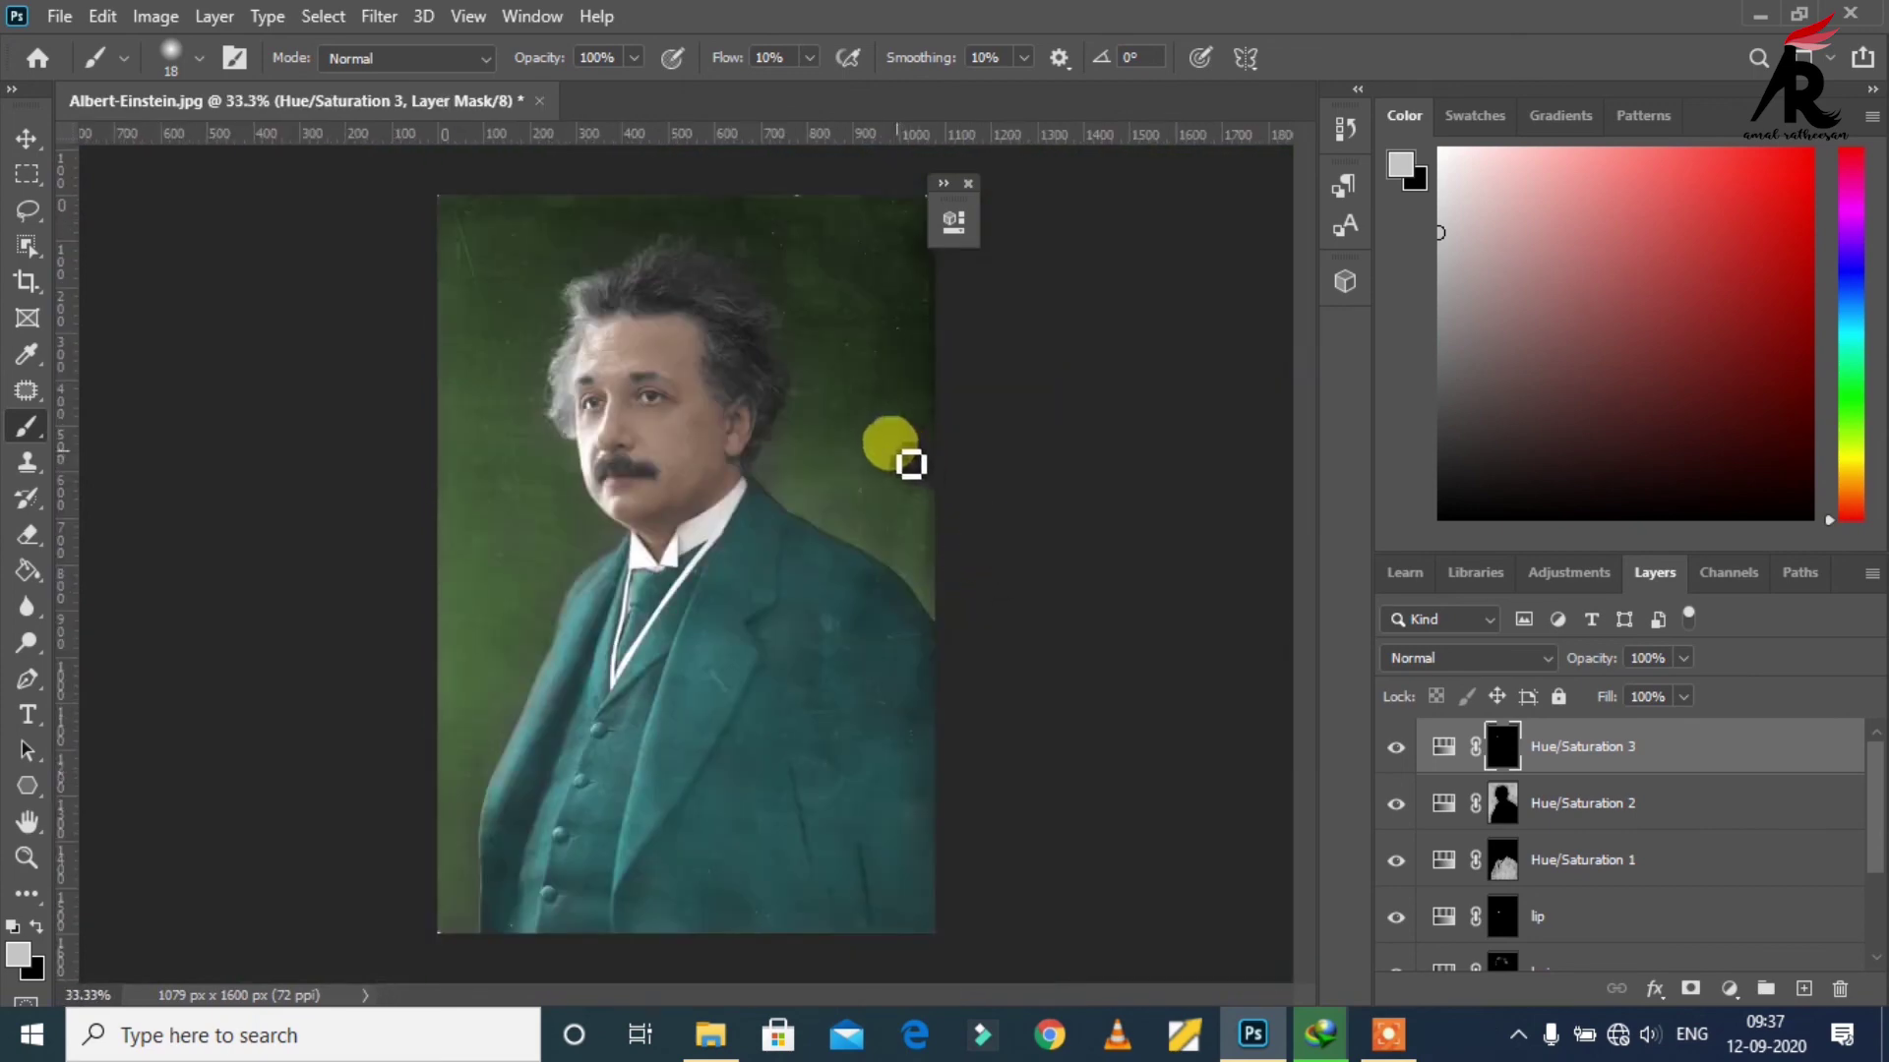
scroll(1564, 866, "down", 2)
Step: Split the Face layer's Blend If black sliders to This Layer 16/37 and Underlying 61/77
scroll(1564, 871, "down", 1)
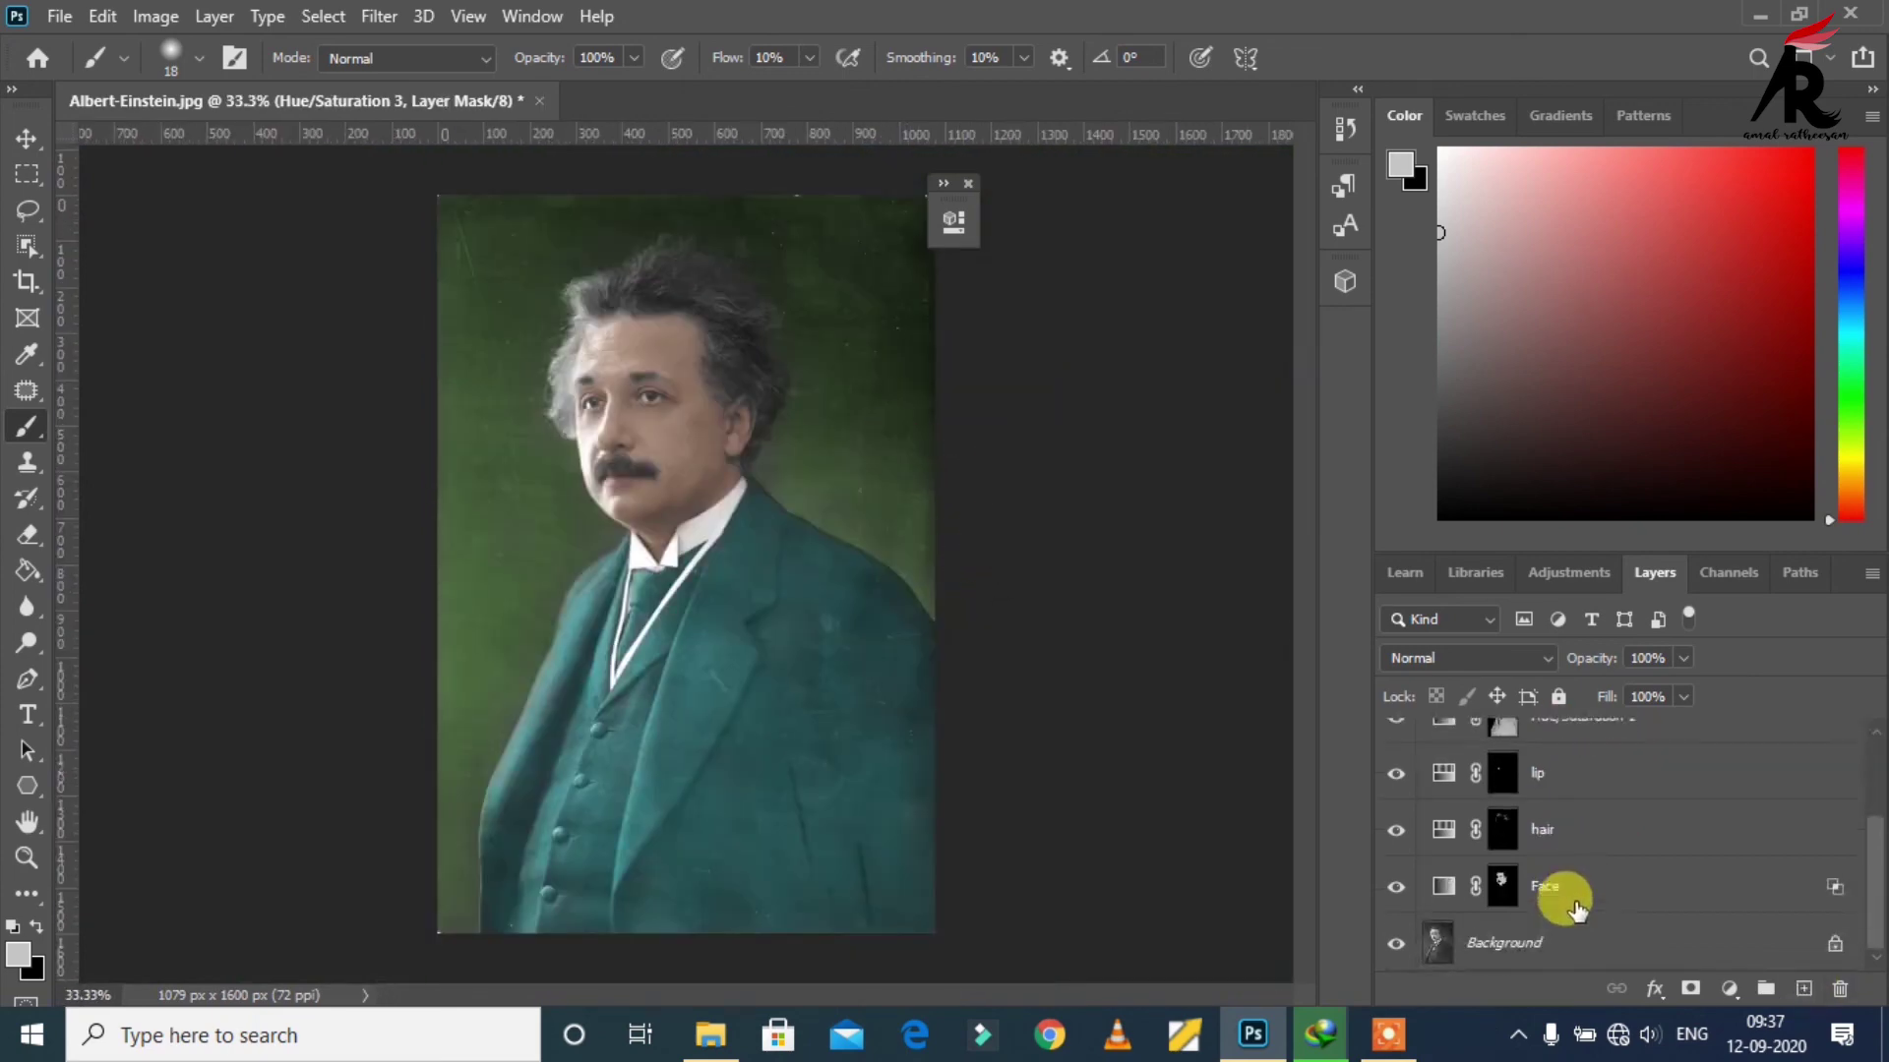
left_click(1503, 887)
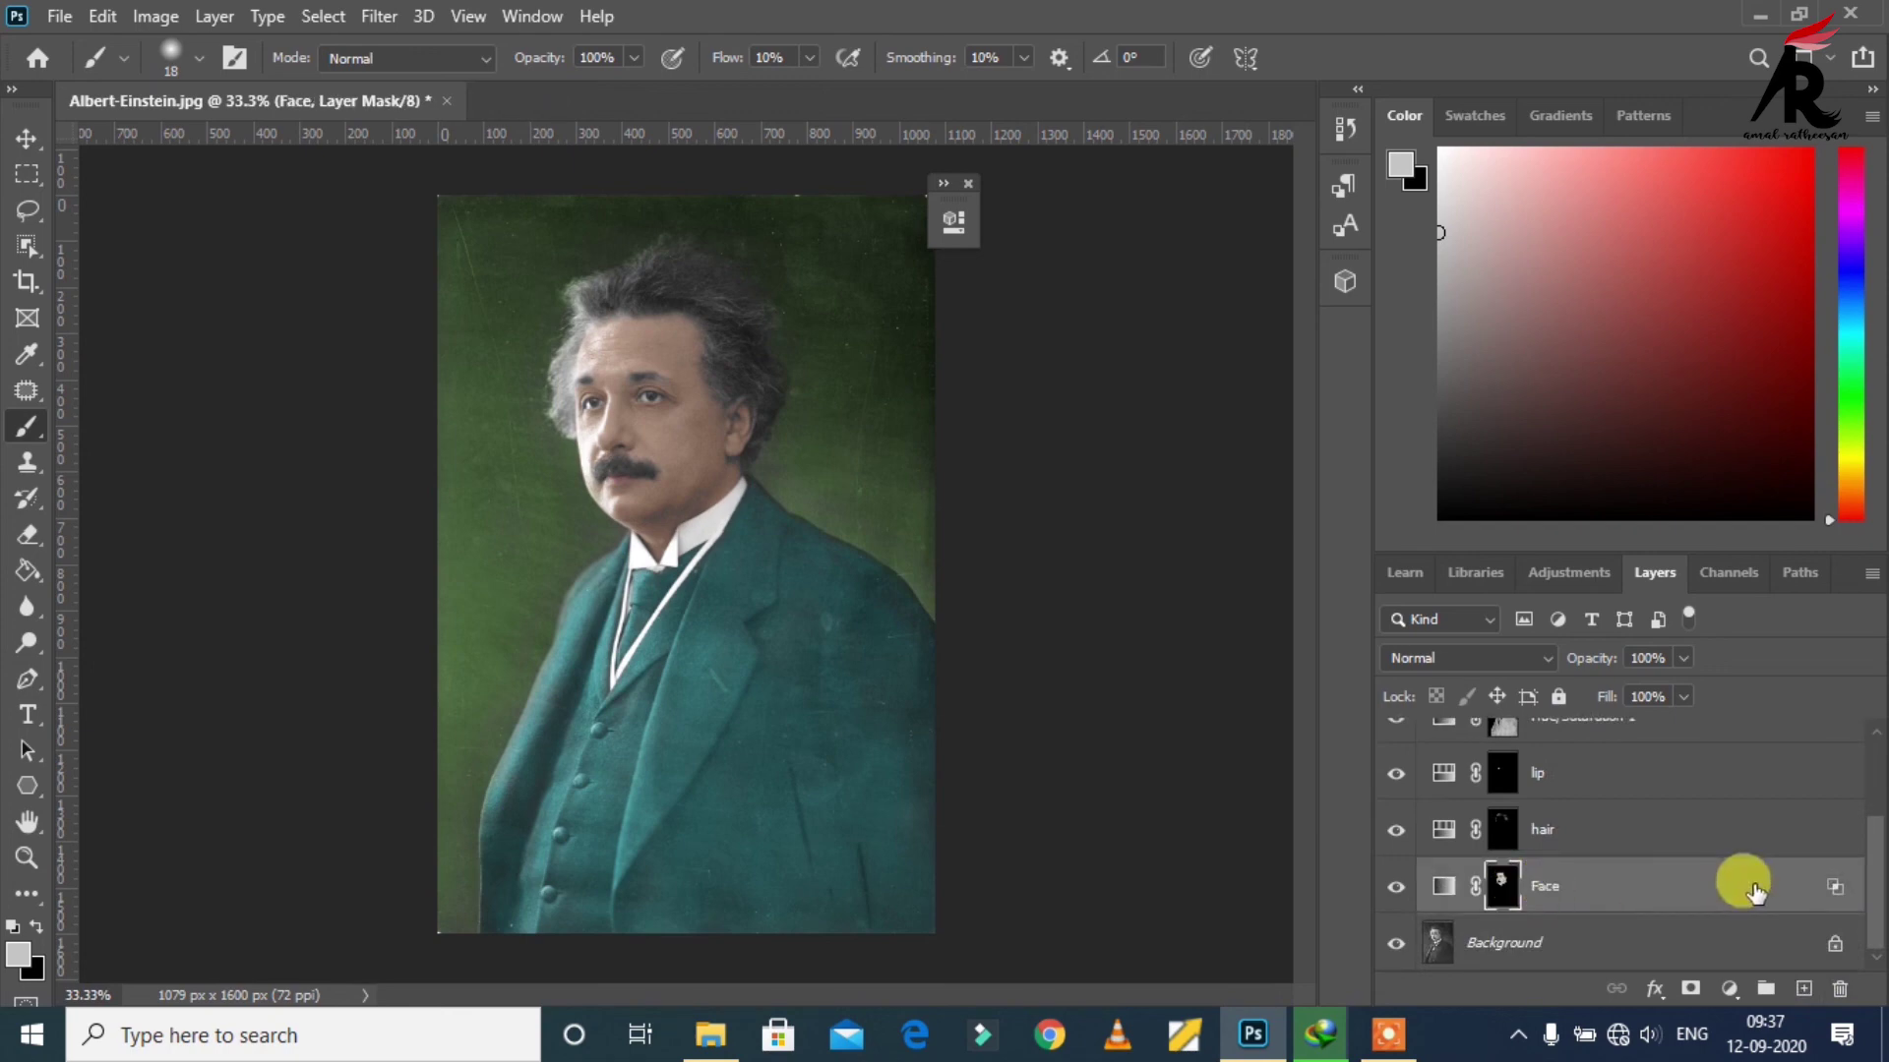
key("ctrl+2")
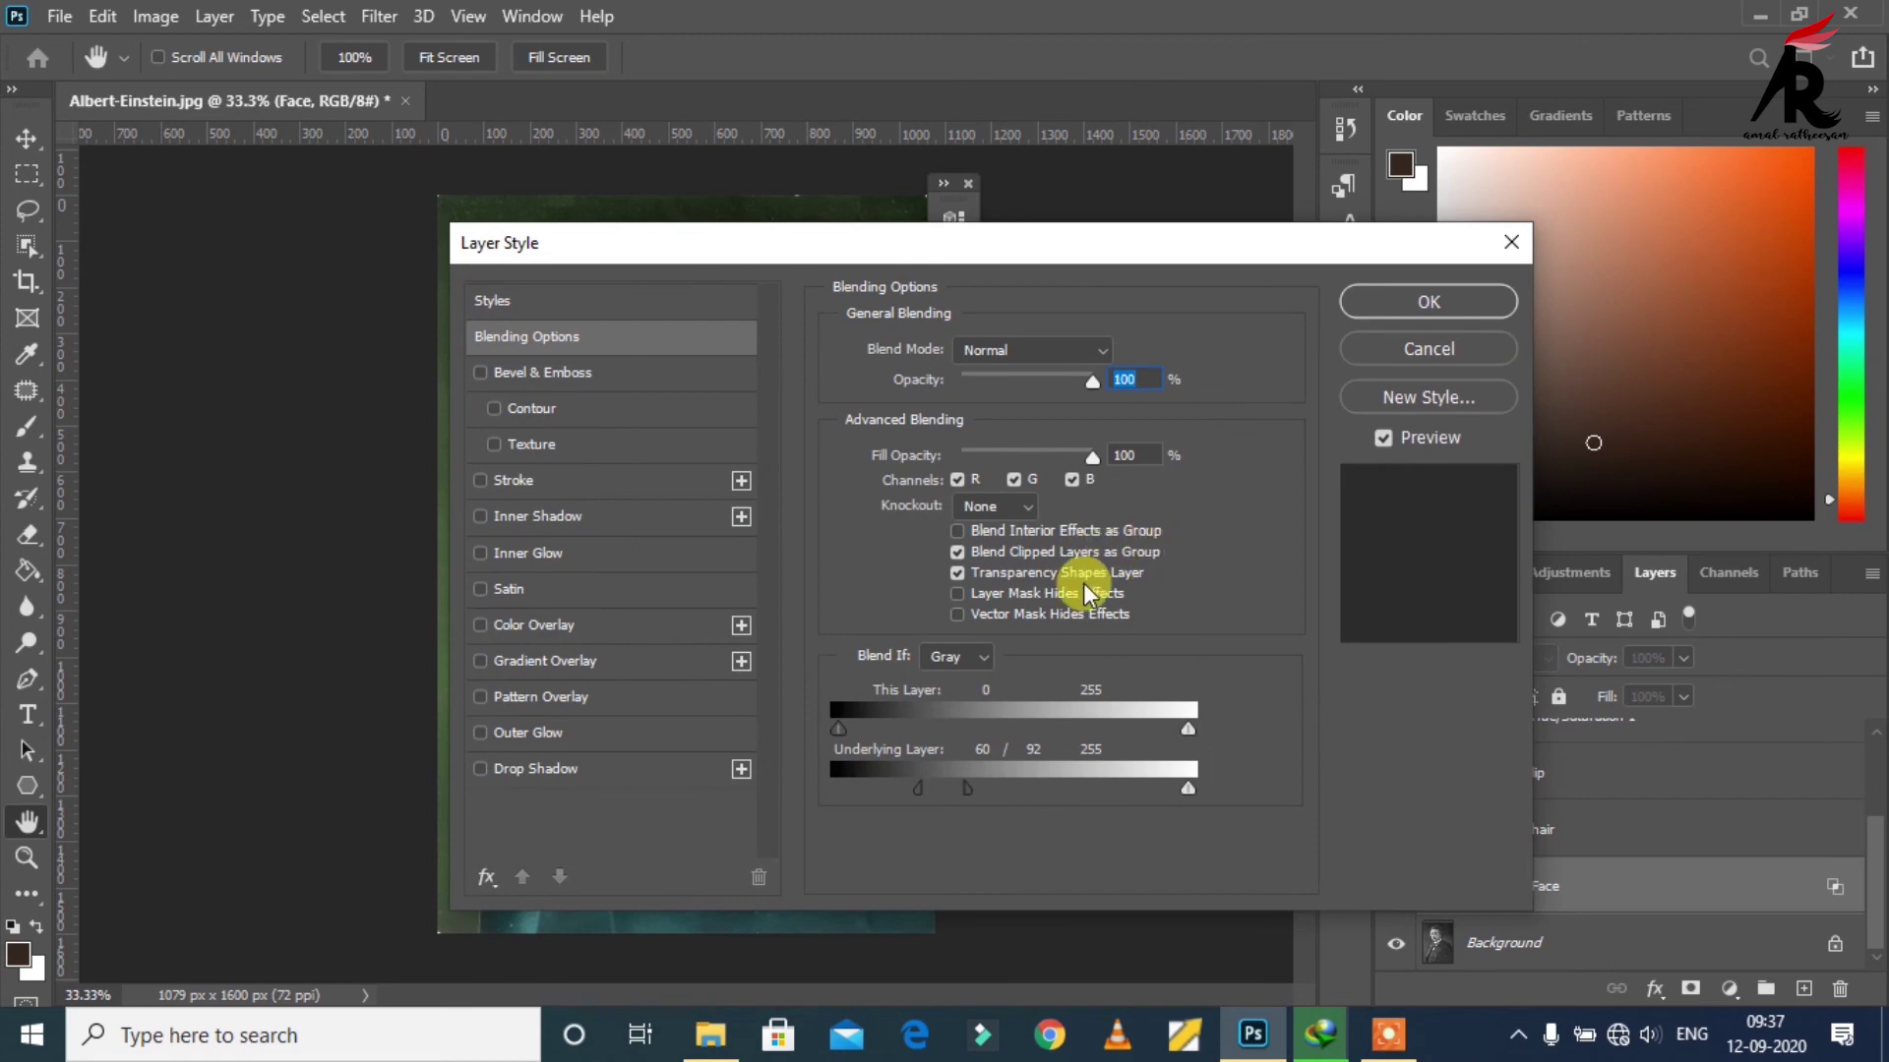
left_click_drag(960, 240, 1485, 218)
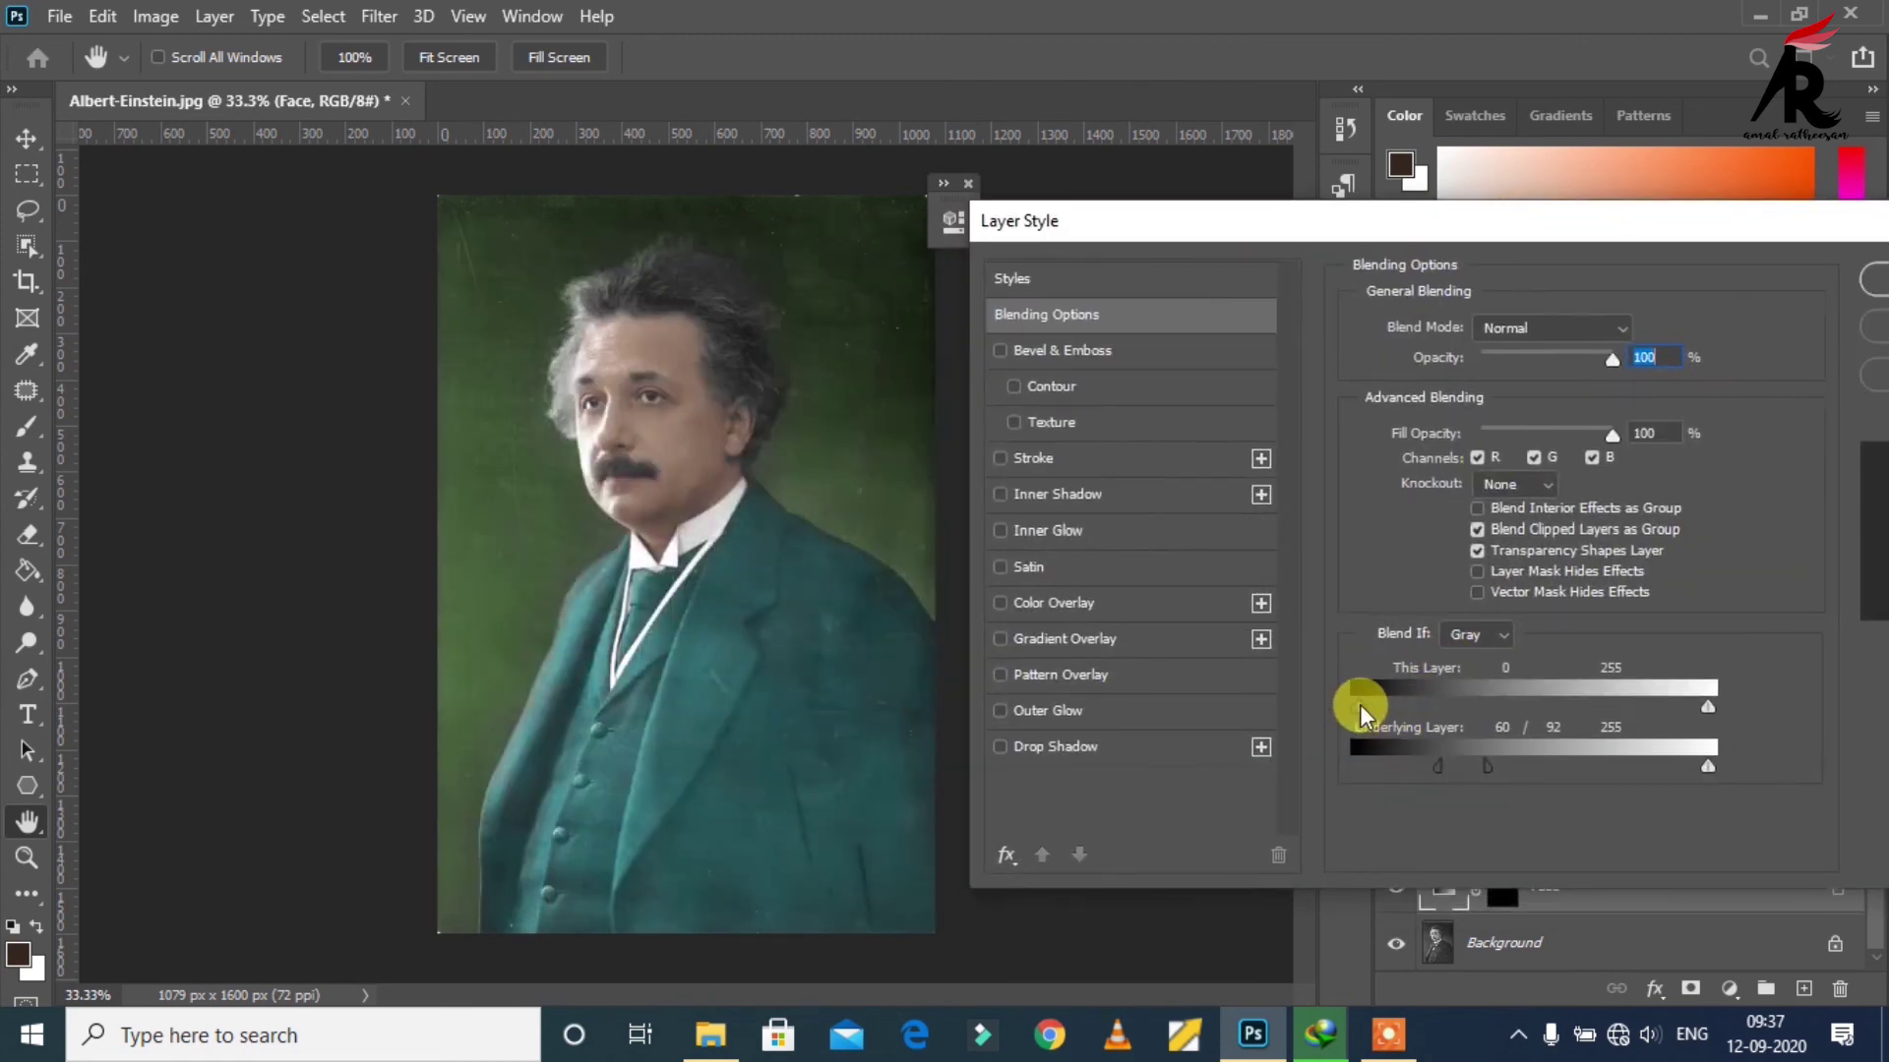
left_click_drag(1361, 709, 1390, 721)
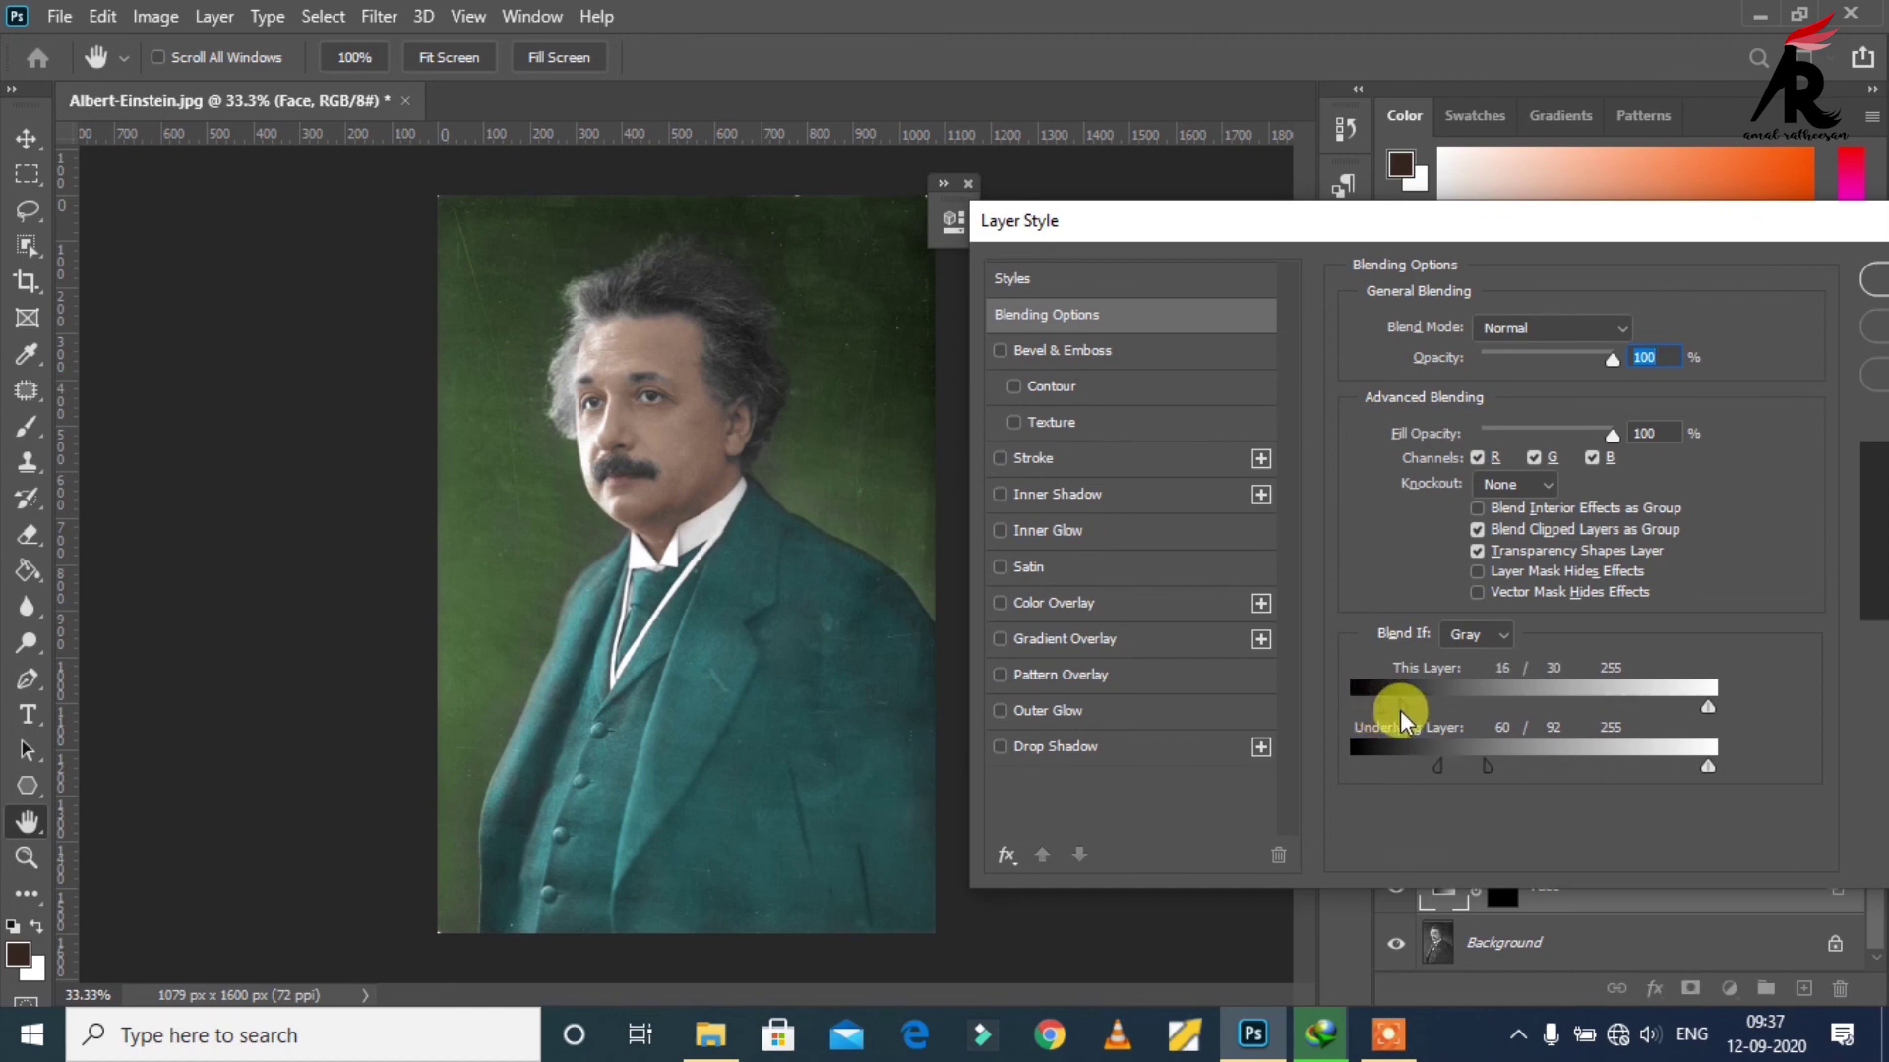
mouse_move(1390, 721)
left_mouse_down()
mouse_move(1418, 721)
mouse_move(1453, 779)
left_mouse_up()
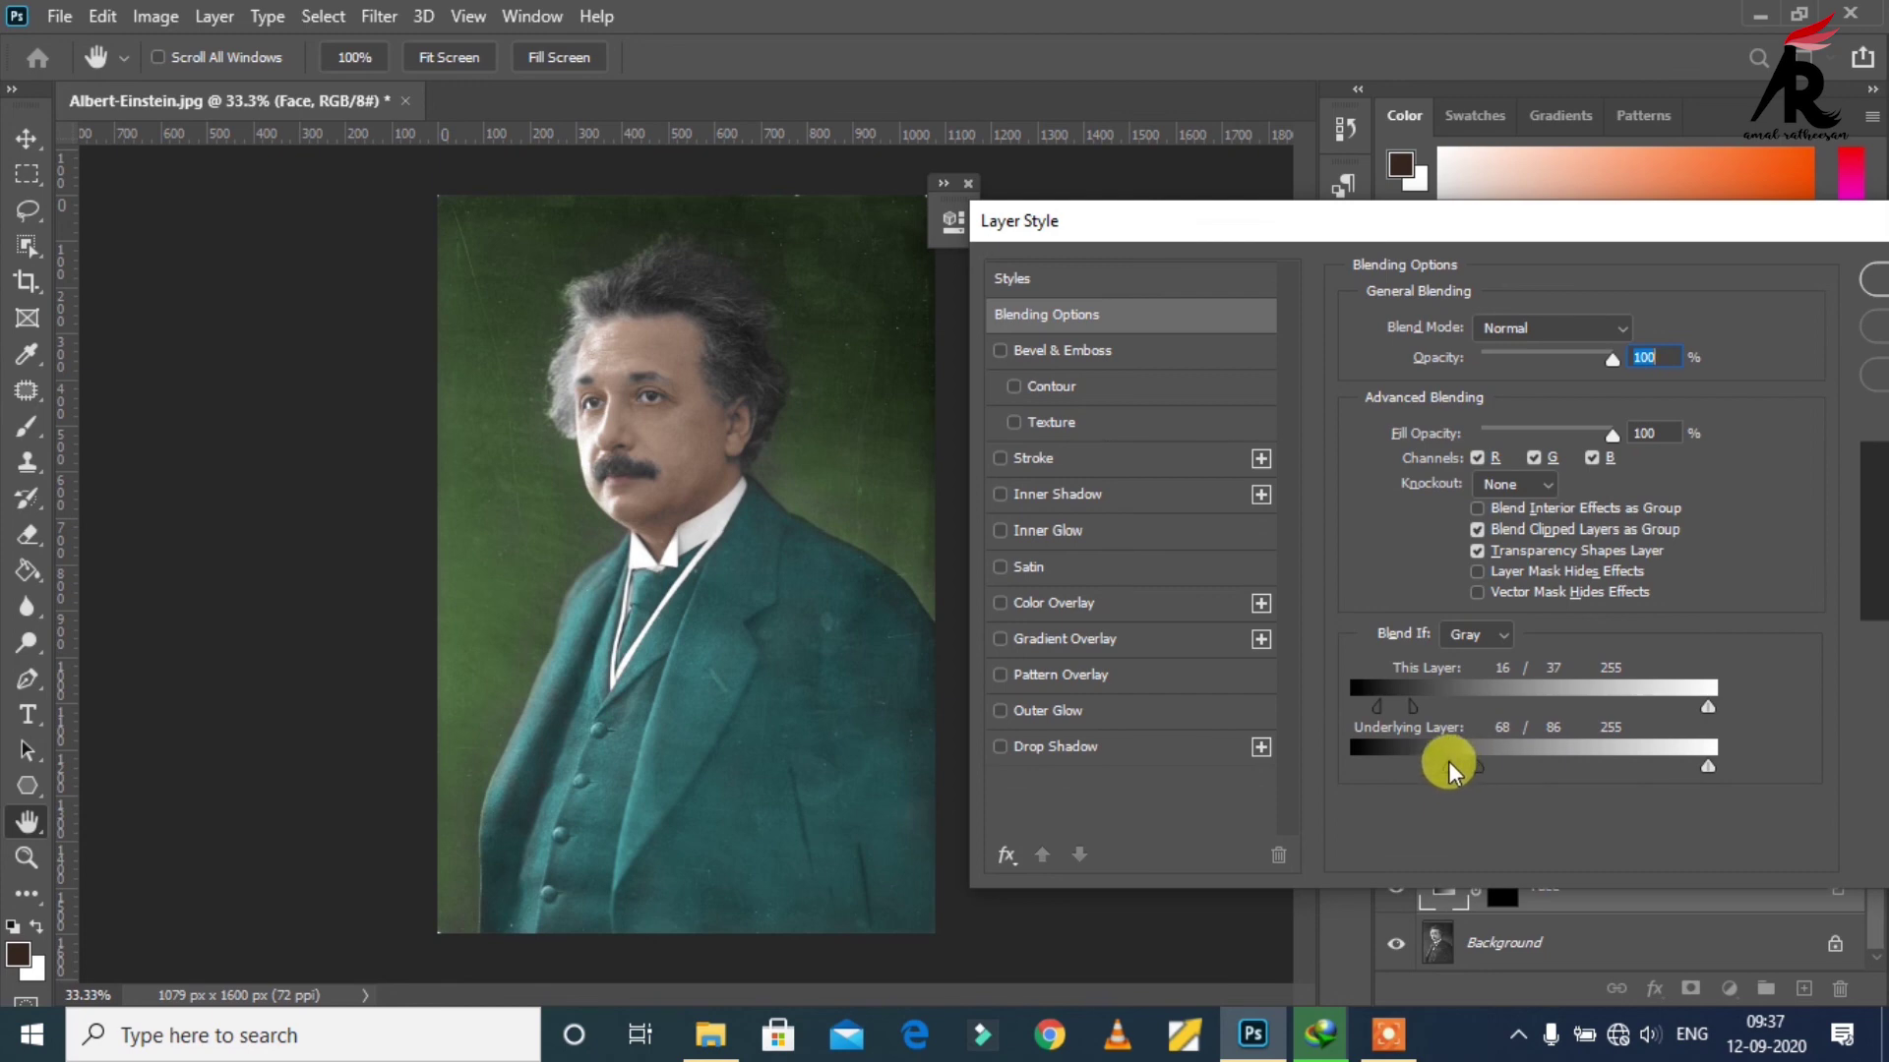
left_click_drag(1450, 767, 1467, 767)
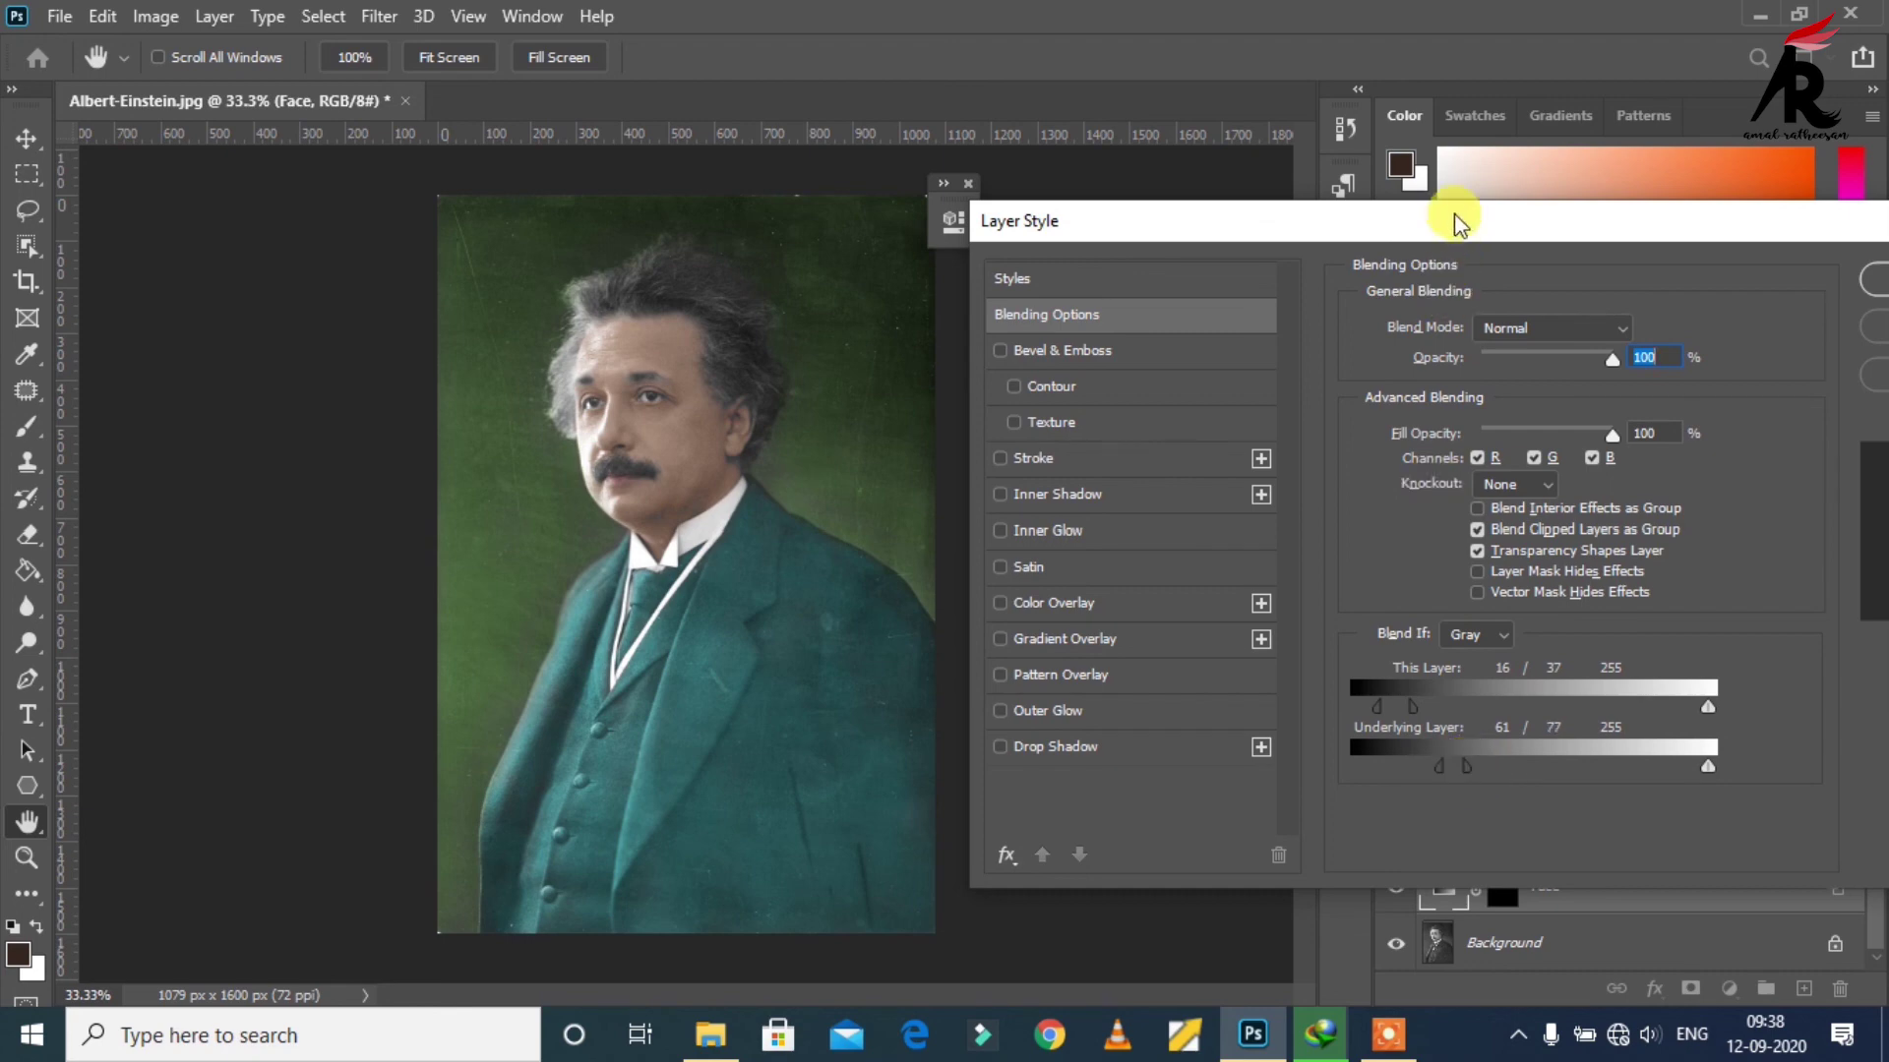
mouse_move(1421, 230)
left_mouse_down()
mouse_move(1197, 251)
mouse_move(893, 232)
left_mouse_up()
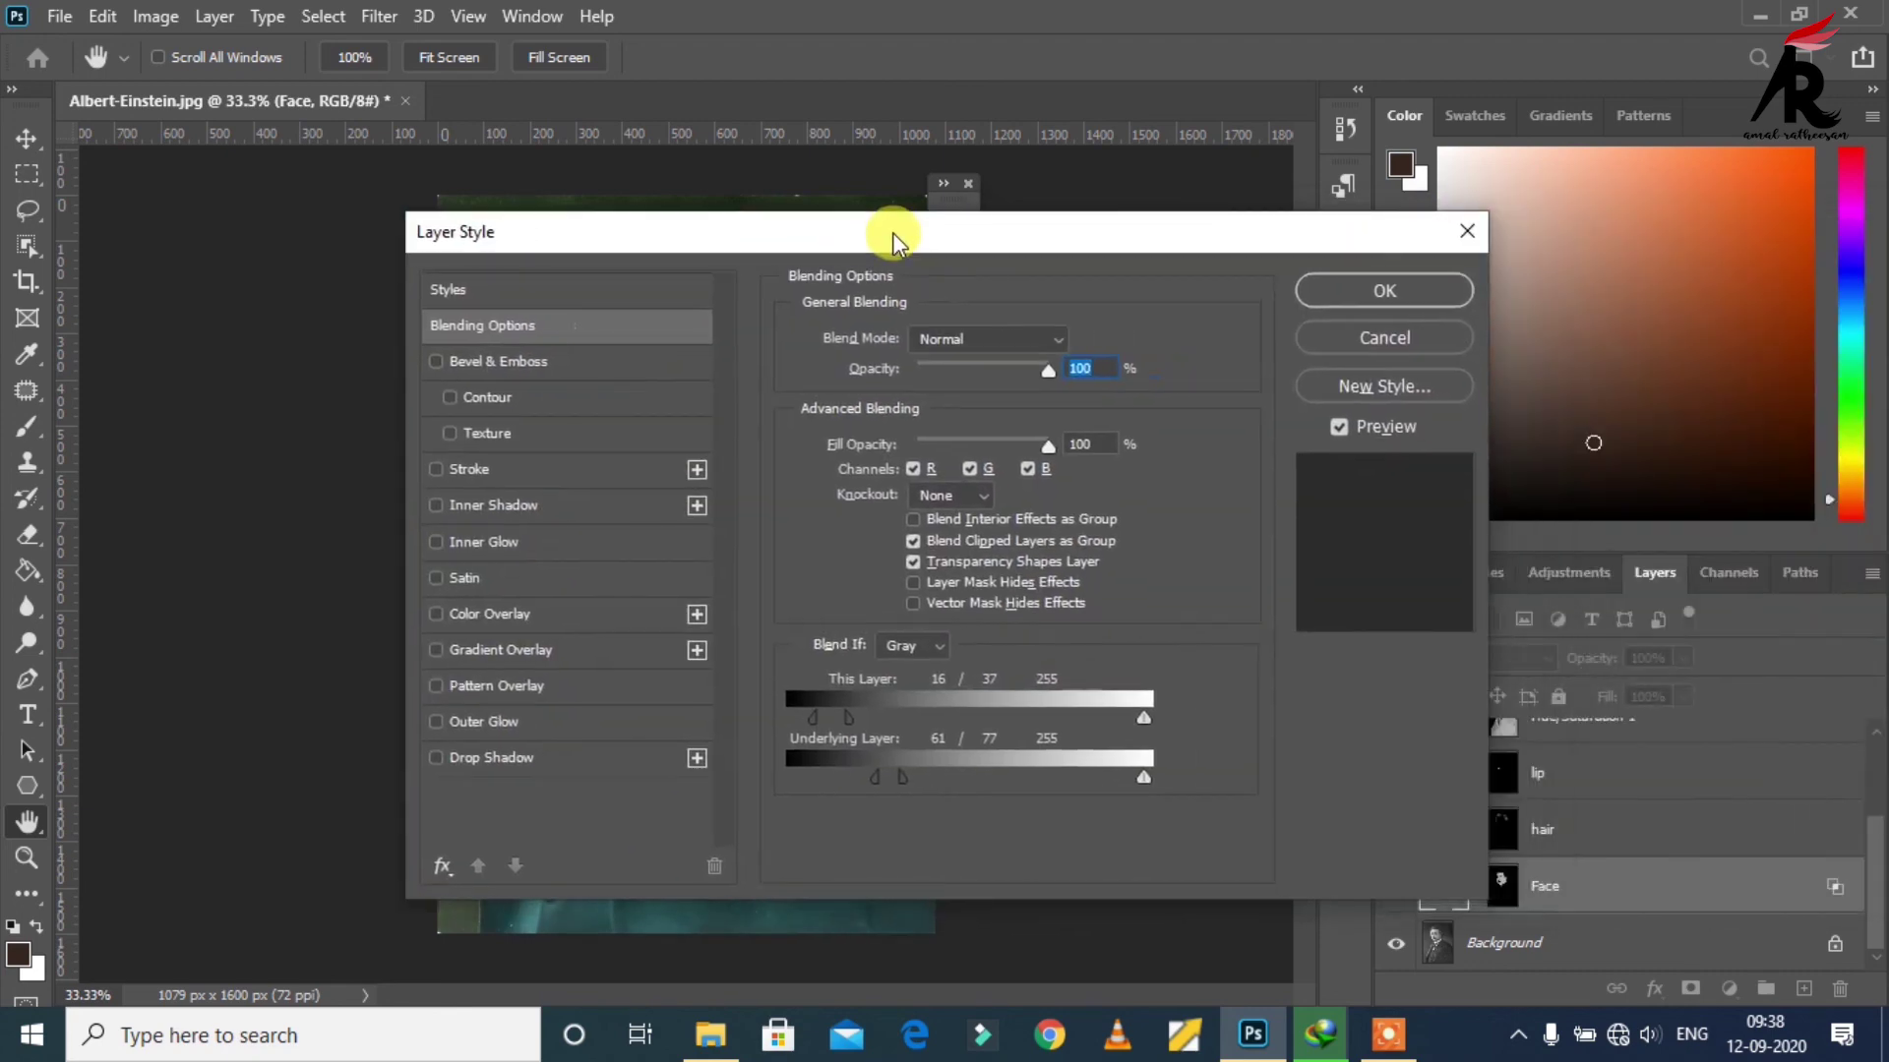
left_click(1387, 293)
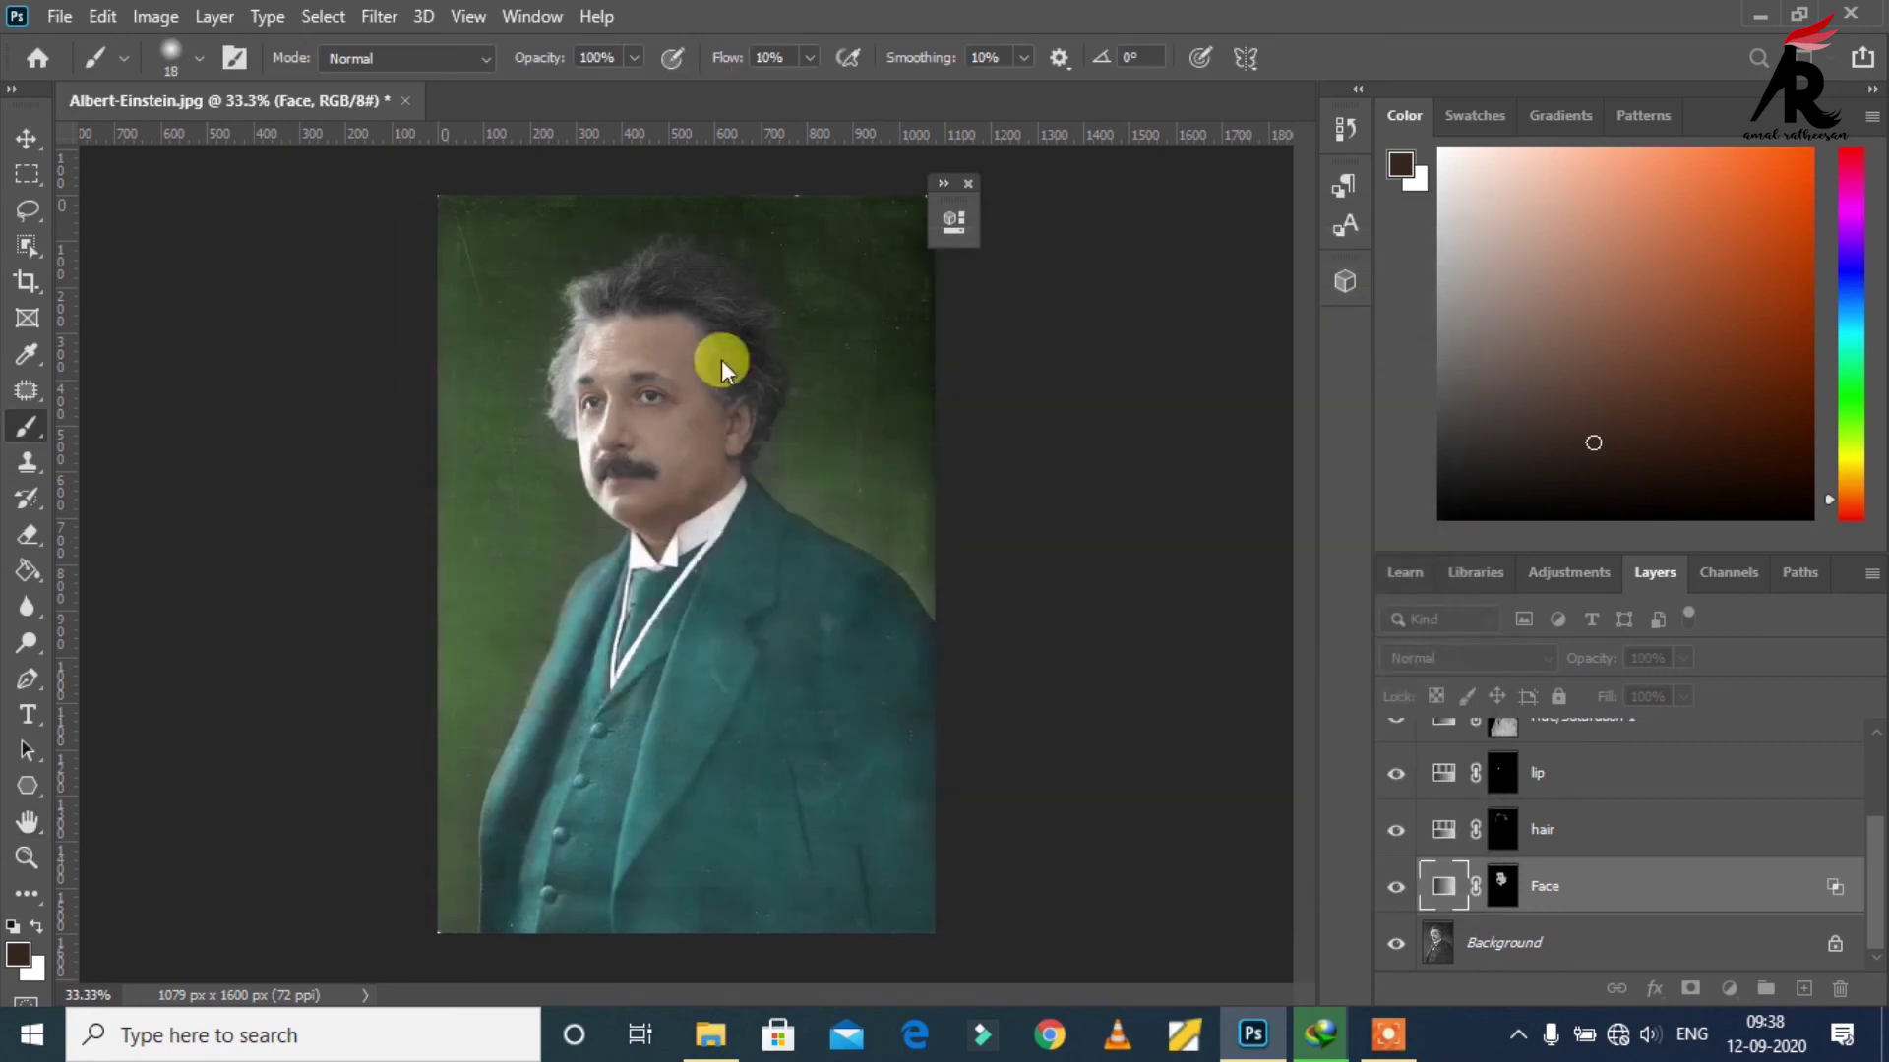
Step: Close the collapsed Properties panel floating beside the canvas
left_click(969, 184)
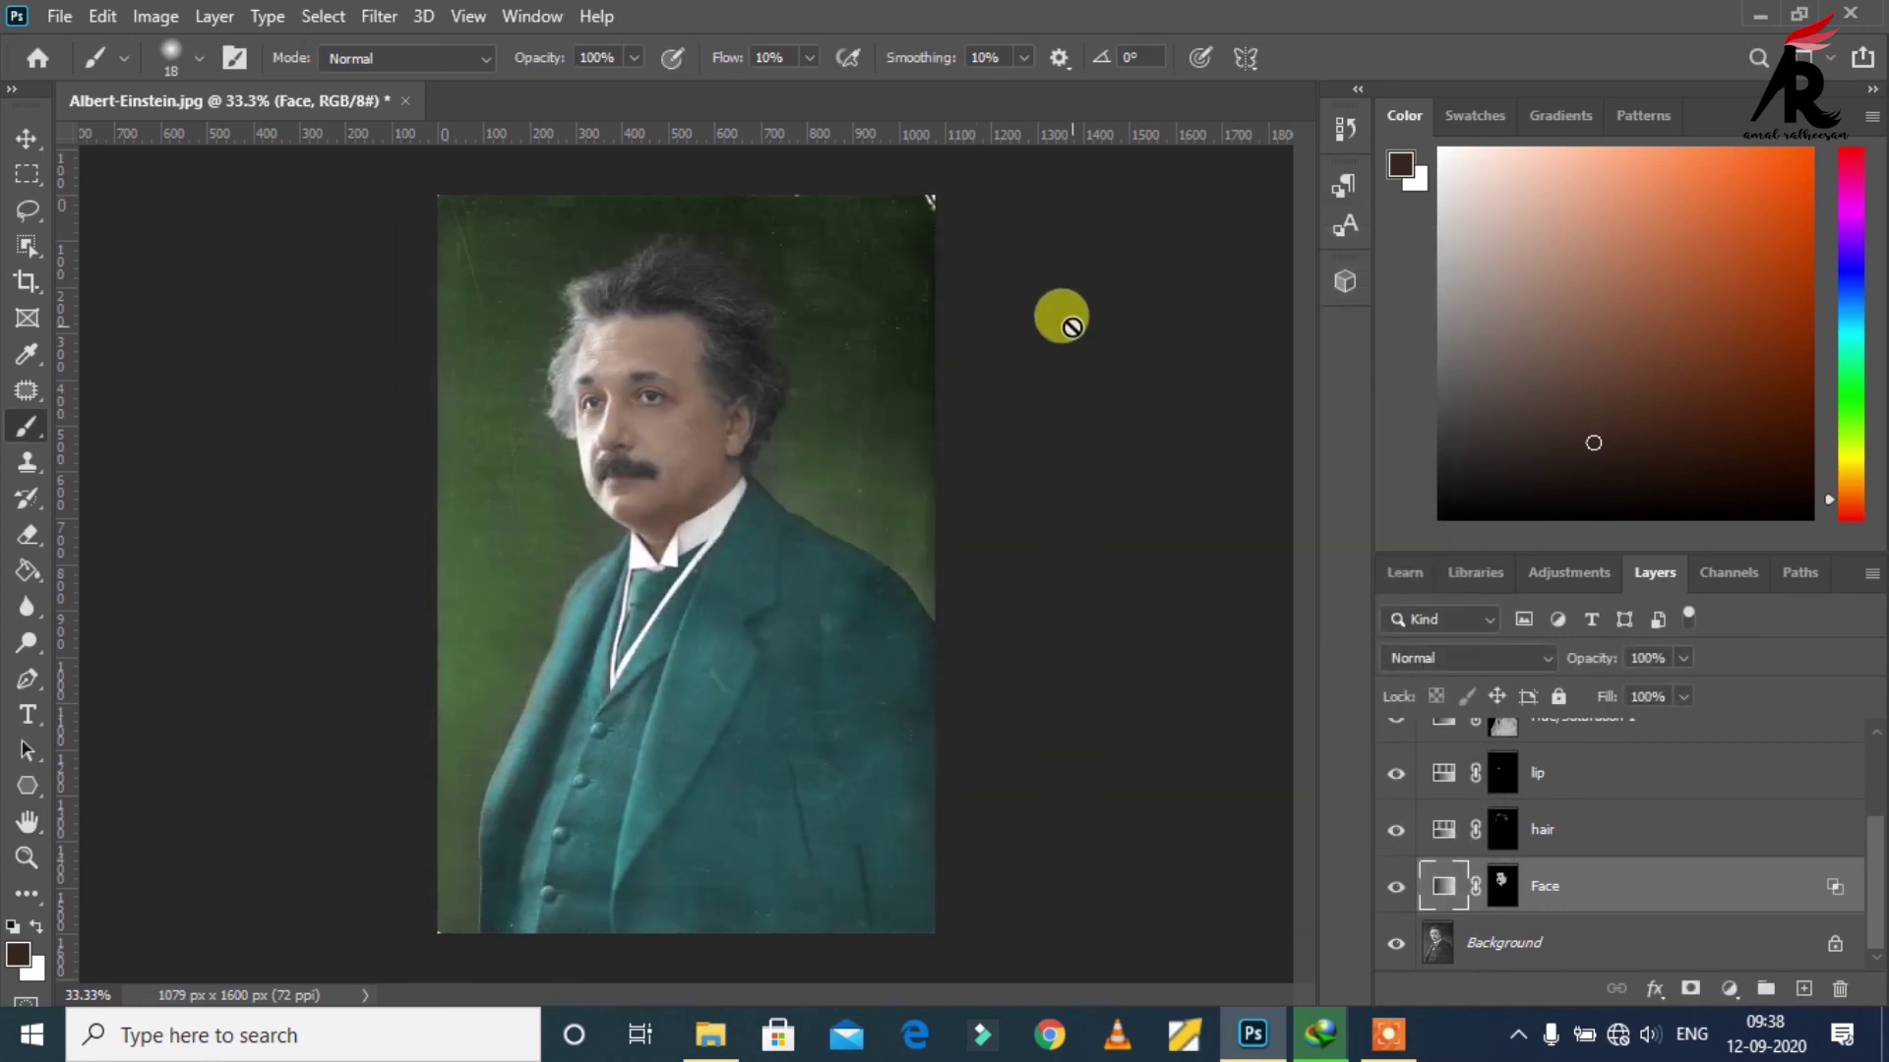